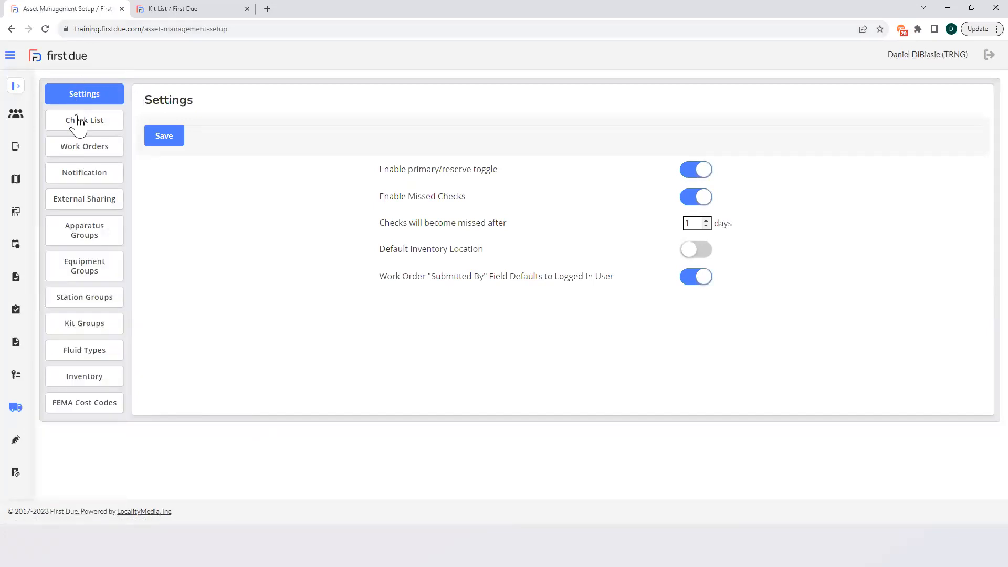
- Expand the navigation sidebar and open the Apparatus Checks fleet overview in the second browser tab
left_click(21, 87)
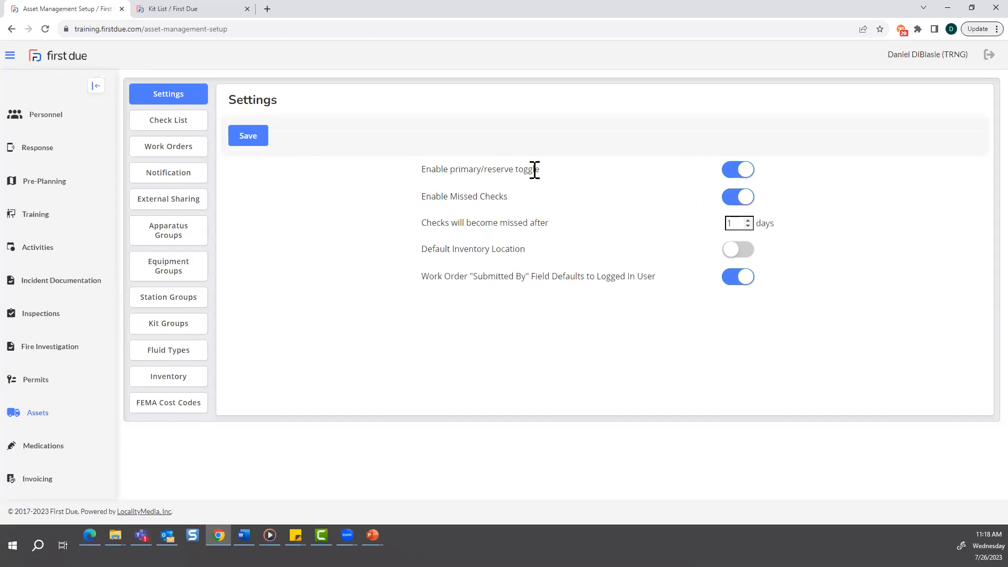
left_click(193, 11)
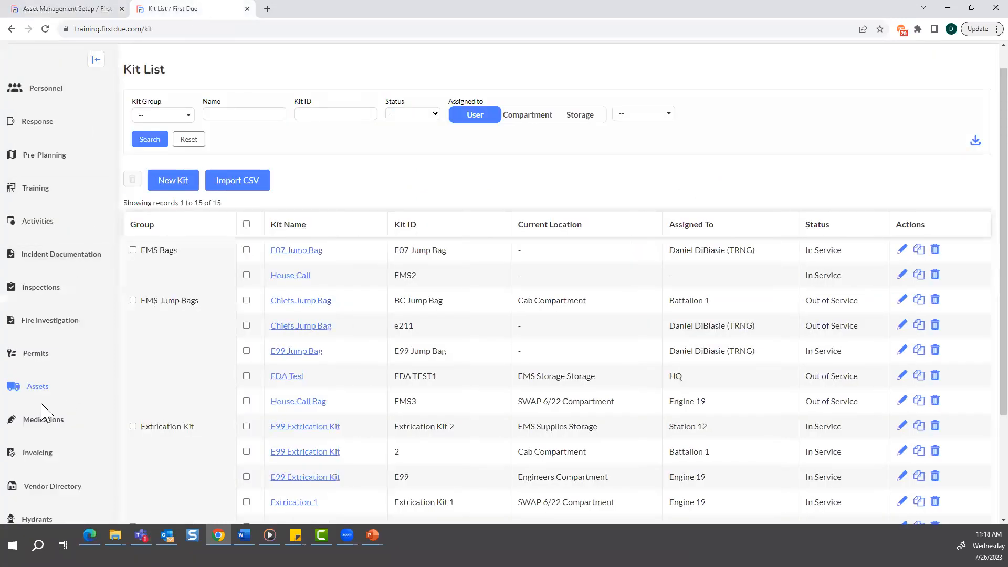
mouse_move(37, 386)
left_click(63, 436)
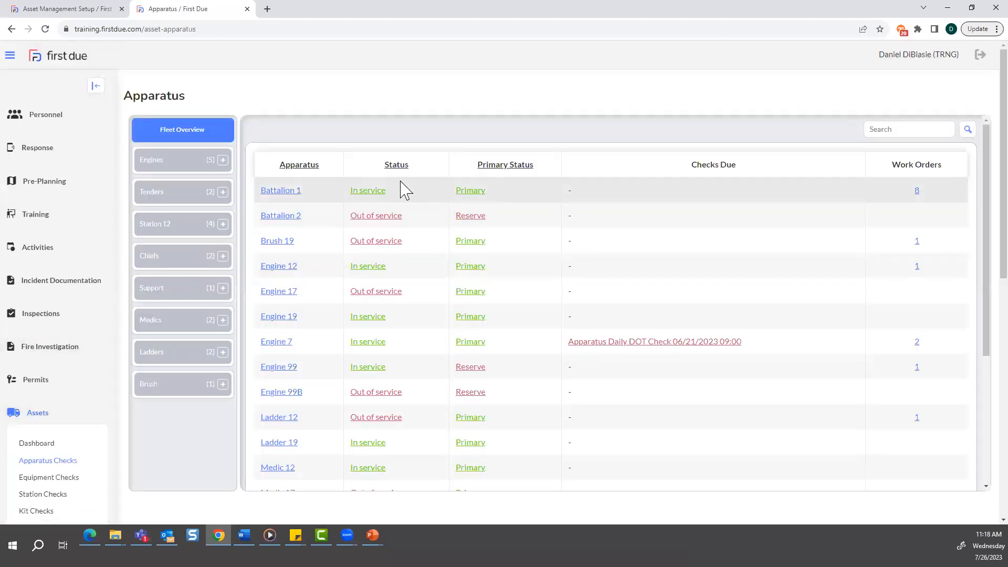
- Compare the primary/reserve toggle in the asset settings with the Primary Status column of the fleet overview
left_click(68, 9)
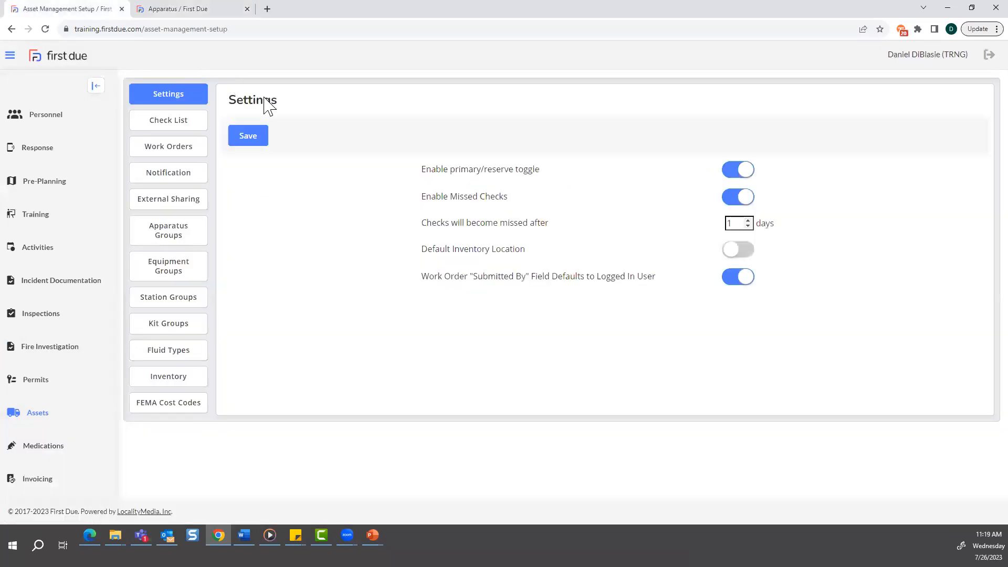
left_click(203, 10)
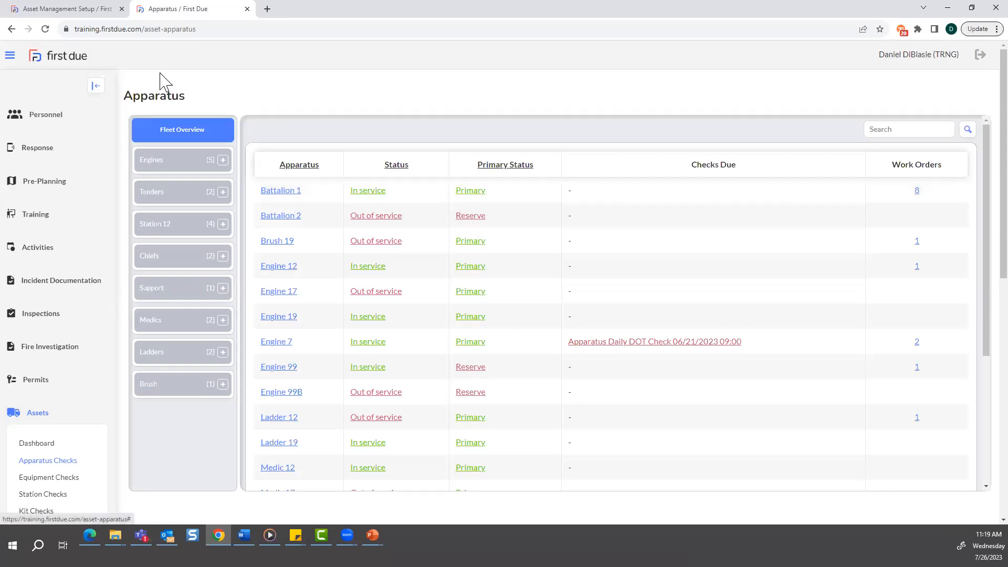
left_click(75, 11)
left_click(183, 13)
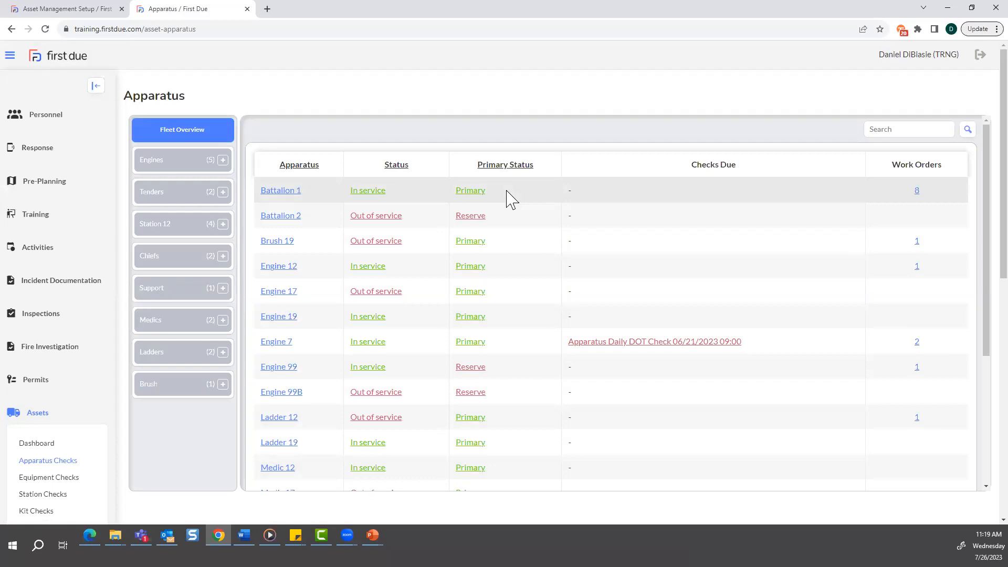
left_click(77, 10)
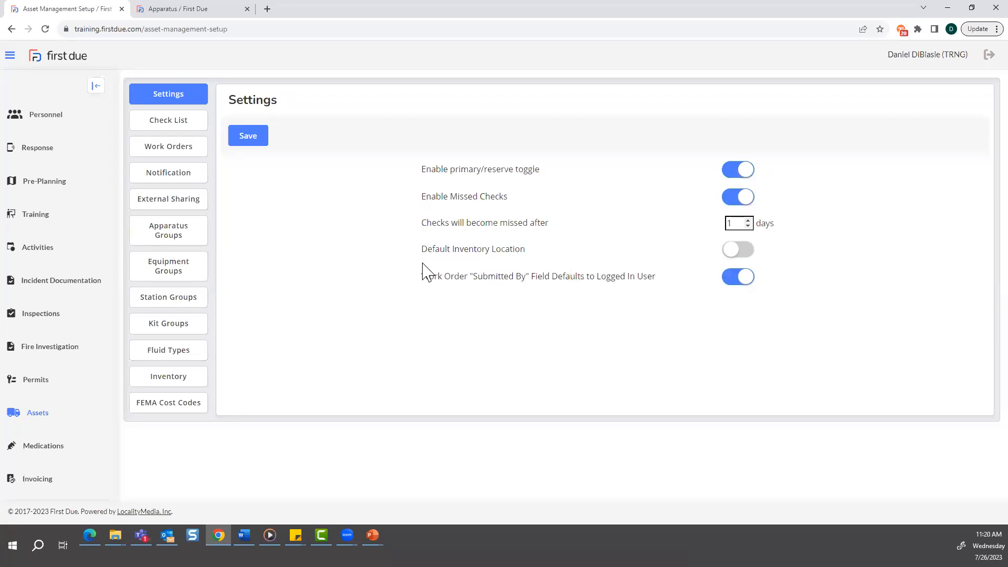
- Try out the Default Inventory Location option, viewing its selectable storage locations, and switch it back off without choosing one
left_click(734, 257)
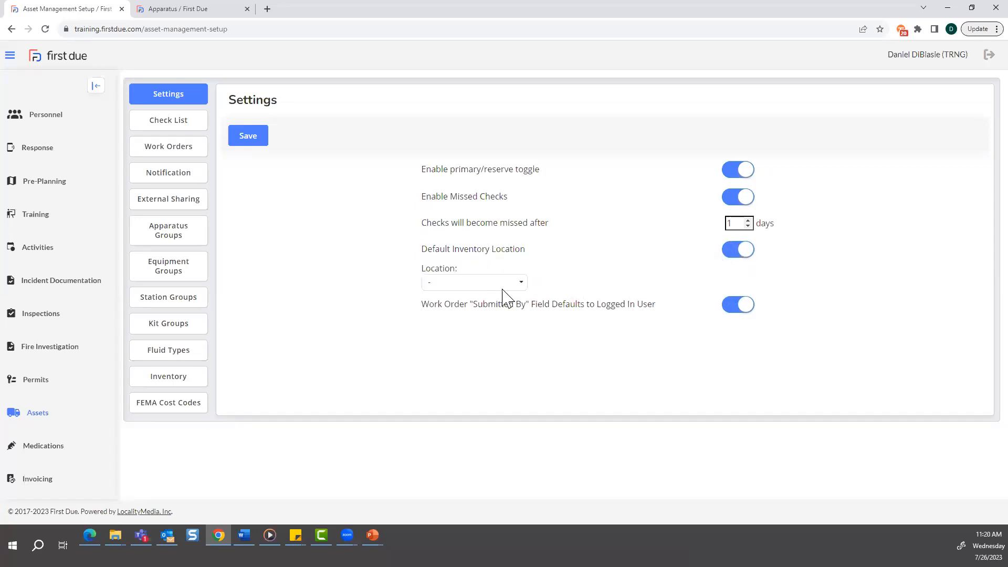
left_click(522, 284)
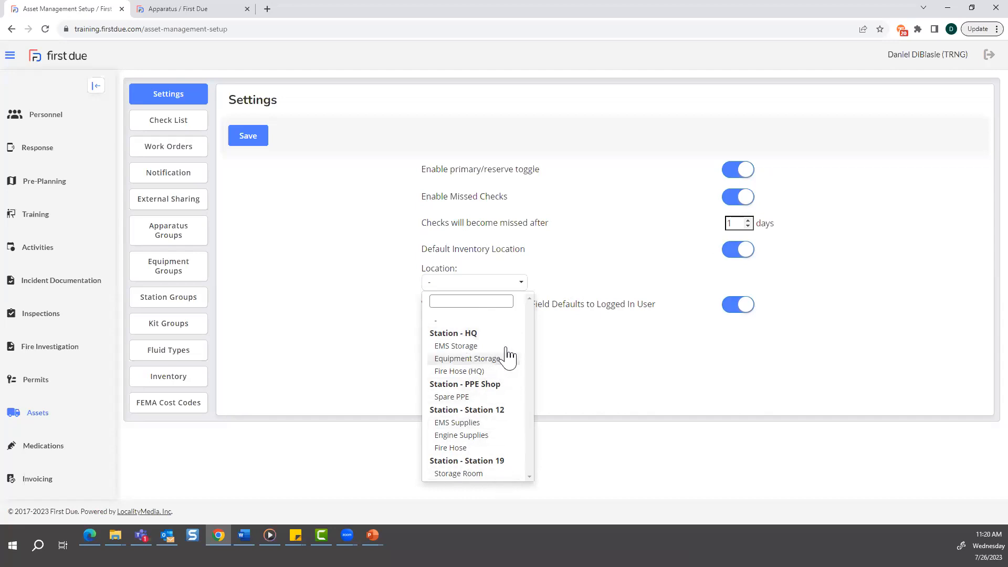
left_click(573, 277)
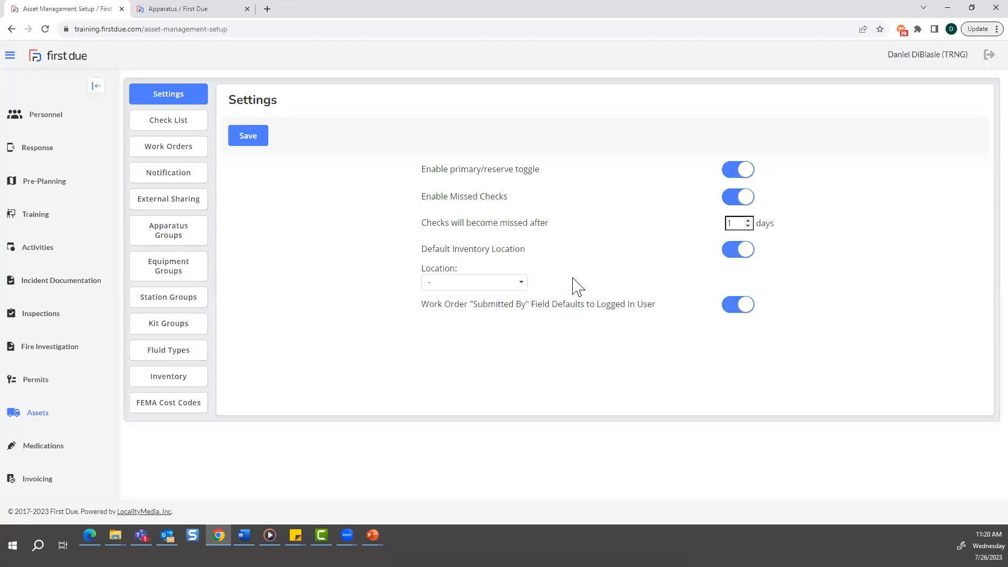
left_click(740, 252)
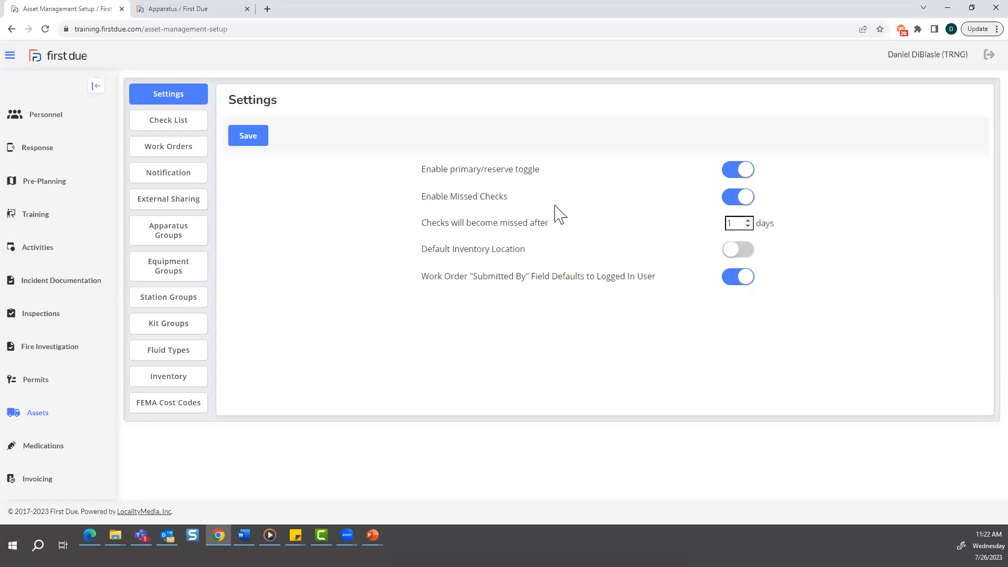
- Look over the Check List and Work Orders setup sections and open the Notification settings
left_click(176, 122)
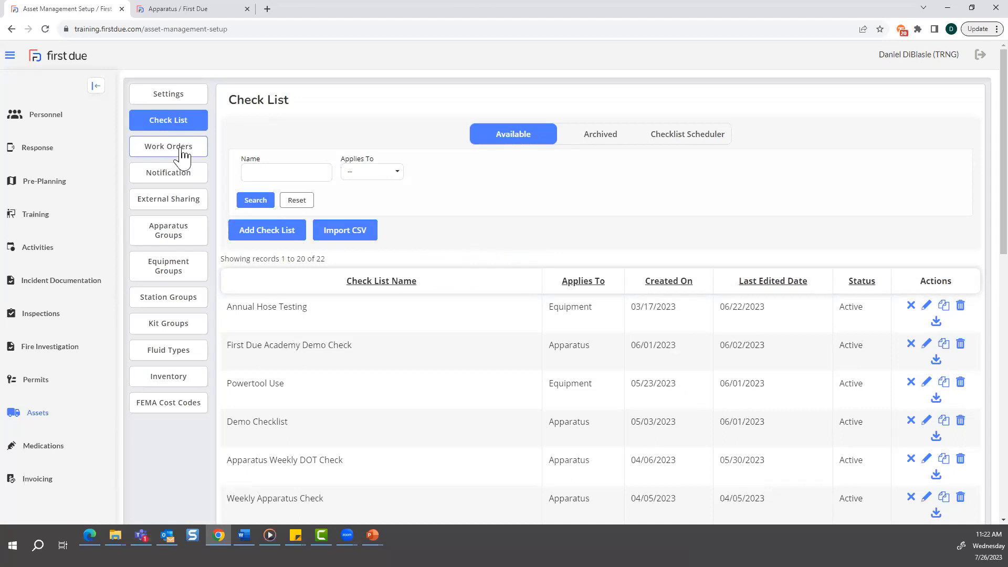
left_click(179, 150)
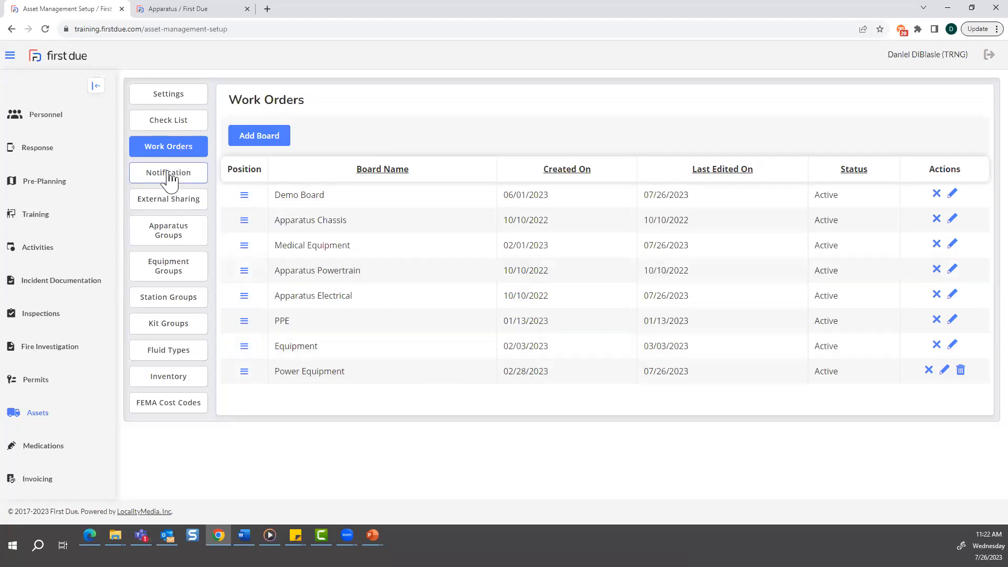
left_click(194, 178)
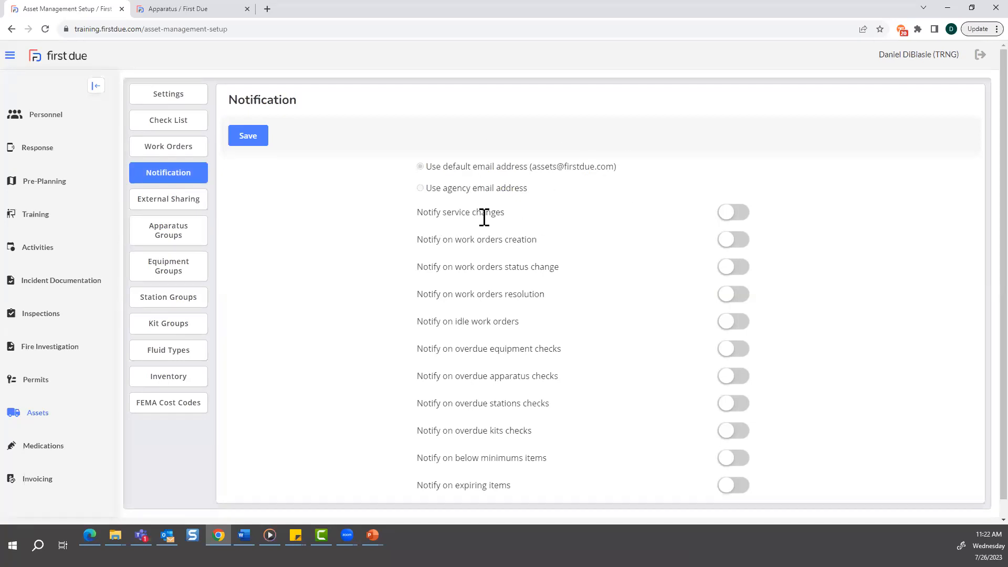
- Enable Notify service changes and check the service statuses in the apparatus fleet overview
left_click(731, 214)
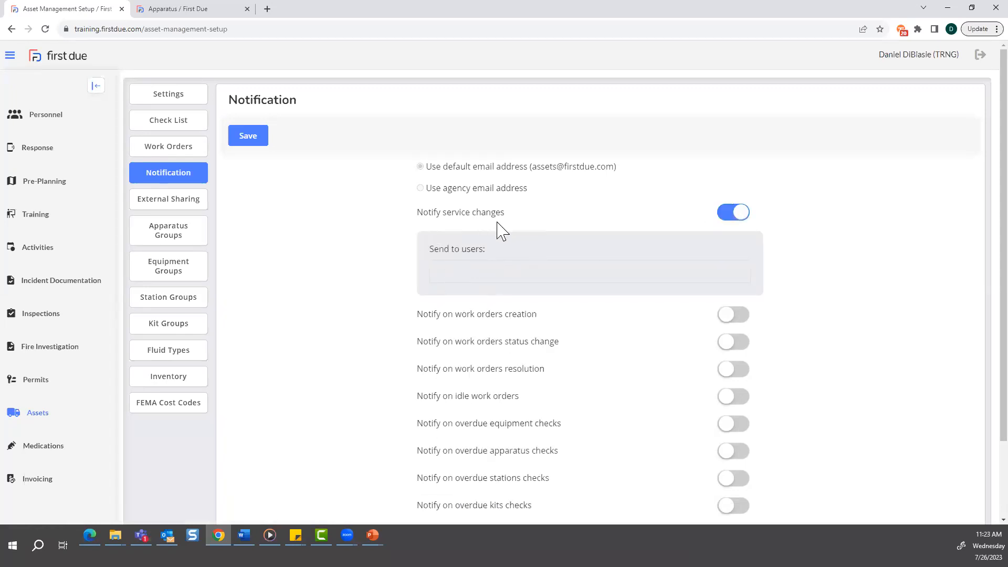
left_click(197, 9)
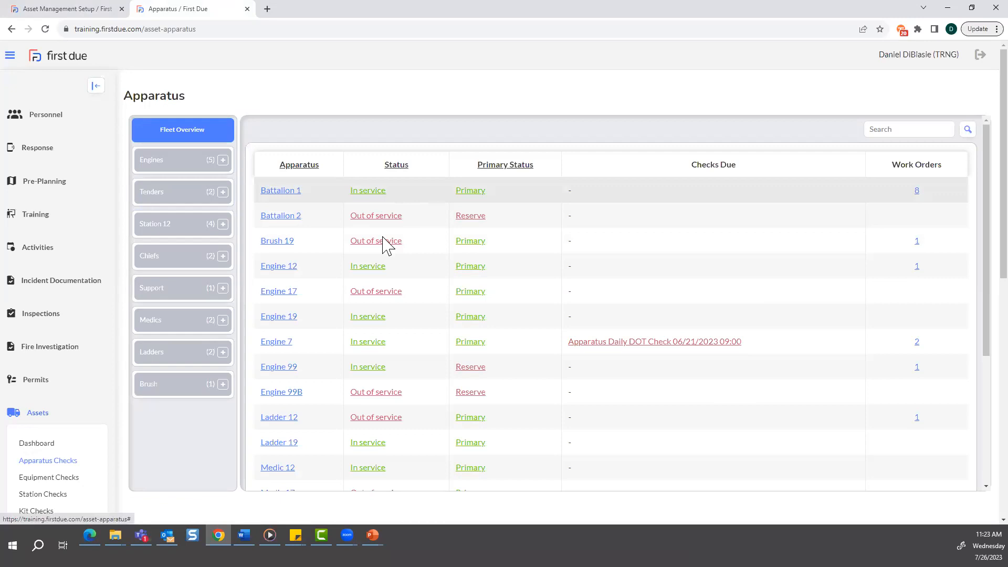
left_click(59, 9)
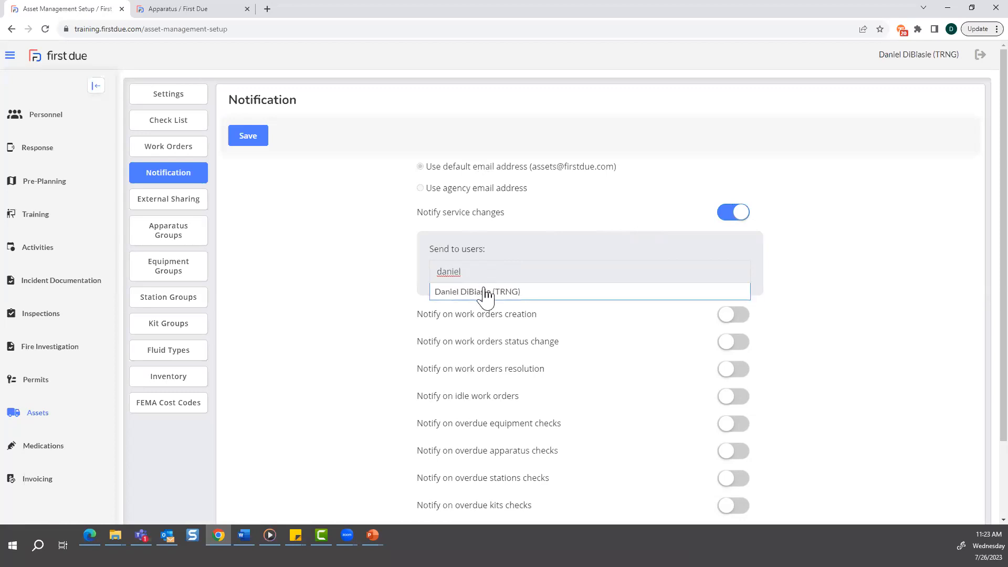
- Add a named user and the A shift Officers team as recipients of the service change notifications
left_click(487, 294)
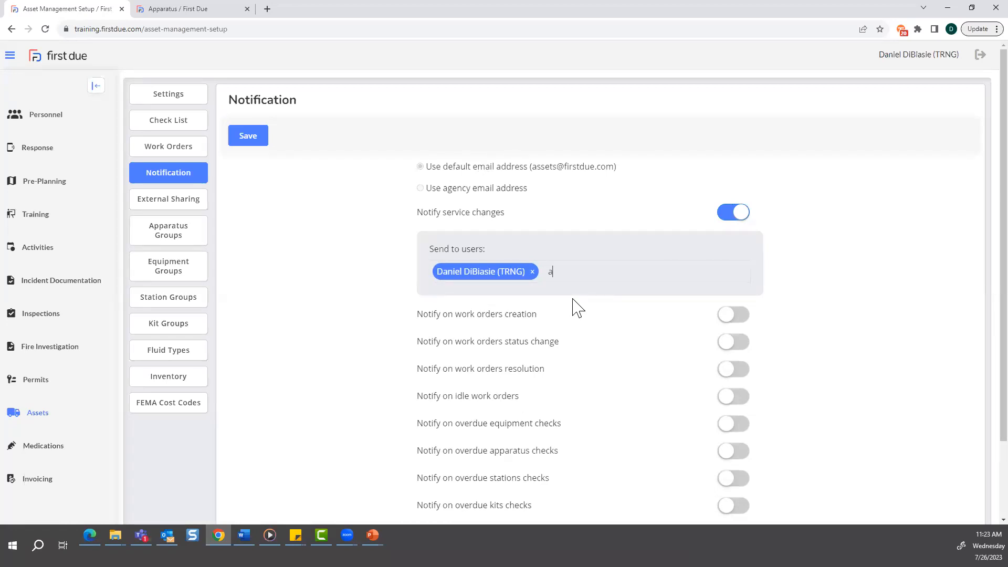
type("a s")
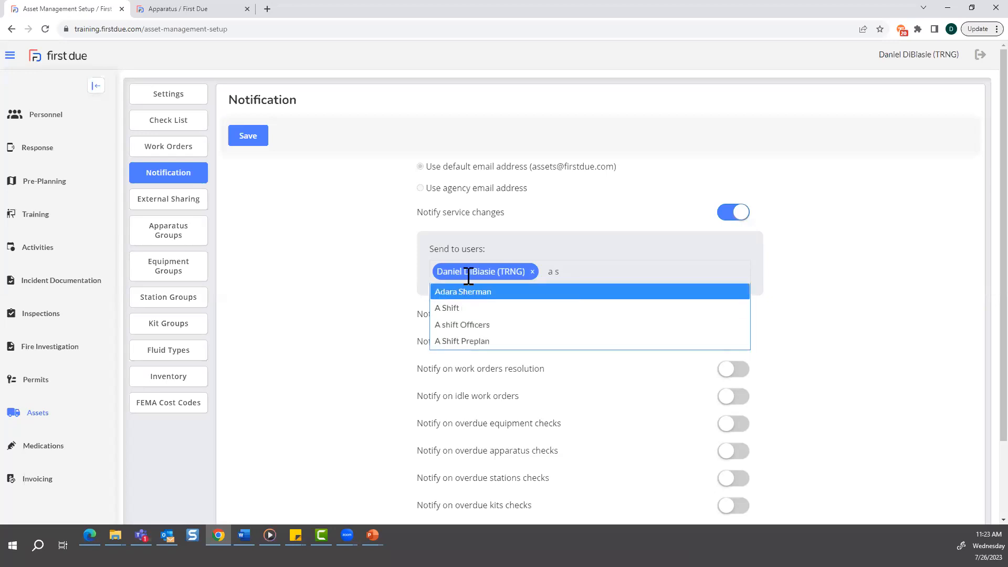
left_click(472, 324)
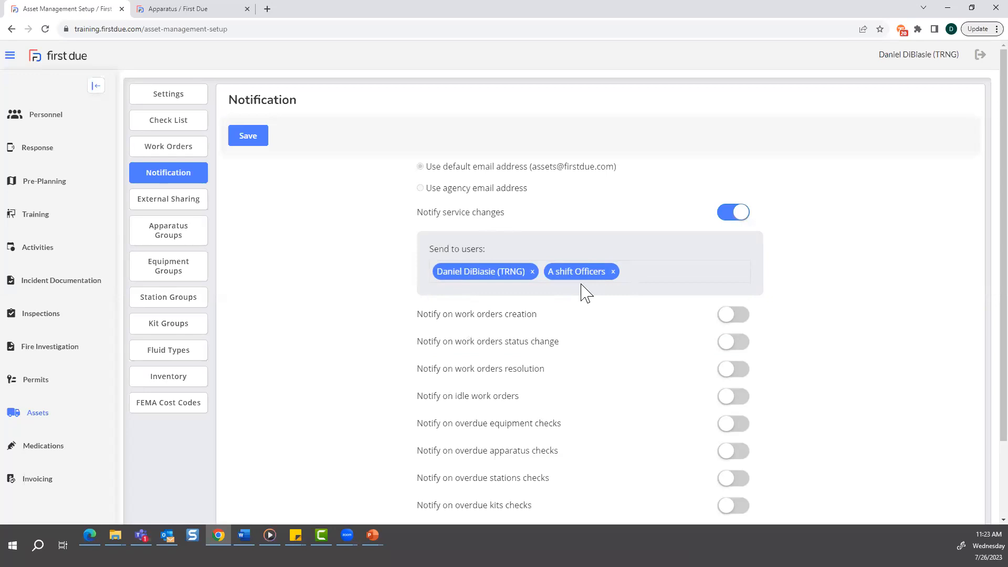
left_click(640, 276)
- Open the Fire Prevention Teams list from the Admin section in the second browser tab
scroll(76, 336, "down", 4)
scroll(76, 336, "down", 2)
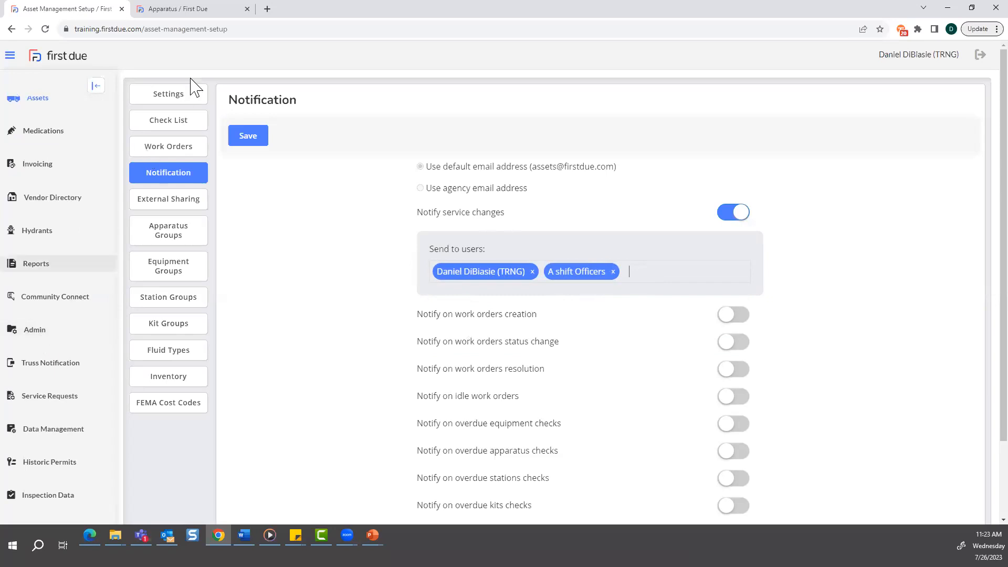
left_click(198, 9)
scroll(41, 368, "down", 6)
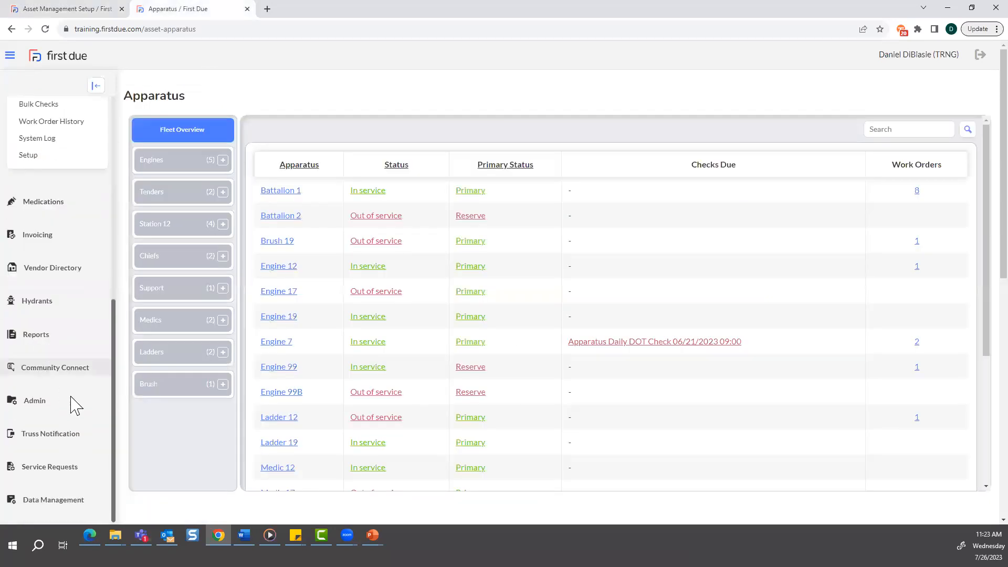
left_click(50, 400)
scroll(51, 394, "down", 4)
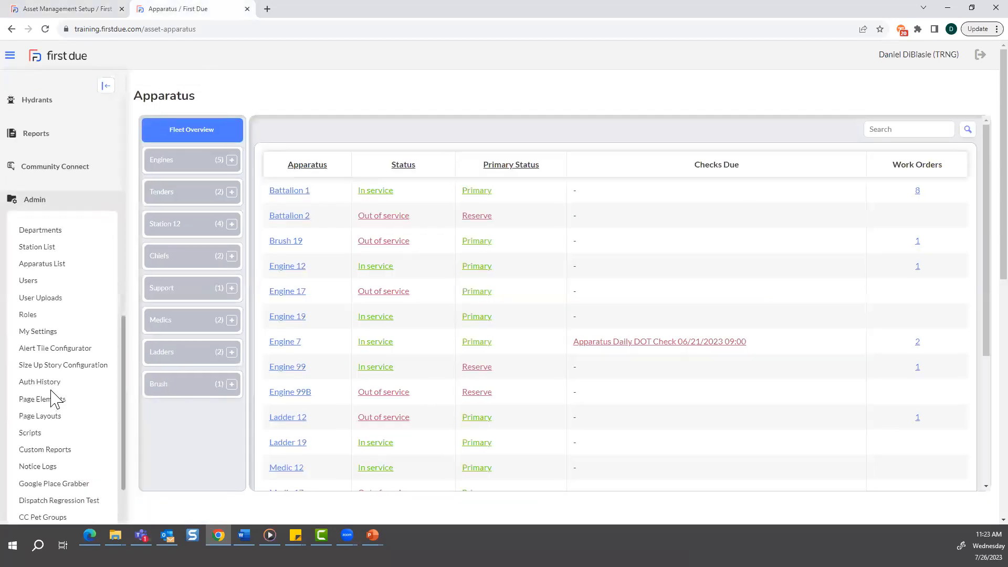
scroll(62, 423, "down", 2)
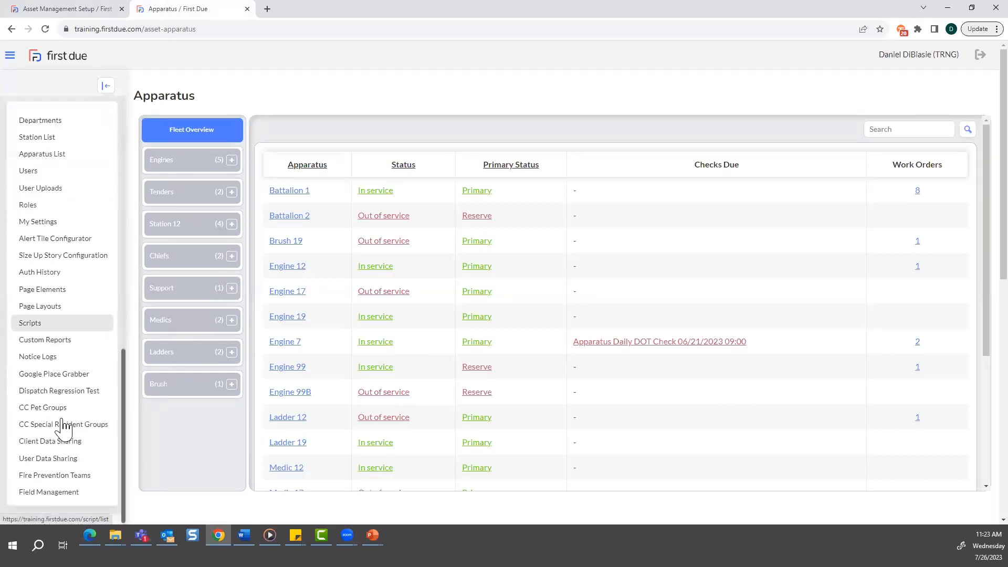
left_click(80, 477)
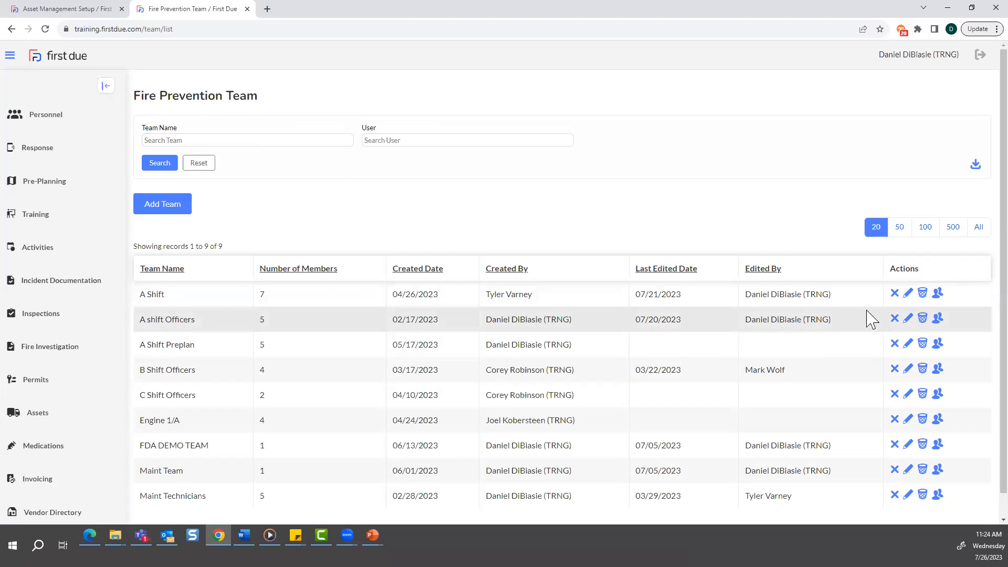
- Examine the A Shift team's members in its edit form, search its user list for a person by first name, and cancel without saving
left_click(908, 294)
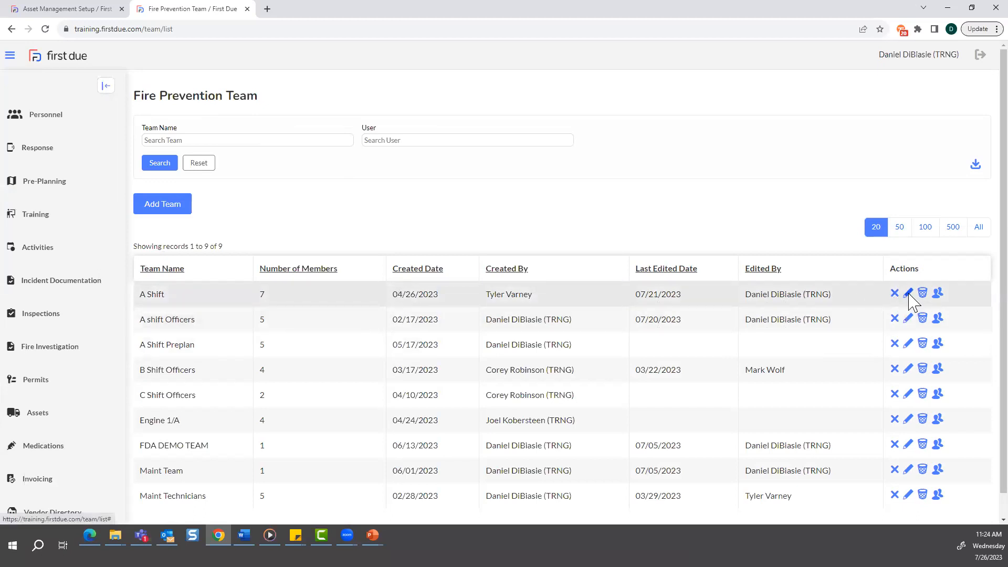
mouse_move(664, 136)
left_mouse_down()
mouse_move(671, 194)
mouse_move(658, 117)
left_mouse_up()
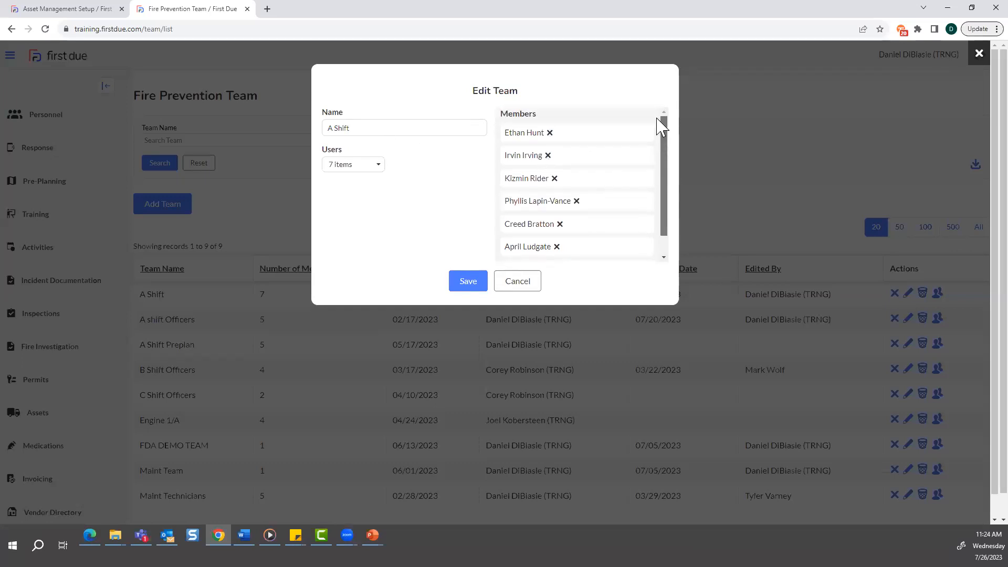
left_click(379, 167)
scroll(378, 294, "down", 2)
scroll(377, 299, "down", 2)
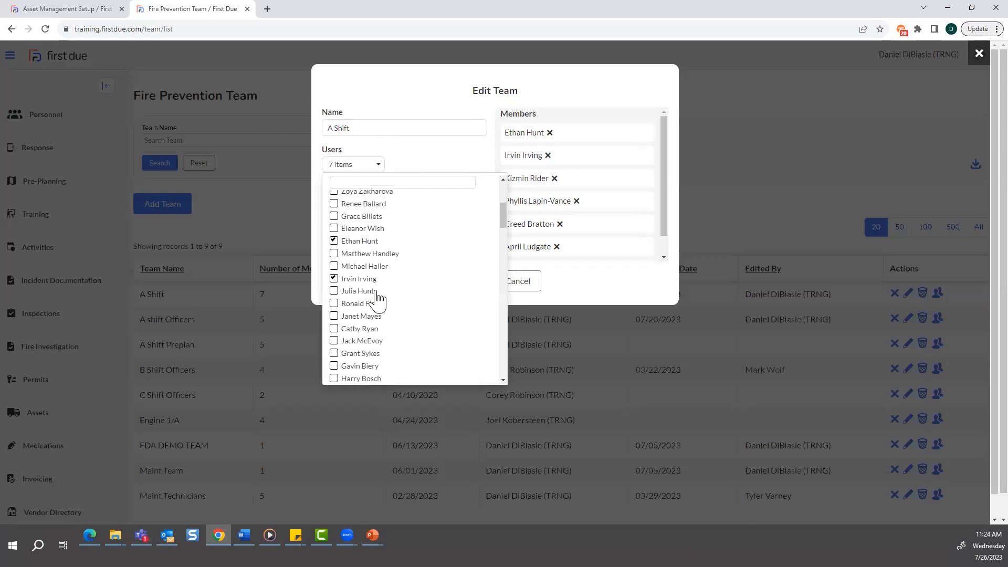
scroll(378, 254, "up", 5)
left_click(370, 182)
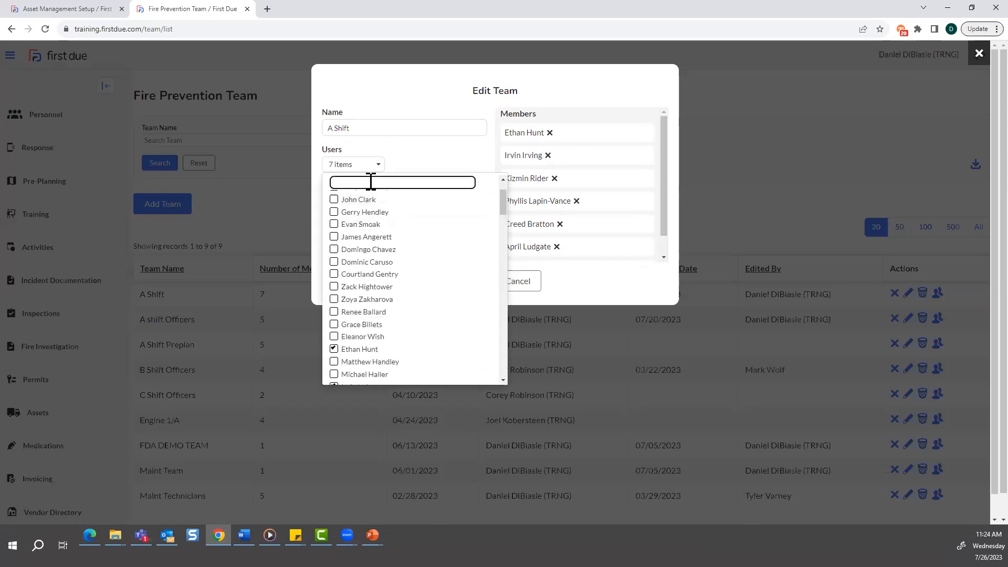
type("daniel")
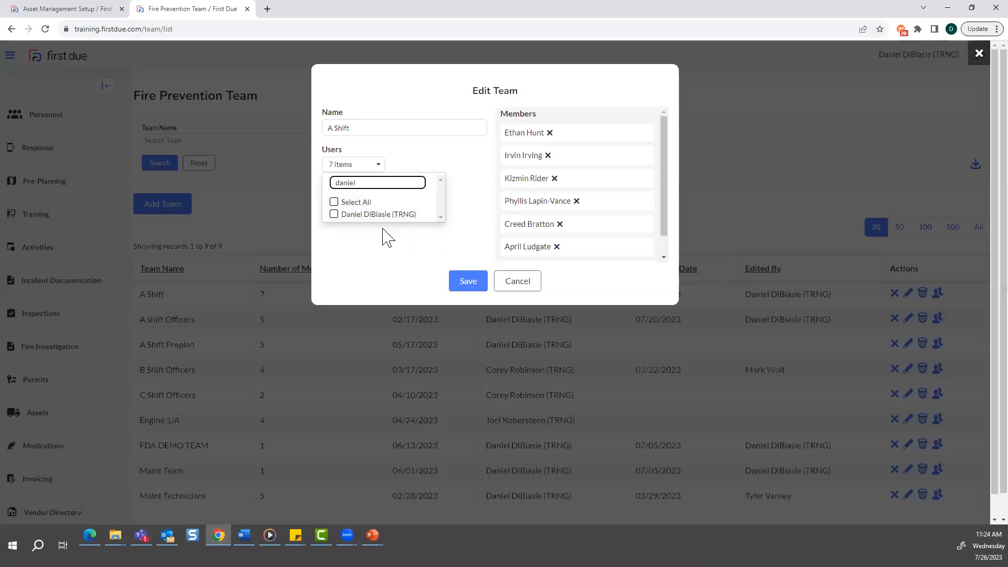
left_click(375, 250)
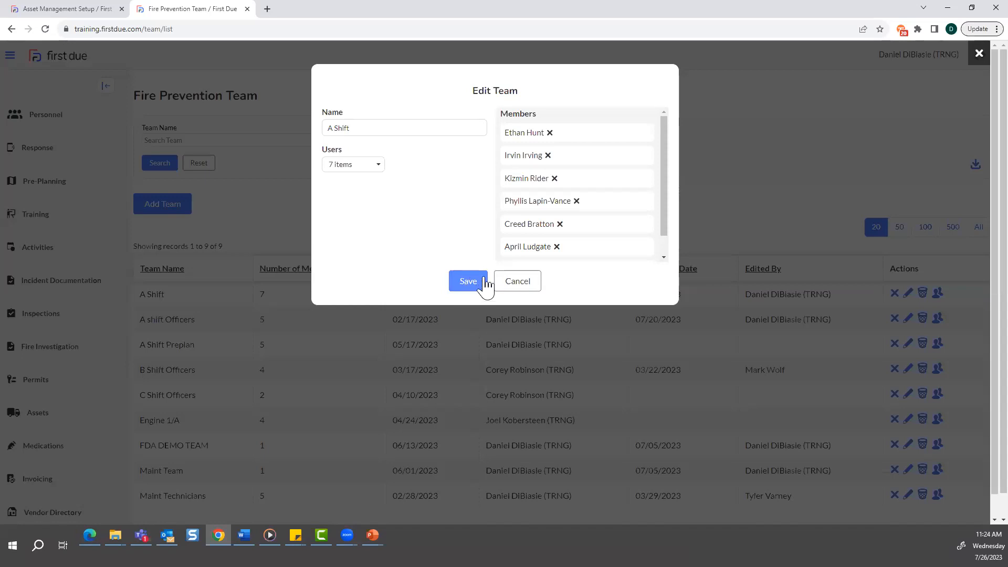
left_click(516, 282)
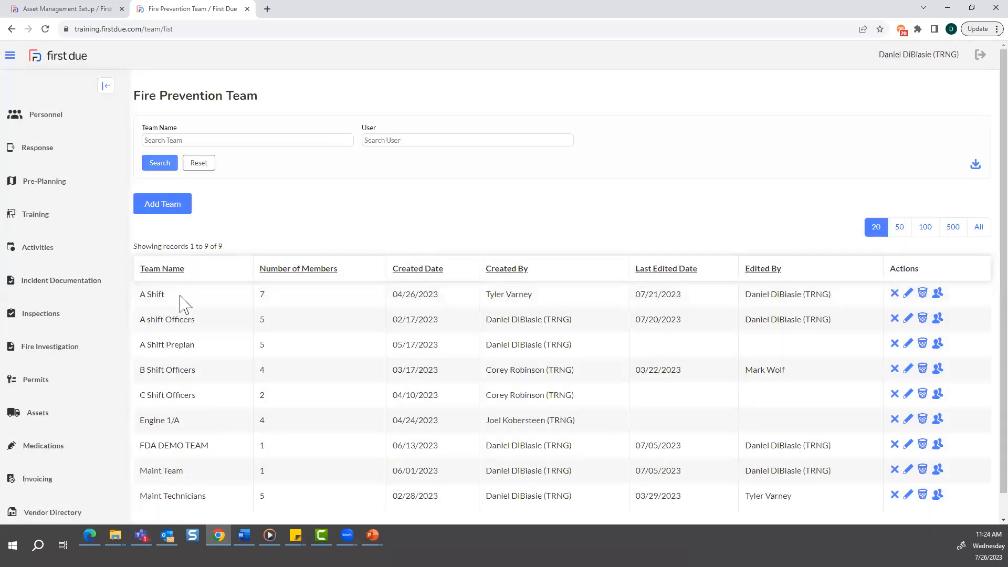
- Return to the Notification settings and locate the Fire Prevention Teams entry among the Admin pages
left_click(60, 9)
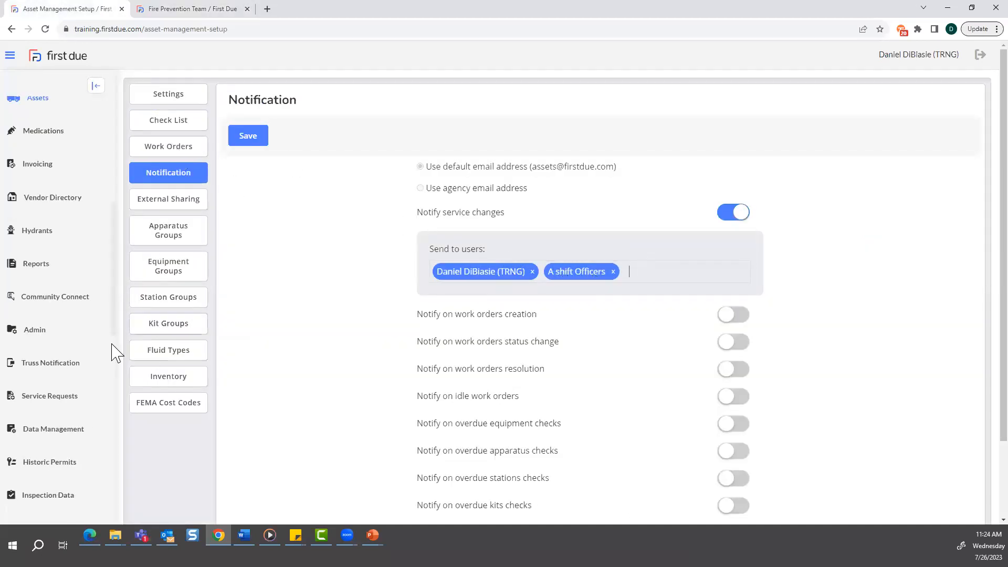
left_click(31, 331)
scroll(80, 404, "down", 3)
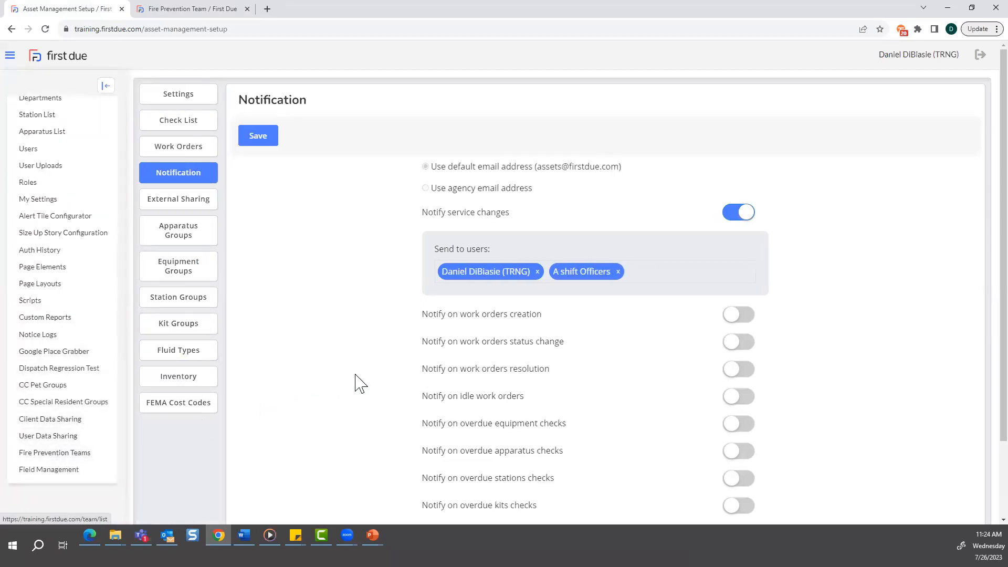
scroll(78, 273, "up", 10)
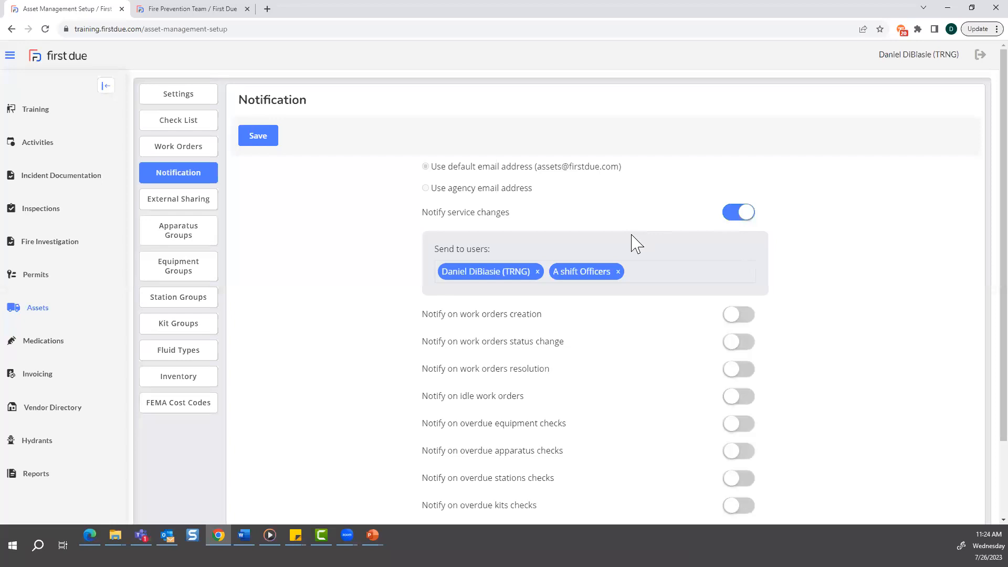
- Turn off the service change notifications in the Notification settings
left_click(740, 217)
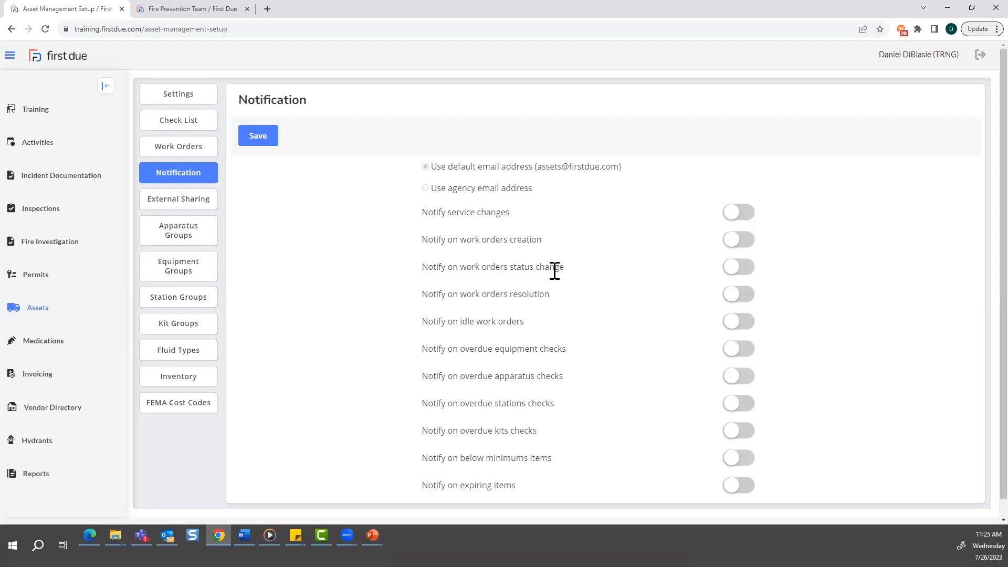
scroll(86, 373, "down", 3)
- In the second browser tab, move the 50 ft 1.75 hose-99EH work order on the Equipment board from Reported to In-House Repair
left_click(38, 307)
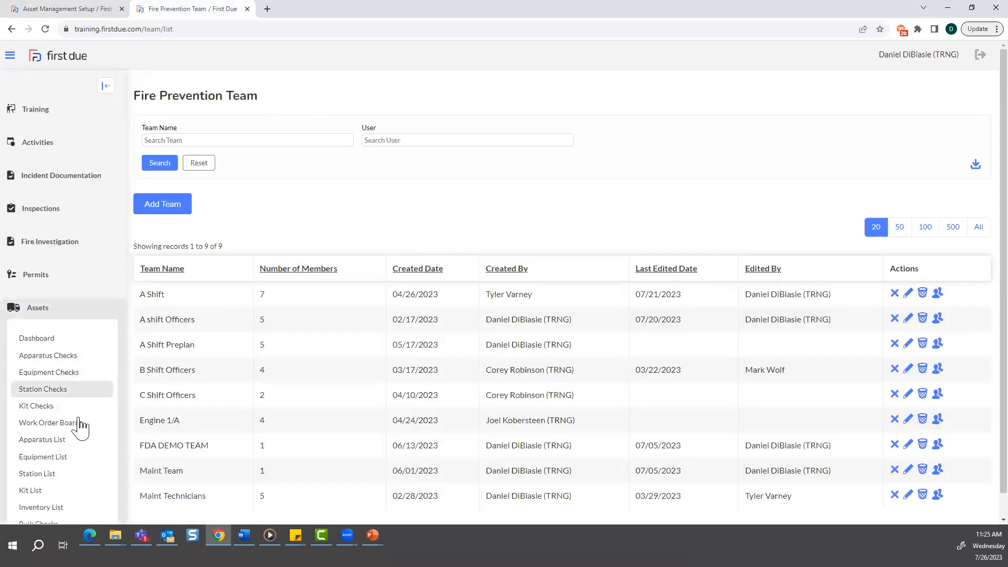
left_click(62, 424)
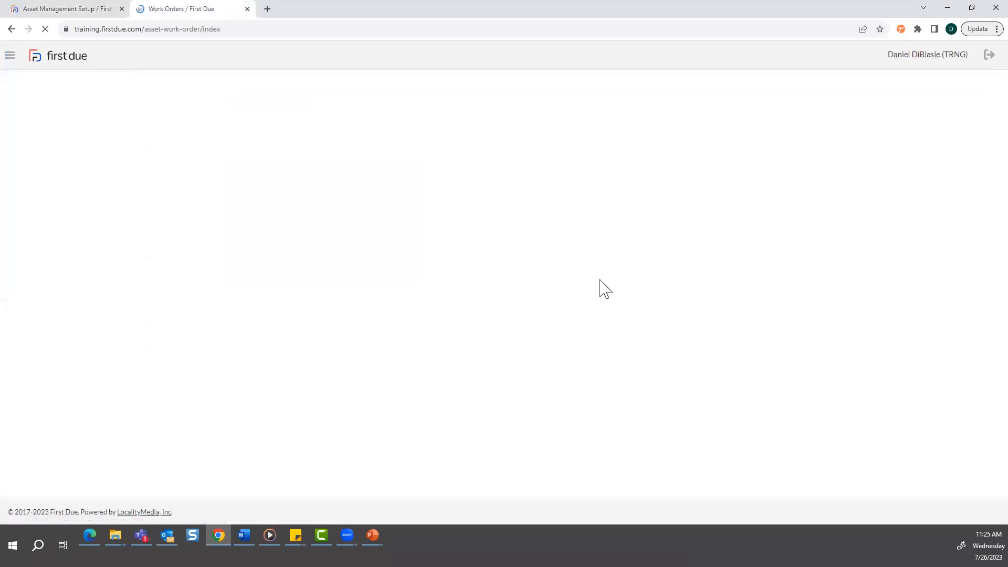
left_click(590, 202)
left_click(611, 316)
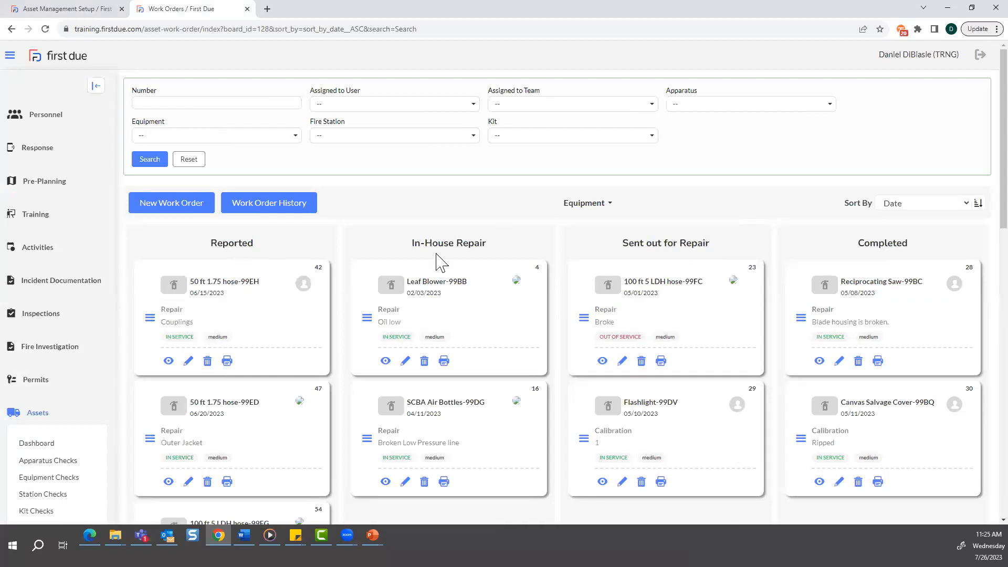
left_click_drag(211, 308, 439, 418)
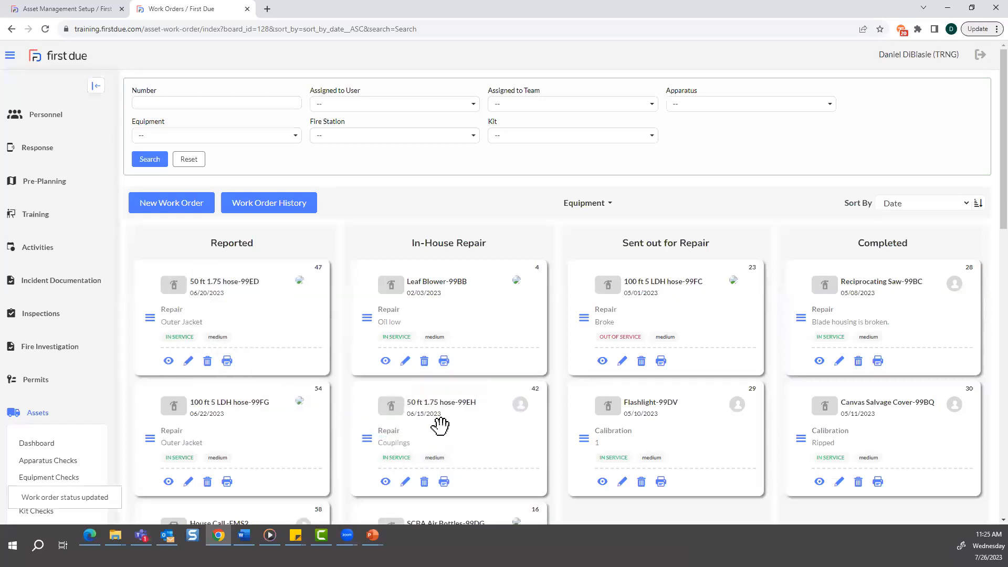
left_click(53, 10)
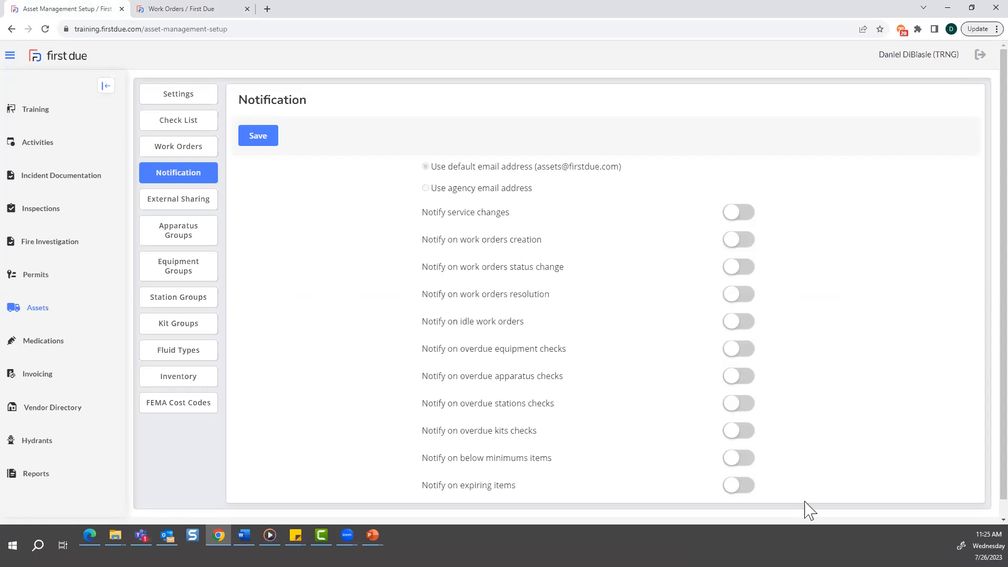
- Enable the idle work order notification, raise its number of idle days, and switch the notification off again
scroll(491, 341, "down", 1)
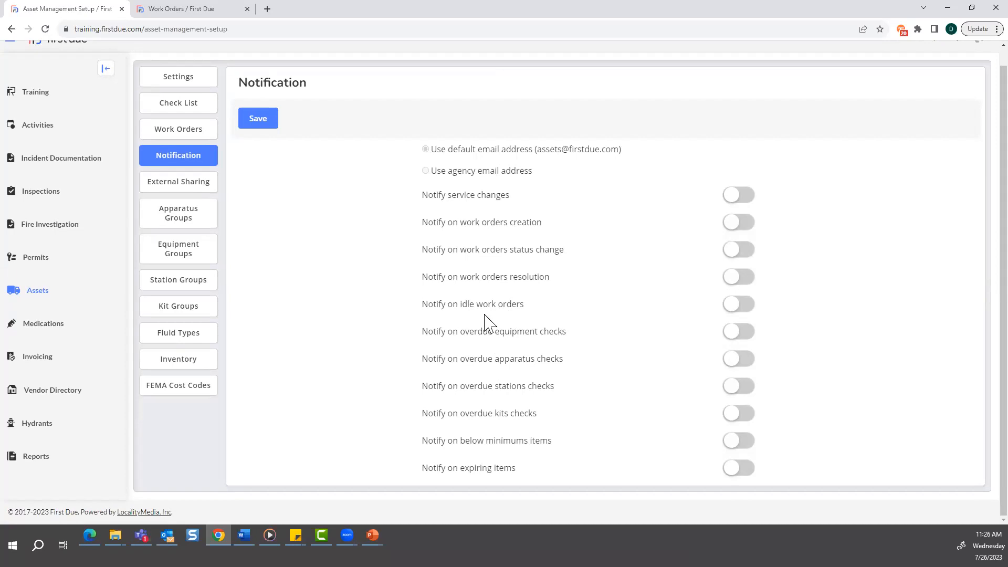
left_click(737, 306)
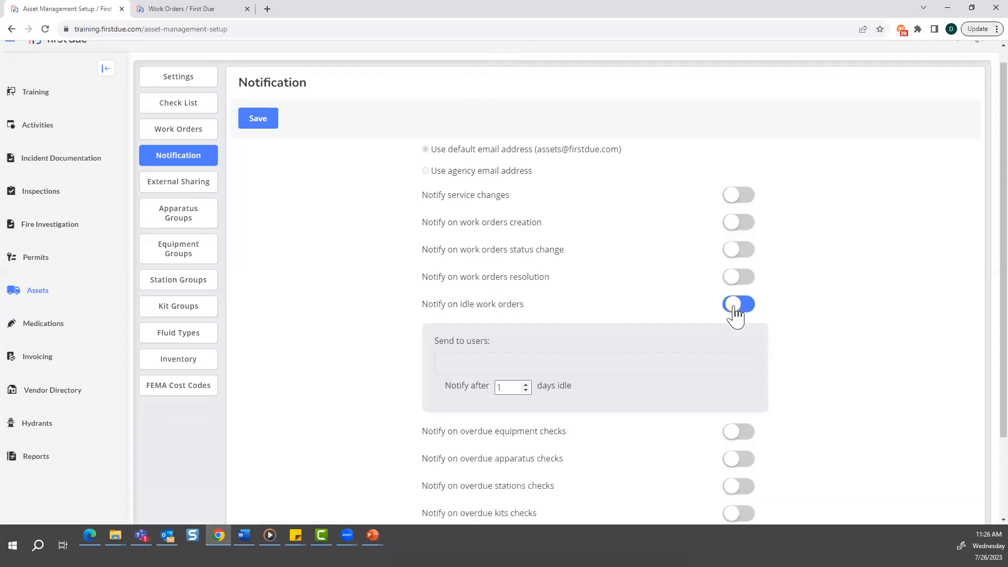
left_click(458, 361)
left_click(526, 386)
left_click(526, 385)
left_click(526, 386)
left_click(526, 386)
left_click(526, 386)
left_click(526, 386)
left_click(601, 398)
left_click(741, 305)
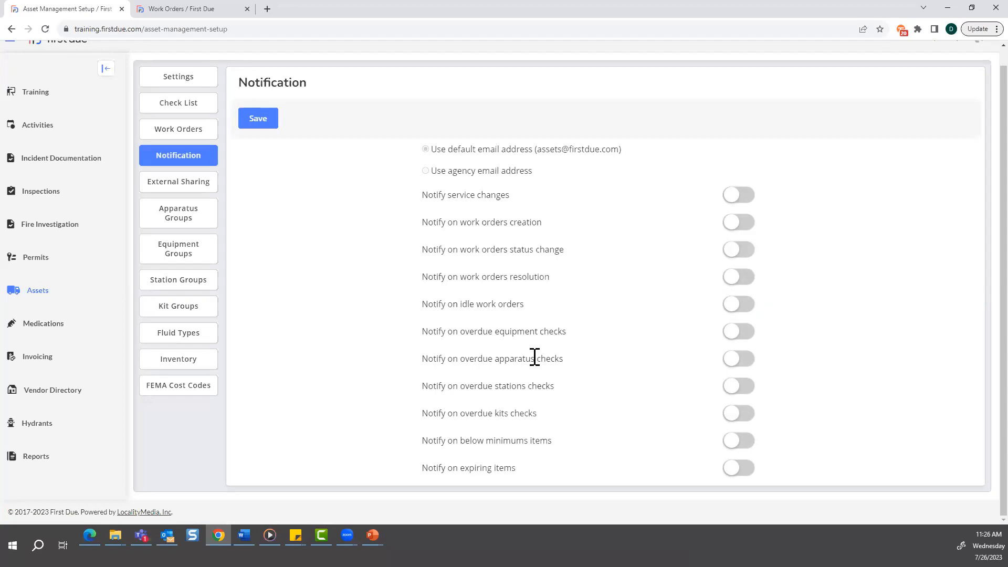
- Enable the overdue equipment checks notification, add a named user as its recipient, and switch it off again
left_click(730, 332)
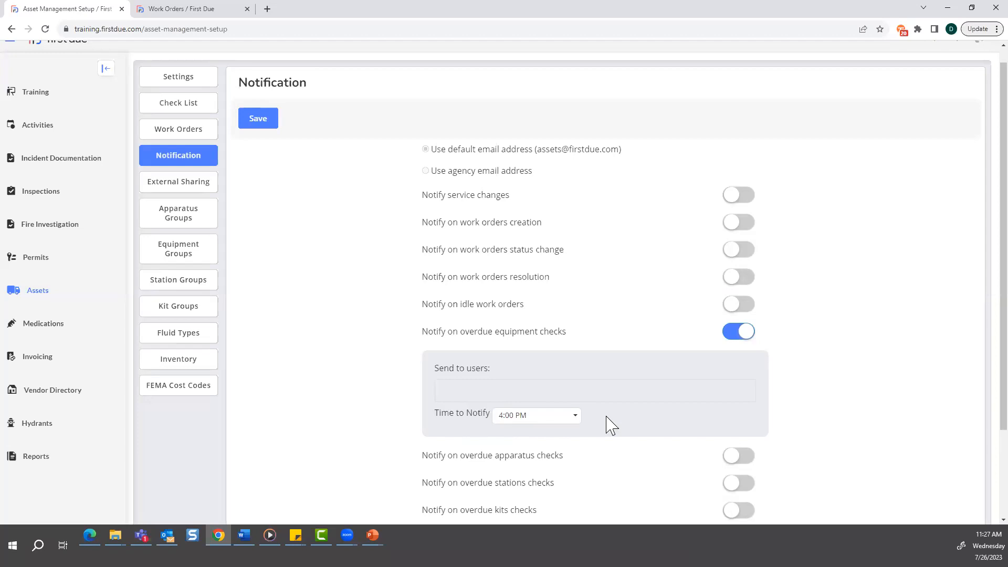
left_click(472, 390)
type("daniel")
left_click(549, 415)
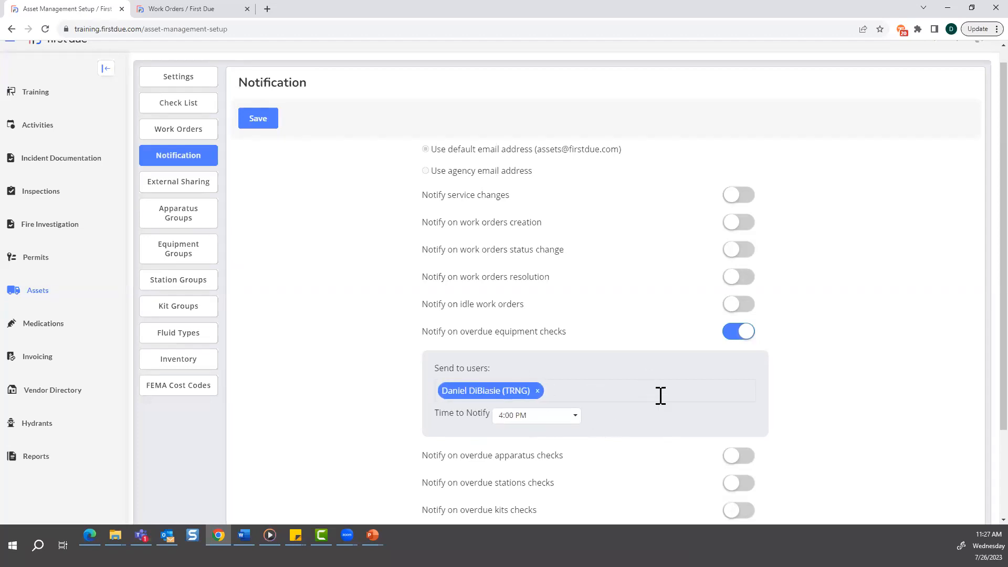
left_click(745, 334)
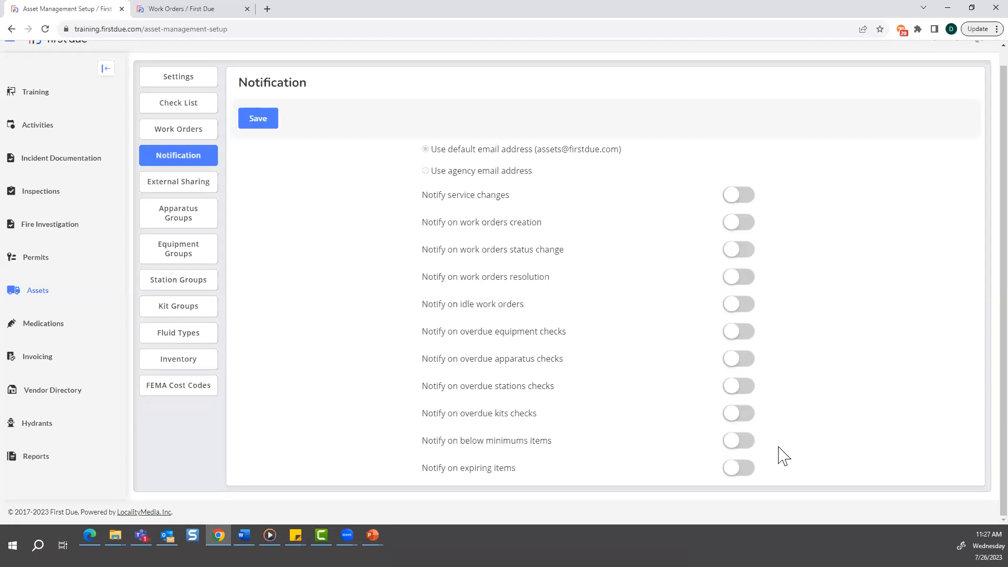
- Enable the below minimums items notification to show its recipient field, and switch it off again
left_click(735, 442)
scroll(615, 462, "down", 1)
left_click(473, 426)
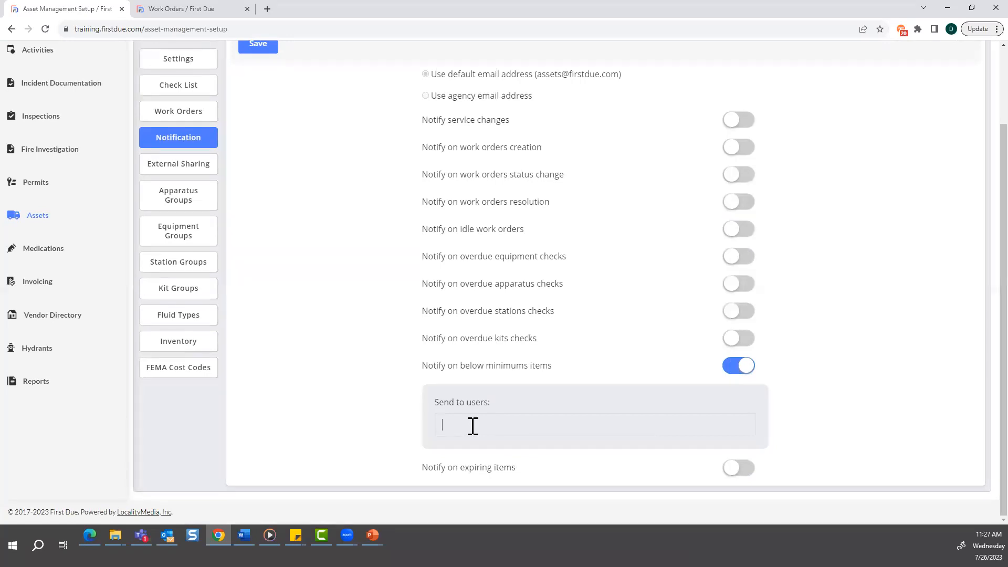
left_click(739, 369)
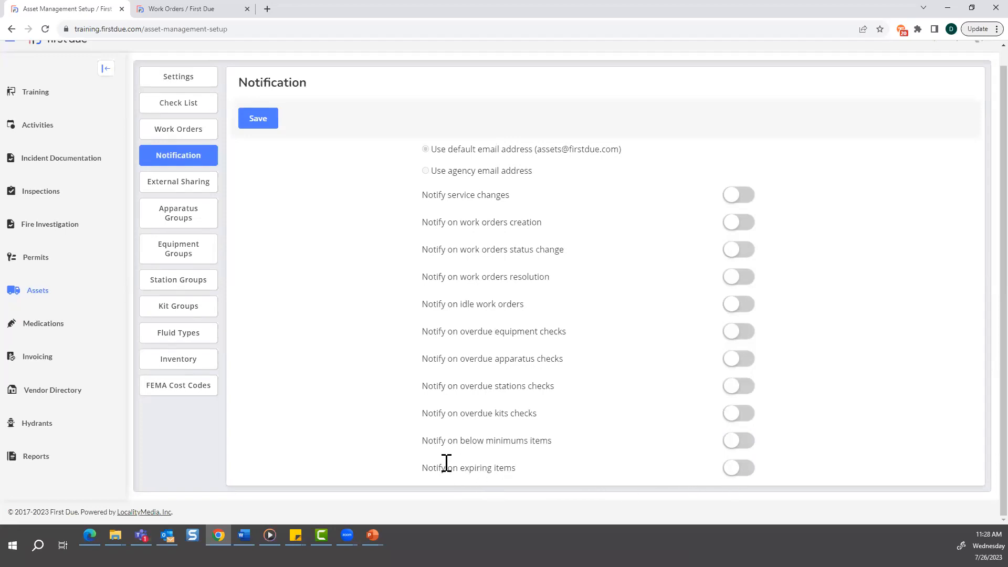
- Enable the expiring items notification and add a named user as its recipient
left_click(734, 470)
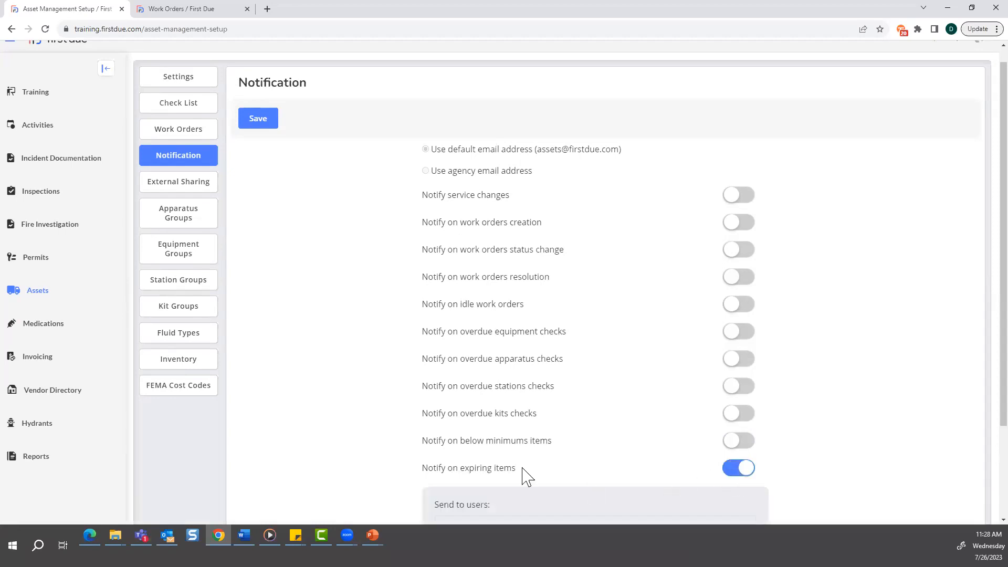
scroll(524, 474, "down", 3)
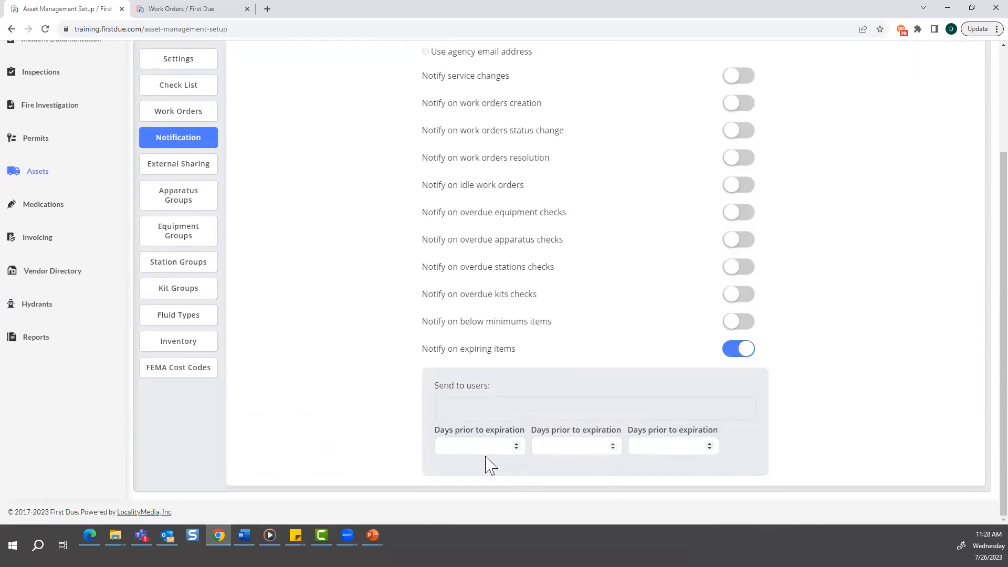
left_click(493, 407)
type("daniel")
left_click(487, 431)
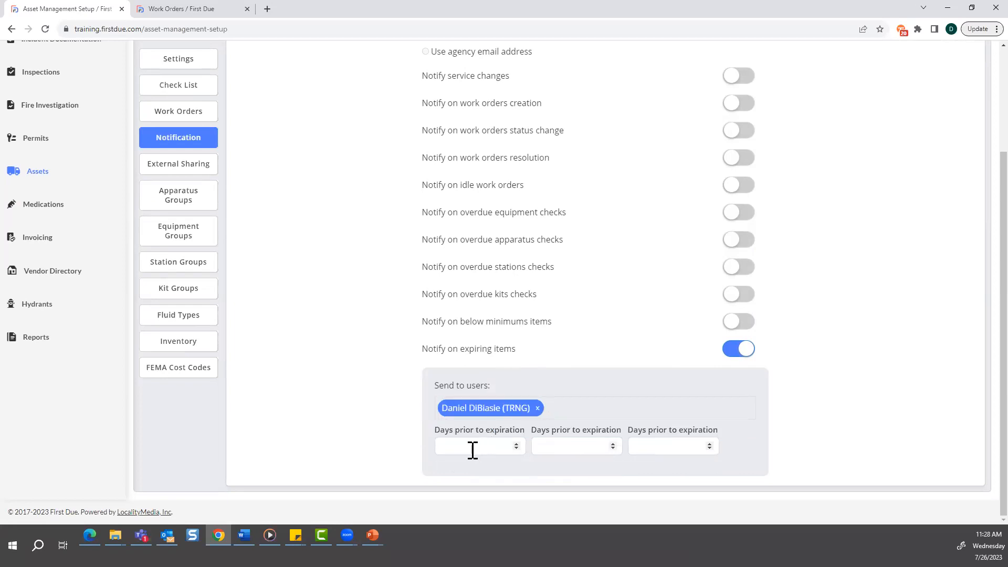
- Set the three days prior to expiration values for expiring items to 60, 30 and 3
left_click(472, 450)
type("60")
left_click(556, 446)
type("30")
left_click(647, 446)
type("3")
scroll(619, 287, "up", 2)
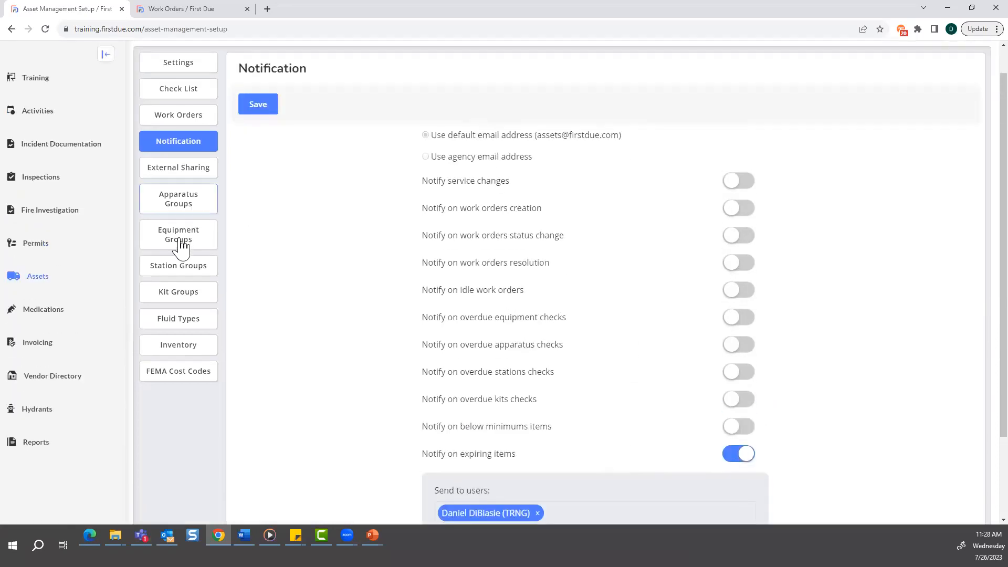
scroll(592, 422, "down", 1)
scroll(592, 430, "down", 2)
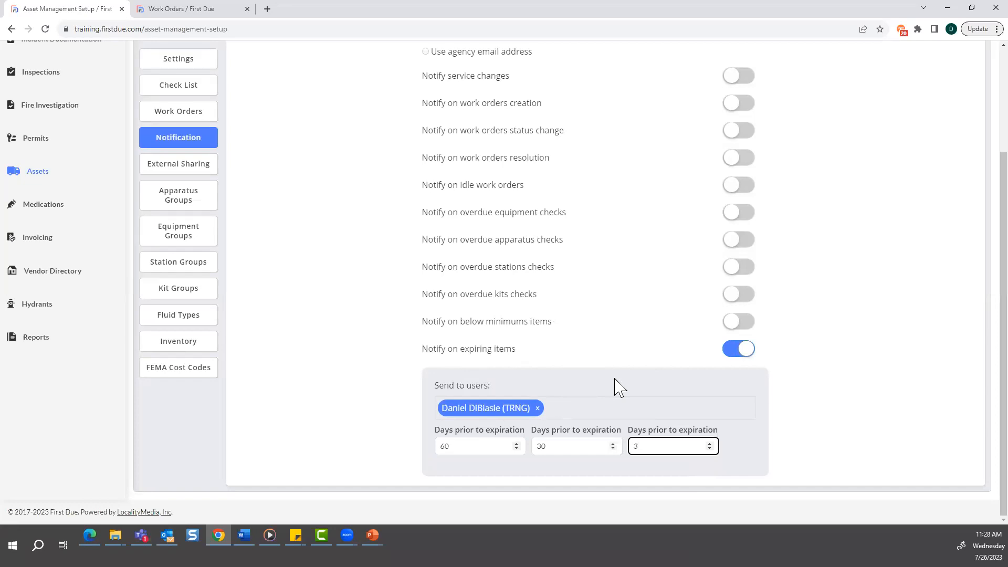
- Remove the recipient from the expiring items notification and turn that notification off
left_click(538, 409)
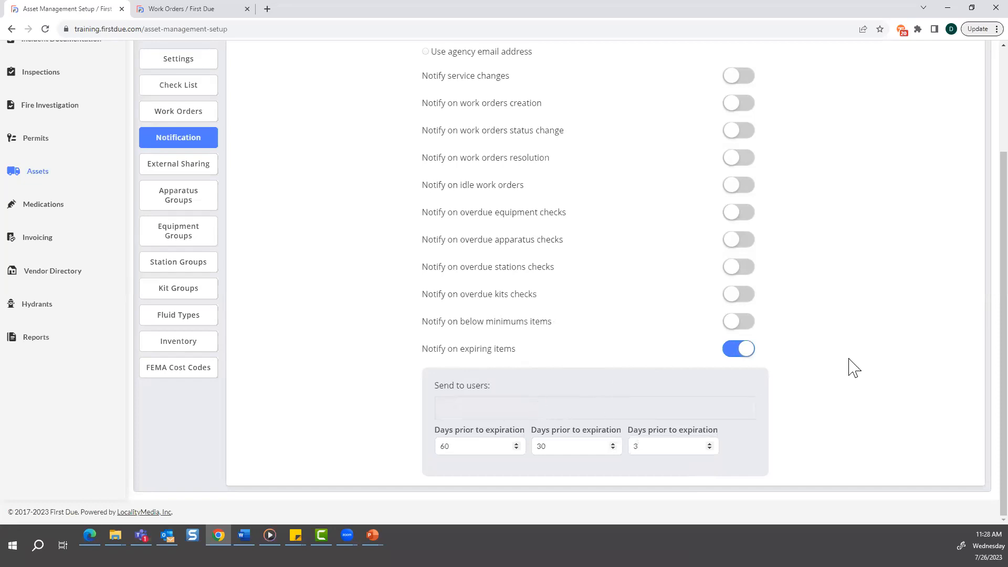
left_click(744, 349)
scroll(519, 387, "up", 1)
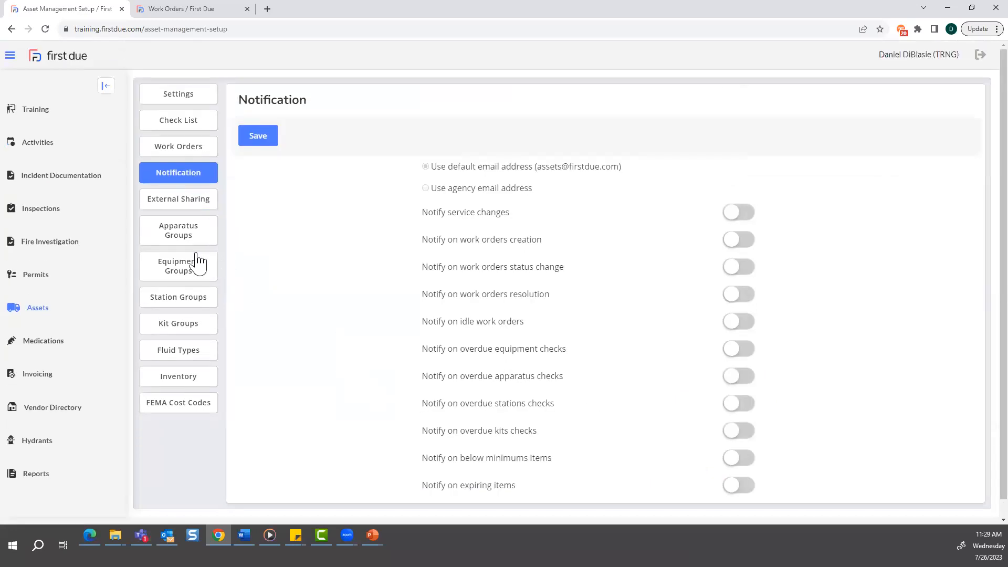
- Open the External Sharing settings, and review the apparatus fleet overview under Apparatus Checks in the second browser tab
left_click(190, 210)
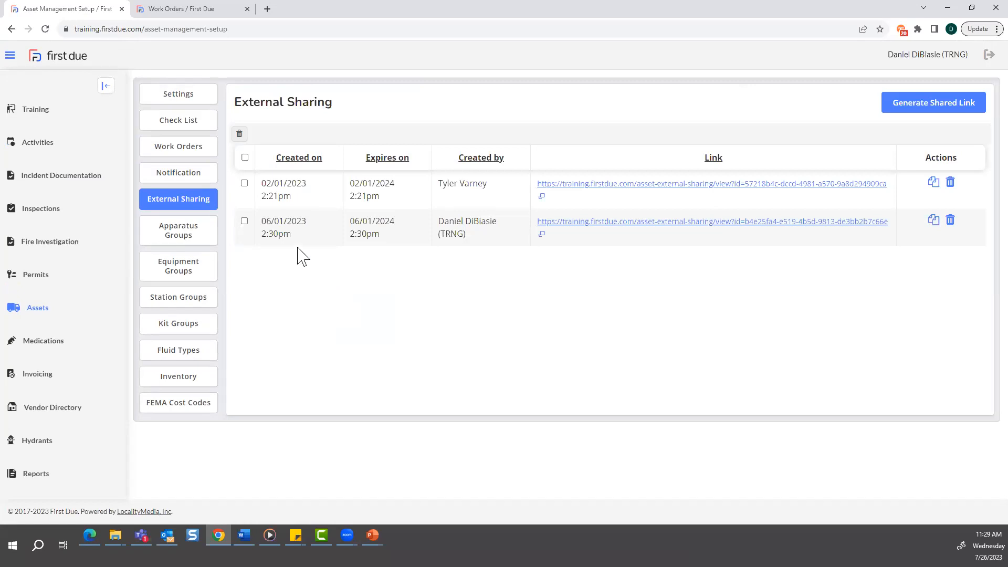
left_click(203, 16)
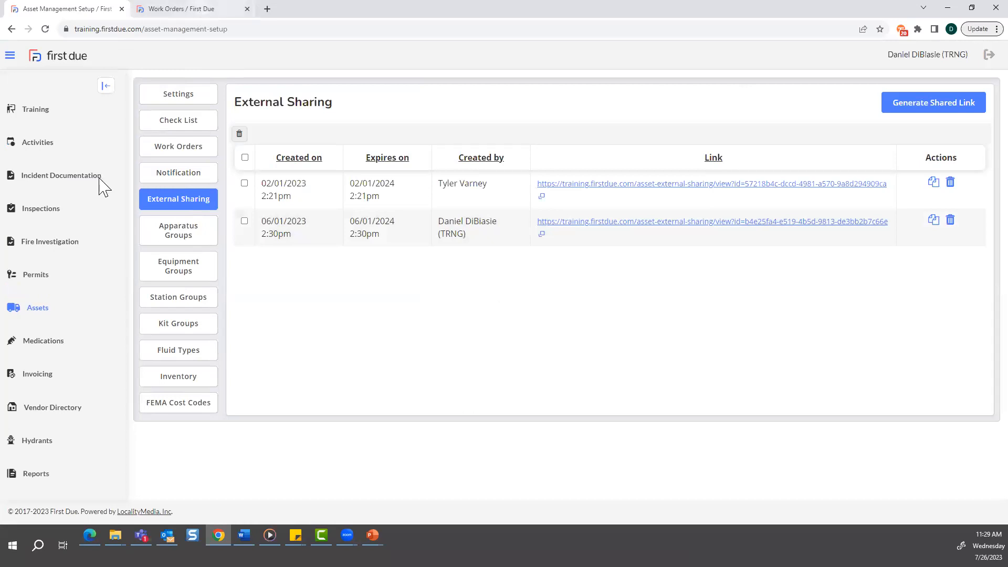
left_click(51, 351)
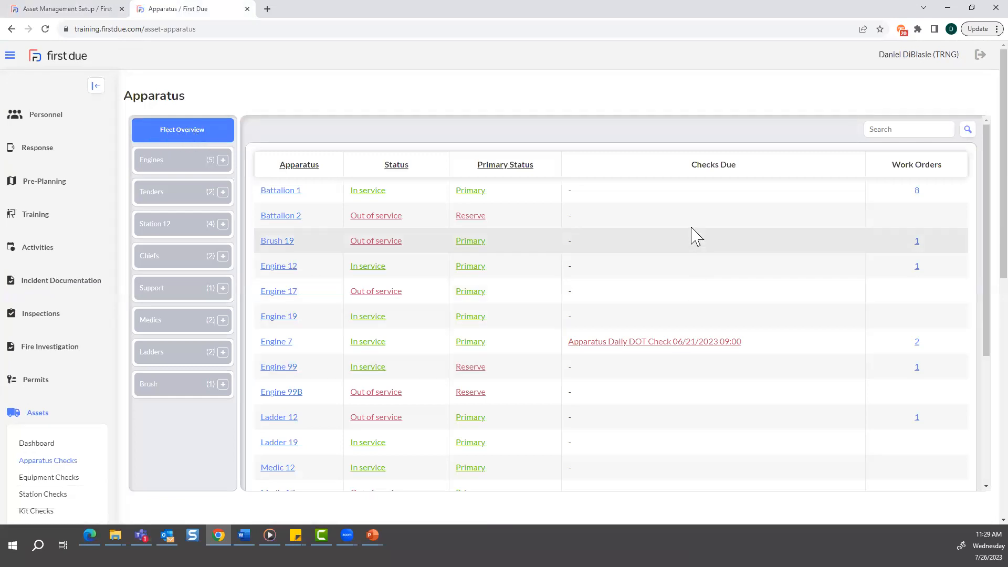
scroll(366, 277, "down", 1)
scroll(366, 277, "down", 4)
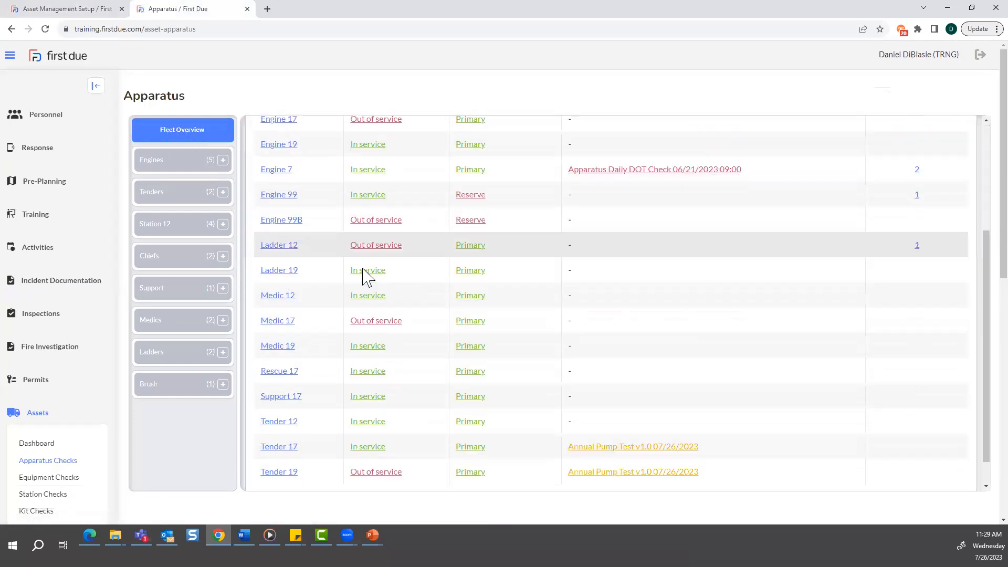
scroll(370, 283, "up", 5)
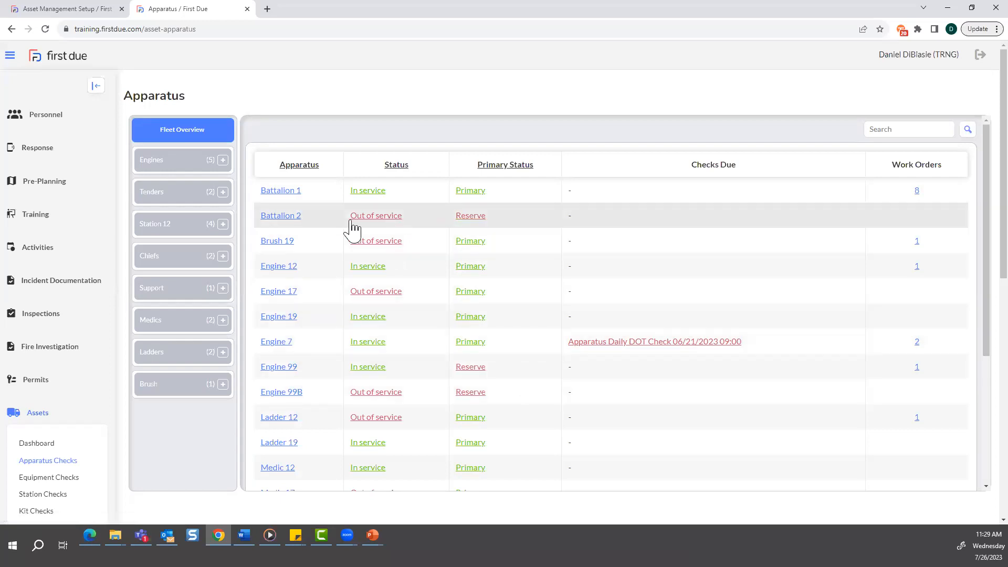
- Change Battalion 2's status to In service and its primary status to Primary
left_click(370, 219)
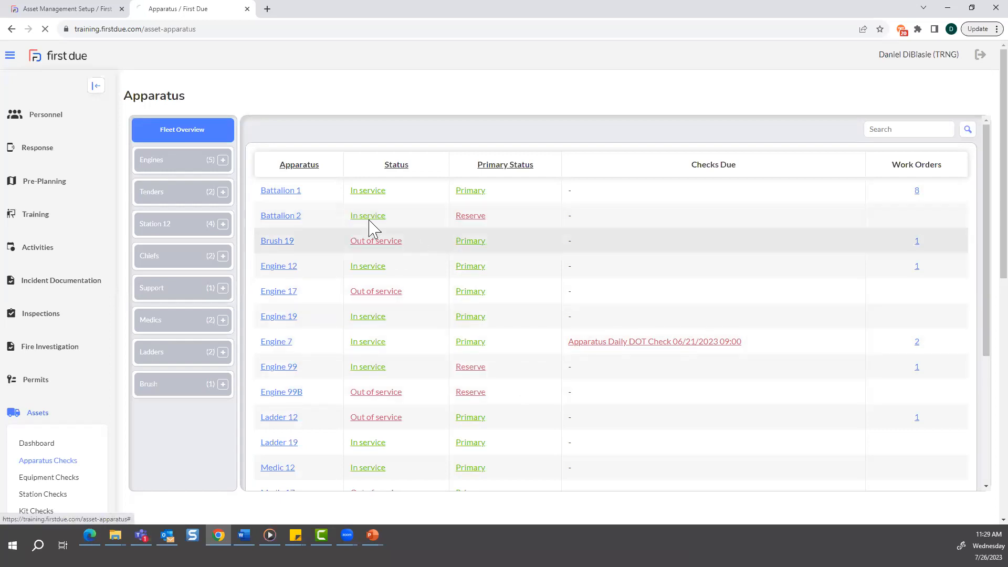
left_click(480, 218)
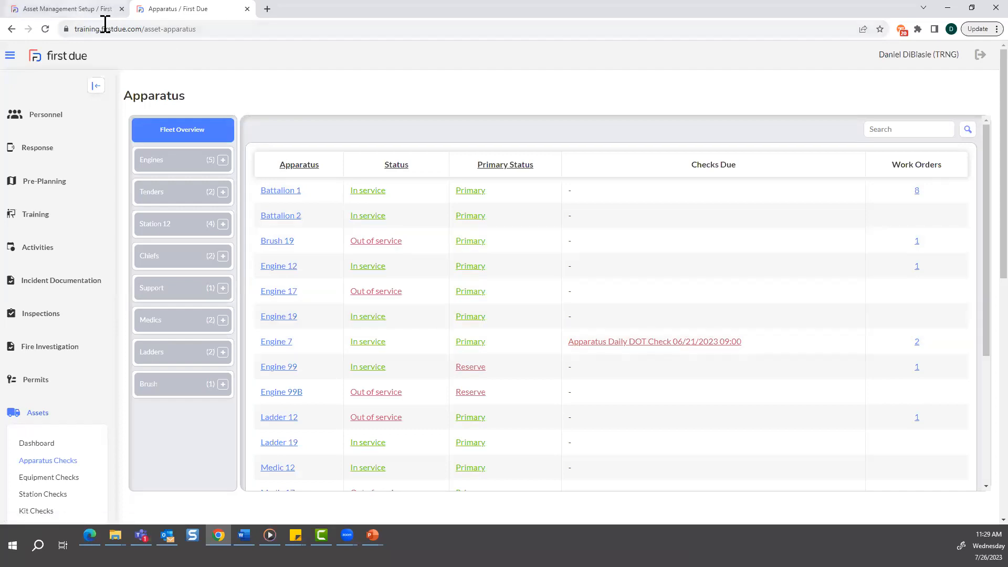
- Generate a new shared link for the apparatus fleet overview in the External Sharing settings
left_click(100, 9)
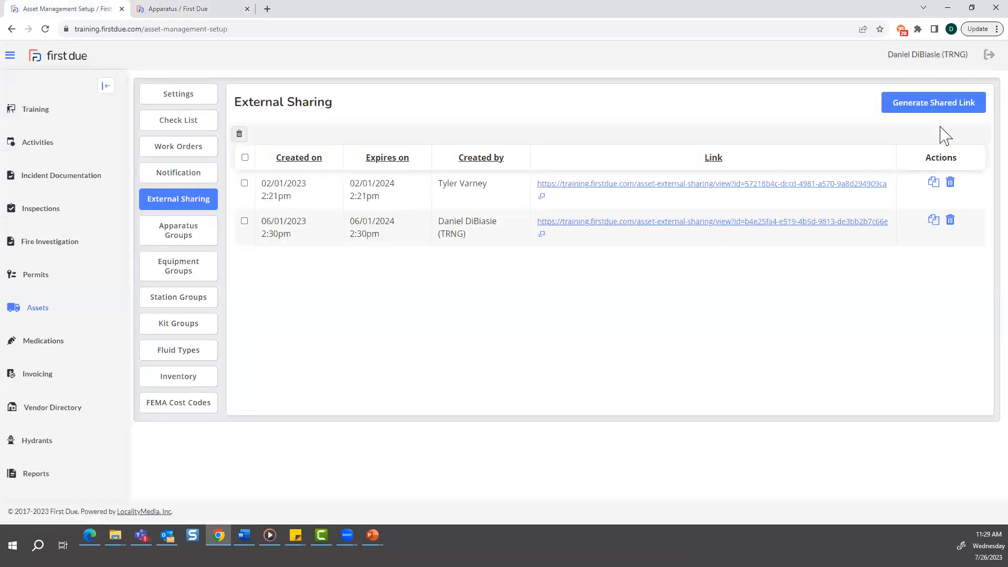
left_click(921, 103)
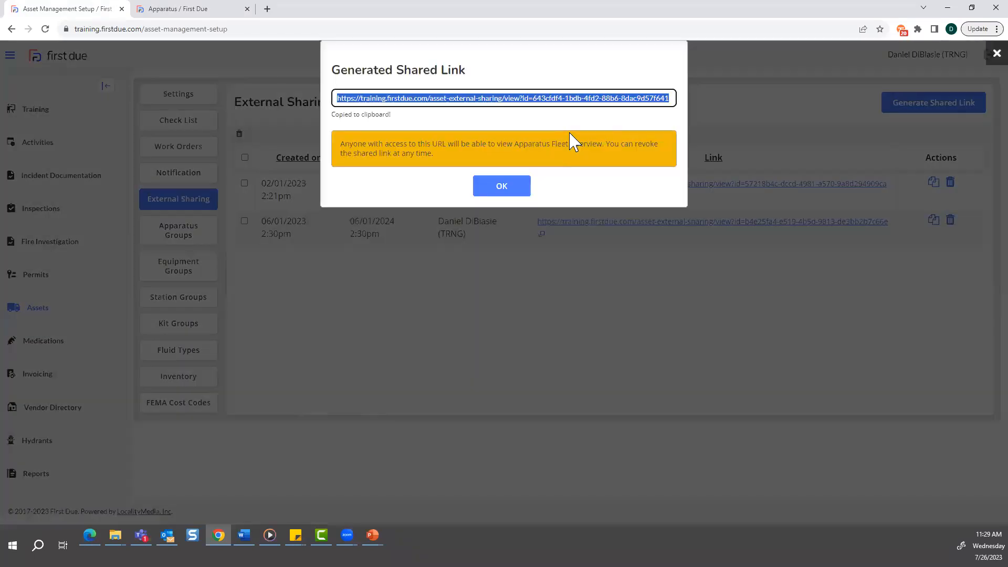
left_click(502, 189)
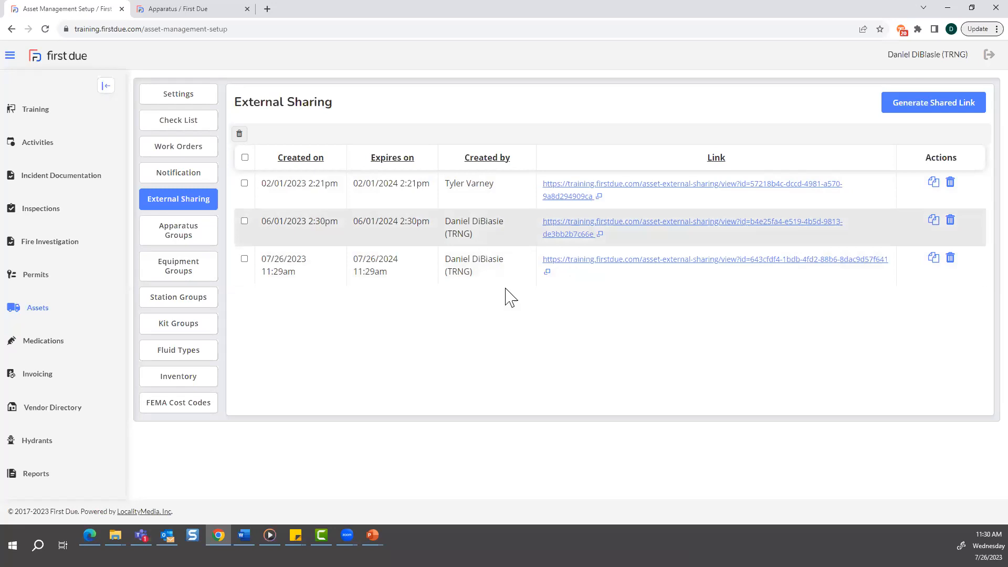
- Open the newly generated shared link, examine the apparatus service and primary statuses, and return to the External Sharing settings
left_click(721, 261)
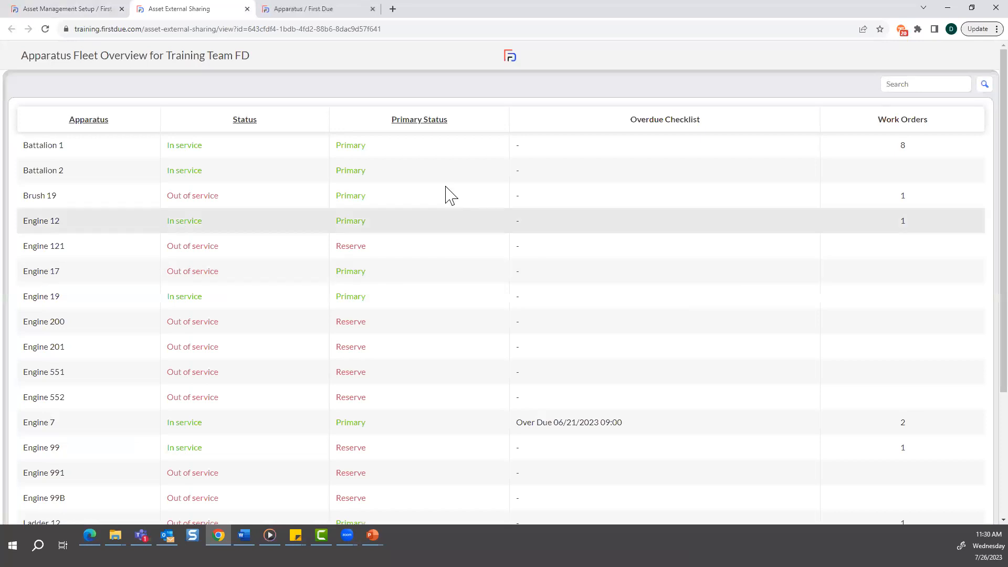
double_click(189, 145)
double_click(352, 147)
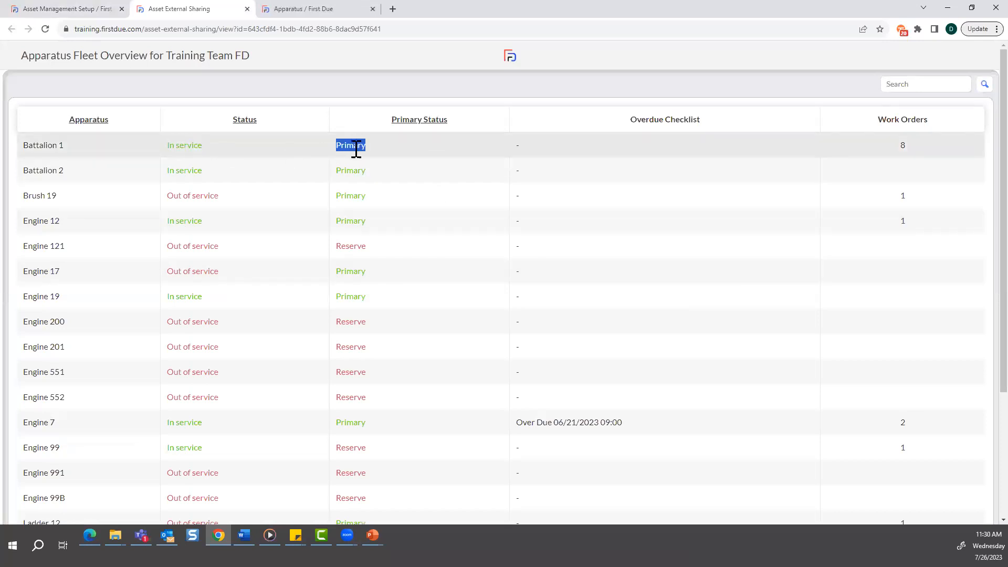
left_click(272, 218)
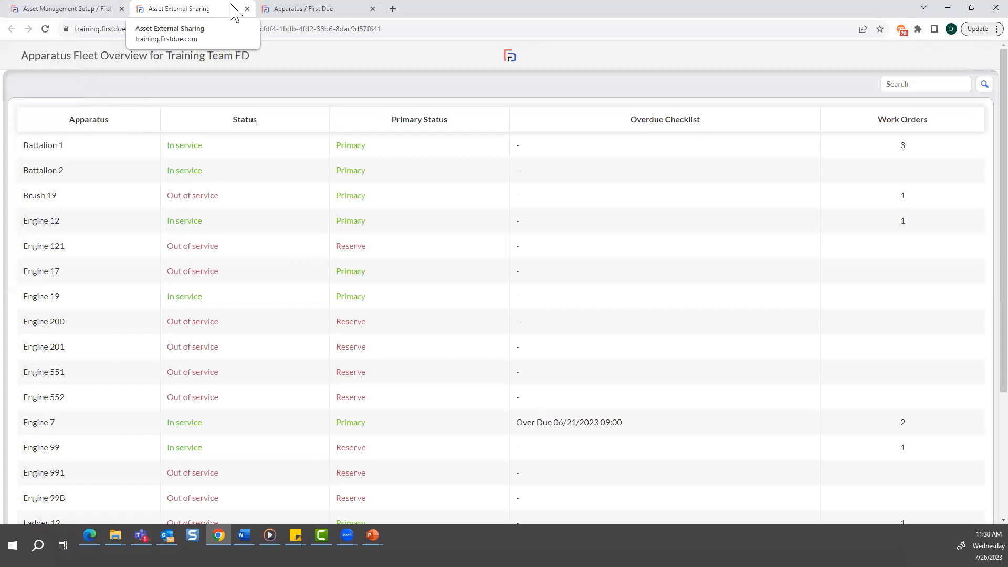
left_click(74, 9)
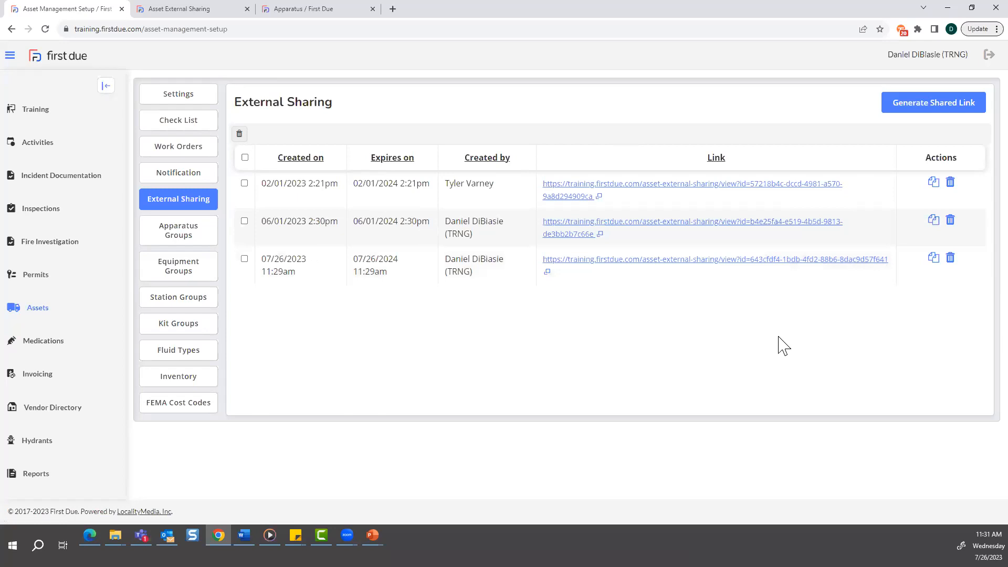
- Delete the shared link created on 07/26/2023, and reload its open page to verify that access is revoked
left_click(951, 257)
left_click(467, 319)
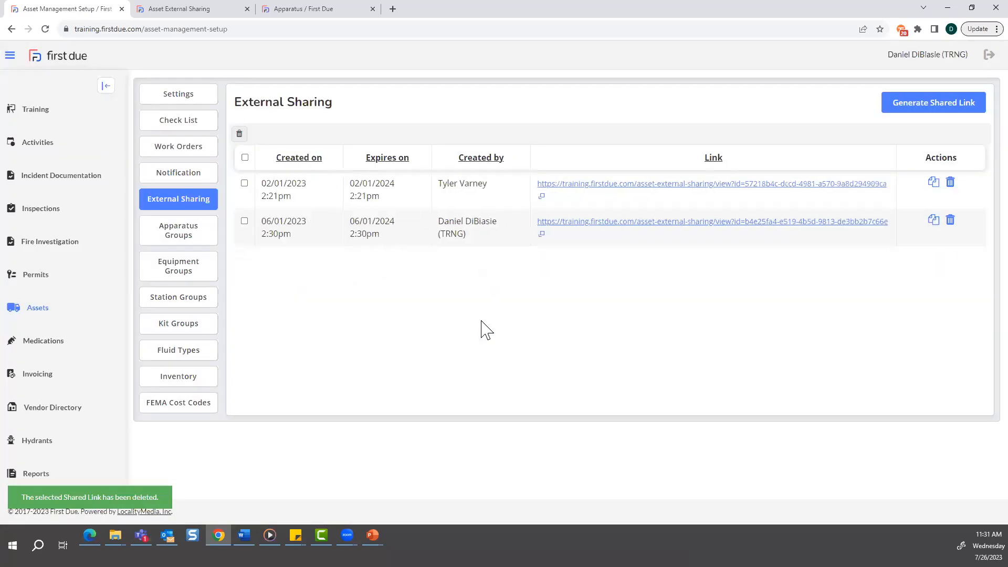
left_click(176, 9)
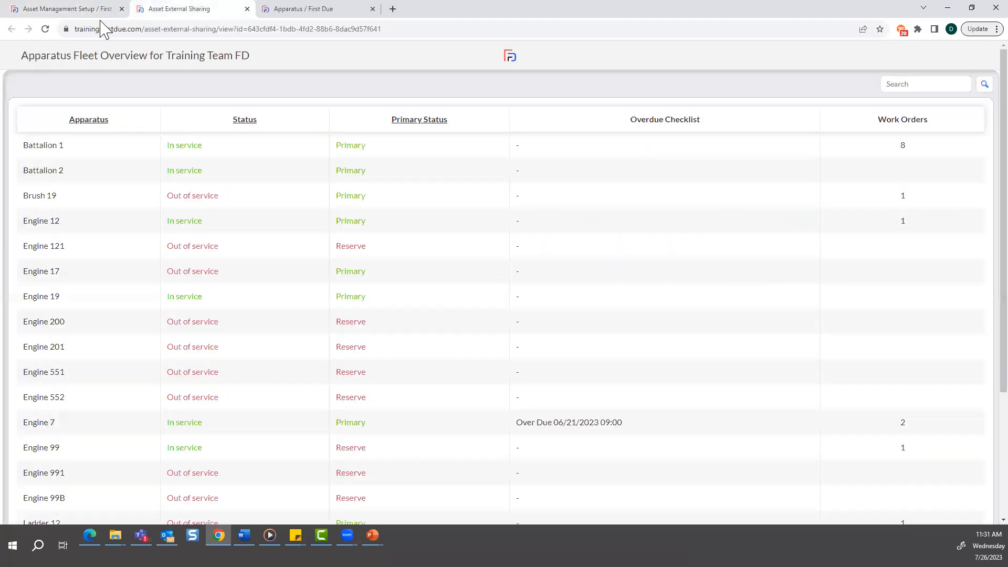
left_click(46, 29)
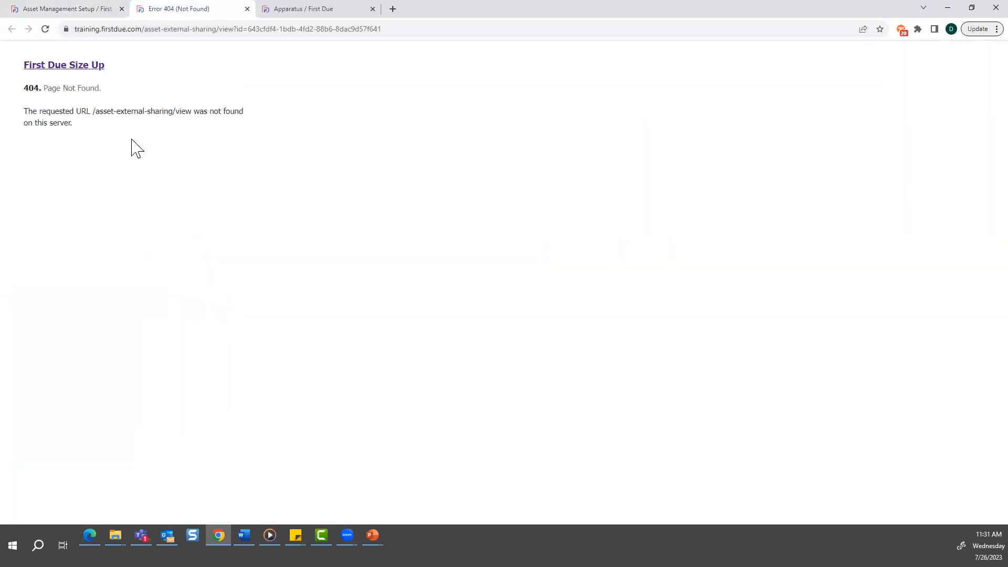
left_click(63, 13)
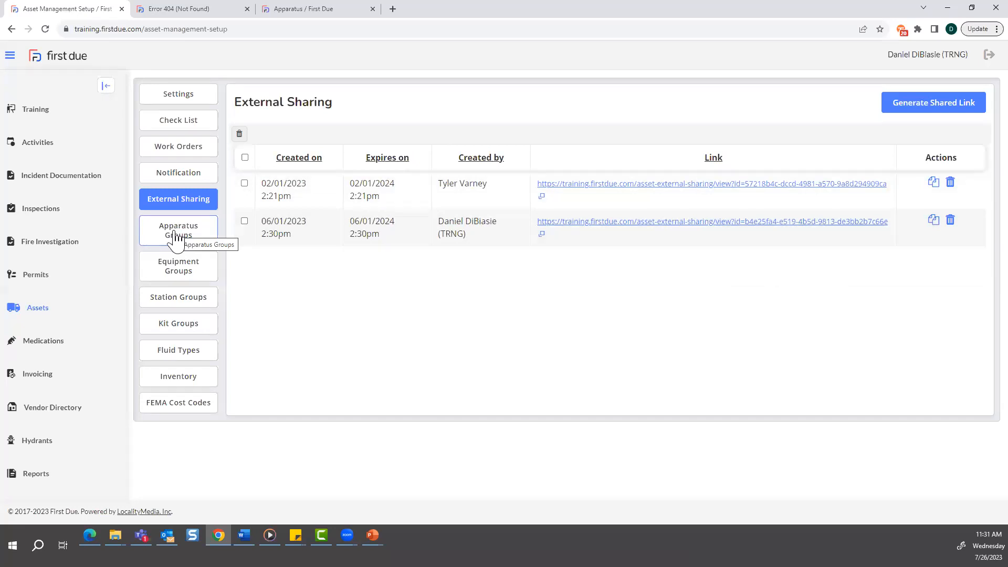
- Look through the apparatus, equipment, station and kit group settings, ending on Apparatus Groups
left_click(198, 240)
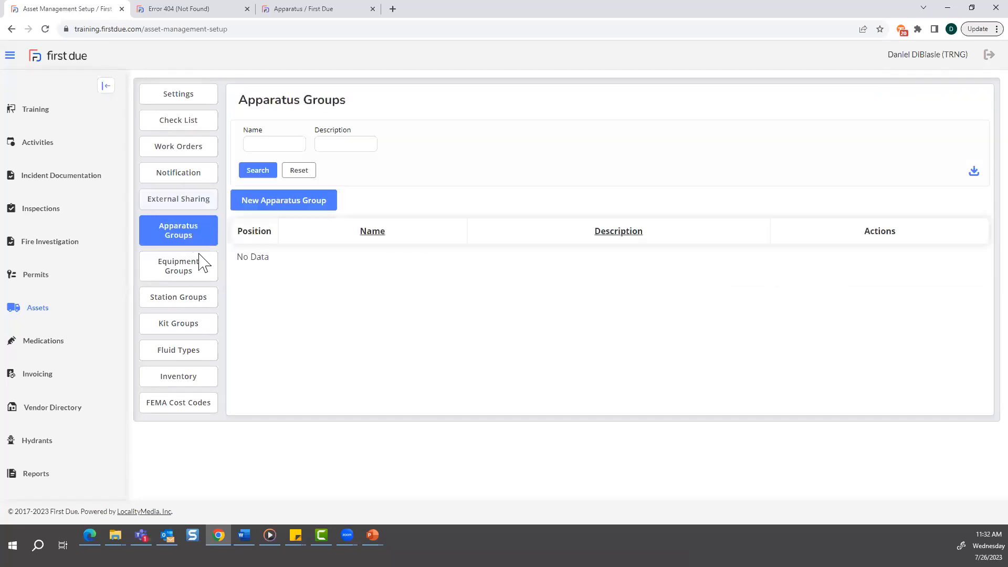
left_click(199, 273)
left_click(198, 297)
left_click(198, 323)
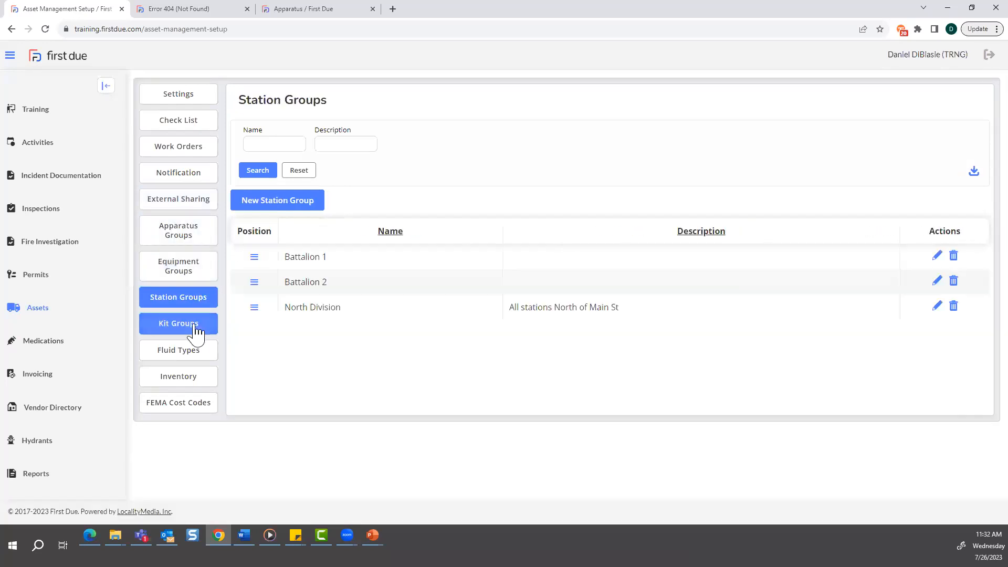
left_click(185, 242)
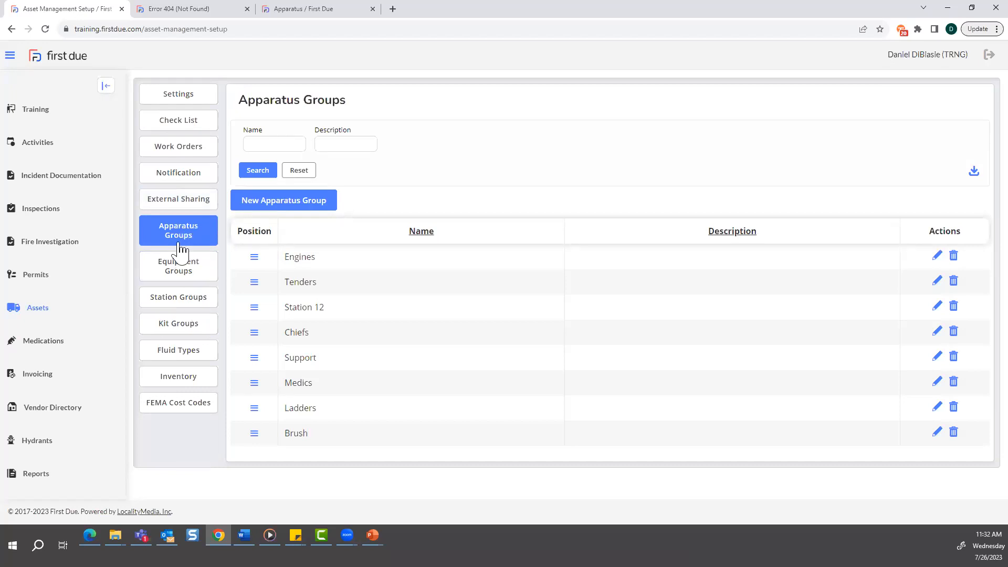
- Close the deleted link's browser tab and compare the groups on the Apparatus Checks page with the Apparatus Groups settings
left_click(247, 9)
left_click(184, 16)
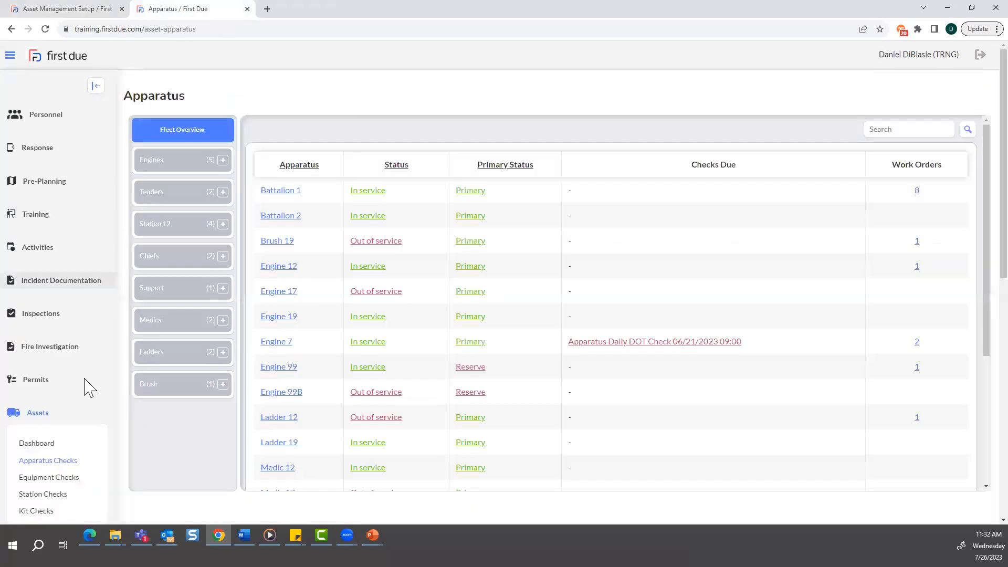
scroll(62, 446, "down", 1)
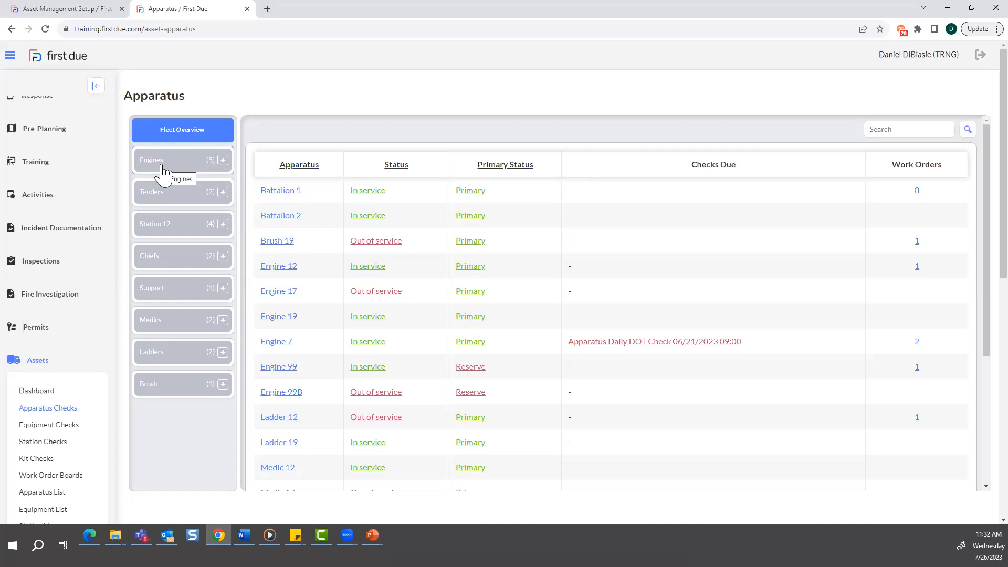
scroll(118, 391, "down", 2)
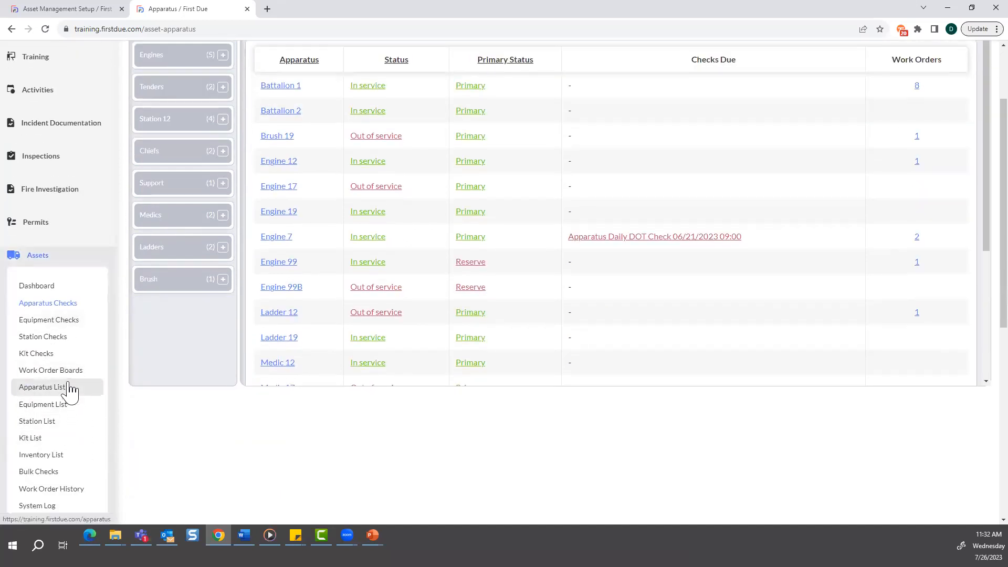
left_click(32, 9)
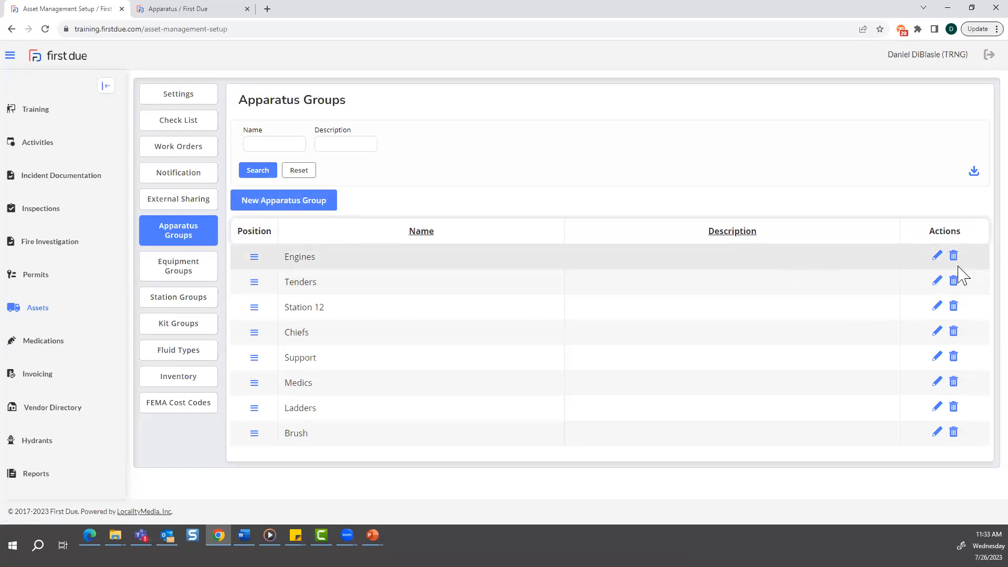
- Start a new apparatus group named Reserve Fleet with the description "Just for Reserve Apparatus"
left_click(293, 208)
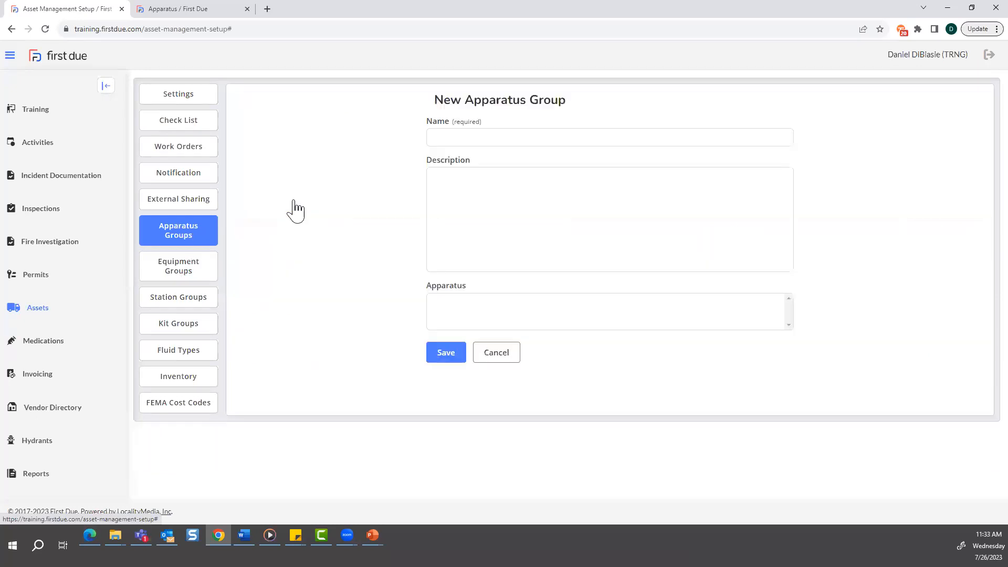
left_click(453, 138)
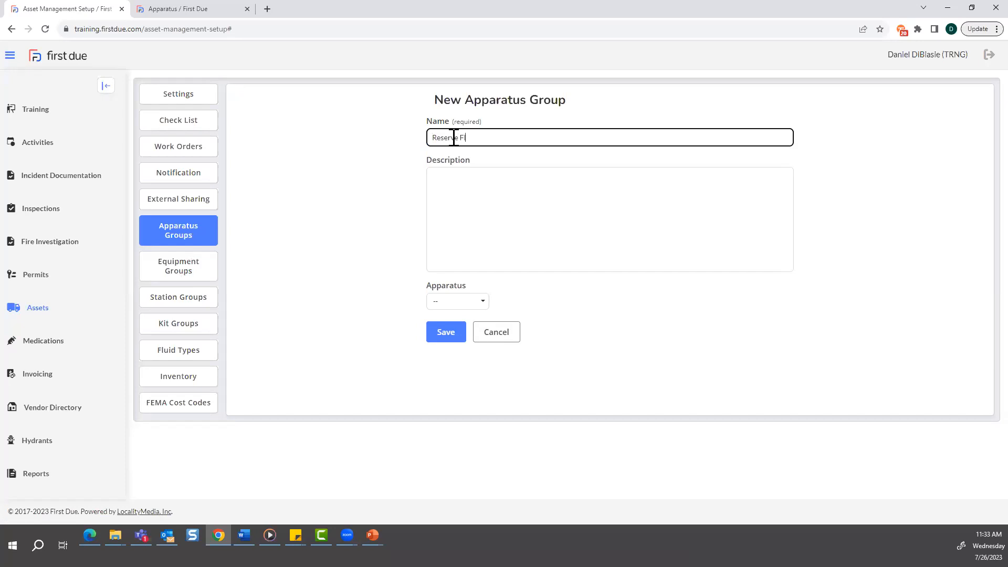
key("Tab")
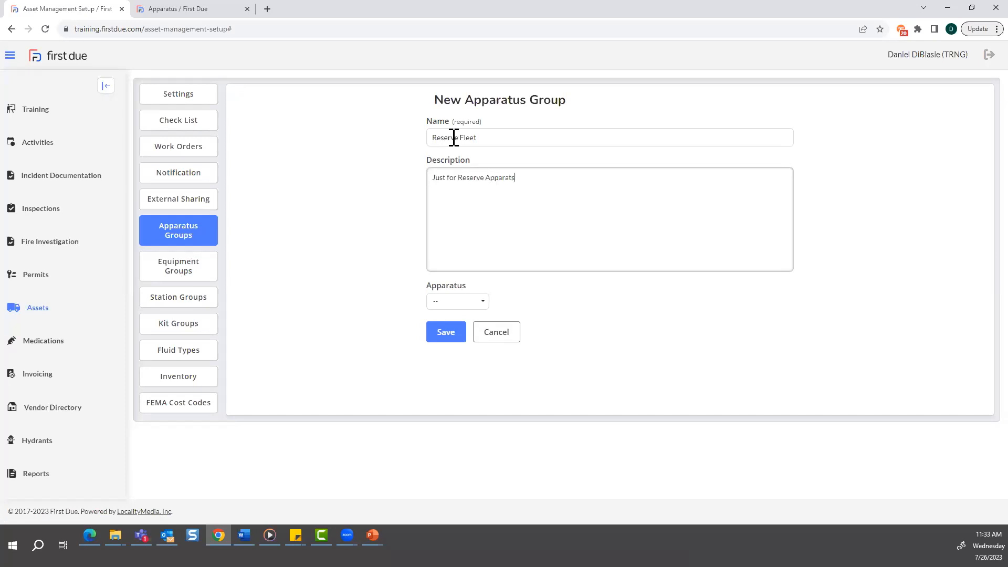
- Review the apparatus available for assignment to the new group without selecting any
left_click(471, 305)
scroll(514, 406, "down", 2)
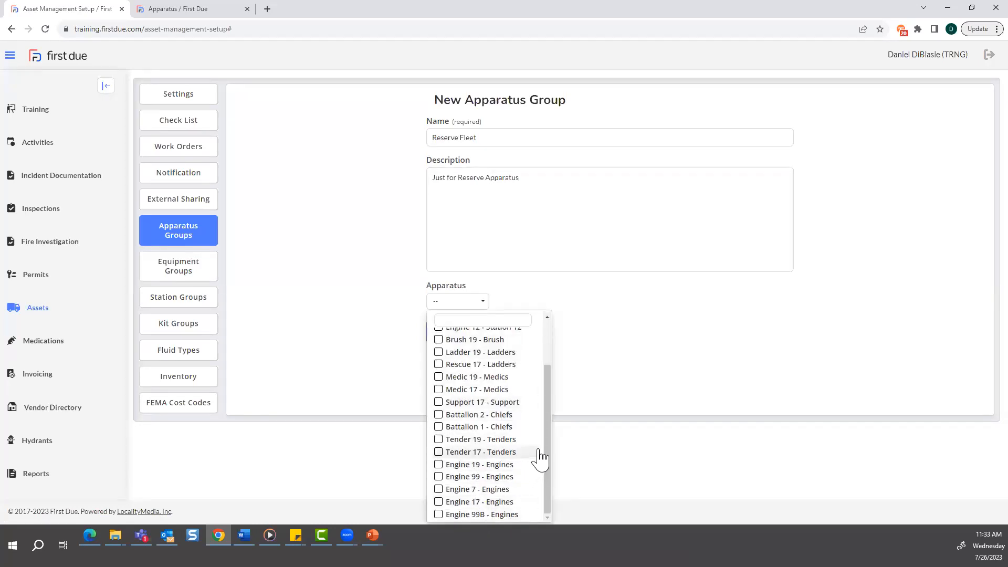
left_click_drag(547, 441, 558, 383)
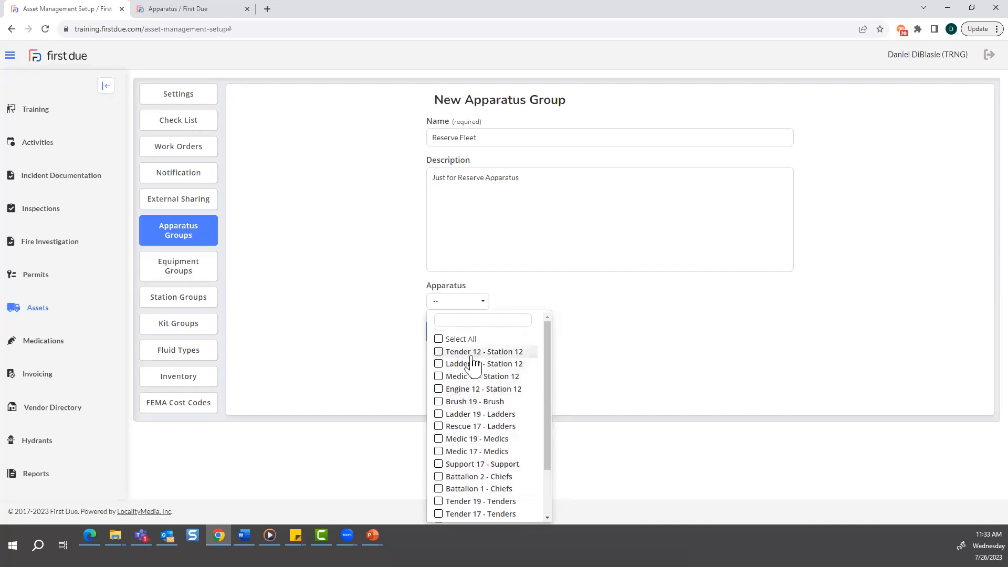
scroll(486, 446, "down", 1)
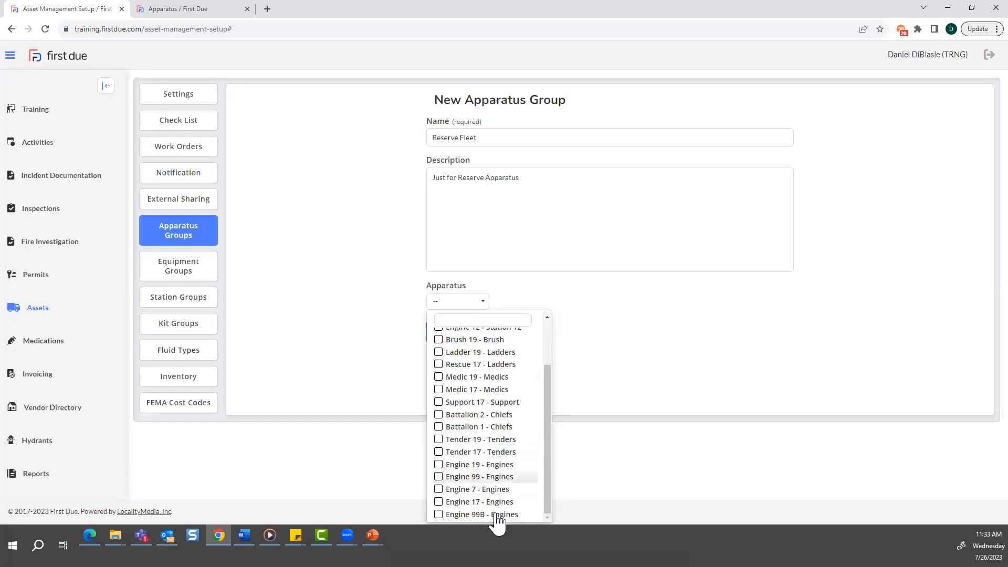
scroll(503, 403, "up", 1)
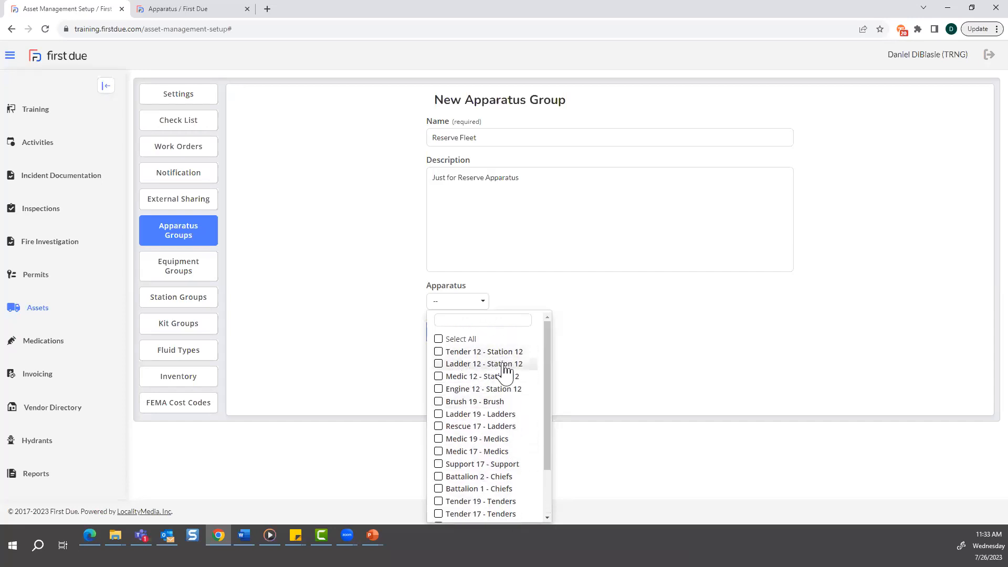
scroll(505, 397, "down", 1)
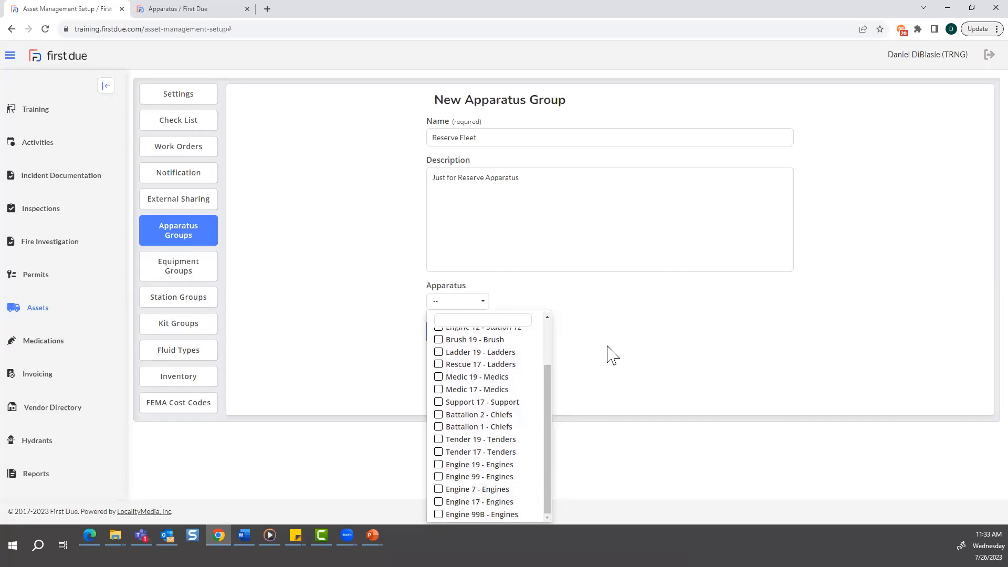
left_click(614, 314)
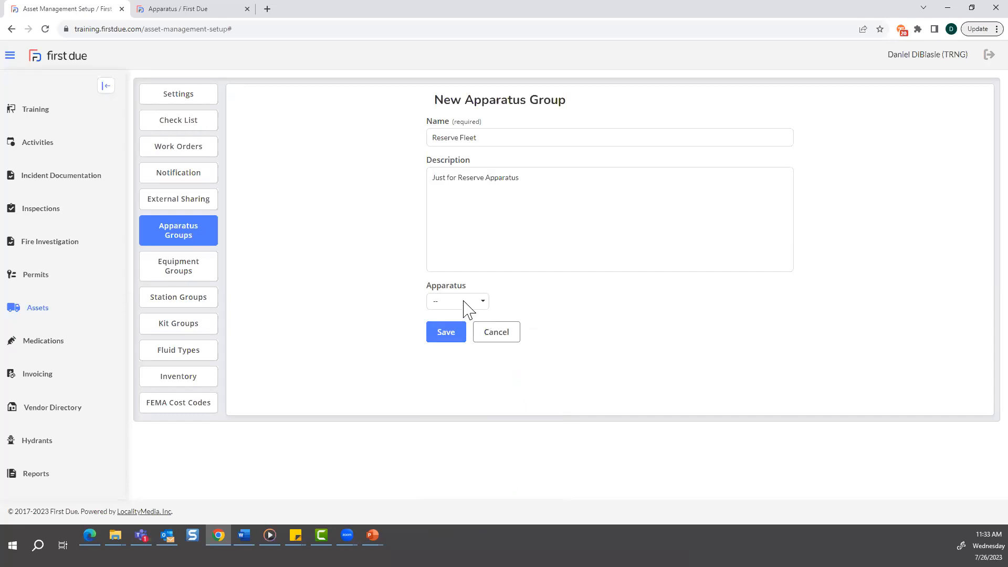
- Save the Reserve Fleet group and move it to the first position, above Engines
left_click(447, 332)
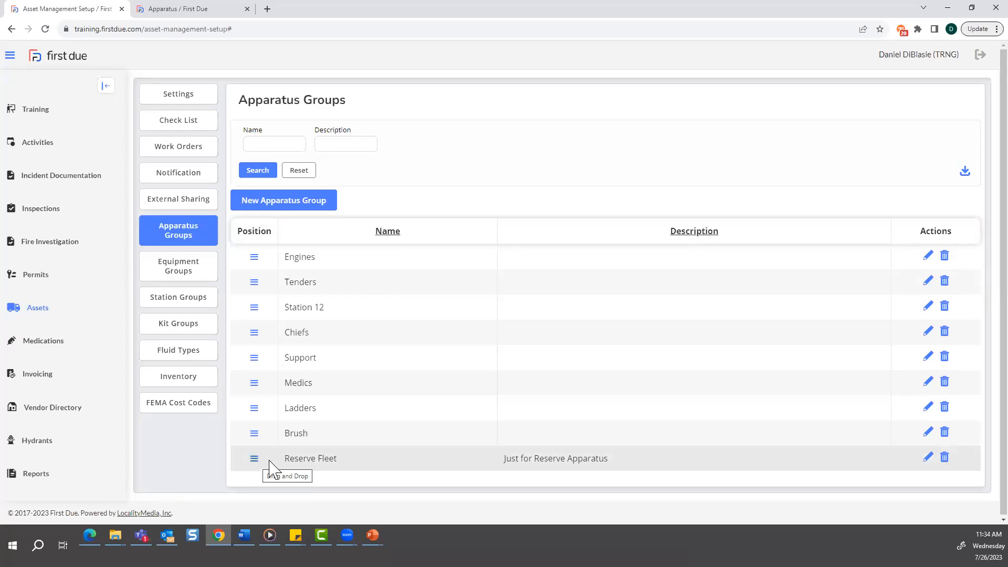
left_click_drag(256, 459, 254, 260)
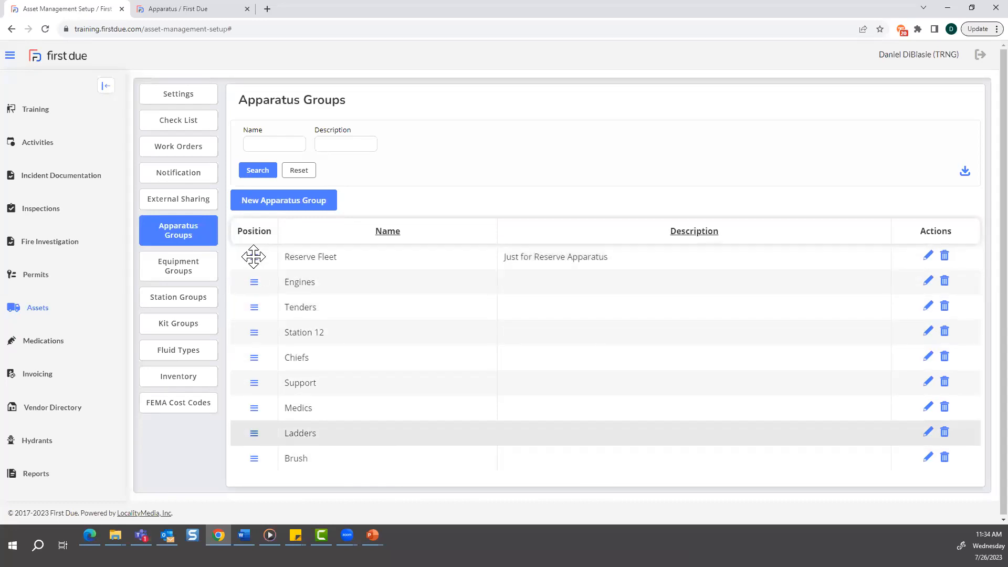
- Reload the Apparatus Checks page in the second browser tab to look for the Reserve Fleet group, and return to Apparatus Groups
left_click(185, 10)
mouse_move(38, 255)
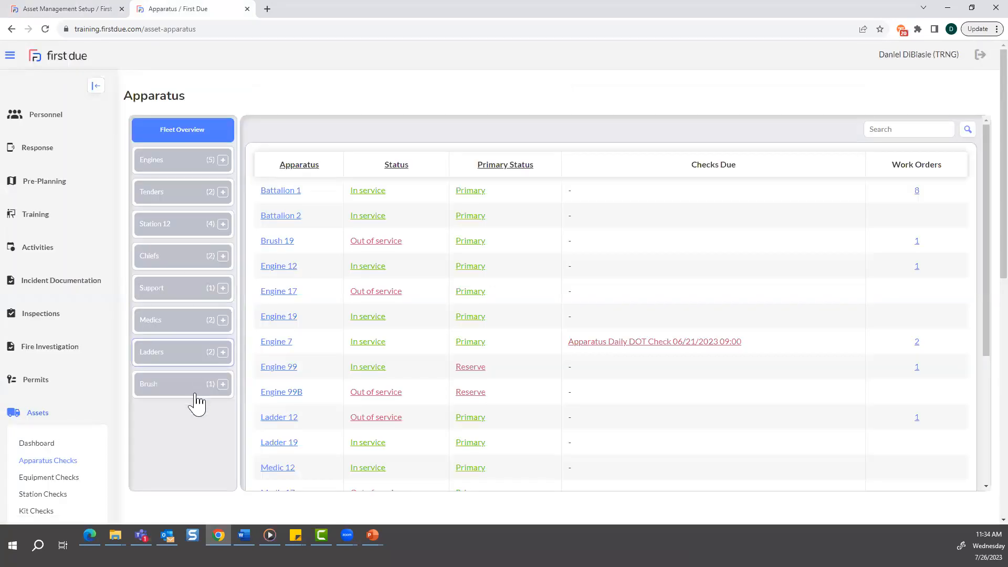
scroll(95, 425, "down", 1)
scroll(96, 411, "up", 1)
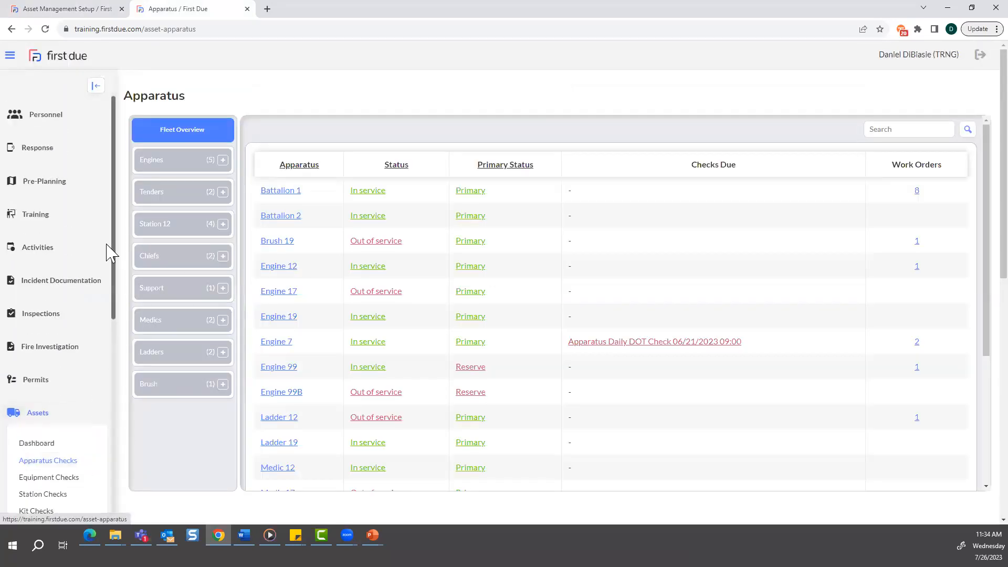
left_click(45, 30)
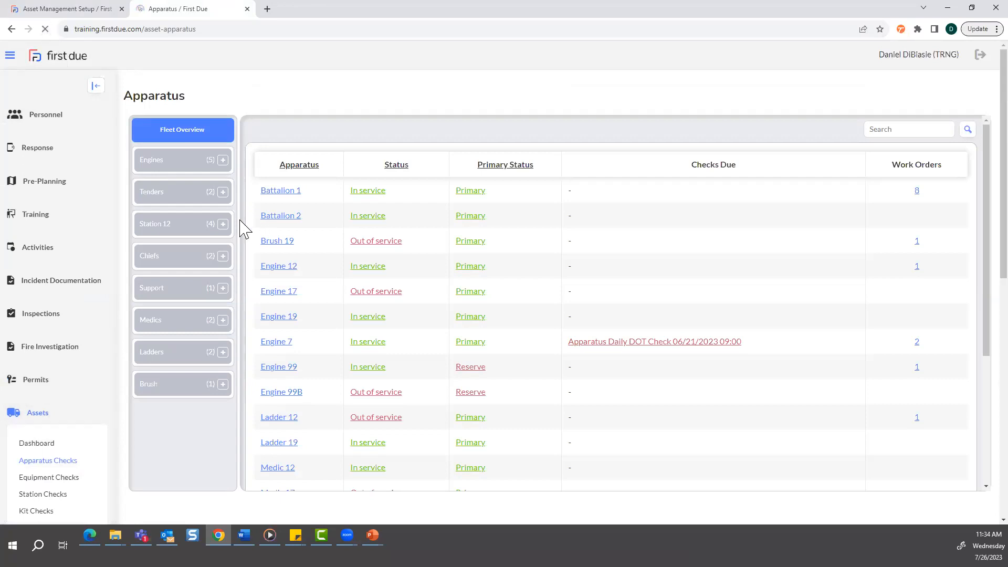
left_click(84, 10)
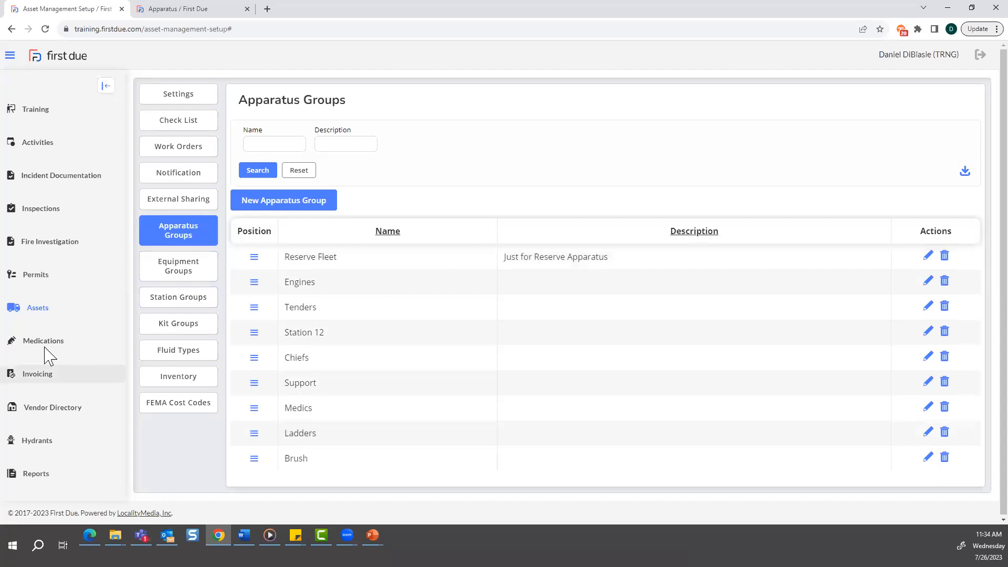
- Open Apparatus Checks in the first browser tab and compare its apparatus groups with those in the second tab
left_click(38, 308)
left_click(58, 305)
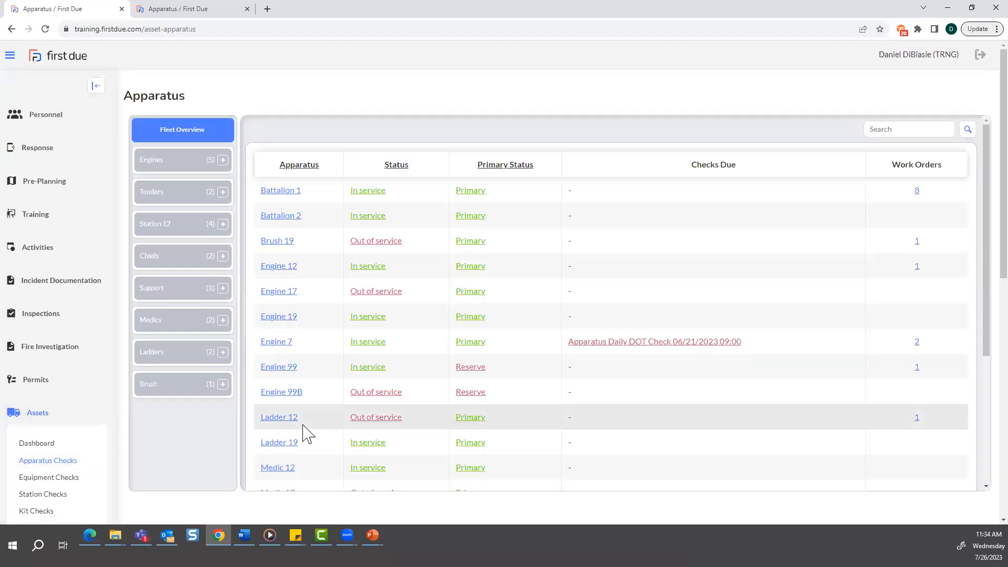
scroll(304, 427, "down", 3)
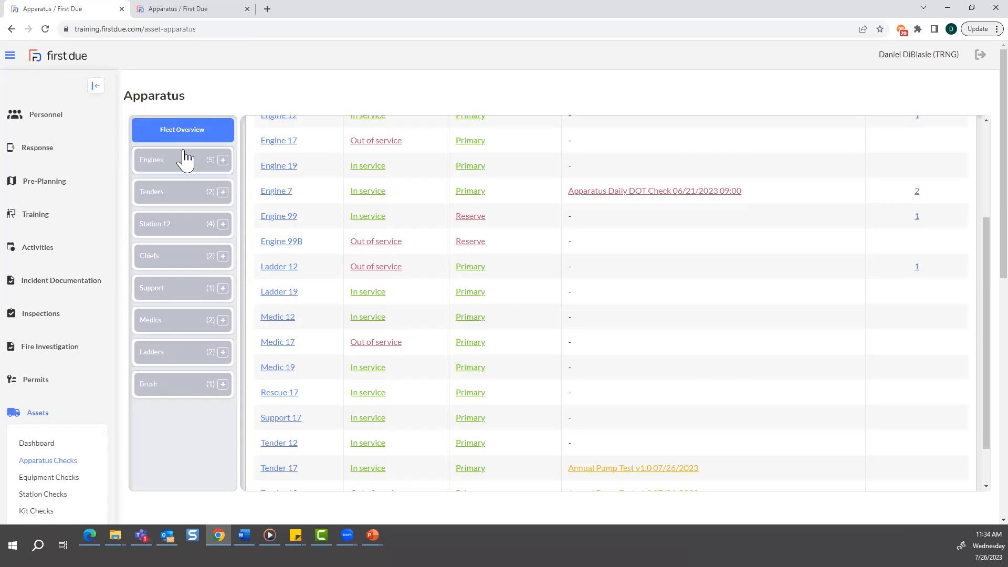
left_click(190, 9)
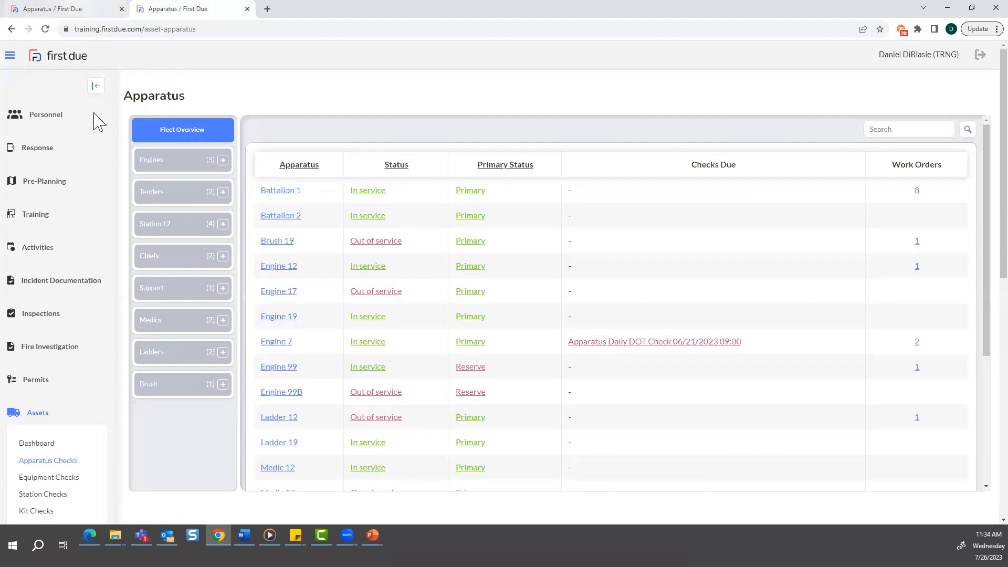
left_click(78, 10)
- Return to the asset management setup and reopen Apparatus Groups to check the position of Reserve Fleet
scroll(83, 468, "down", 1)
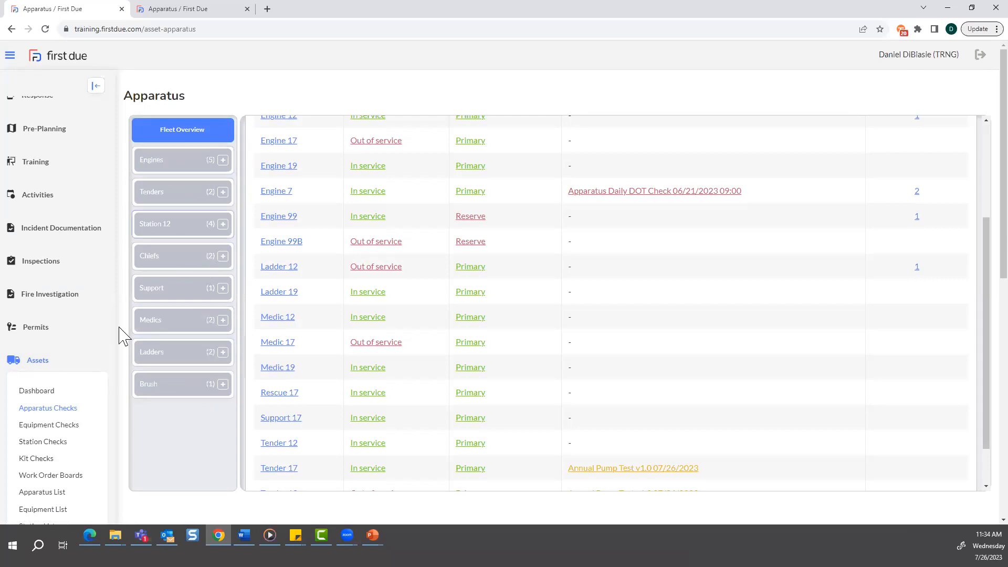
scroll(62, 488, "down", 1)
scroll(62, 488, "down", 4)
left_click(32, 420)
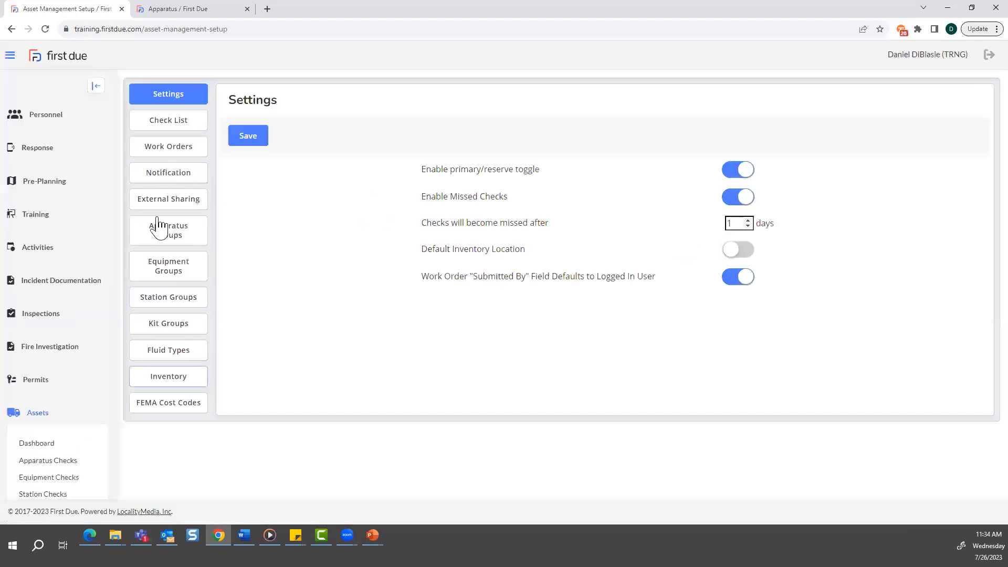
left_click(175, 234)
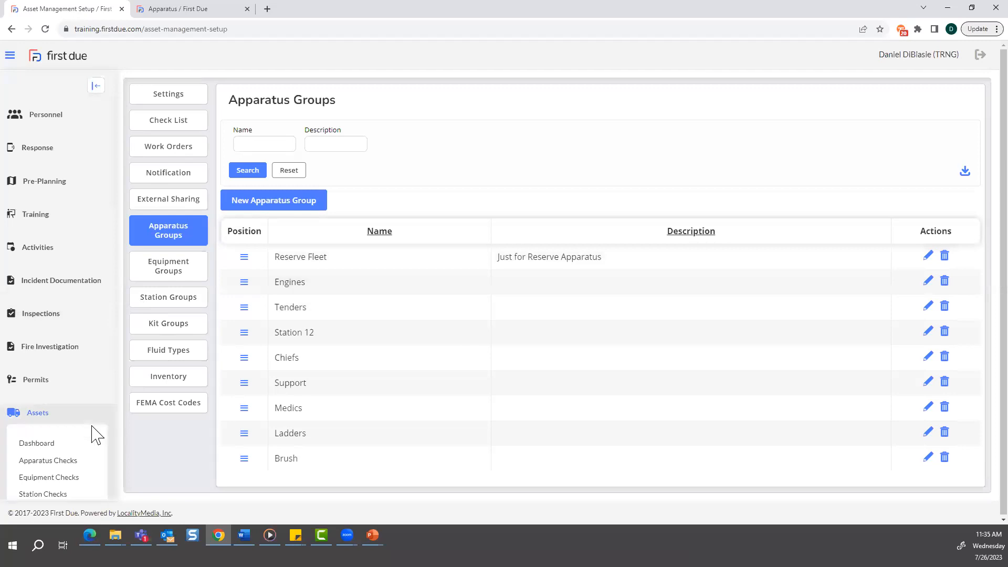
- Look for the Reserve Fleet group in Apparatus Checks, and return to the Apparatus Groups setup
left_click(62, 461)
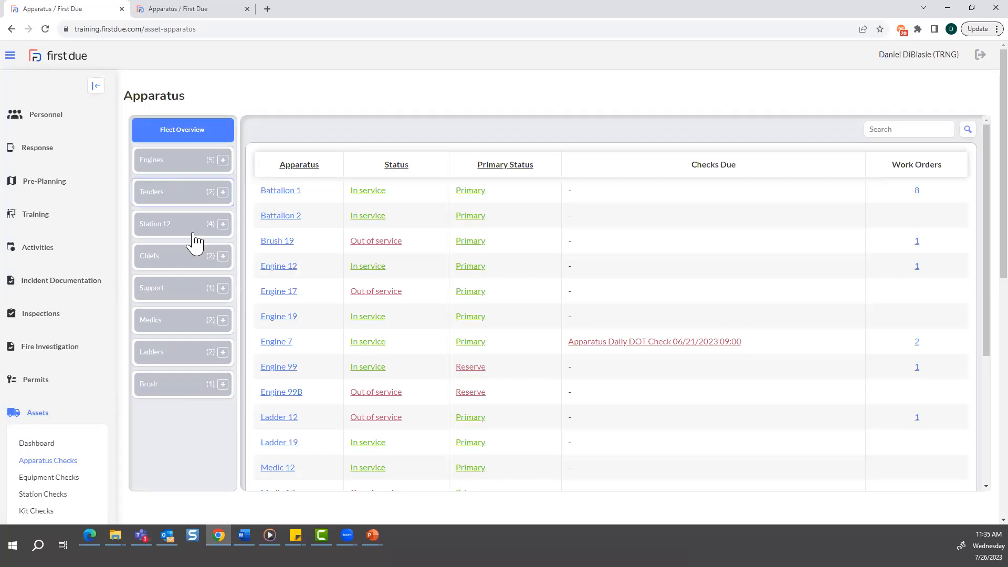
left_click(67, 461)
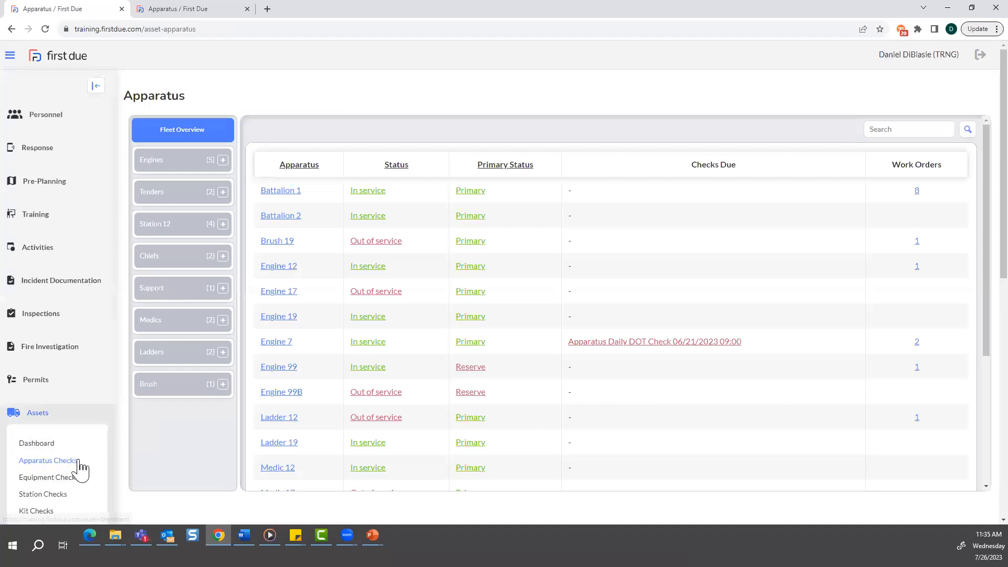
scroll(79, 462, "down", 3)
scroll(66, 459, "down", 2)
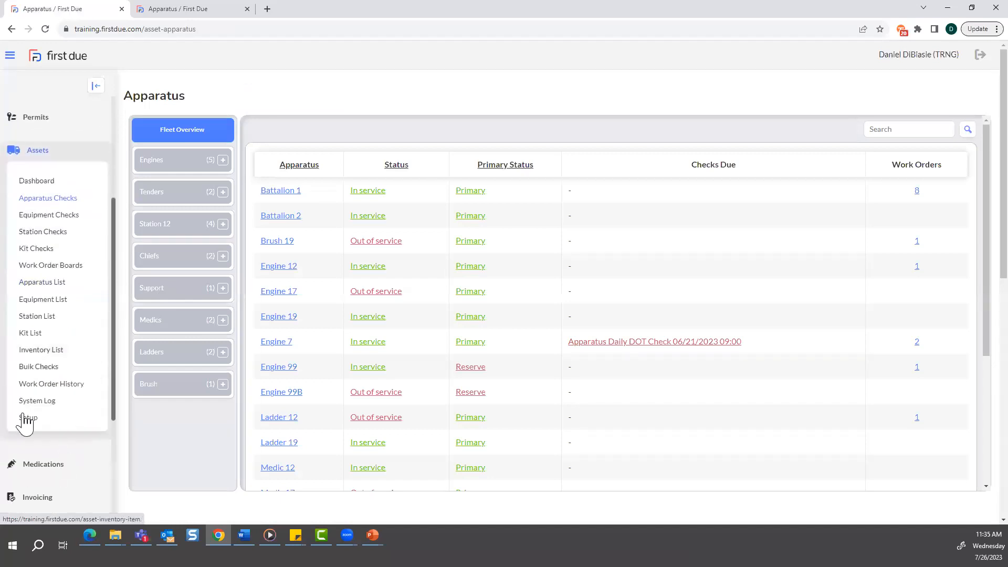
left_click(29, 417)
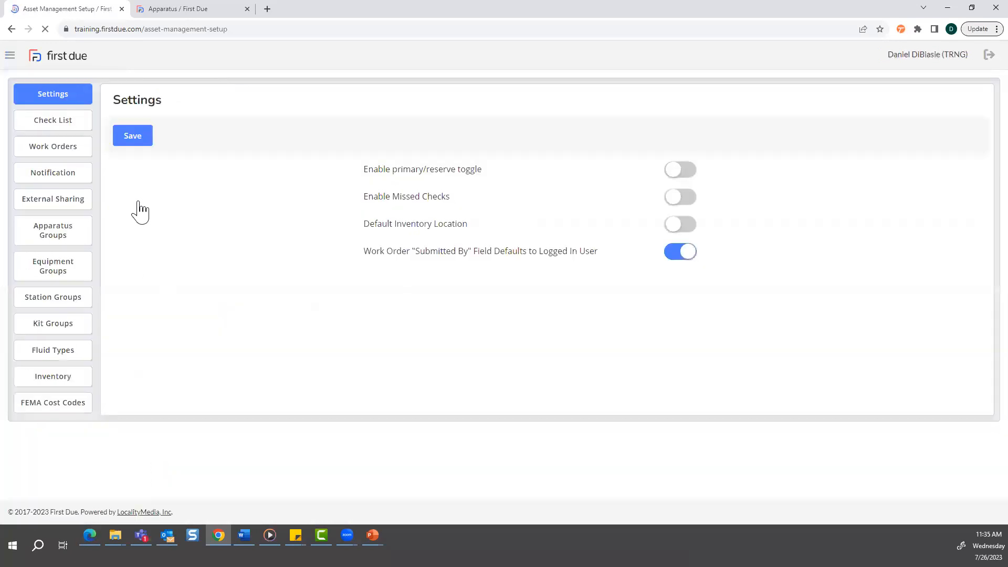
left_click(177, 234)
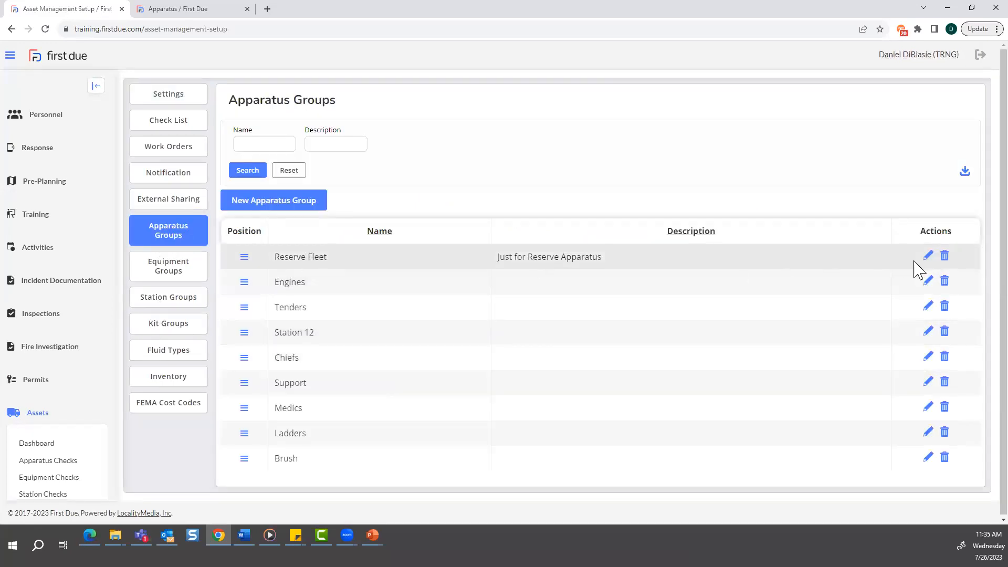
- Assign Support 17 to the Reserve Fleet apparatus group and save the group
left_click(929, 258)
left_click(479, 305)
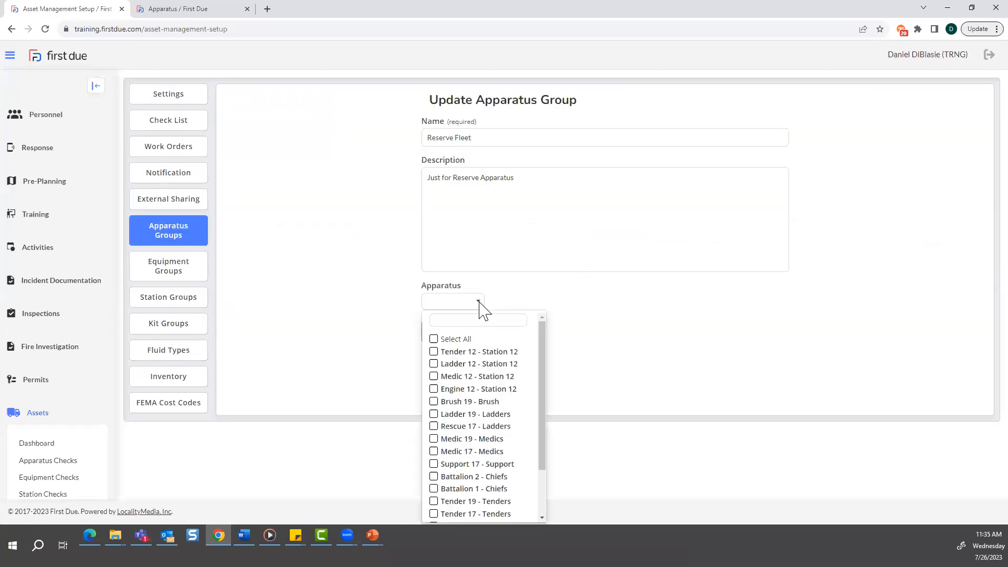
scroll(550, 443, "down", 2)
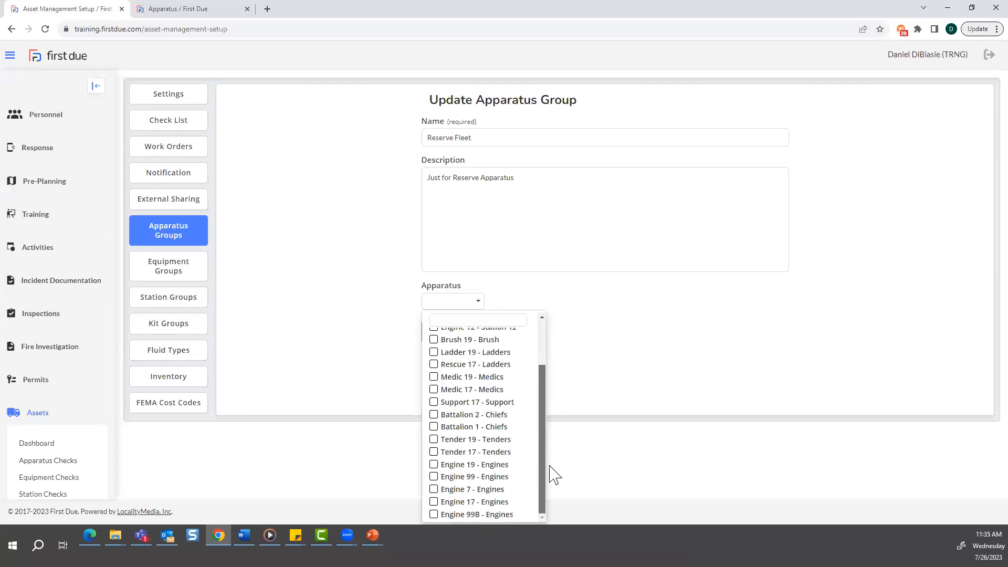
left_click(433, 402)
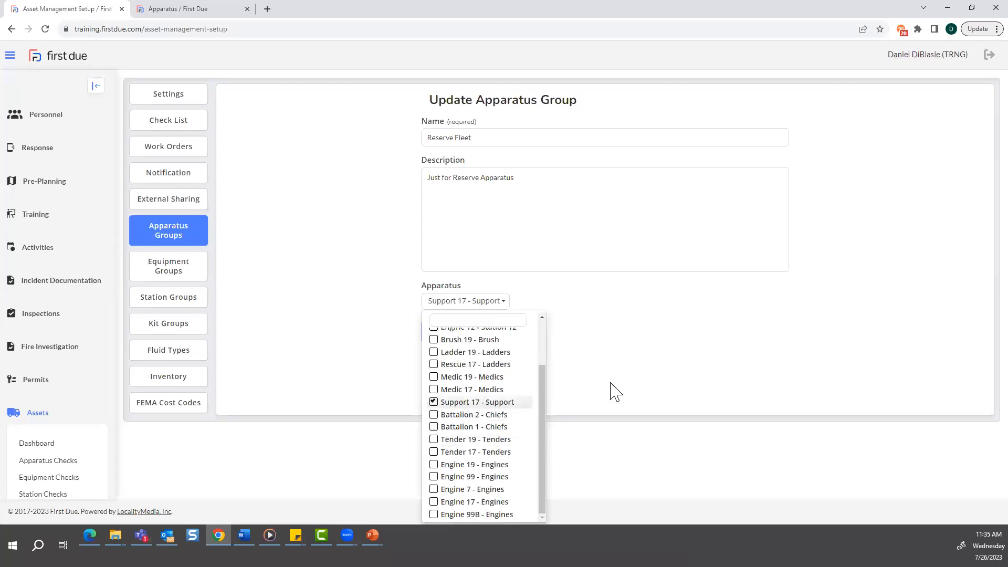
left_click(612, 389)
left_click(441, 332)
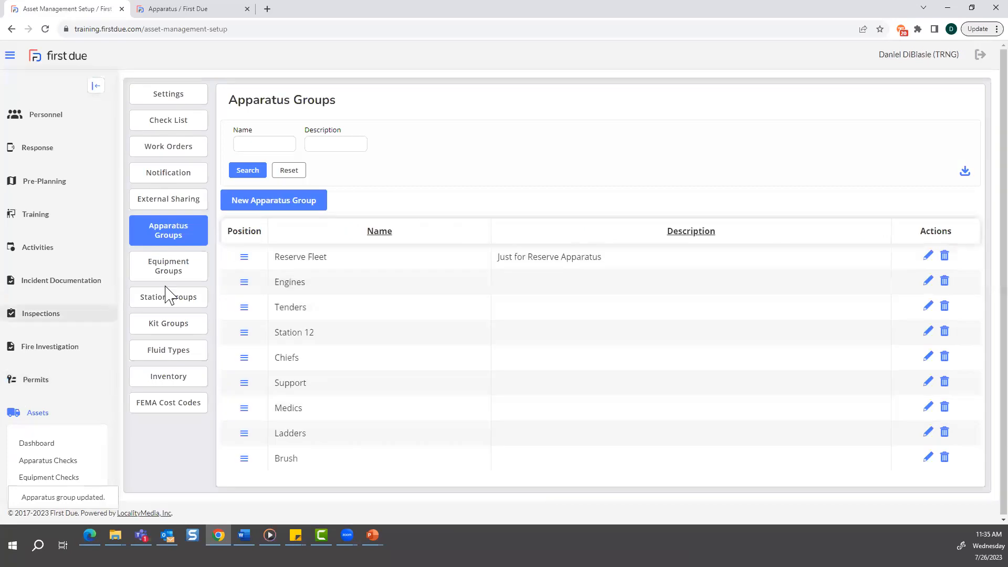
- Open Apparatus Checks and expand the Reserve Fleet group to view its apparatus, and collapse it again
scroll(50, 451, "down", 2)
left_click(46, 446)
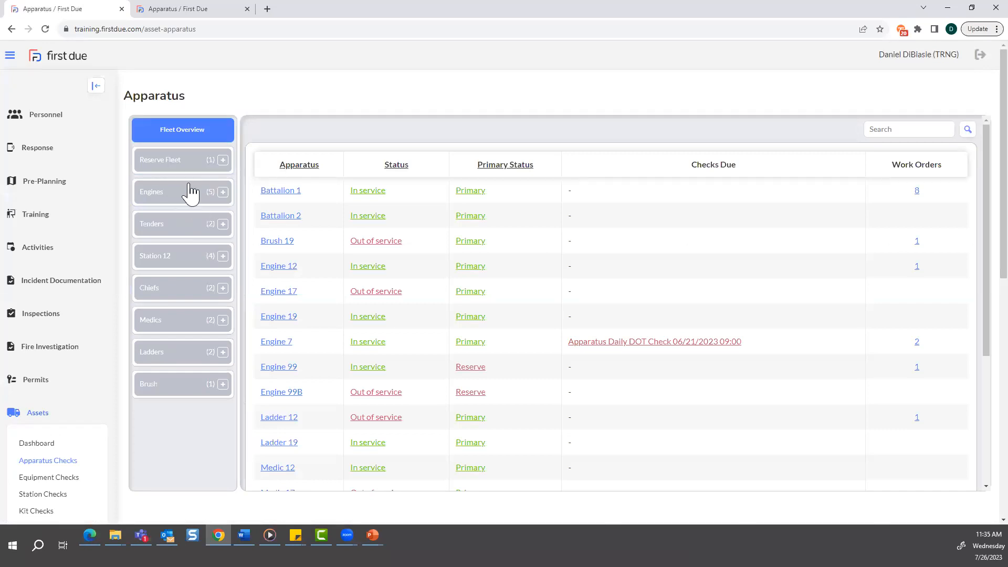
left_click(224, 161)
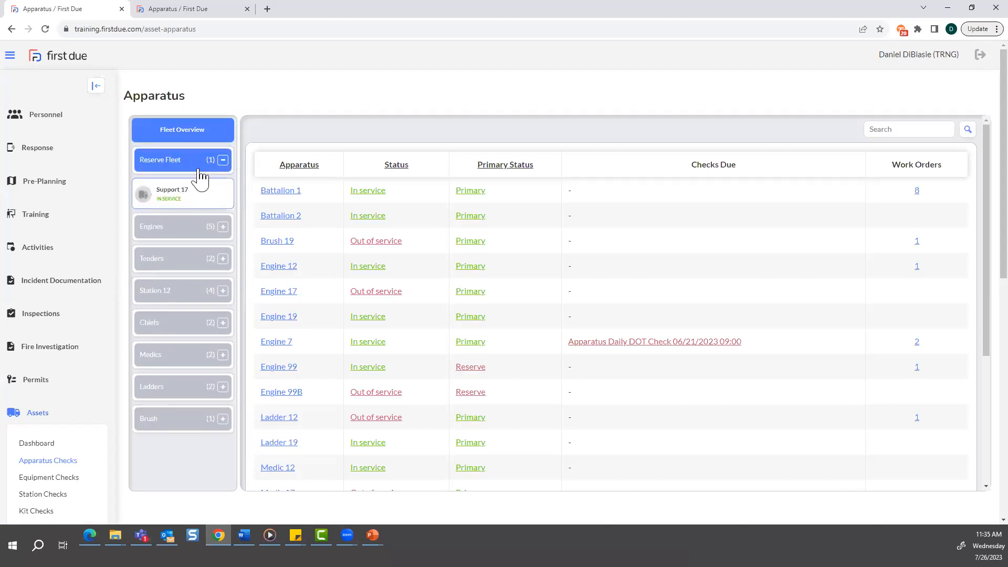
left_click(225, 161)
- Return to the asset management setup and look through the apparatus, equipment, station and kit groups
scroll(84, 412, "down", 4)
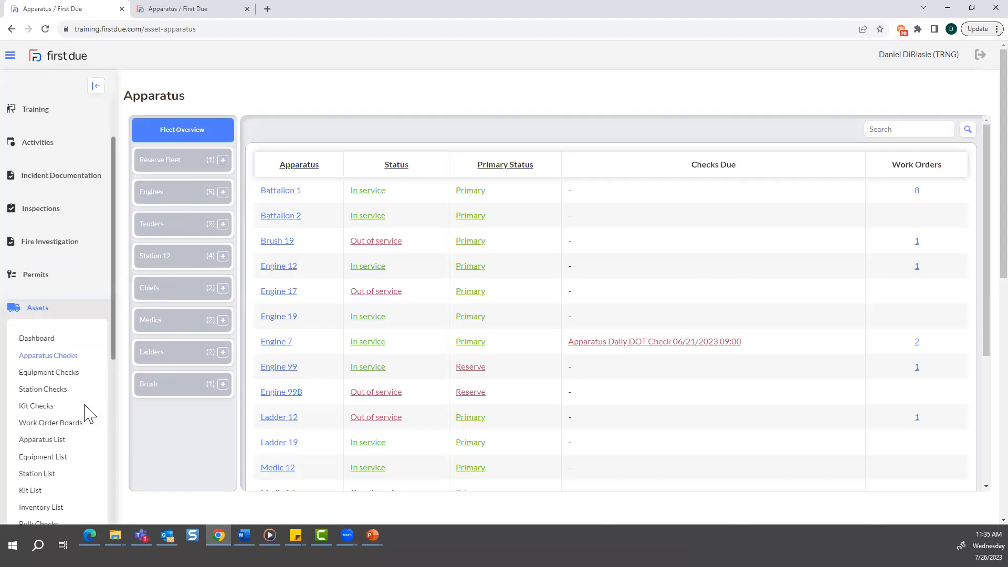
left_click(46, 472)
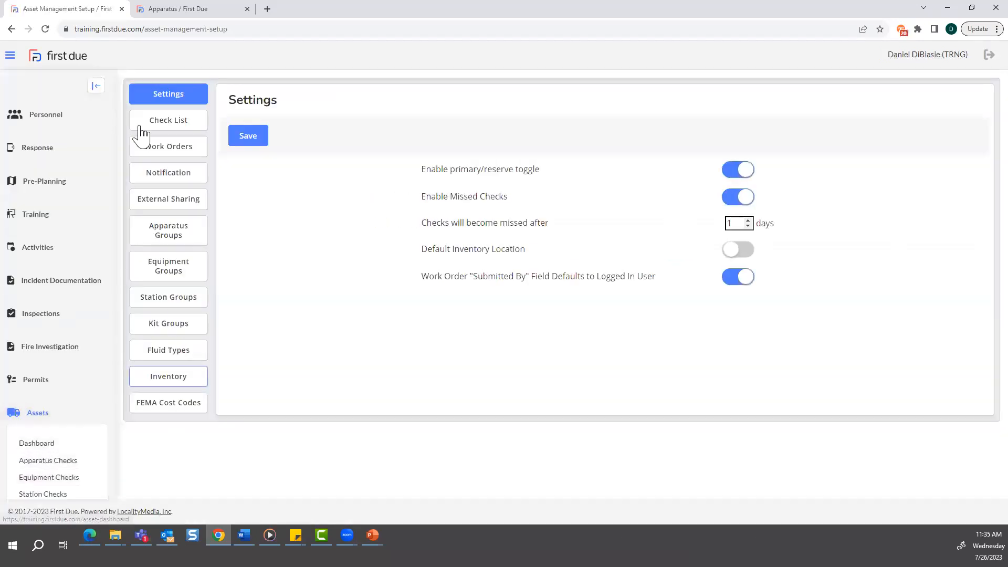
left_click(163, 237)
left_click(179, 273)
left_click(182, 302)
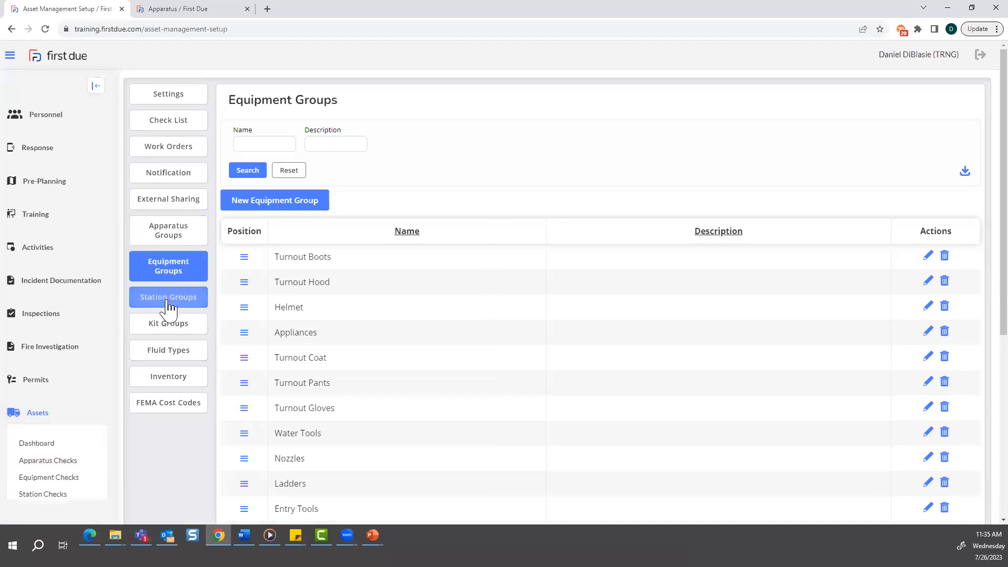
left_click(184, 330)
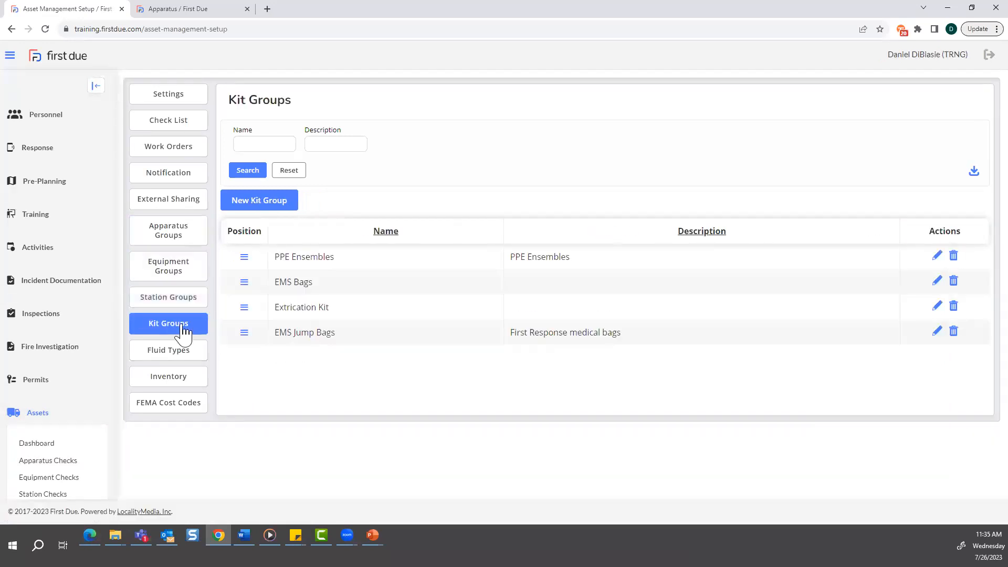
- Open a blank new kit group and review the kits that can be assigned to it
left_click(260, 203)
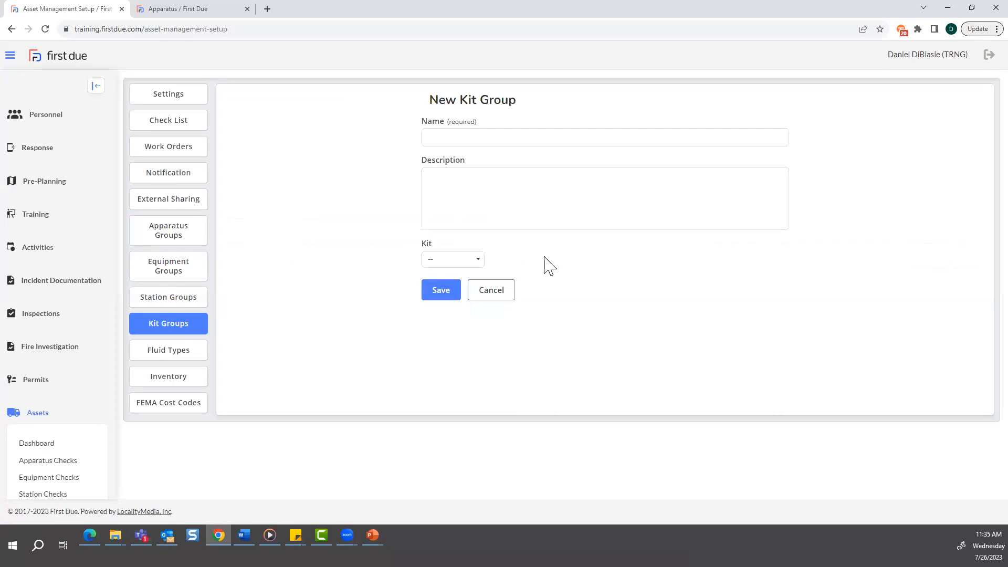
left_click(455, 262)
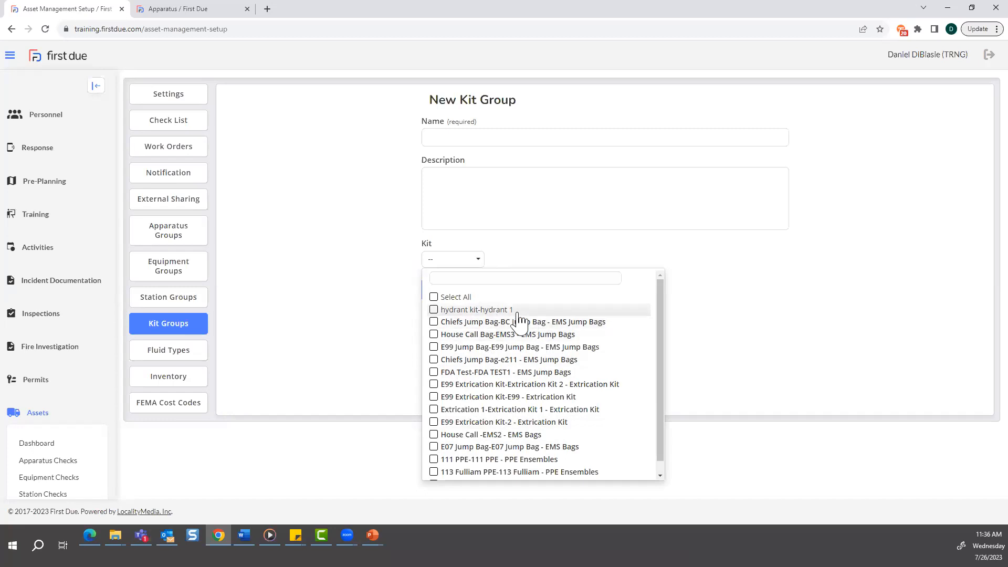
left_click(377, 302)
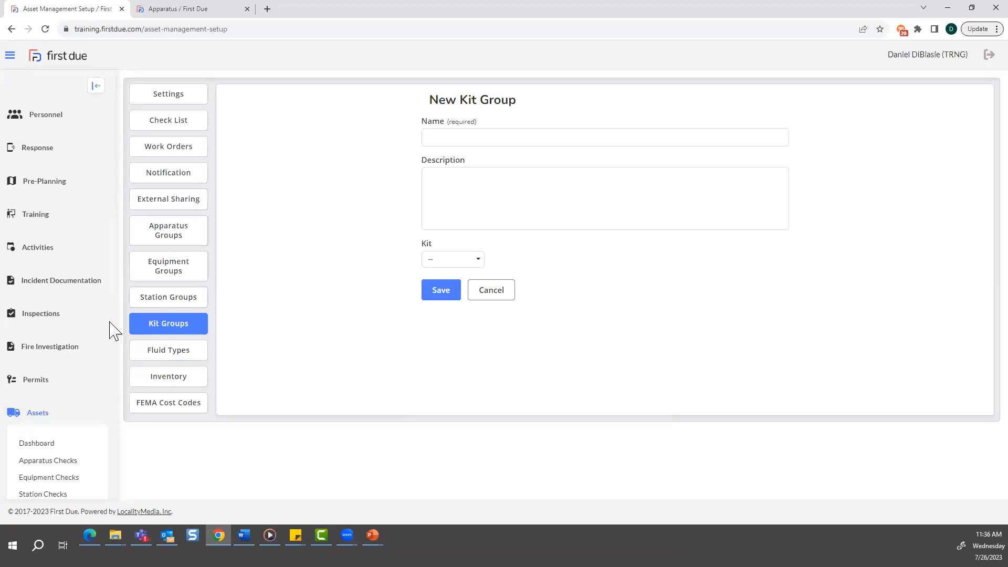
- Open the Fluid Types setup, and bring up Engine 99 in the reloaded Apparatus Checks page of the second browser tab
left_click(171, 347)
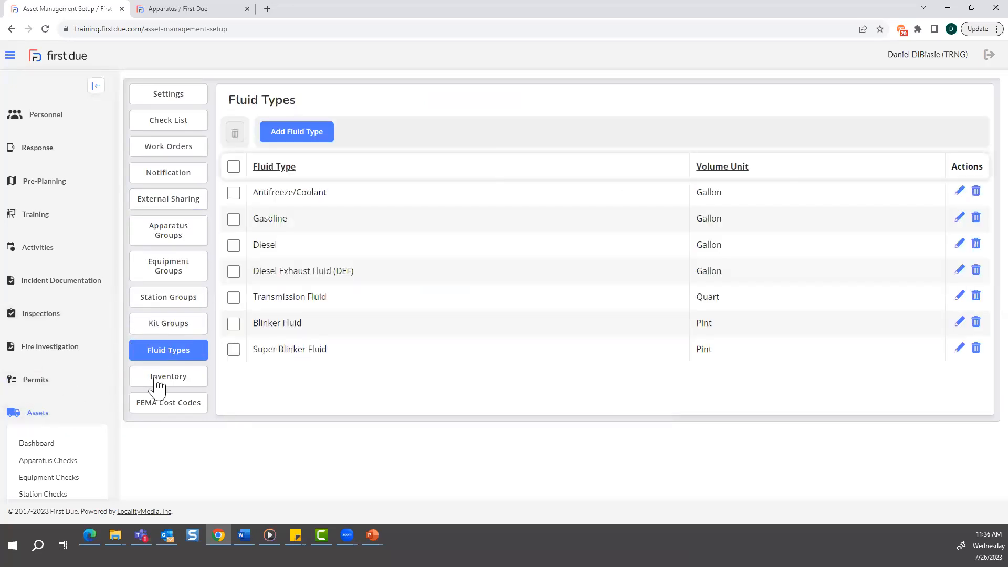
scroll(40, 450, "down", 2)
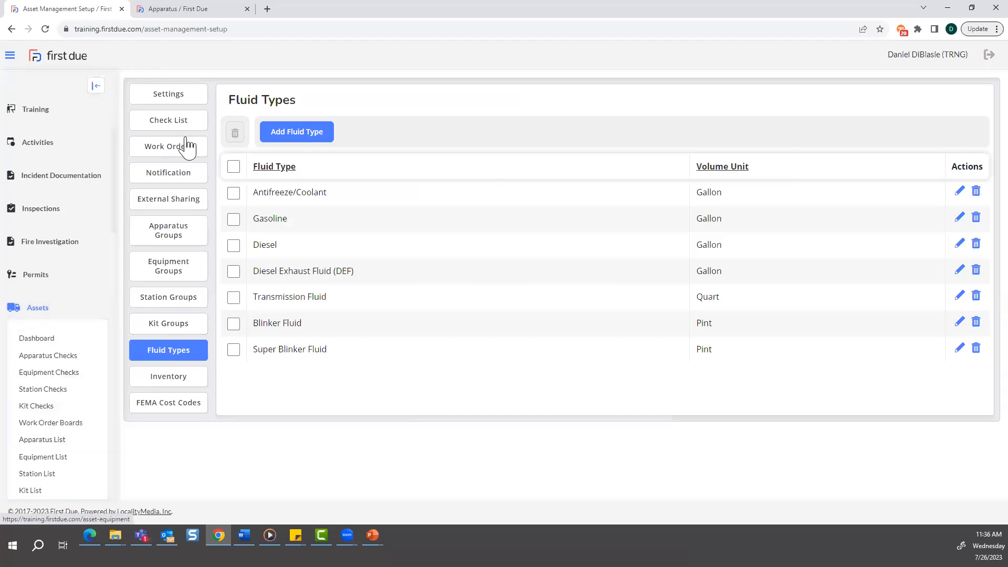
left_click(209, 9)
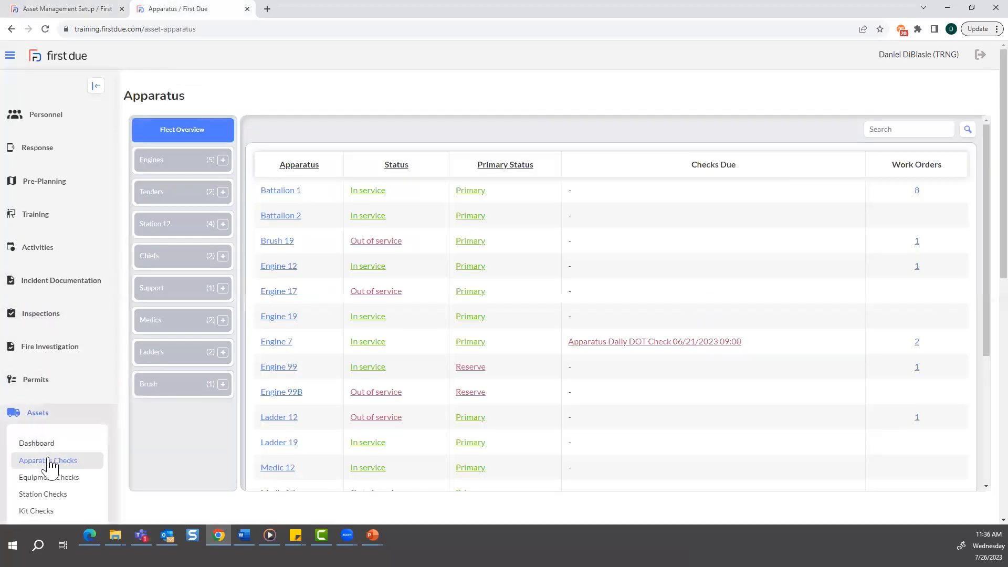
key("F5")
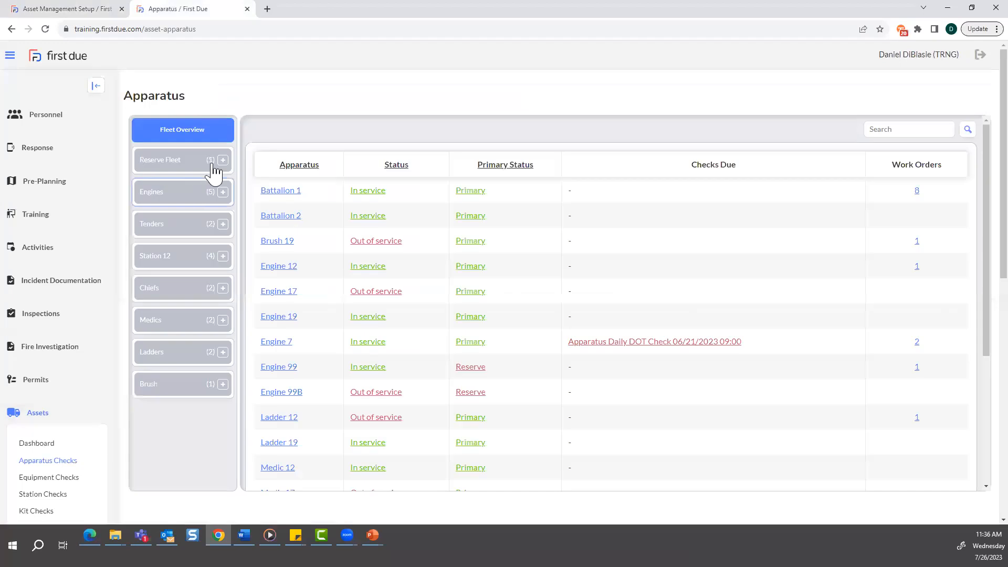
left_click(223, 192)
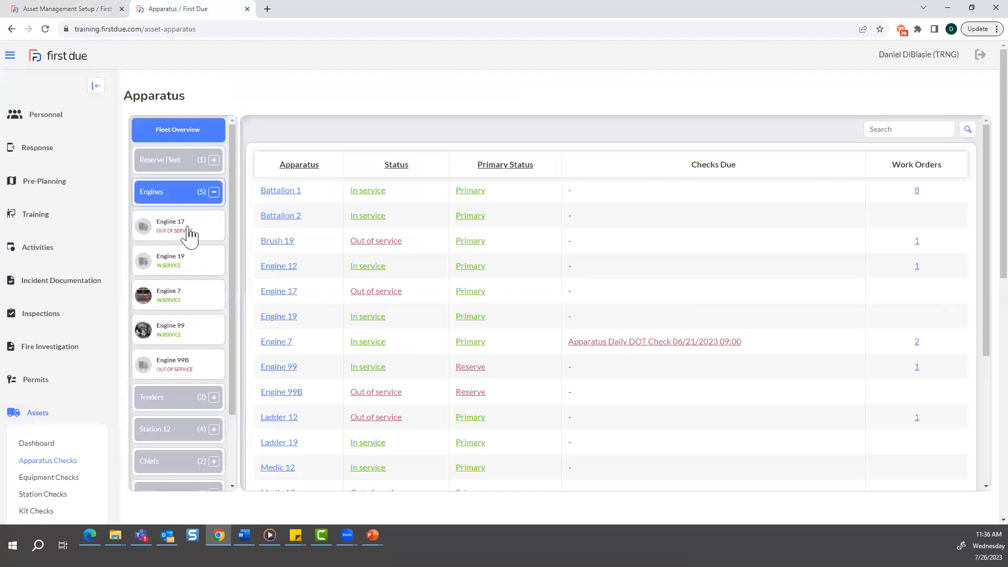
left_click(190, 338)
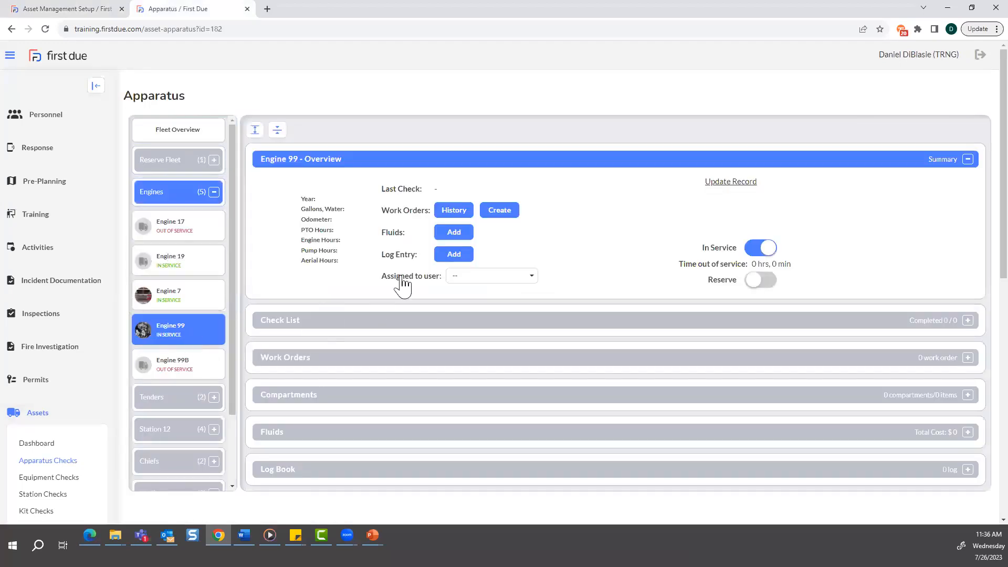
- Open a new fluid entry for Engine 99, examine the selectable fluid types, and cancel the entry
left_click(469, 234)
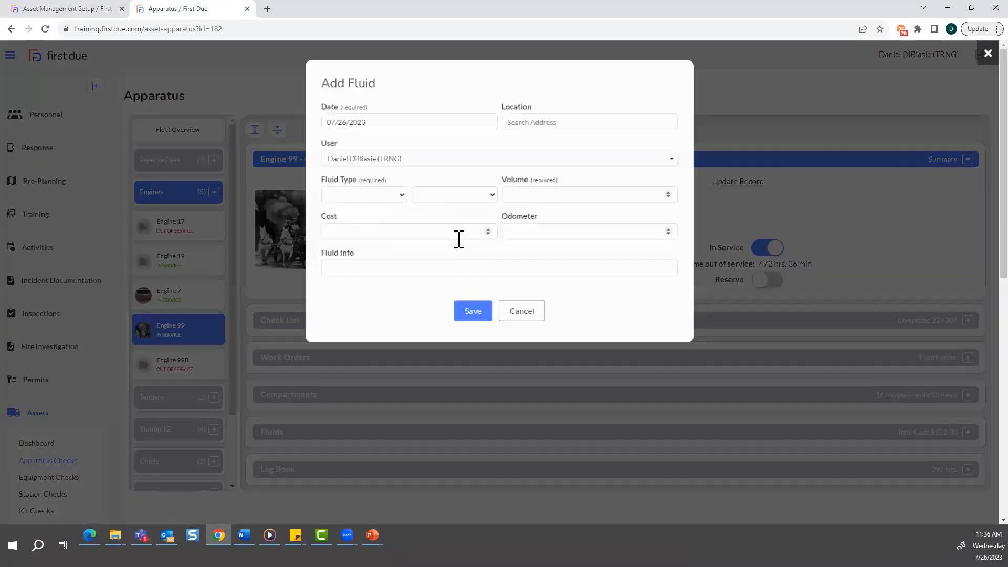
left_click(398, 193)
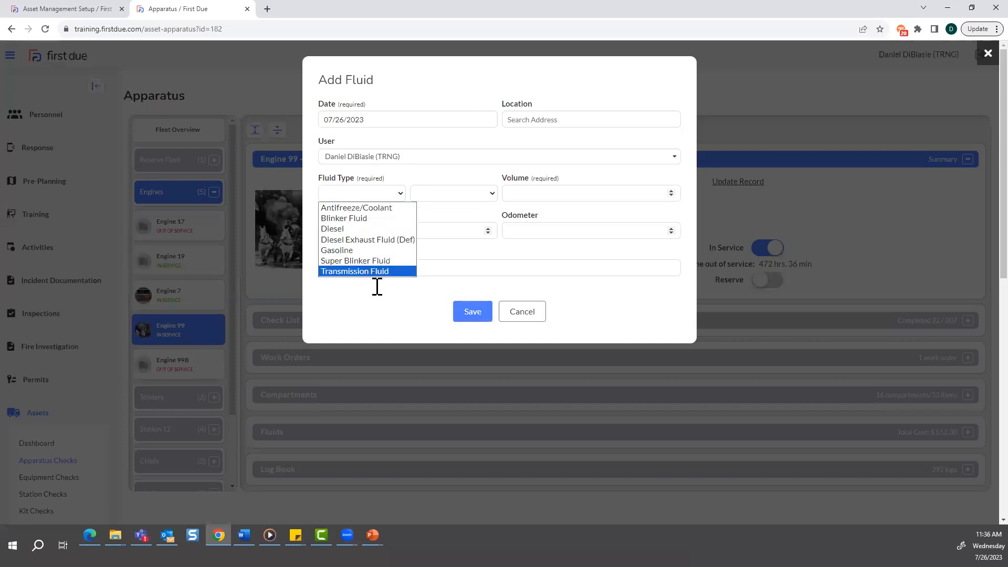
left_click(536, 319)
left_click(461, 317)
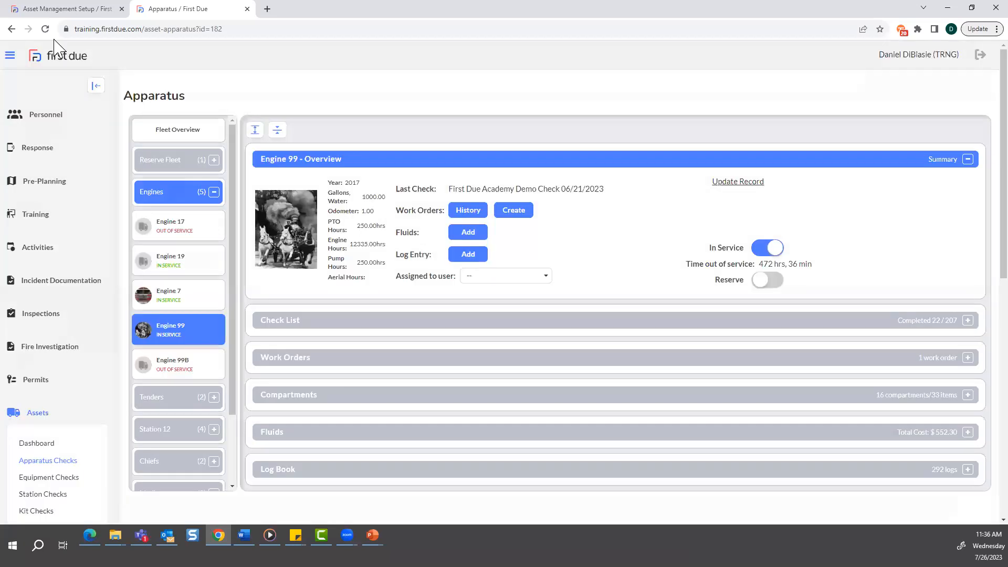
- Back in the Fluid Types setup, add the fluid type Special Blinker Fluid with Gallon as its volume unit and save it
left_click(66, 9)
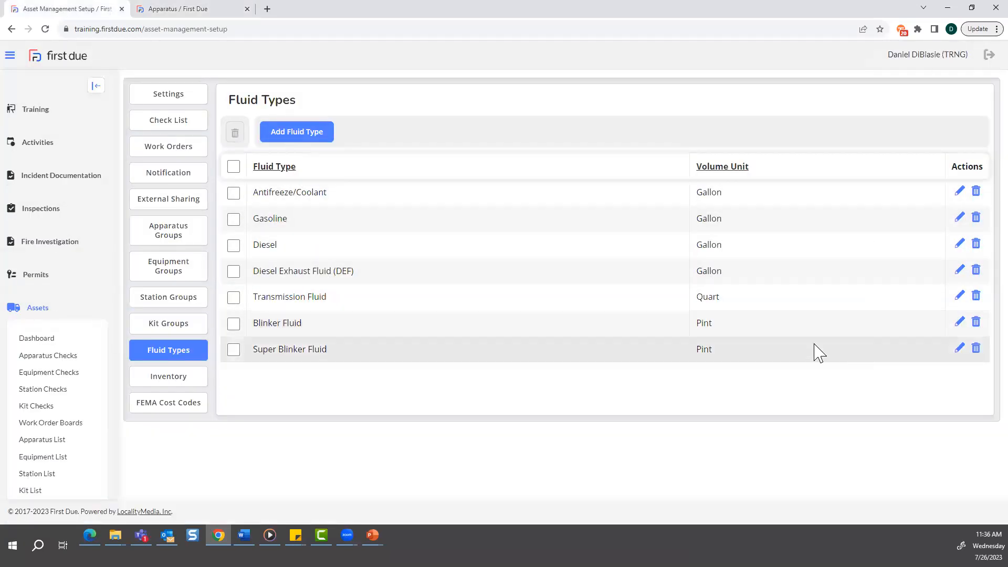
left_click(308, 136)
left_click(496, 137)
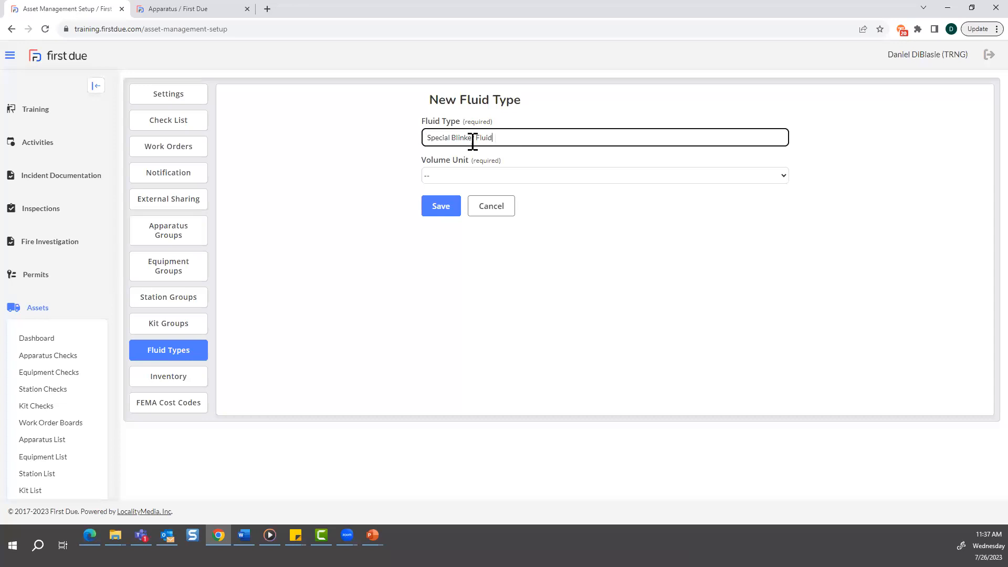
left_click(494, 176)
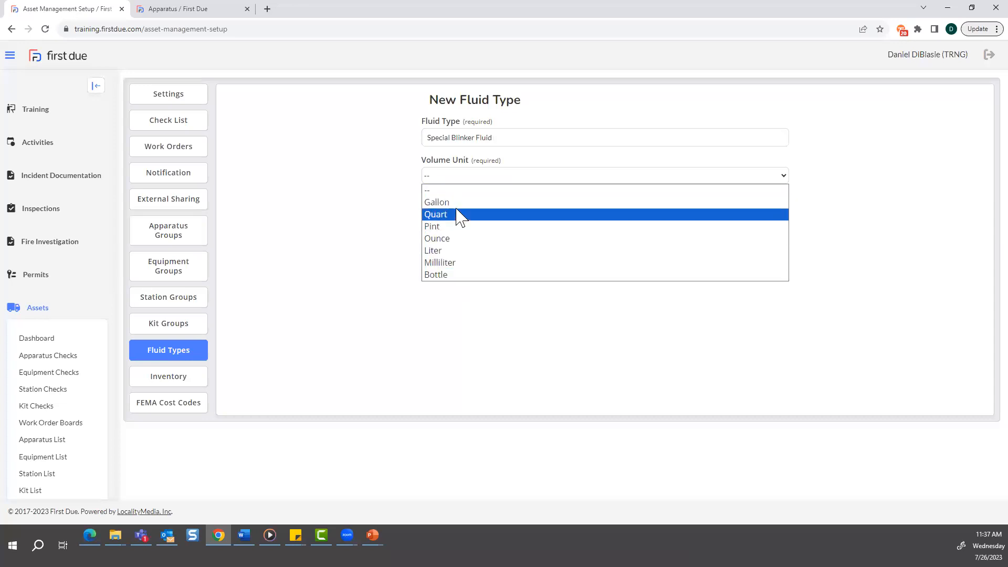
left_click(455, 203)
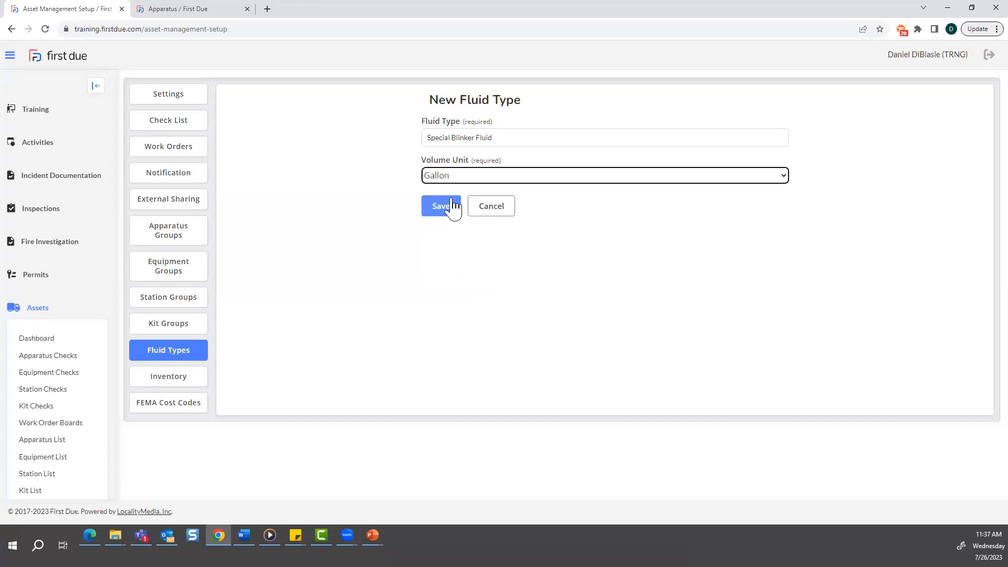
left_click(450, 209)
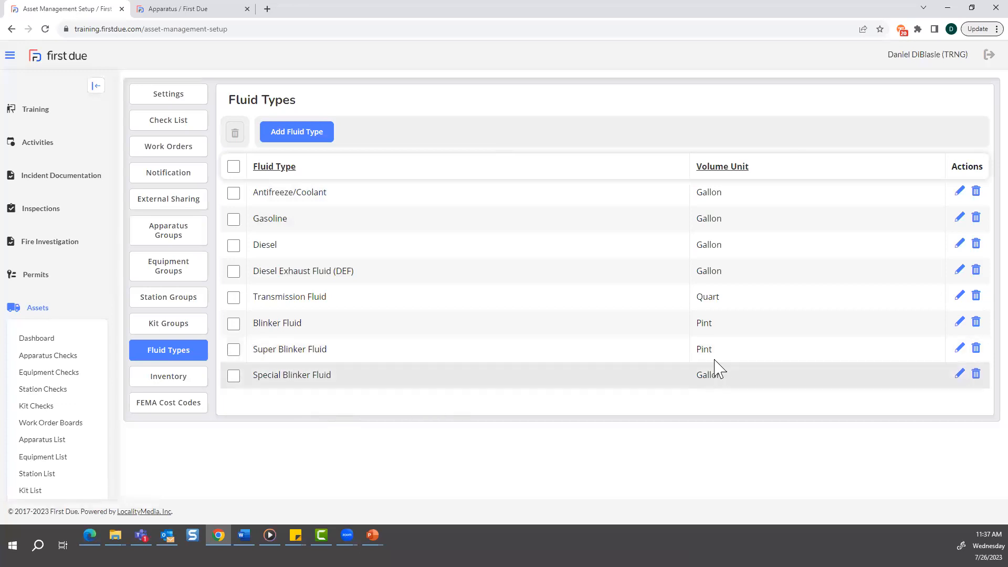
- Delete the Super Blinker Fluid type and confirm the deletion
left_click(976, 349)
left_click(483, 328)
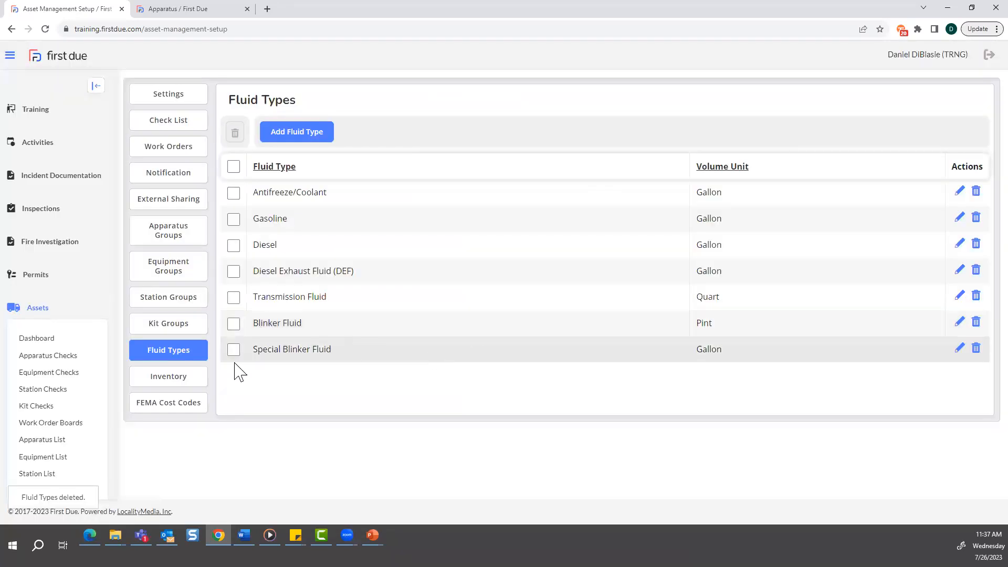
- In the Apparatus browser tab, add a fluid entry to Engine 99 with type Diesel, unit Gallon and volume 15, and save it
left_click(185, 9)
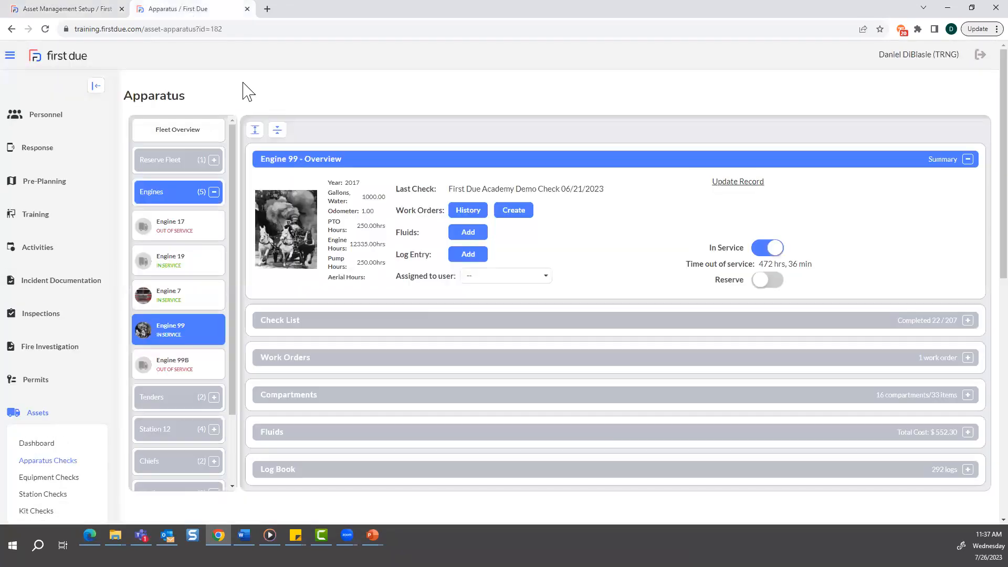
left_click(469, 232)
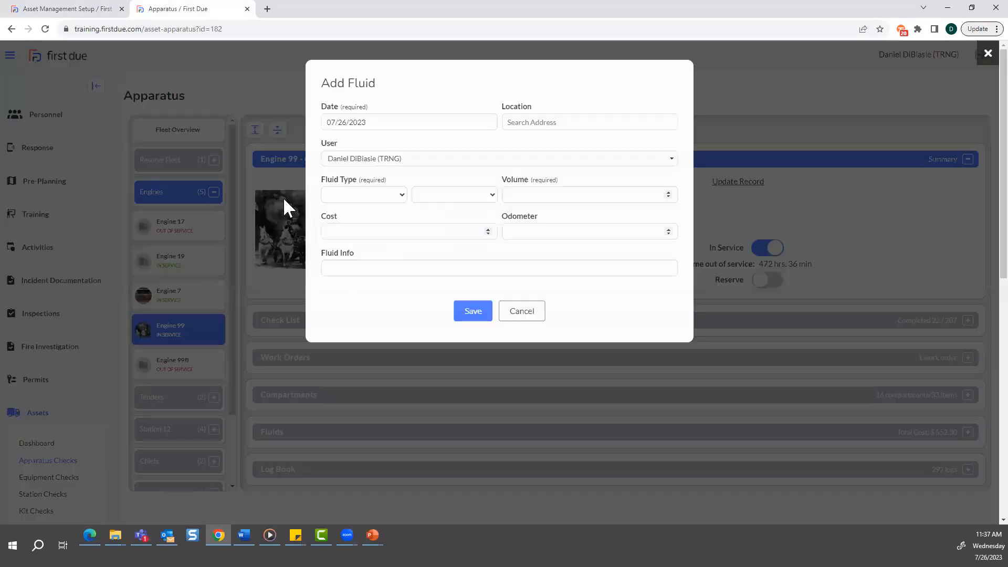
left_click(382, 195)
left_click(338, 227)
left_click(480, 198)
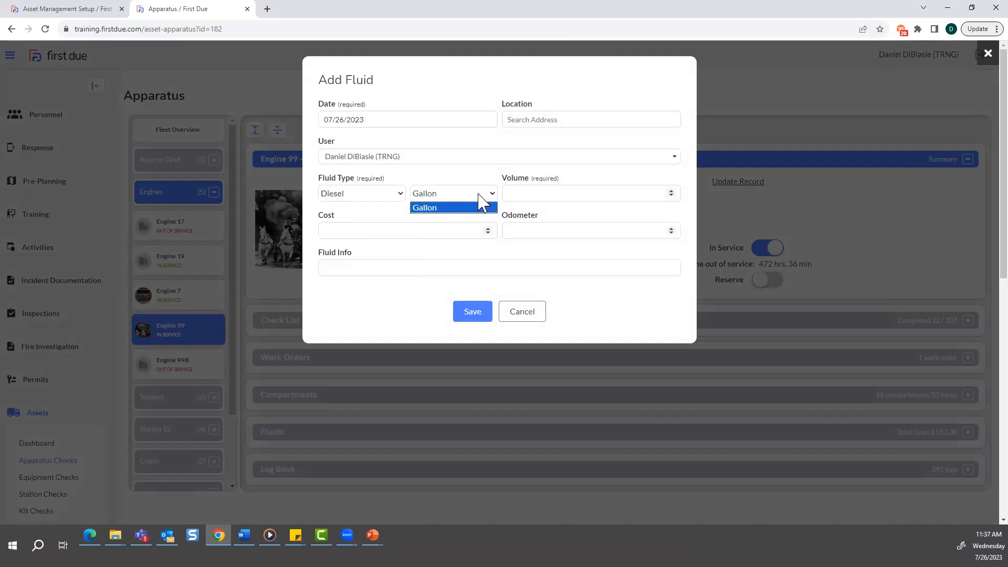
left_click(433, 209)
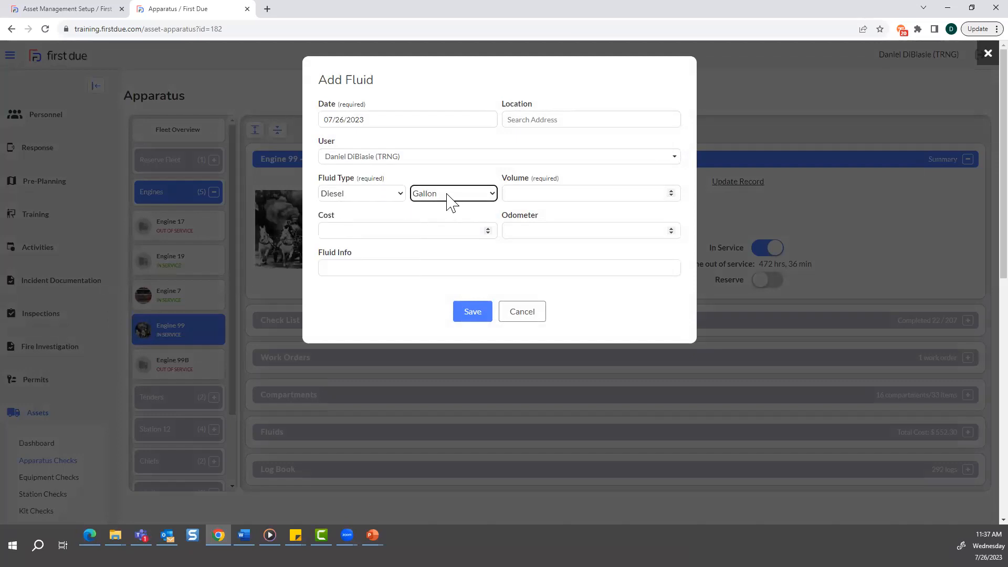
left_click(571, 194)
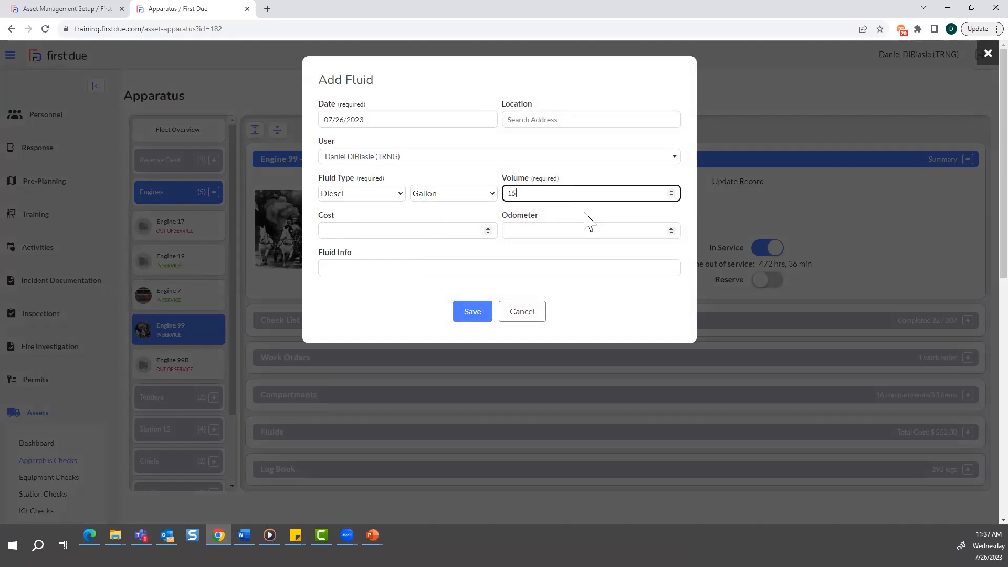
left_click(413, 232)
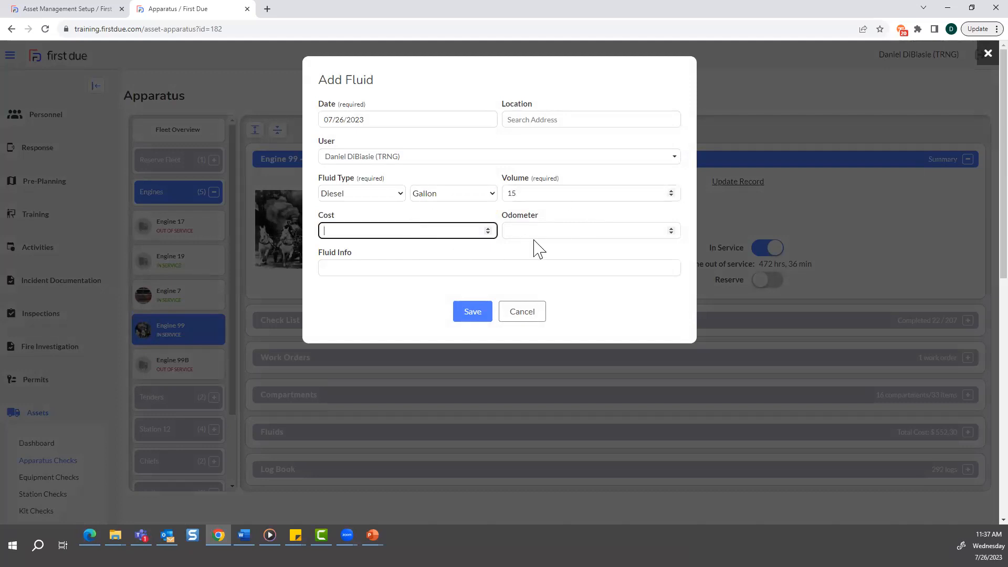
left_click(472, 317)
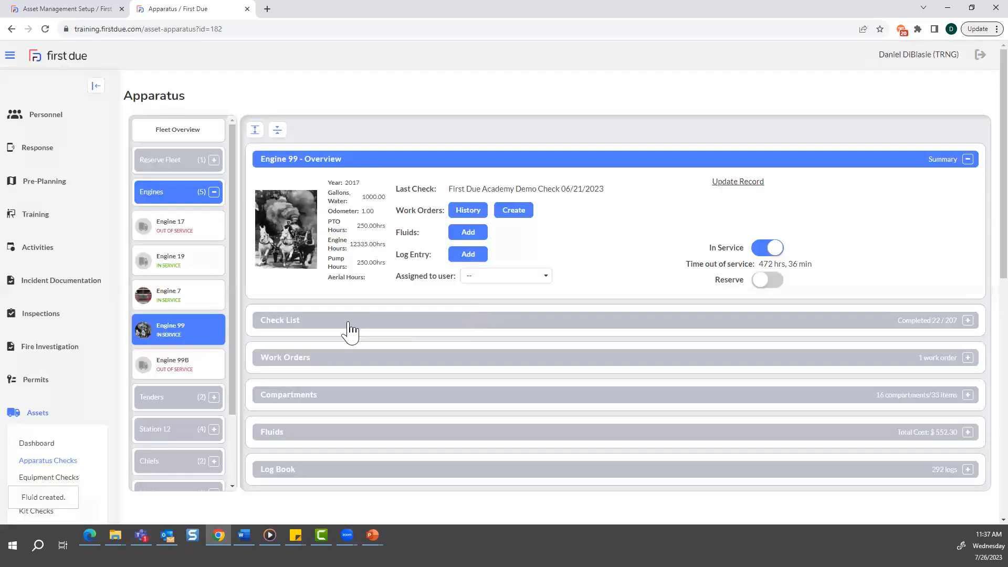
- Expand the Fluids section of Engine 99 and review its list of fluid records
left_click(968, 432)
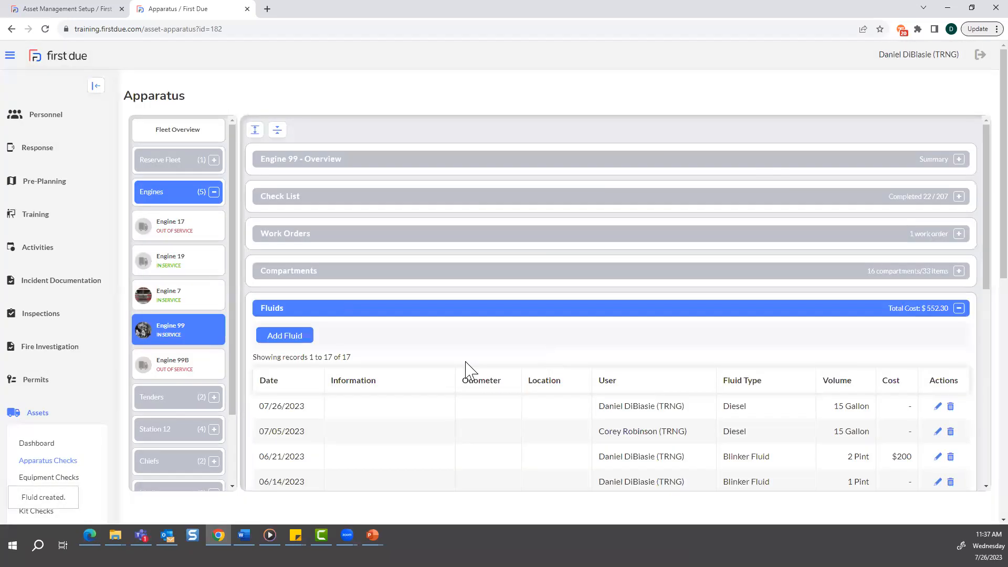
scroll(381, 369, "down", 3)
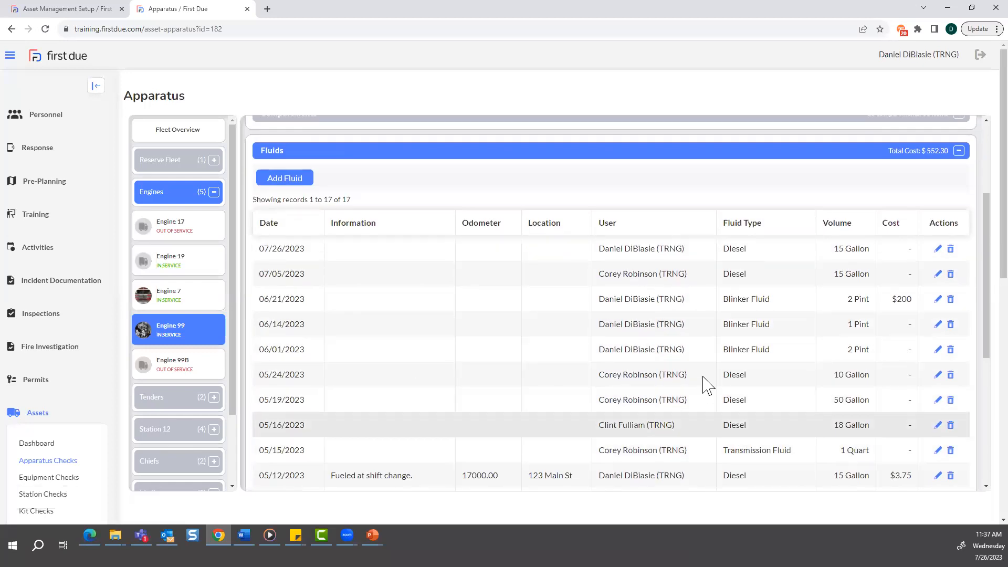
scroll(702, 396, "down", 4)
scroll(699, 401, "up", 7)
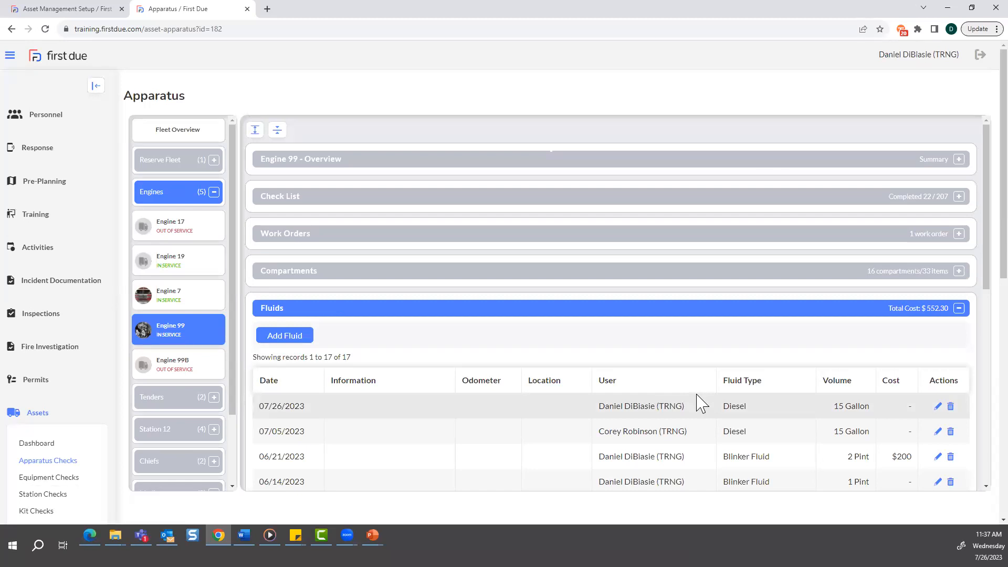
- Back in the asset management setup, open Inventory and examine a new inventory group's fields and selectable inventory items
left_click(76, 11)
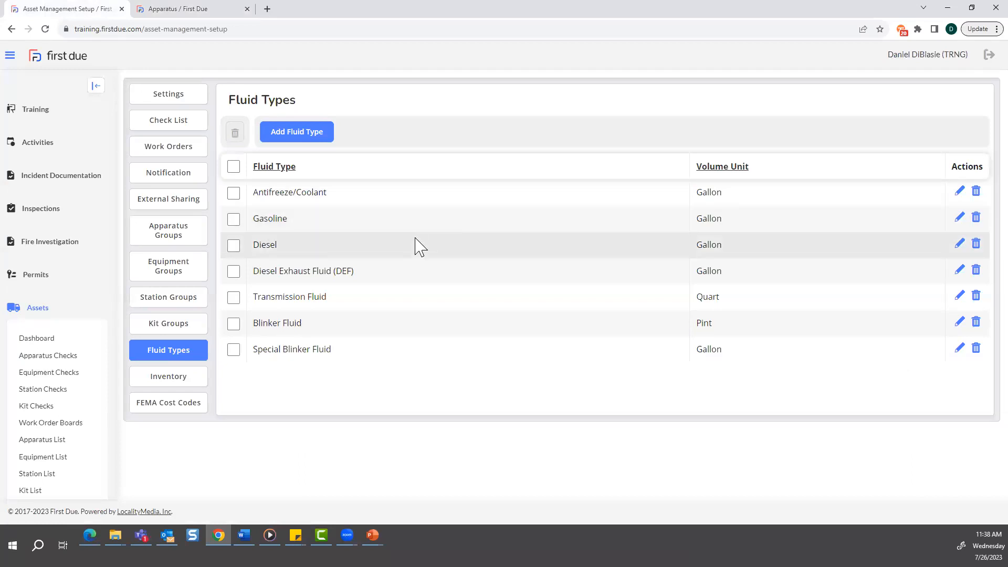
left_click(179, 385)
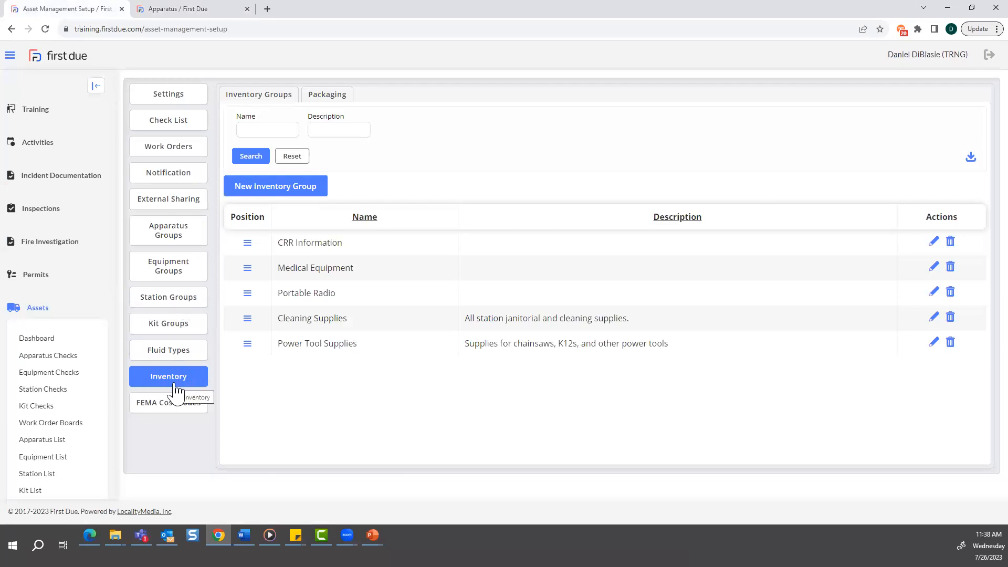
left_click(281, 189)
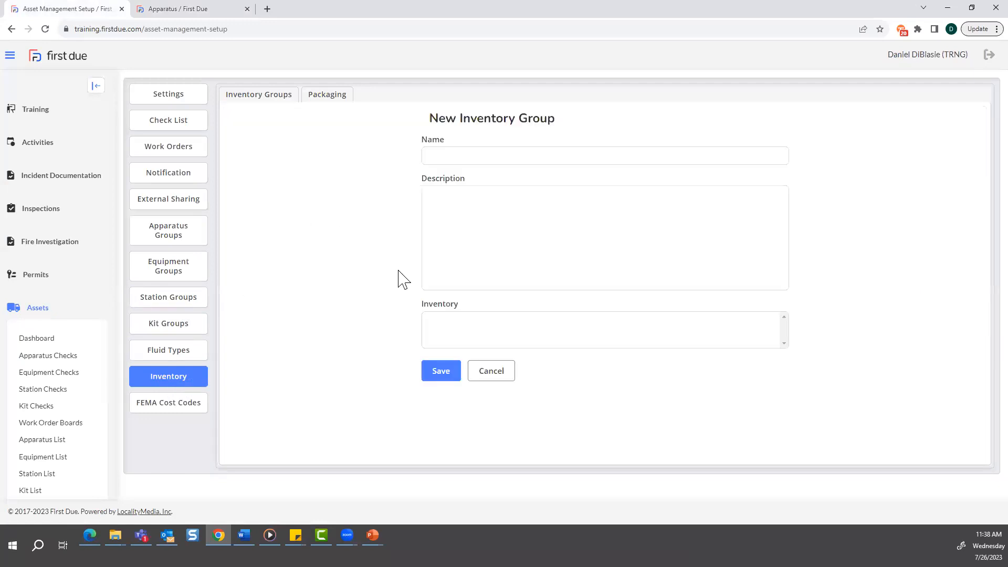
left_click(437, 154)
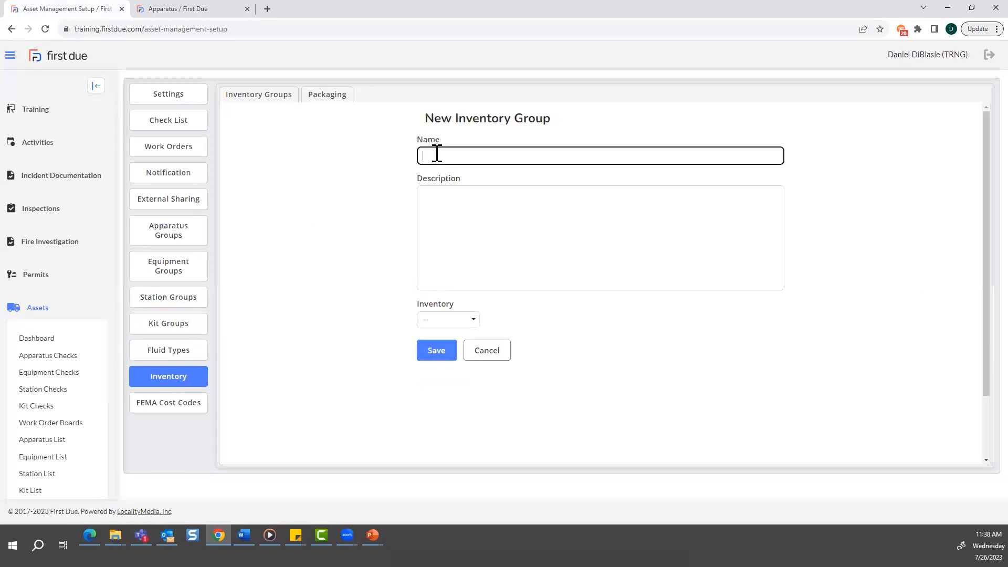
left_click(449, 209)
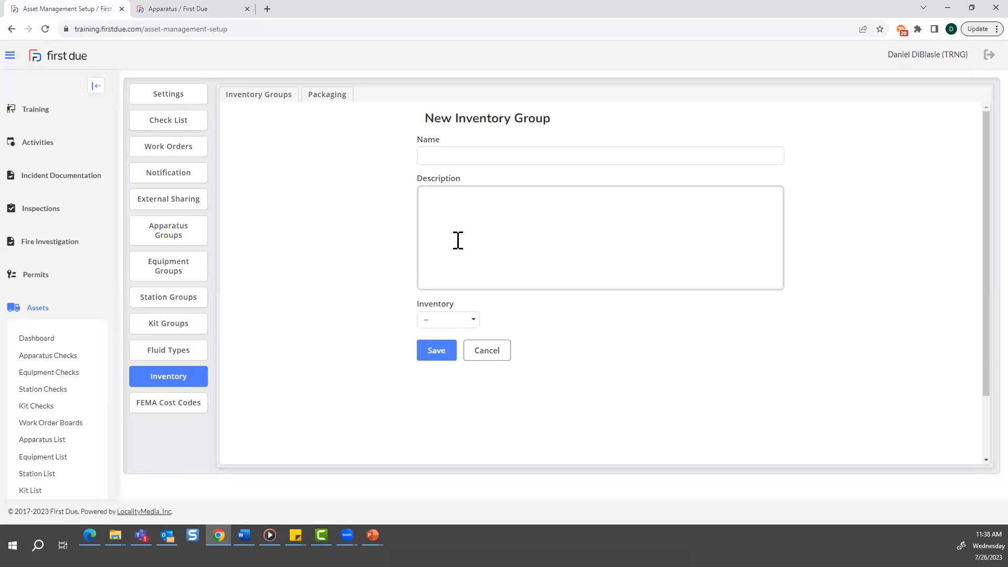
left_click(455, 319)
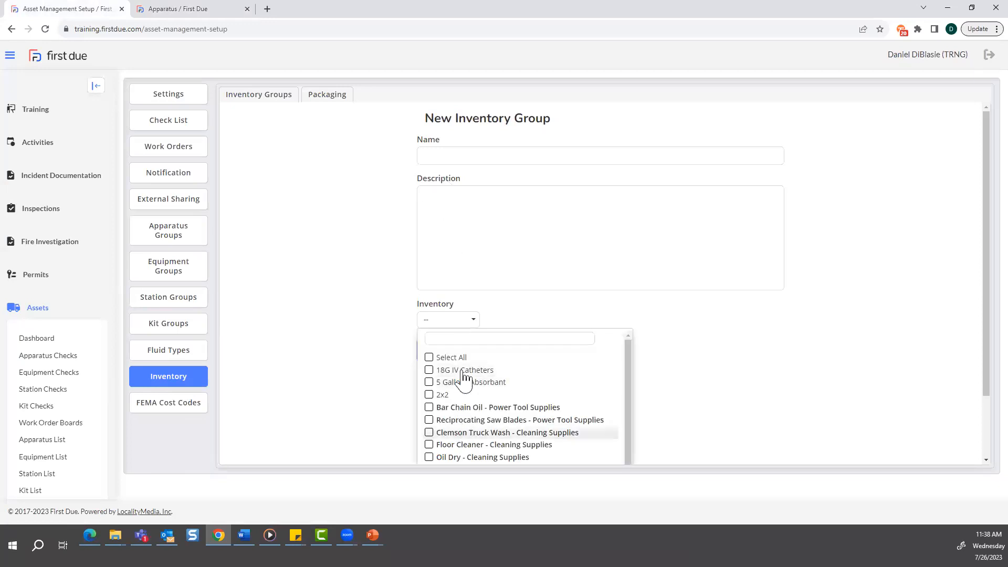
scroll(491, 434, "down", 2)
scroll(491, 420, "up", 2)
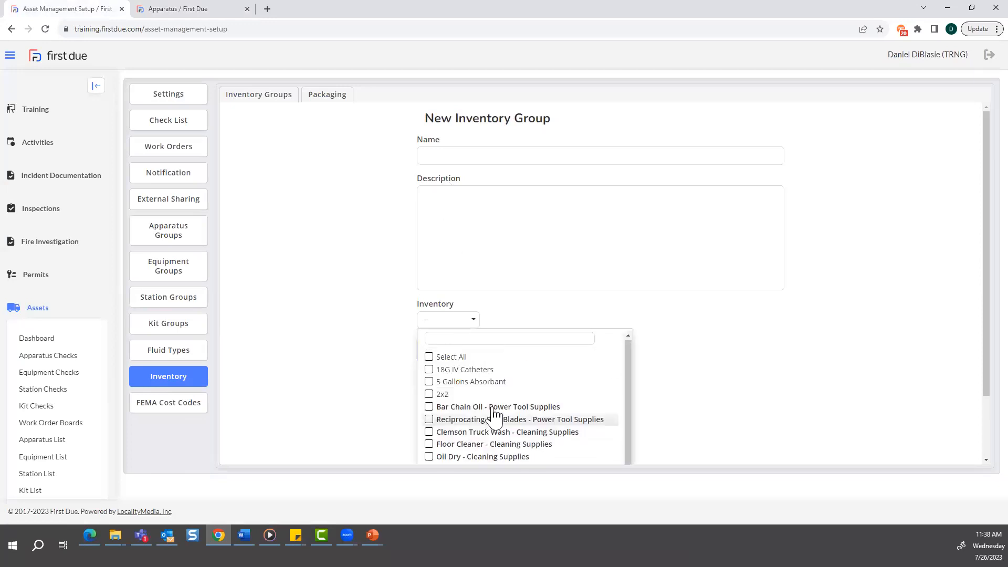
left_click(556, 314)
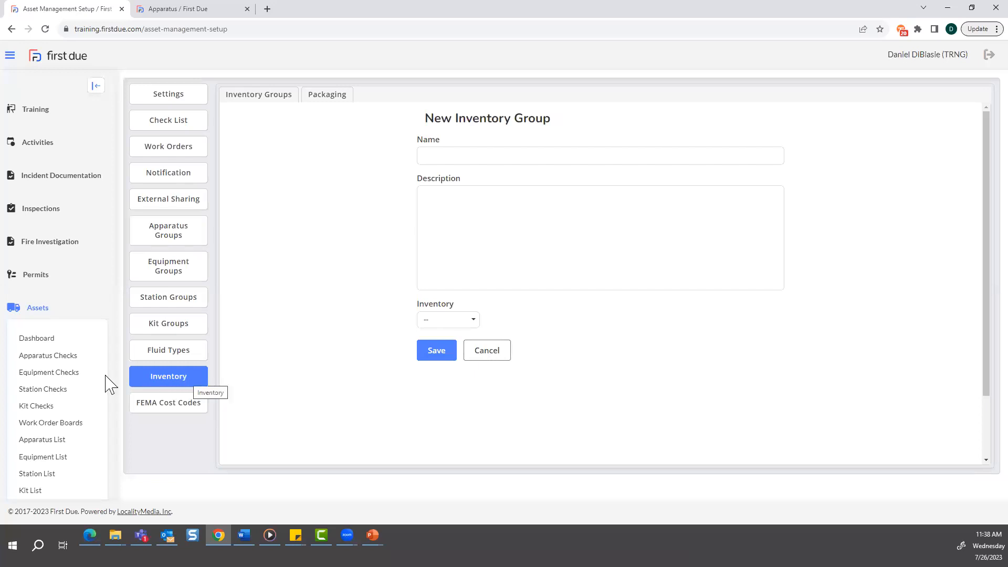
scroll(41, 362, "down", 3)
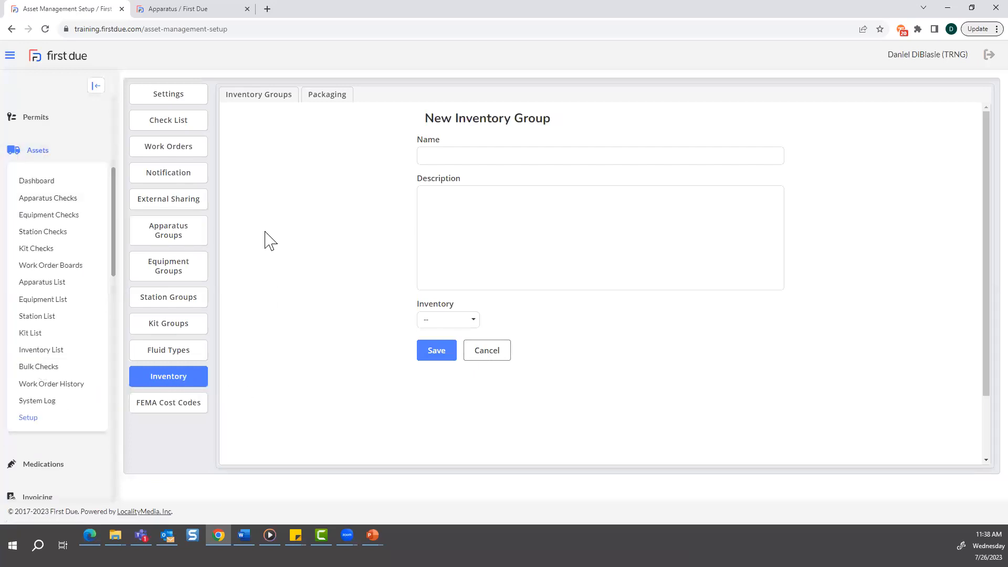
- In the Inventory setup's Packaging list, add a new packaging named Box (125 Count) and save it
left_click(331, 102)
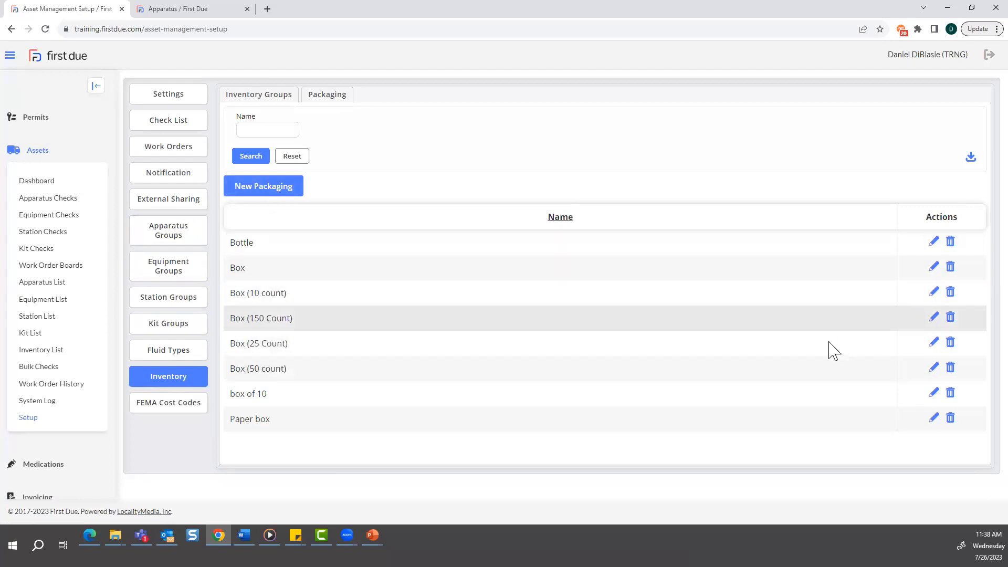
left_click(270, 192)
left_click(368, 104)
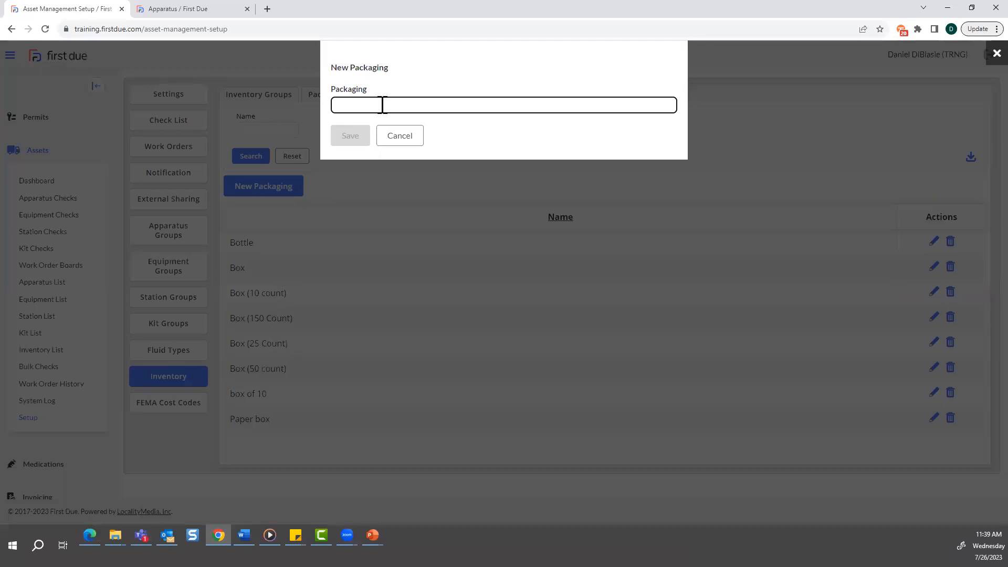
type("Box (125 Count")
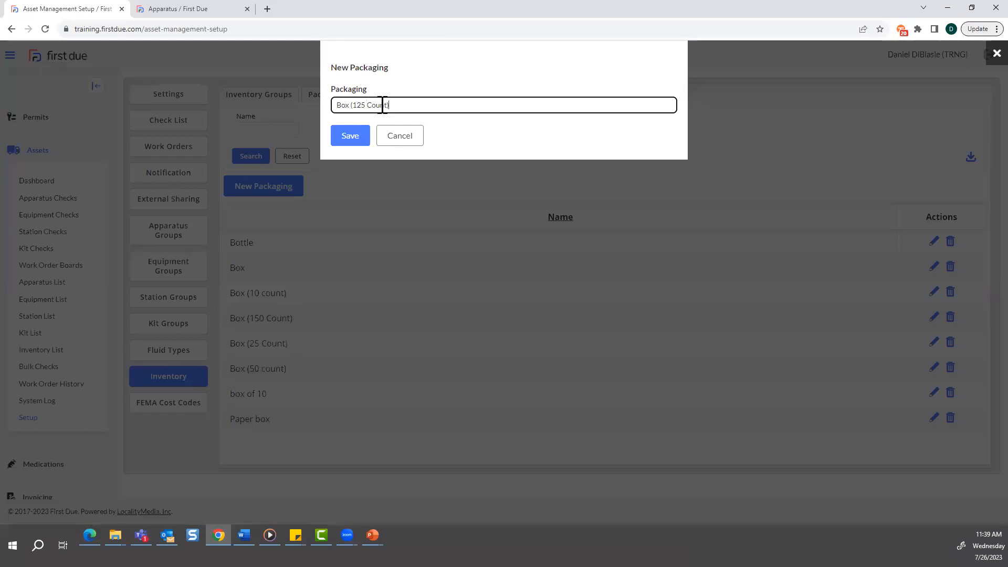
left_click(344, 140)
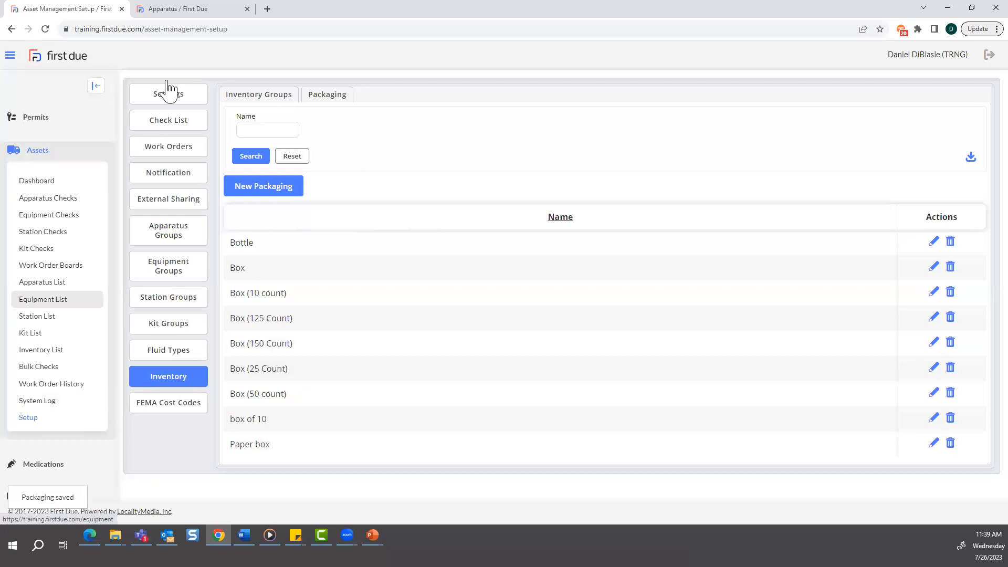
- Switch to the Apparatus browser tab and locate the Inventory List entry under Assets
left_click(202, 10)
scroll(61, 370, "down", 1)
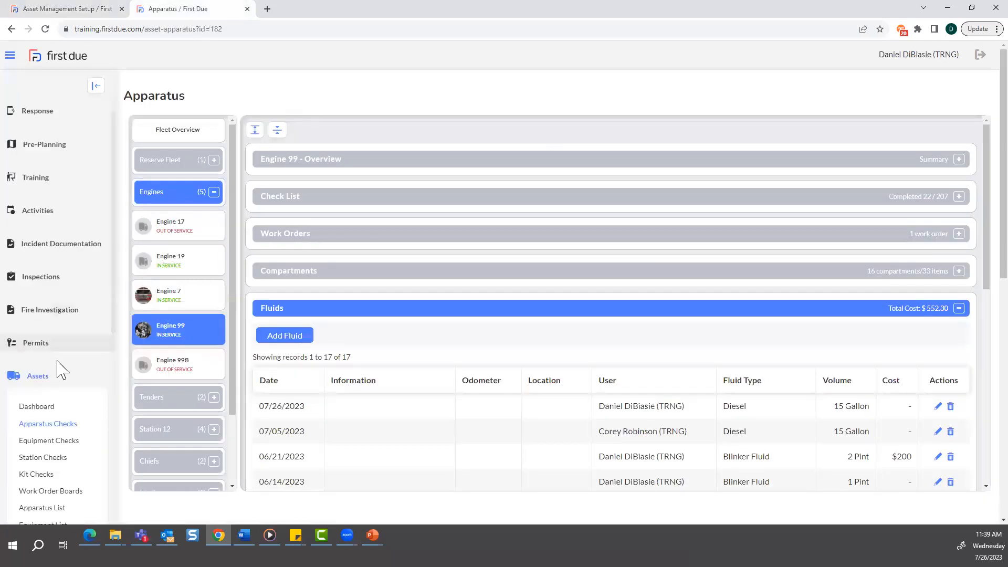
scroll(60, 370, "down", 3)
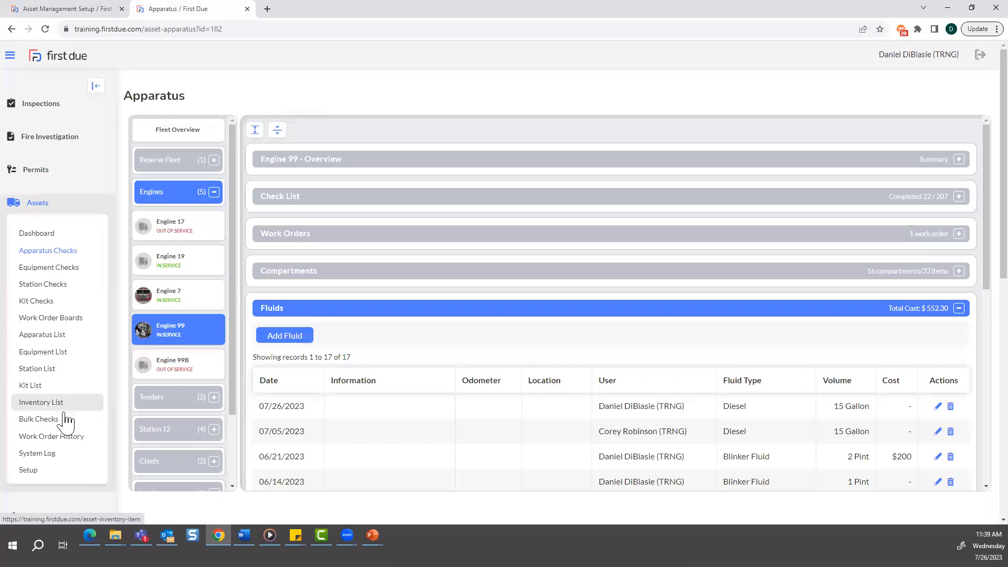
- Return to the asset management setup, open the FEMA Cost Codes and look through the listed codes
left_click(79, 9)
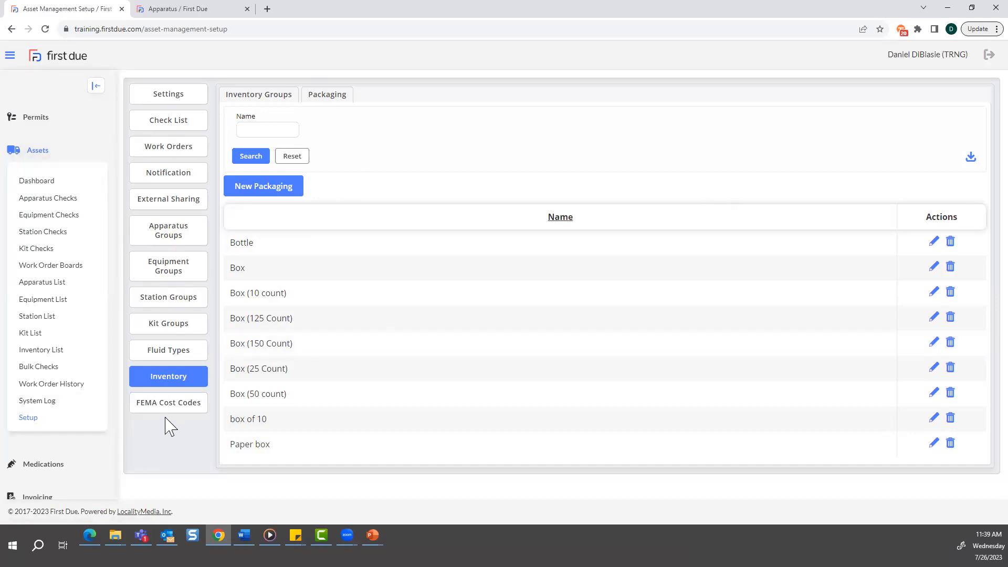
left_click(170, 404)
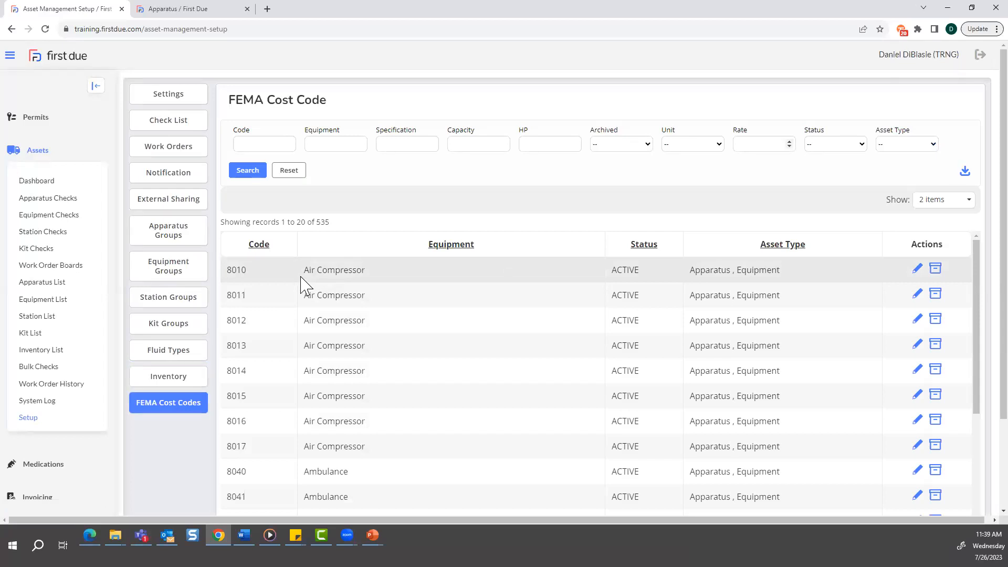
scroll(452, 372, "down", 4)
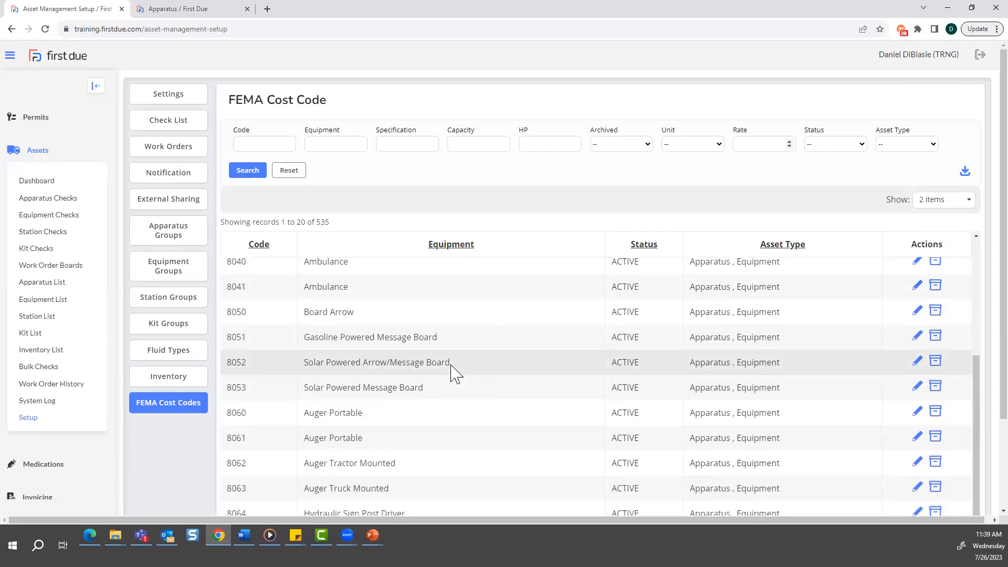
scroll(452, 375, "down", 2)
scroll(450, 376, "up", 5)
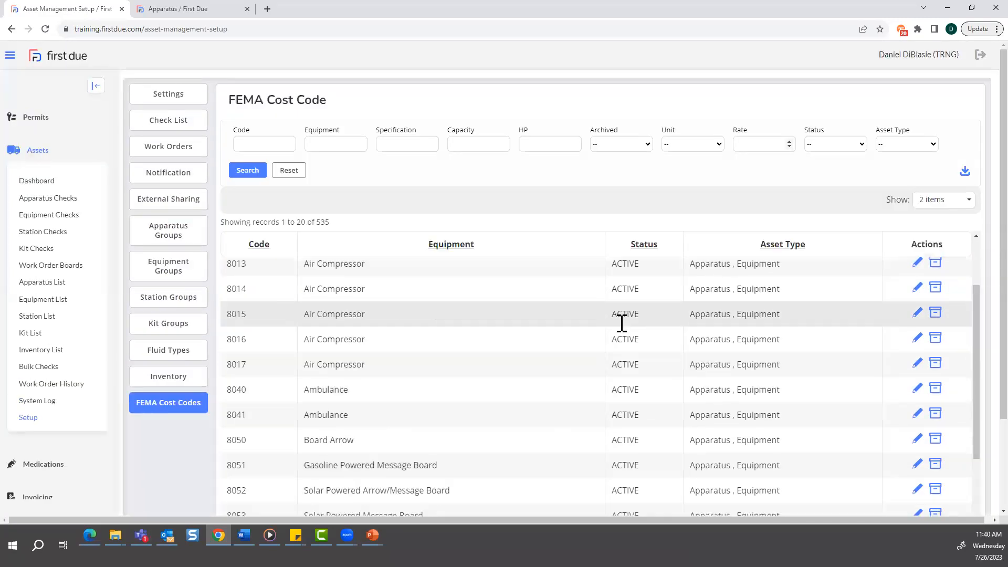
- Show the Rate column in the FEMA Cost Code list and hide it again
left_click(967, 201)
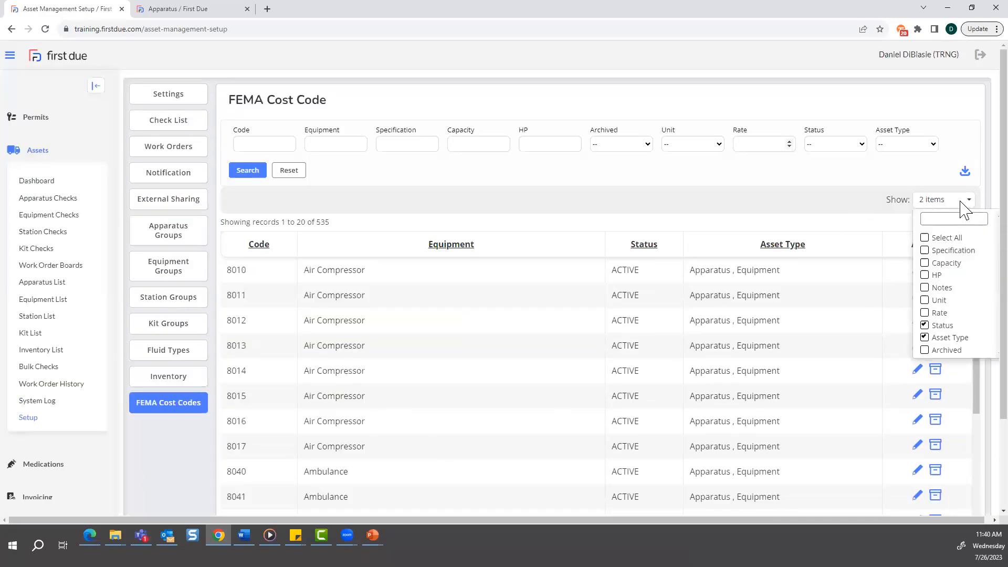
left_click(927, 314)
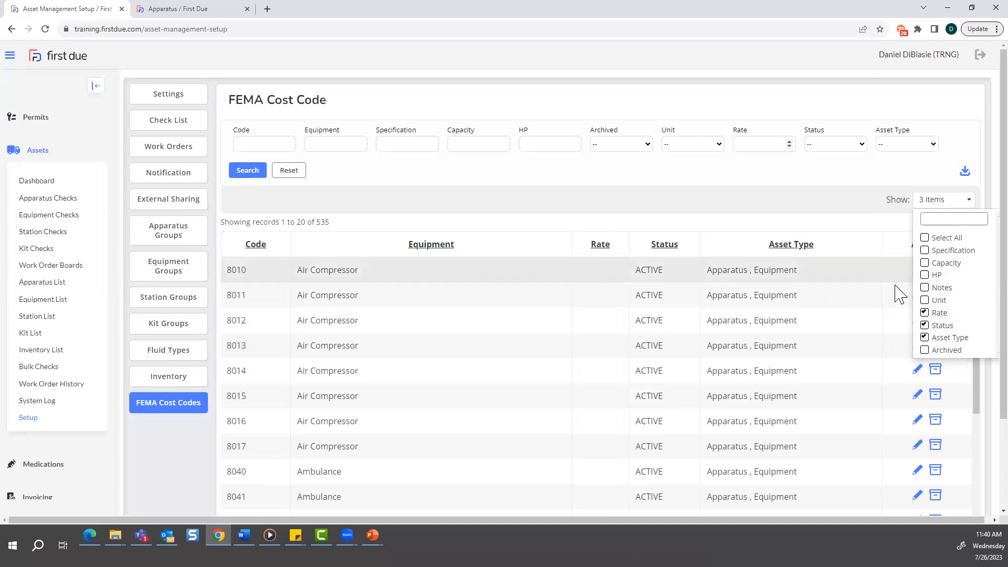
left_click(924, 313)
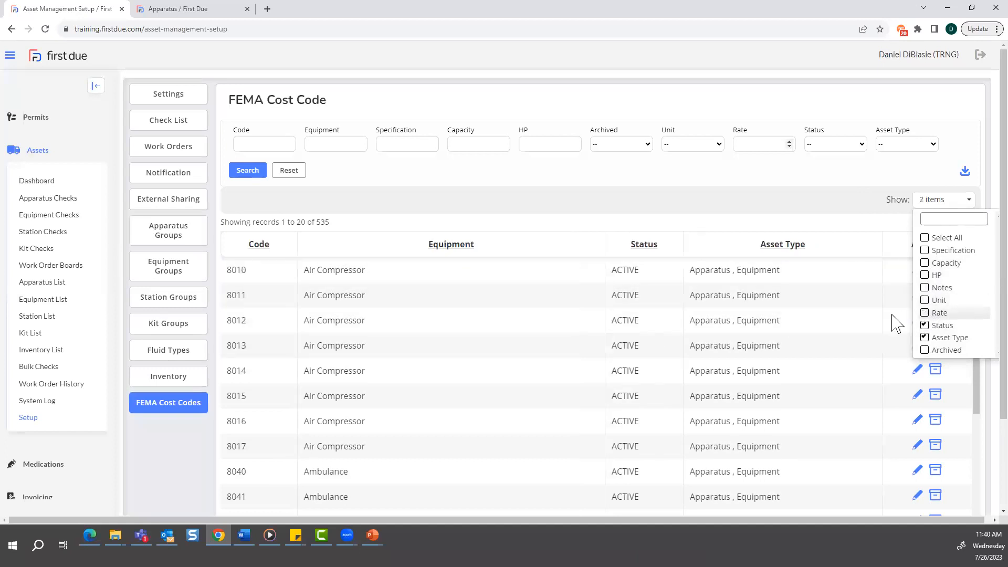
left_click(653, 214)
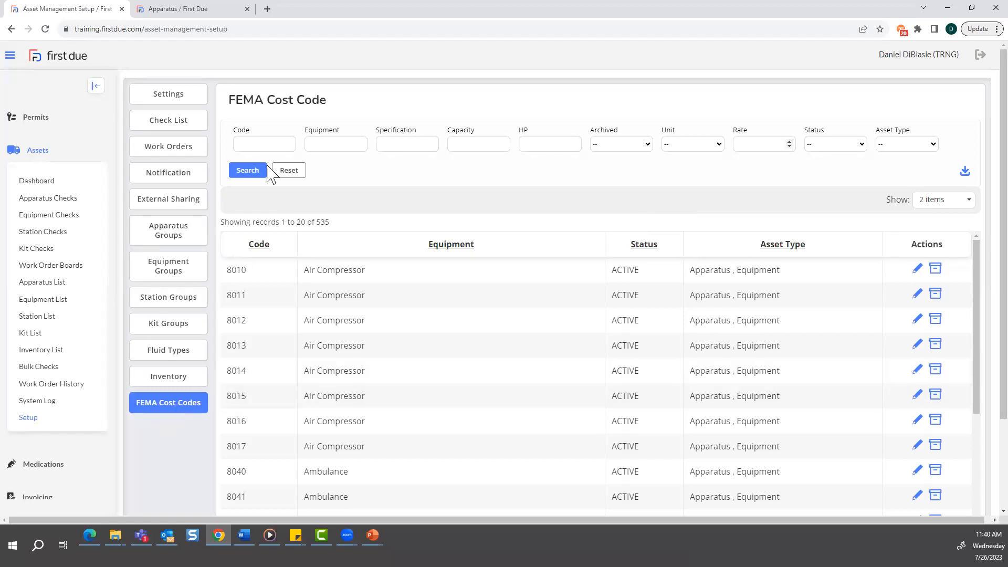
- In the Apparatus browser tab, expand the Engine 99 overview and open its record for updating
left_click(168, 11)
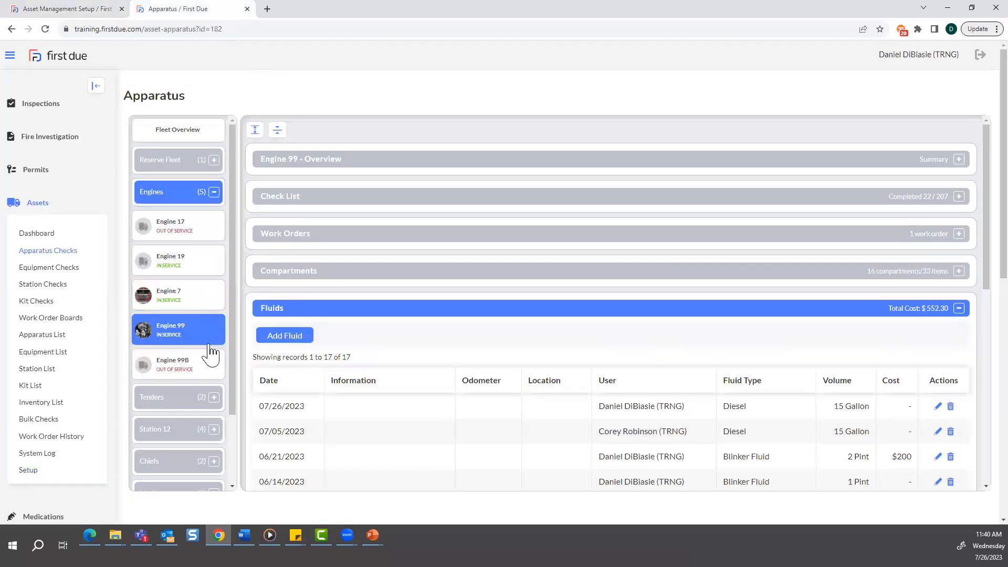
left_click(953, 161)
left_click(740, 183)
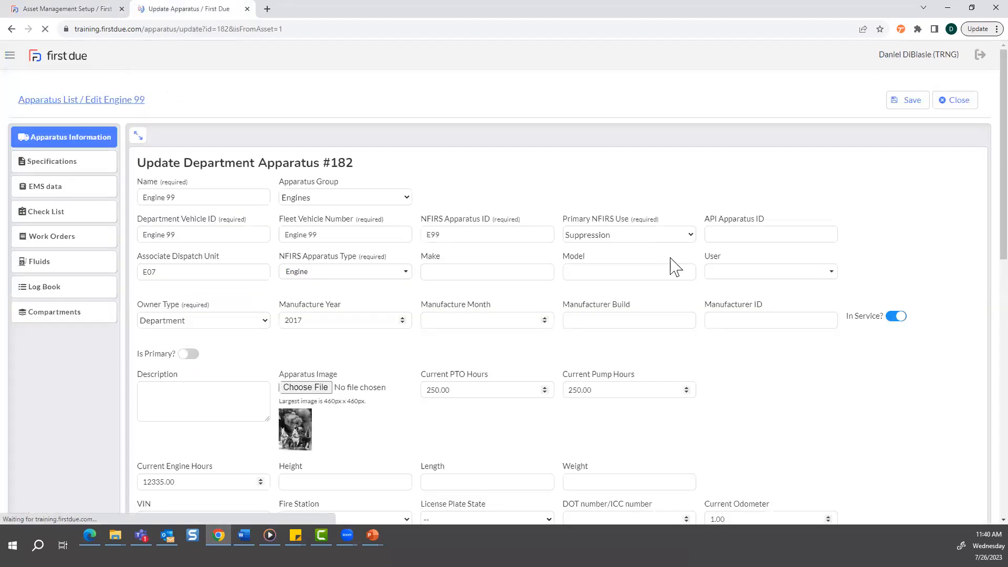
- Find the FEMA Cost Code field in the Engine 99 record, look through its available codes and close the list without choosing another
scroll(906, 388, "down", 3)
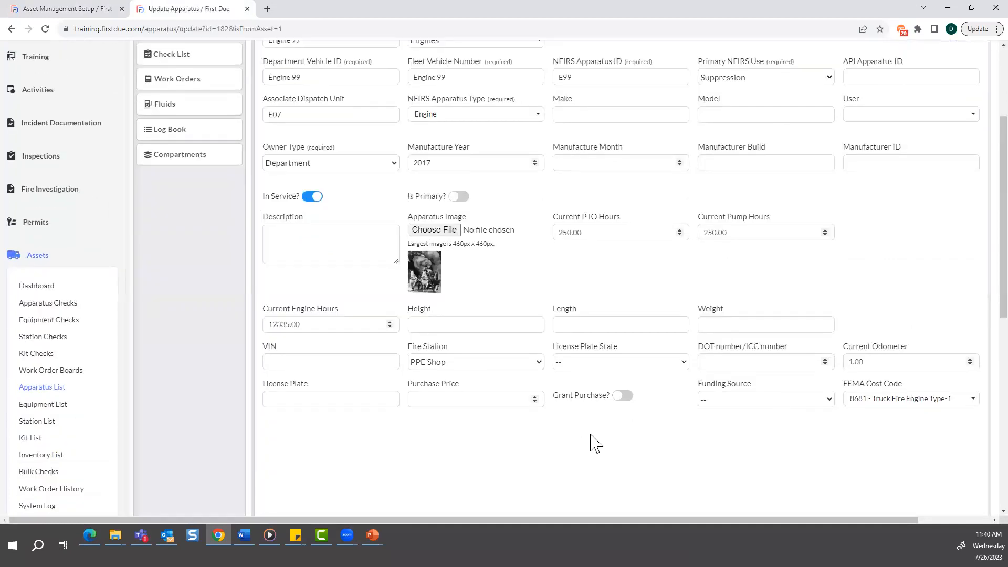
scroll(717, 449, "up", 1)
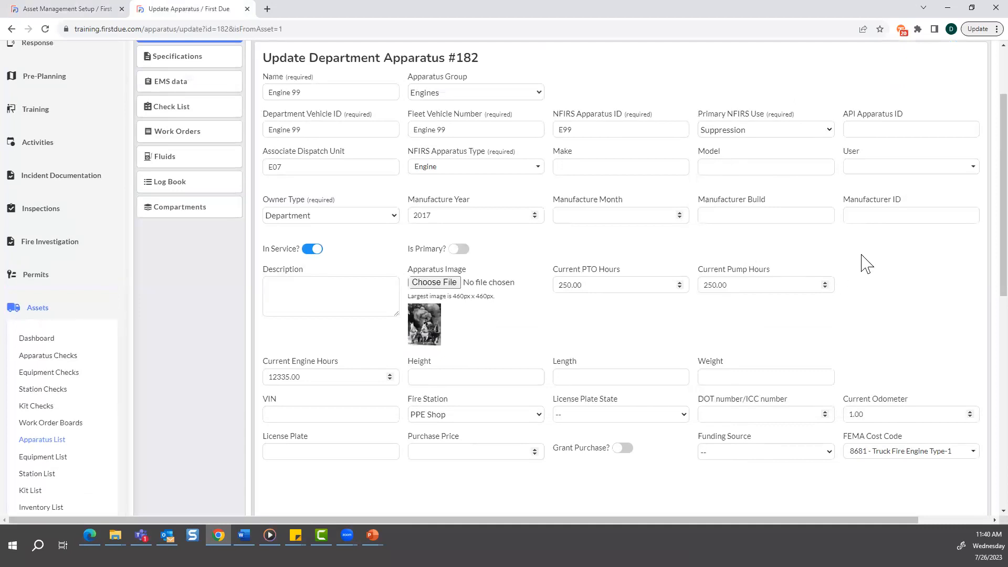
scroll(874, 112, "up", 1)
scroll(880, 308, "down", 2)
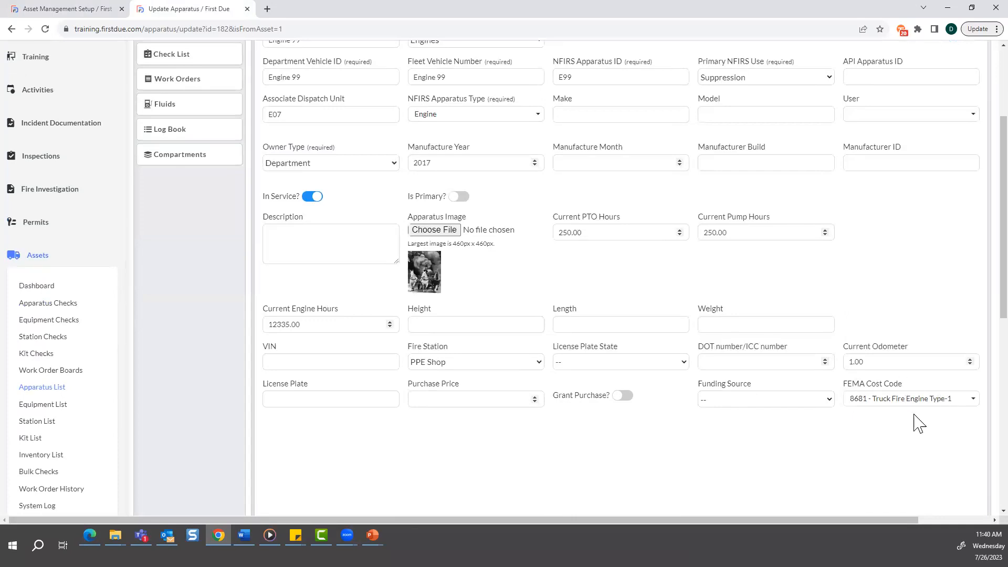
left_click(972, 400)
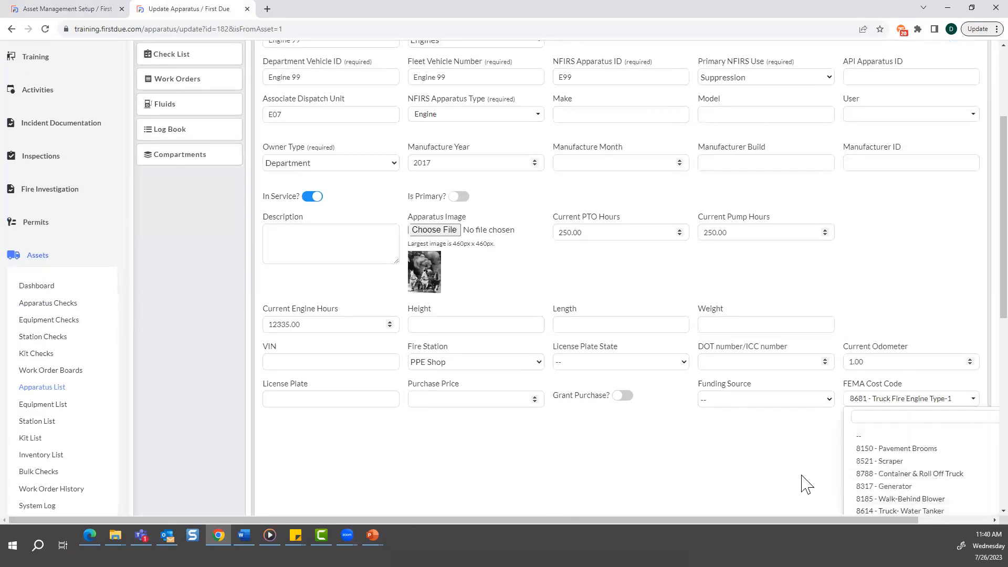
scroll(896, 490, "down", 2)
scroll(906, 473, "down", 3)
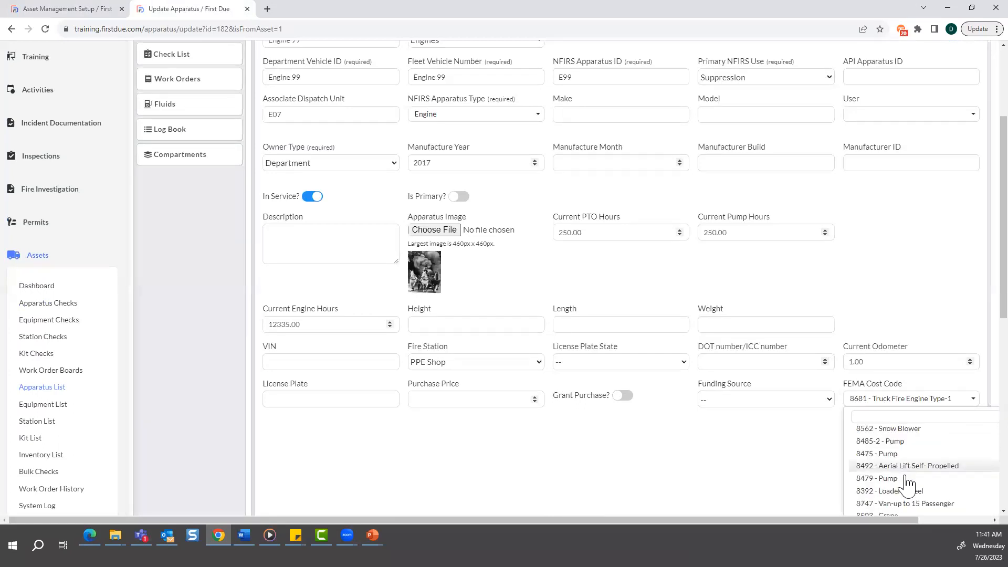
left_click(918, 402)
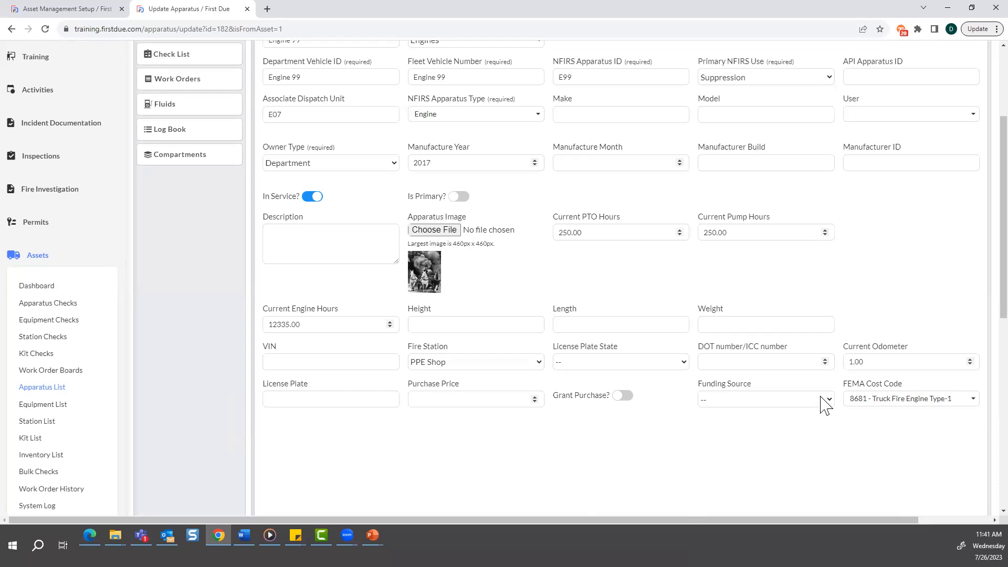
- Review the Engine 99 record once more and switch back to the Asset Management Setup browser tab
scroll(194, 322, "up", 3)
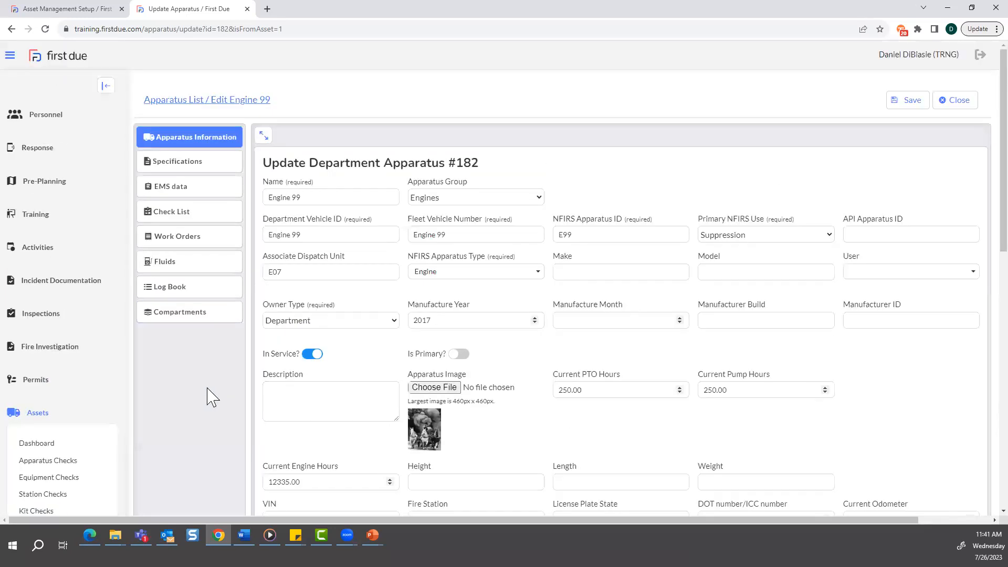
scroll(183, 415, "down", 3)
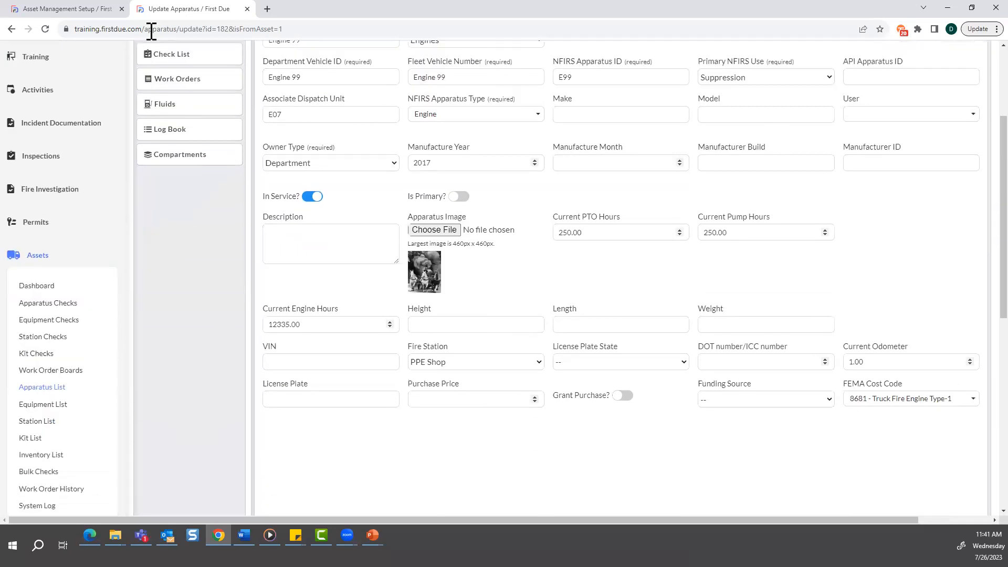
left_click(71, 9)
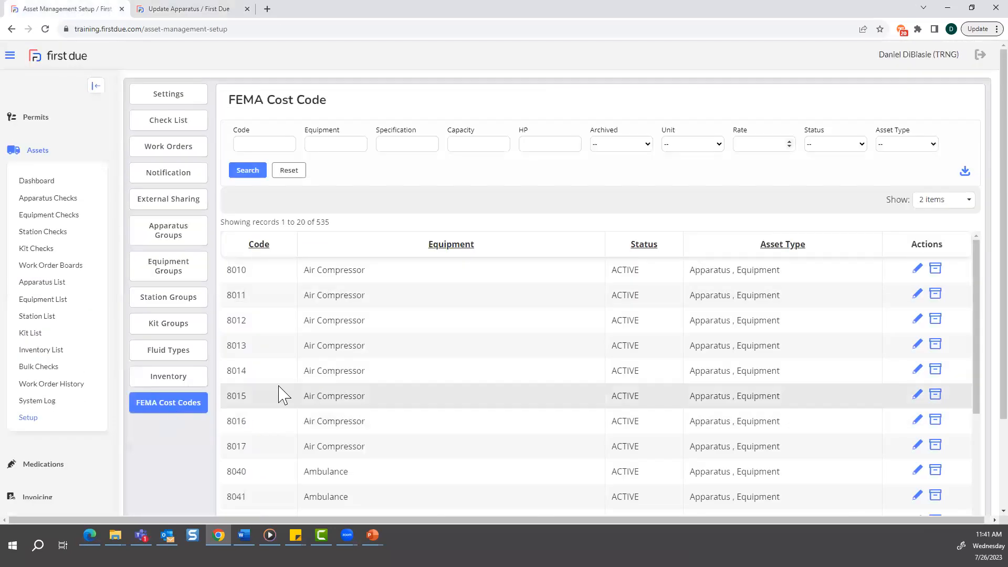
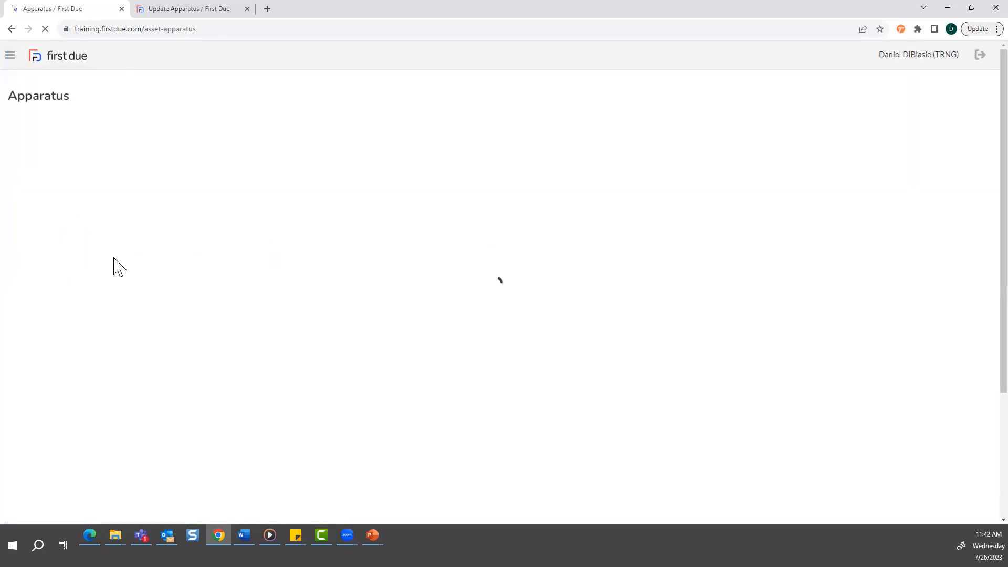
- Open the Apparatus List under Assets and look through the listed apparatus
scroll(87, 349, "down", 3)
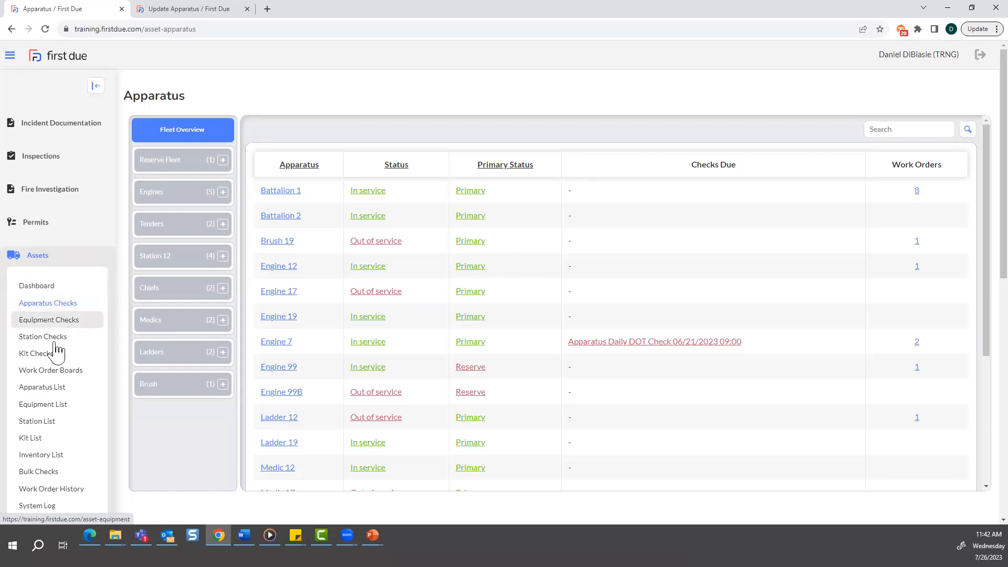
left_click(63, 391)
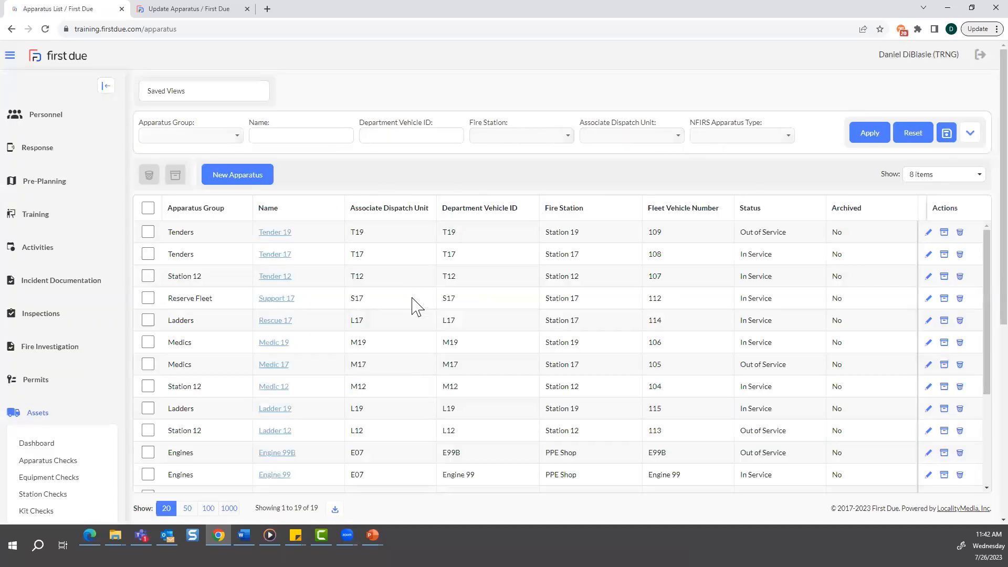
scroll(412, 310, "down", 4)
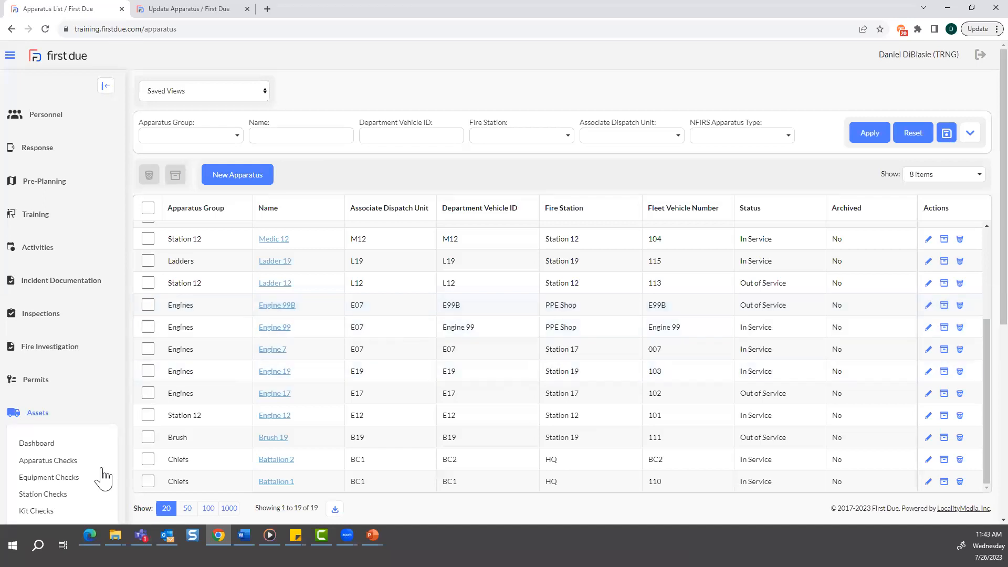
- Open the Equipment List under Assets, look through the items and open the overview of Turnout Coat L004
scroll(100, 475, "down", 2)
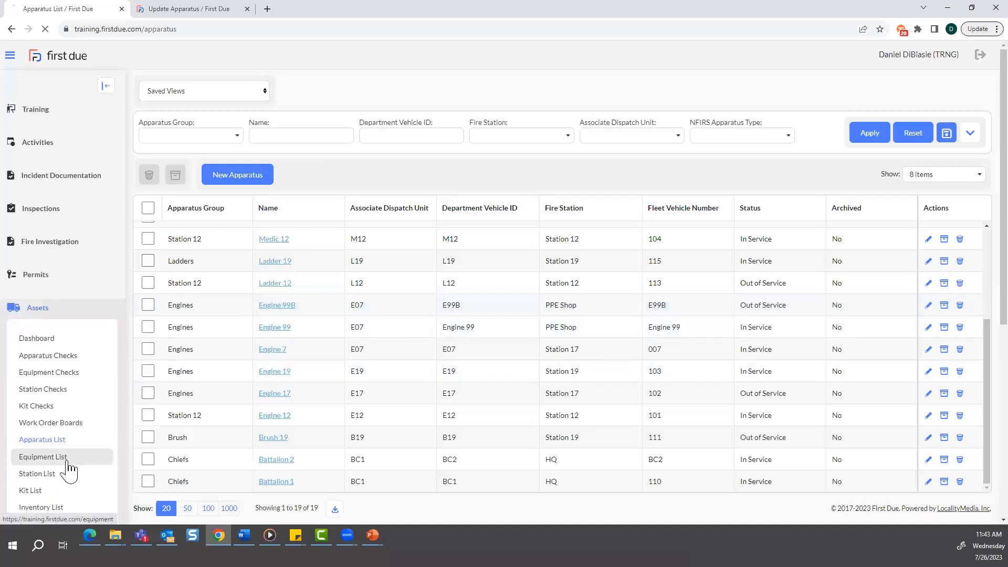
left_click(67, 459)
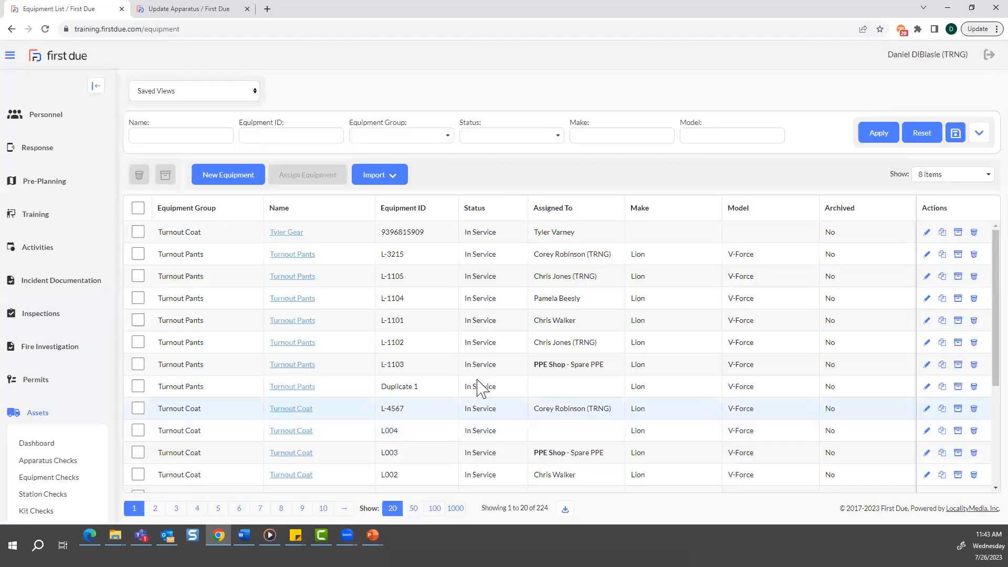
scroll(542, 409, "down", 1)
scroll(530, 407, "down", 1)
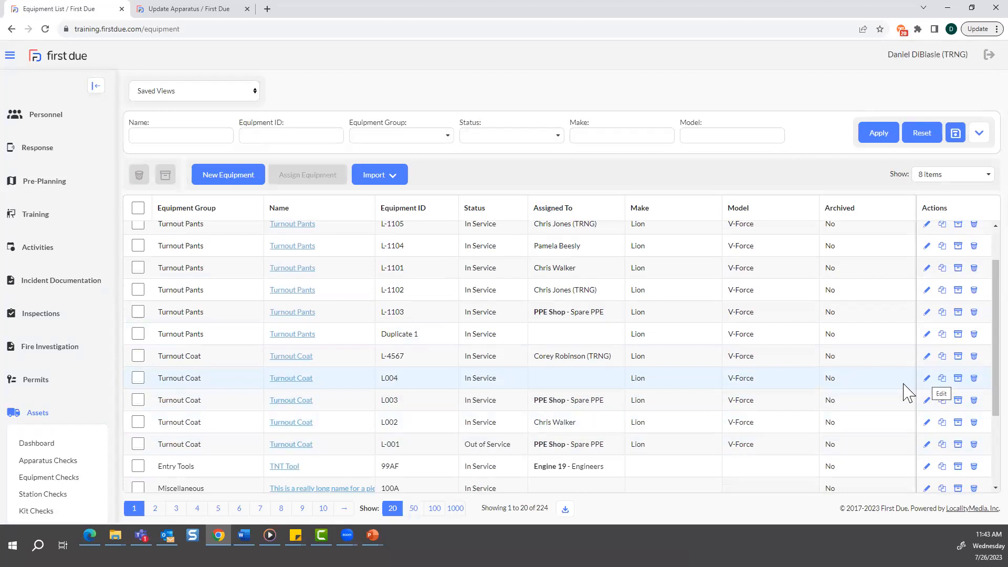
left_click(302, 388)
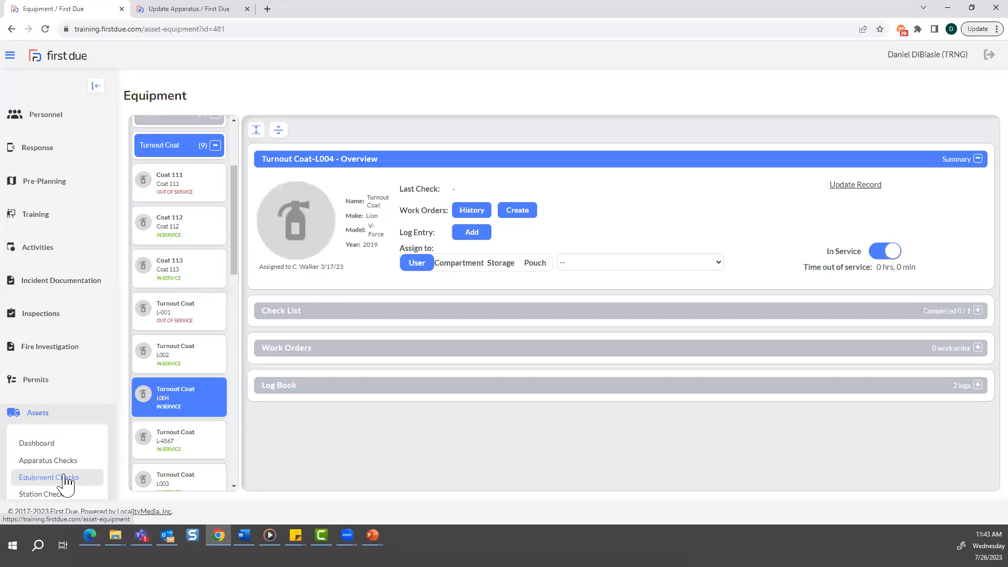
- Go to Apparatus Checks, open the Battalion 1 overview and return to the fleet overview
scroll(72, 483, "down", 2)
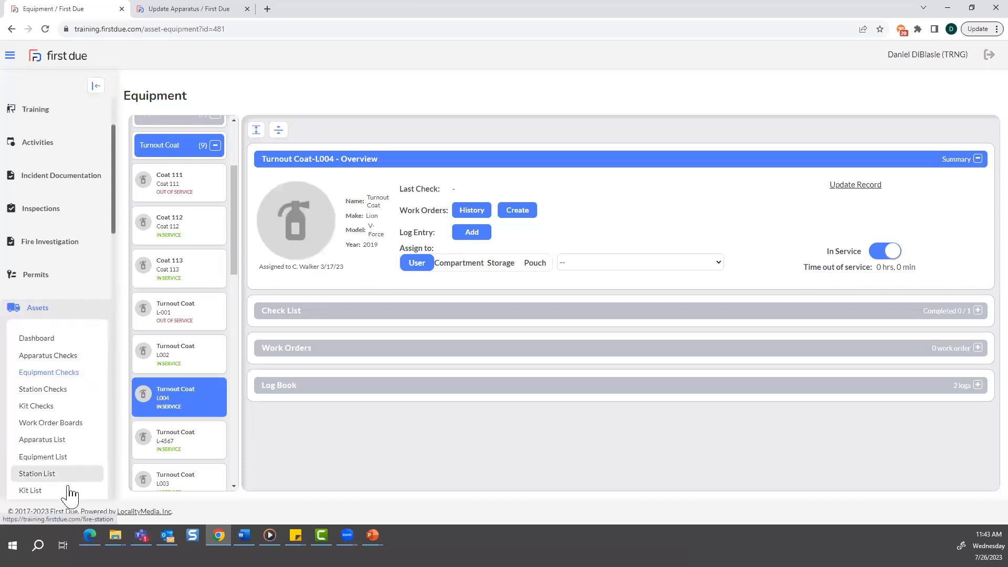
scroll(58, 425, "down", 2)
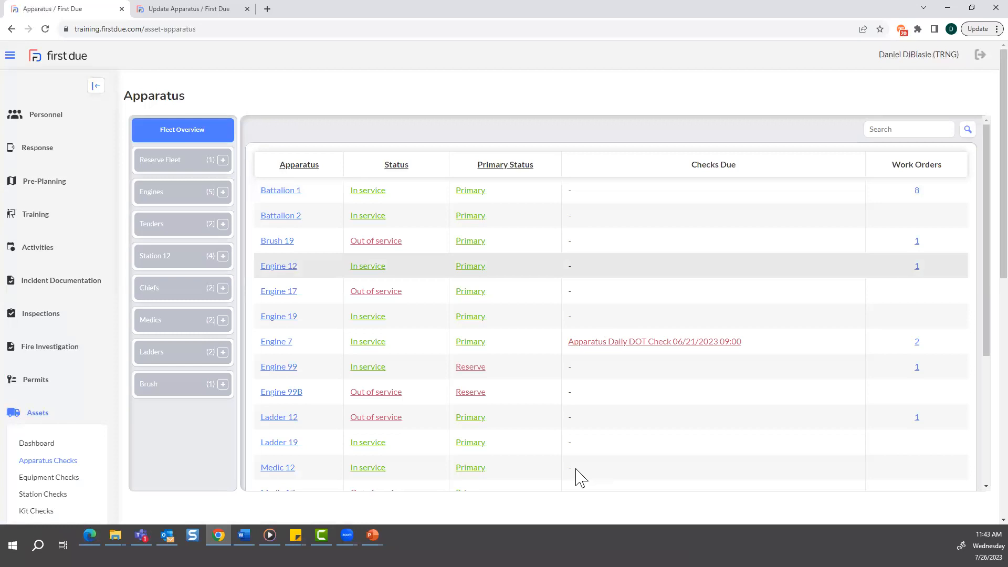
left_click(282, 194)
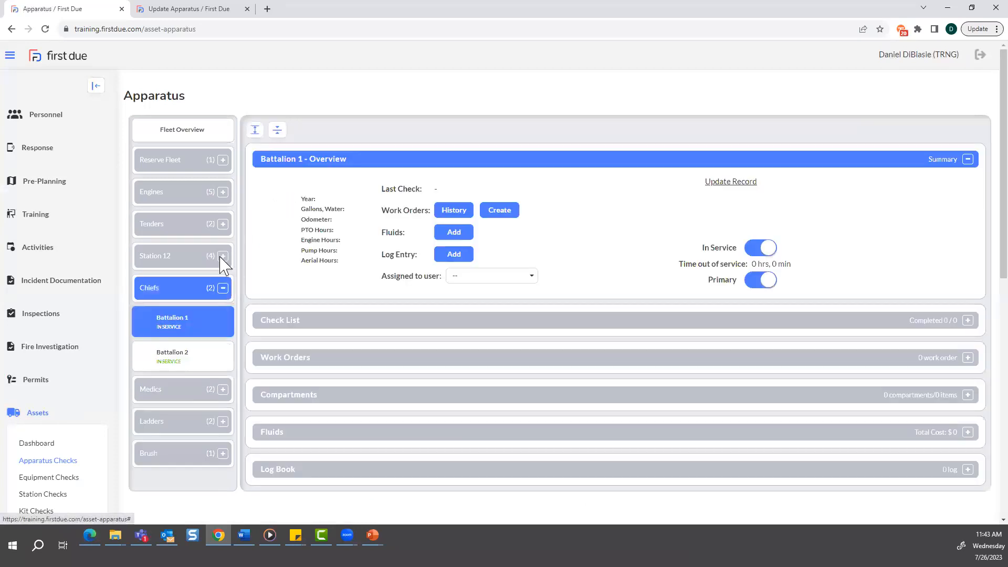
left_click(178, 136)
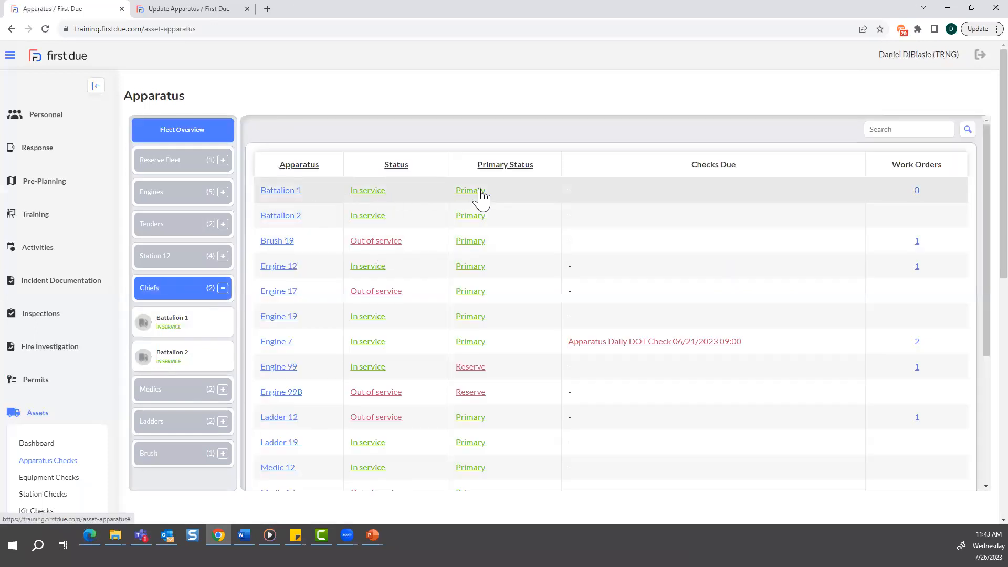
- Open Engine 7's due Apparatus Daily DOT Check and Battalion 1's work orders, returning to the fleet overview after each
left_click(642, 343)
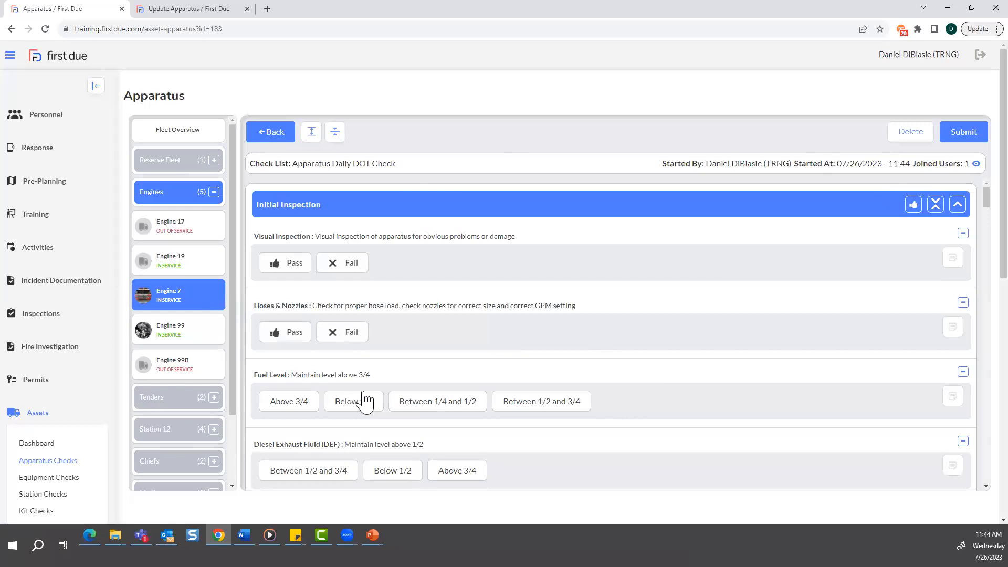
left_click(178, 134)
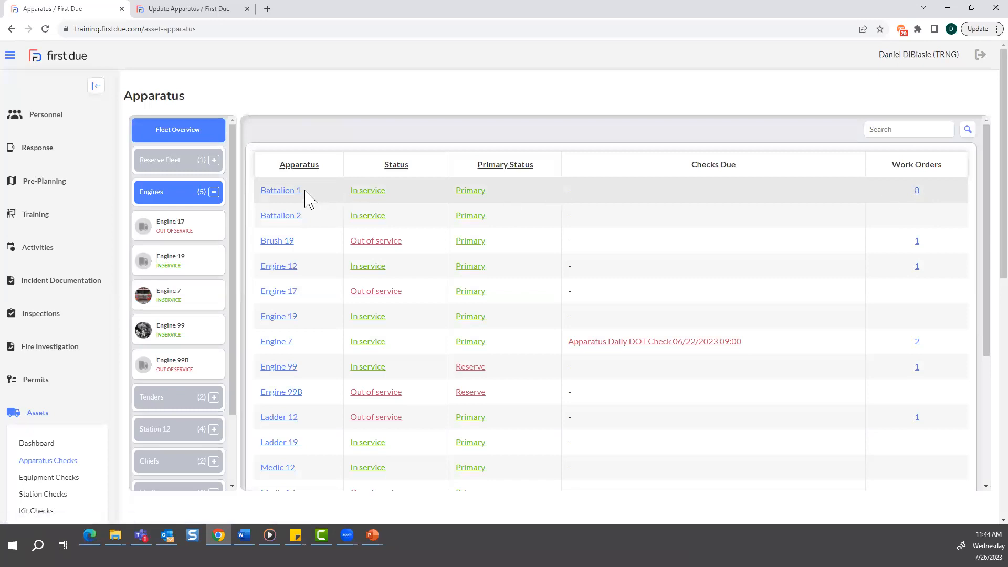
left_click(919, 192)
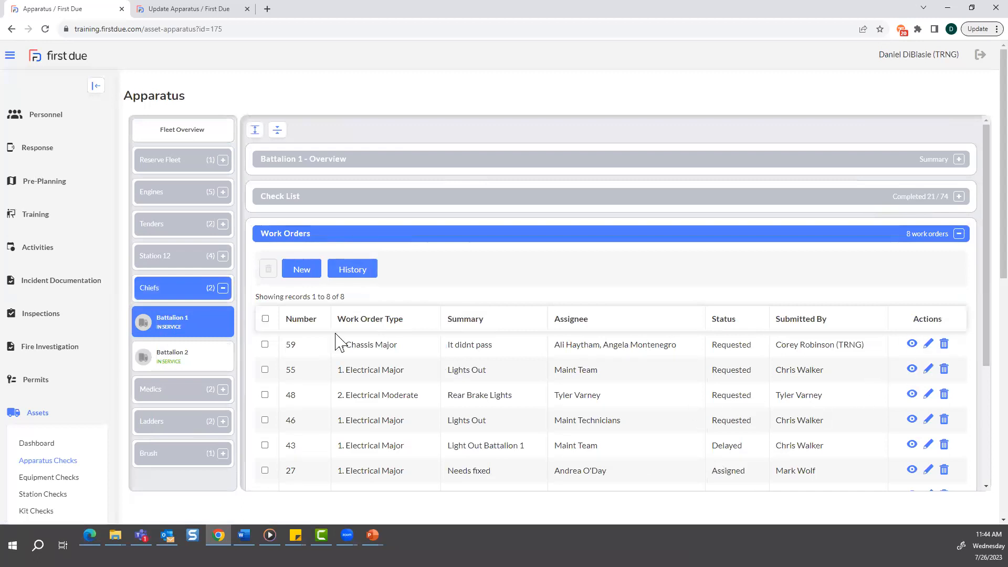
left_click(179, 134)
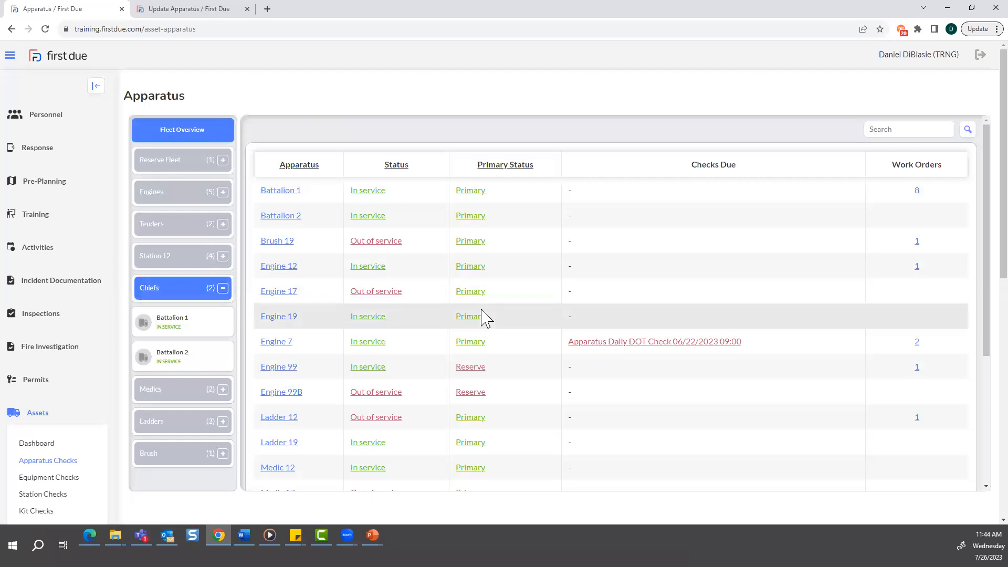
- Search the fleet overview for "engine 99" and open Engine 99
left_click(883, 132)
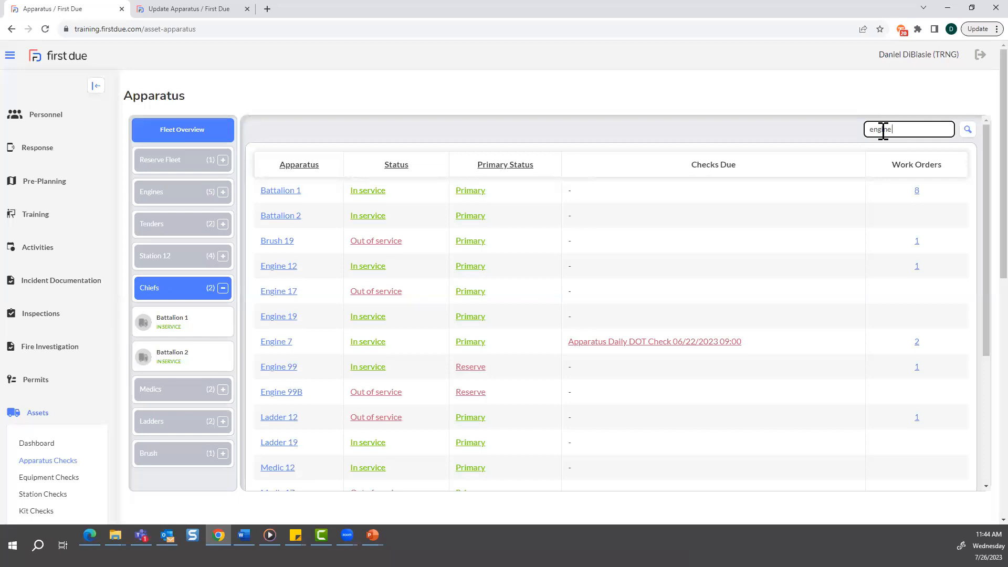
left_click(968, 130)
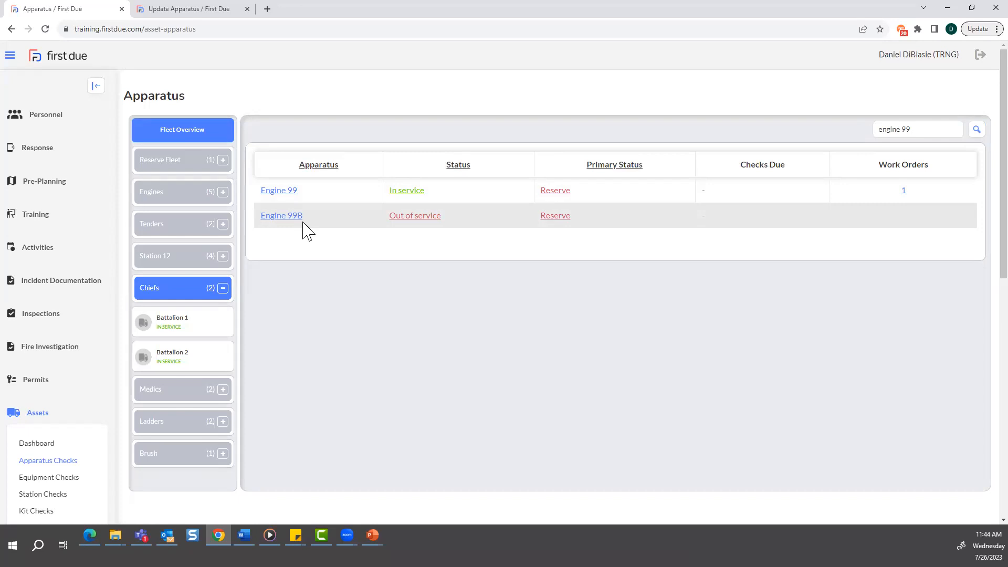
left_click(278, 190)
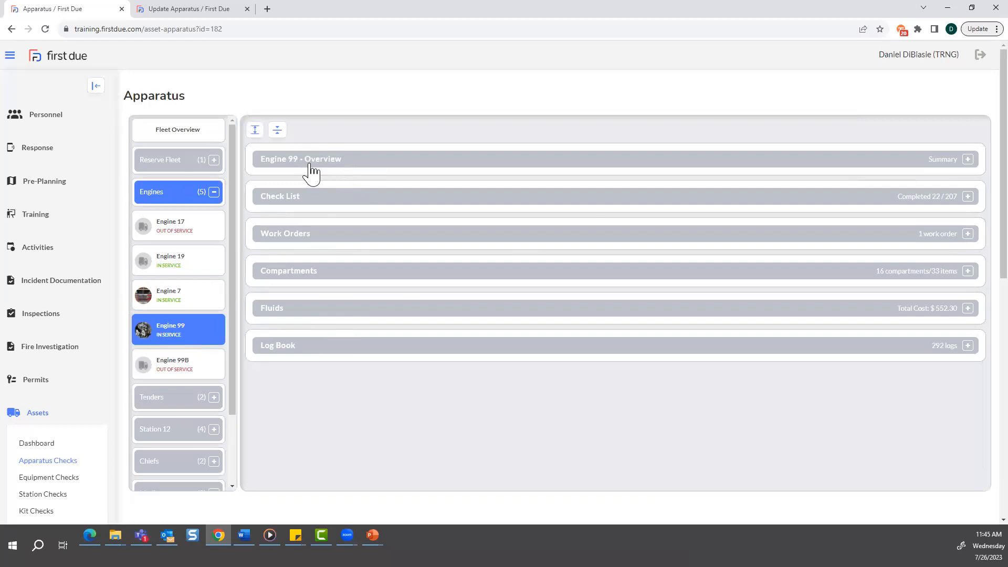
- Expand the Engine 99 overview, view its work orders history and go back to the apparatus page
left_click(968, 160)
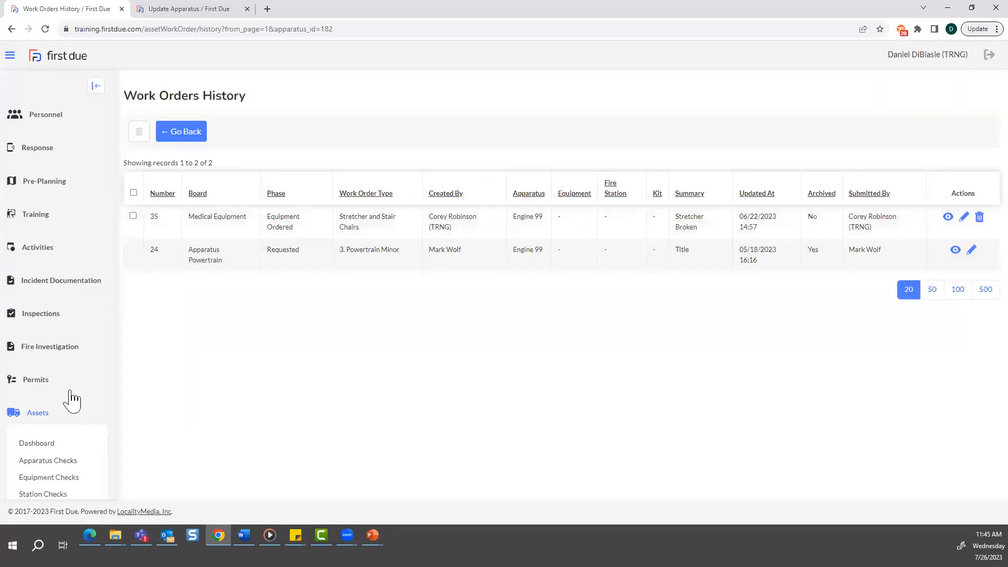
scroll(74, 404, "down", 4)
scroll(75, 409, "down", 1)
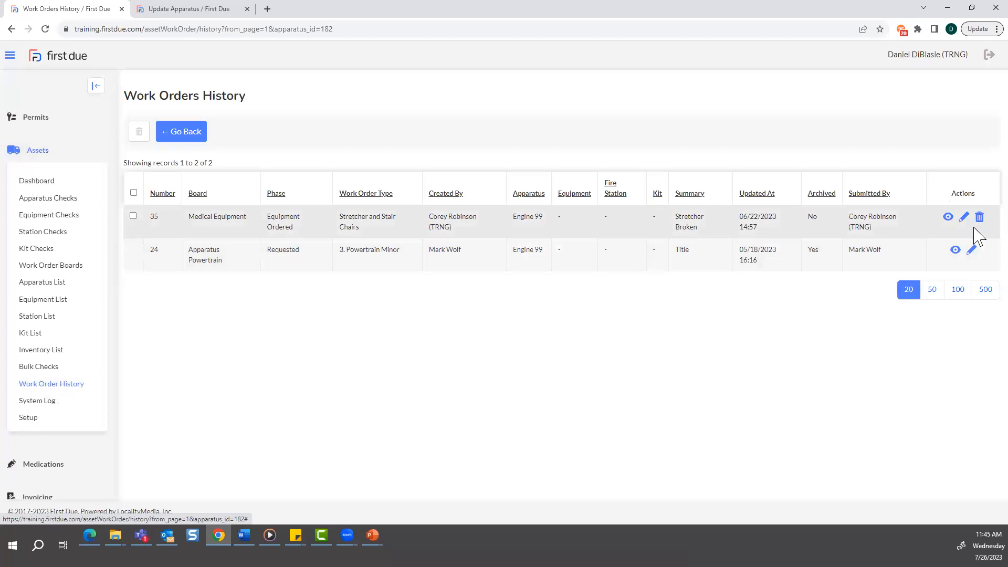
left_click(190, 134)
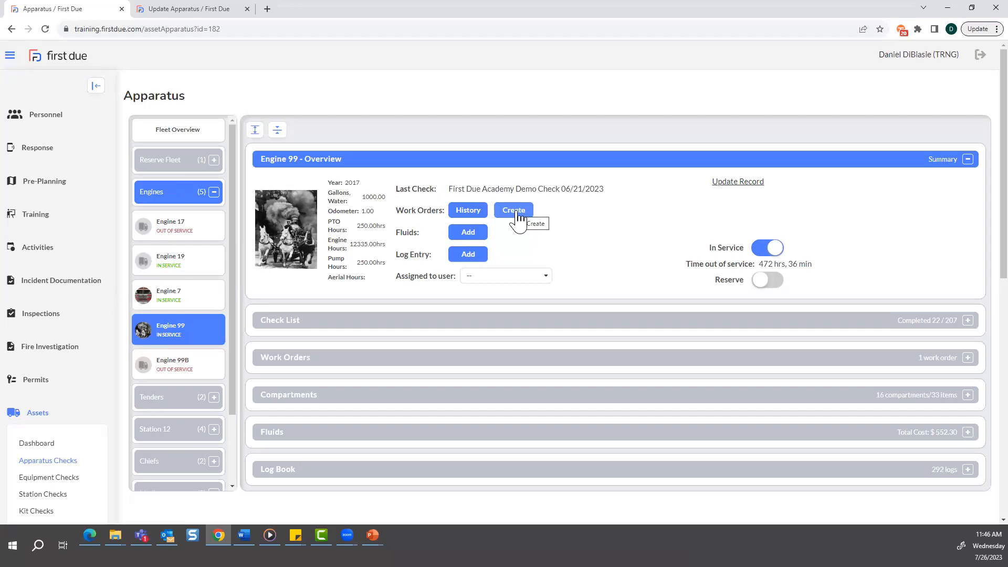
- Start a fluid entry for Engine 99, fill in the suggested location address and choose Diesel as the fluid type
left_click(468, 234)
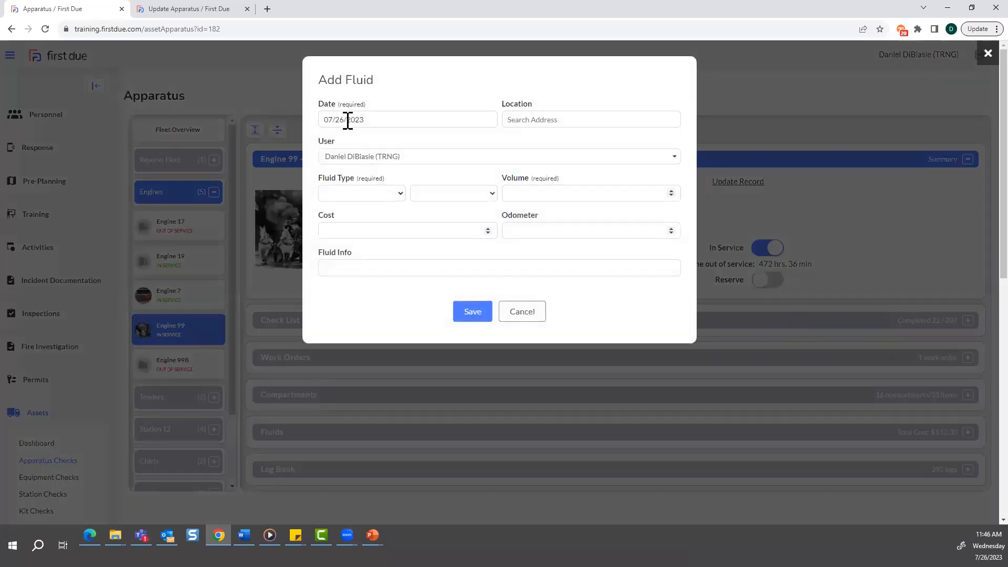
left_click(534, 120)
type("123 m")
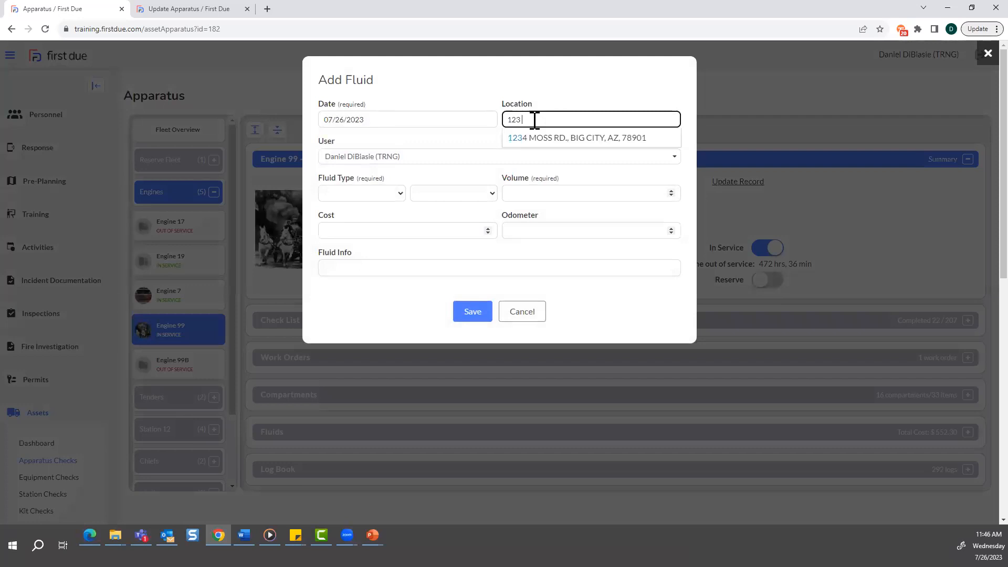
left_click(564, 148)
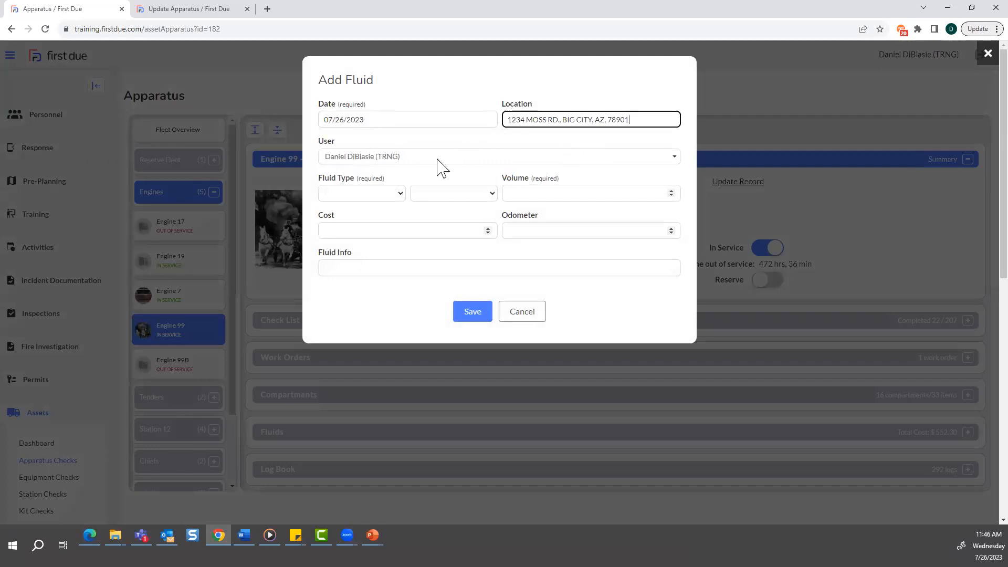
left_click(352, 194)
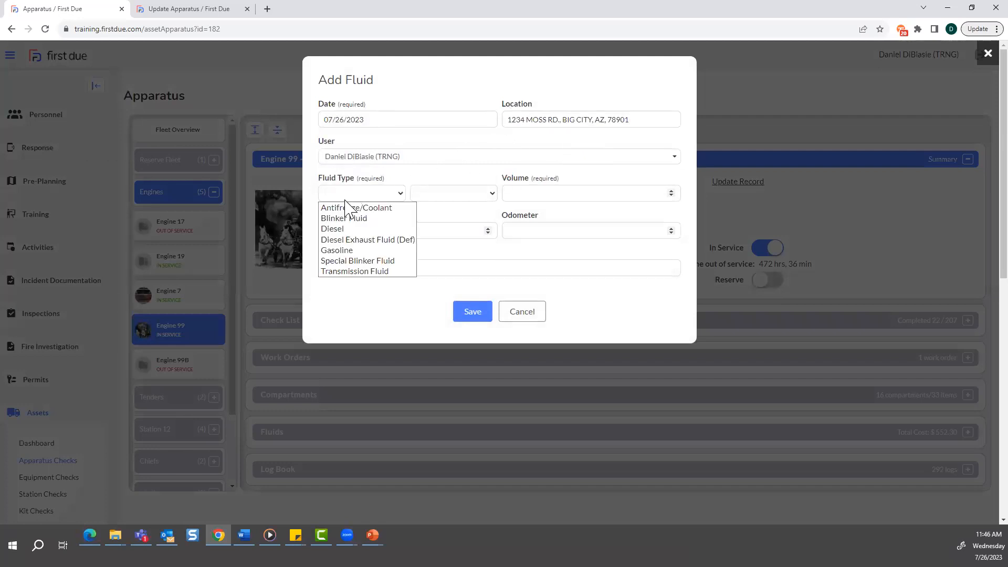
left_click(348, 229)
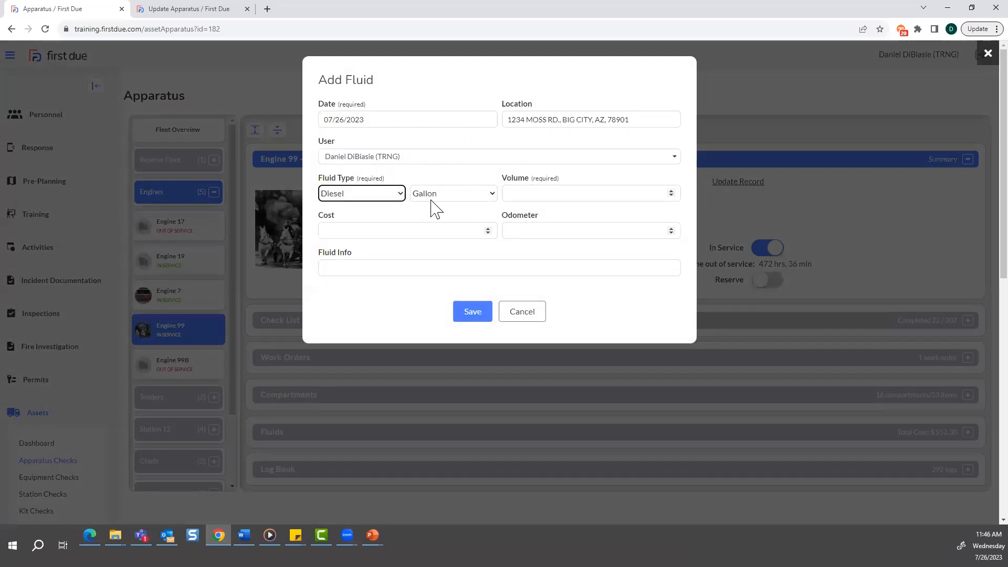
- Enter volume 15, cost 85.00, odometer 250 and fluid info "Fueled prior to shift change", and save the fluid entry
left_click(526, 198)
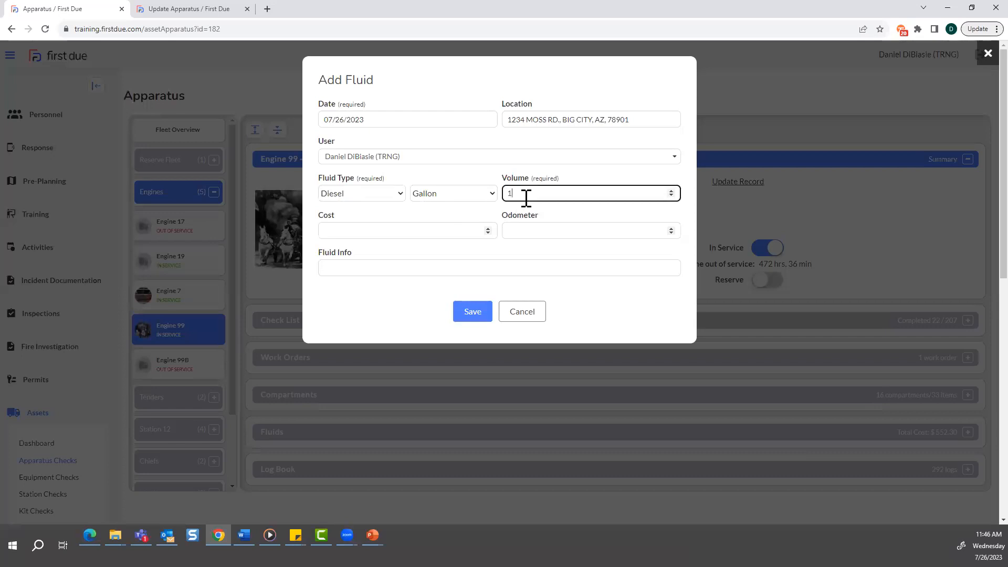
left_click(432, 232)
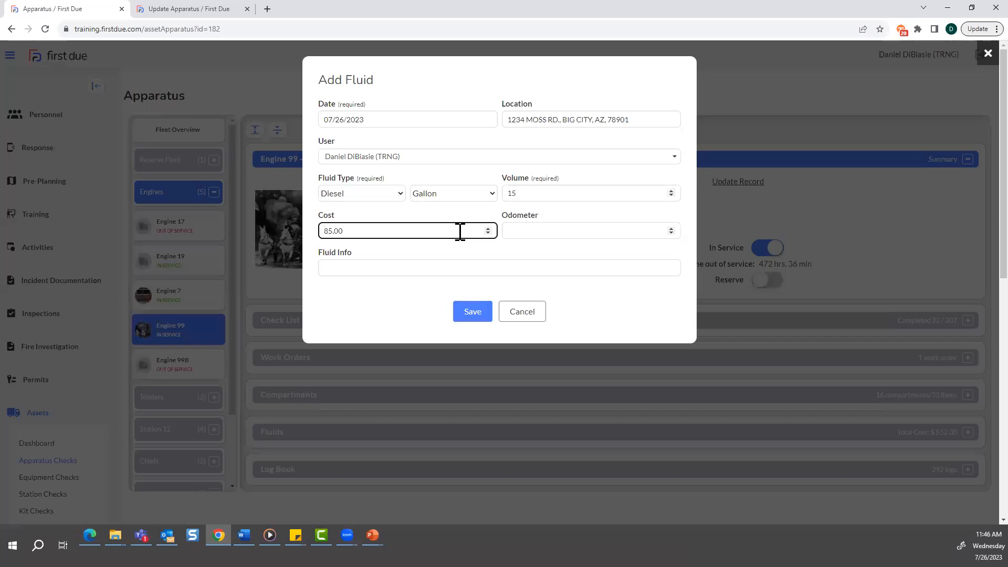
left_click(543, 231)
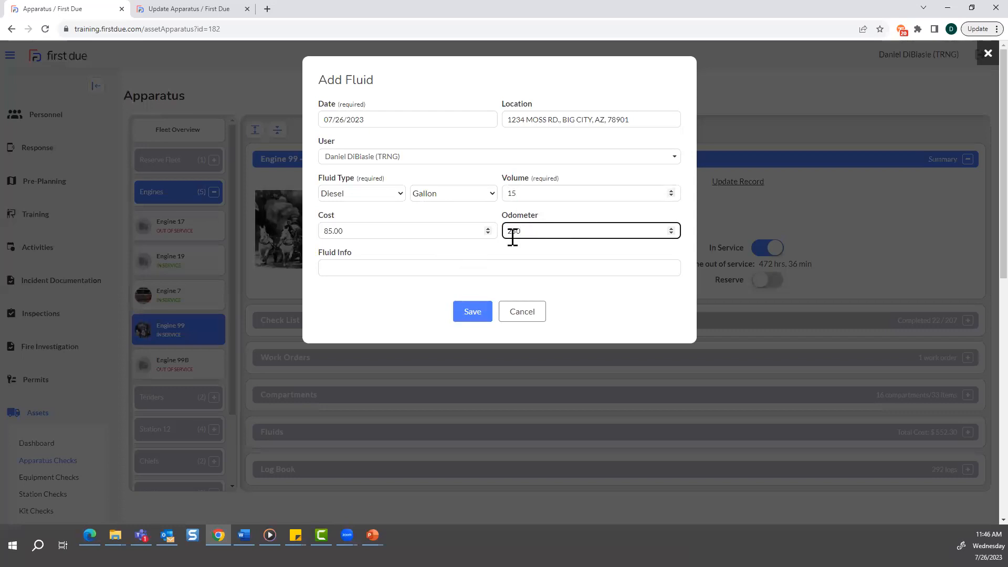
left_click(386, 268)
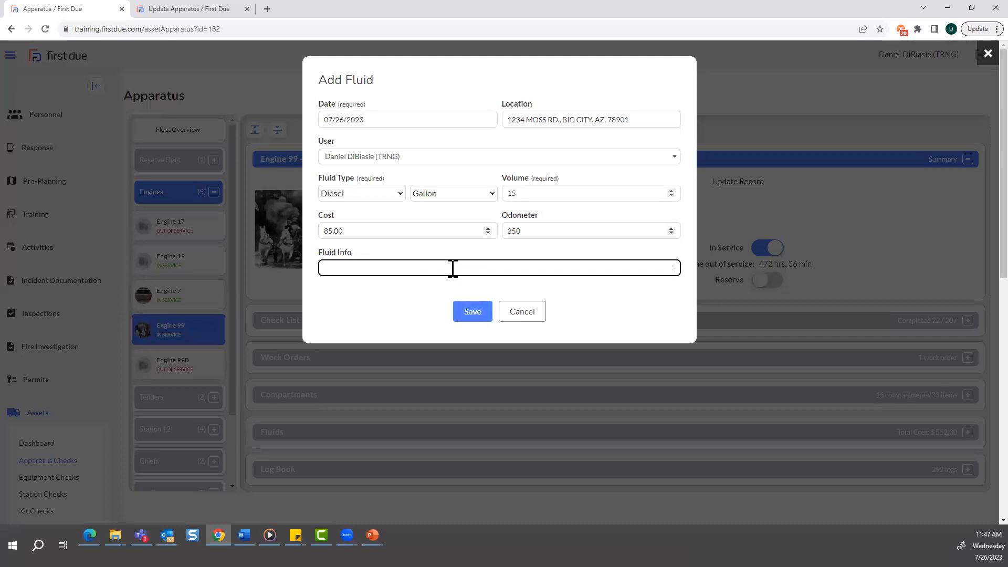
type("Fueled prior to shift change")
left_click(474, 312)
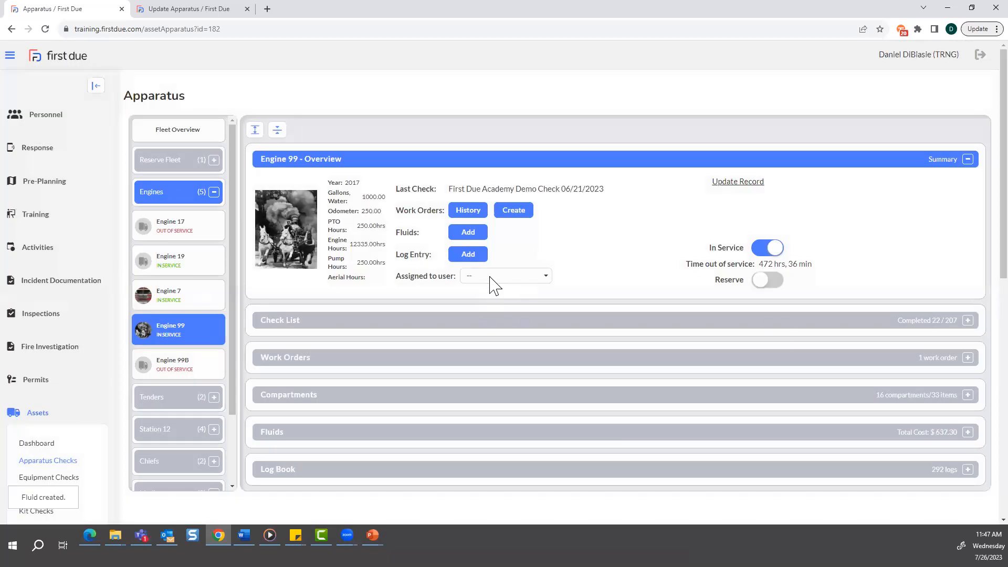
- Review the new entry in Engine 99's fluids records and check the odometer reading in the overview
left_click(968, 432)
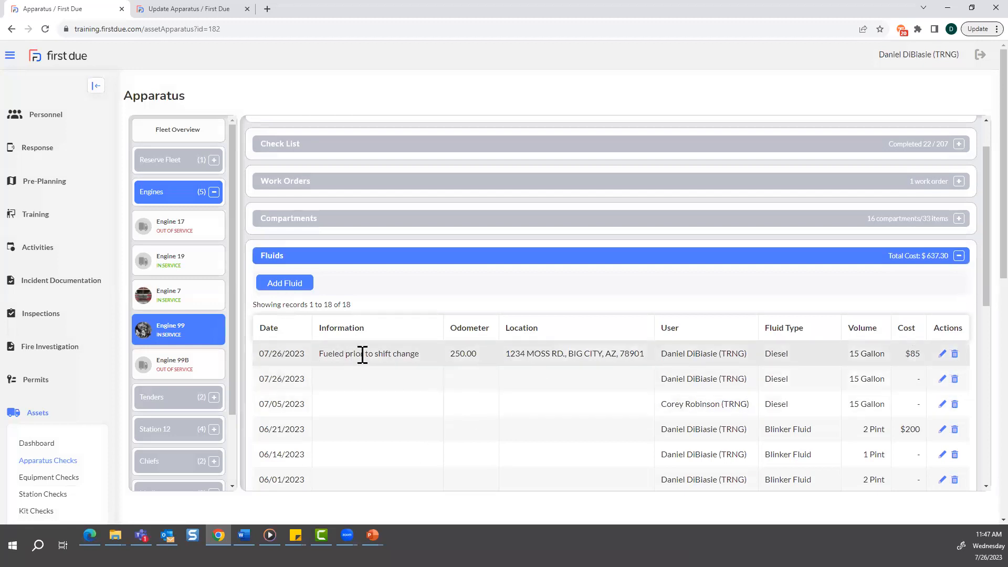
scroll(551, 378, "up", 1)
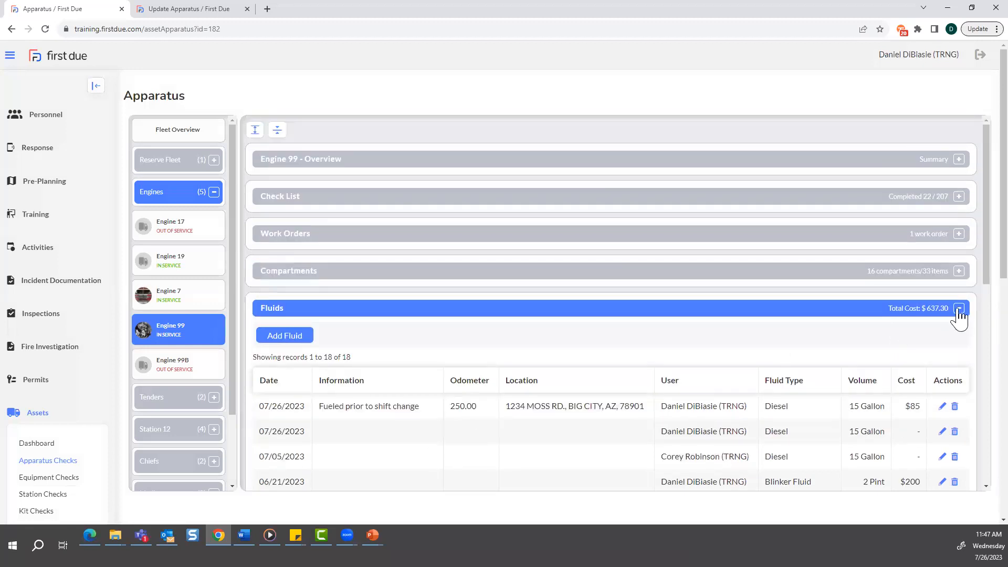
left_click(959, 311)
left_click(973, 159)
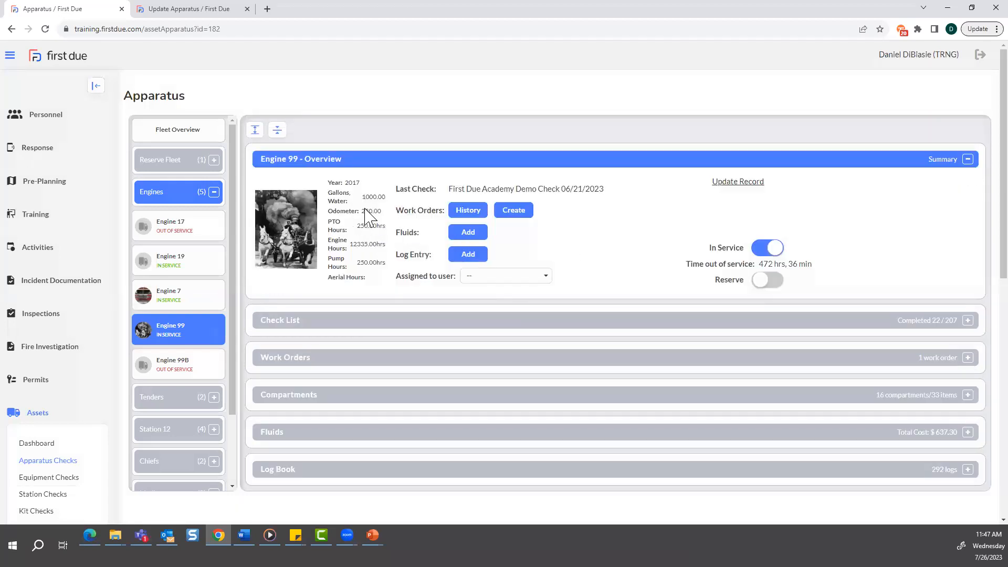
left_click_drag(361, 211, 384, 217)
- Add and save a log entry for Engine 99 with the summary "Apparatus was washed and waxed"
left_click(469, 255)
left_click(342, 125)
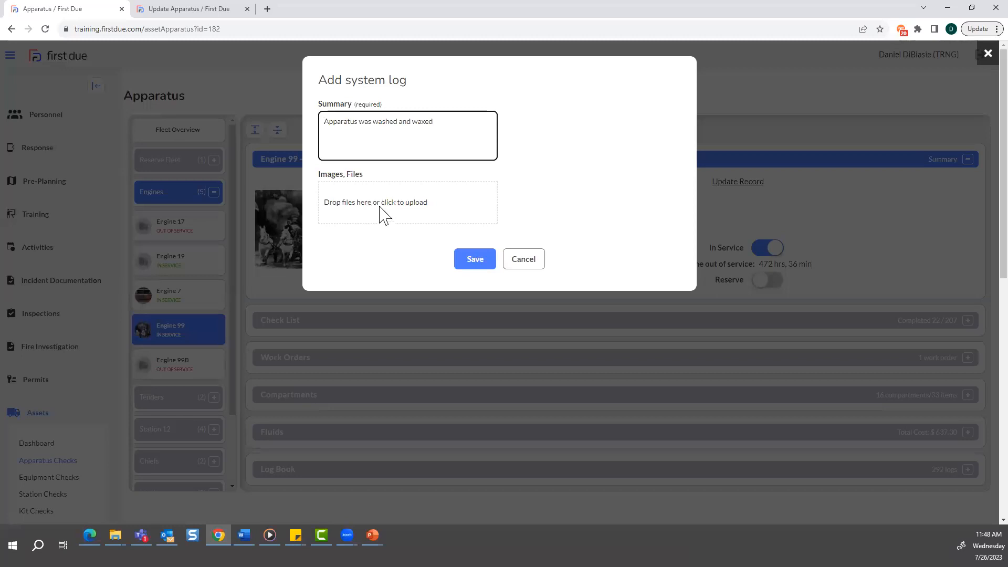
left_click(476, 261)
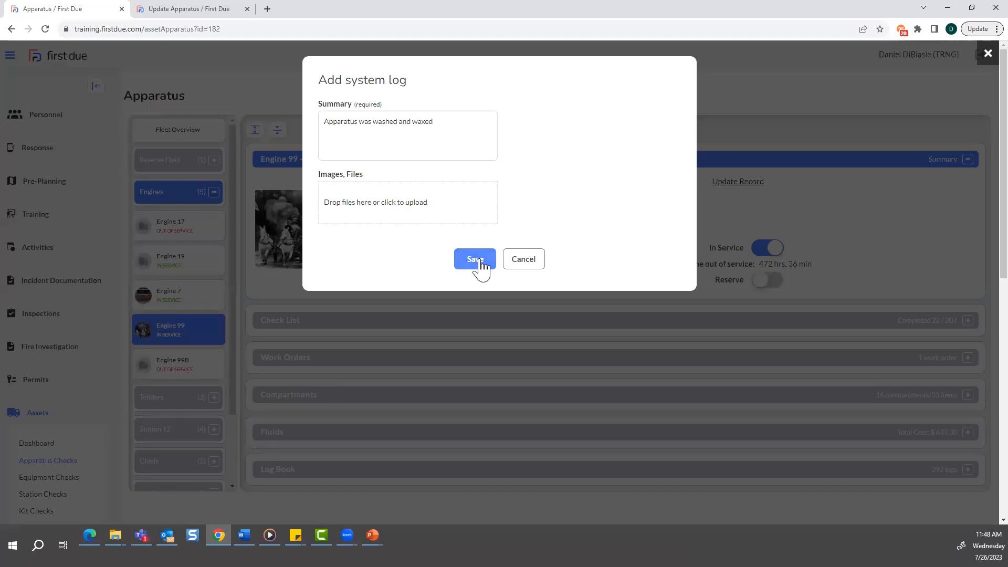
- Review the latest entry in Engine 99's log book and return to its overview
scroll(861, 415, "down", 2)
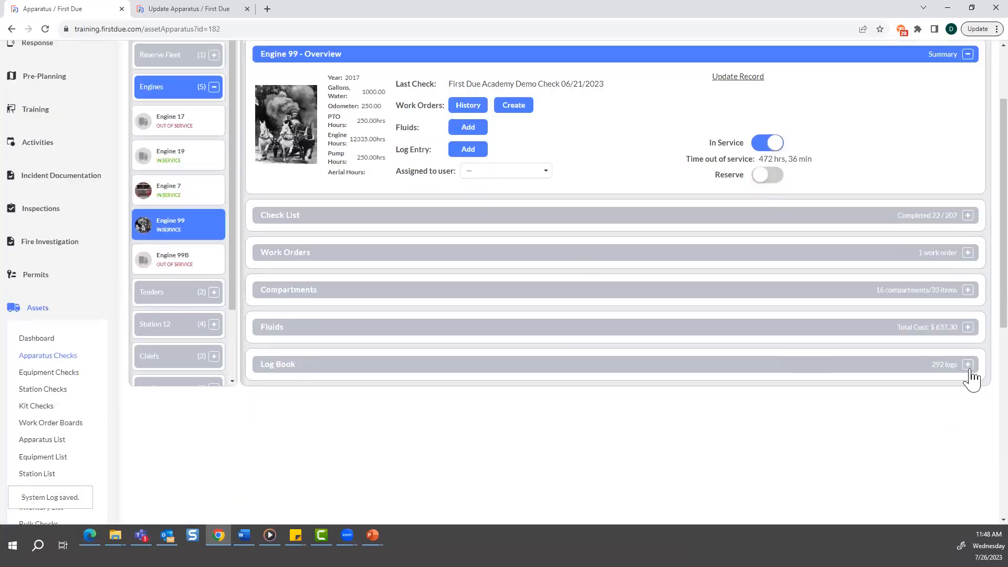
left_click(967, 366)
scroll(393, 346, "down", 1)
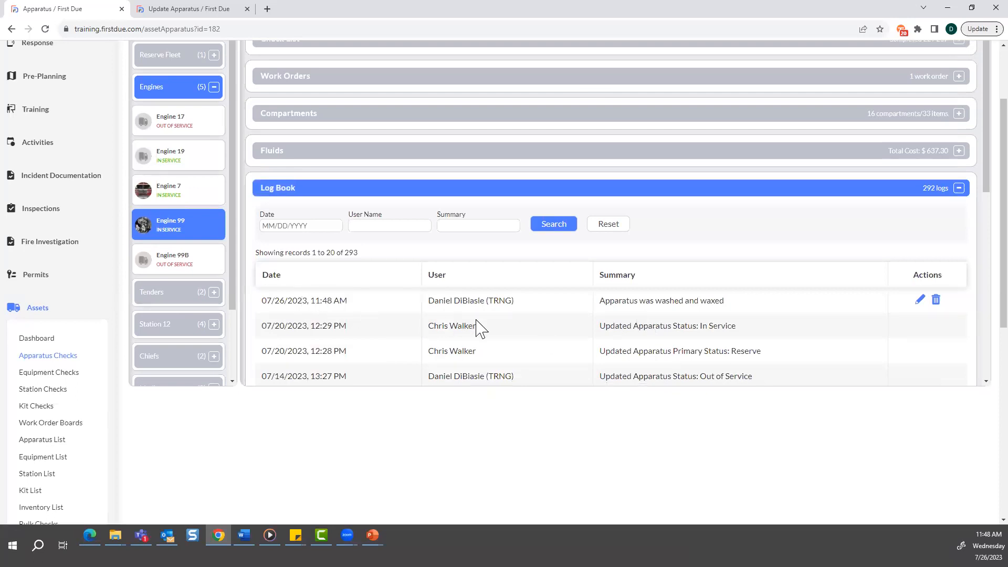
scroll(753, 388, "up", 1)
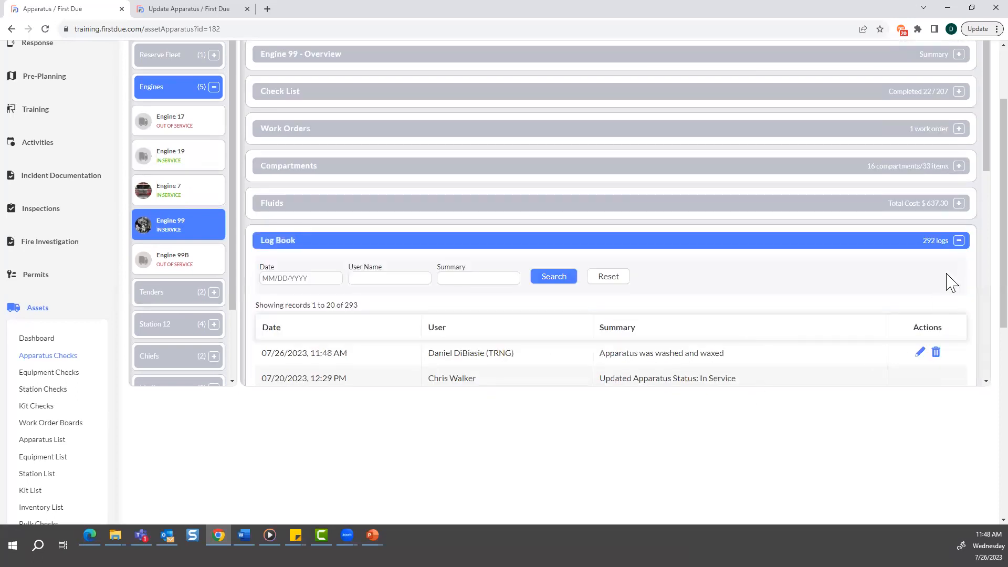
scroll(980, 265, "up", 2)
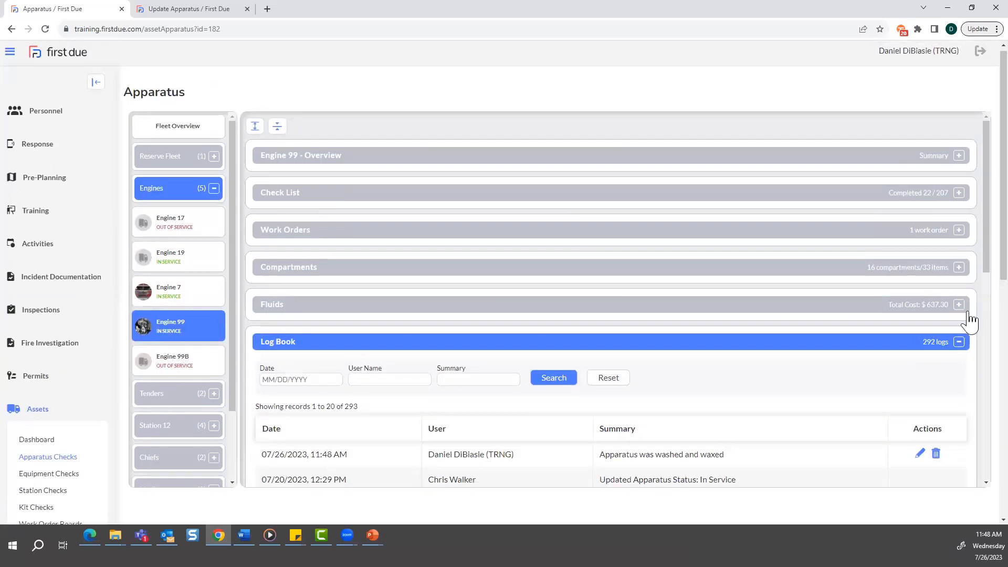
left_click(958, 156)
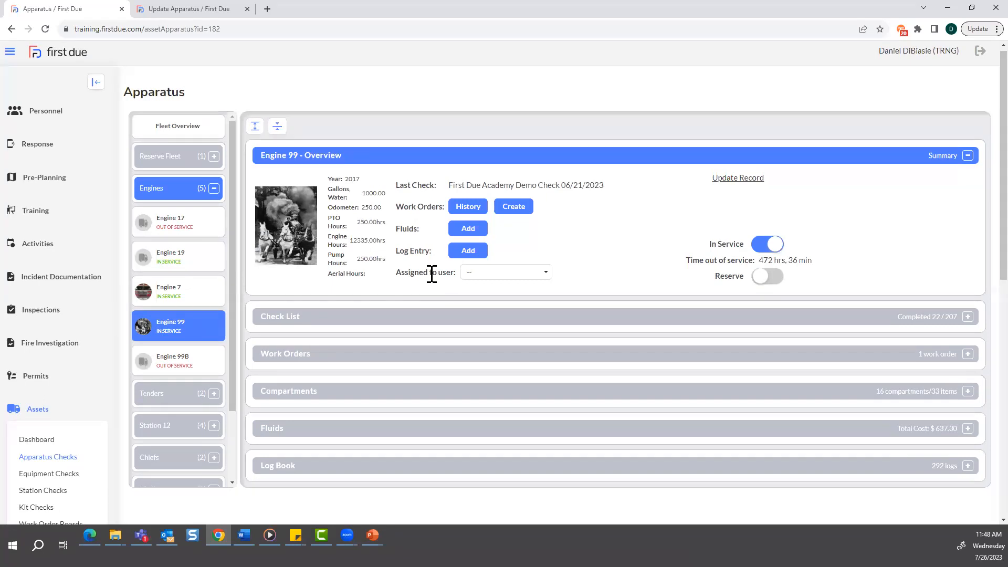
- Go to Equipment Checks and open Boots 111 from the Turnout Boots group
left_click(50, 474)
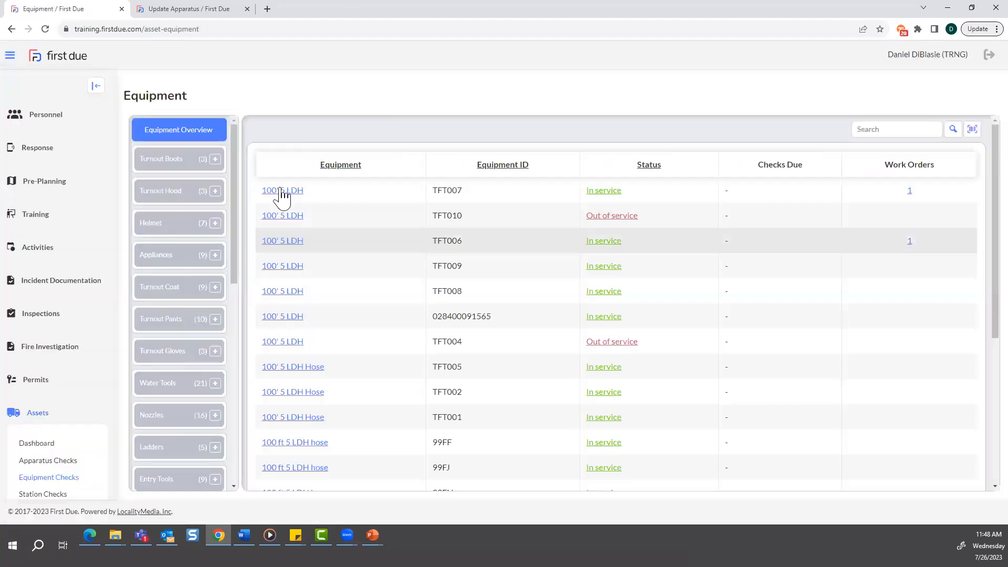
left_click(216, 161)
left_click(173, 197)
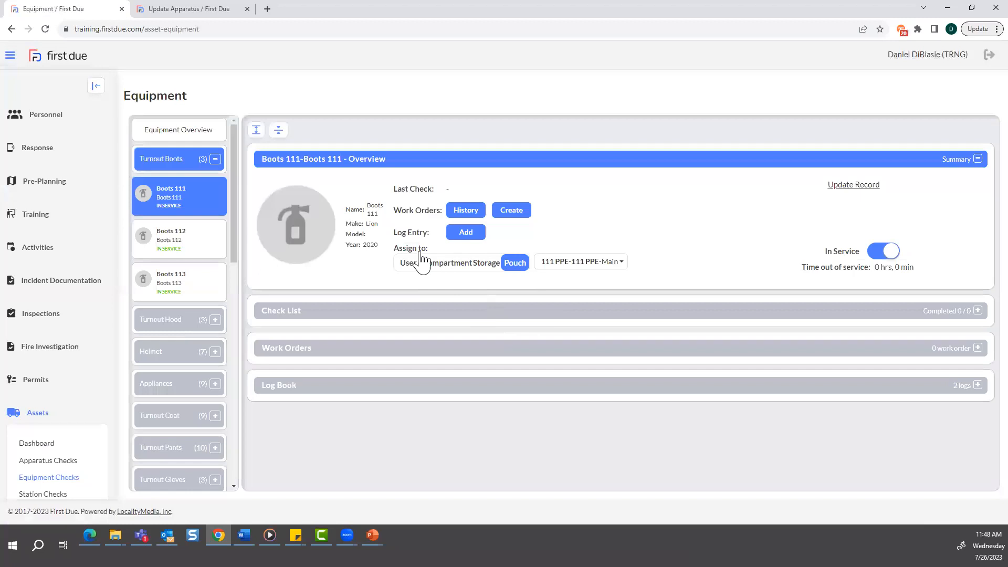
- Examine the user, compartment, storage and pouch assignment options for Boots 111, including the list of available pouches
left_click(407, 264)
left_click(451, 268)
left_click(487, 268)
left_click(620, 263)
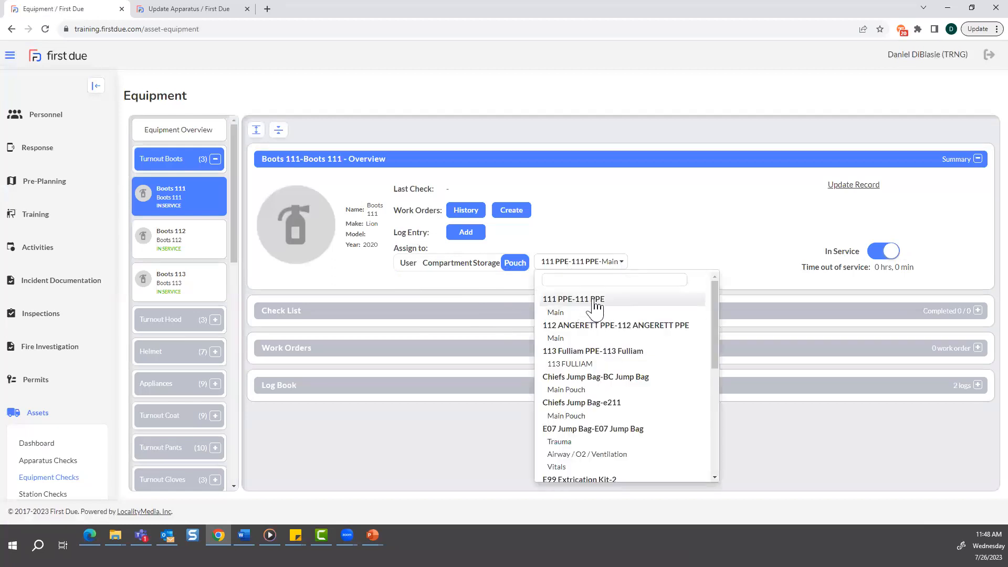
left_click(688, 255)
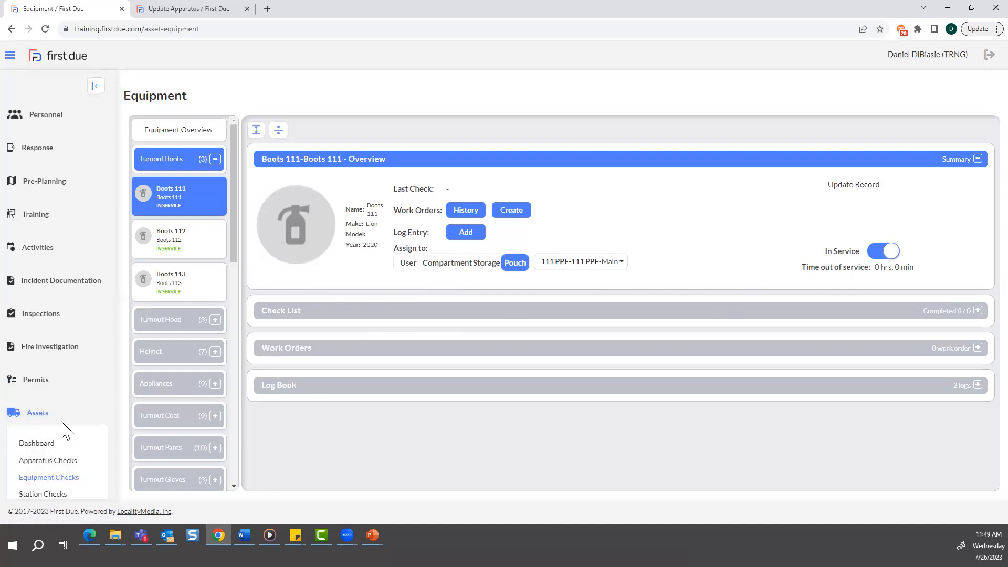
- Go to Apparatus Checks, open Engine 19 from the Engines group and view its user assignment choices, leaving it unassigned
left_click(58, 461)
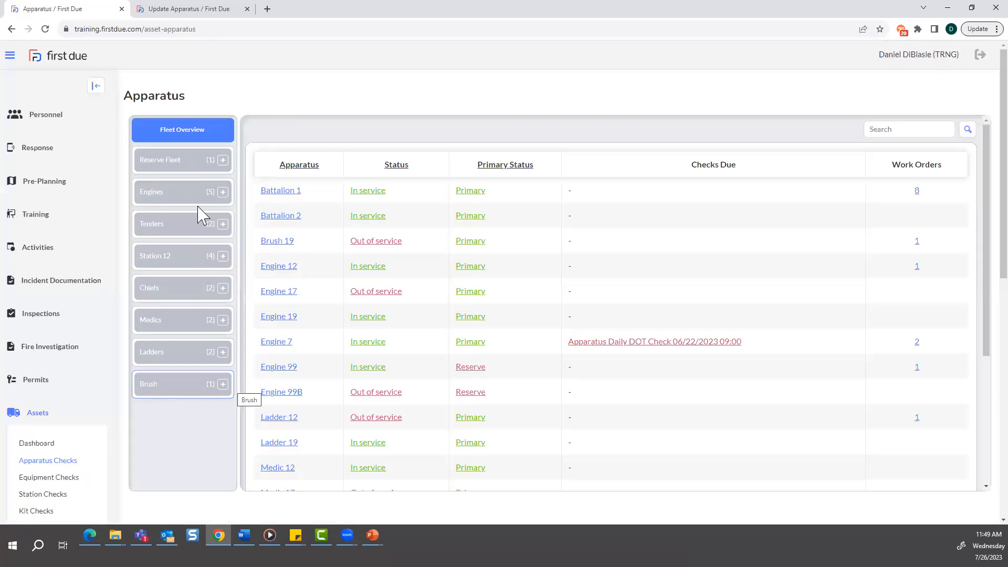
left_click(223, 192)
left_click(205, 265)
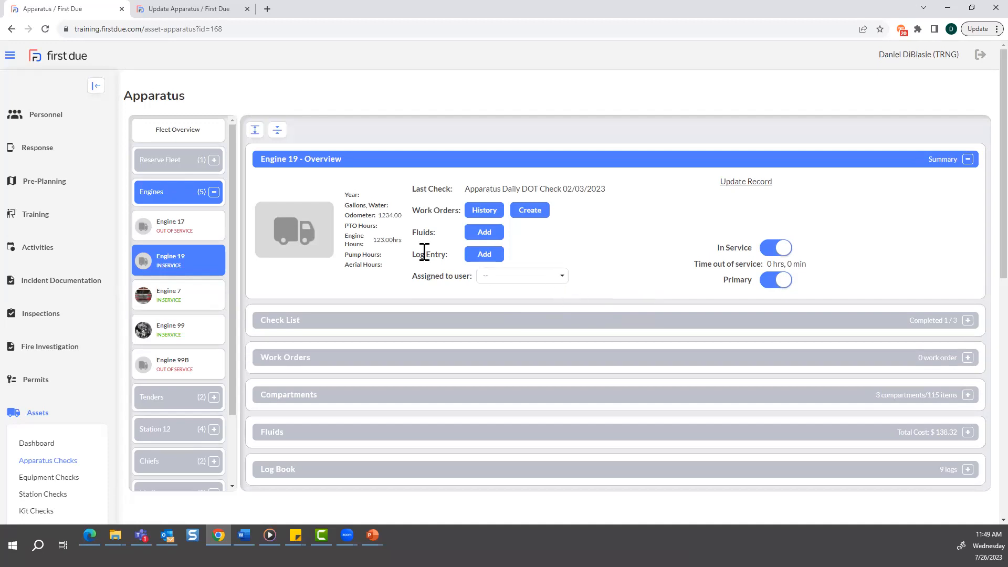
left_click(546, 277)
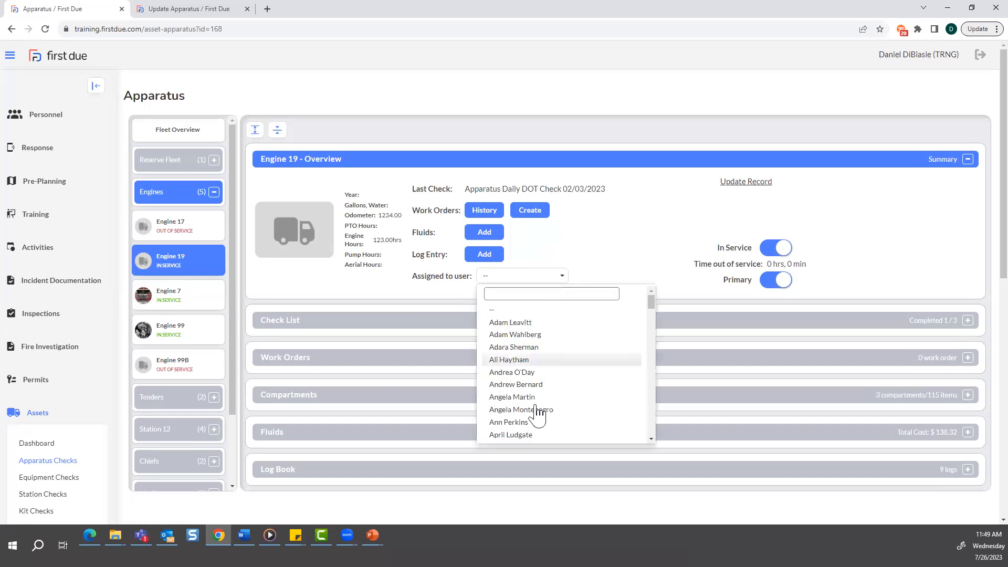
left_click(524, 310)
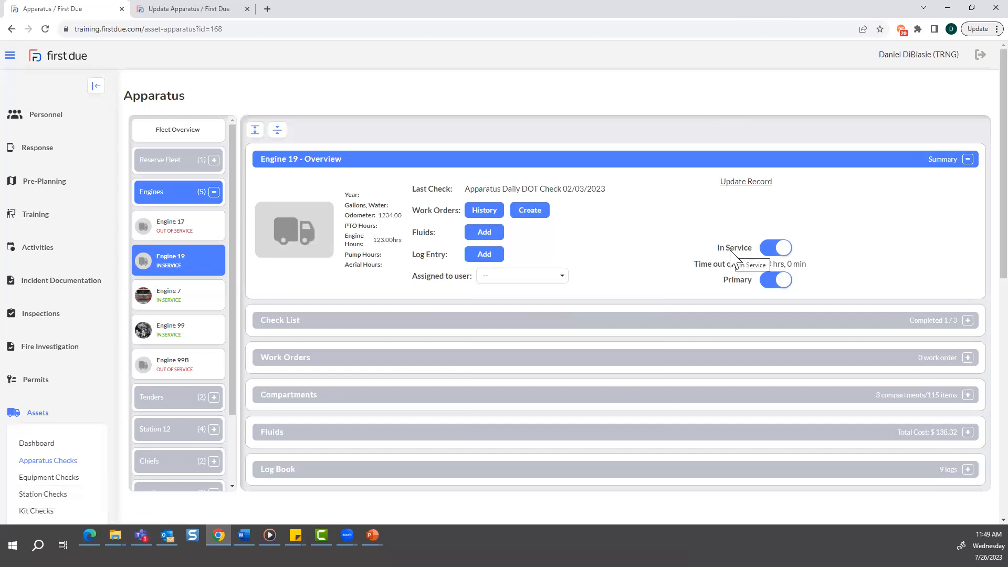
- Mark Engine 19 out of service and put it back in service, updating only the status each time
left_click(787, 252)
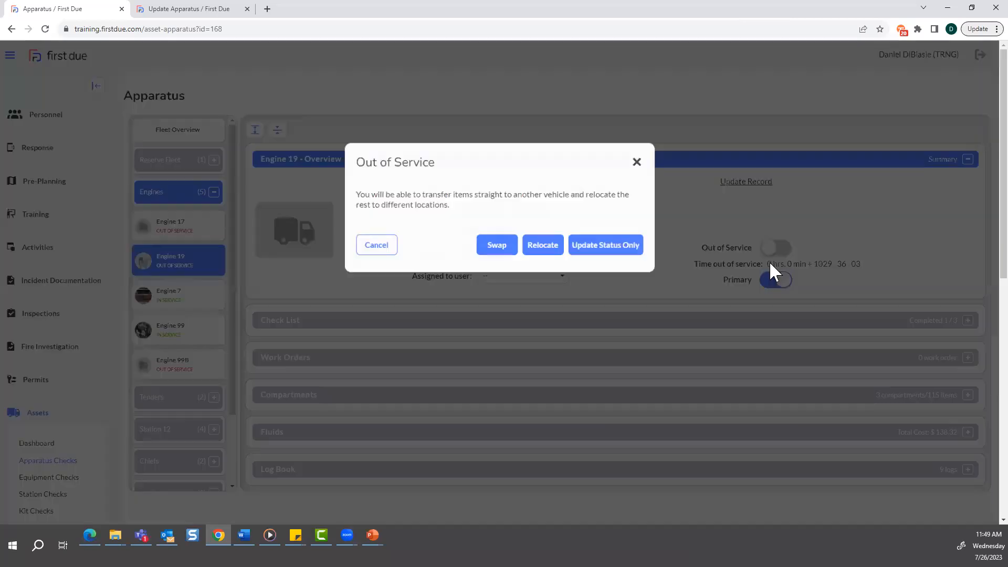
left_click(613, 253)
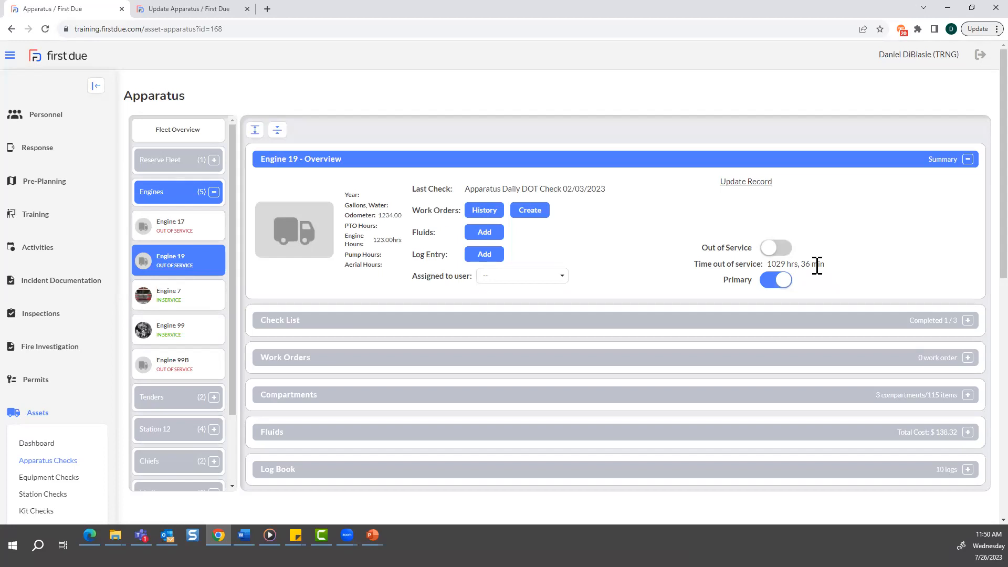
left_click(775, 248)
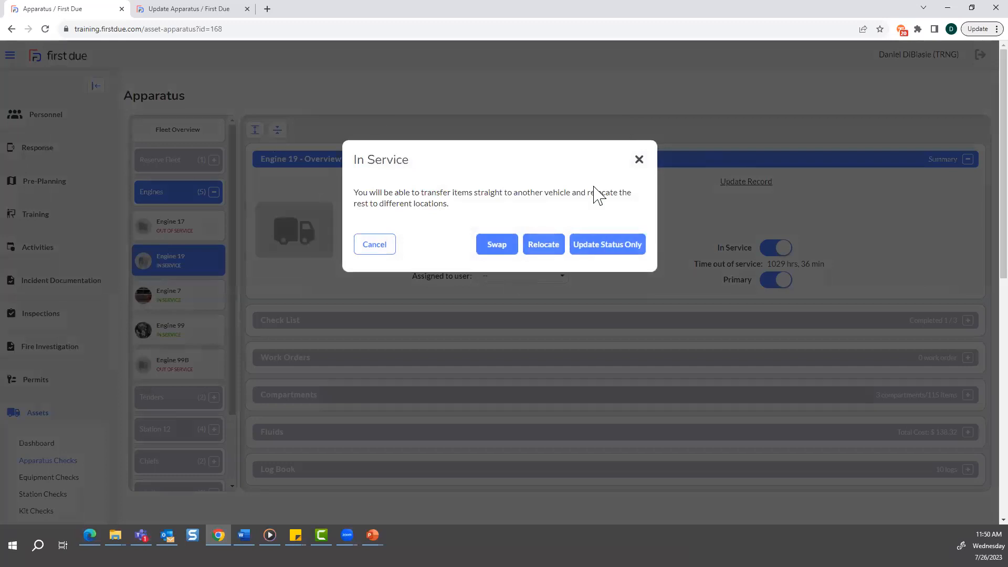
left_click(644, 252)
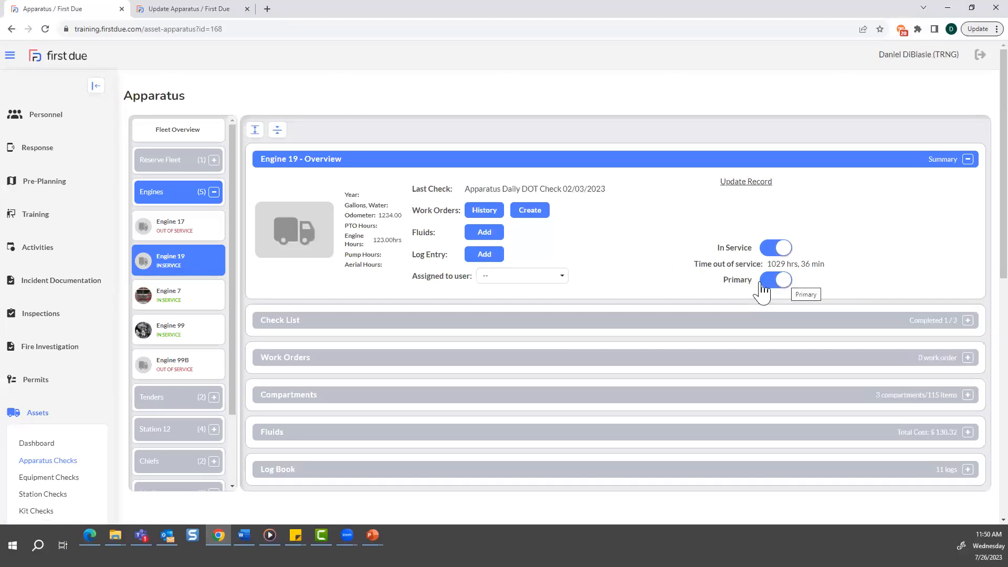
- Switch Engine 19's primary status to Reserve and back to Primary
left_click(786, 286)
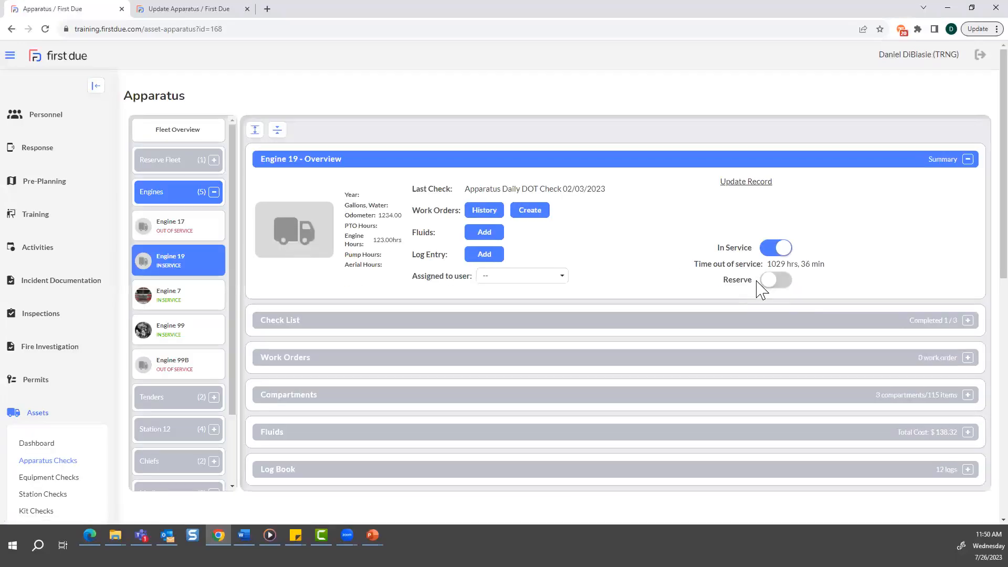
left_click(771, 284)
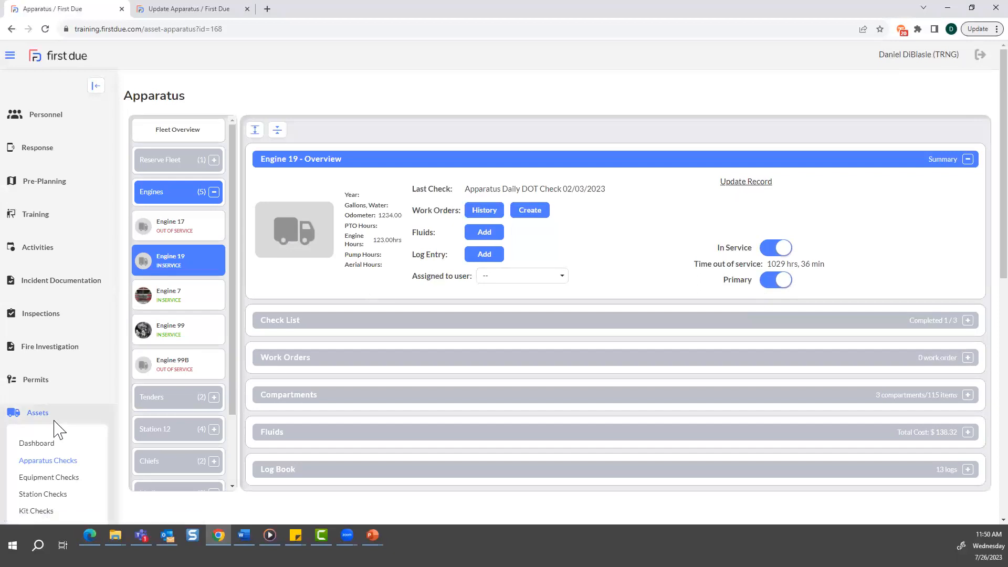
scroll(45, 415, "down", 3)
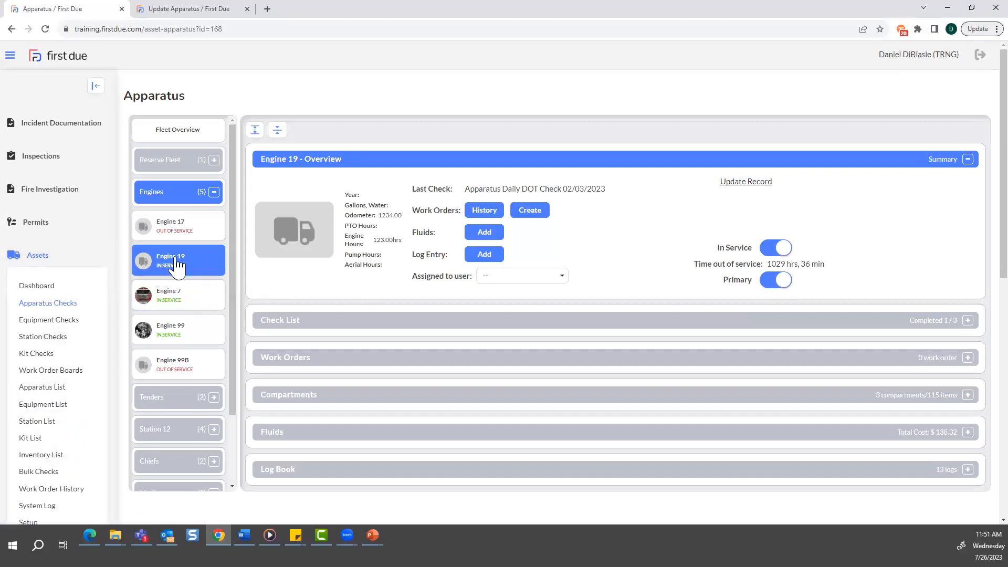
- Open Engine 19's record for updating and examine its apparatus information fields, including the Primary NFIRS Use choices, keeping Suppression
left_click(745, 182)
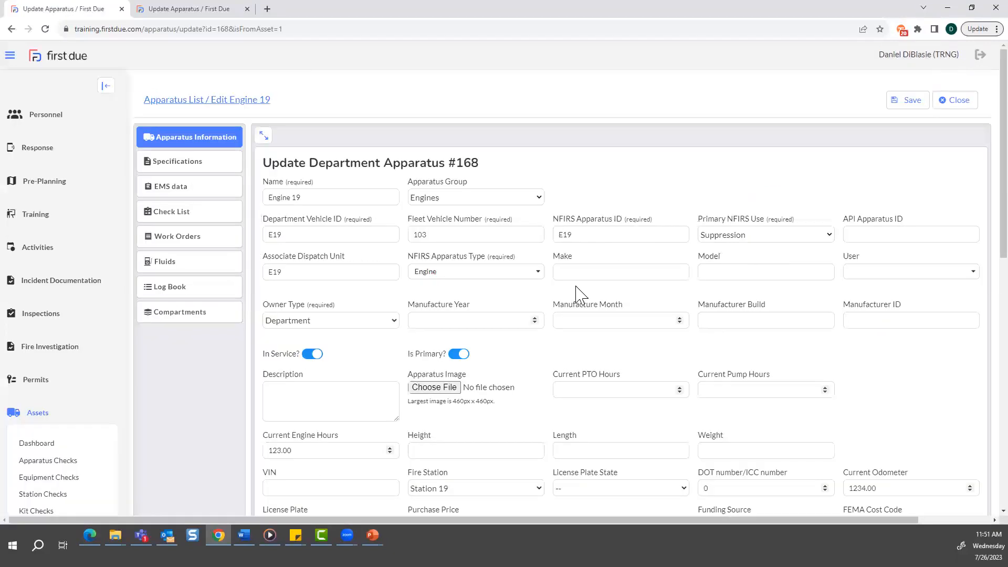
scroll(394, 170, "down", 1)
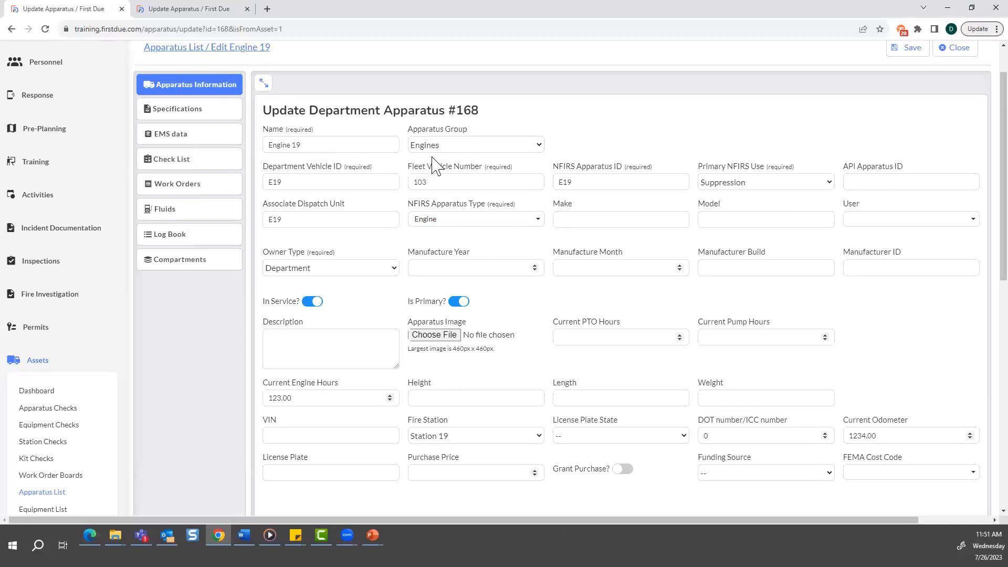
scroll(614, 383, "down", 1)
scroll(615, 382, "down", 2)
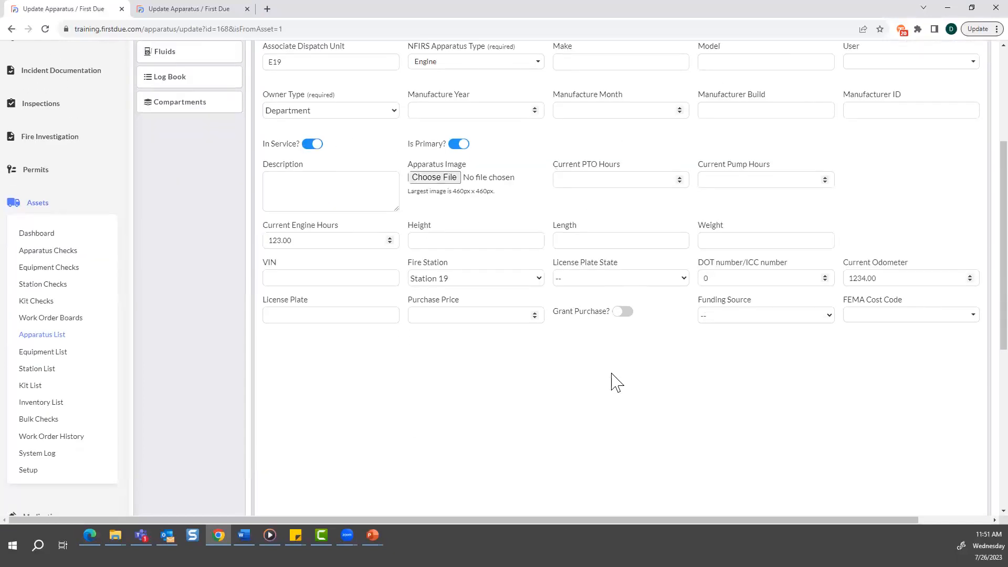
scroll(612, 383, "up", 2)
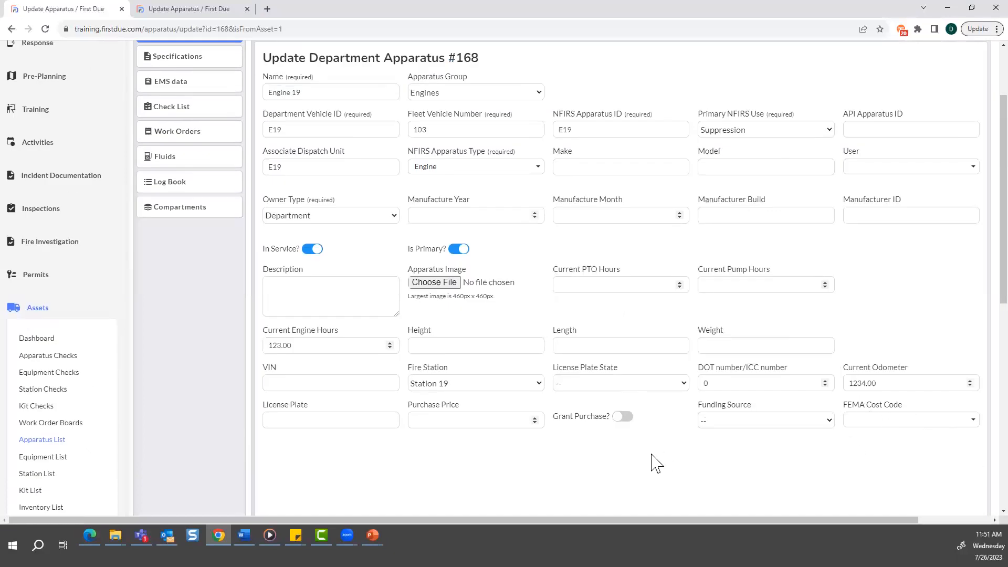
scroll(615, 462, "up", 1)
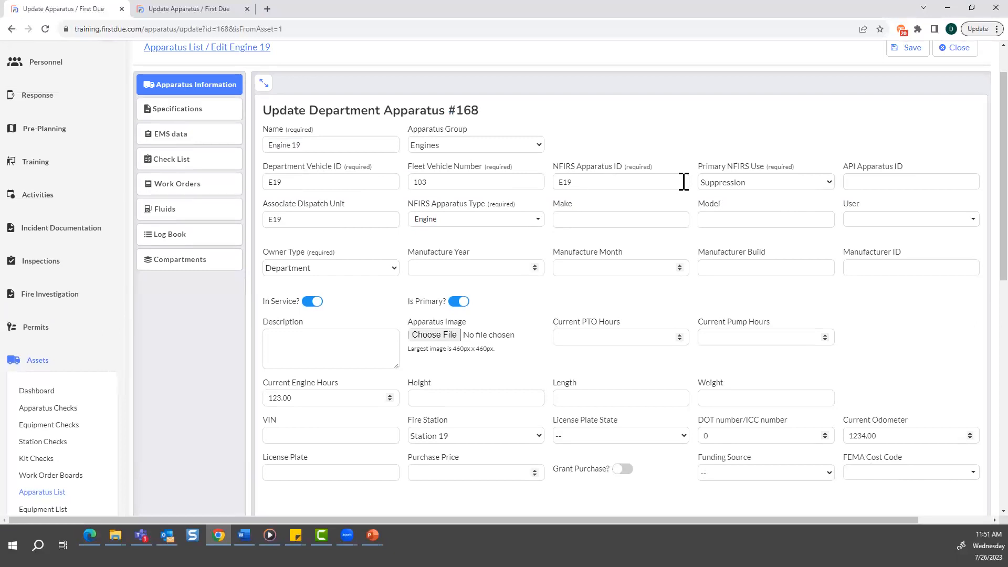
left_click(752, 182)
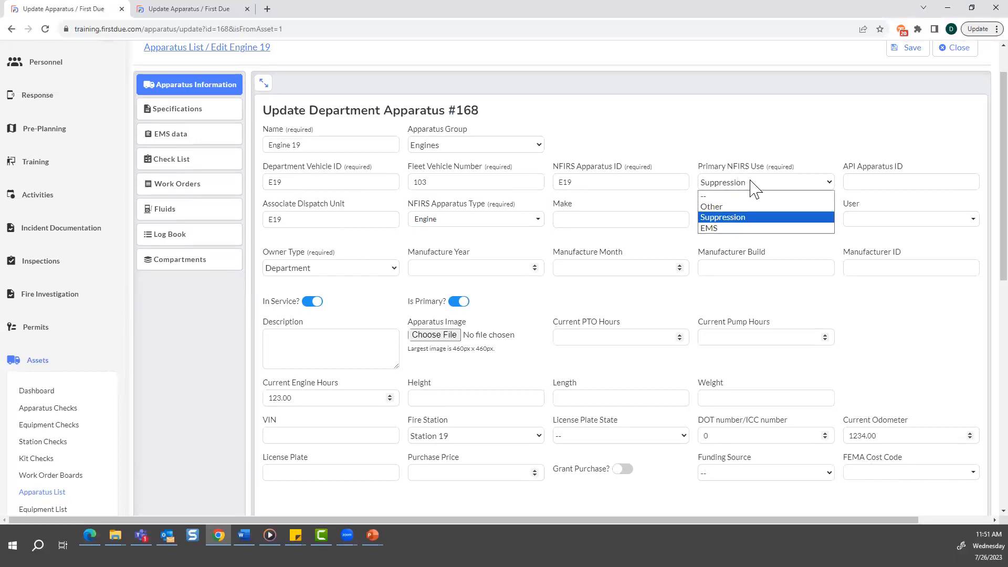
left_click(738, 217)
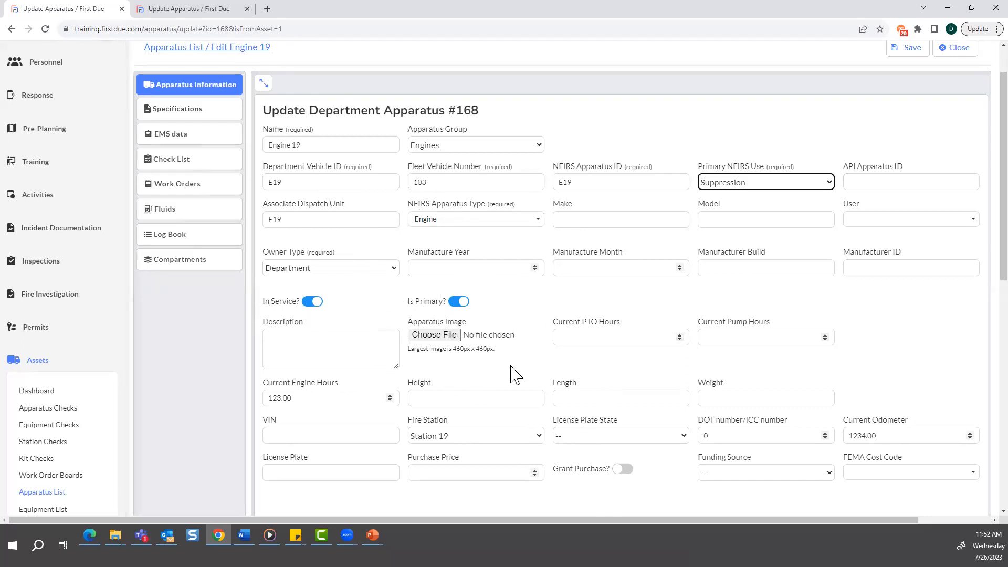
scroll(514, 375, "down", 1)
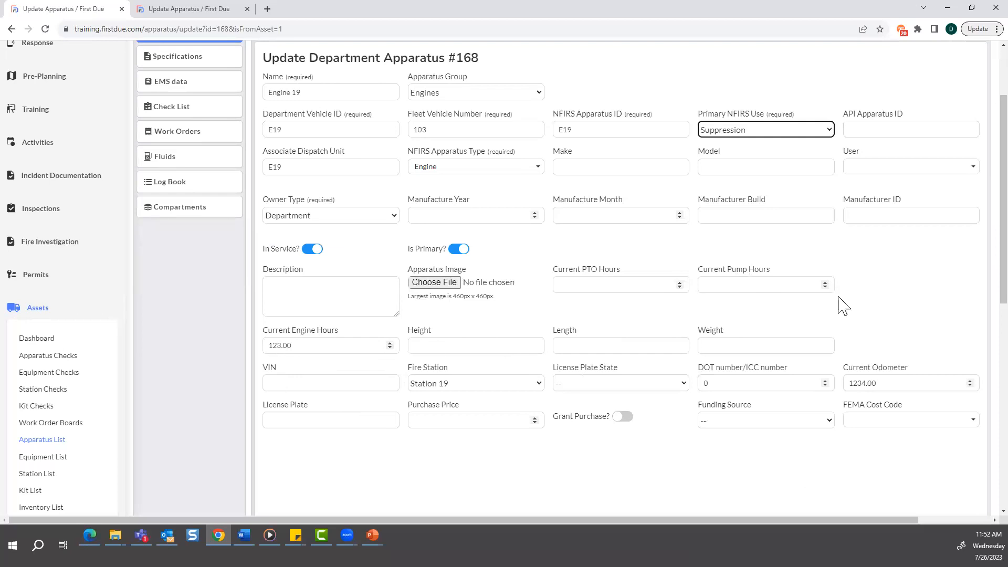
scroll(410, 441, "up", 1)
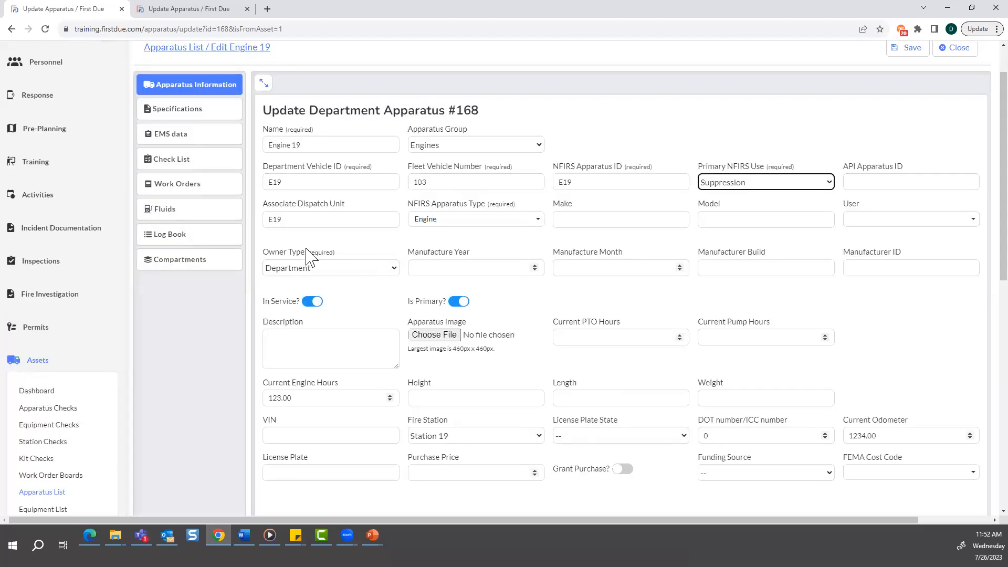
- Review Engine 19's specifications and EMS data, viewing the blank apparatus statistics and certification forms without saving anything
left_click(193, 109)
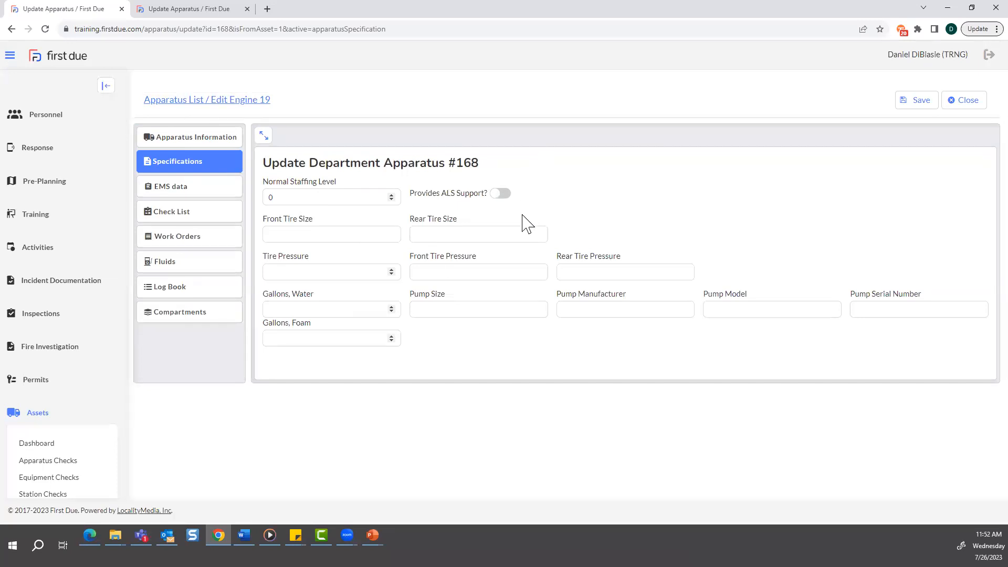
left_click(192, 195)
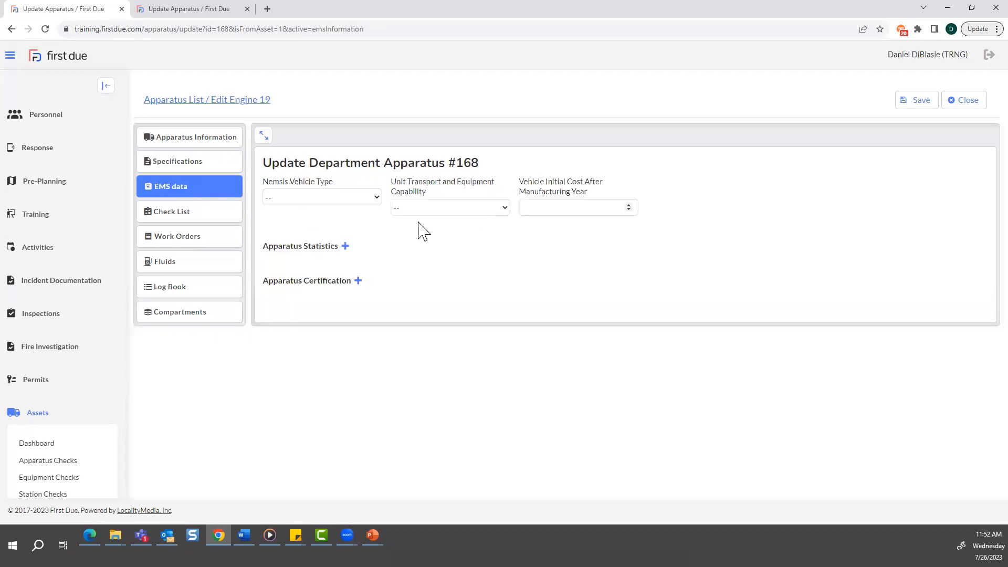
left_click(345, 247)
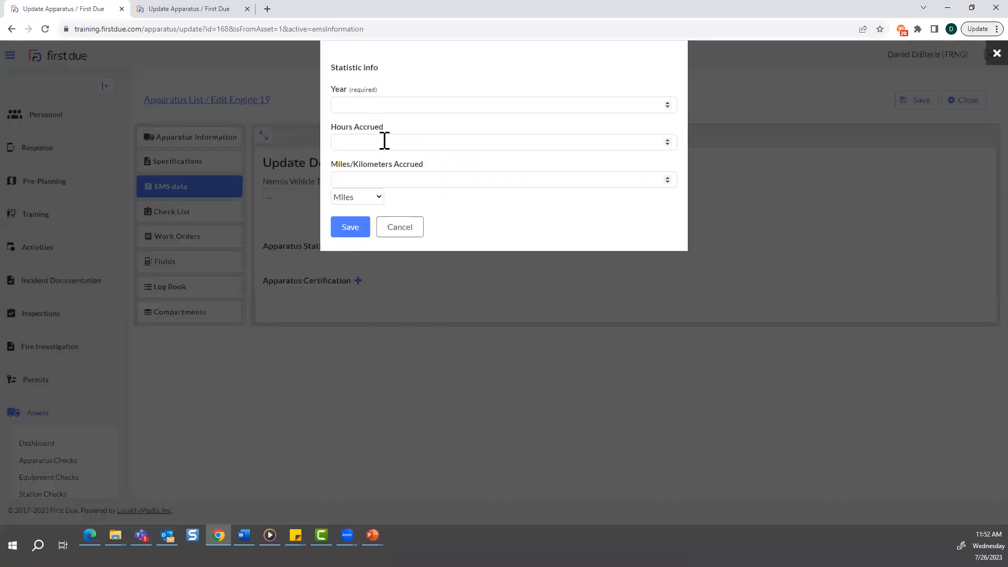
left_click(410, 231)
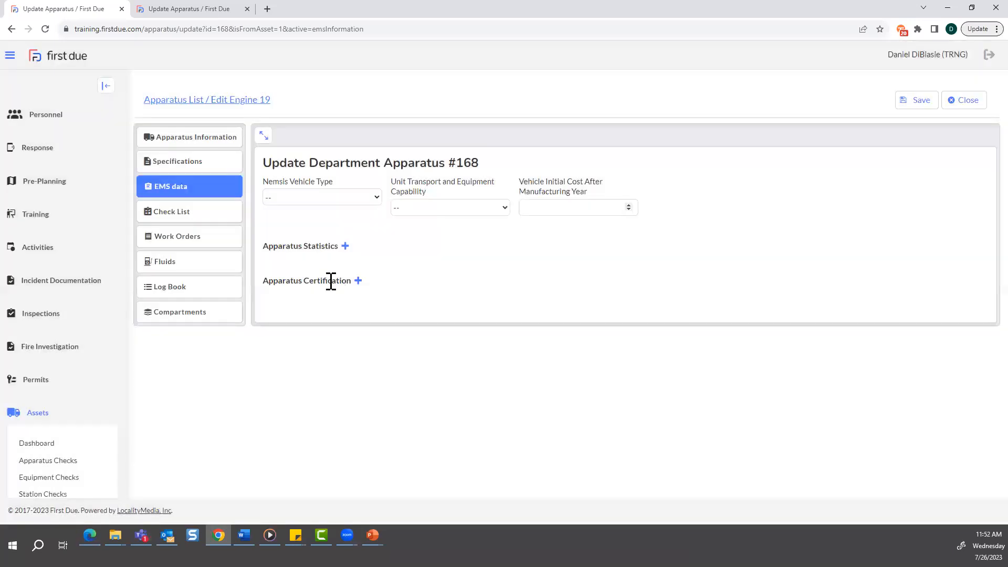
left_click(359, 281)
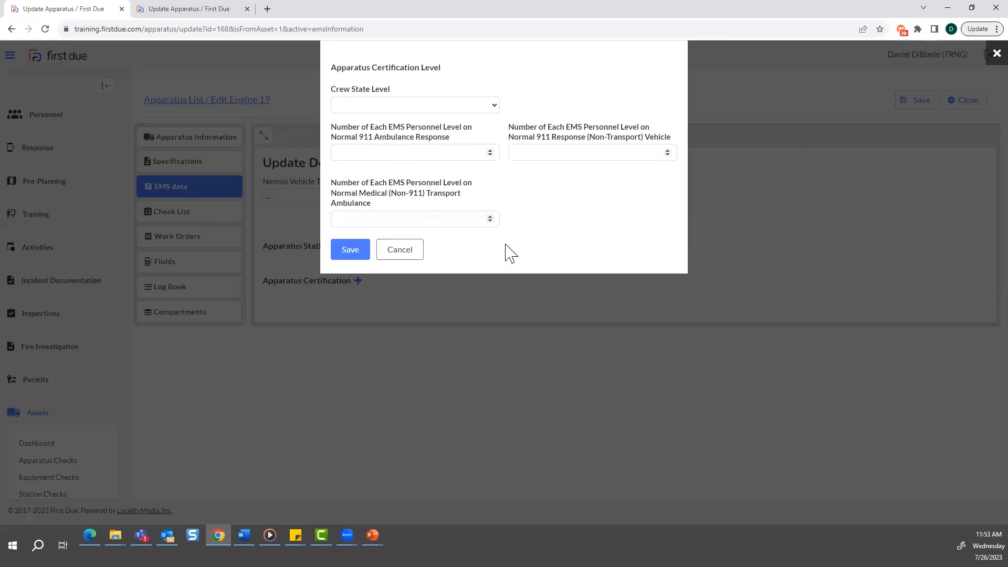
left_click(982, 54)
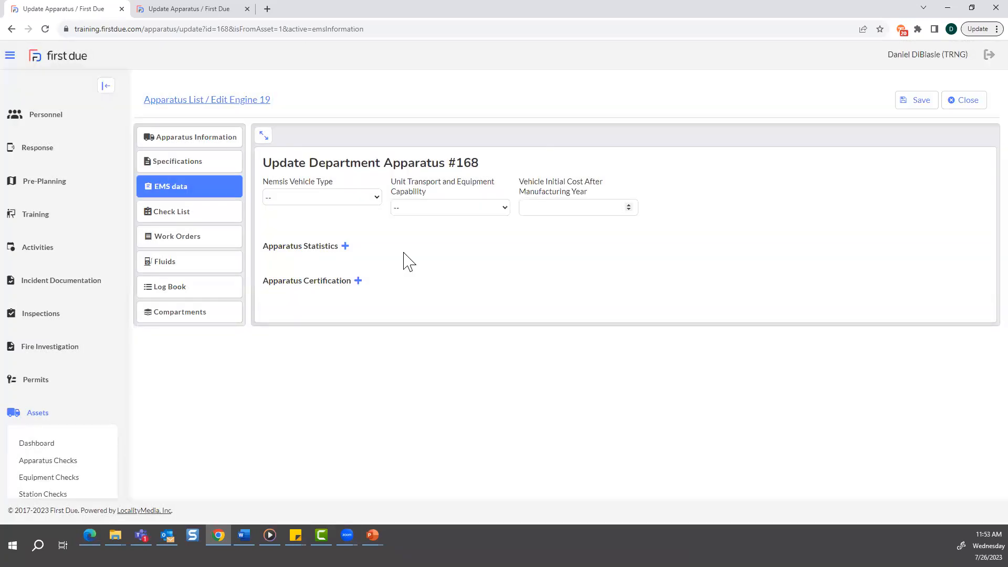
- Review Engine 19's checklists, work orders, fluids, log book and compartments in its record
left_click(183, 217)
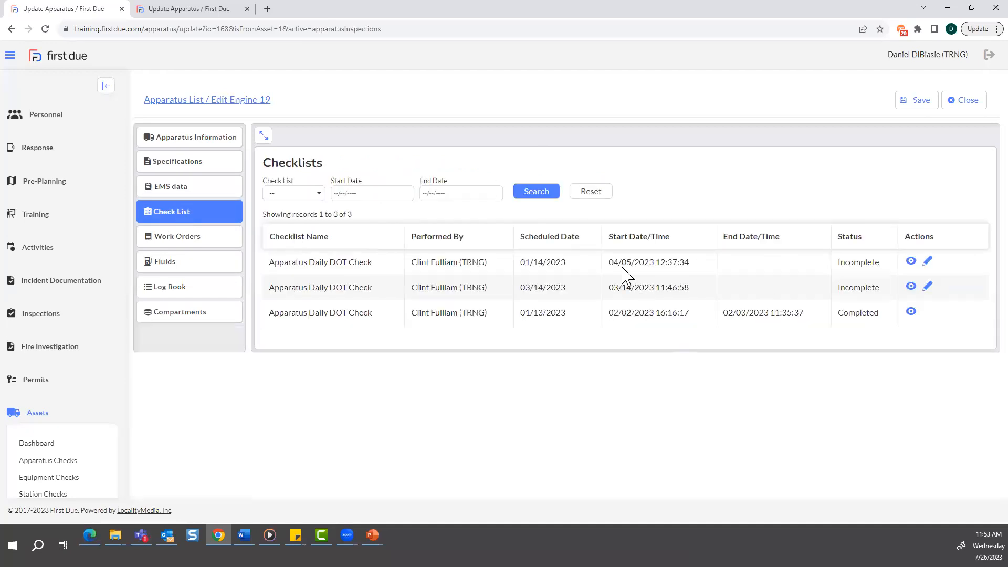
left_click(199, 240)
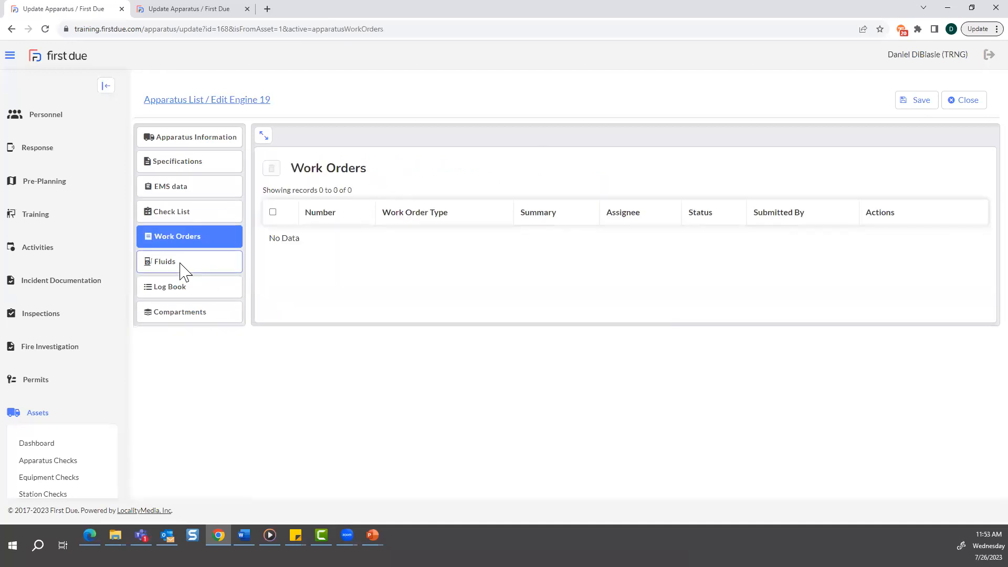
left_click(183, 268)
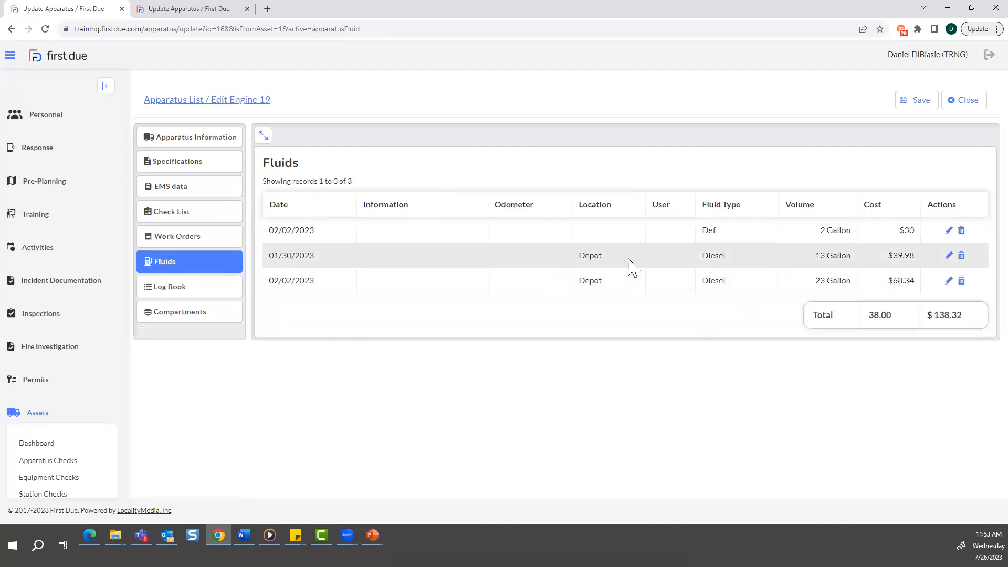
left_click(173, 287)
left_click(180, 319)
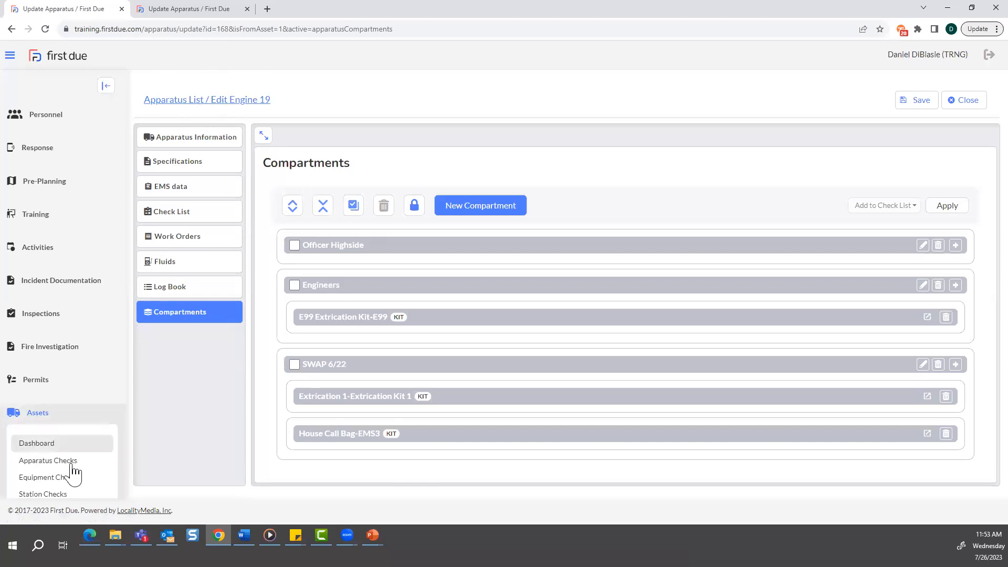
- Return to Apparatus Checks, open Engine 99 from the Engines group and expand its Check List section
left_click(52, 459)
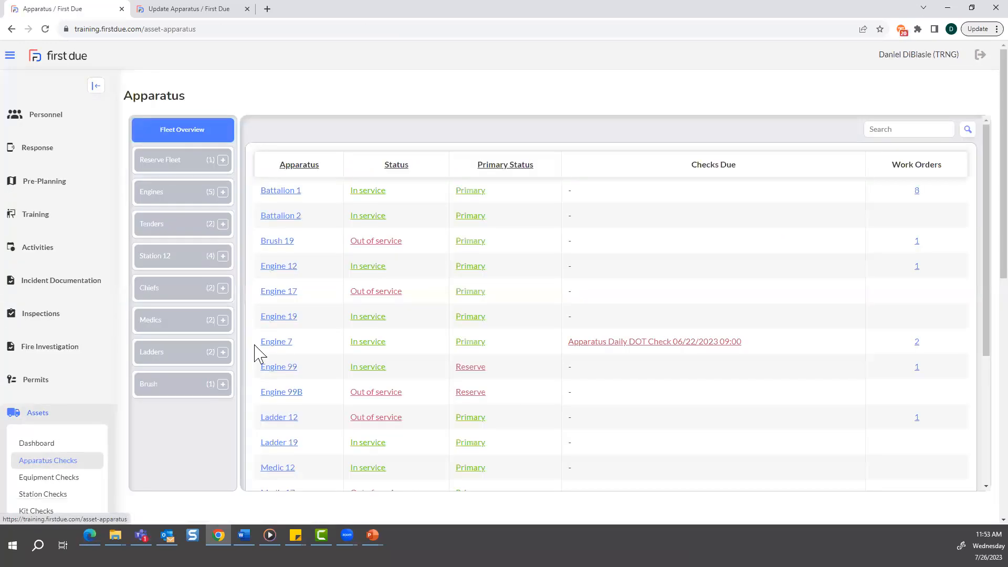
left_click(223, 192)
left_click(178, 332)
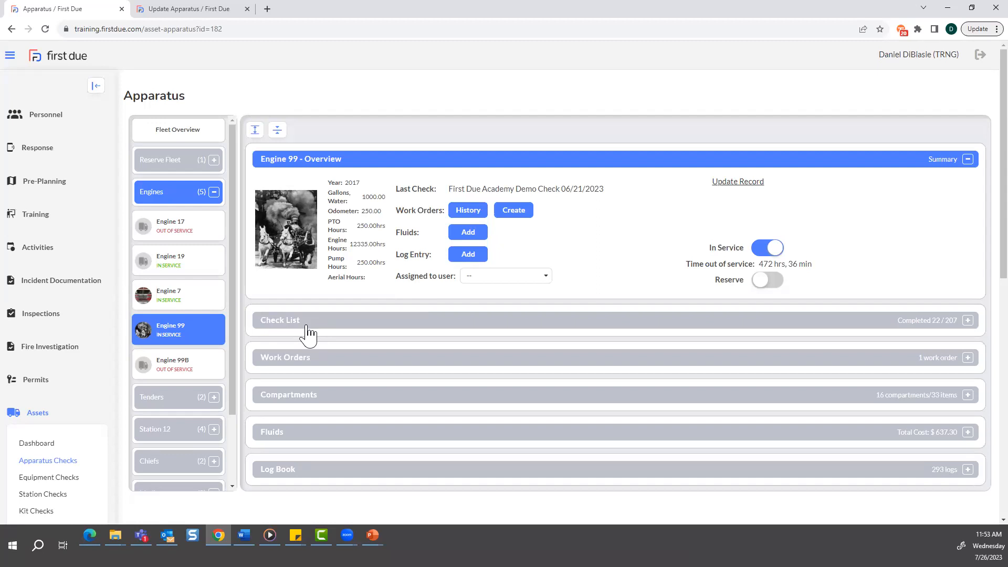
left_click(967, 320)
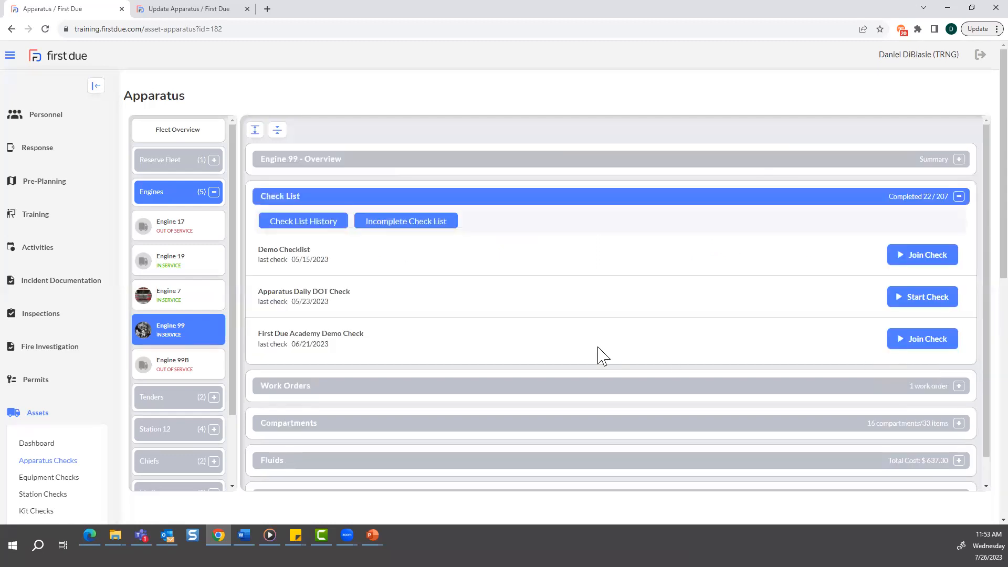
- View the 06/21/2023 First Due Academy Demo Check in Engine 99's Check List History, inspect its pass or fail answer, and close it
left_click(304, 224)
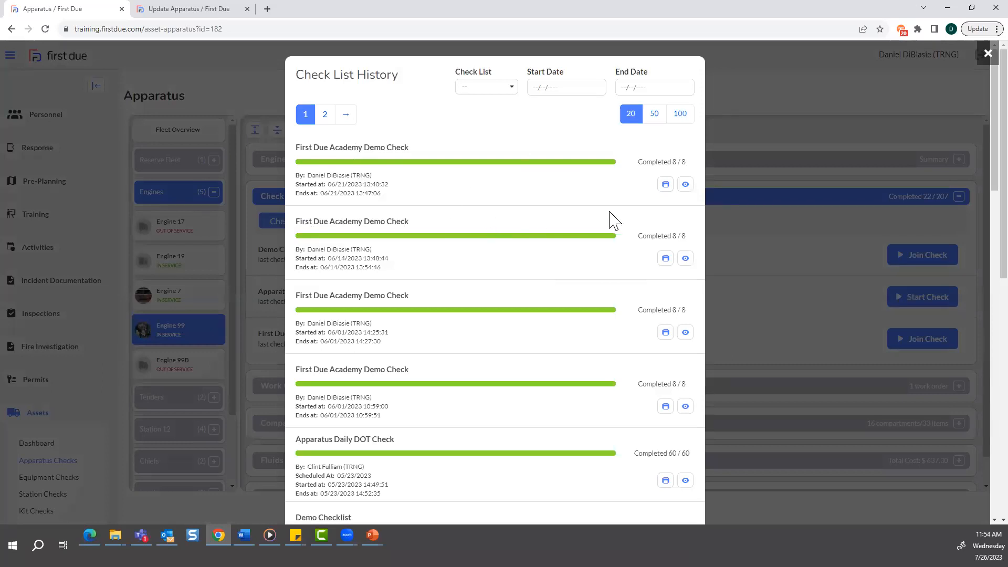
left_click(685, 188)
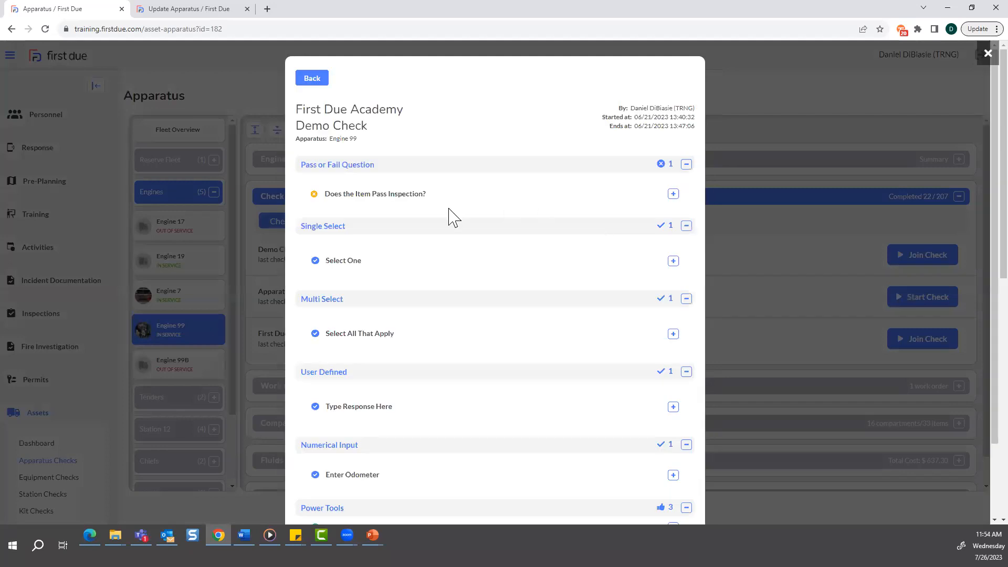
scroll(453, 215, "down", 1)
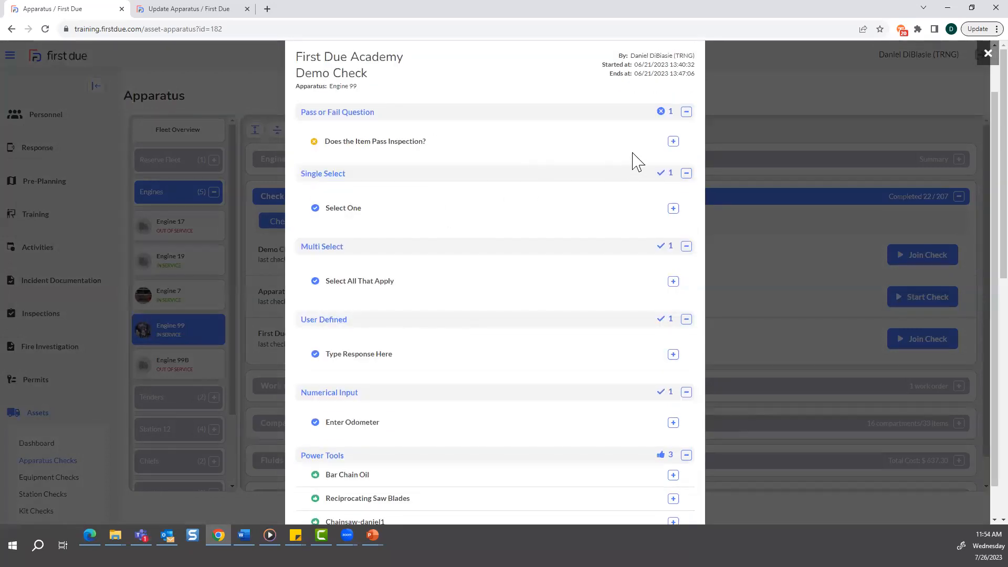
left_click(673, 141)
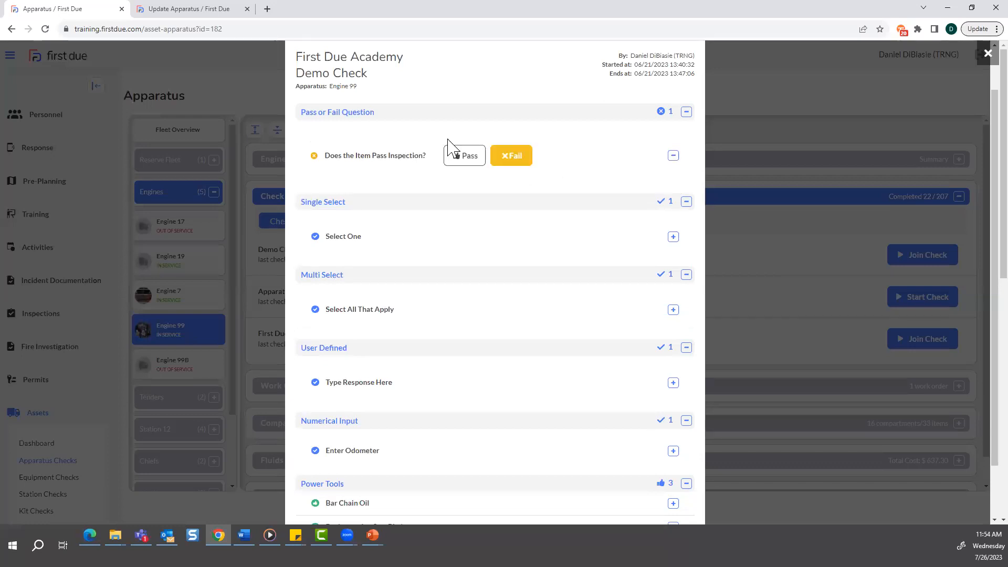
left_click(674, 156)
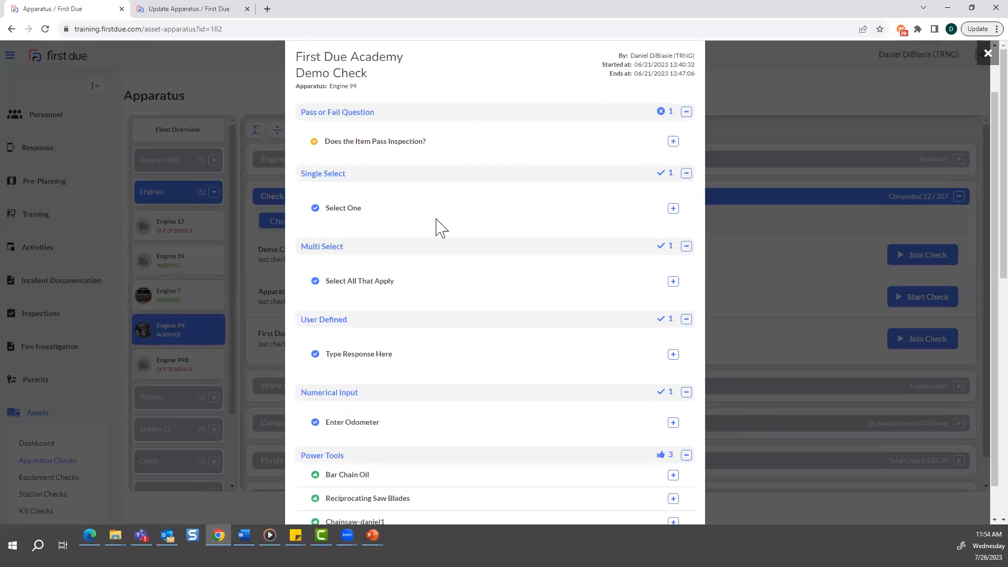
scroll(441, 242, "down", 5)
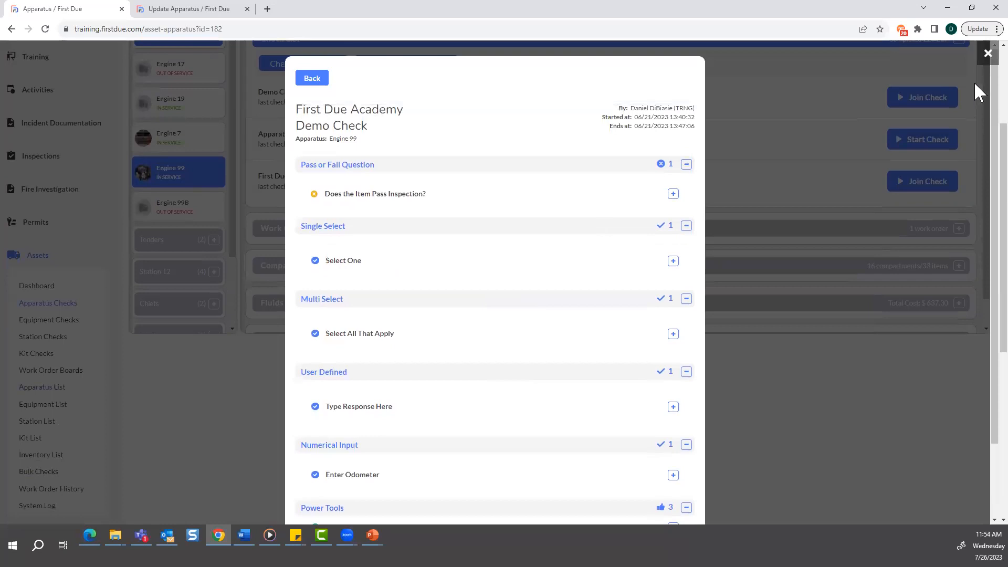
left_click(987, 53)
scroll(578, 221, "up", 2)
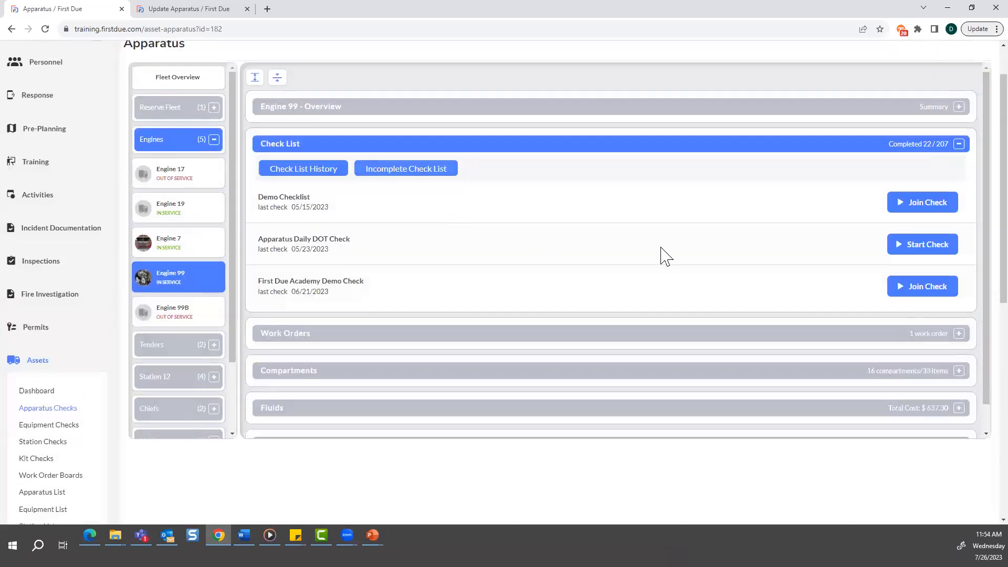
- Preview the printout of the 06/21/2023 First Due Academy Demo Check from the Check List History, cancel printing and close the print page
left_click(317, 171)
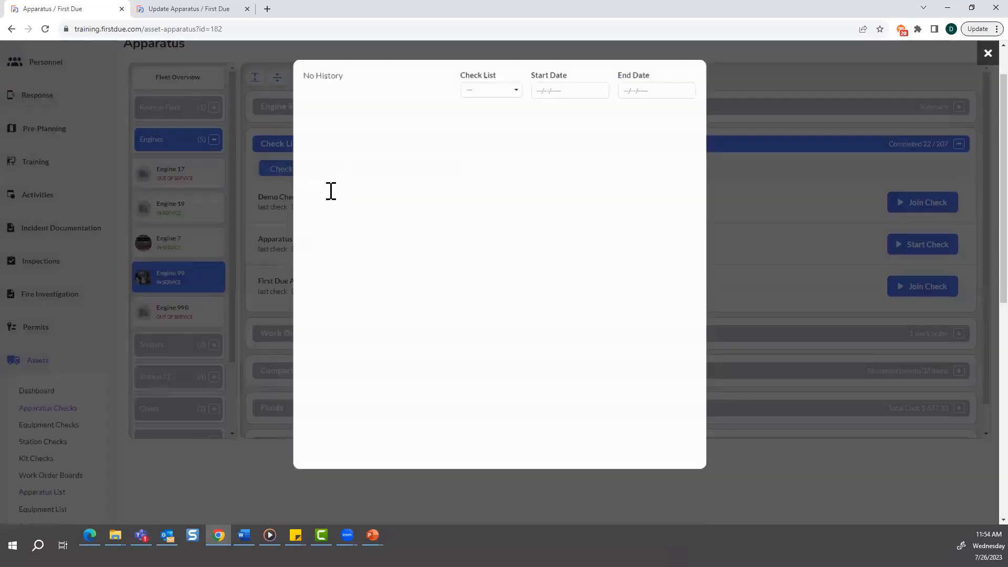
left_click(661, 187)
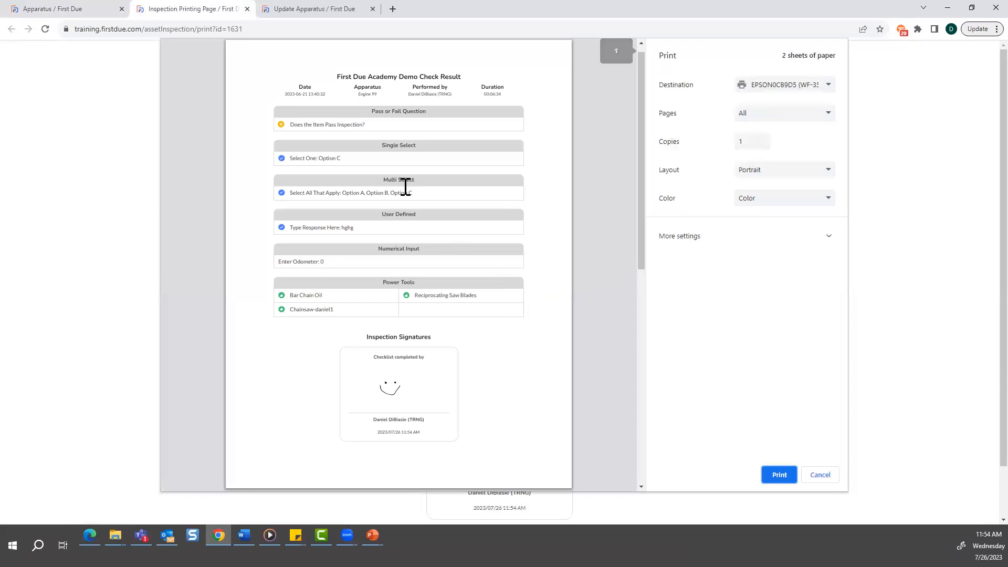
scroll(407, 189, "down", 5)
scroll(443, 283, "up", 5)
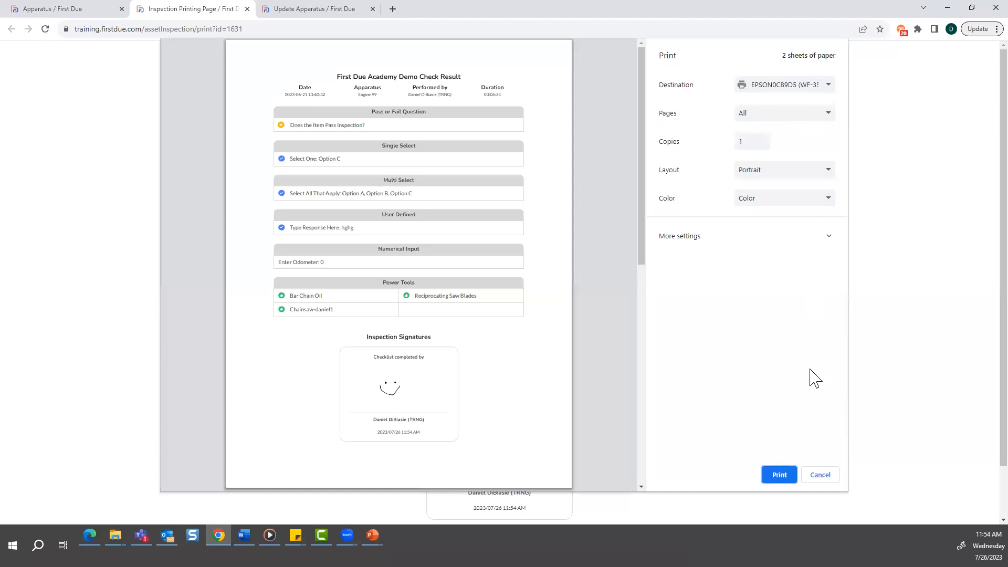
left_click(827, 478)
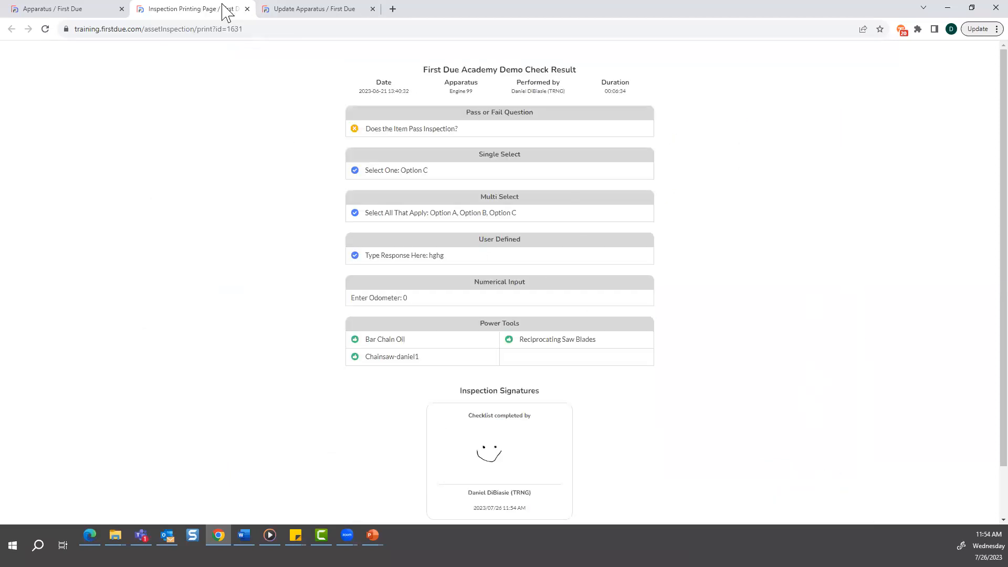
left_click(247, 9)
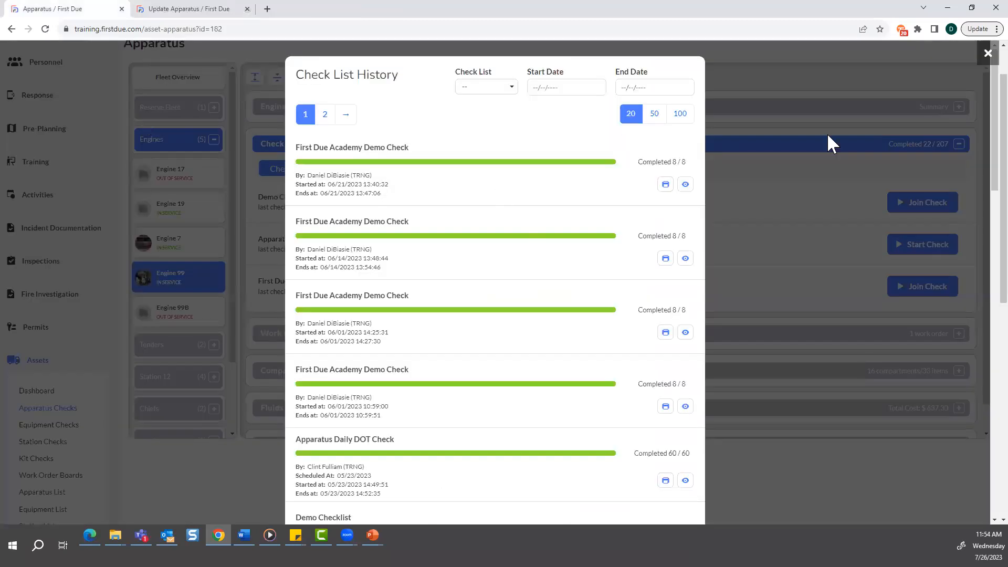
- Look over the check list and start date filter options in Engine 99's Check List History
left_click(485, 87)
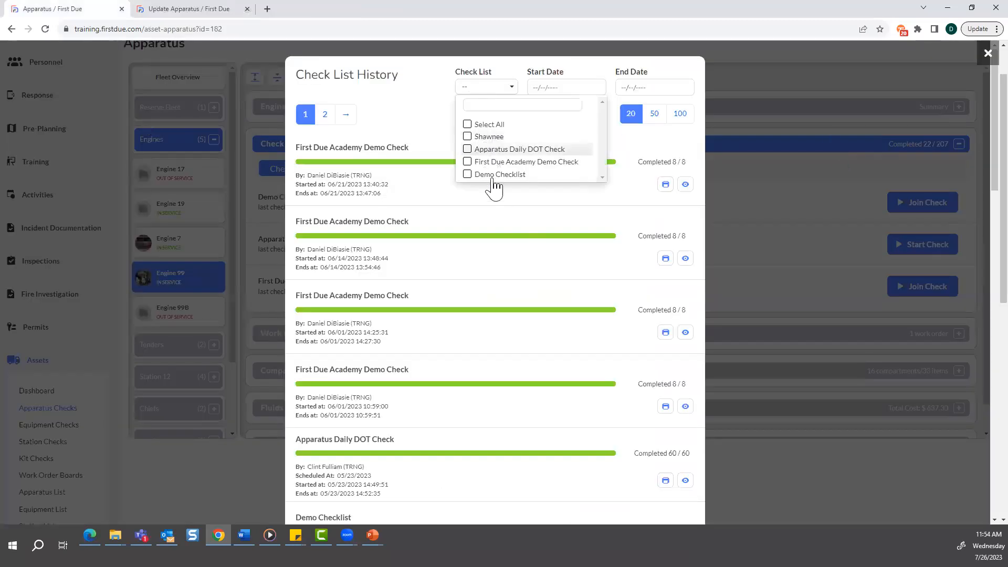
left_click(443, 112)
left_click(551, 88)
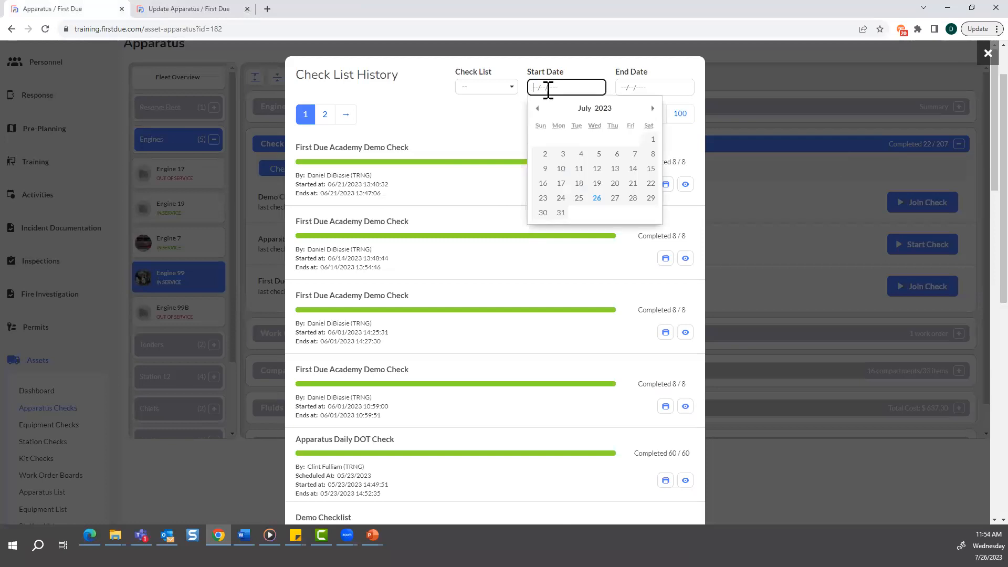
left_click(504, 109)
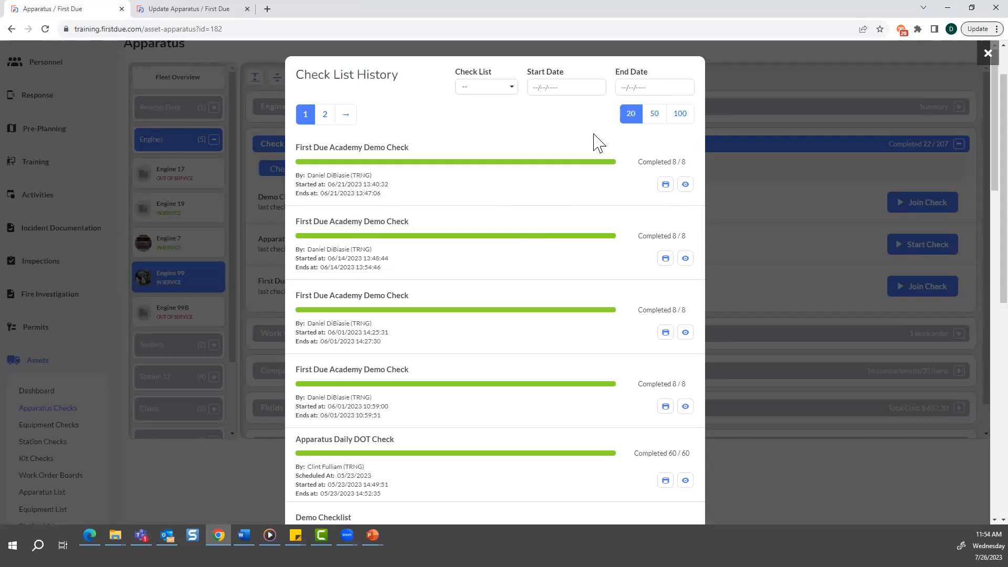
- Filter the Check List History to First Due Academy Demo Check, review the filtered entries and close the history
left_click(510, 89)
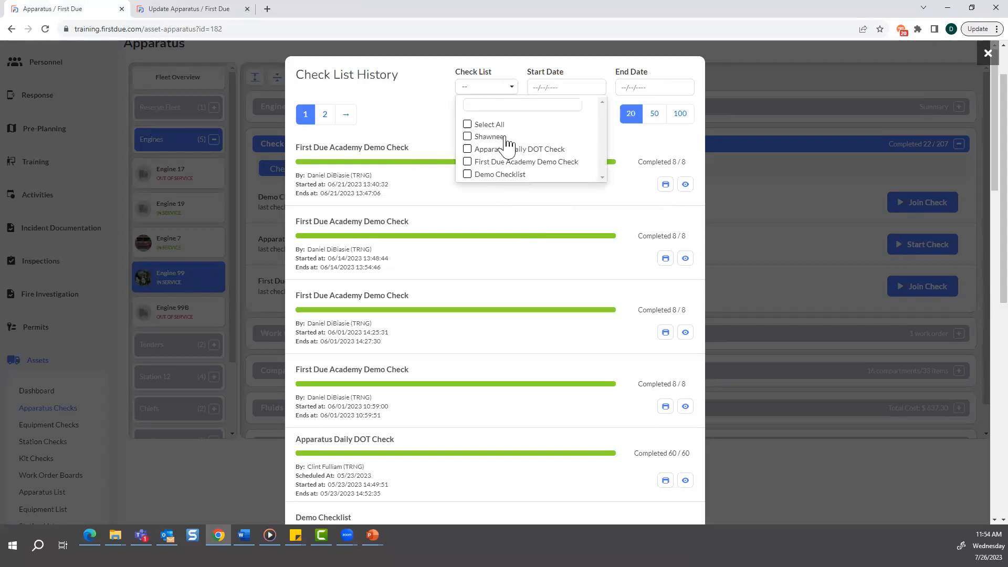
left_click(467, 162)
left_click(427, 180)
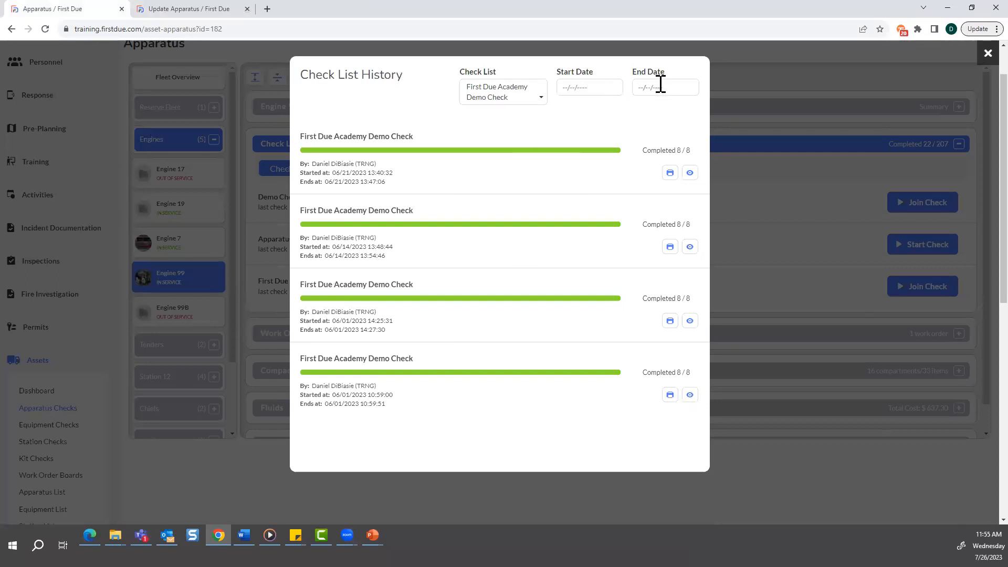
left_click(985, 53)
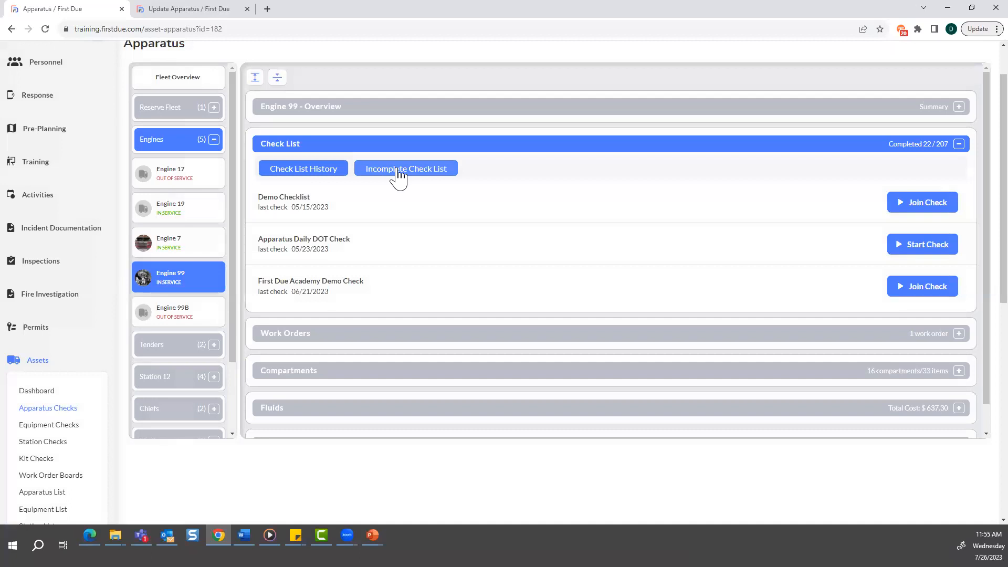
- Review Engine 99's Incomplete Check List and close it
left_click(398, 171)
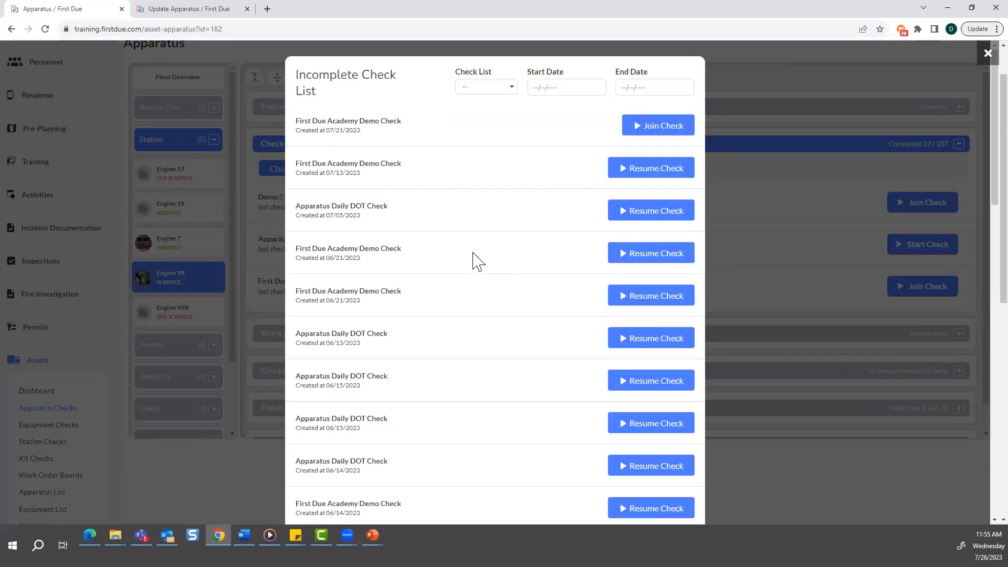
scroll(478, 261, "down", 1)
scroll(443, 308, "down", 1)
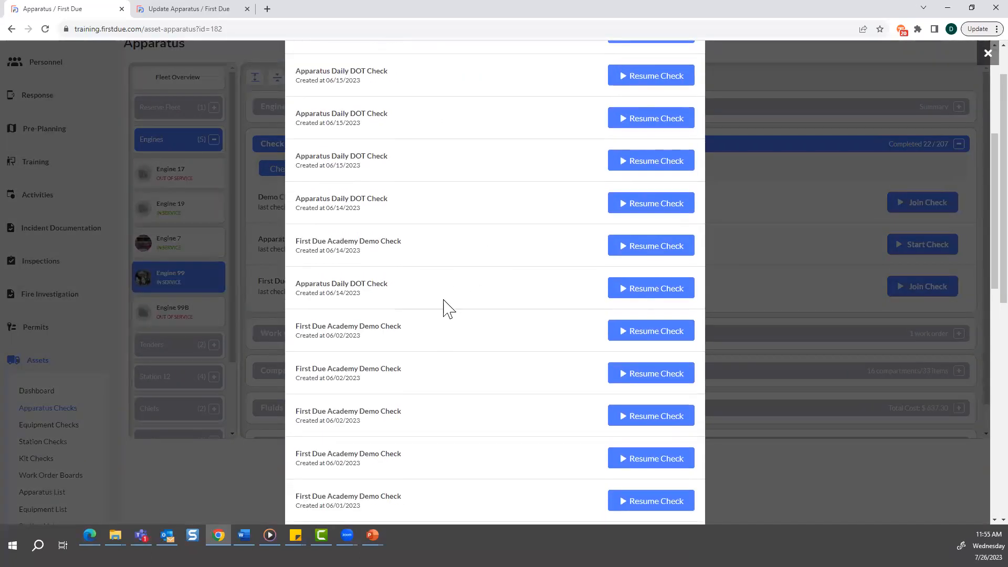
scroll(348, 386, "up", 2)
scroll(348, 386, "up", 3)
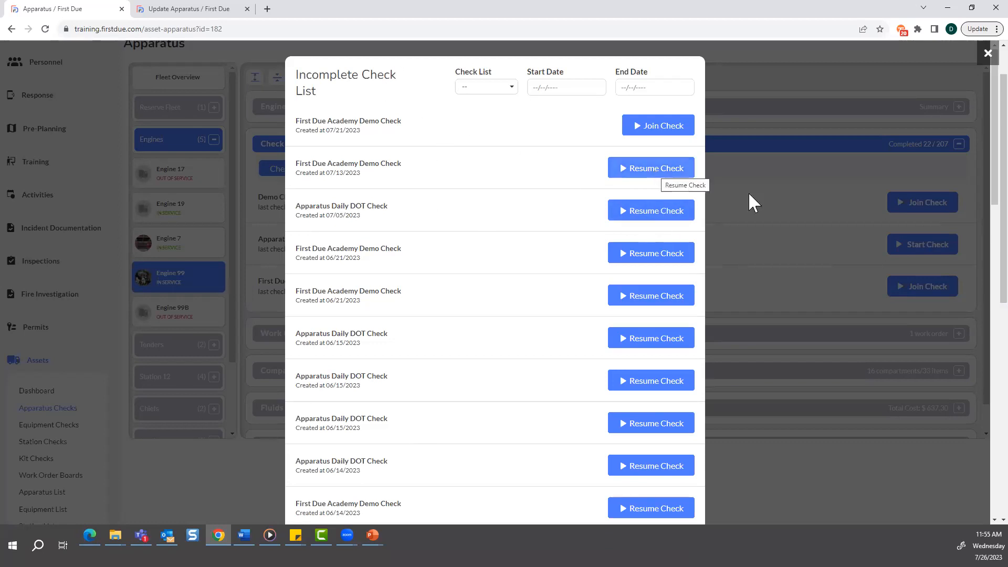
left_click(986, 54)
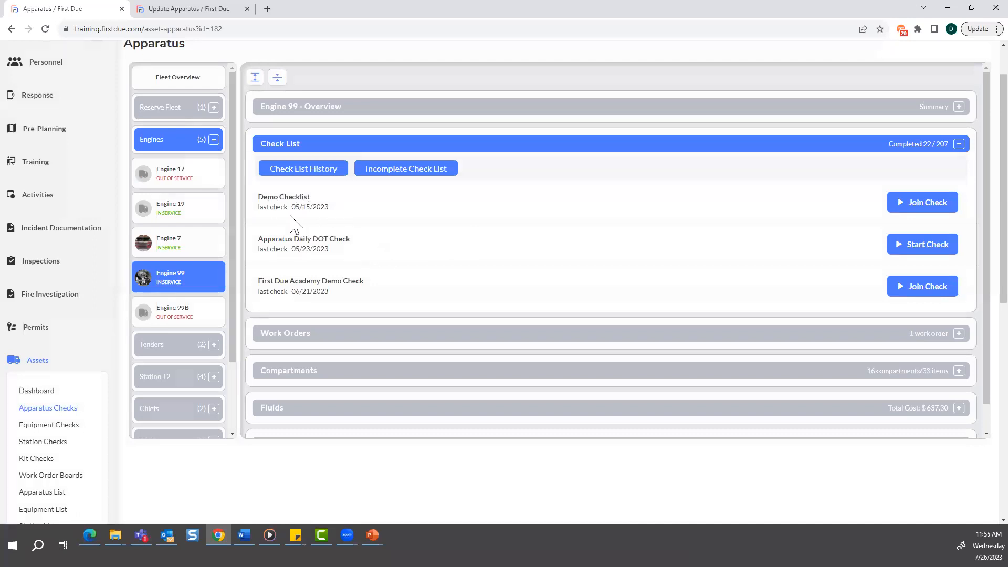
- Join Engine 99's Demo Checklist, view its joined users and existing answers, and return to the Check List section
left_click(927, 214)
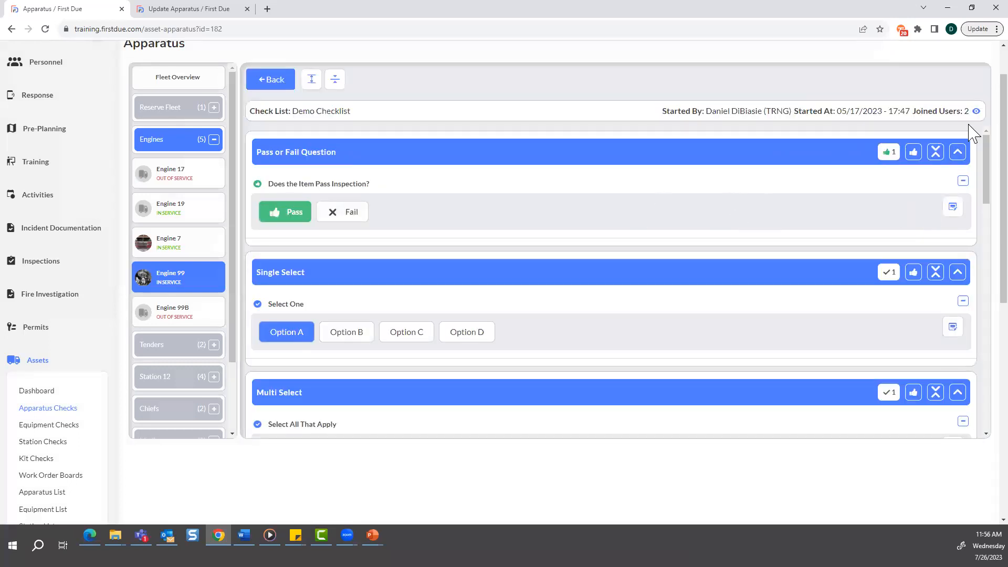
left_click(976, 111)
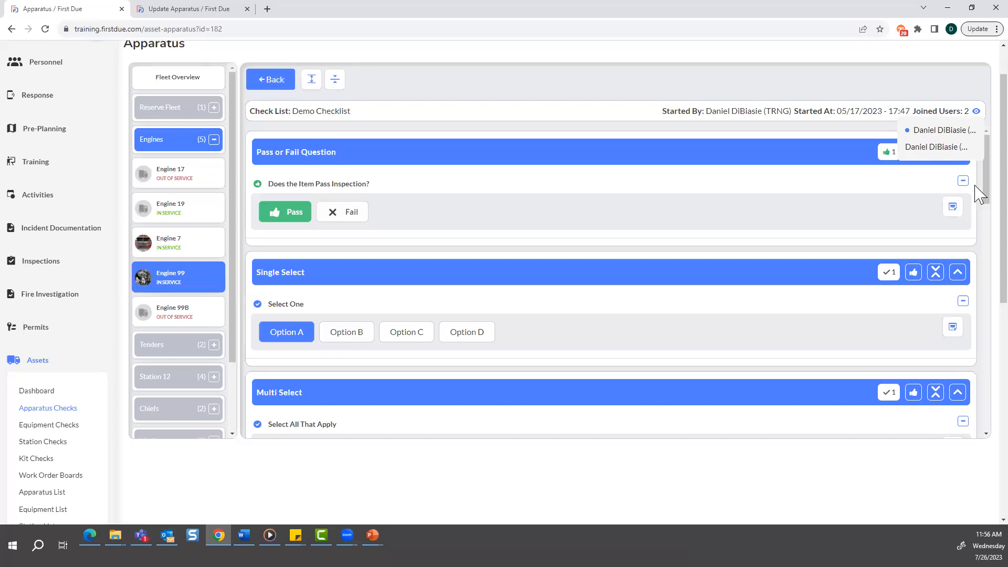
scroll(978, 181, "up", 1)
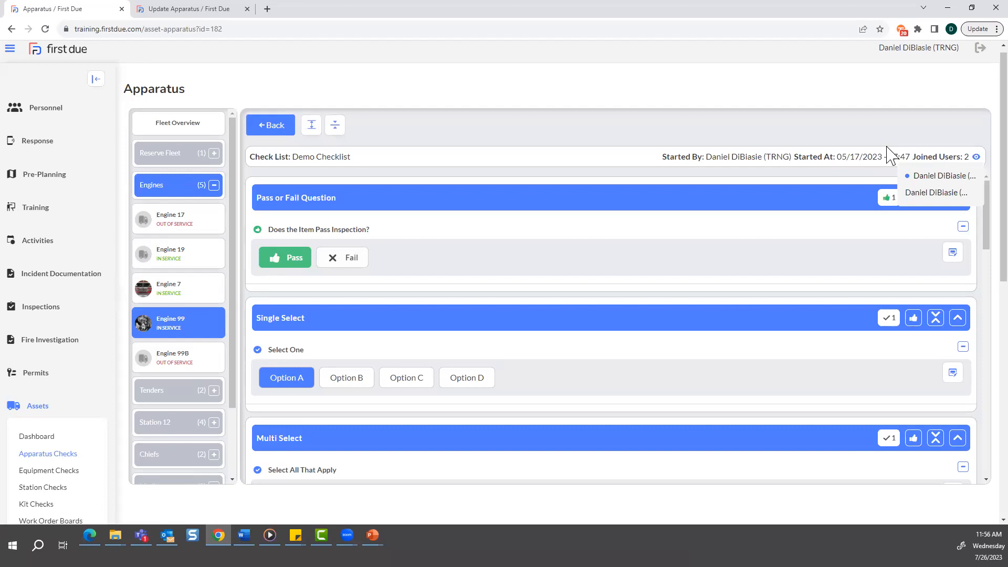
scroll(761, 315, "down", 10)
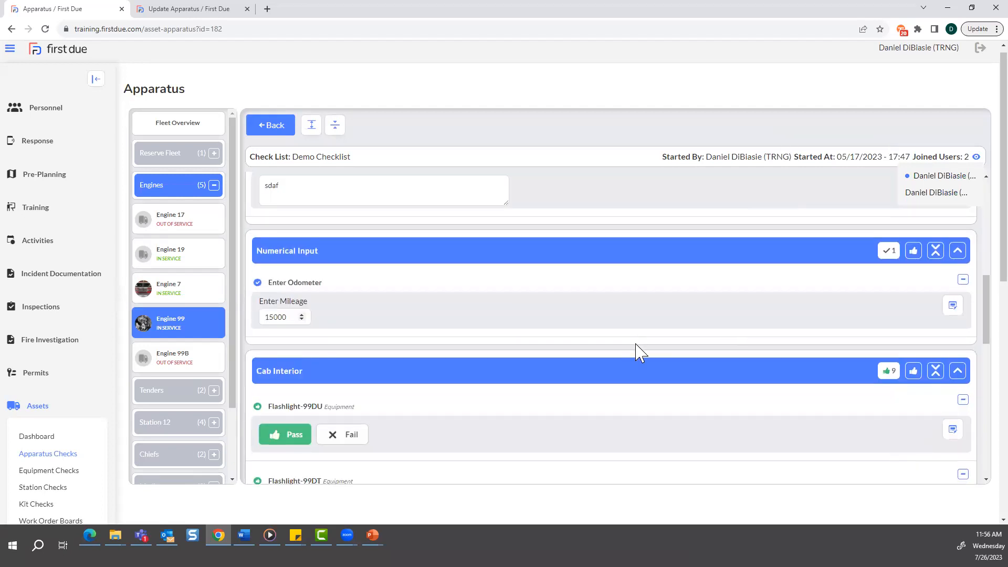
scroll(491, 333, "up", 5)
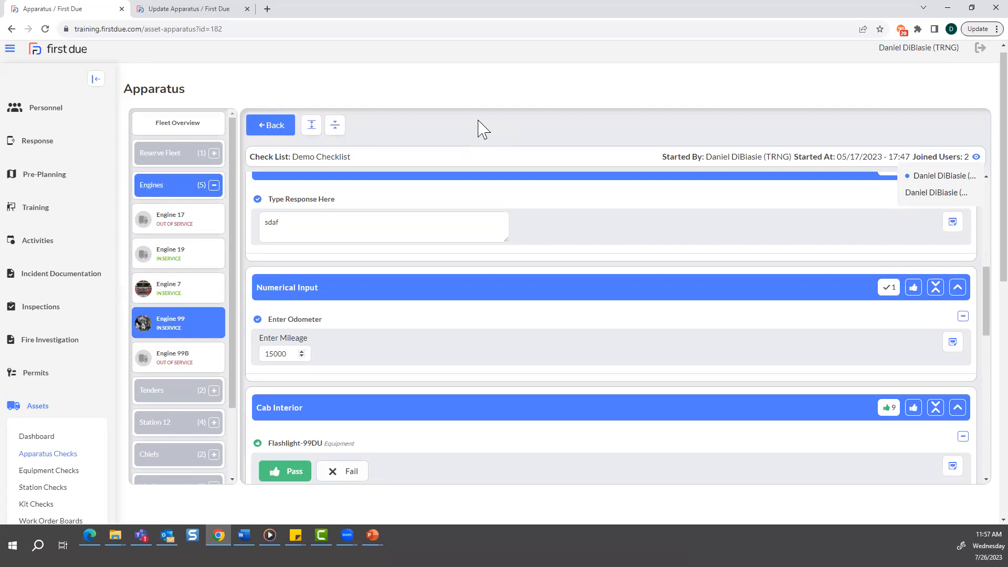
left_click(271, 125)
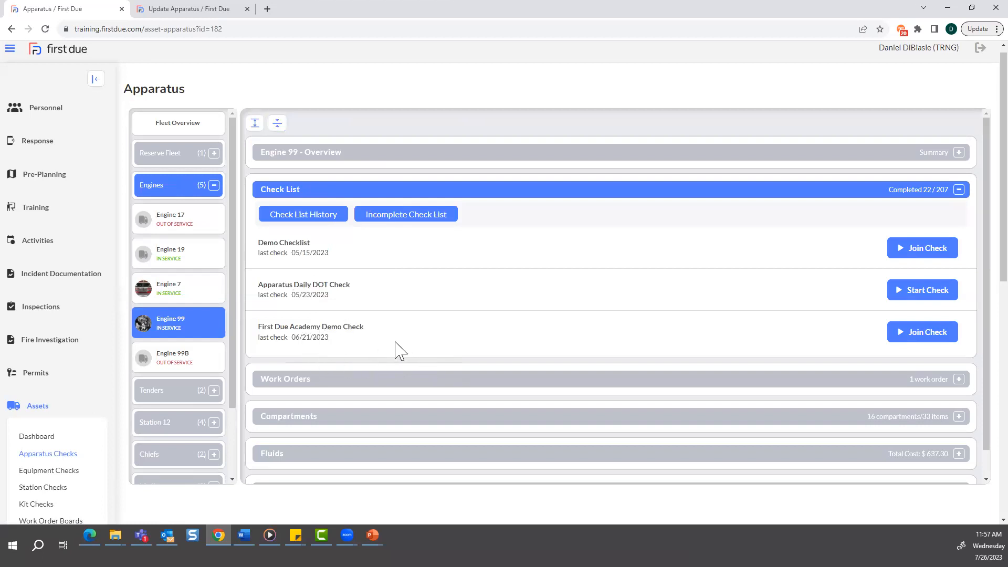
- Resume the First Due Academy Demo Check created 07/13/2023 from the Incomplete Check List and look over its questions
scroll(580, 321, "down", 1)
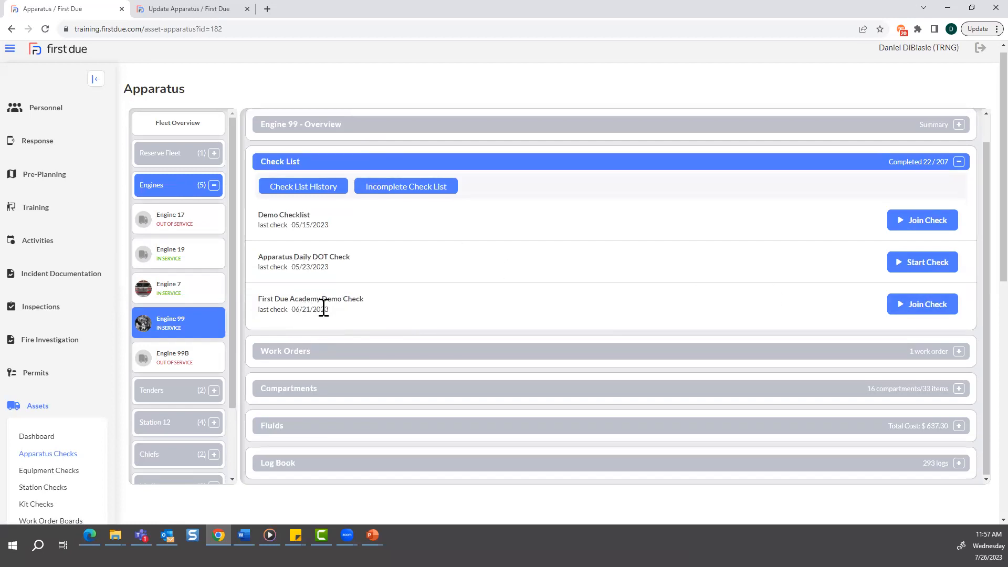
scroll(480, 294, "down", 1)
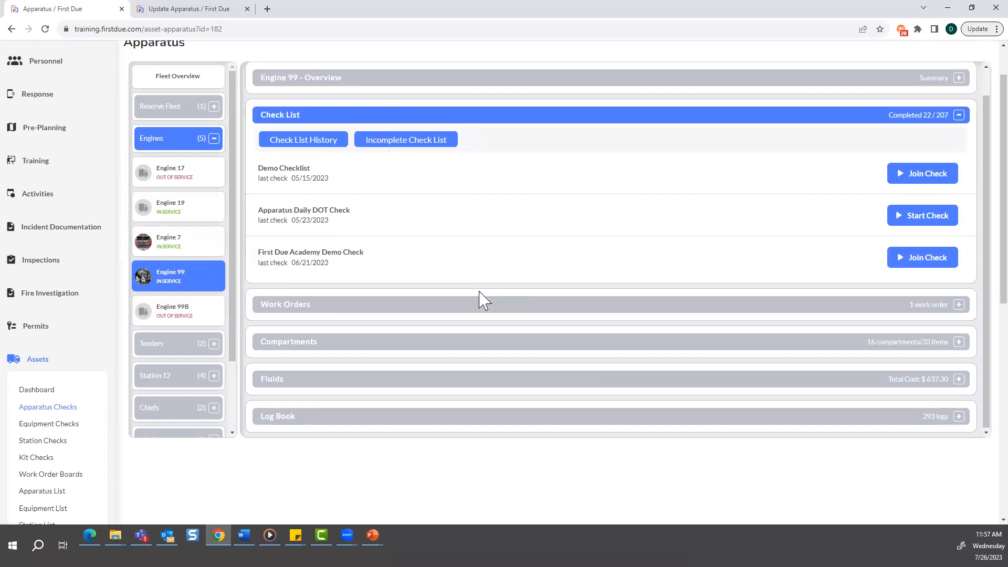
scroll(478, 292, "up", 1)
left_click(412, 204)
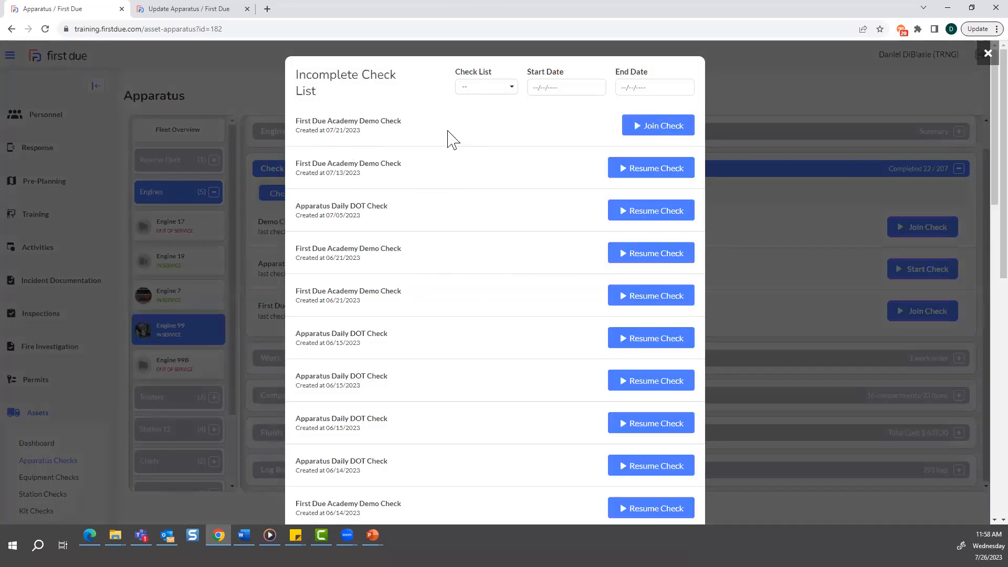
left_click(646, 170)
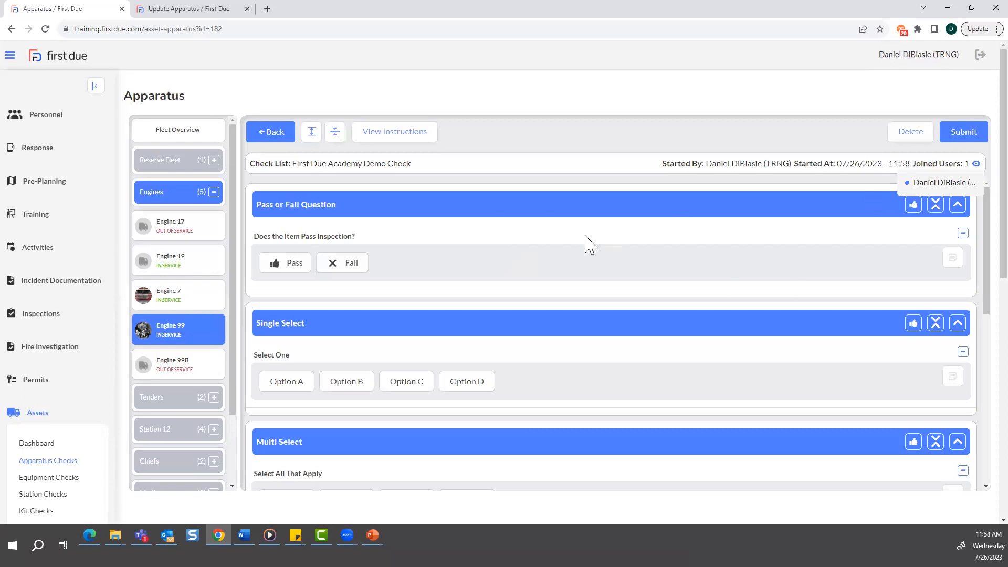
scroll(541, 290, "down", 3)
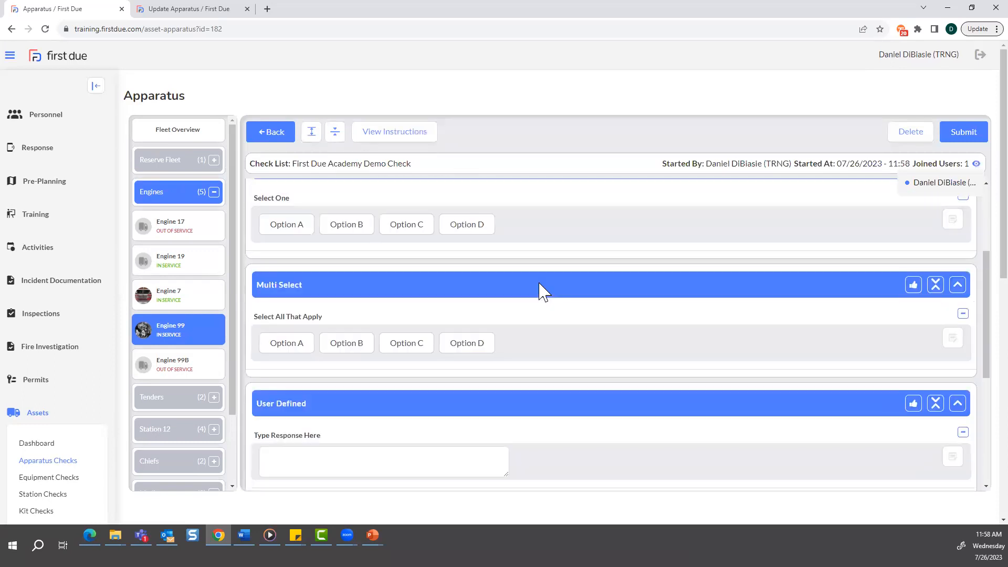
scroll(541, 289, "up", 3)
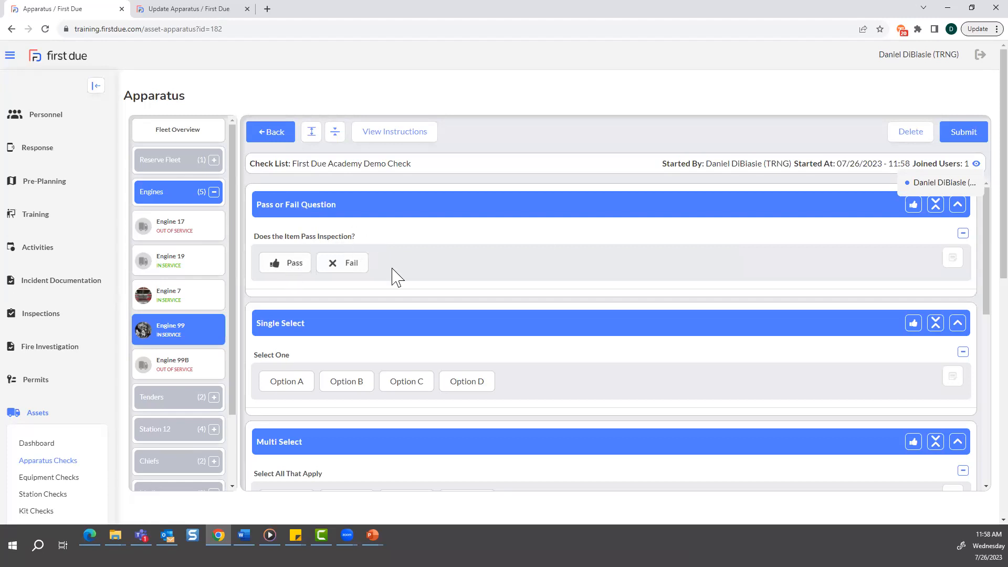
- Answer "Does the Item Pass Inspection?" with Pass, change the answer to Fail, and open a new work order for it
left_click(294, 267)
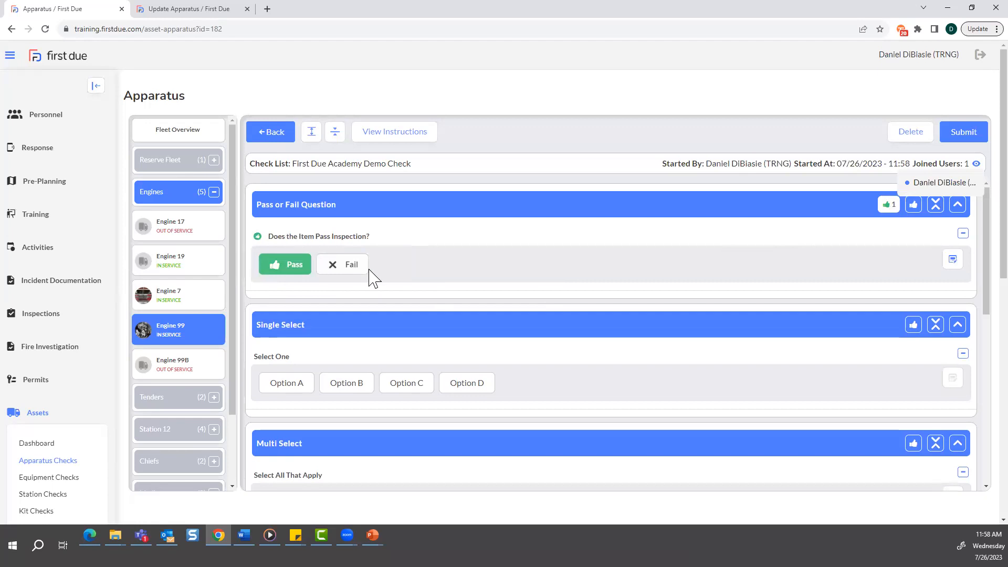
left_click(340, 266)
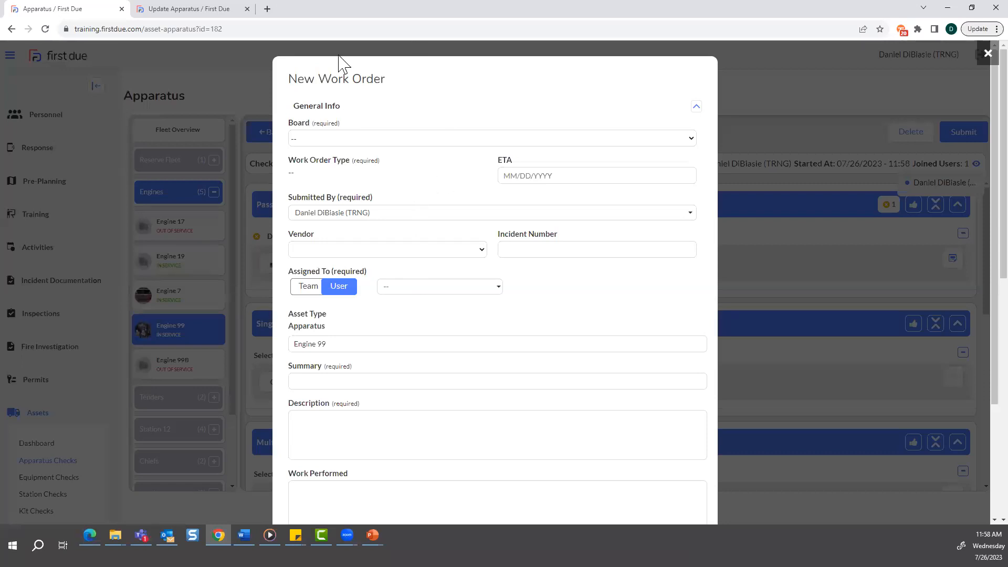
- Set the new work order's board to Apparatus Chassis and browse the users available for its assignment
left_click(417, 143)
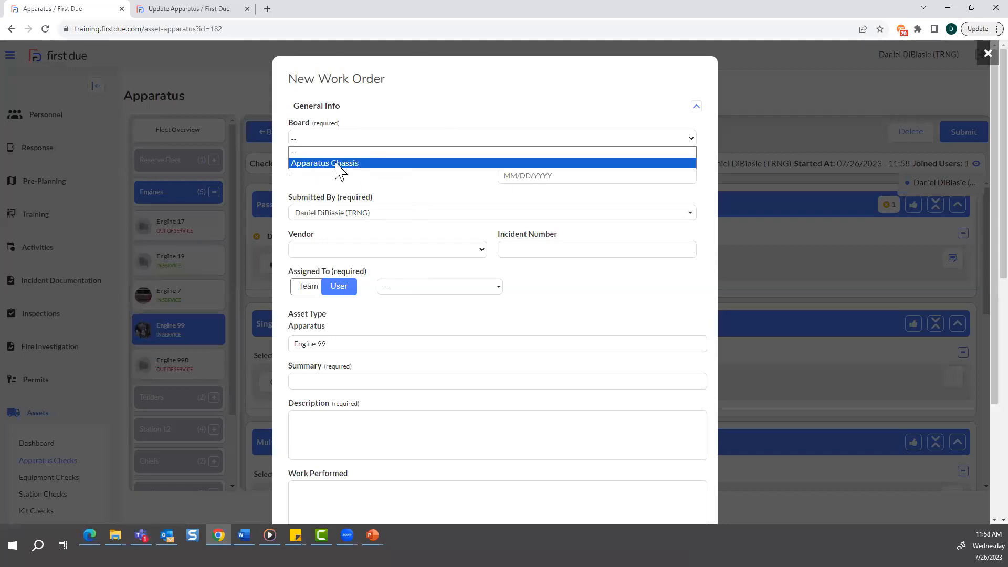
left_click(337, 164)
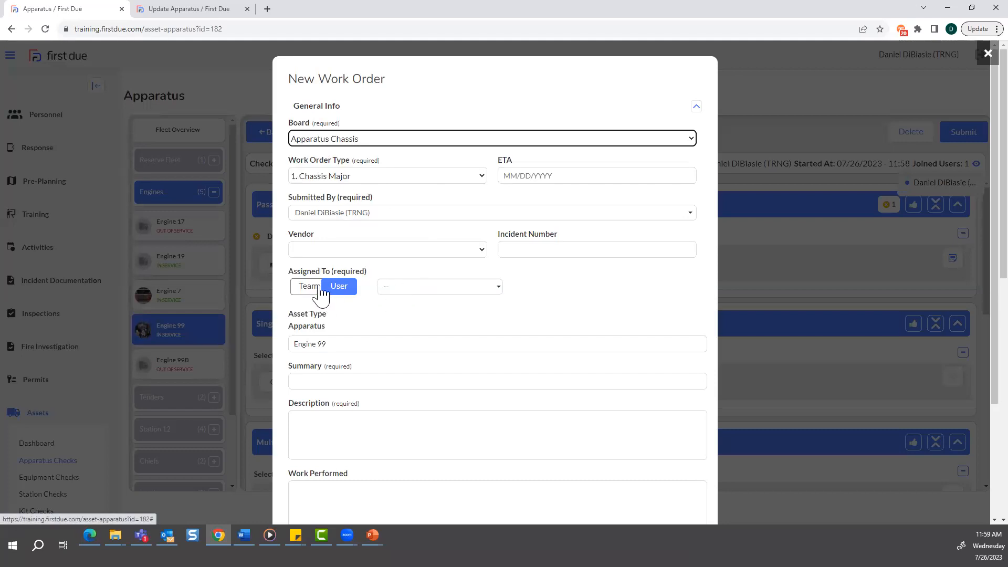
left_click(442, 287)
scroll(456, 403, "down", 10)
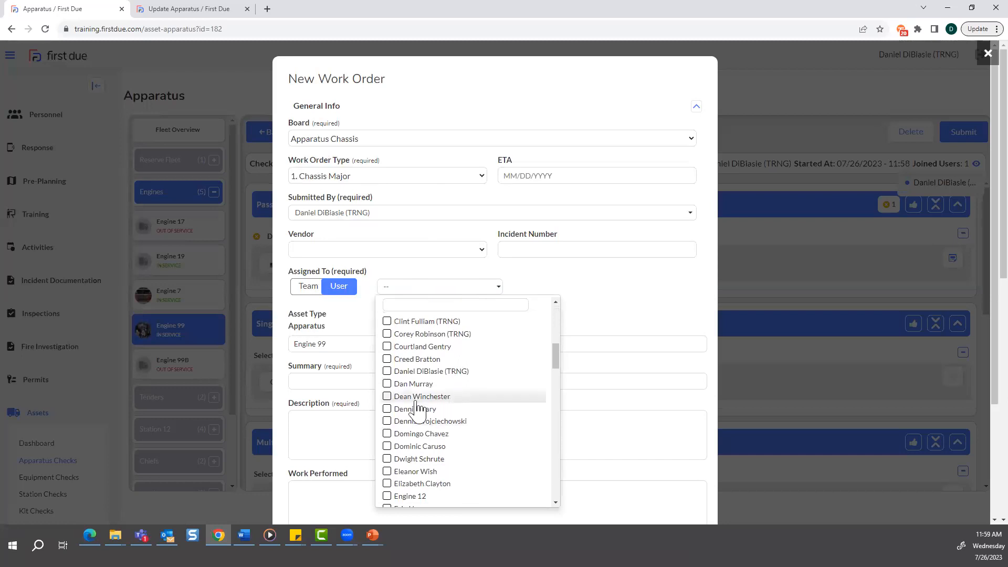
- Assign the Engine 99 work order to the submitting user, enter summary "Broke" and description "Broken", and create it
left_click(395, 372)
left_click(585, 325)
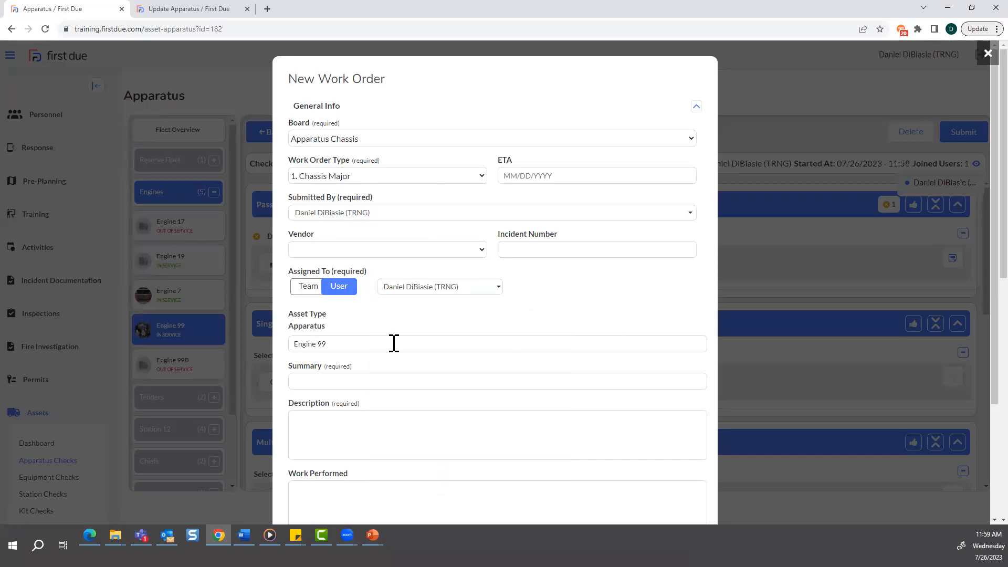
left_click(355, 378)
type("Broke")
key("Tab")
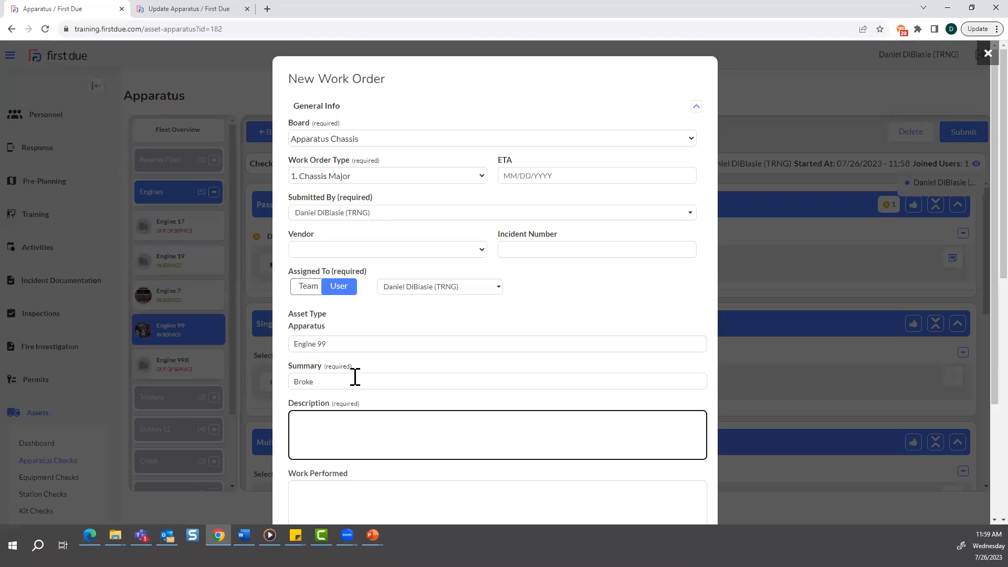
type("Broken")
scroll(522, 406, "down", 3)
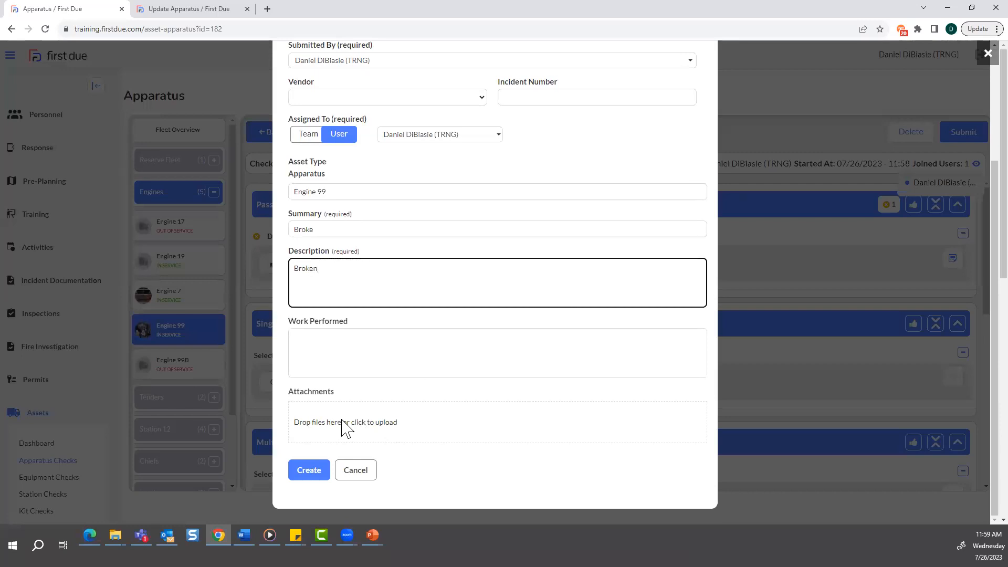
left_click(310, 475)
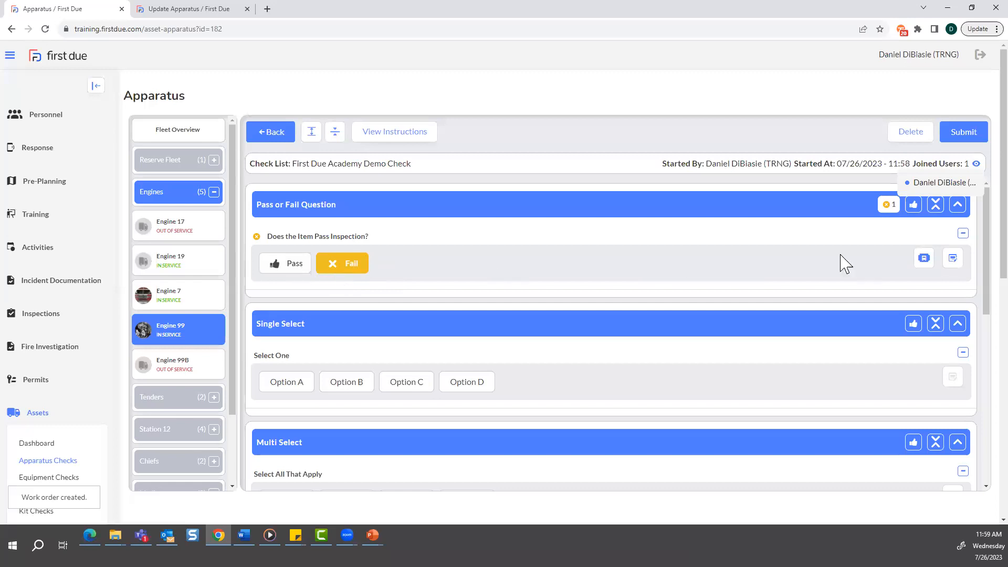
- Review the work order attached to the failed inspection question, including its board, type, assignee and status
left_click(925, 260)
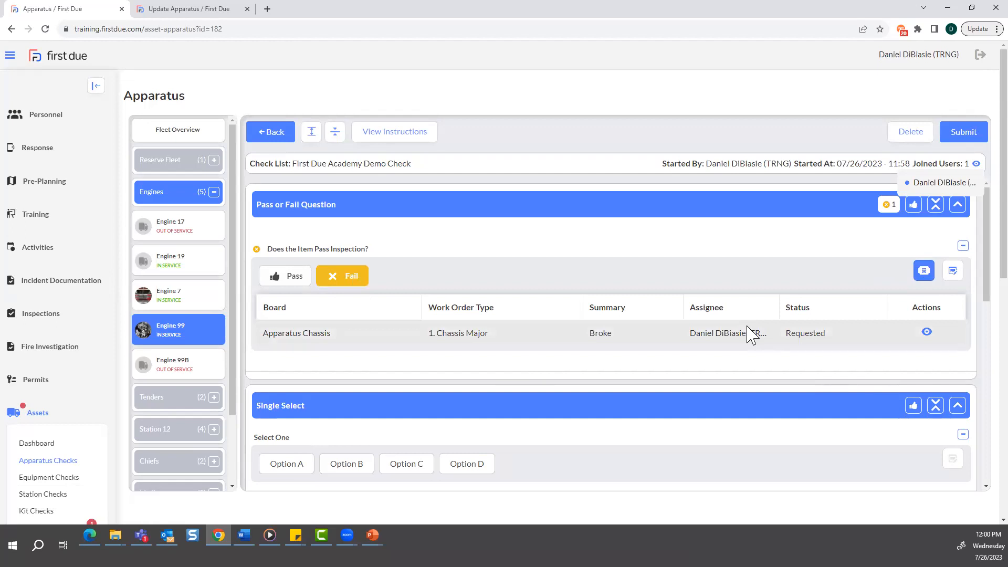
left_click(923, 275)
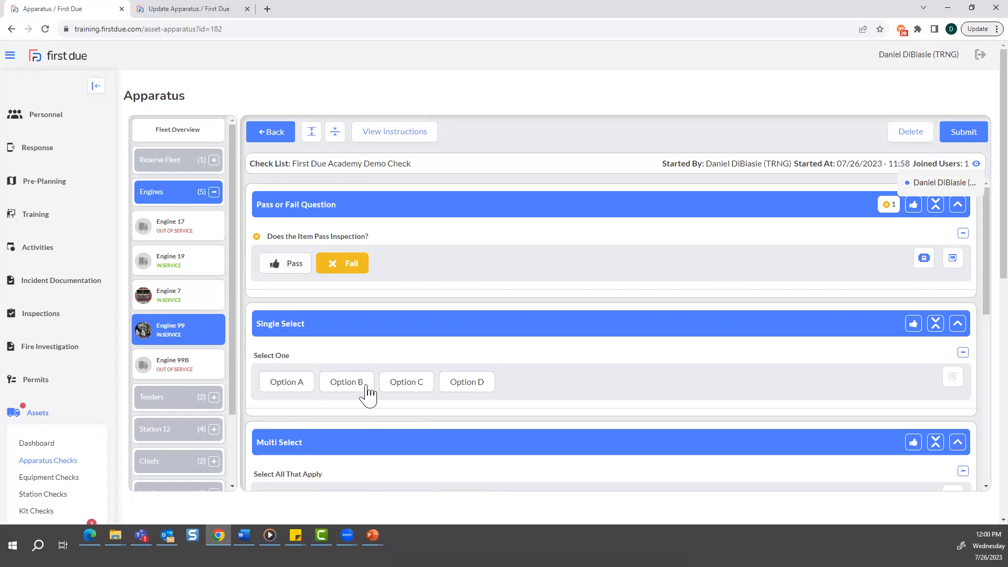
- Answer the Single Select question with Option A and the Multi Select question with Options A, B, C and D
left_click(289, 389)
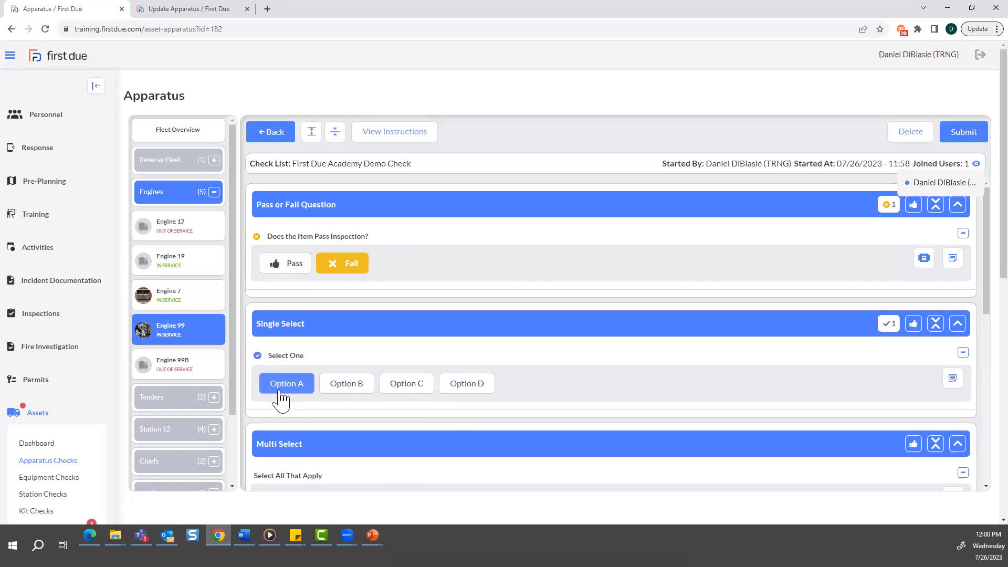
scroll(665, 412, "down", 1)
scroll(664, 412, "down", 1)
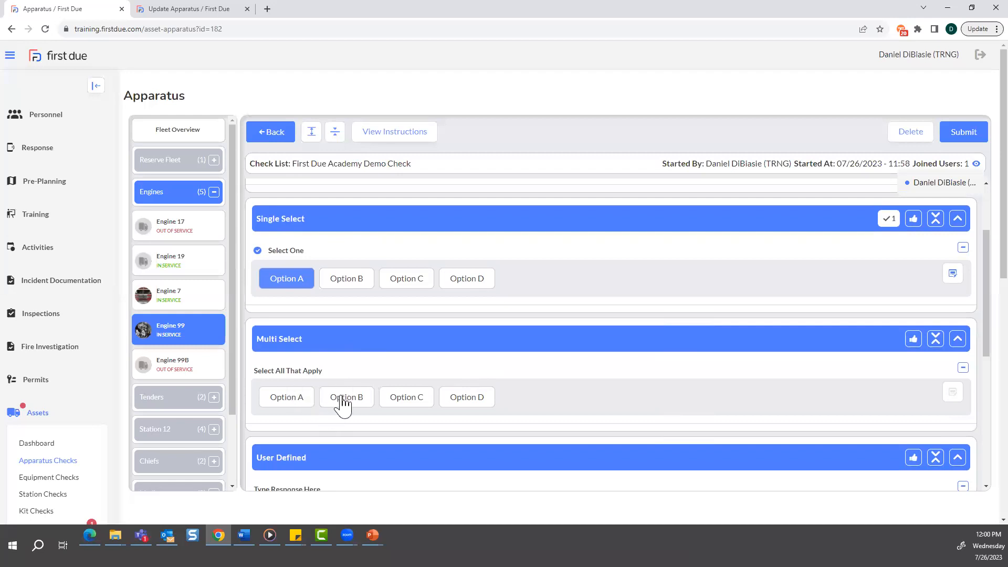
left_click(280, 409)
left_click(349, 408)
left_click(418, 411)
left_click(485, 403)
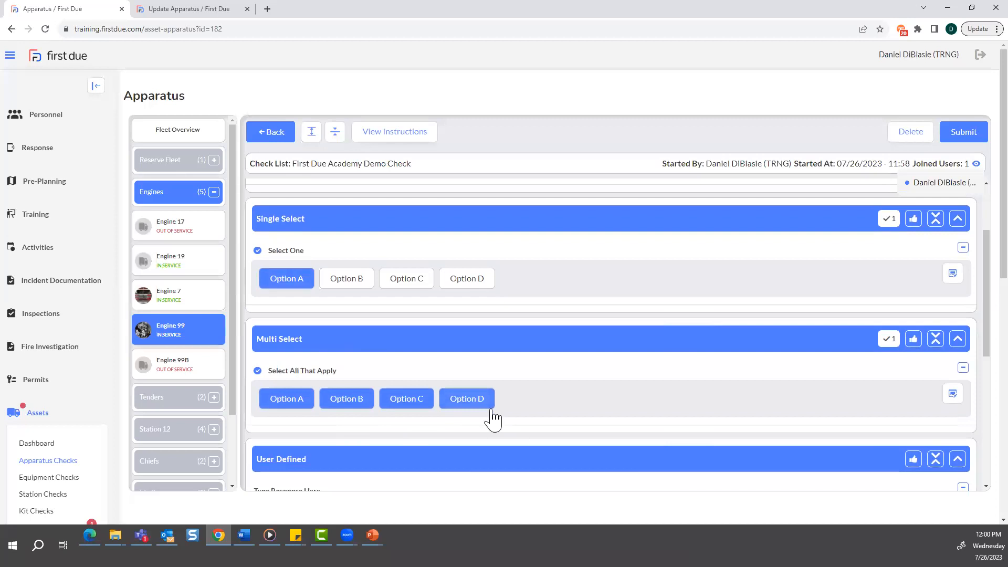
- Enter "sample response" as the answer to the User Defined question
scroll(492, 412, "down", 3)
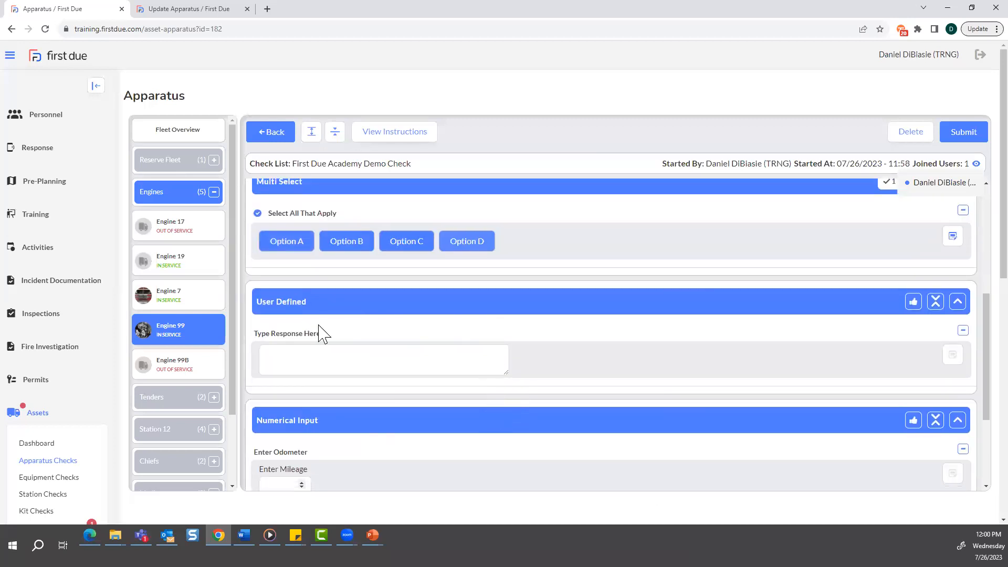
left_click(281, 357)
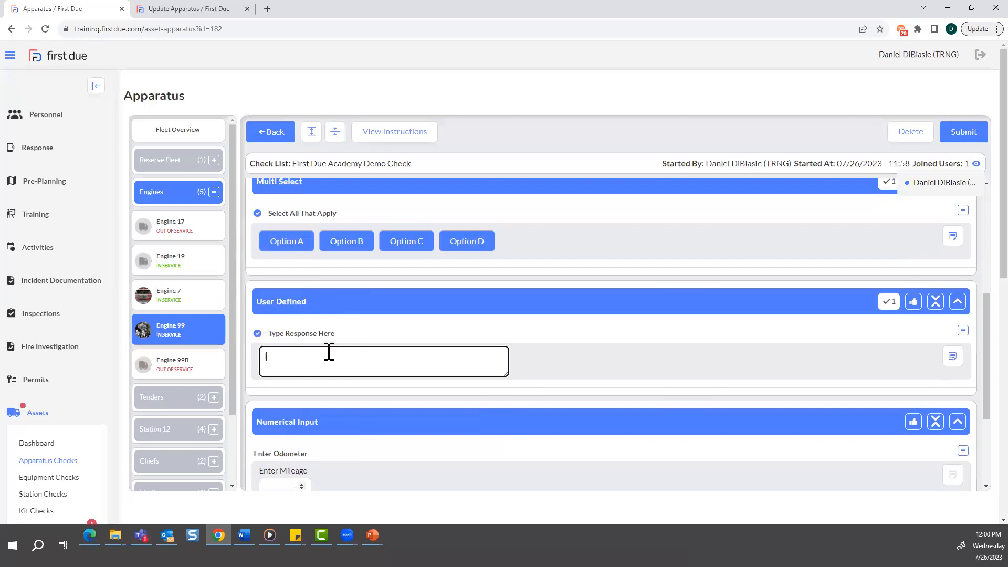
type("sample response")
- Examine the images and remarks fields for the User Defined response, leaving them empty and closing them
left_click(952, 358)
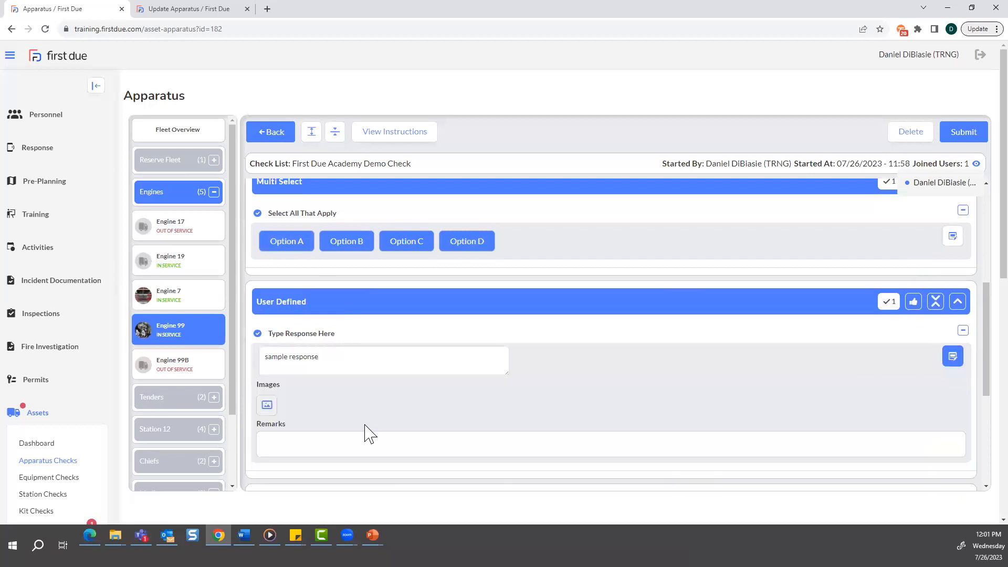
left_click(282, 440)
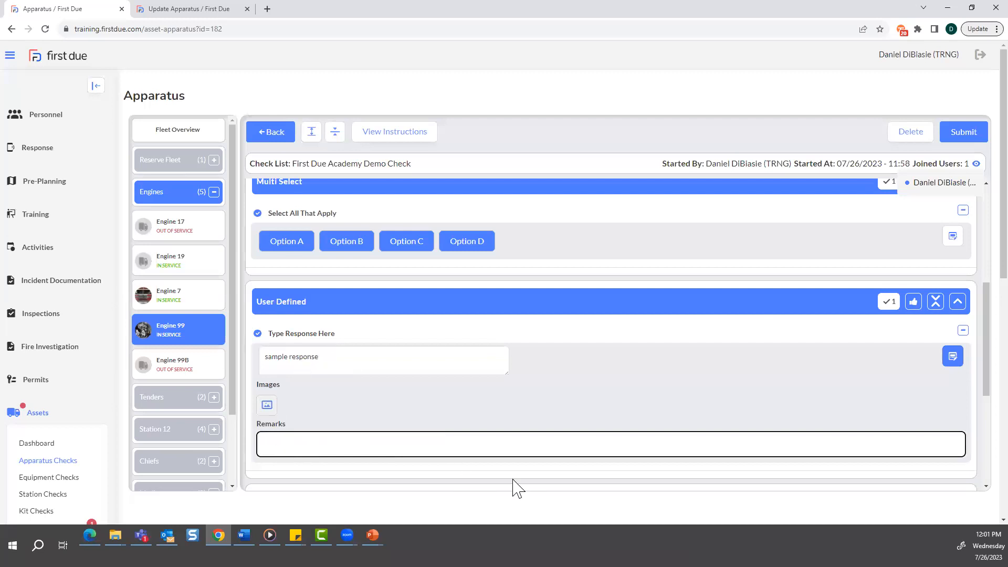
left_click(953, 356)
- Enter a mileage of 1000 for the odometer question under Numerical Input
scroll(592, 457, "down", 1)
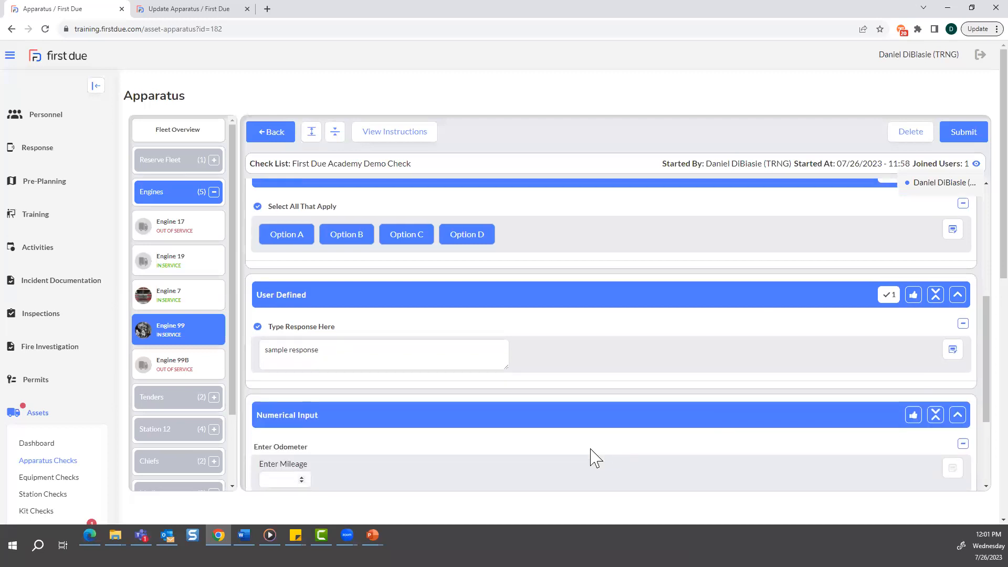
scroll(599, 461, "down", 2)
scroll(572, 461, "up", 1)
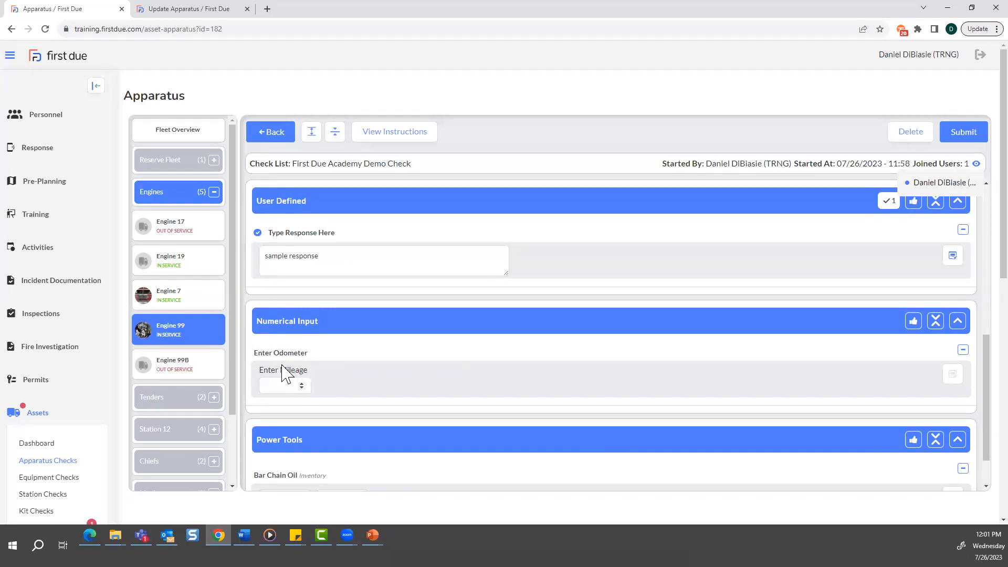
left_click(280, 389)
type("1000")
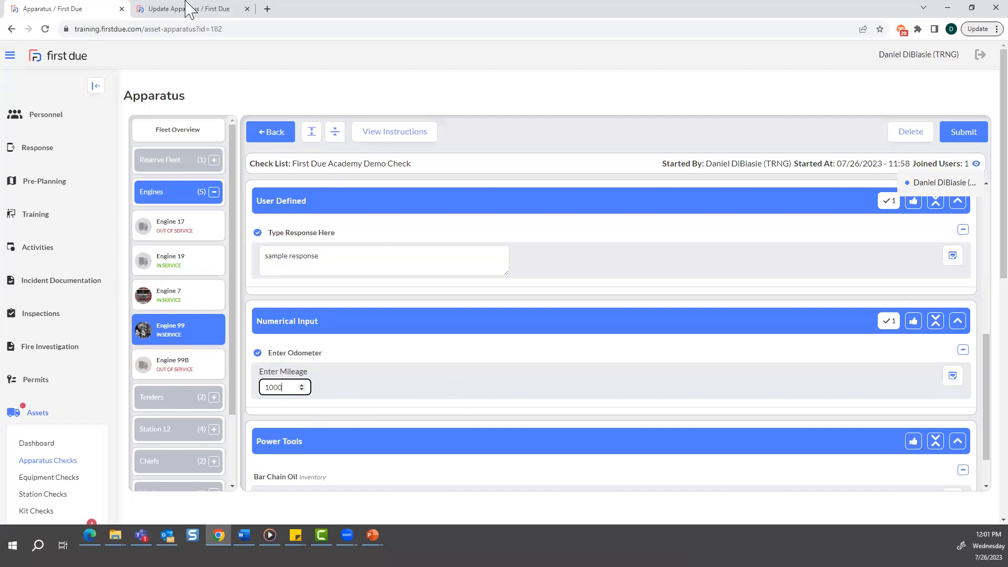
- Look up Engine 99's recorded odometer in its apparatus overview, using the second browser tab
left_click(205, 9)
left_click(26, 303)
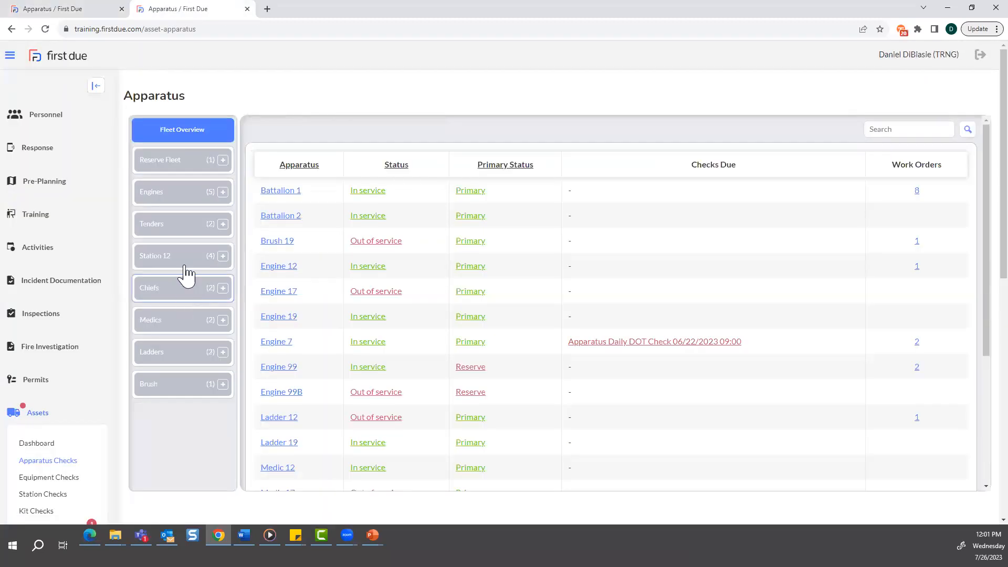
left_click(216, 193)
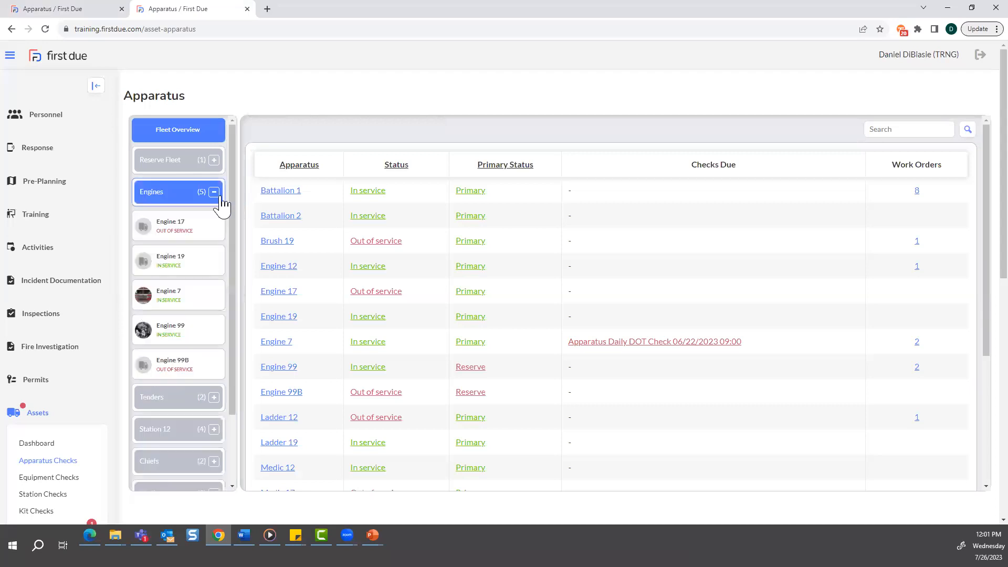
left_click(185, 329)
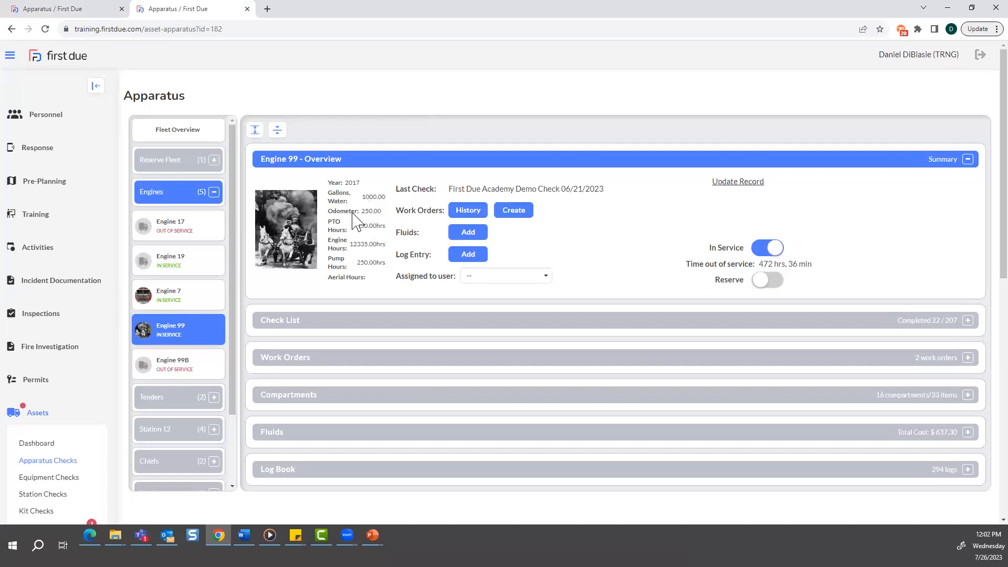
- Return to the check, set the odometer mileage to 25, and pass the Bar Chain Oil item under Power Tools
left_click(74, 9)
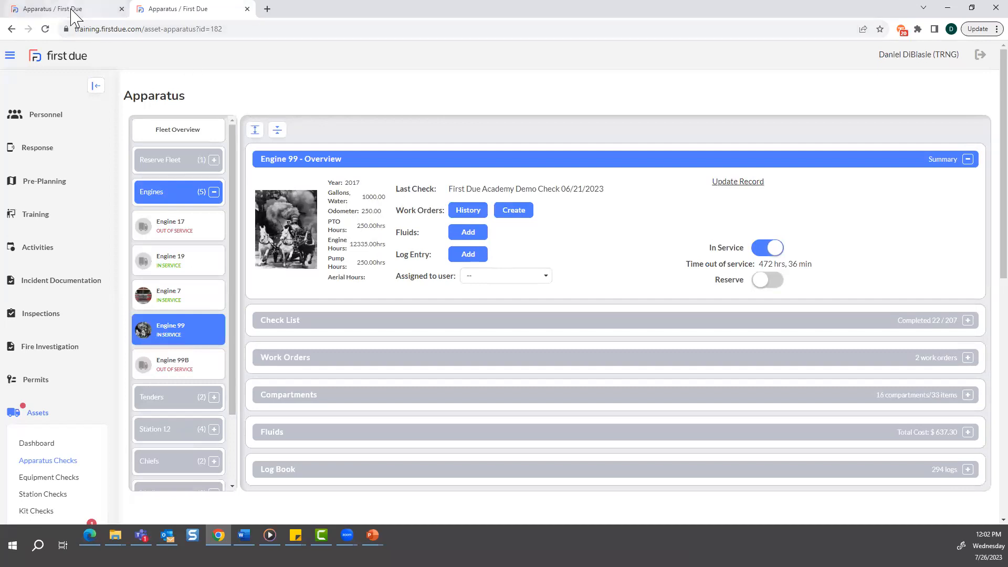
double_click(261, 388)
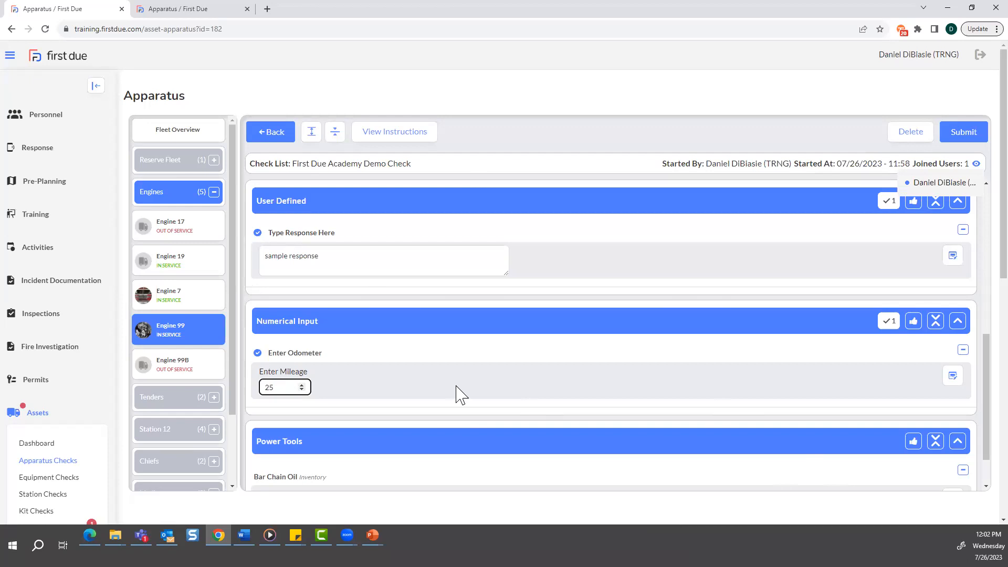
scroll(543, 397, "down", 1)
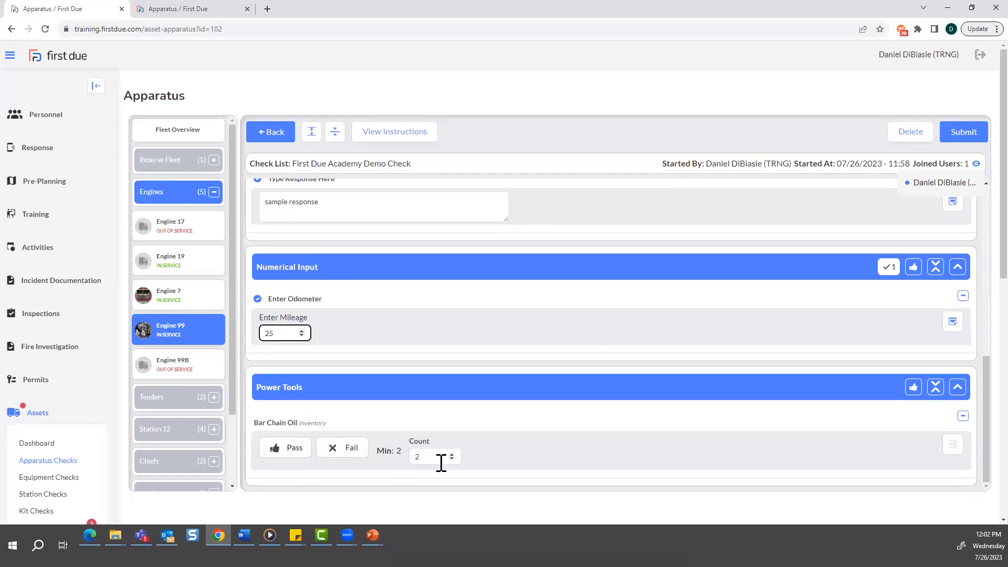
left_click(292, 451)
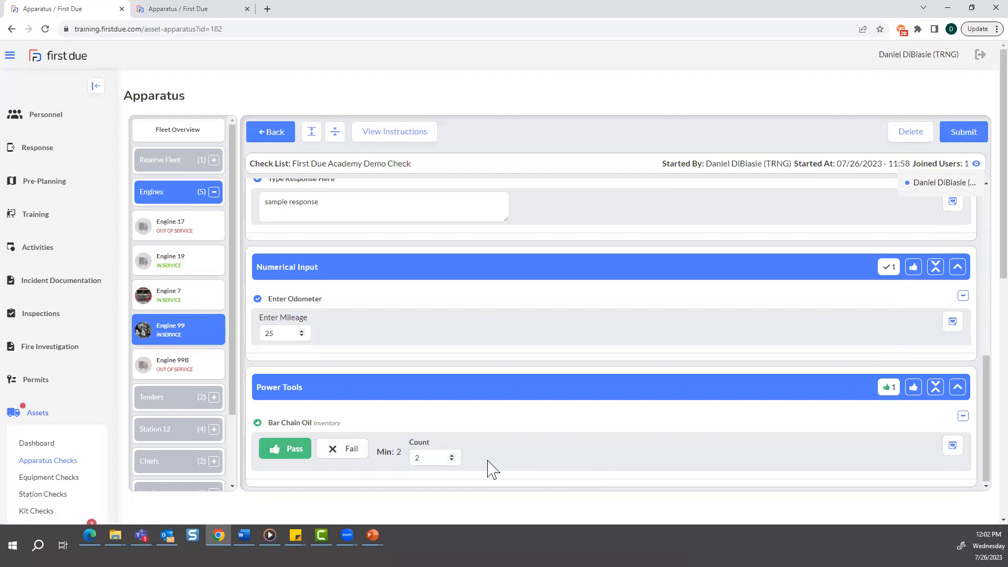
- Submit the First Due Academy Demo Check, accepting the lower odometer value and signing with a hand-drawn smiley face
left_click(970, 135)
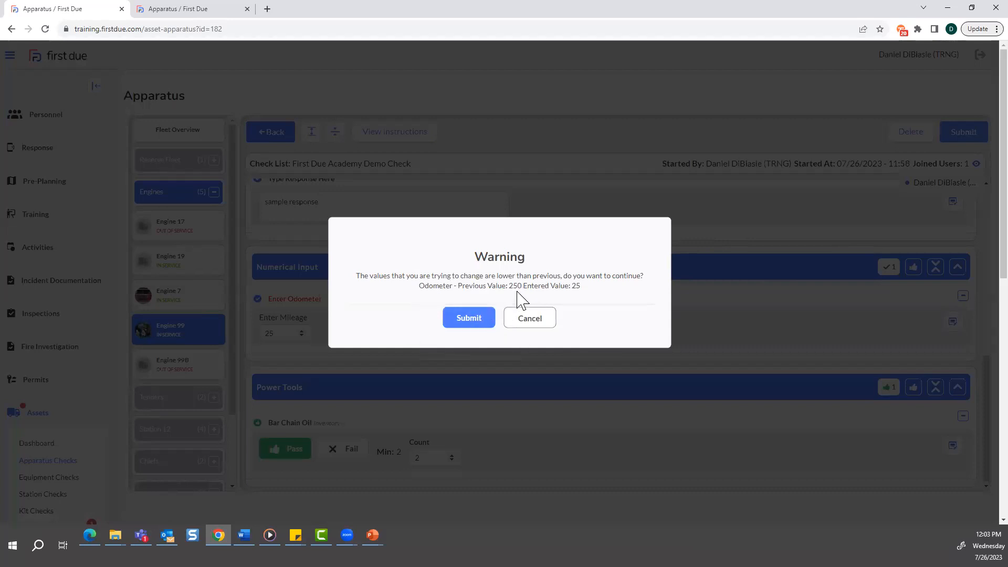
left_click(470, 321)
left_click(420, 98)
left_click(470, 98)
mouse_move(410, 115)
left_mouse_down()
mouse_move(411, 140)
mouse_move(524, 124)
left_mouse_up()
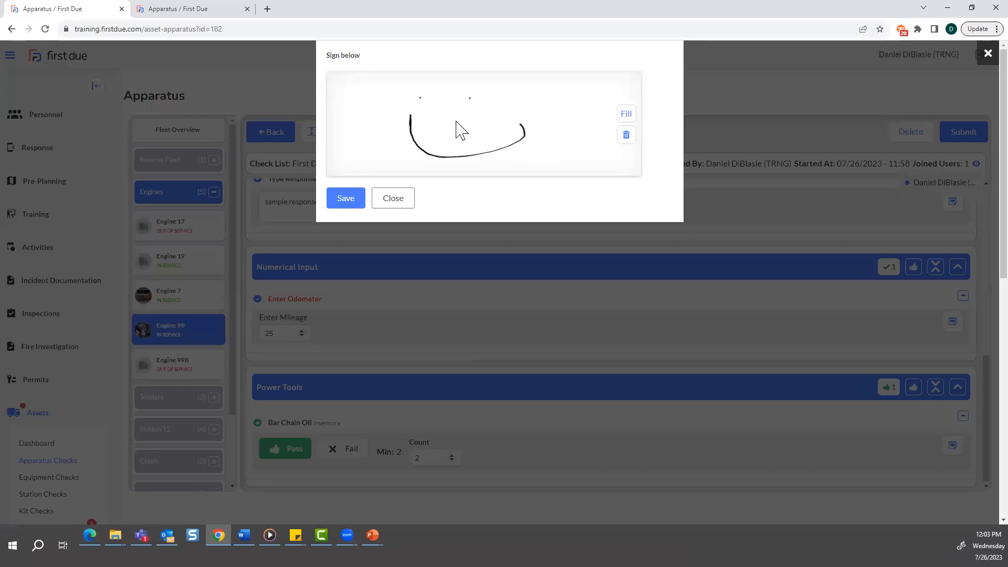
left_click(346, 203)
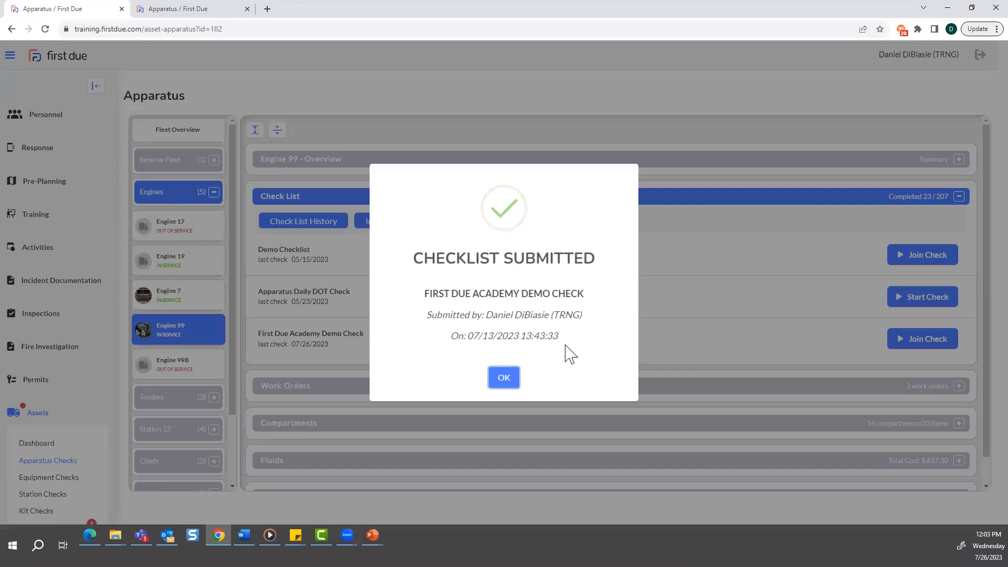
left_click(504, 383)
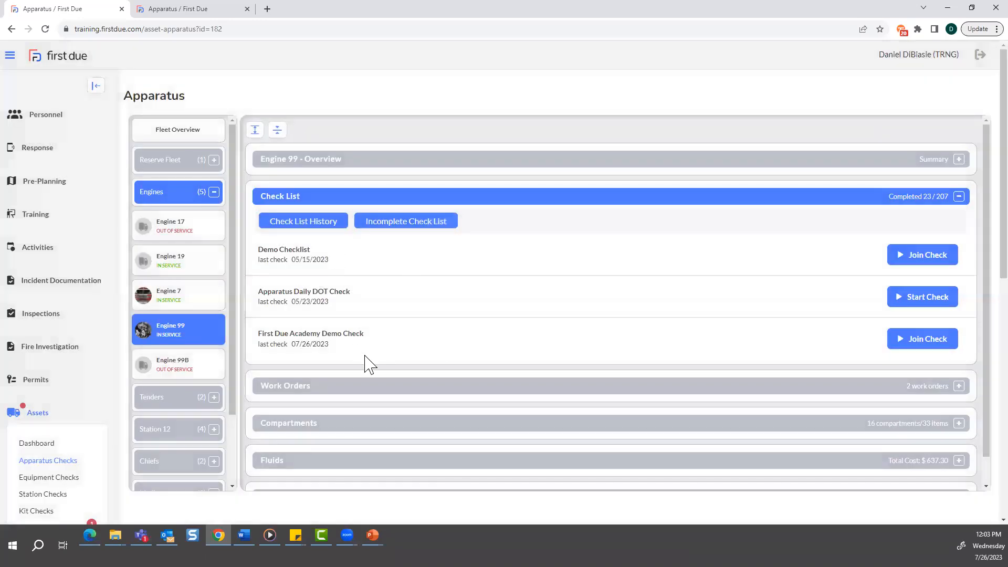
- Join the ongoing First Due Academy Demo Check on Engine 99 and locate the generator item under Engineers Rear
left_click(923, 339)
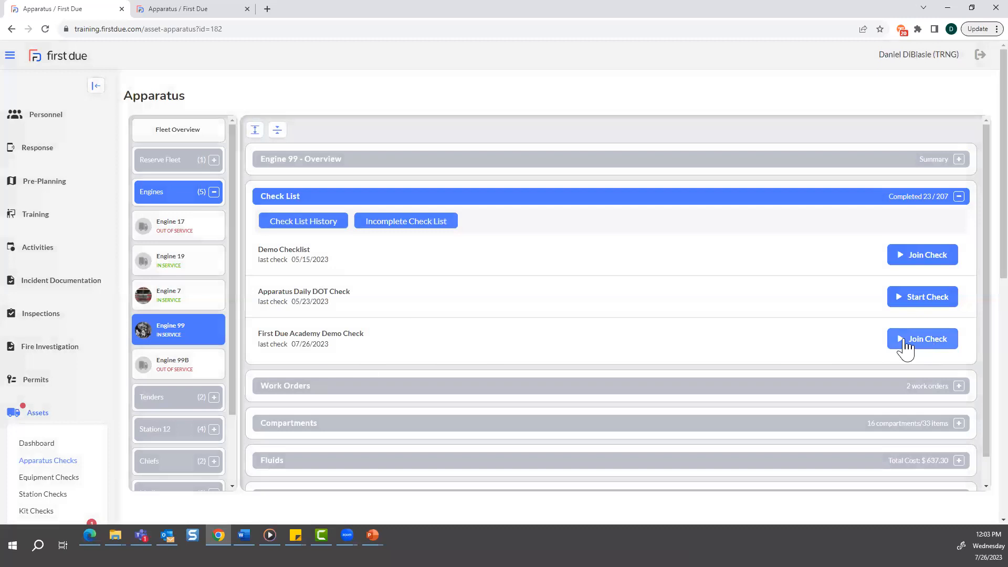
scroll(490, 313, "down", 4)
scroll(490, 313, "down", 6)
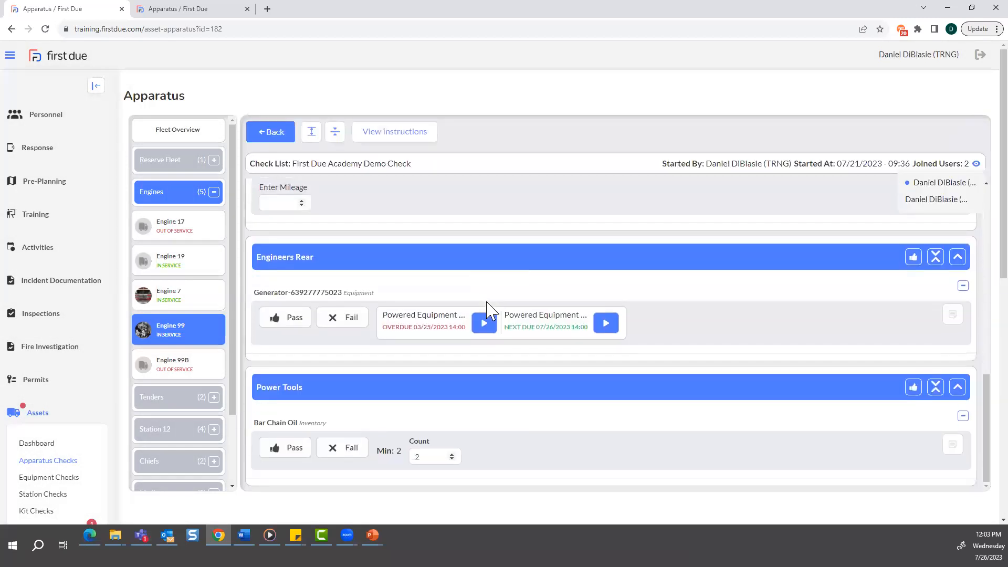
scroll(486, 311, "up", 1)
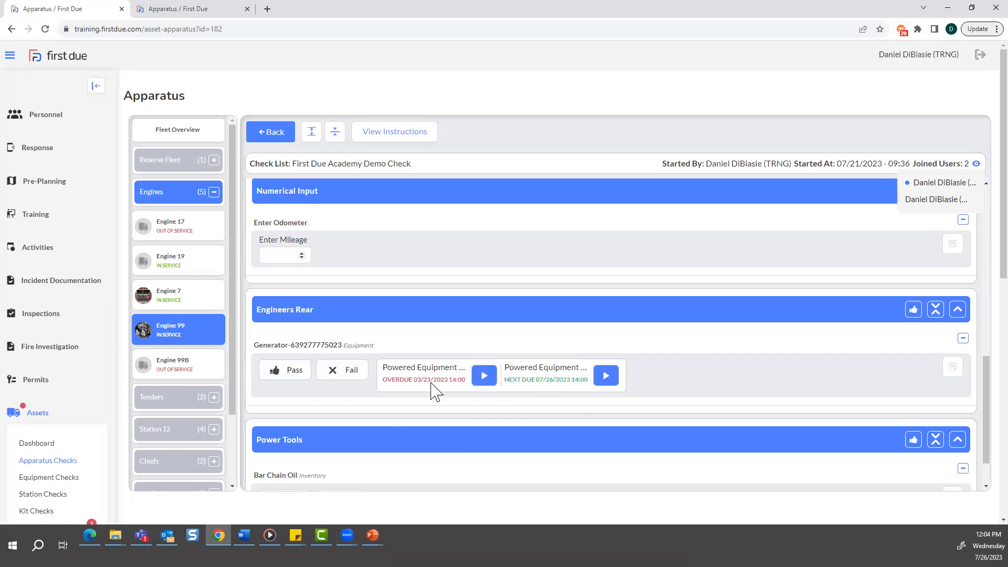
- Open the generator's powered equipment check due 07/26/2023 14:00, marking Operational as Pass and Fuel Level as Full
left_click(606, 376)
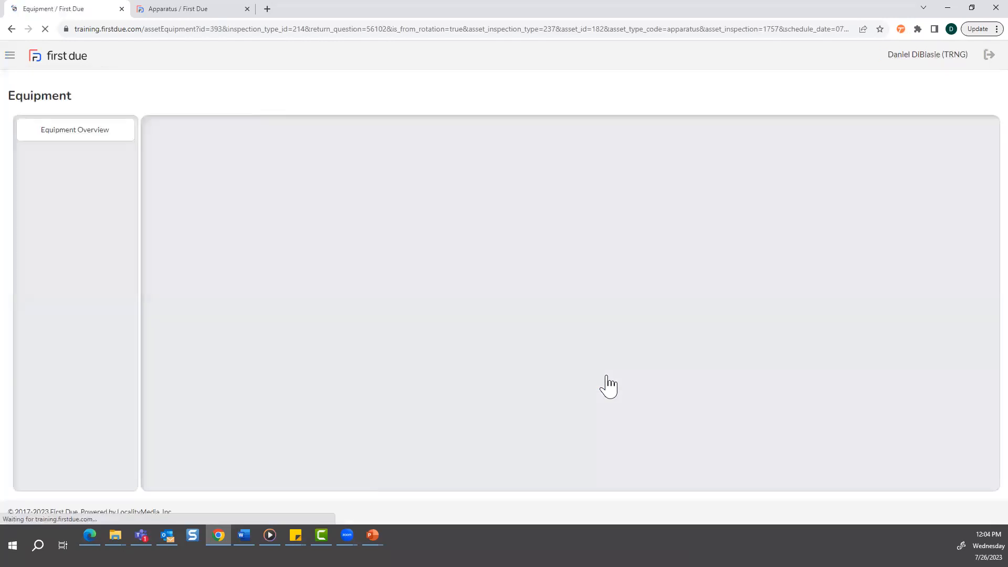
left_click(286, 266)
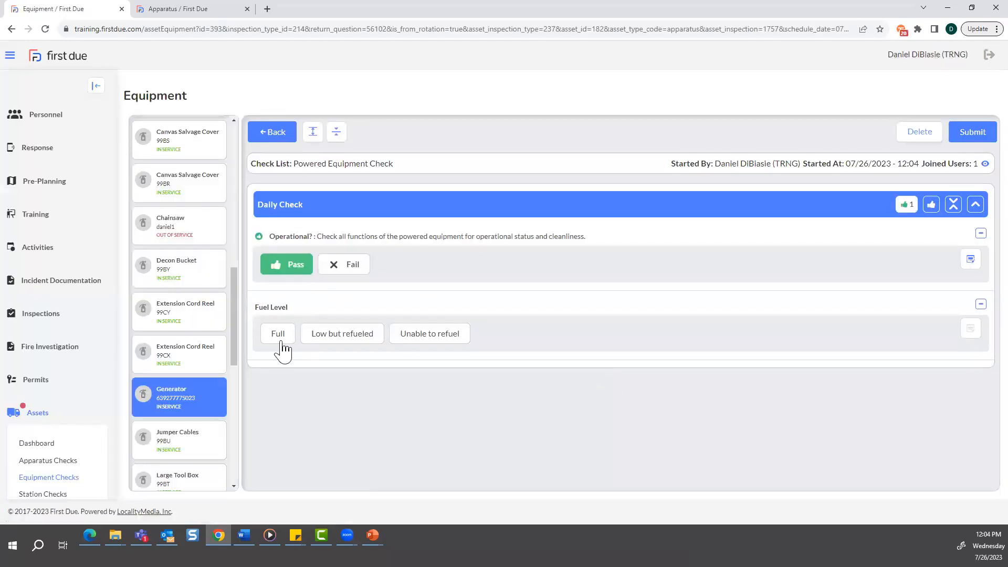
left_click(278, 336)
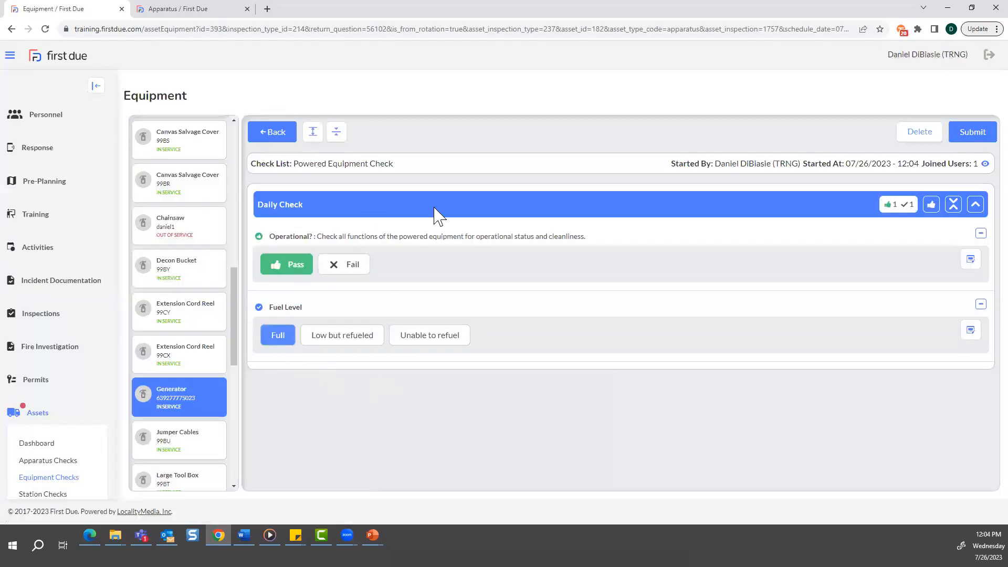
- Submit the generator's Powered Equipment Check, signing with a hand-drawn smiley face, and acknowledge the submission
left_click(973, 134)
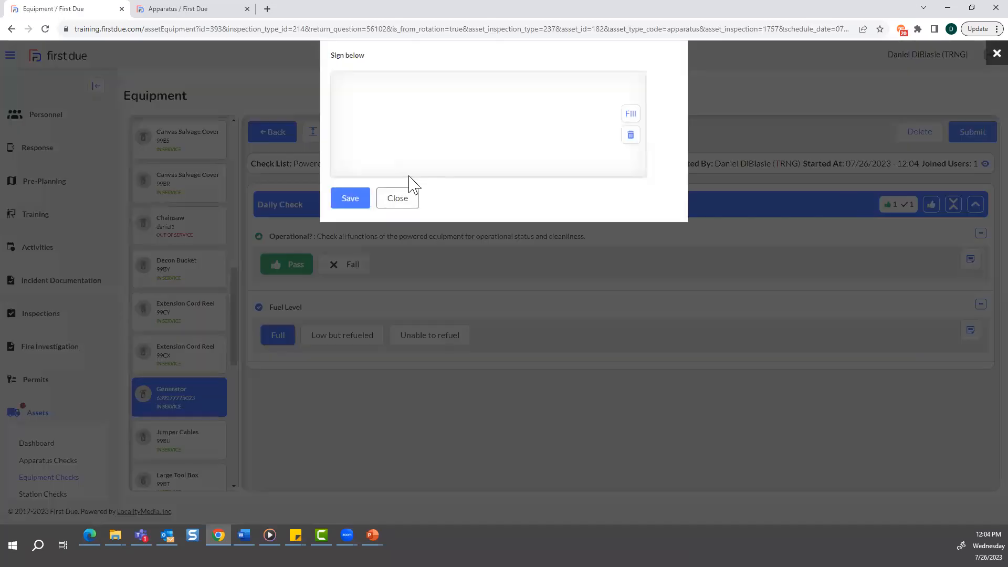
left_click(434, 108)
left_click(464, 106)
left_click_drag(428, 131, 490, 147)
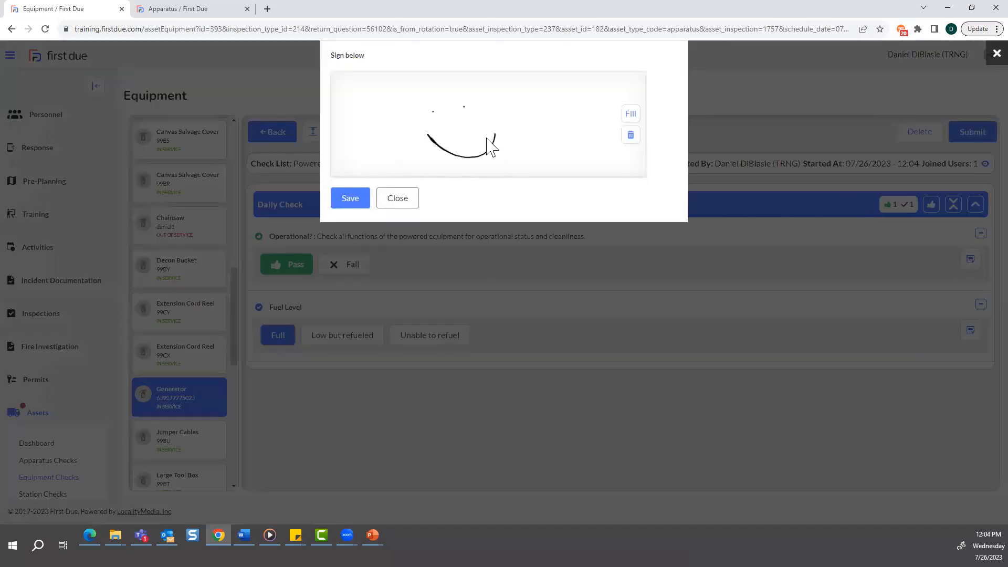
left_click(351, 202)
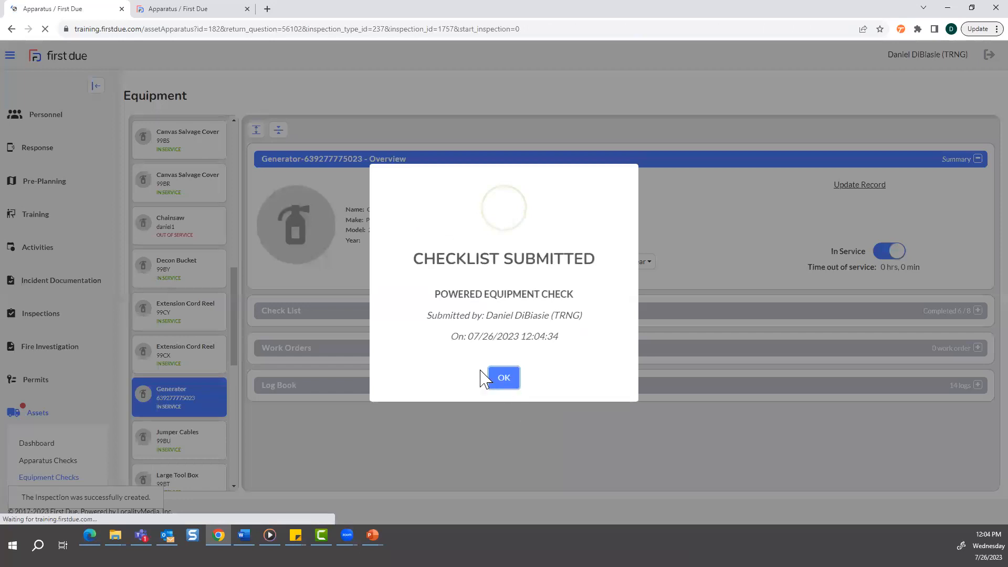
left_click(496, 377)
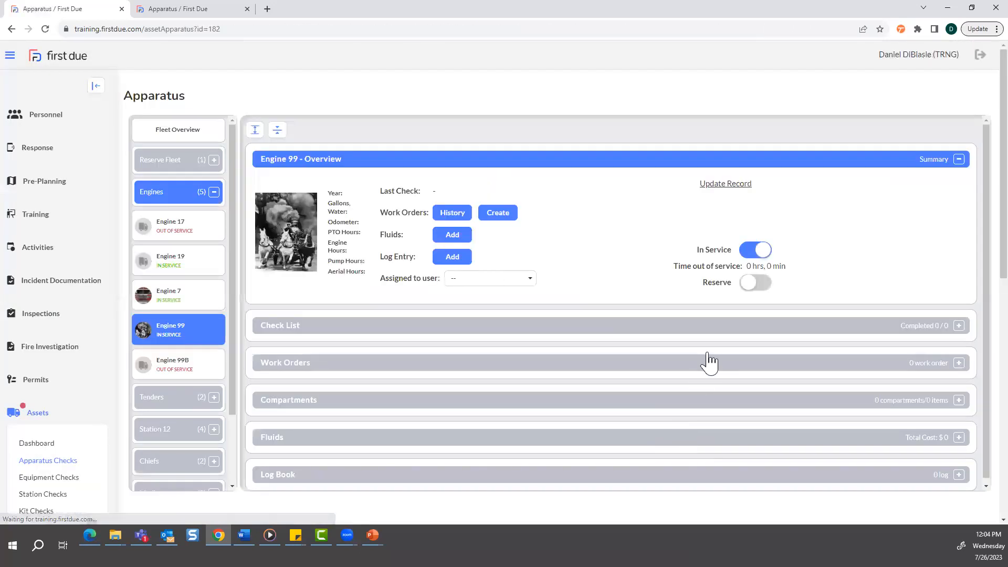
- Look over the sections of Engine 99's First Due Academy Demo Check and view its attached checklist instructions
scroll(707, 352, "down", 15)
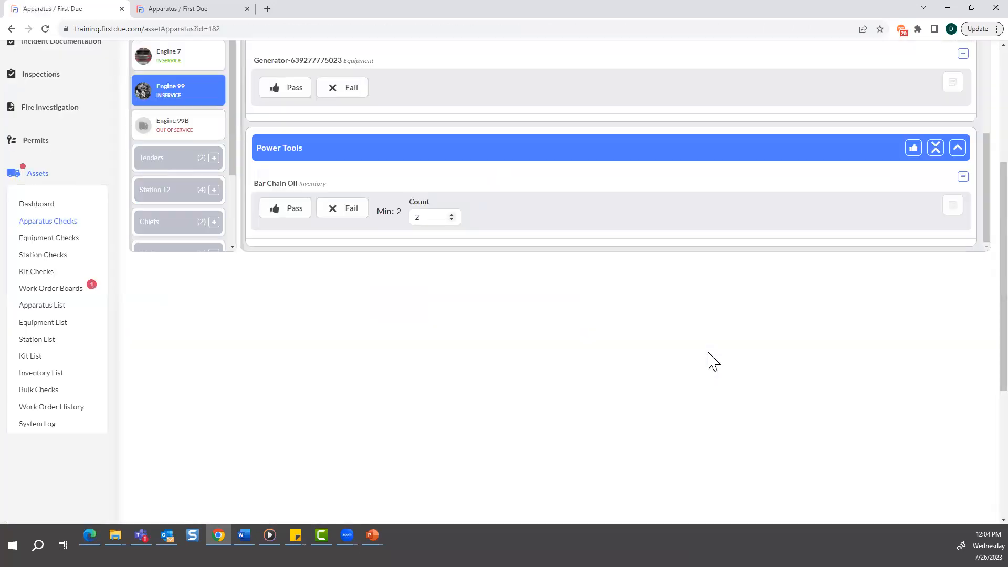
scroll(600, 360, "up", 5)
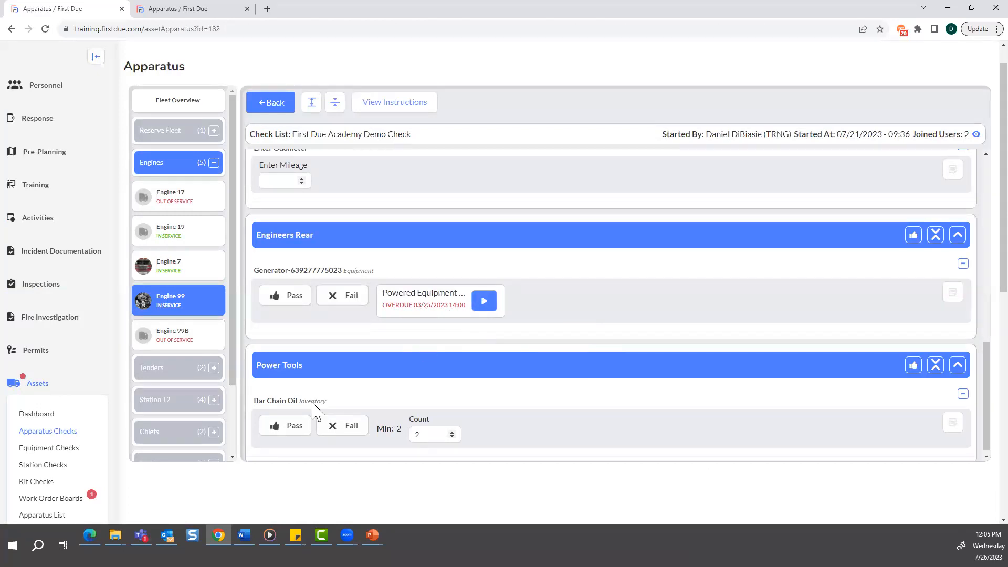
scroll(347, 252, "up", 4)
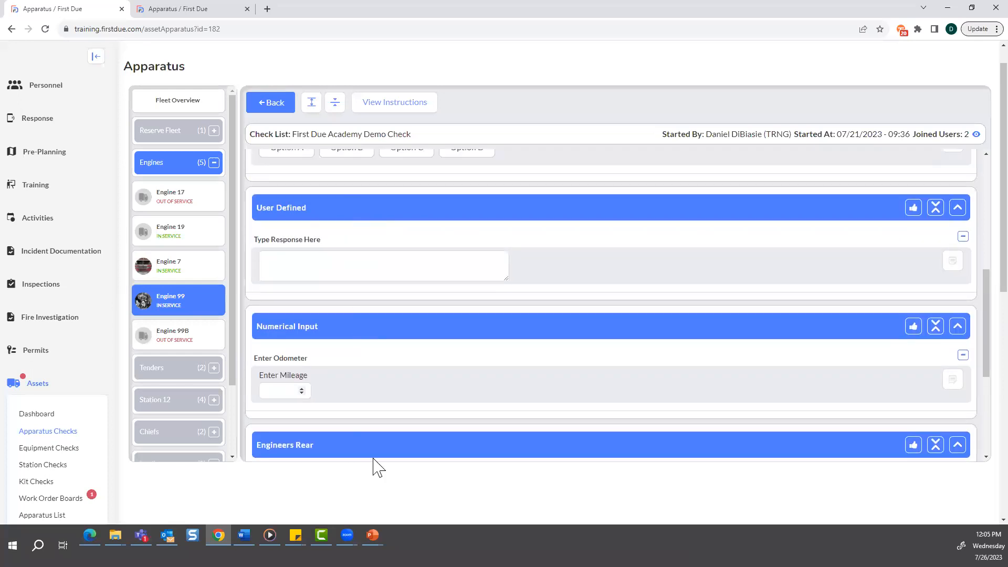
scroll(803, 417, "up", 4)
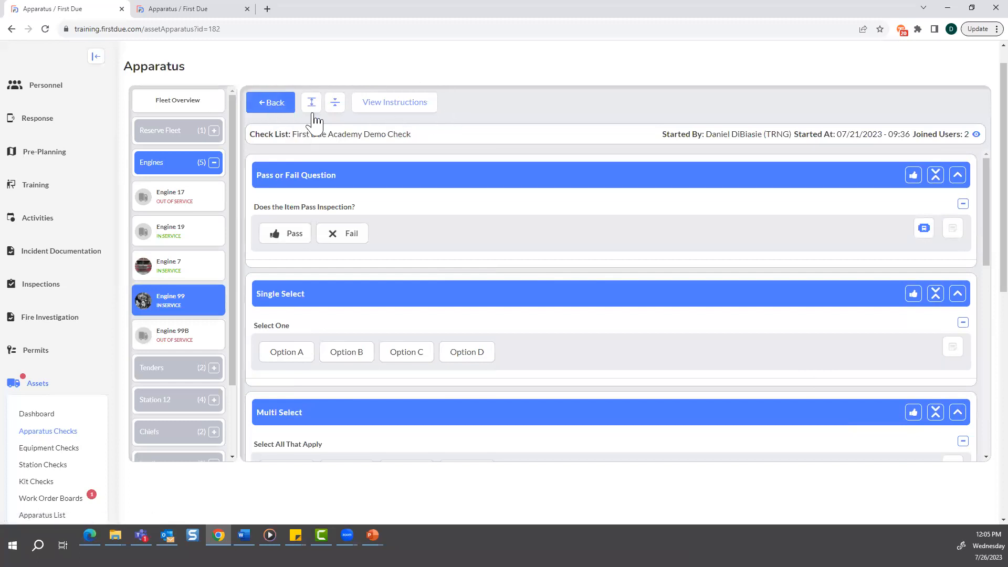
left_click(422, 108)
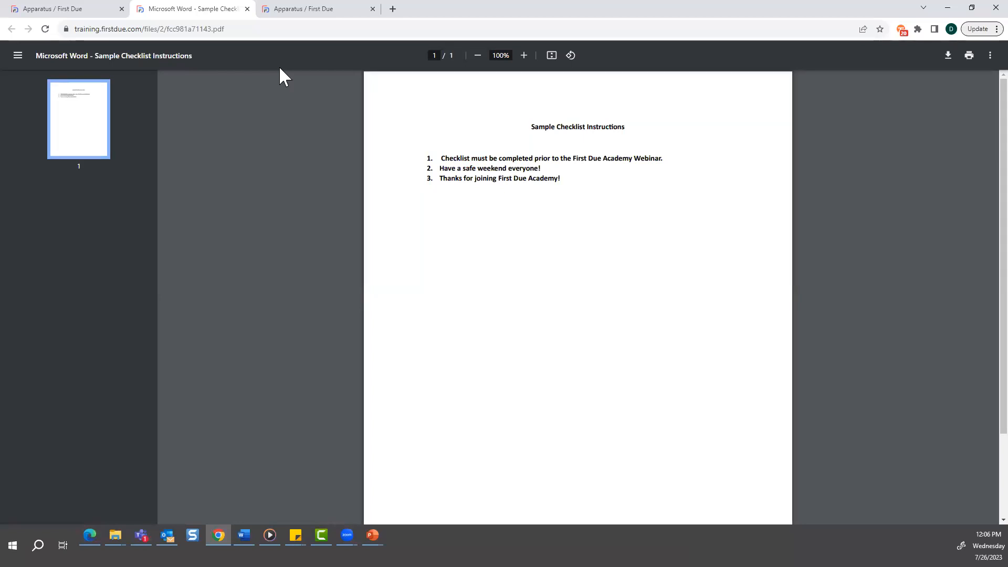
left_click(246, 9)
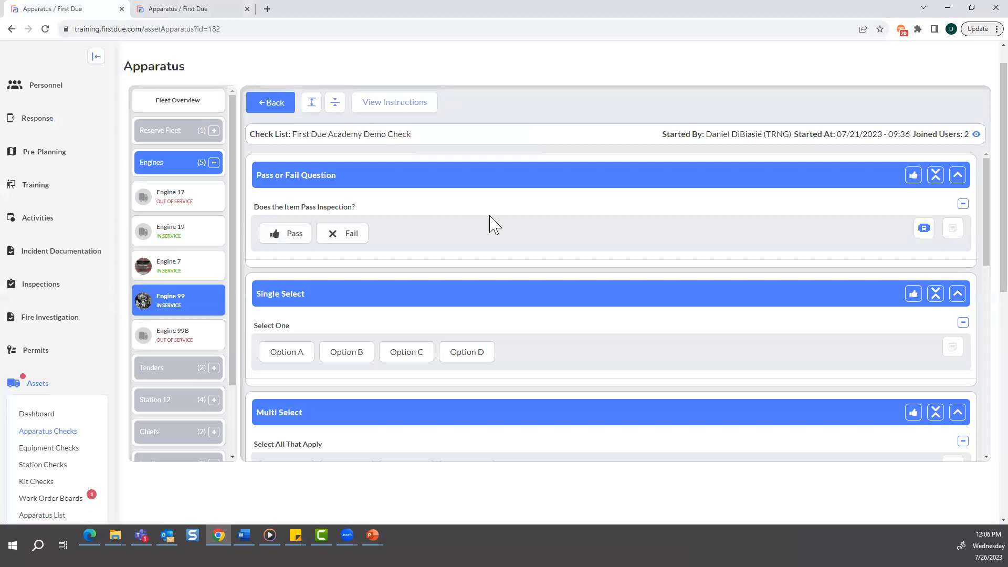
- Pass all items in the Pass or Fail Question section, and collapse its questions and the whole section
left_click(913, 179)
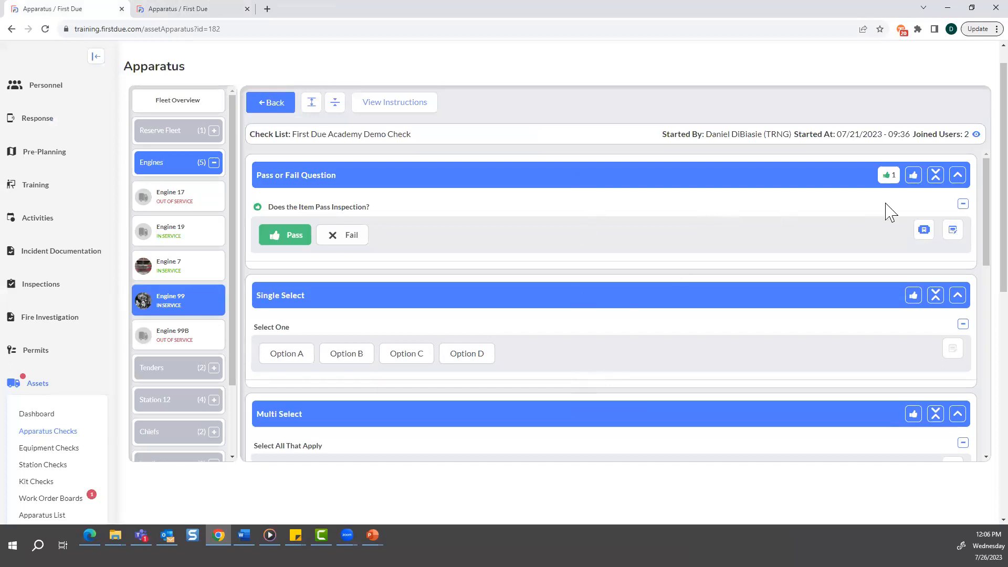
left_click(935, 177)
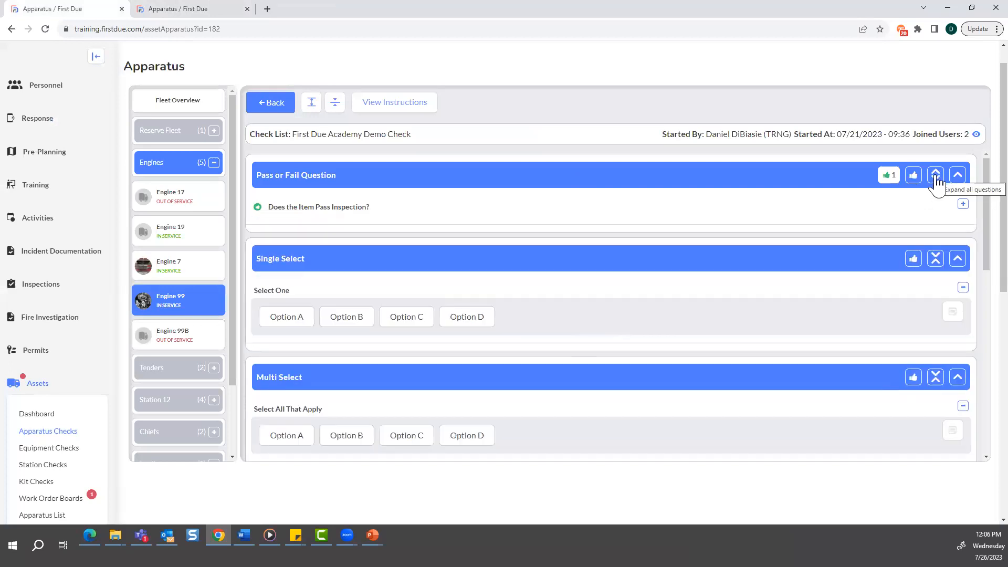
left_click(935, 176)
left_click(957, 178)
left_click(957, 180)
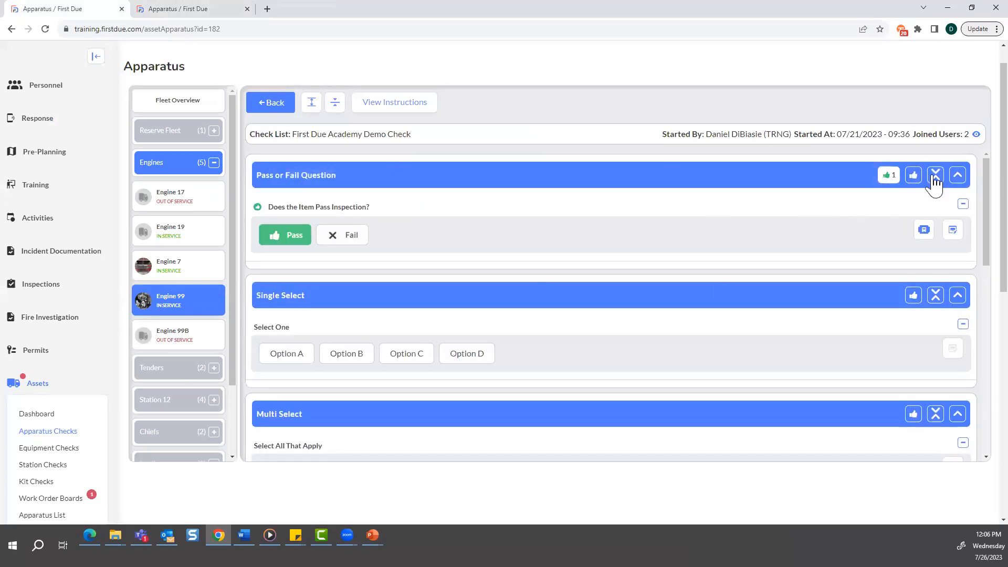
left_click(936, 178)
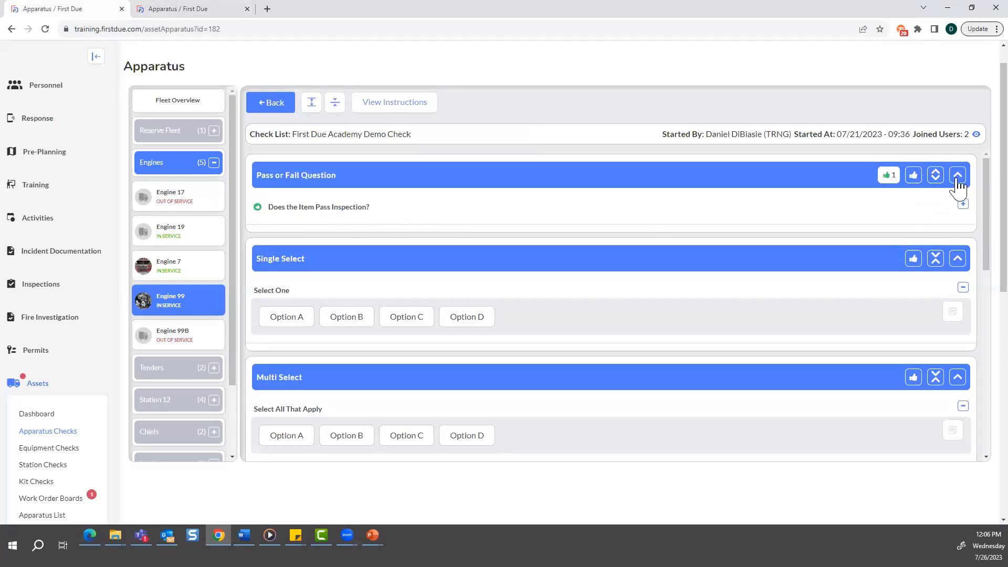
left_click(958, 176)
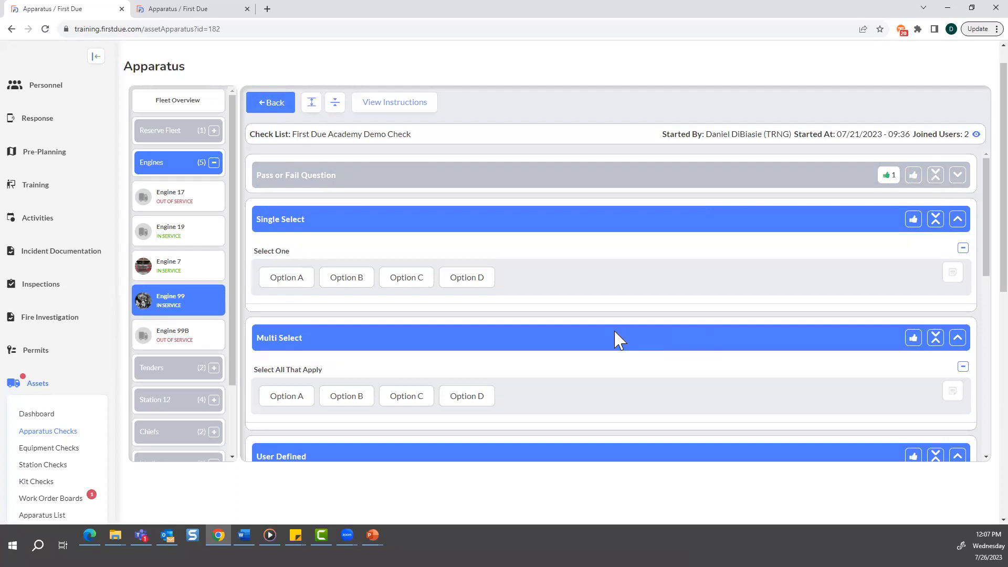
- Leave the check and open the available check lists in the asset management setup
left_click(273, 107)
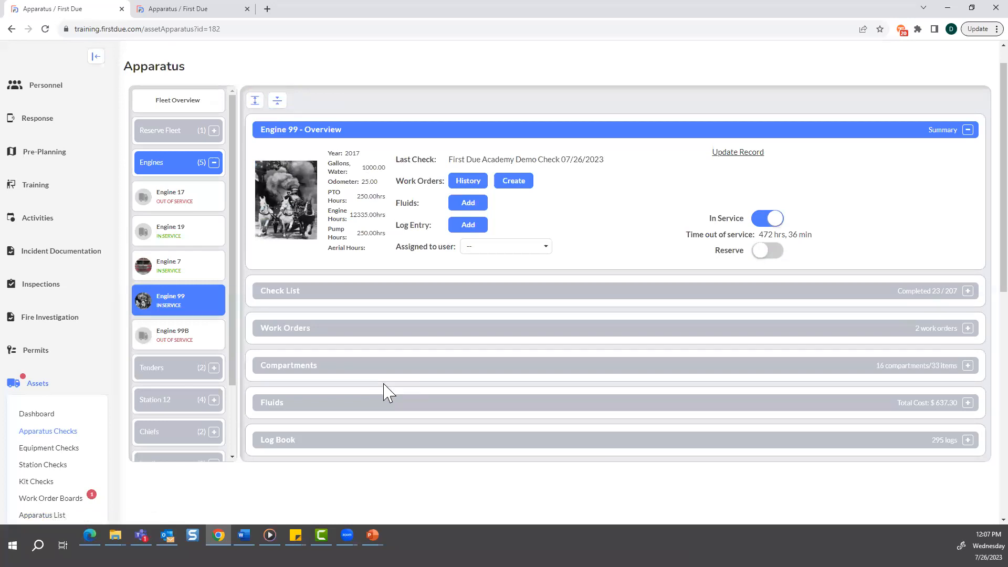
scroll(32, 441, "down", 4)
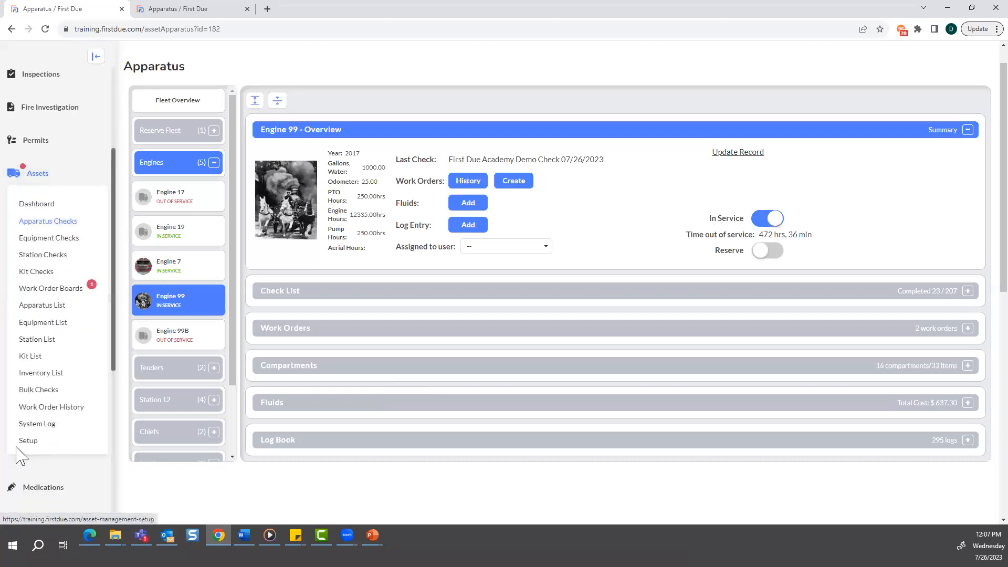
left_click(48, 446)
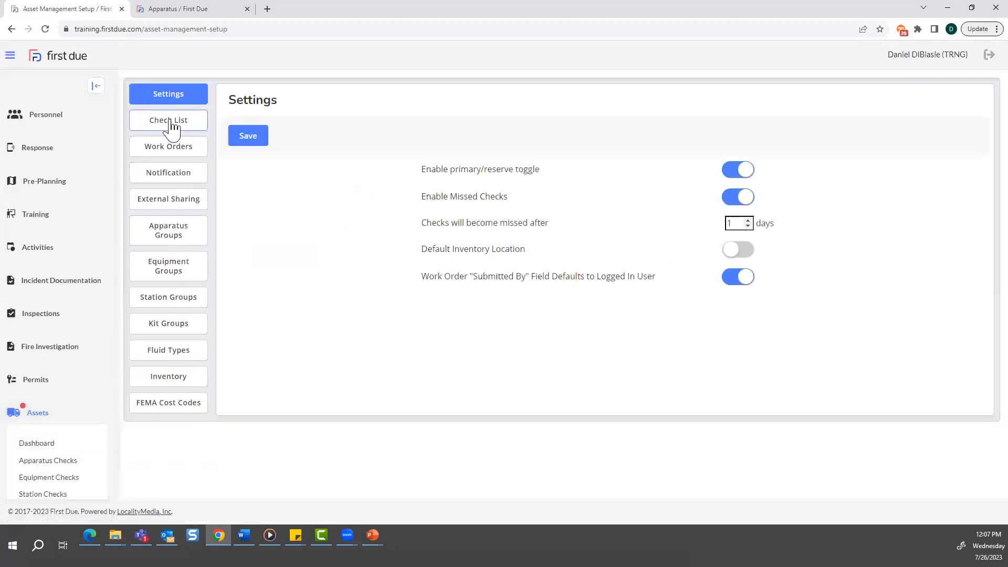
left_click(169, 123)
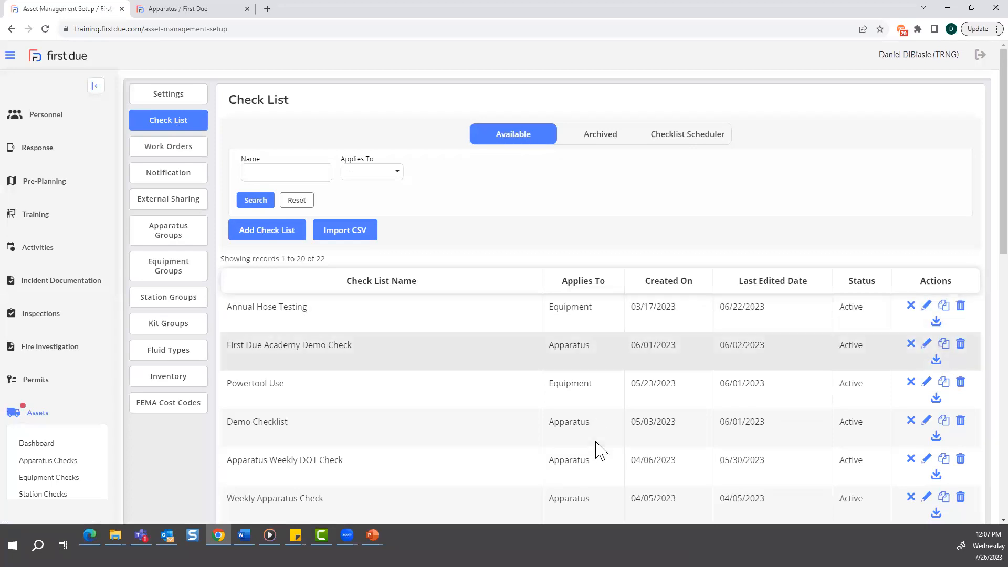
scroll(602, 451, "down", 5)
scroll(598, 450, "up", 5)
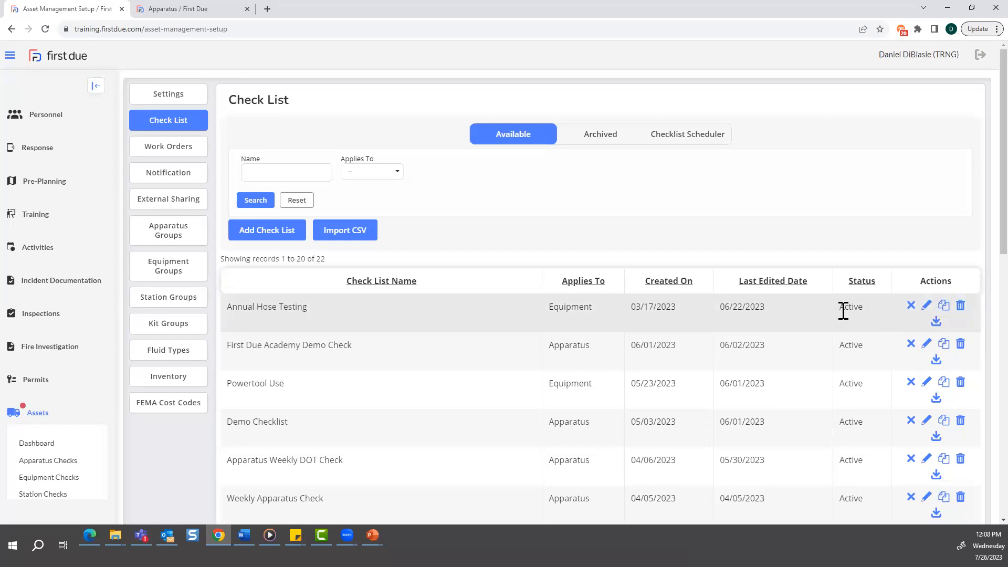
- Change the Annual Hose Testing check list's status to Inactive and reactivate it
left_click(912, 307)
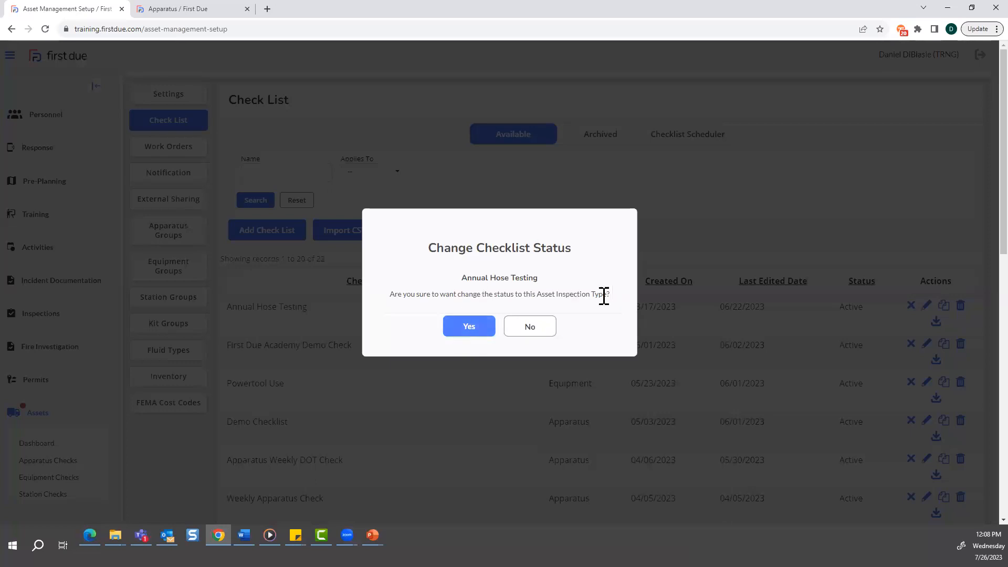
left_click(462, 331)
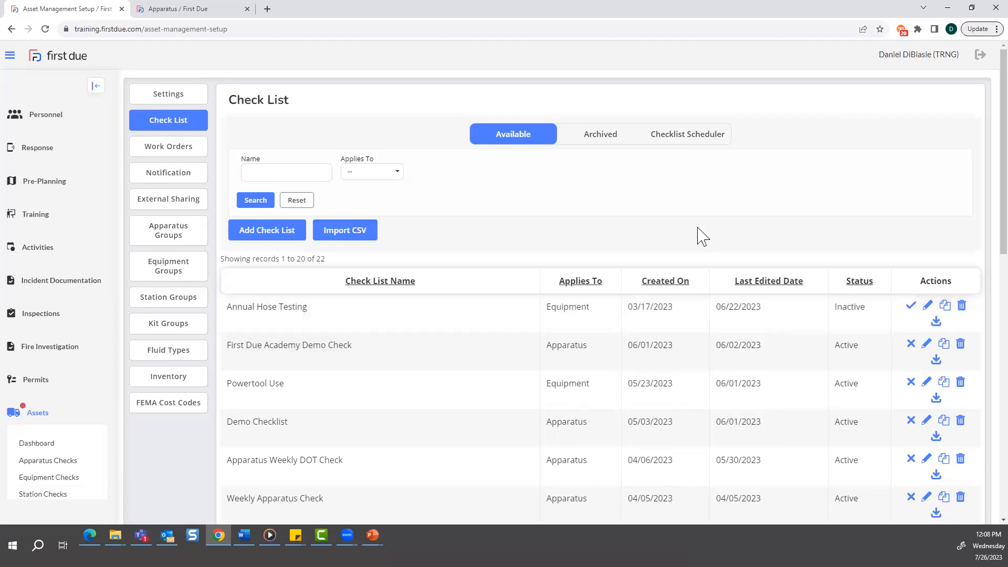
left_click(910, 305)
left_click(468, 327)
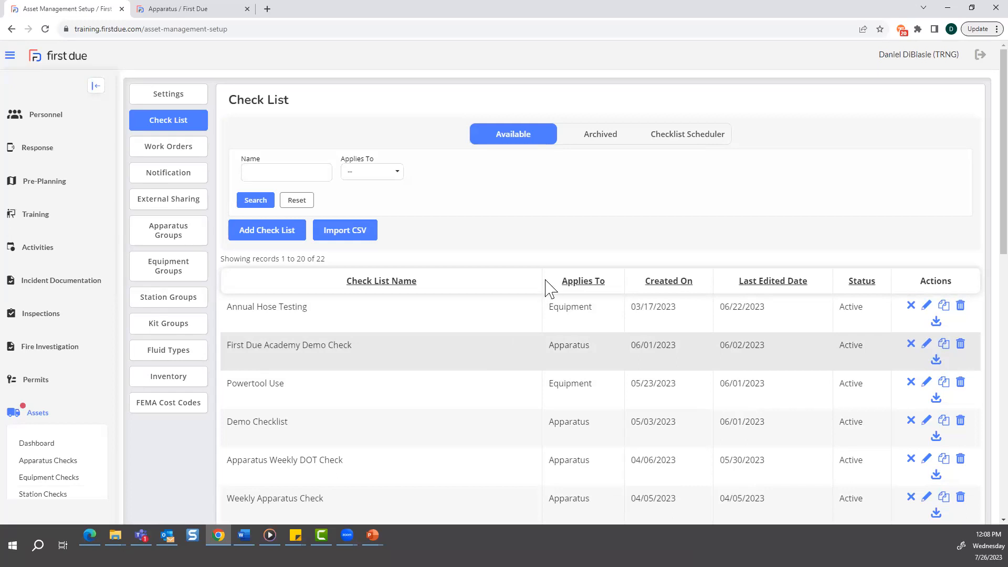
- Add a new check list named Sample Checklist, with the side navigation collapsed
left_click(272, 241)
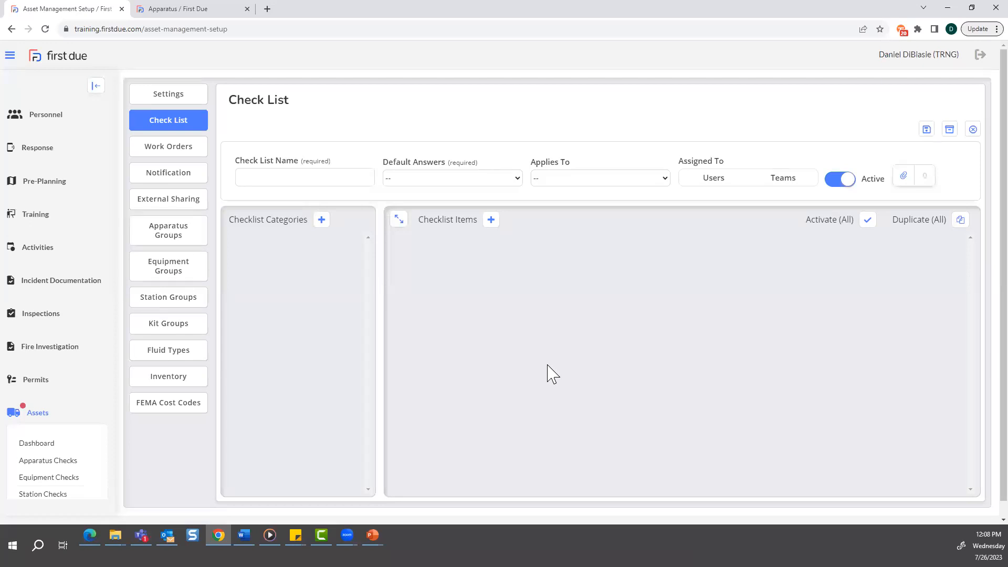
left_click(96, 86)
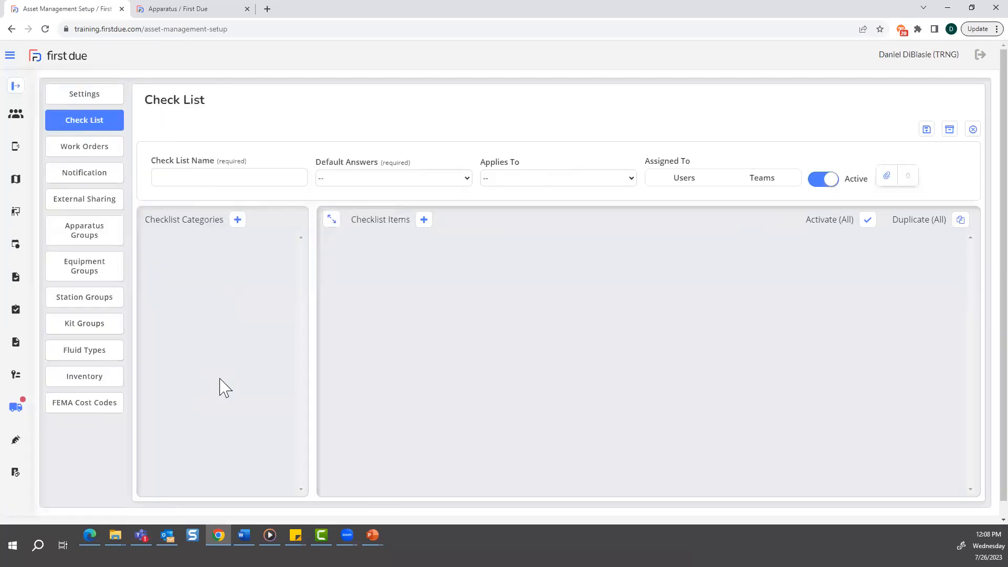
left_click(179, 178)
type("S")
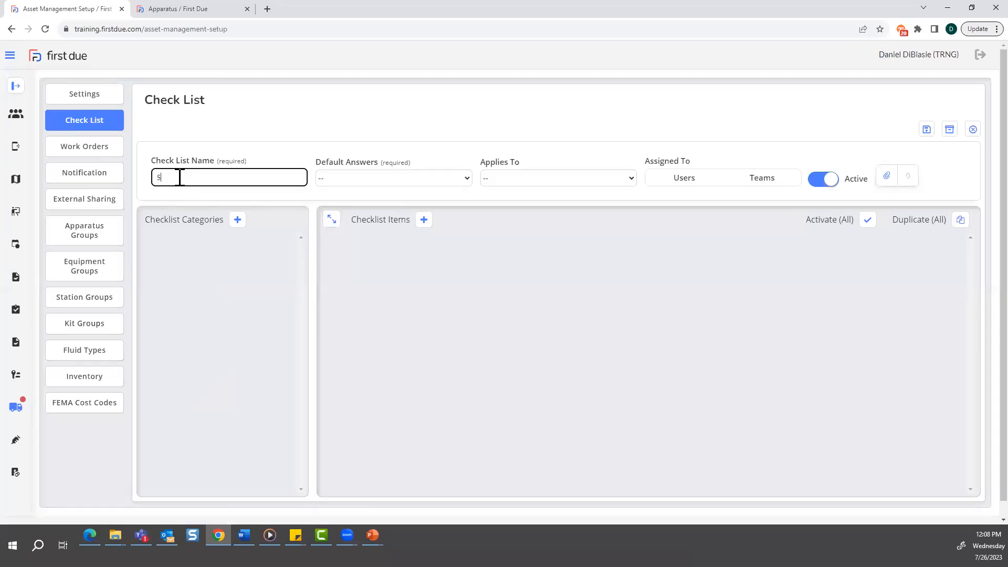
type("ample Checklist")
- Set the check list's default answers to Require User Check and apply it to Apparatus
left_click(374, 172)
left_click(373, 174)
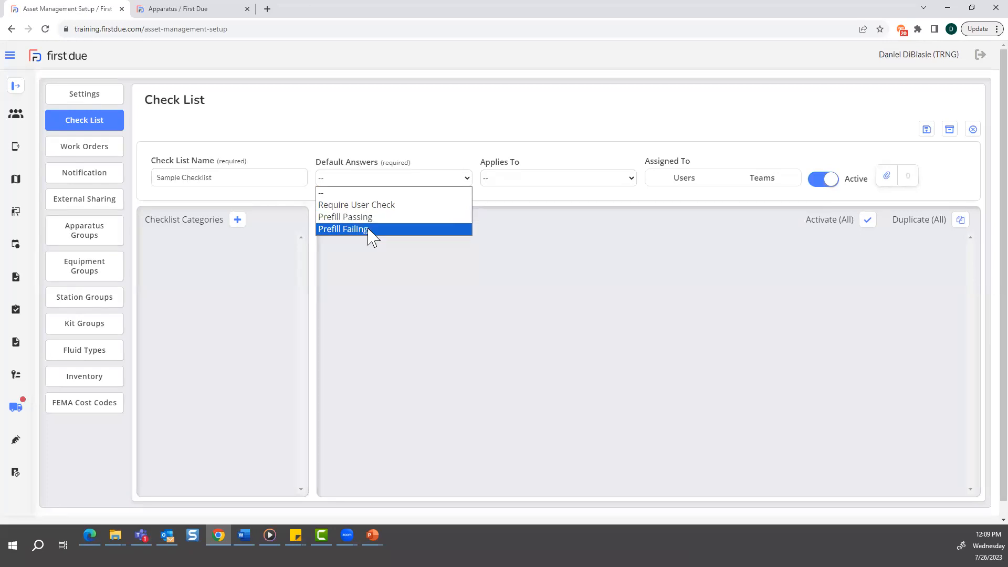
left_click(373, 205)
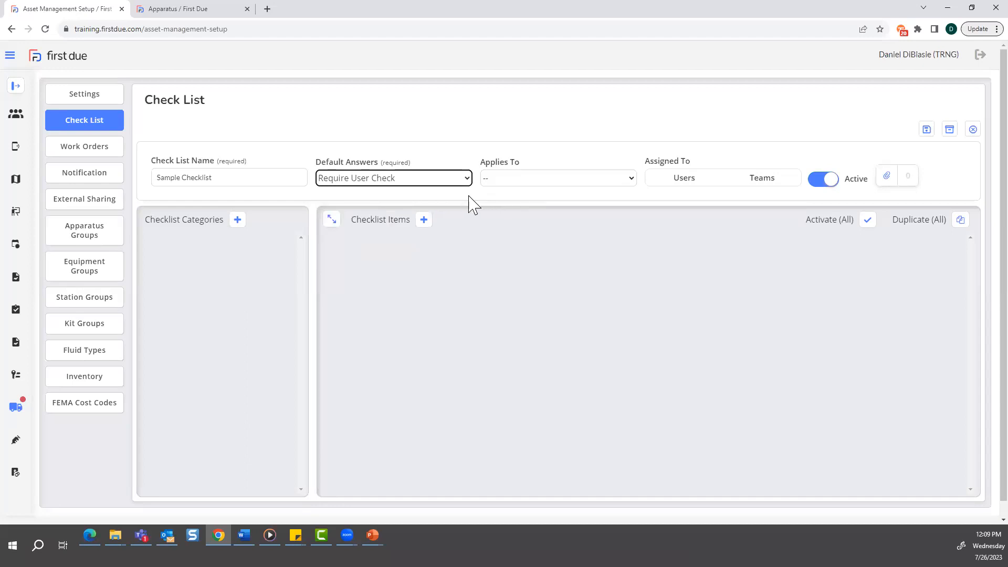
left_click(534, 179)
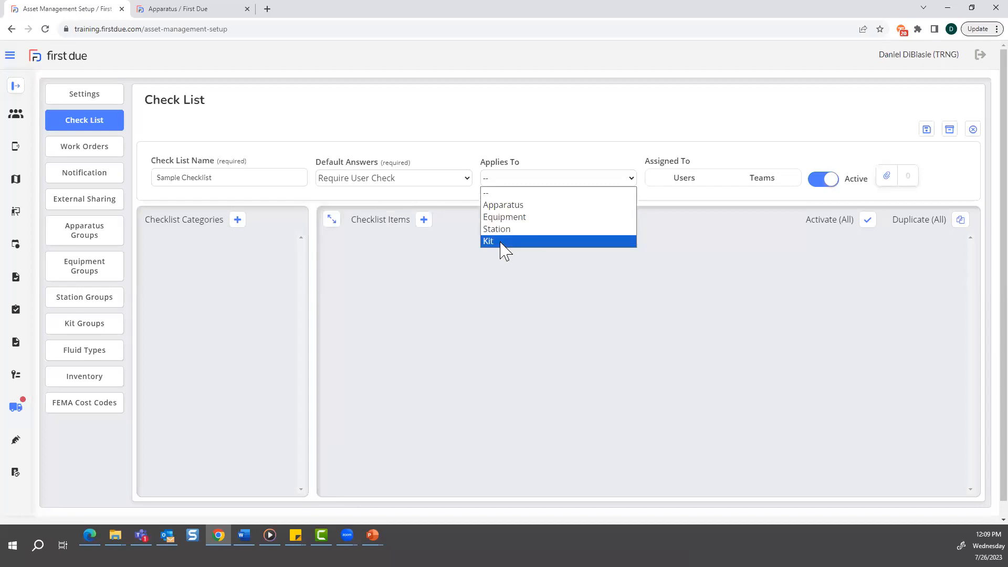
left_click(513, 205)
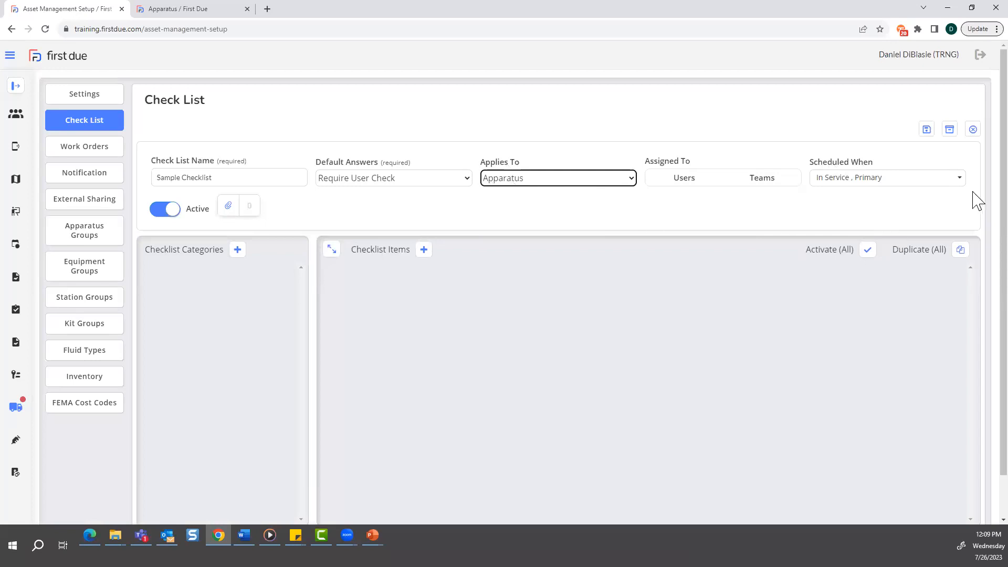
- Select and clear all Scheduled When statuses, and reselect In Service and Primary
left_click(953, 180)
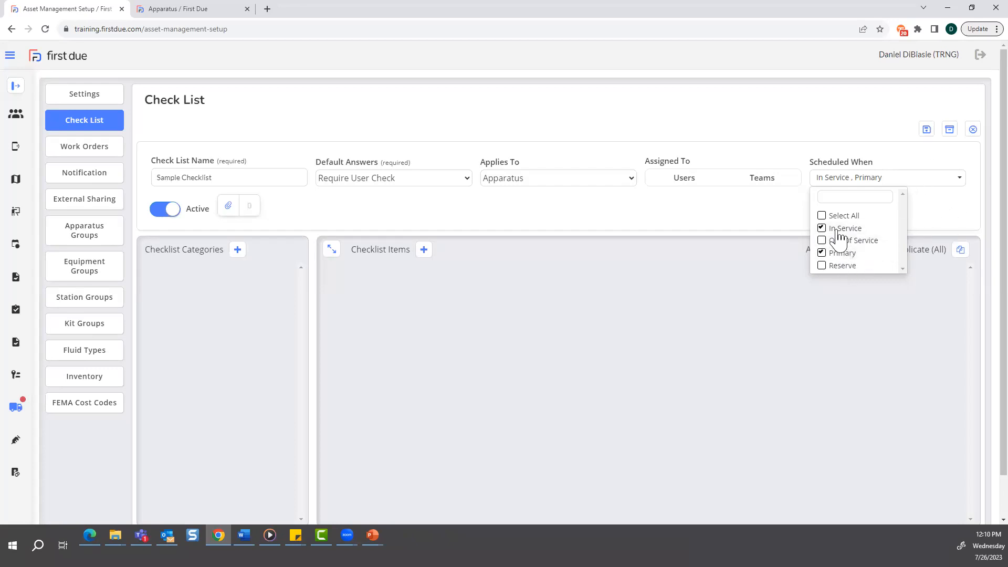
left_click(824, 218)
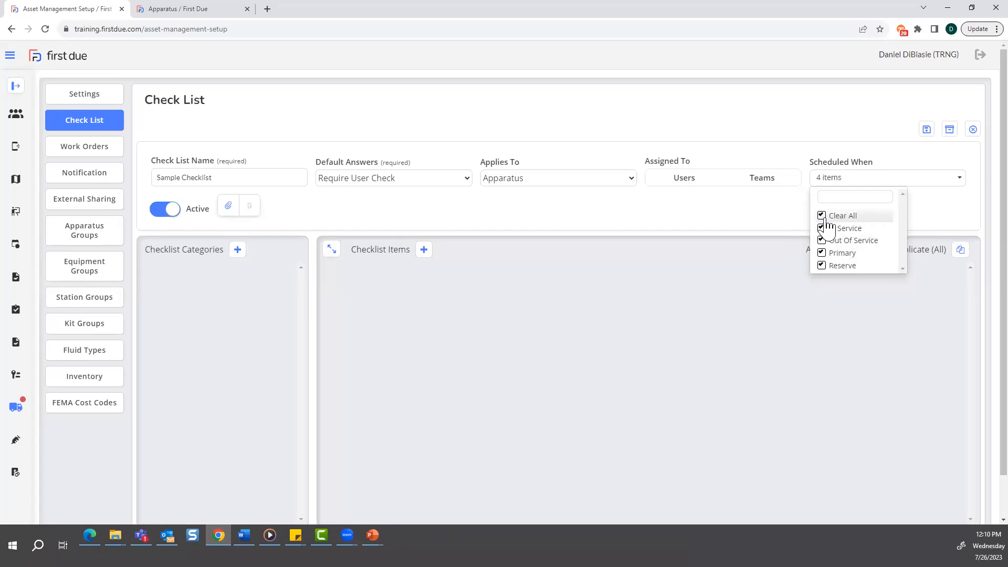
left_click(823, 218)
left_click(822, 230)
left_click(822, 253)
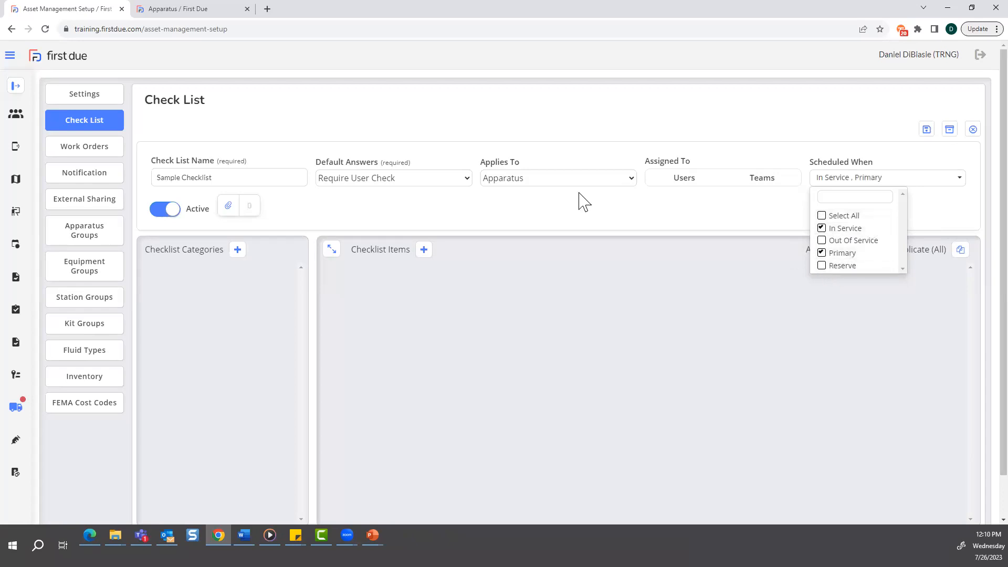
left_click(604, 213)
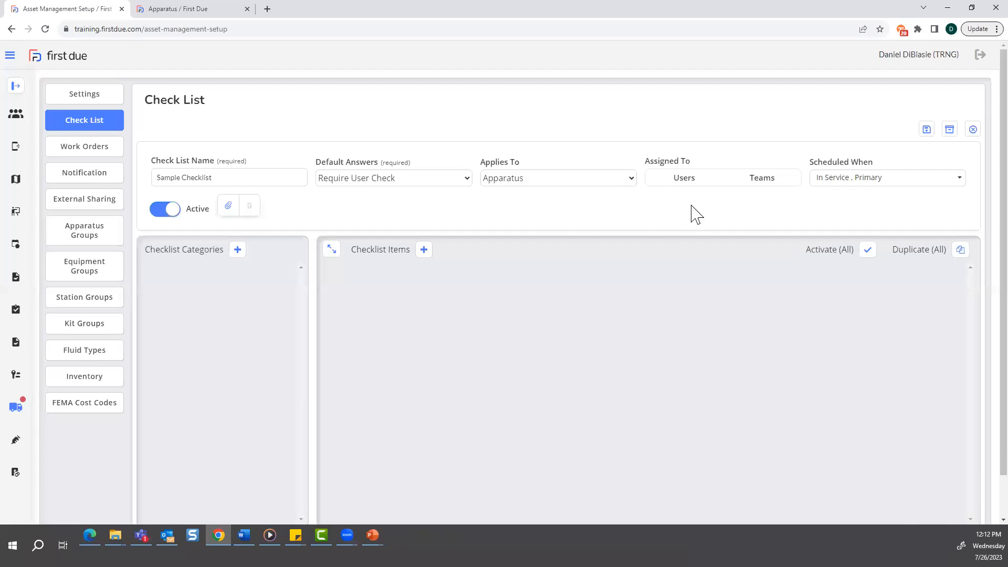
- Open the check list's instructions file upload and close it without adding any files
left_click(730, 184)
left_click(228, 207)
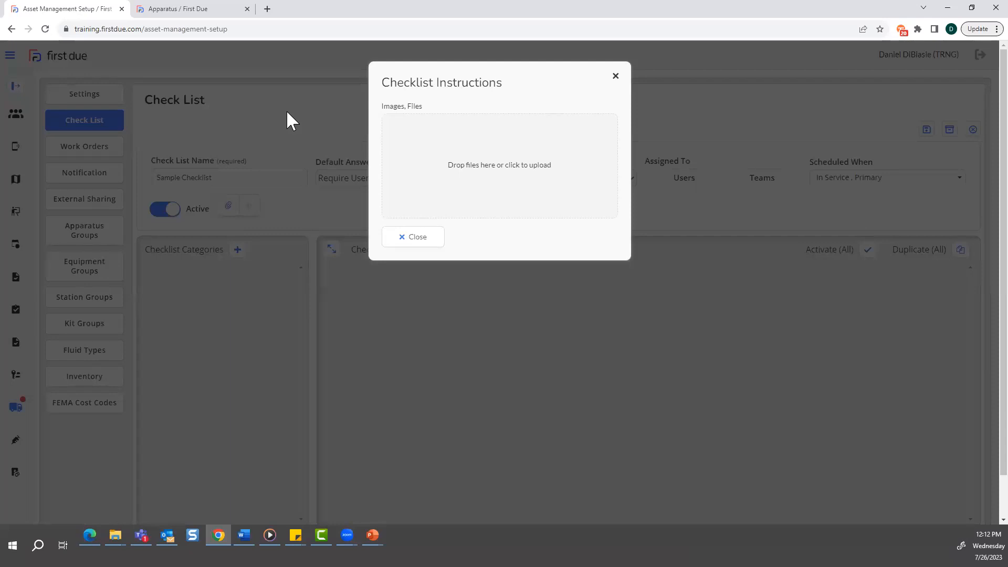
left_click(416, 239)
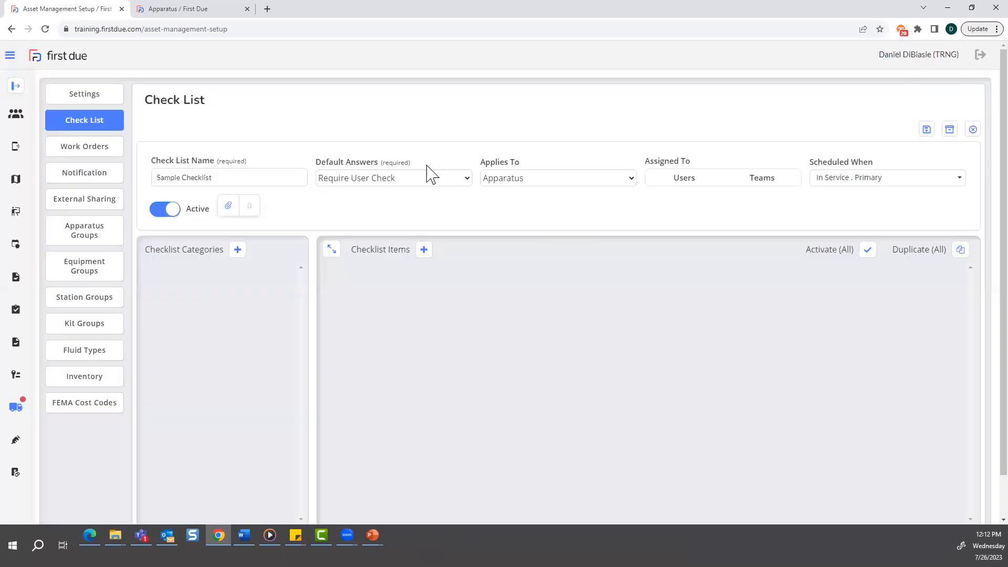
- Apply the check list to Equipment, review its Scheduled When statuses, and turn on Bulk Check
left_click(610, 180)
left_click(518, 217)
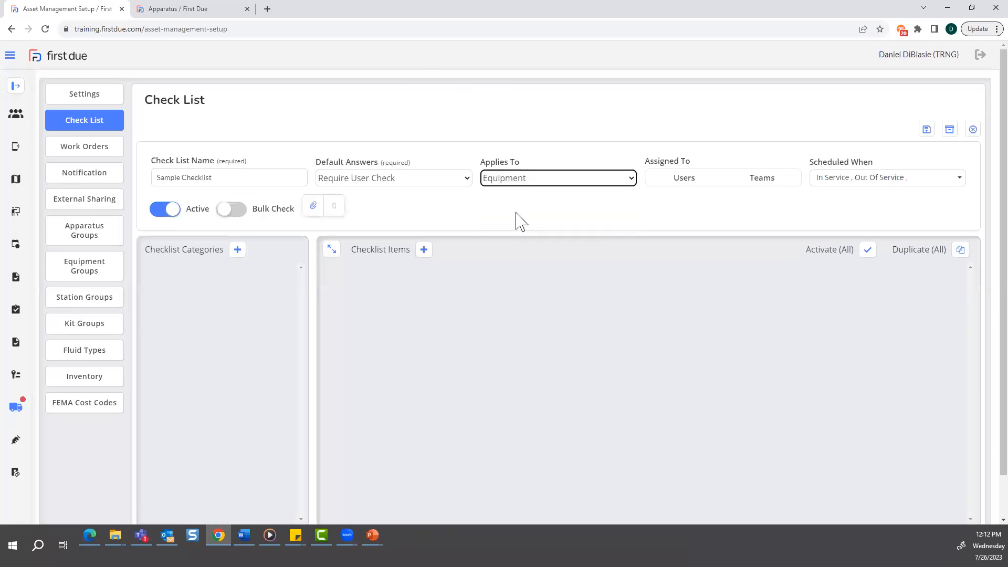
left_click(920, 183)
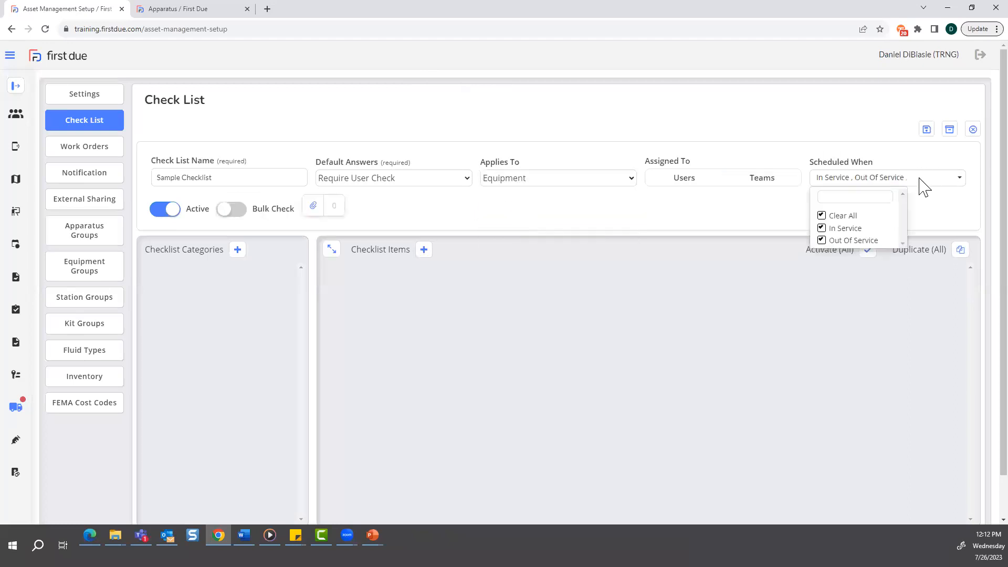
left_click(781, 223)
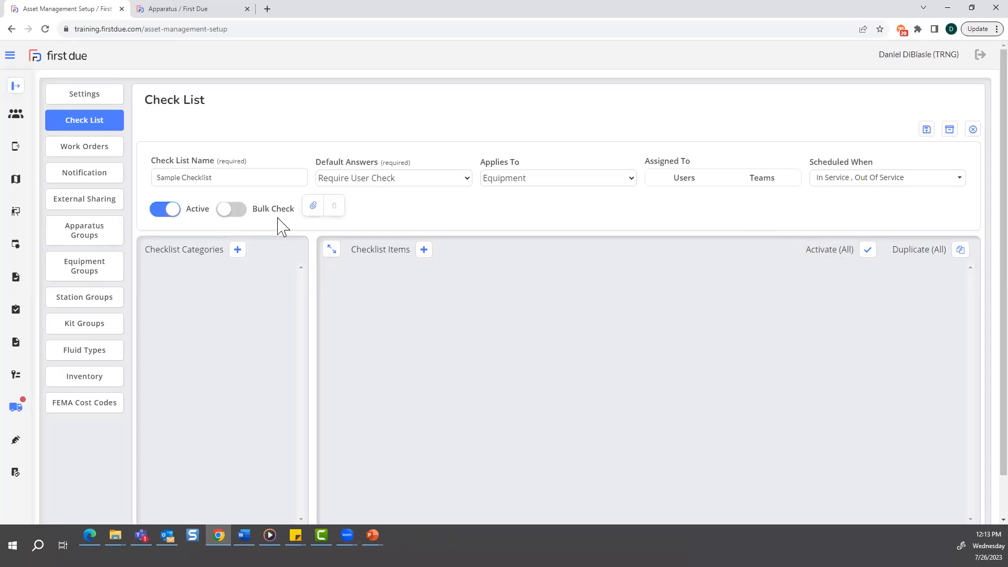
left_click(229, 215)
- View the Bulk Checks page in the other First Due tab and return to the check list setup
left_click(157, 9)
scroll(20, 391, "down", 5)
left_click(38, 366)
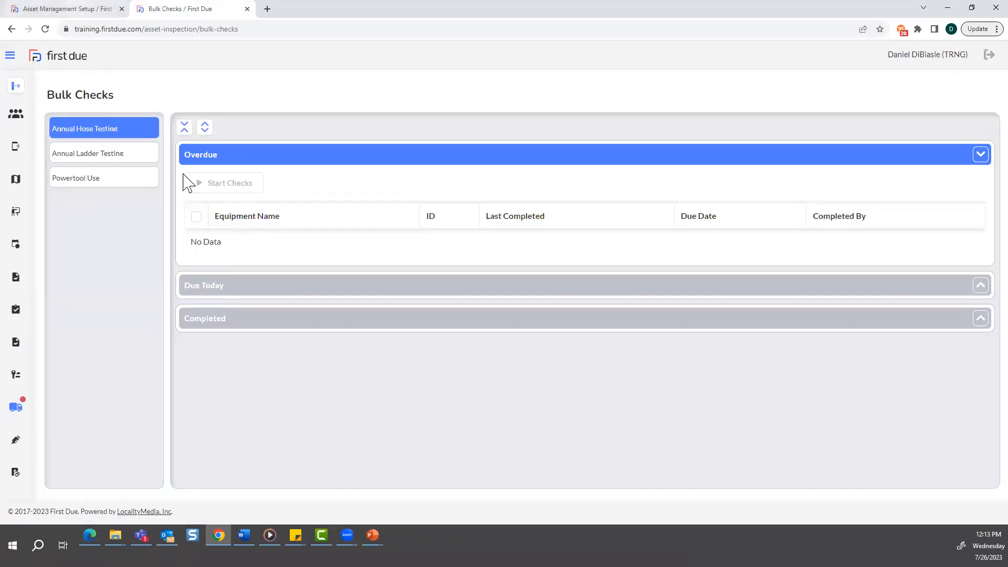
left_click(67, 9)
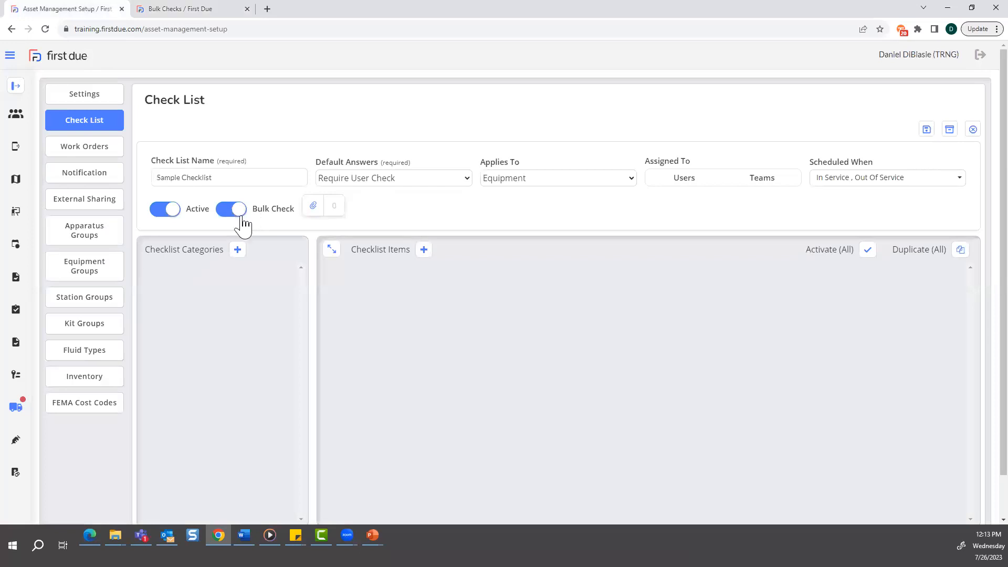
- Turn off Bulk Check and apply the check list to Apparatus again
left_click(235, 210)
left_click(596, 178)
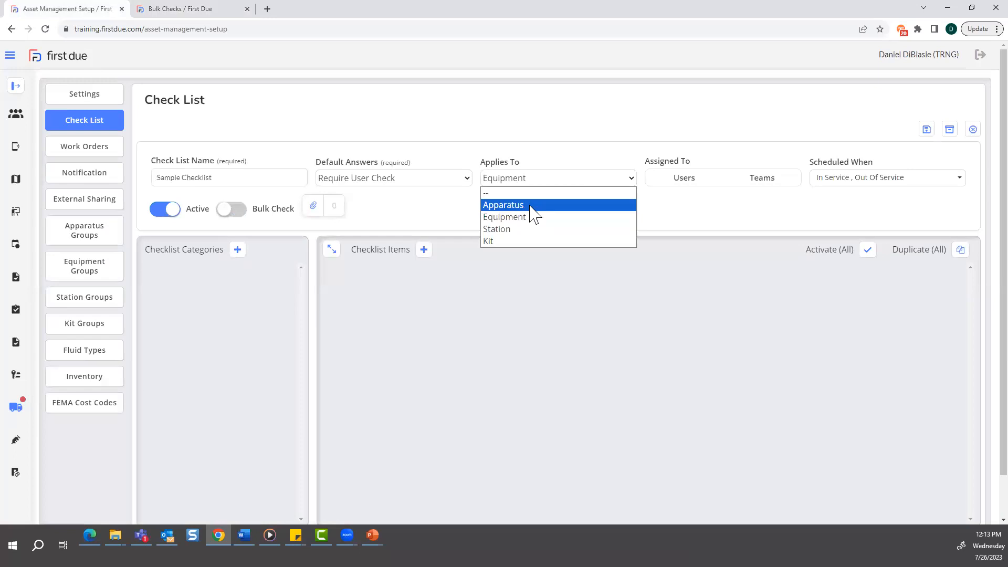
left_click(530, 206)
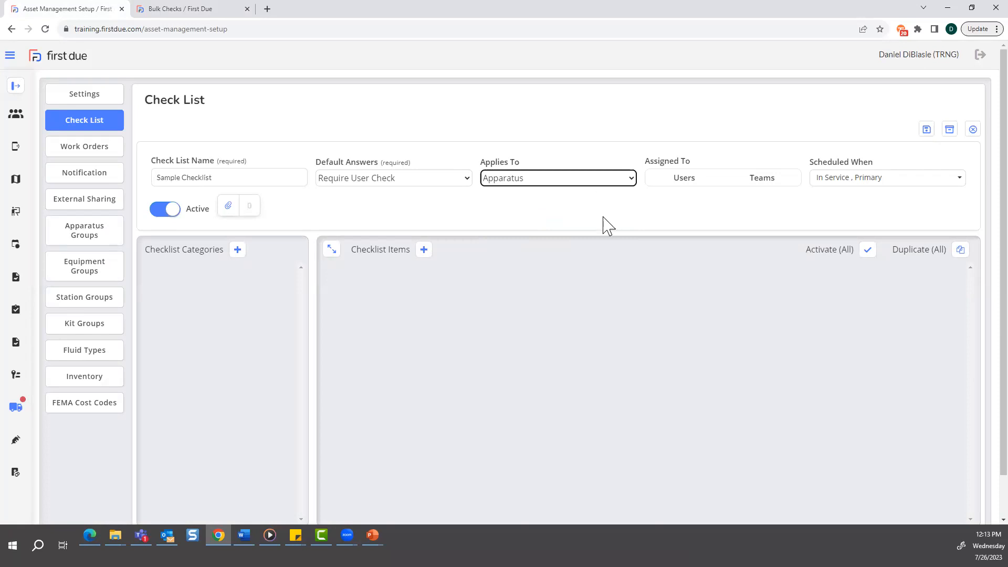
- In the other First Due tab, go to Apparatus Checks and open Engine 7's due Apparatus Daily DOT Check
scroll(302, 338, "down", 1)
scroll(301, 346, "down", 1)
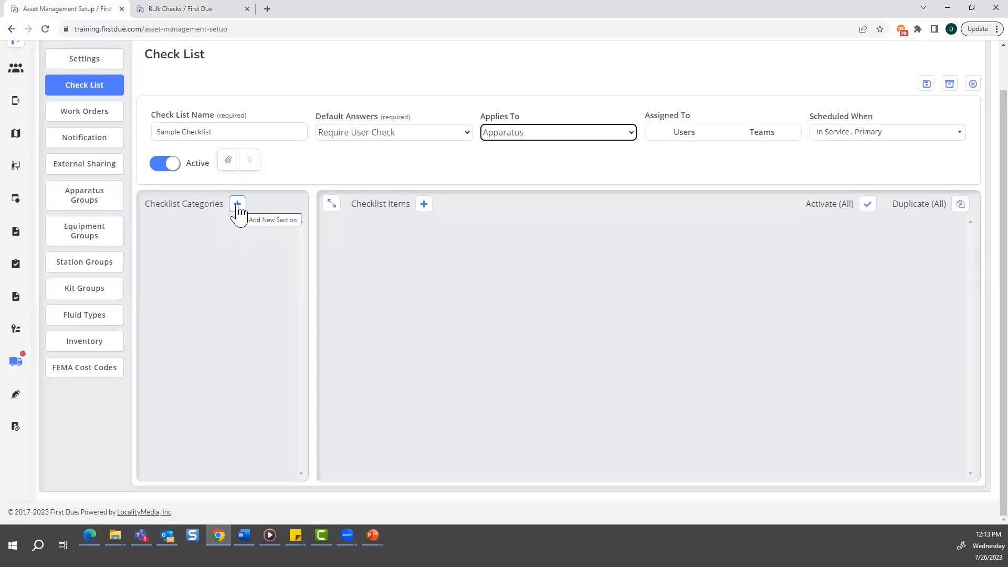
left_click(173, 10)
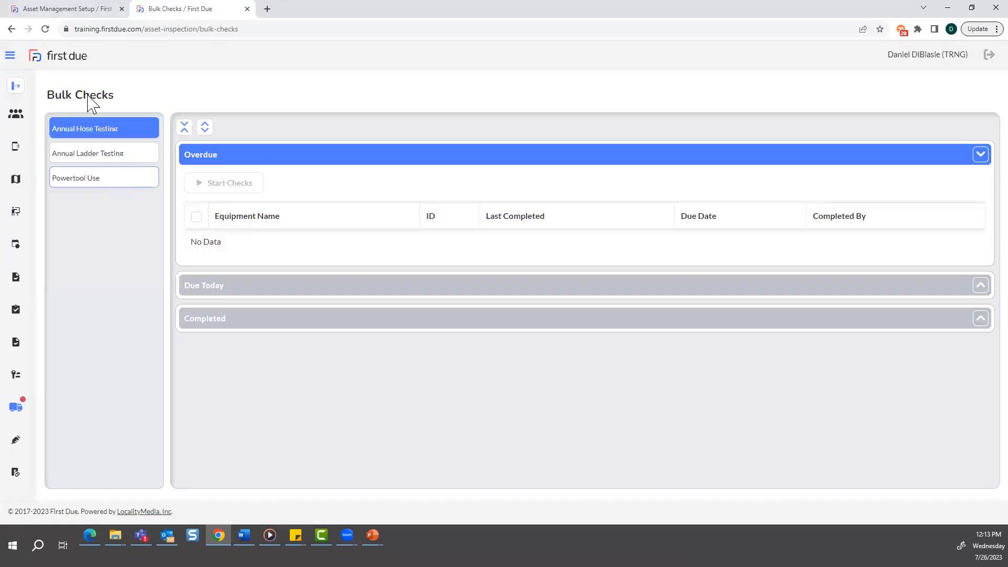
left_click(16, 89)
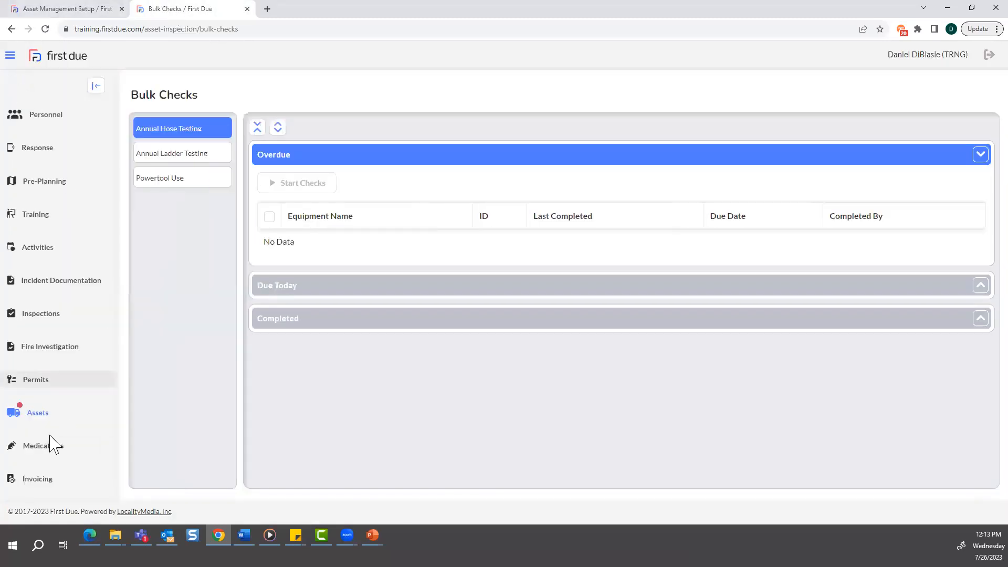
left_click(36, 413)
scroll(49, 389, "down", 3)
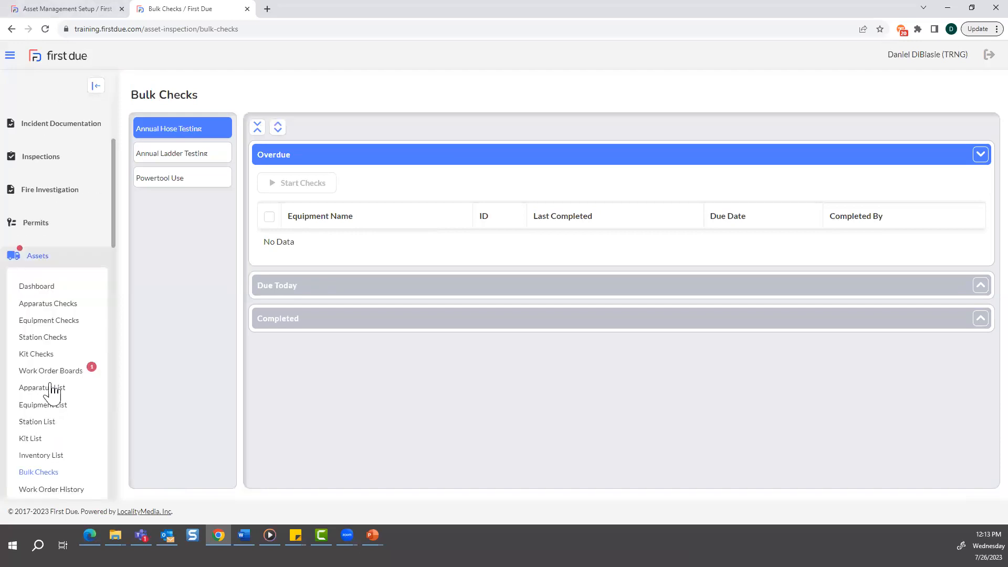
left_click(66, 303)
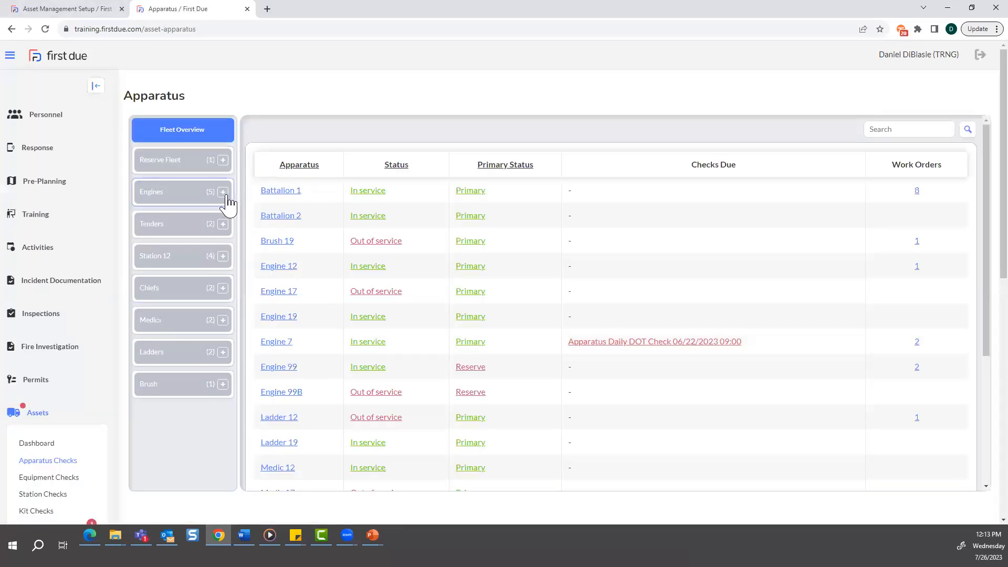
left_click(657, 346)
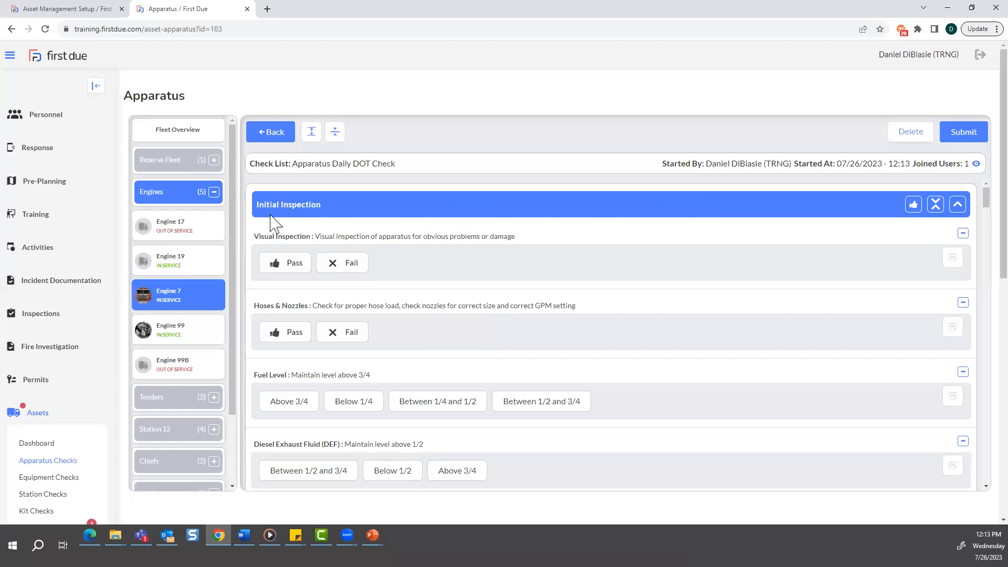
- Collapse and re-expand the Initial Inspection category, and look through the check's categories and items
left_click(959, 206)
left_click(958, 206)
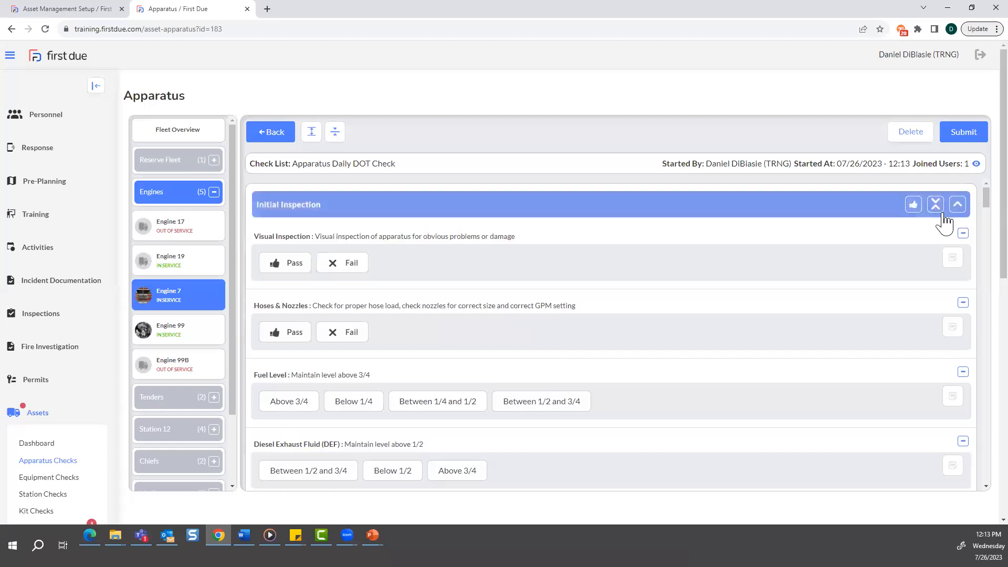
scroll(556, 383, "down", 7)
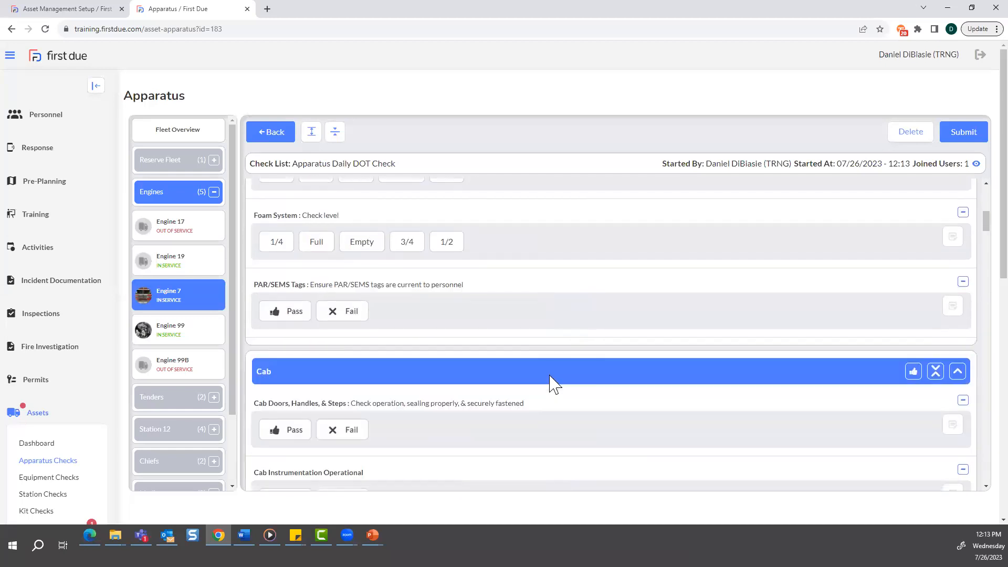
scroll(552, 382, "up", 7)
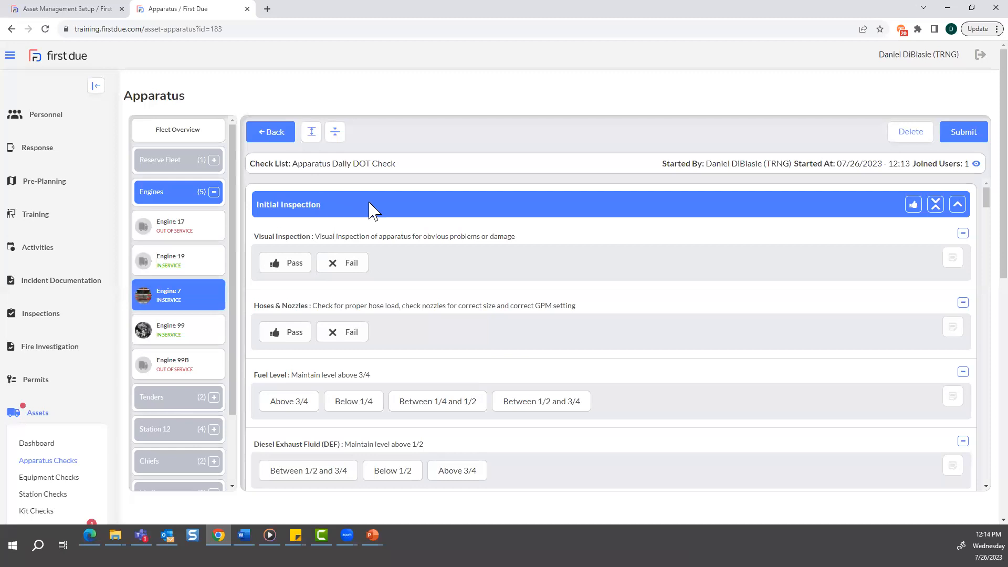
- Return to the Sample Checklist setup and add two checklist categories named Demo 1 and Demo 2
left_click(63, 8)
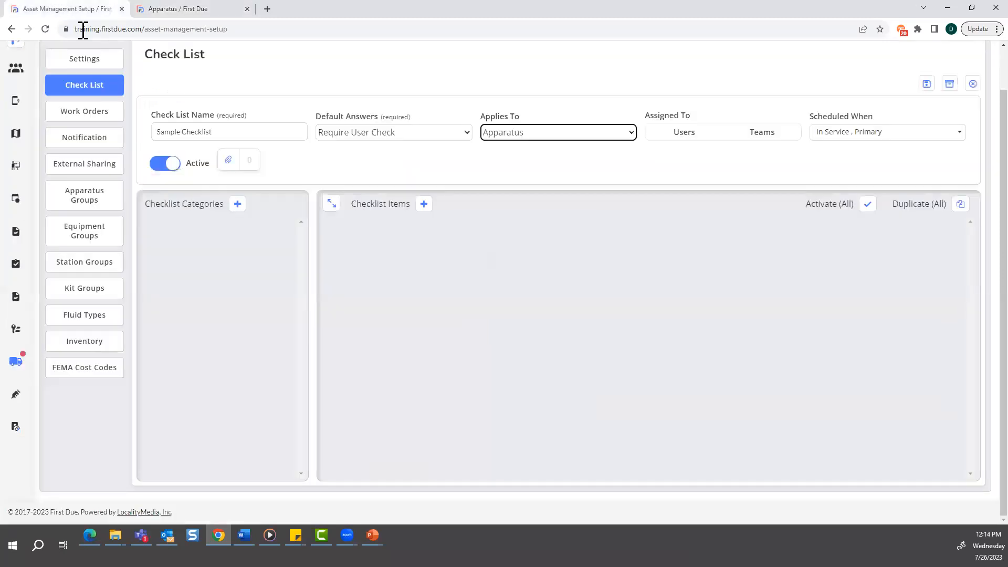
left_click(237, 203)
left_click(209, 226)
type("D")
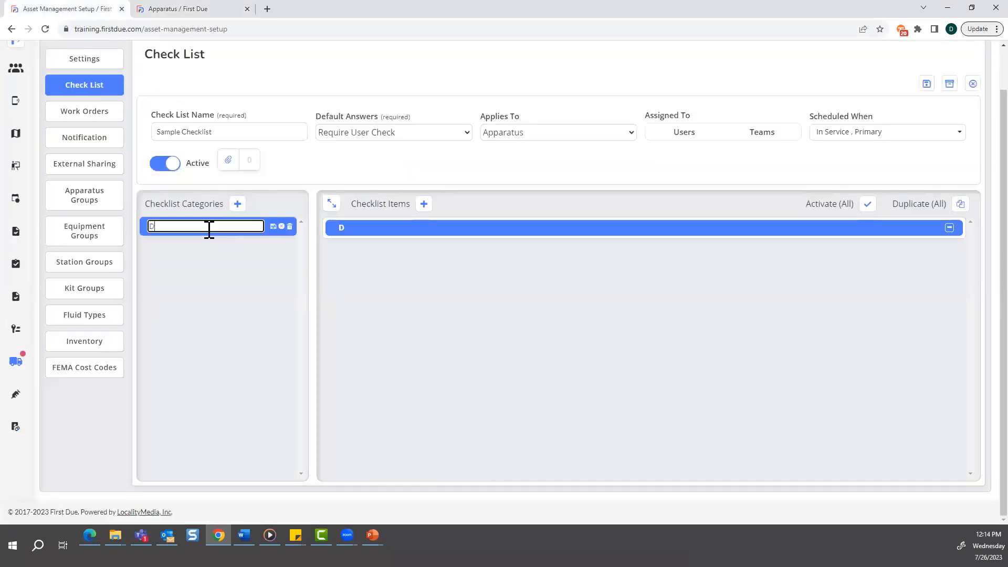
type("emo 1")
left_click(238, 204)
left_click(190, 246)
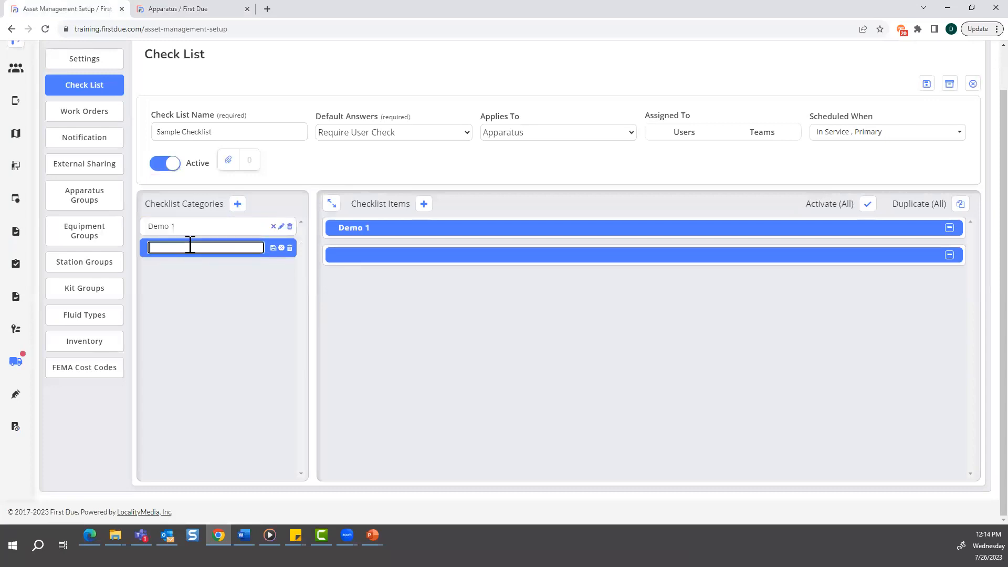
type("Demo 2")
- Add a third checklist category named Demo 3 and delete the extra blank category
left_click(237, 203)
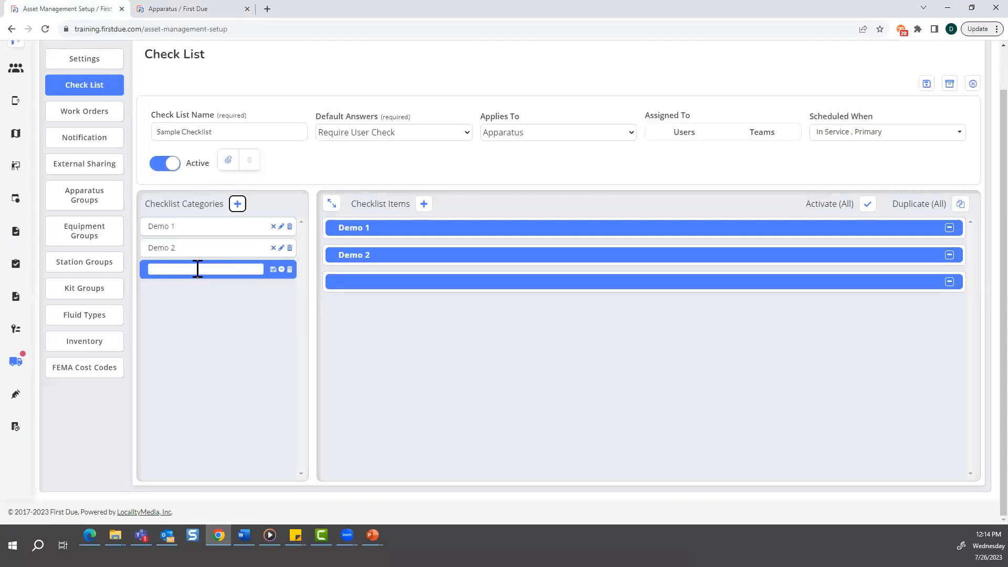
key("space")
left_click(205, 272)
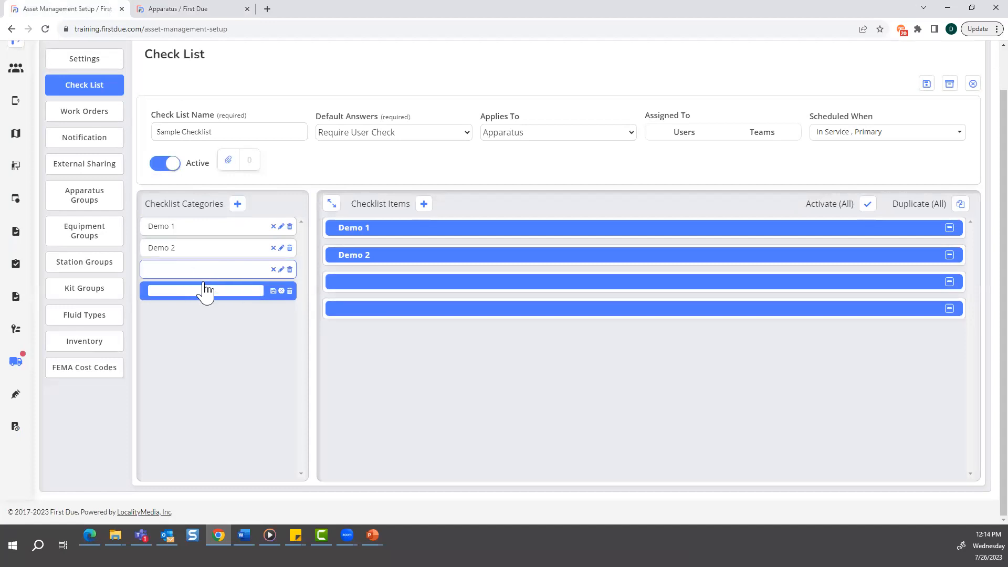
left_click(281, 270)
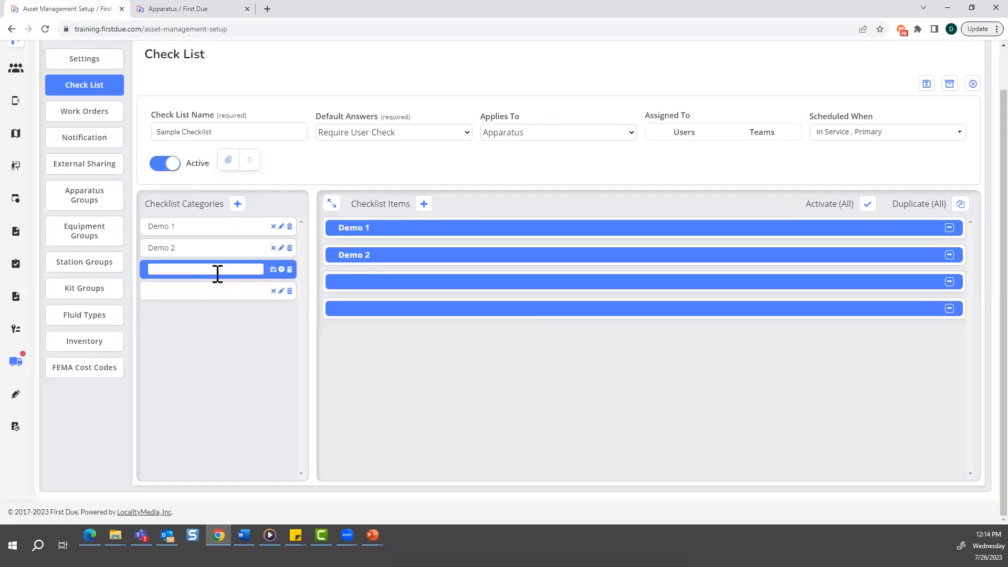
type("Demo 3")
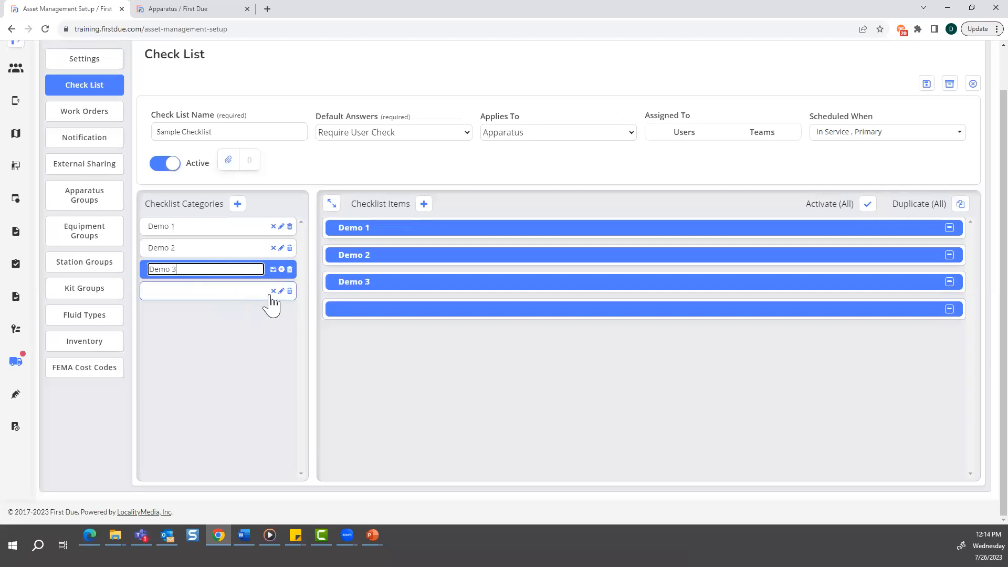
left_click(290, 292)
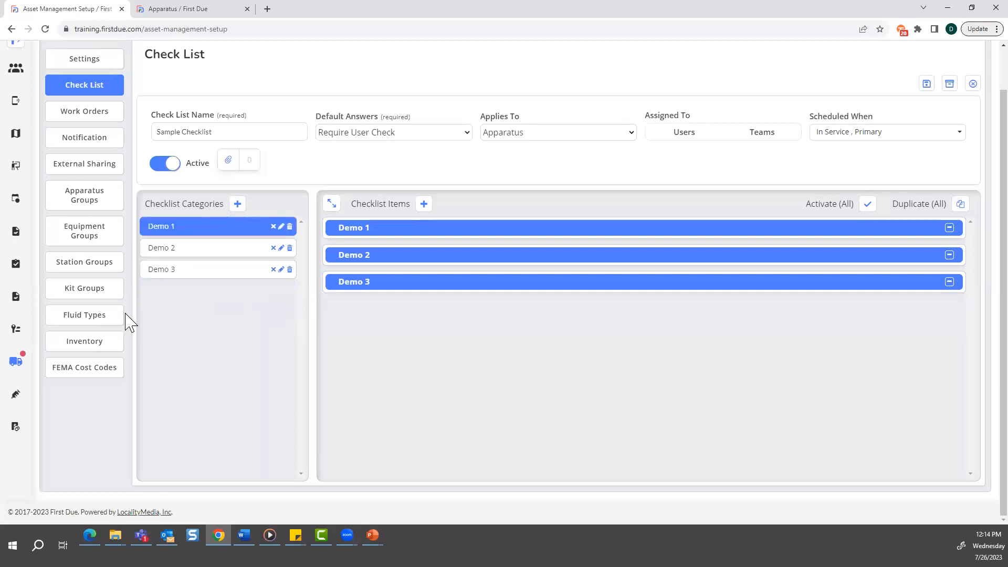
- Open the Demo 1 category name for editing and save it
left_click(281, 226)
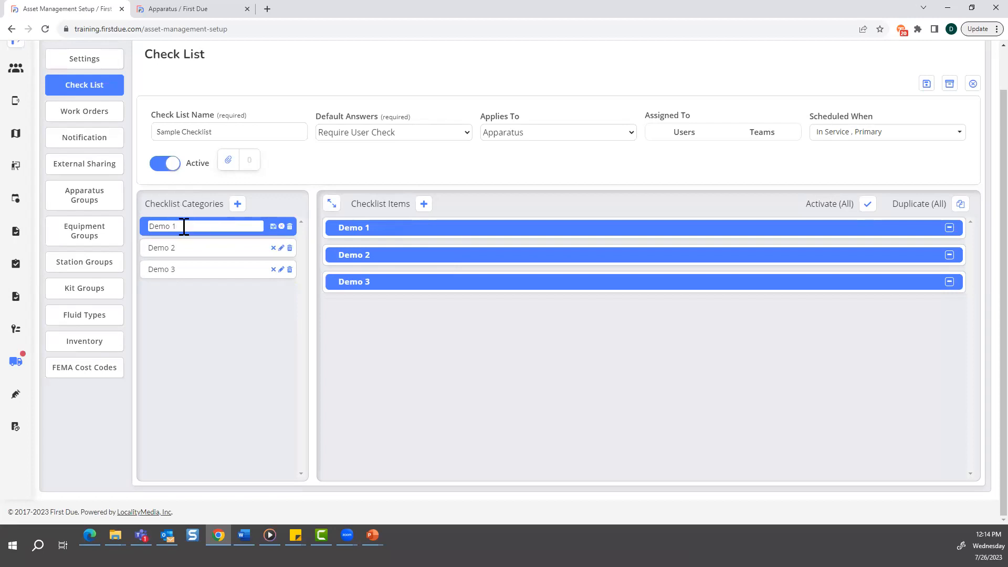
left_click(227, 252)
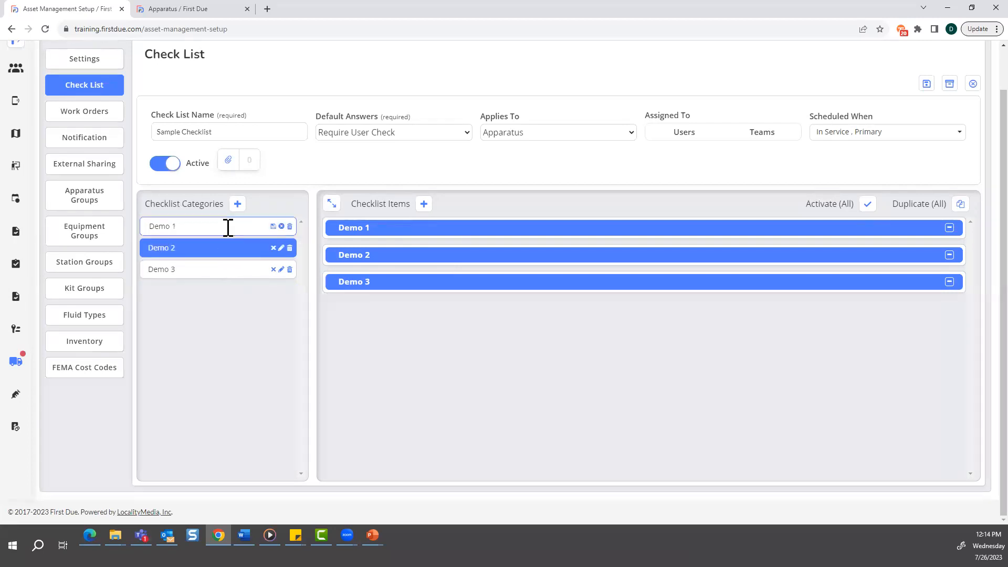
left_click(273, 226)
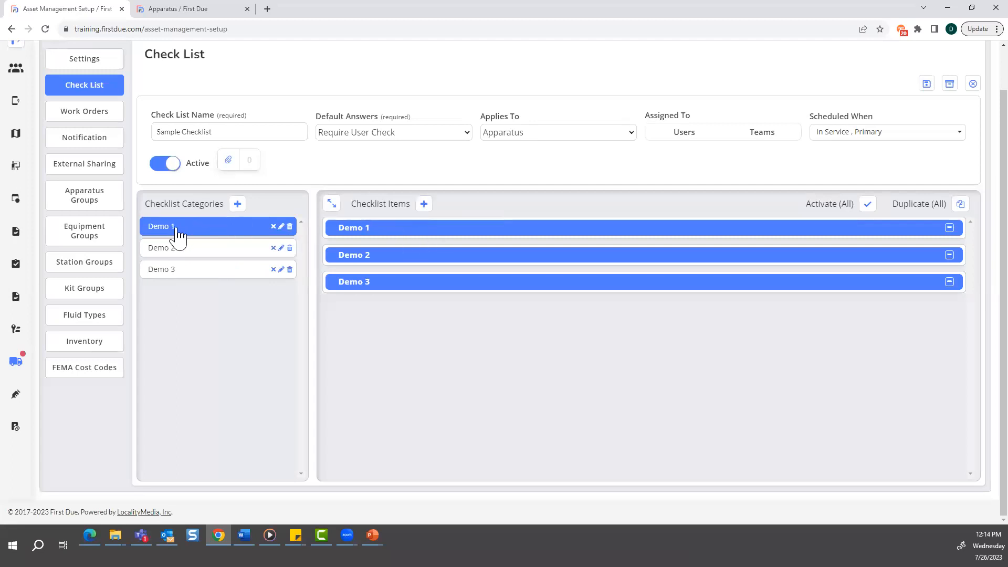
- Add a blank checklist item to the Demo 2 category and another to the Demo 1 category
left_click(190, 250)
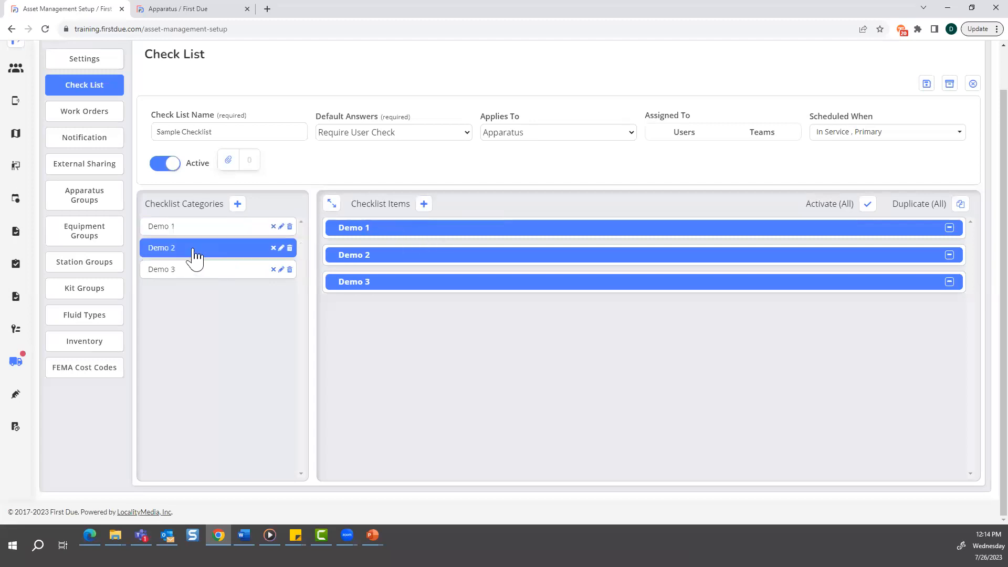
left_click(423, 206)
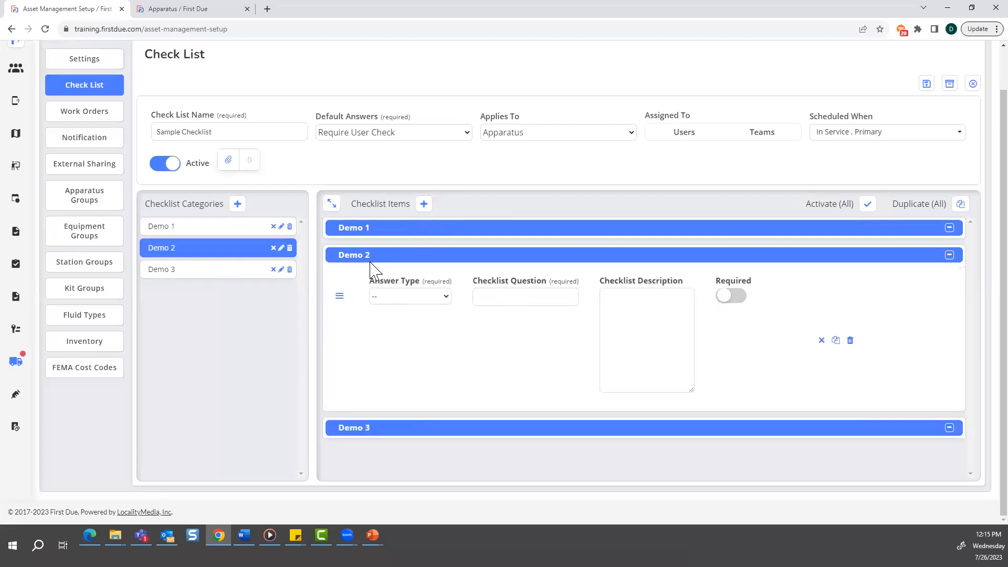
left_click(184, 230)
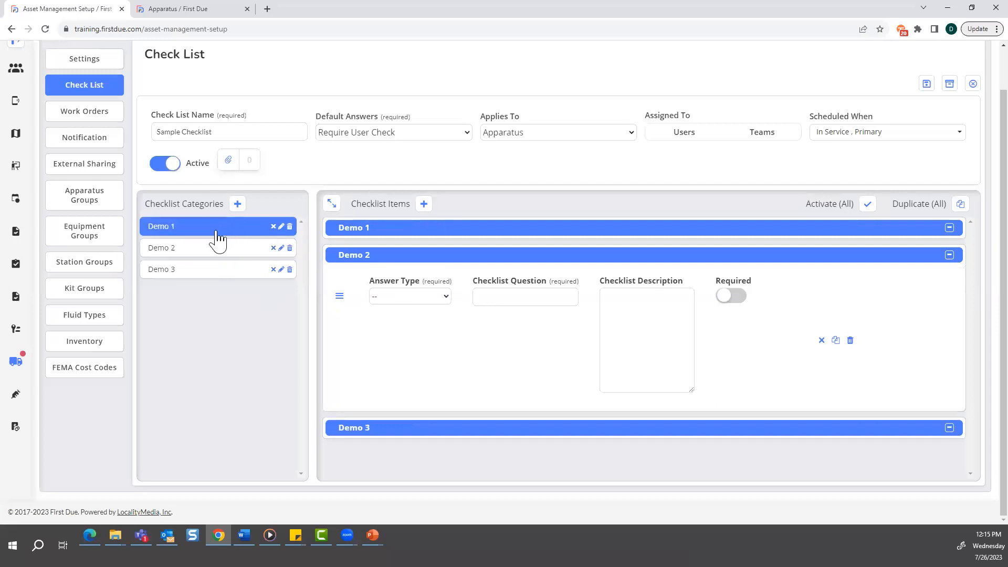
left_click(424, 204)
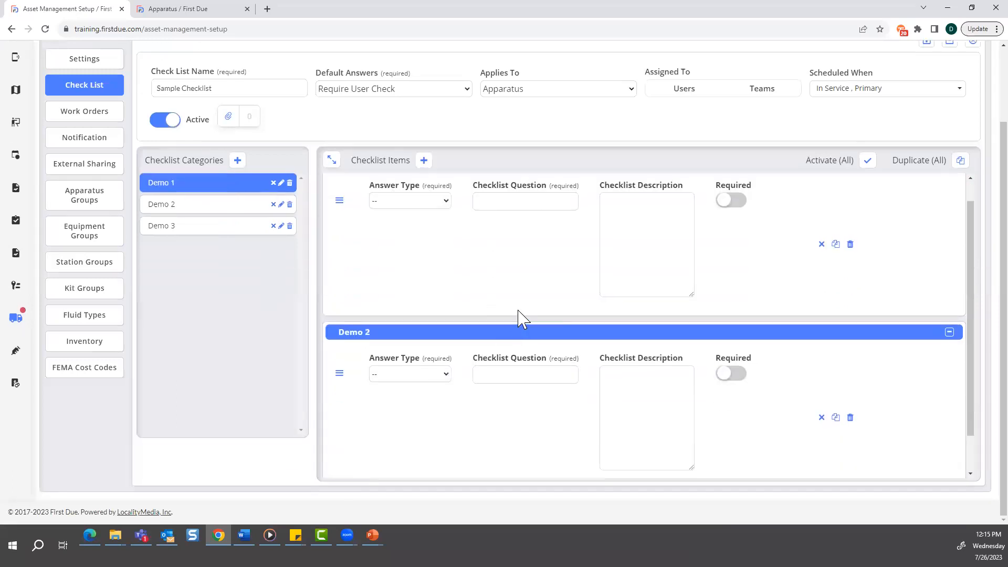
- Set the Demo 1 item's answer type to Pass or Fail and enter the question "Did the equipment Pass?"
scroll(518, 317, "up", 1)
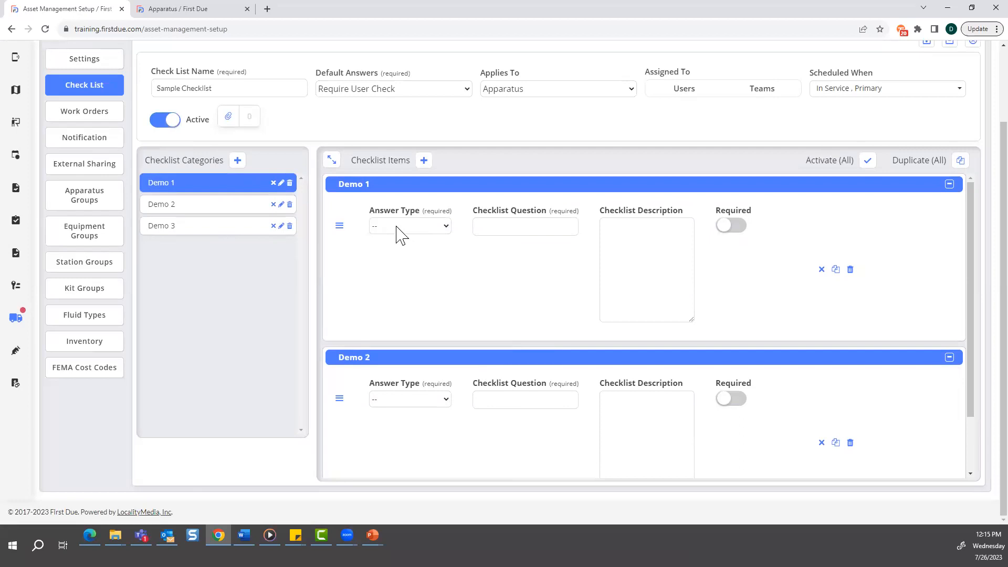
left_click(448, 229)
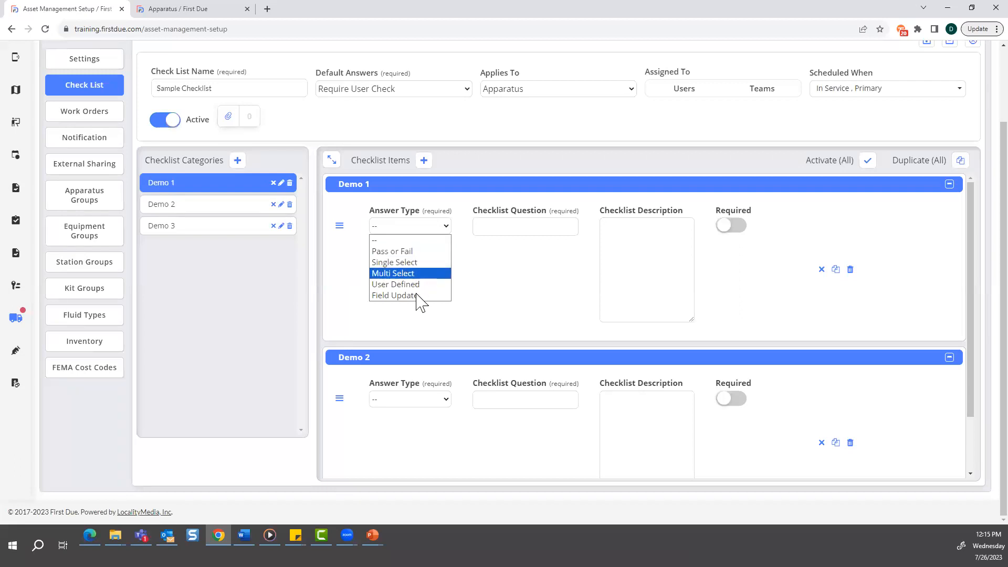
left_click(410, 251)
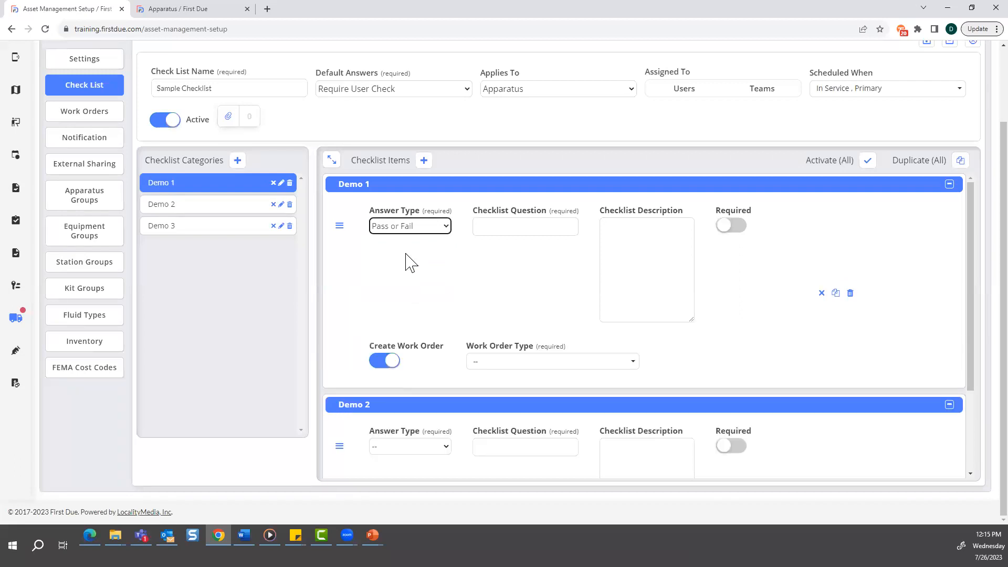
left_click(509, 225)
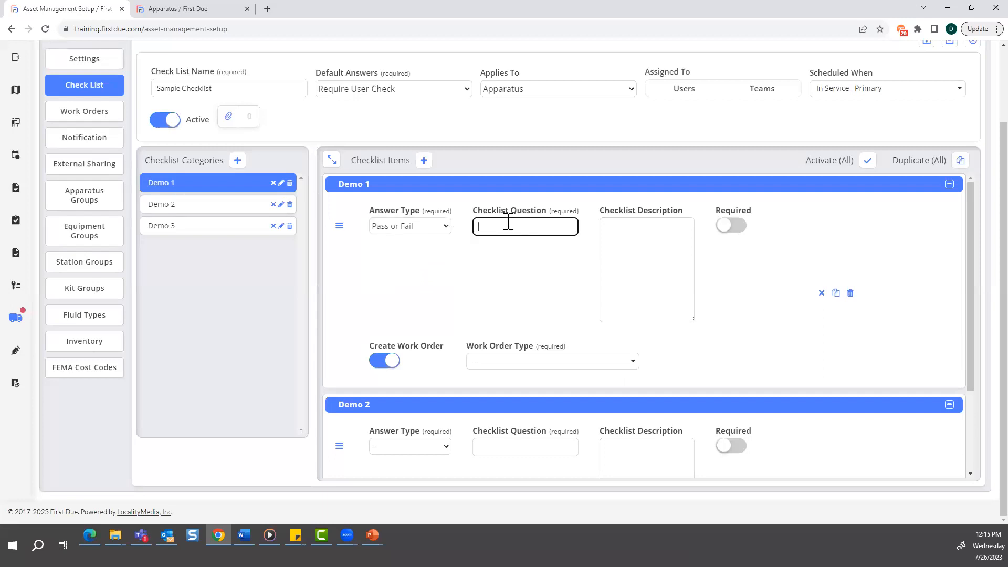
key("Caps_Lock")
key("Caps_Lock")
type("Did the equipment Pass?")
left_click(635, 234)
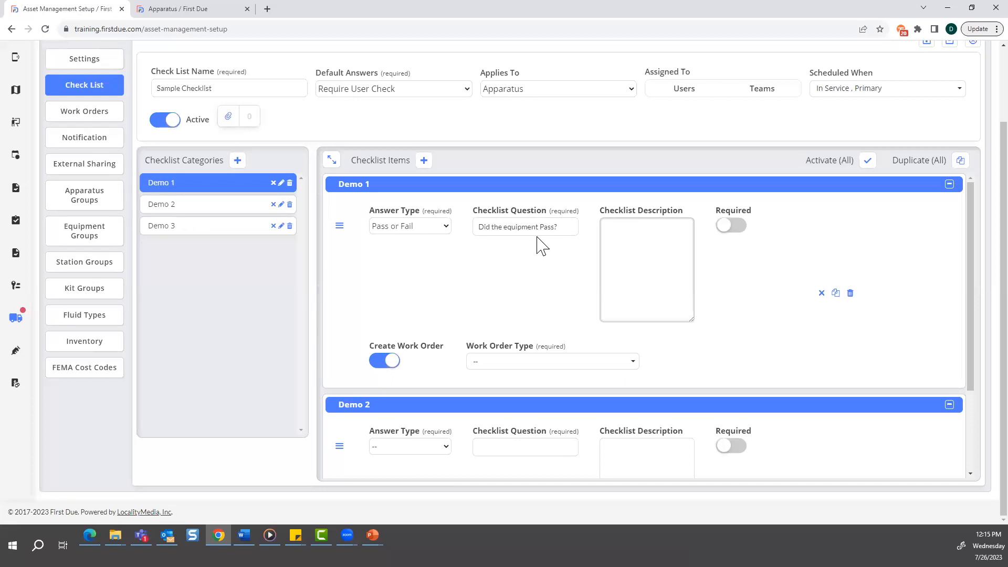
mouse_move(567, 226)
left_mouse_down()
mouse_move(446, 216)
mouse_move(586, 230)
mouse_move(563, 226)
left_mouse_up()
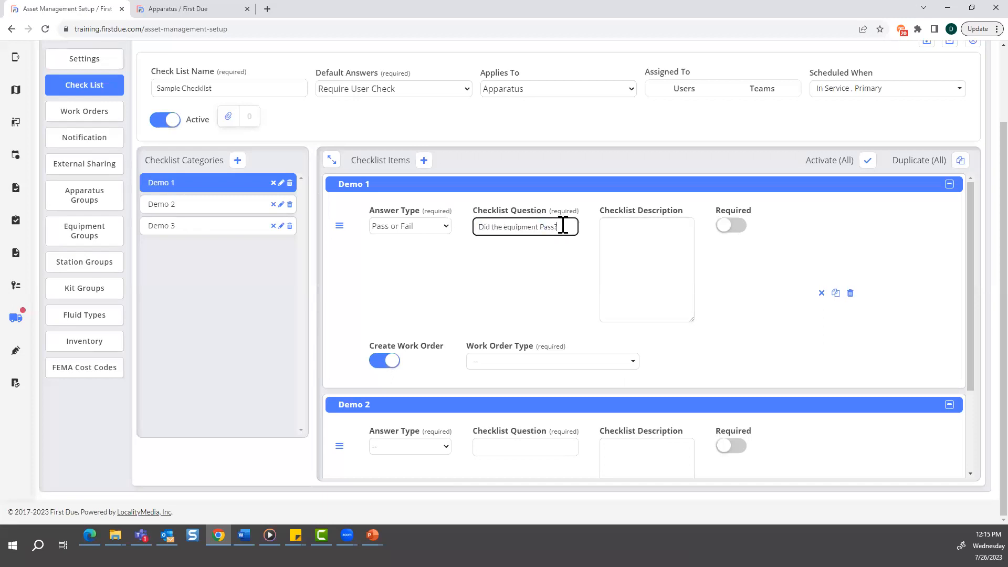
left_click(635, 230)
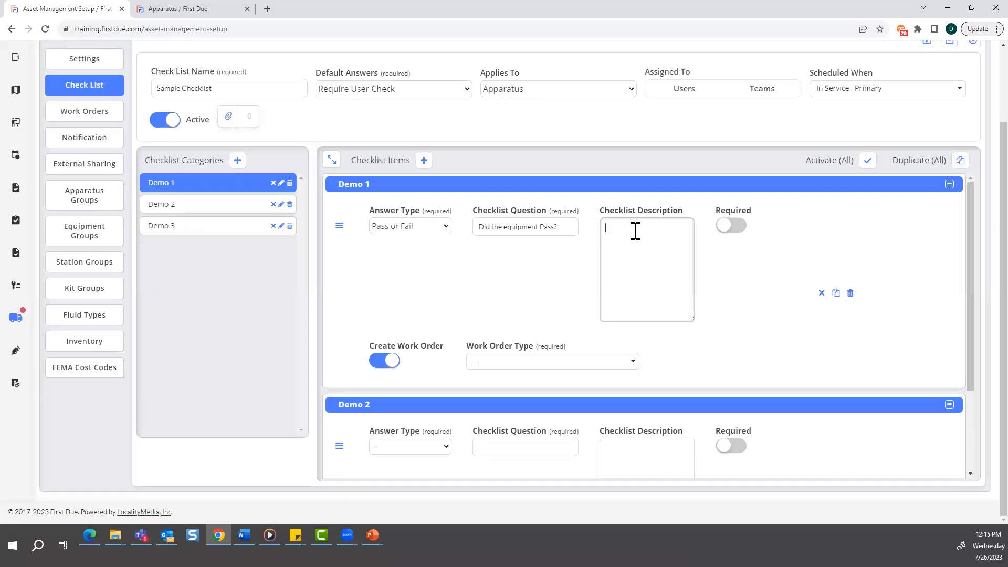
- Make the Demo 1 item required, and switch its work order creation off and back on
left_click(725, 231)
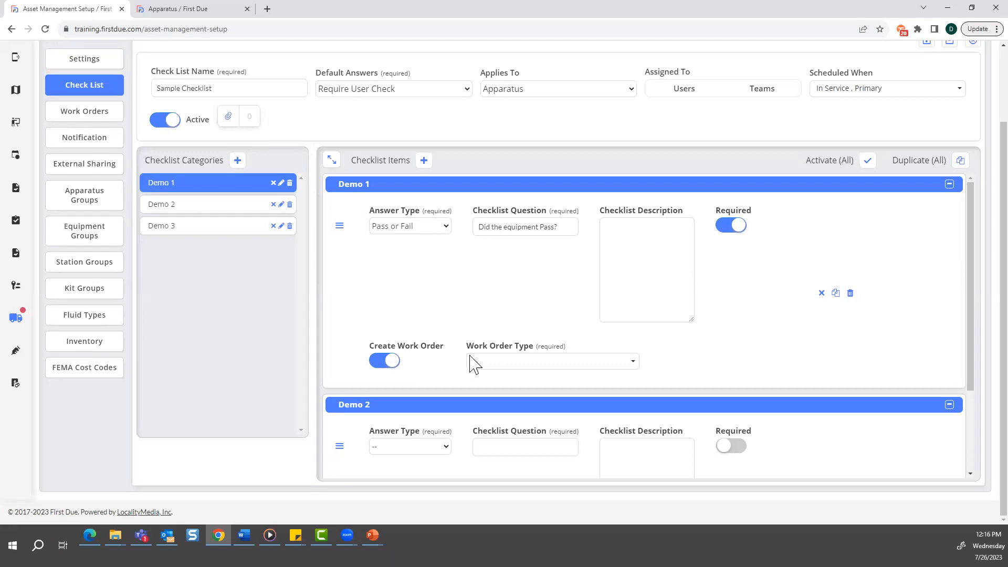
left_click(393, 362)
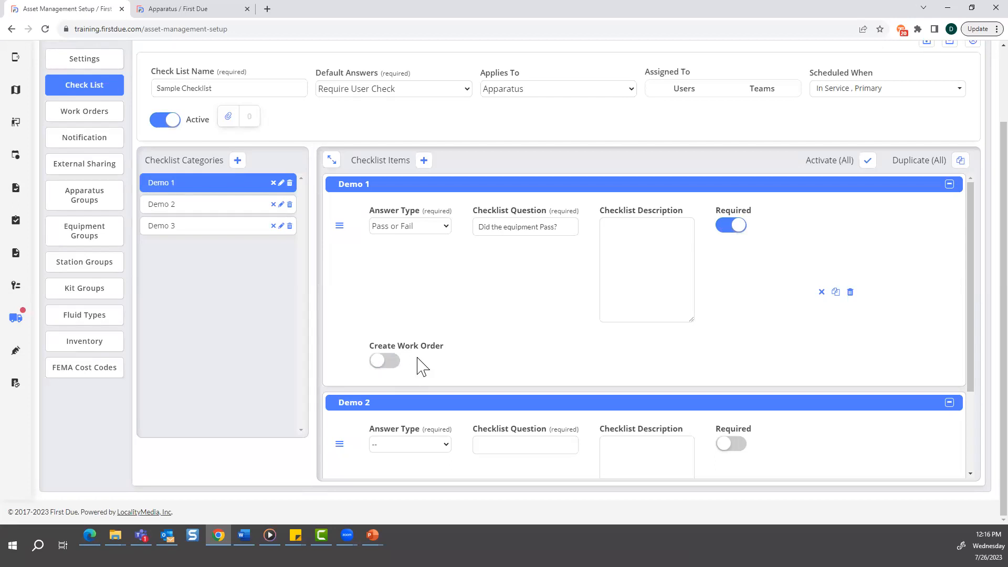
left_click(381, 362)
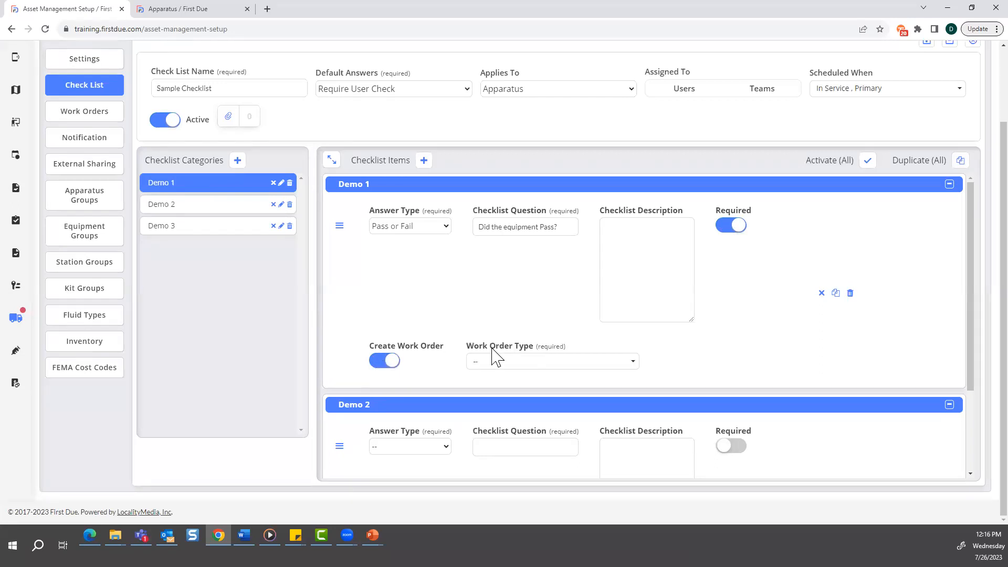
- Set the item's work order type to Chain Replacement under Power Equipment
left_click(600, 367)
scroll(599, 405, "down", 3)
scroll(599, 391, "up", 3)
scroll(601, 367, "down", 1)
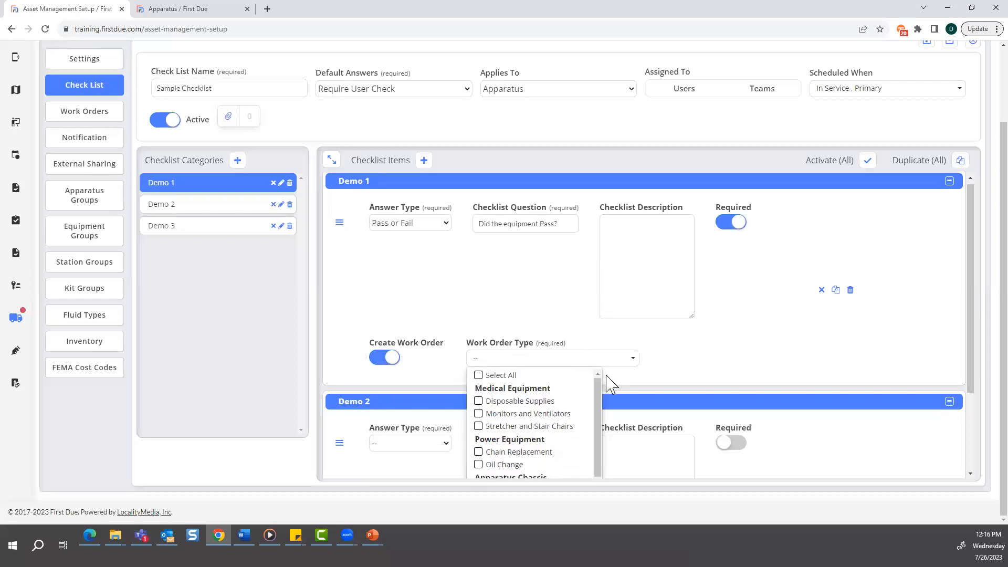
scroll(603, 359, "down", 1)
scroll(603, 359, "up", 1)
scroll(603, 362, "down", 1)
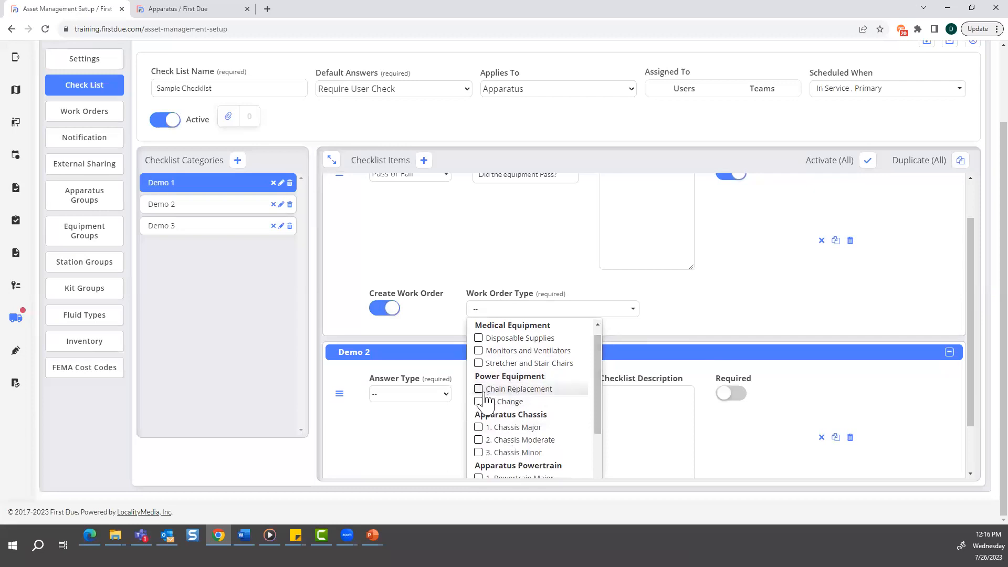
left_click(478, 388)
left_click(735, 315)
scroll(669, 317, "up", 1)
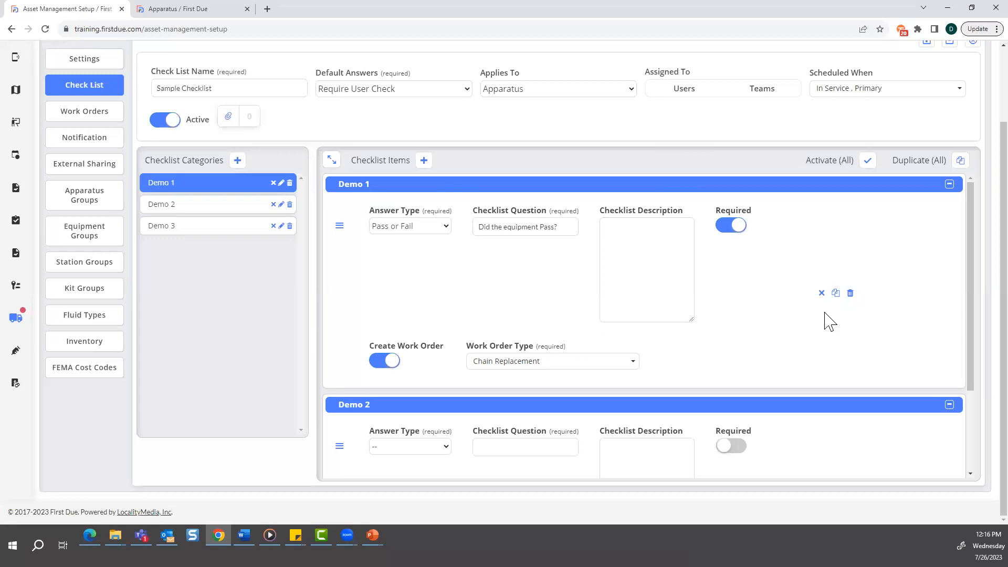
- Duplicate the Demo 1 item and change the copy's question to "Did the apparatus Pass?"
left_click(836, 293)
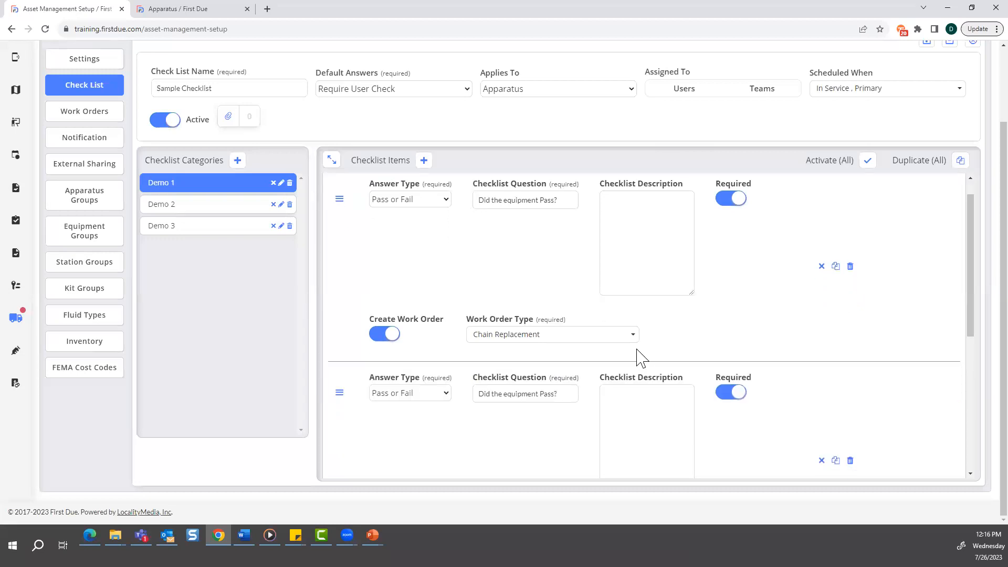
scroll(630, 352, "down", 3)
left_click_drag(539, 289, 504, 286)
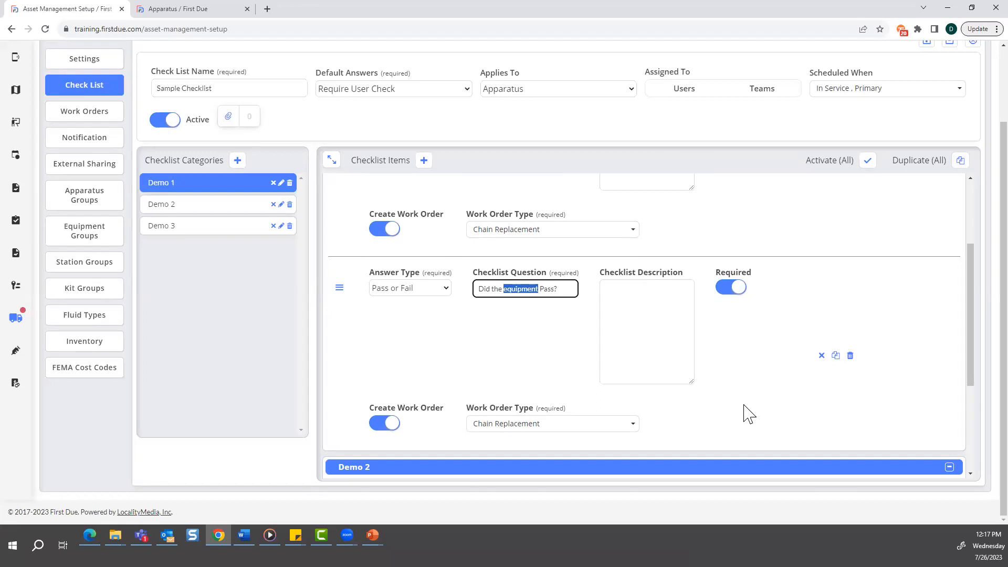
type("apparatus")
scroll(626, 386, "up", 1)
scroll(626, 386, "up", 1)
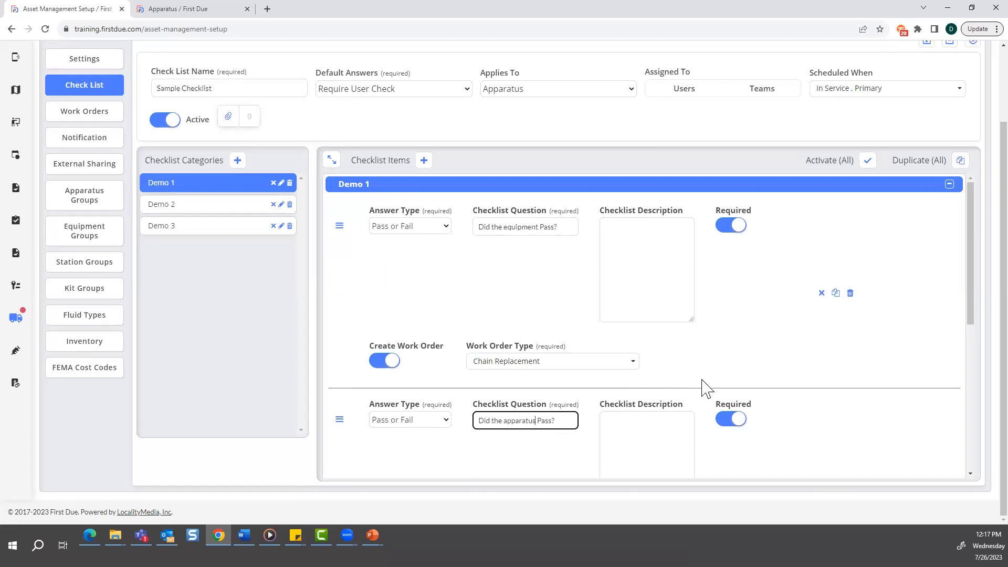
- Add a third item to Demo 1 with answer type Single Select and the question "Choose 1 option"
scroll(630, 389, "down", 3)
scroll(629, 374, "up", 3)
left_click(423, 160)
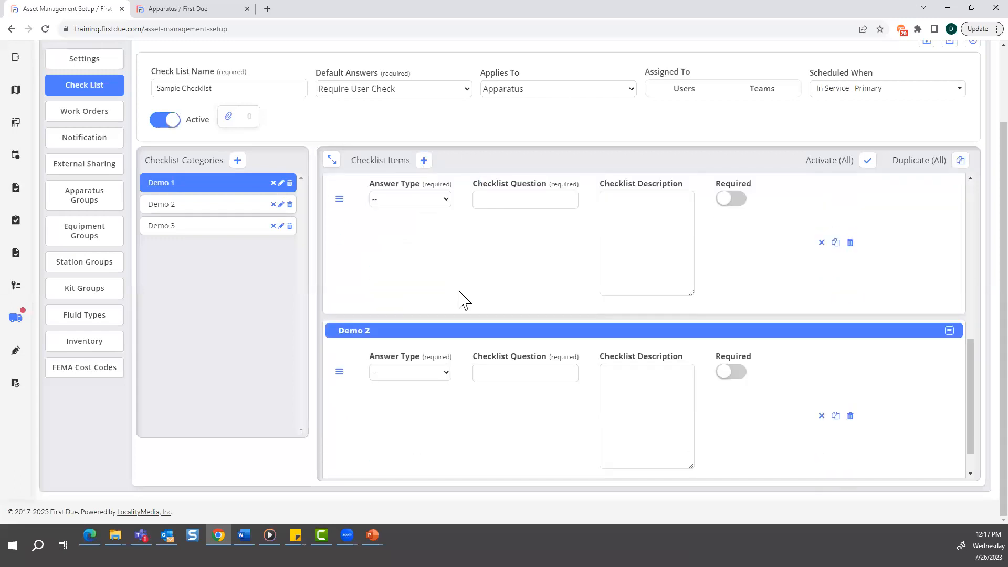
left_click(441, 199)
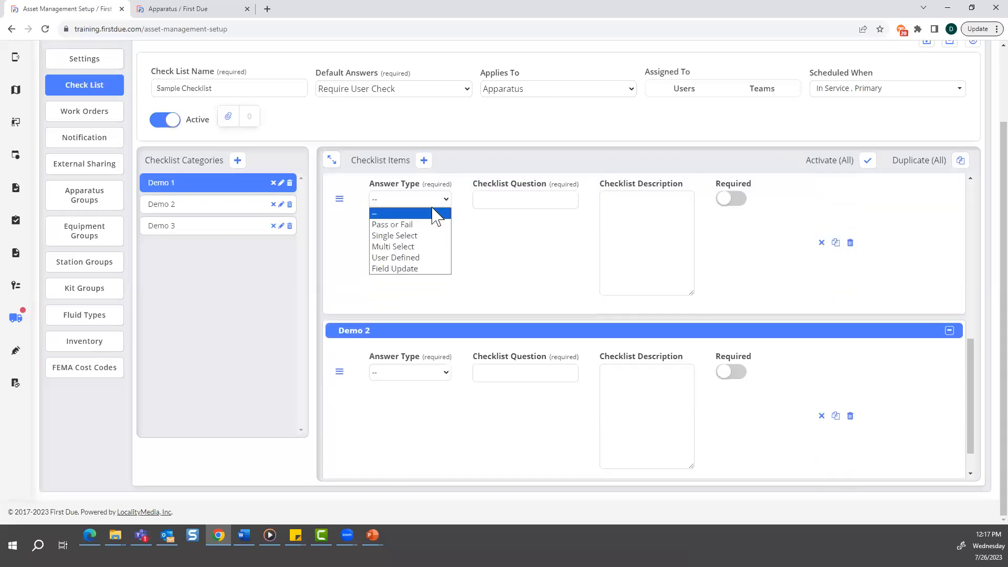
left_click(404, 236)
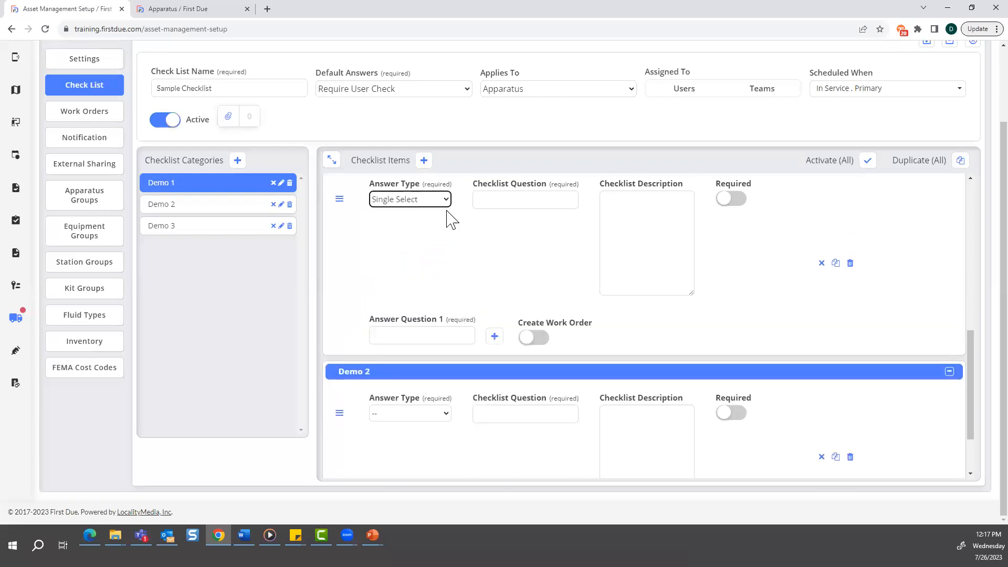
left_click(509, 200)
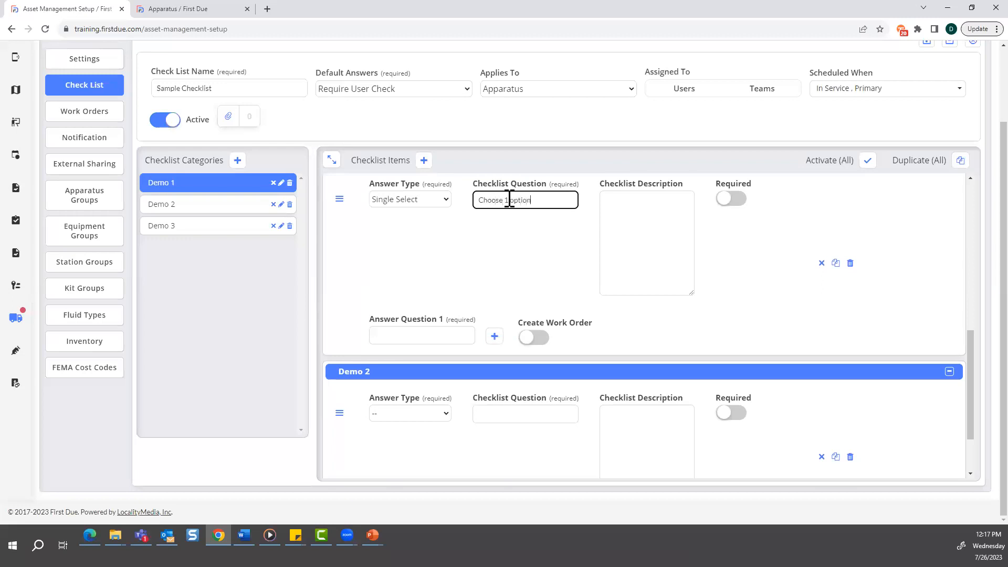
left_click(661, 226)
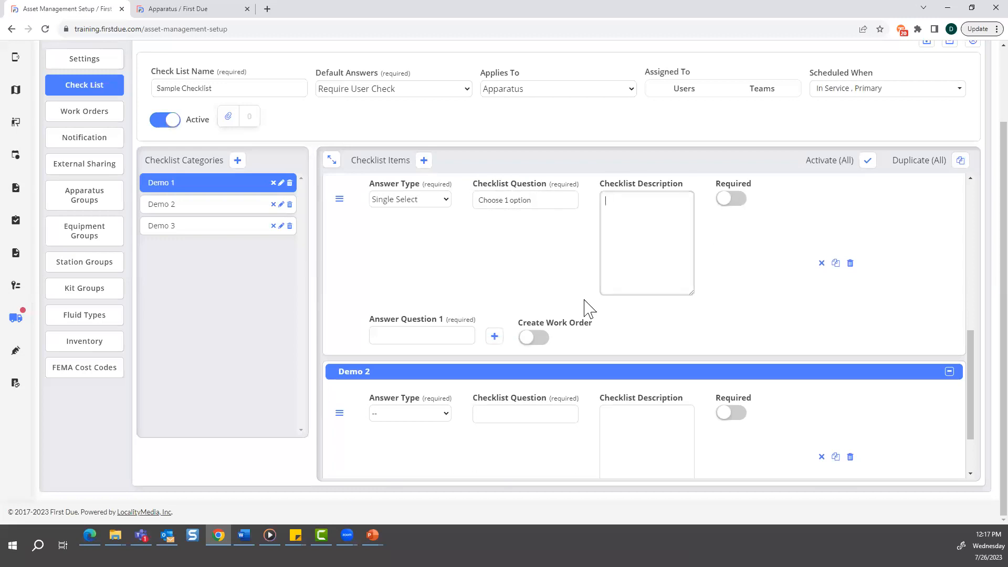
- Review the fuel level answer choices in the open Apparatus Daily DOT Check, and enter Option1 as the new item's first answer
left_click(394, 336)
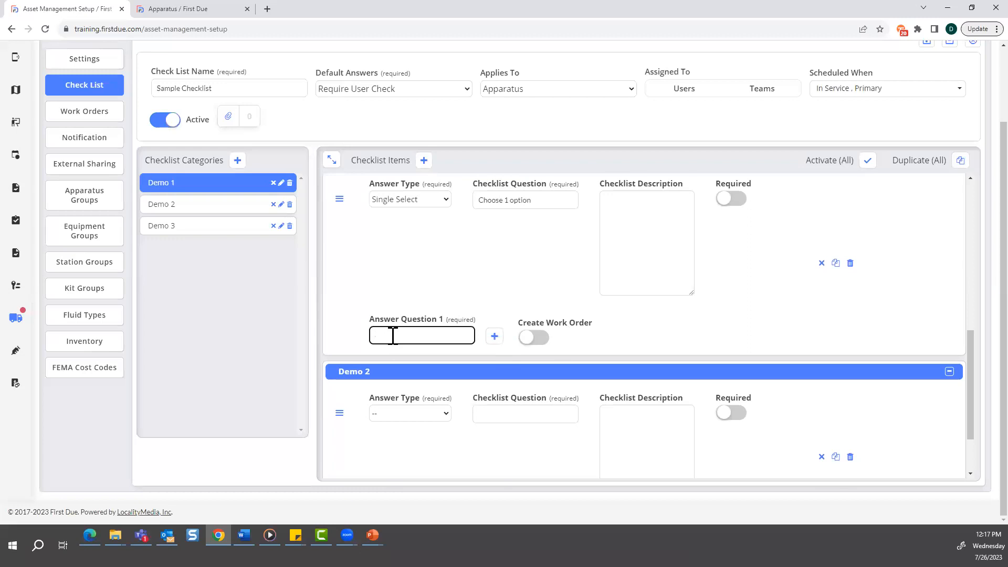
left_click(217, 10)
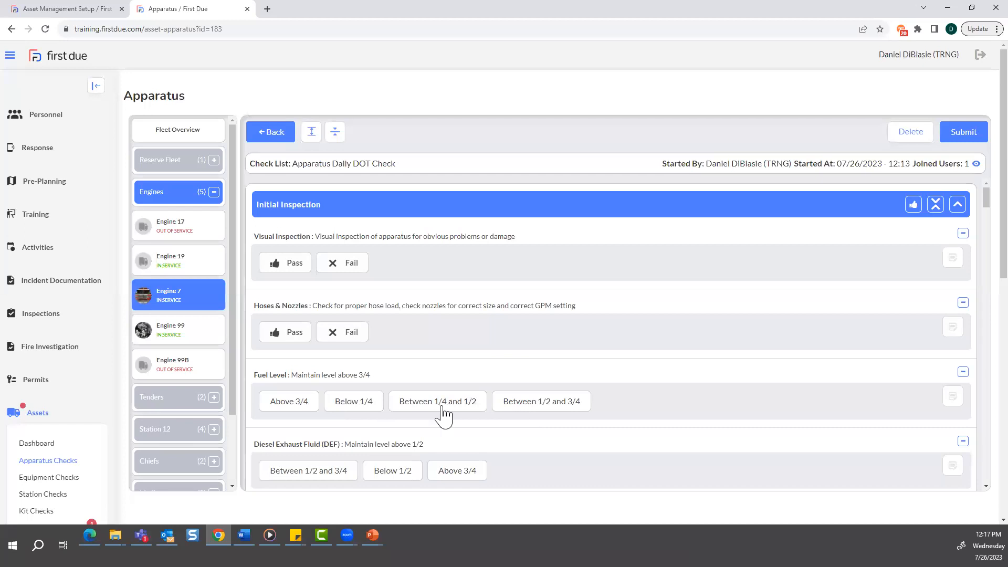
left_click(84, 9)
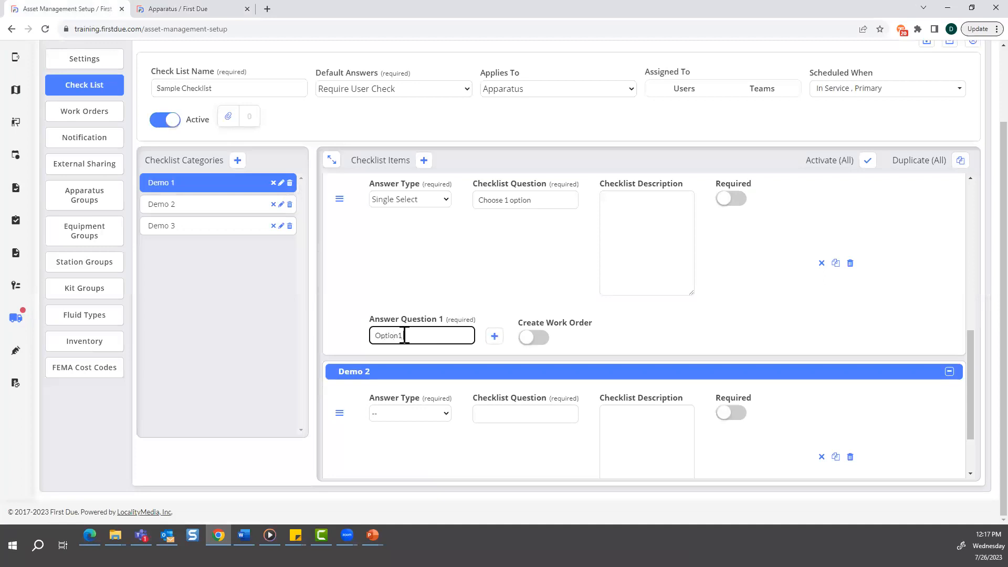
- Add two more answers to the "Choose 1 option" item, named Option 2 and Option 3
left_click(494, 337)
left_click(402, 376)
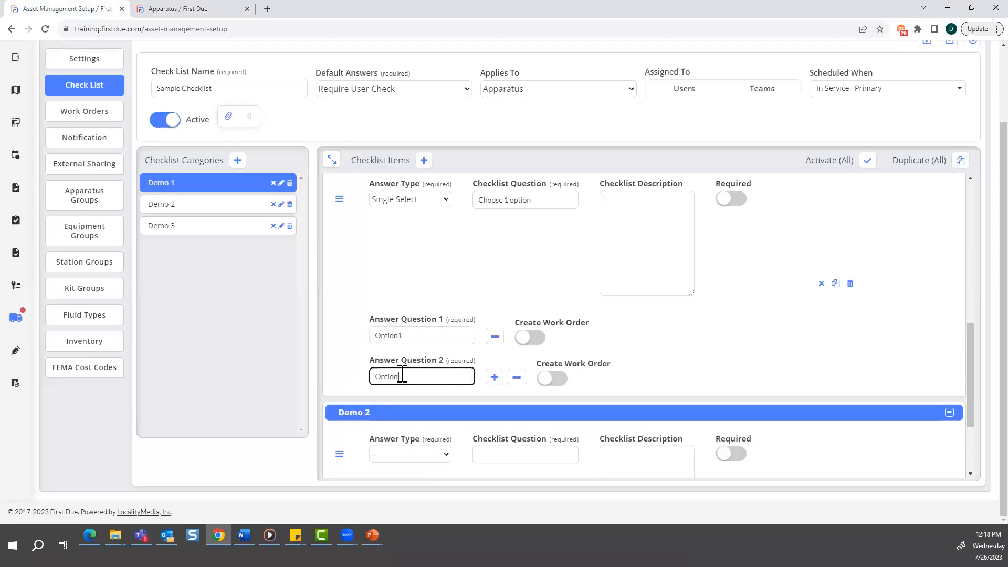
type("Option 2")
left_click(494, 377)
left_click(429, 418)
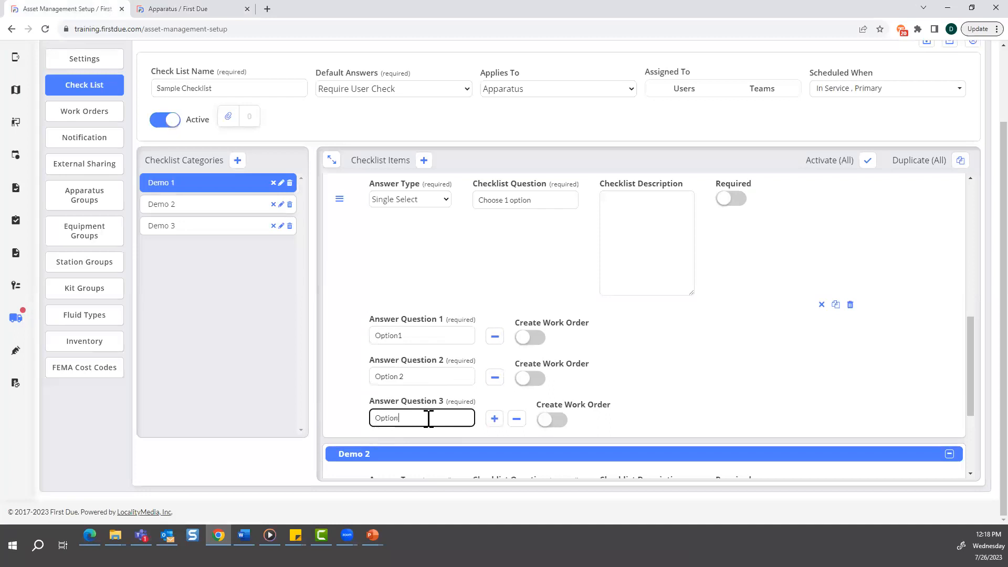
type("Option 3")
- Try work order creation on the Option1 and Option 2 answers, view the work order types, and switch both off again
left_click(525, 337)
left_click(727, 338)
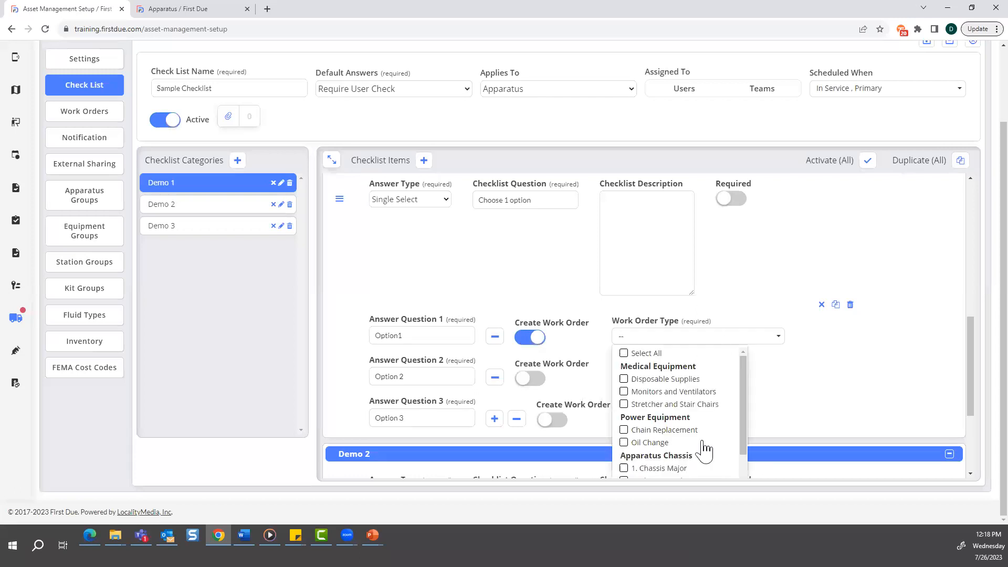
left_click(821, 393)
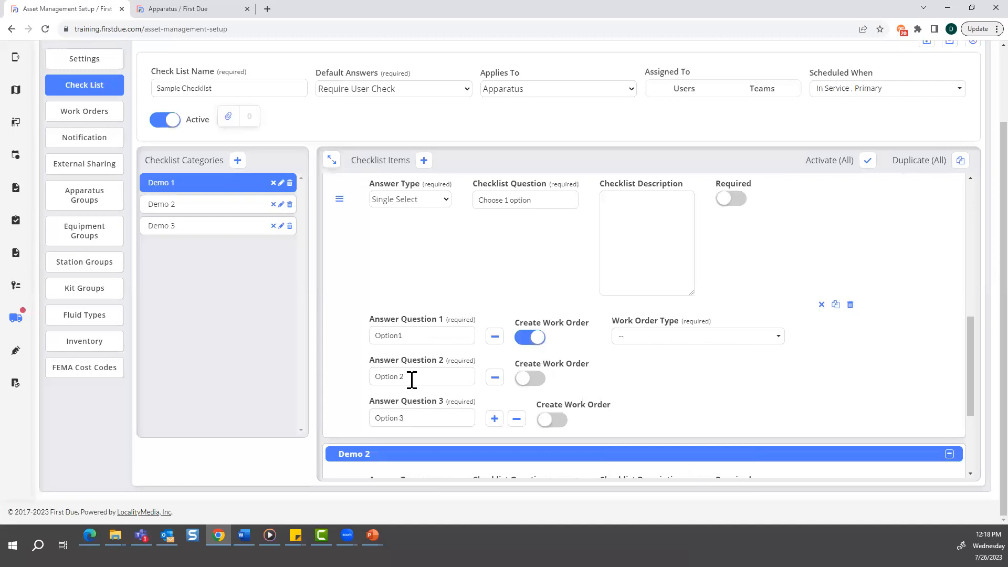
left_click(529, 380)
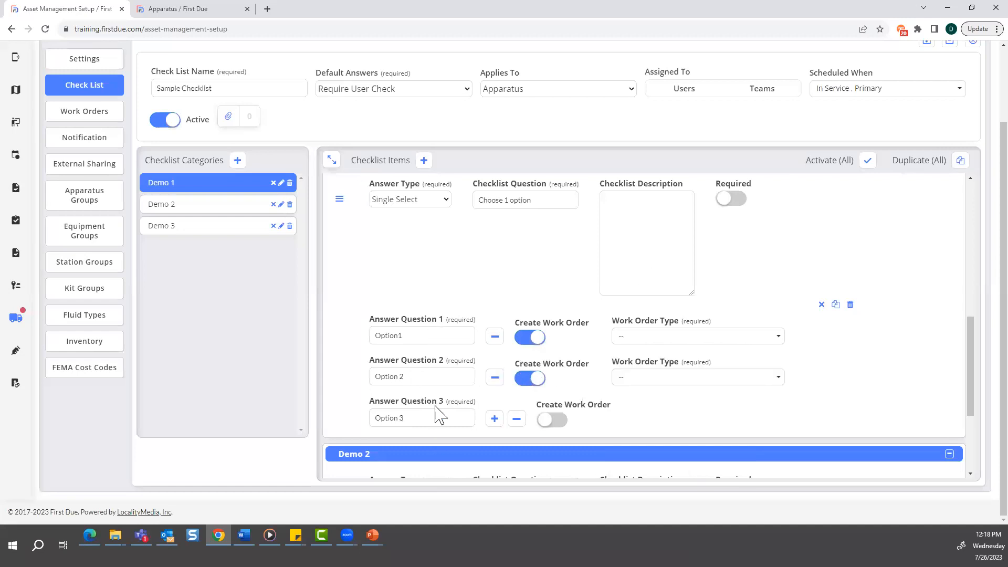
left_click(540, 382)
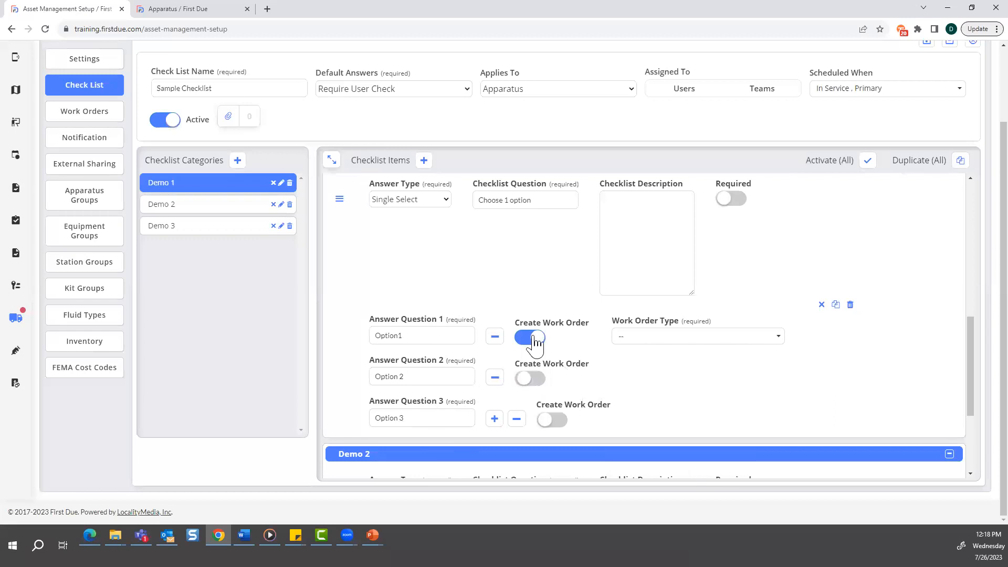
left_click(538, 337)
- Change the answer type of the "Choose 1 option" item to Multi Select and look over its answers
scroll(701, 393, "down", 1)
scroll(702, 394, "up", 2)
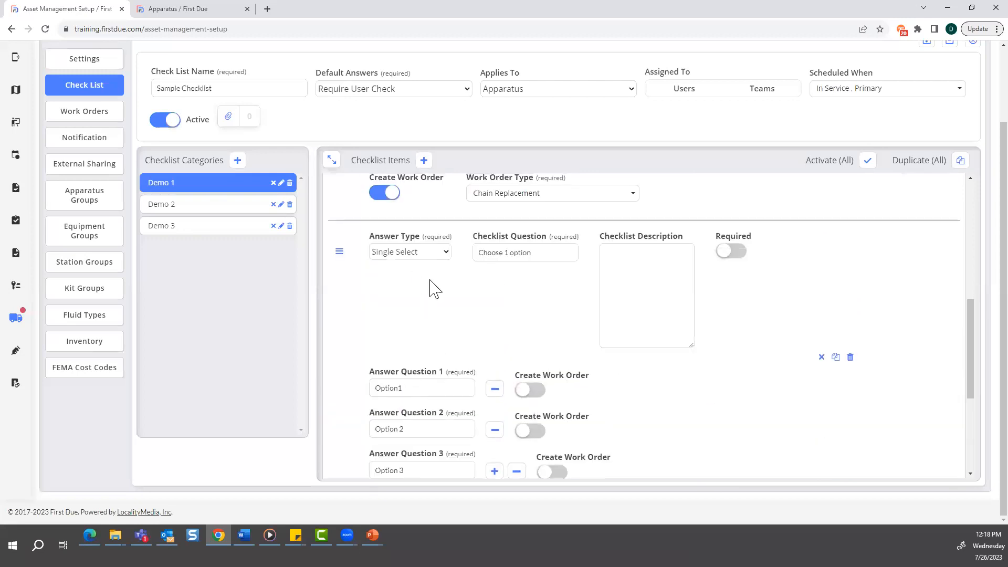
left_click(446, 252)
left_click(412, 296)
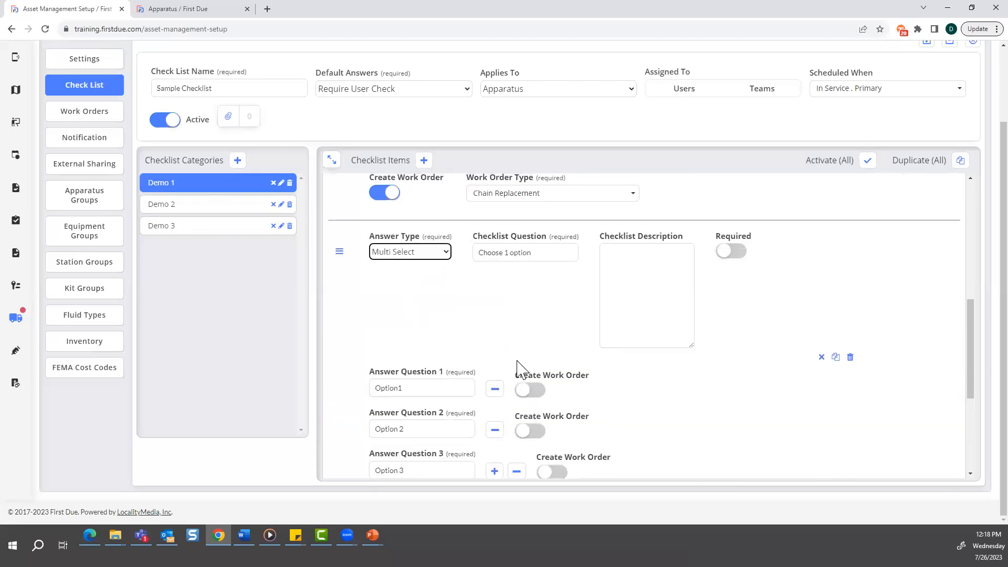
scroll(517, 362, "down", 2)
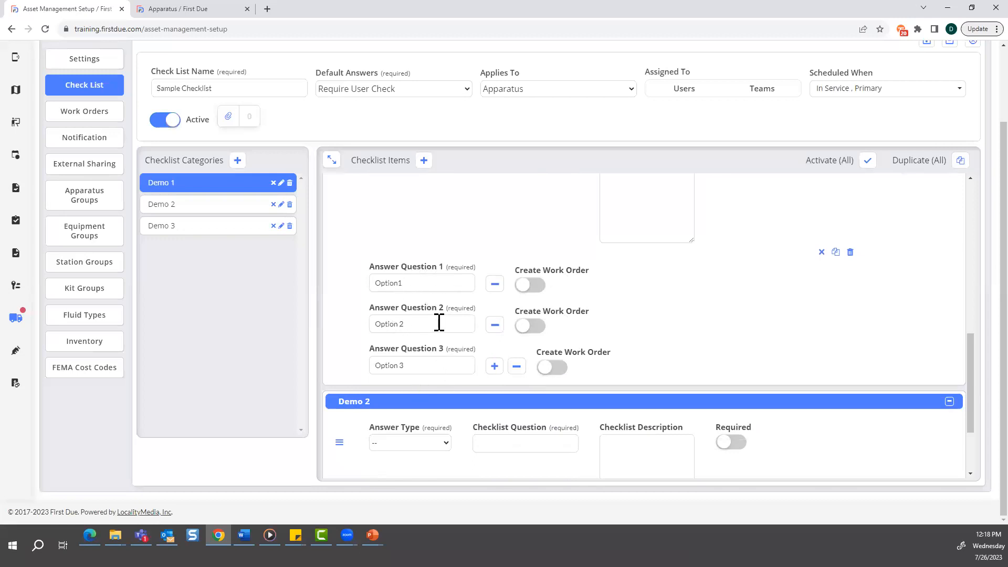
scroll(439, 322, "up", 5)
scroll(461, 361, "up", 1)
scroll(461, 360, "down", 6)
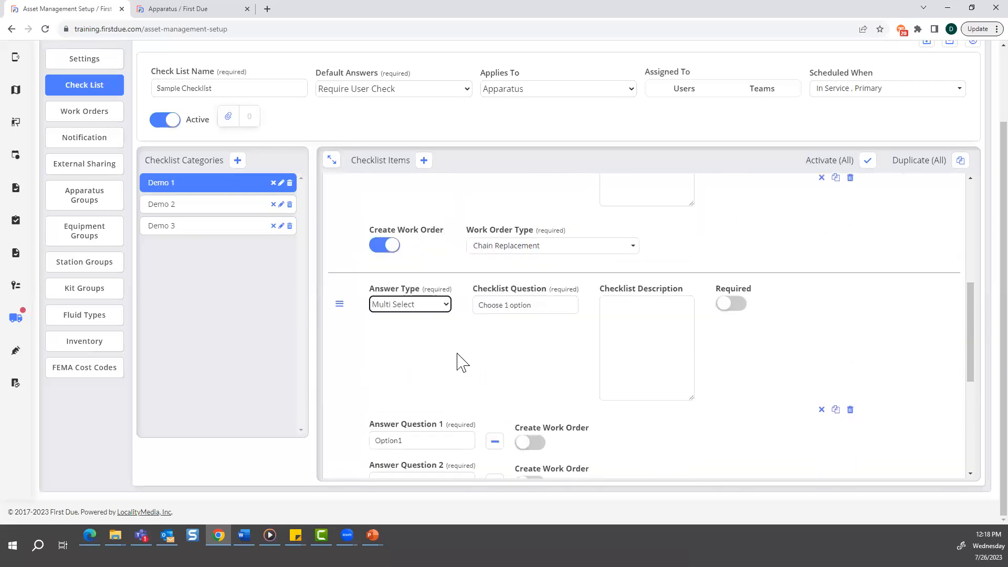
- Try the User Defined answer type on the "Choose 1 option" item and look over its question field
scroll(449, 317, "up", 4)
left_click(446, 315)
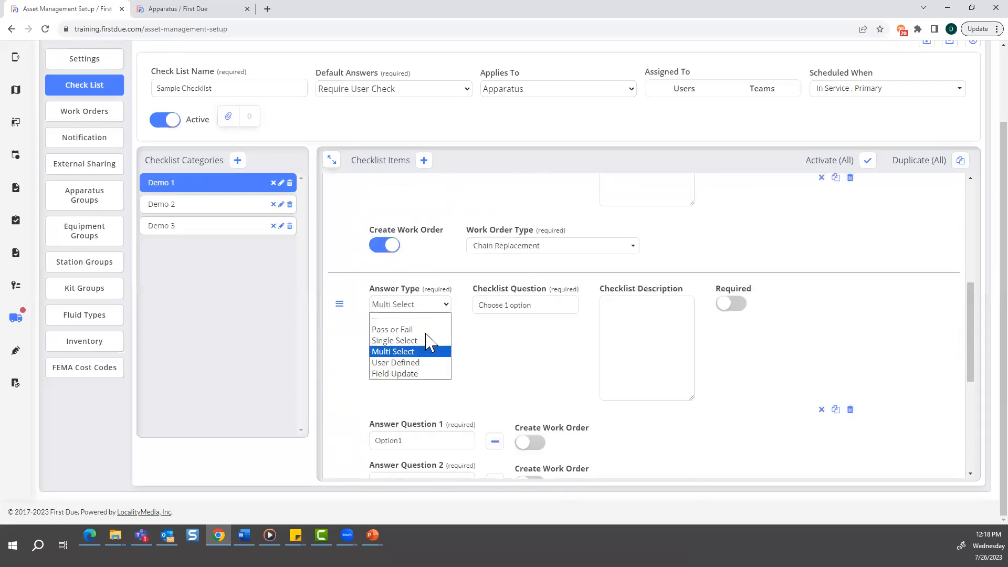
left_click(397, 363)
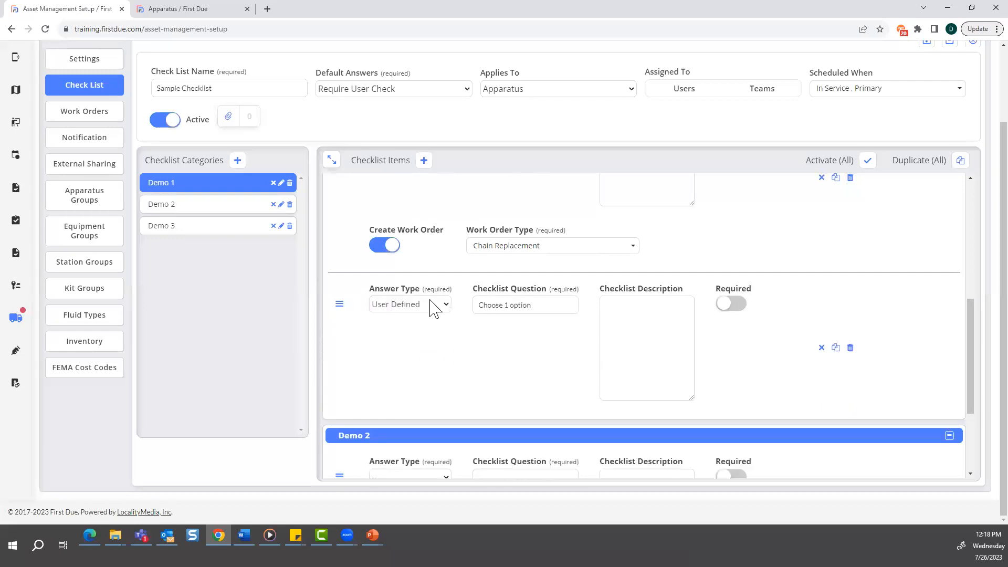
left_click_drag(571, 305, 482, 304)
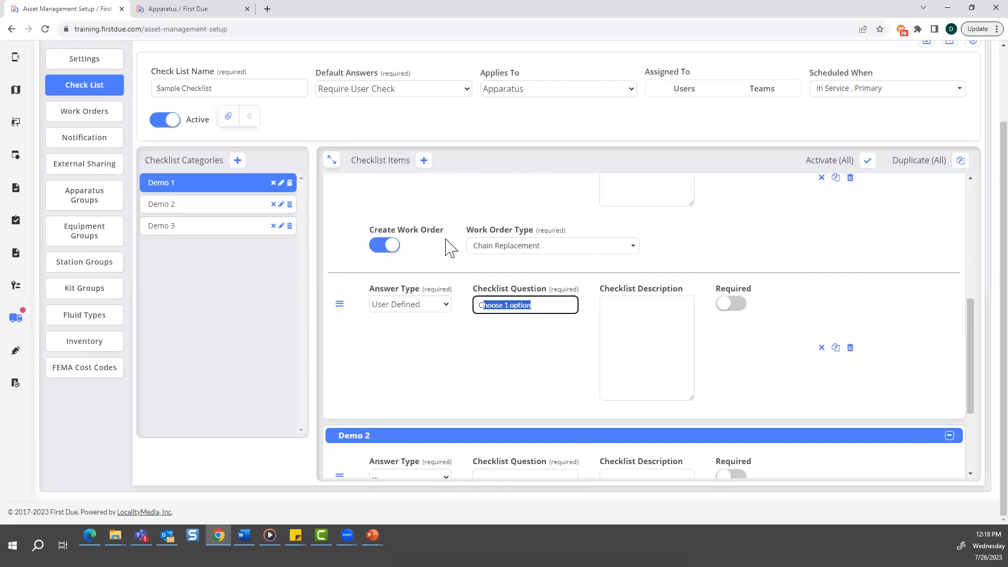
- Change the "Choose 1 option" item's answer type to Field Update and choose Current Odometer as its checklist question
left_click(446, 305)
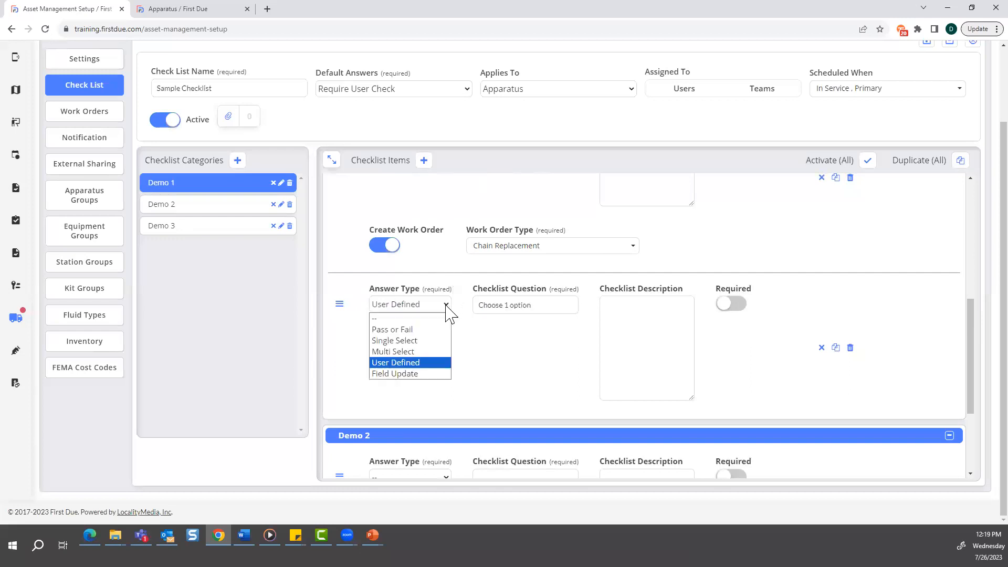
left_click(394, 374)
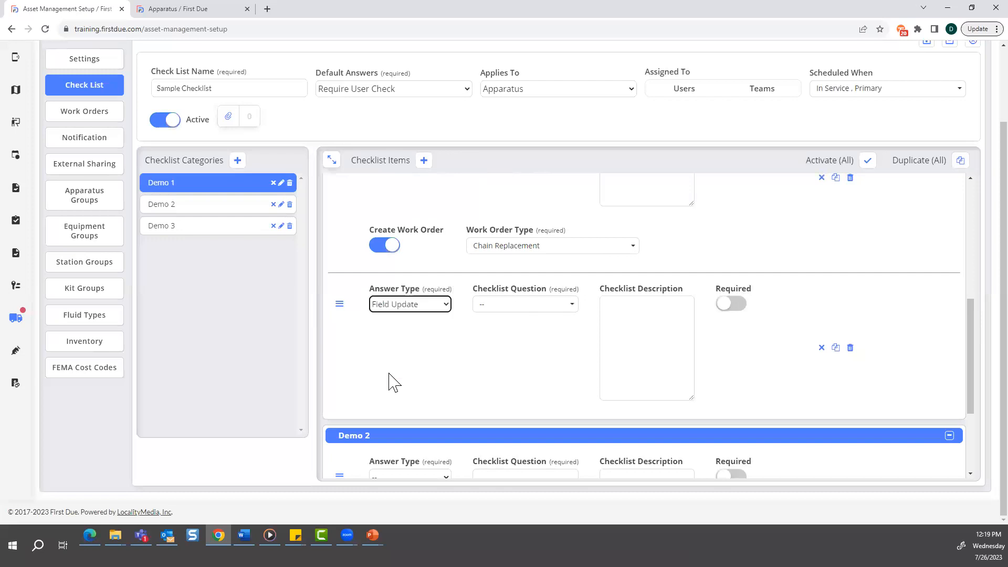
left_click(516, 307)
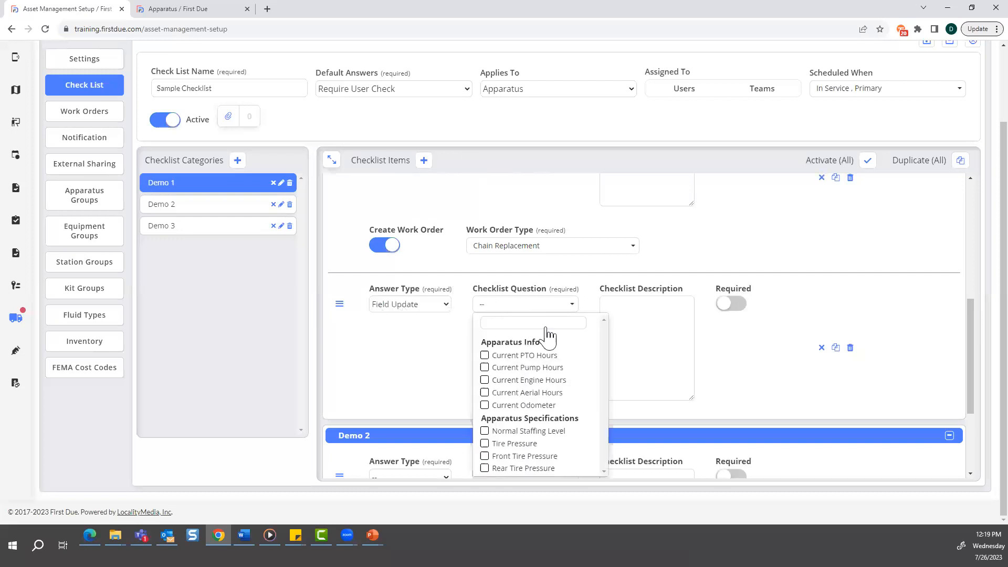
scroll(576, 400, "down", 2)
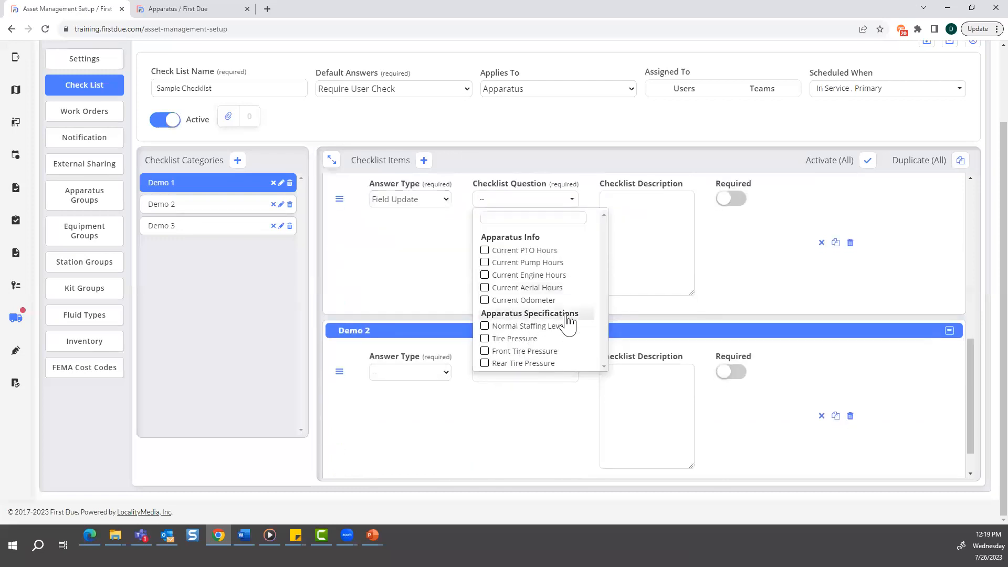
scroll(570, 326, "up", 2)
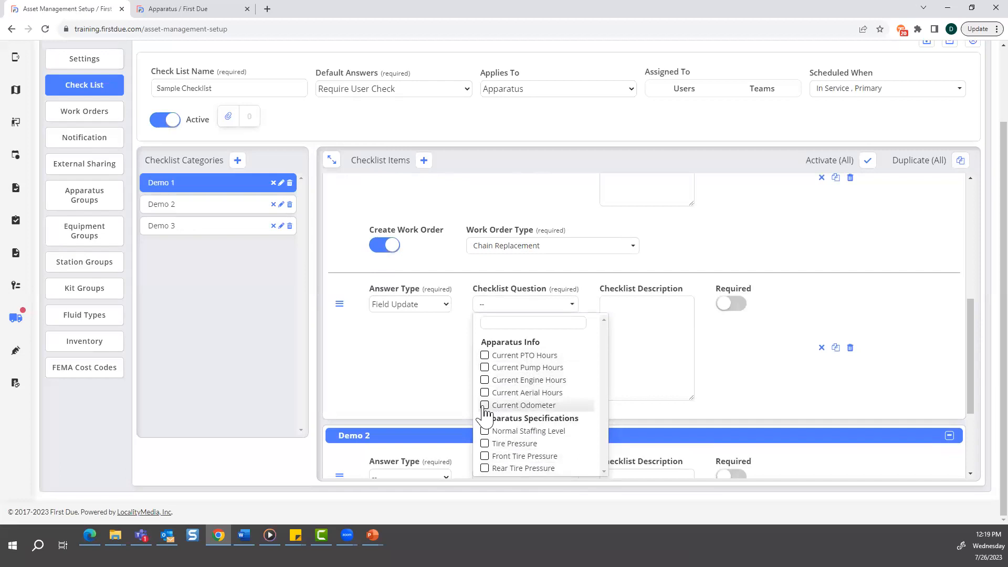
left_click(485, 406)
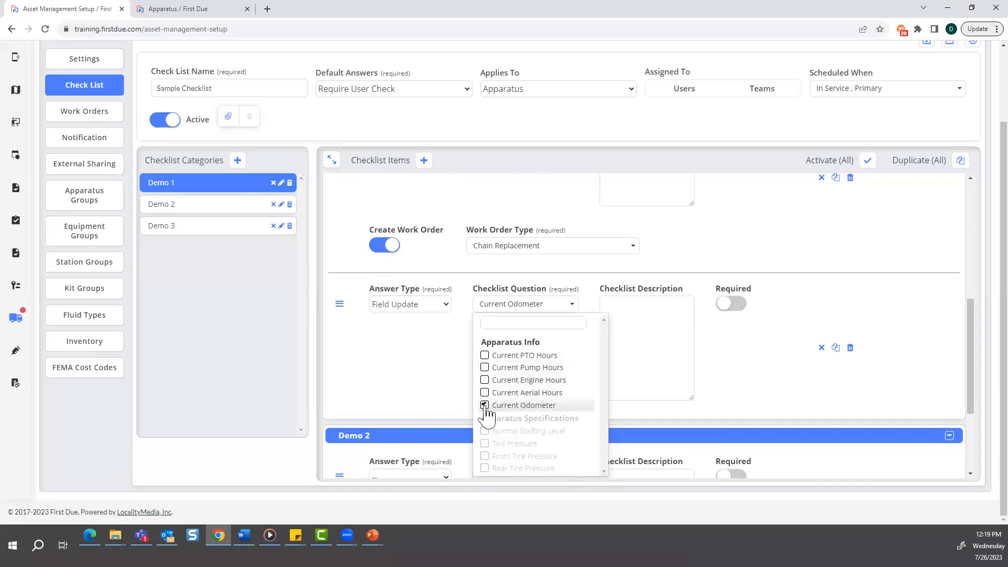
left_click(432, 363)
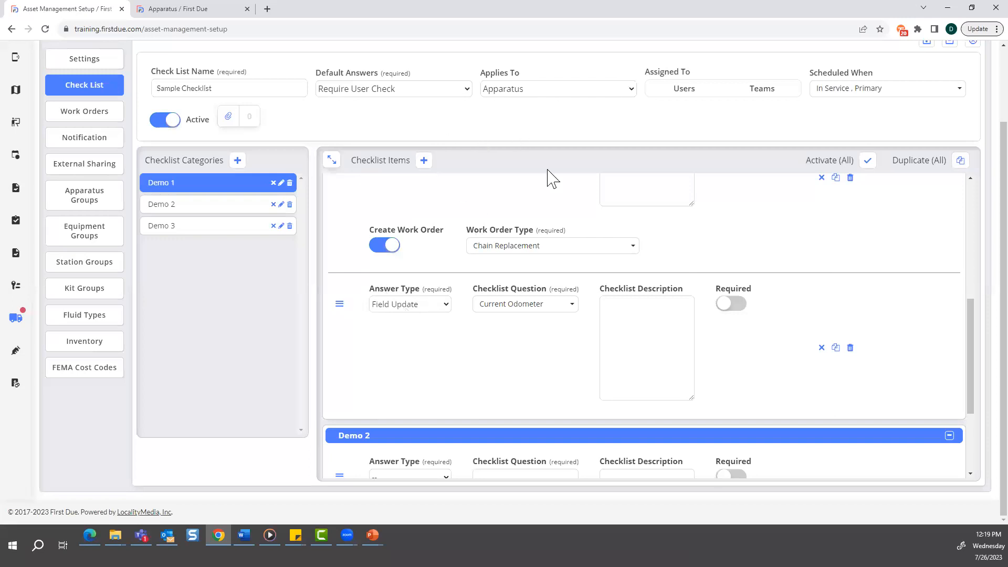
- Make the Current Odometer item in the Demo 1 category required
scroll(491, 378, "down", 2)
scroll(489, 373, "up", 2)
scroll(525, 372, "down", 1)
scroll(581, 376, "up", 2)
left_click(724, 358)
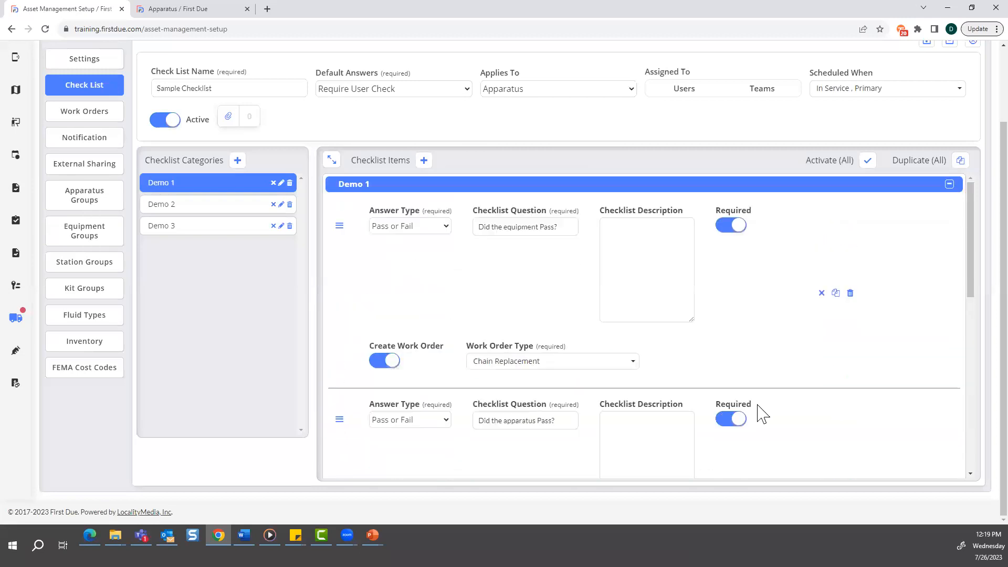
- Set the Demo 2 item's answer type to Pass or Fail, enter Sample as its question, and make it required
scroll(699, 294, "down", 5)
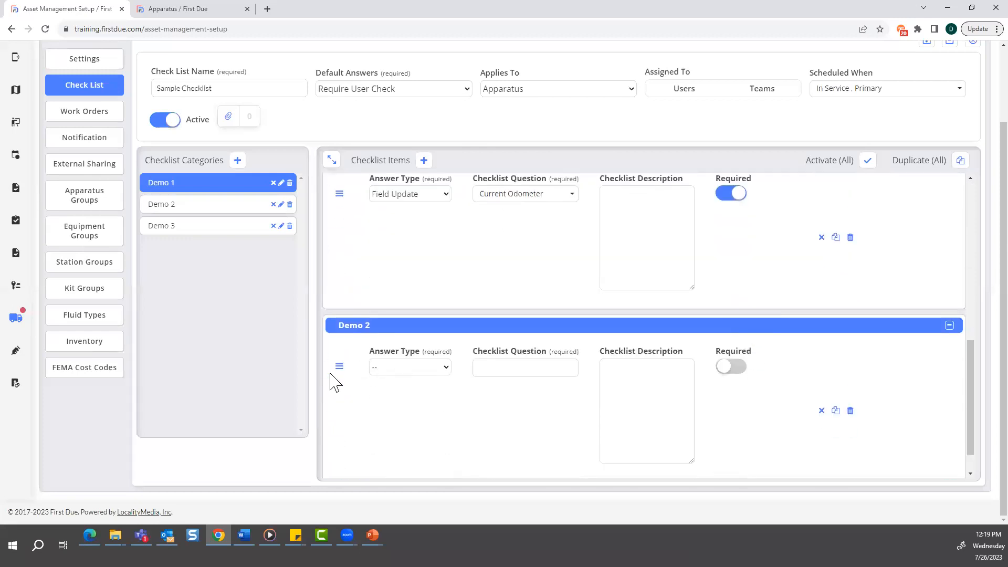
left_click(407, 369)
left_click(411, 391)
left_click(523, 366)
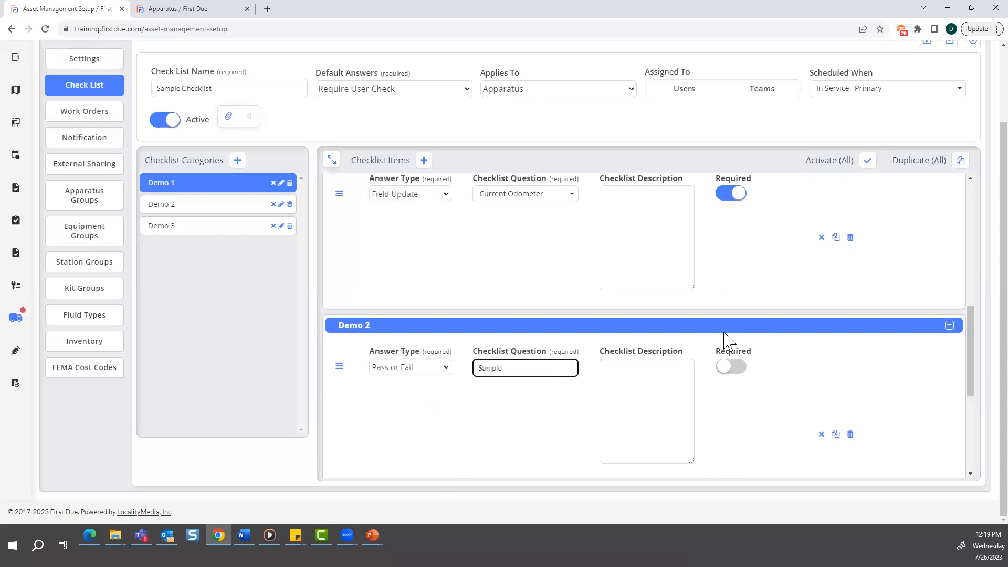
left_click(725, 370)
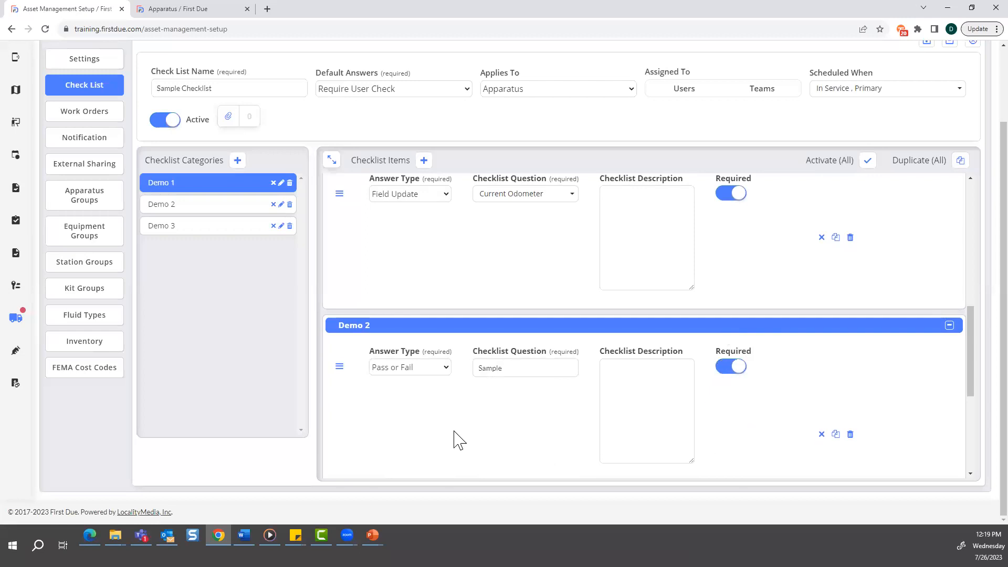
- Switch off work order creation for the Demo 2 item and delete the Demo 3 category
scroll(455, 439, "up", 1)
scroll(454, 439, "down", 4)
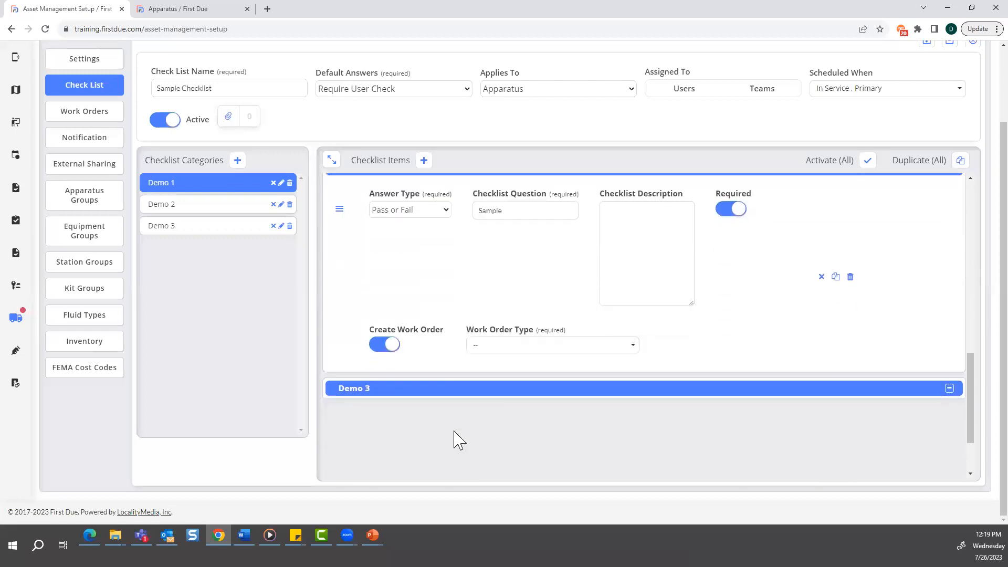
left_click(384, 345)
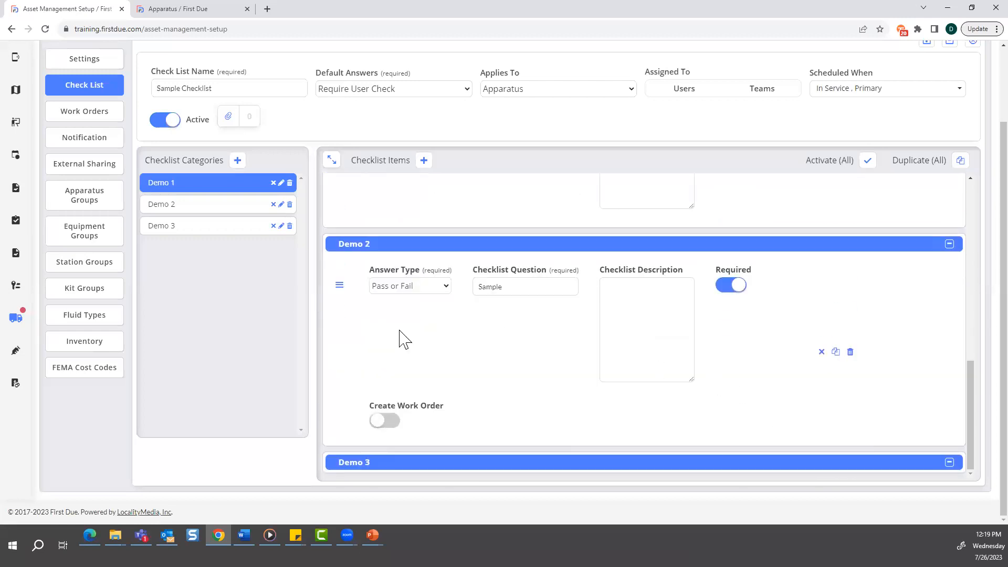
left_click(289, 226)
scroll(612, 431, "up", 5)
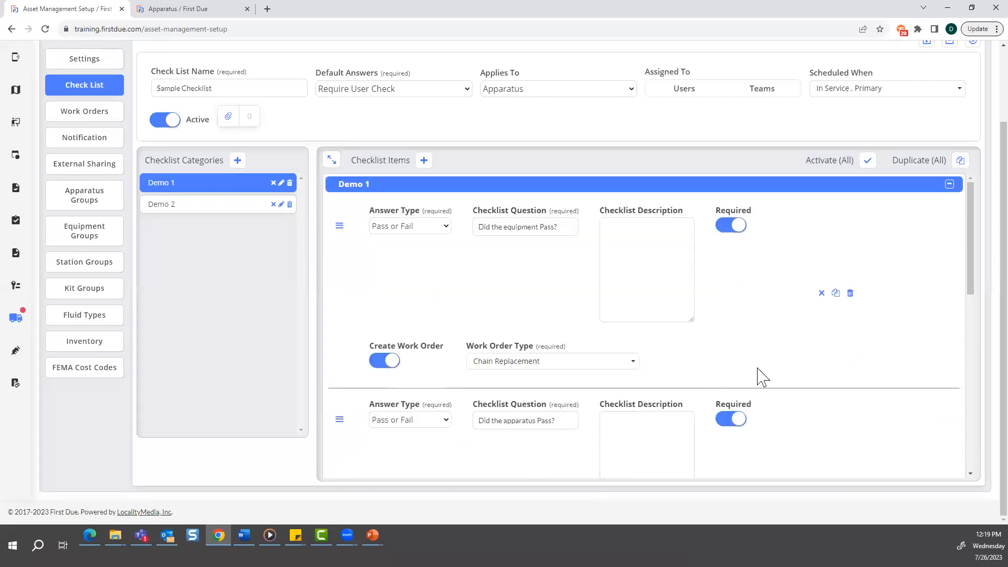
- Look over the checklist items, rename the checklist as Sample Checklist 123, and save it
scroll(823, 386, "down", 2)
scroll(819, 399, "down", 3)
scroll(818, 406, "up", 7)
scroll(840, 387, "up", 2)
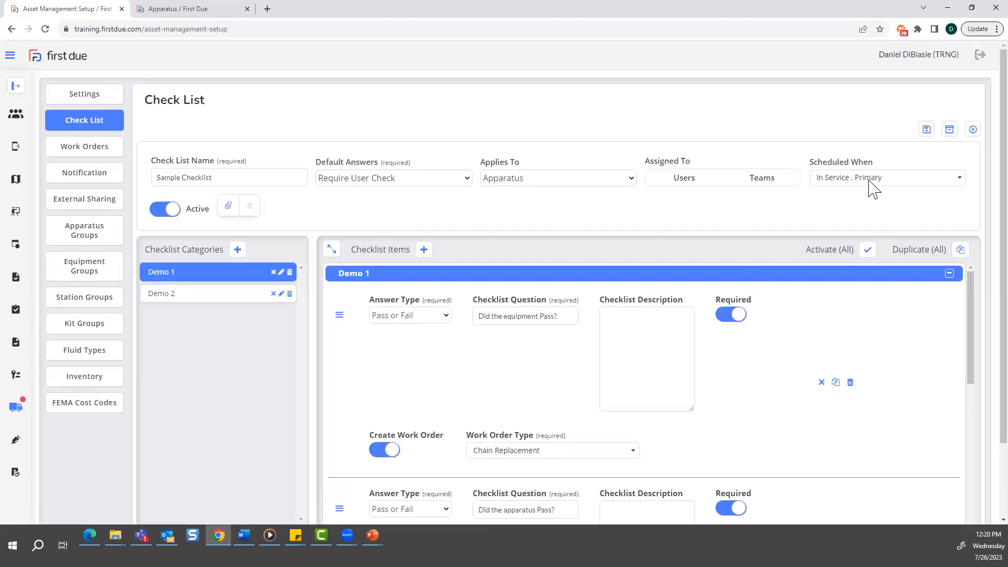
left_click(237, 179)
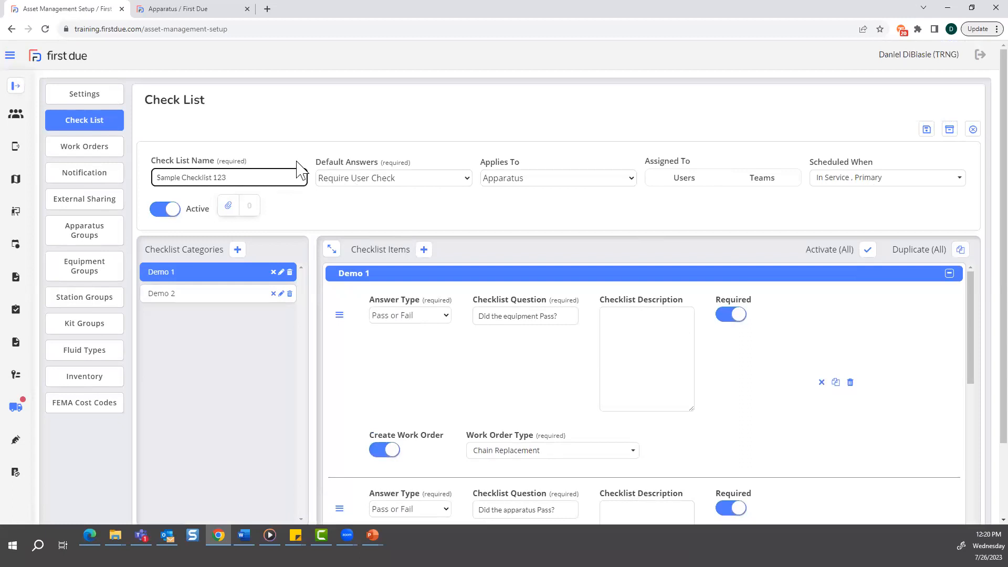
left_click(927, 130)
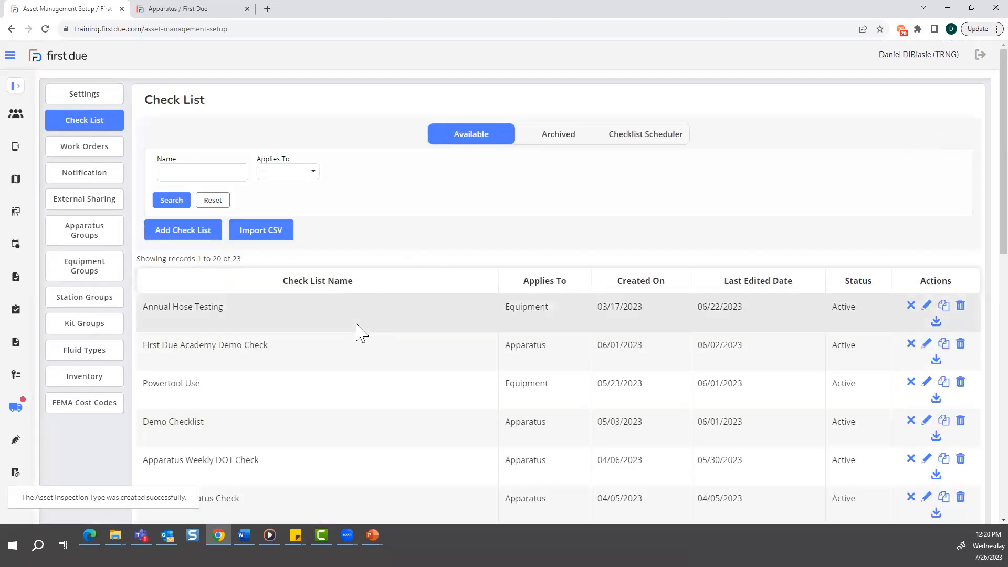
- Look through both pages of available checklists, and search them by the name "sample"
scroll(363, 332, "down", 5)
scroll(356, 332, "down", 6)
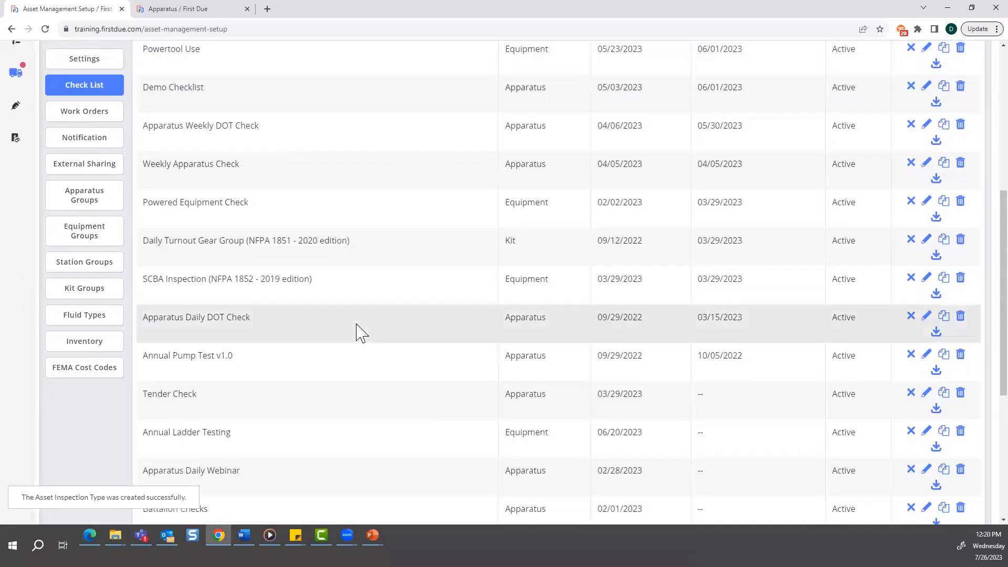
left_click(166, 470)
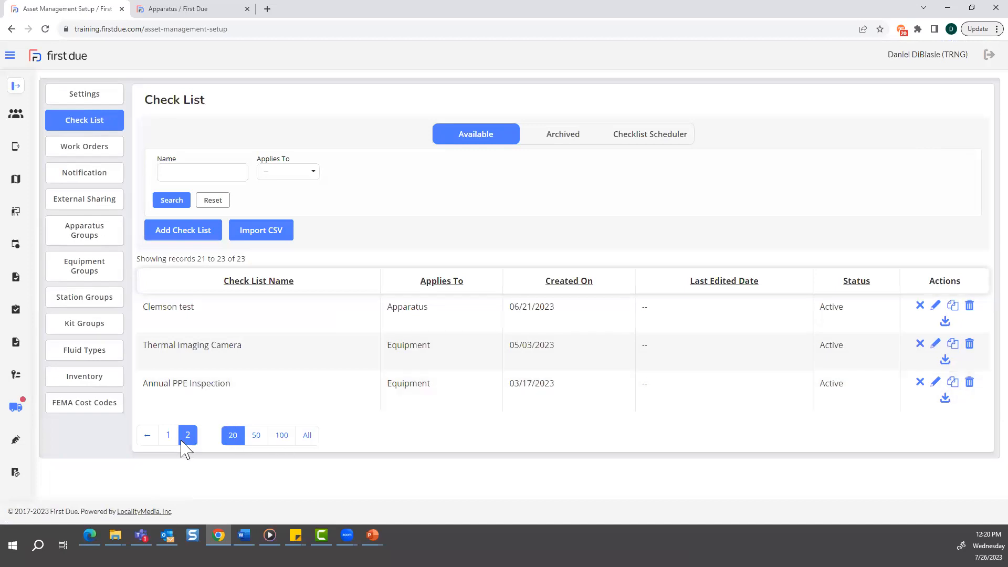
left_click(168, 435)
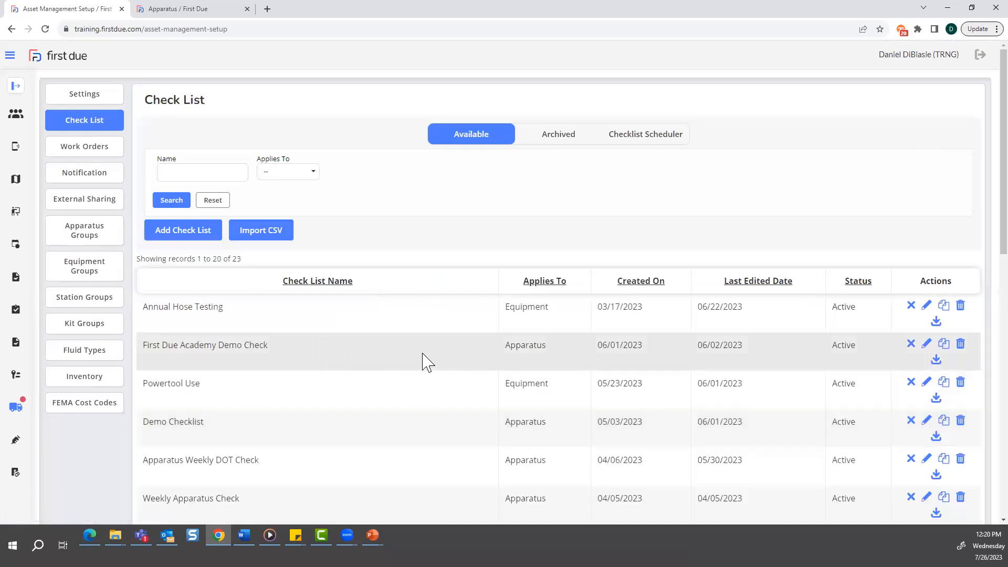
scroll(423, 360, "down", 2)
scroll(423, 361, "up", 2)
left_click(199, 173)
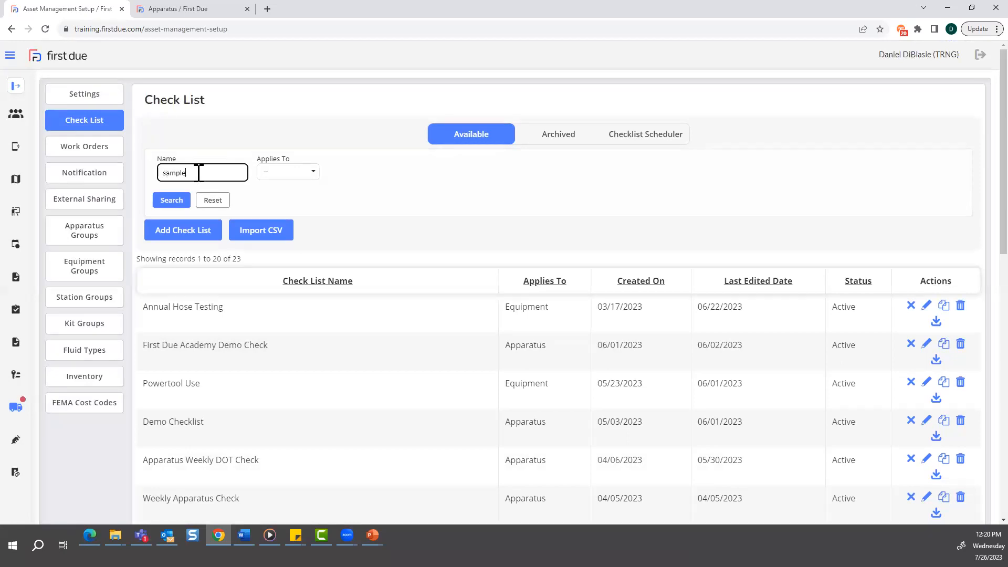
left_click(172, 201)
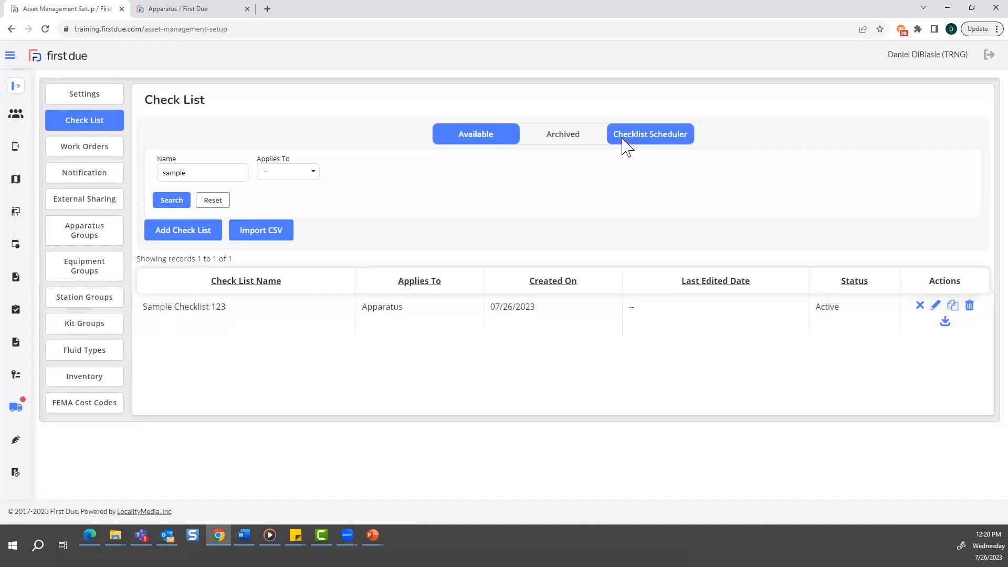
- Add a checklist scheduler named Daily Apparatus Sample, with start date 07/26/2023 and due time 10:00
left_click(663, 142)
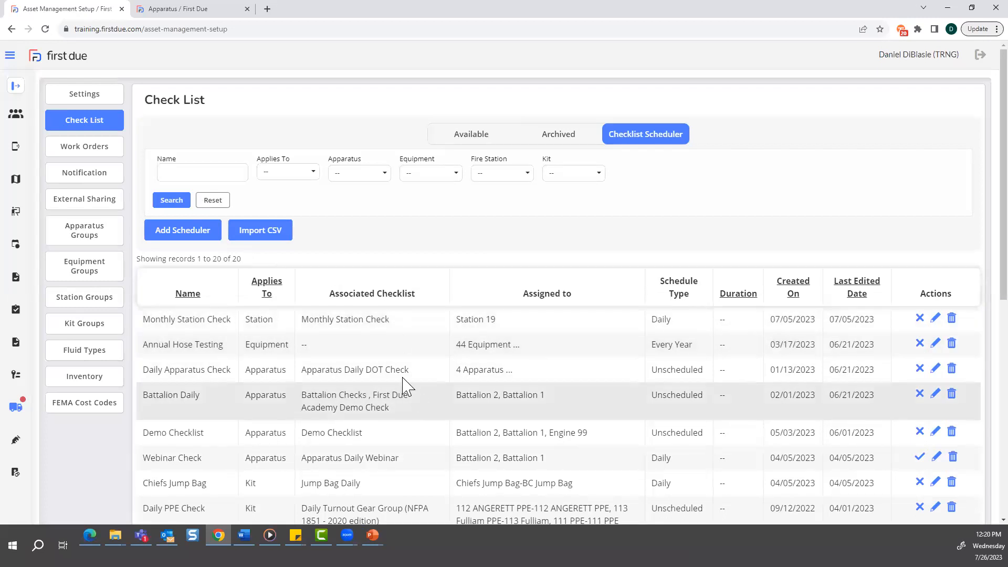
left_click(187, 236)
left_click(369, 105)
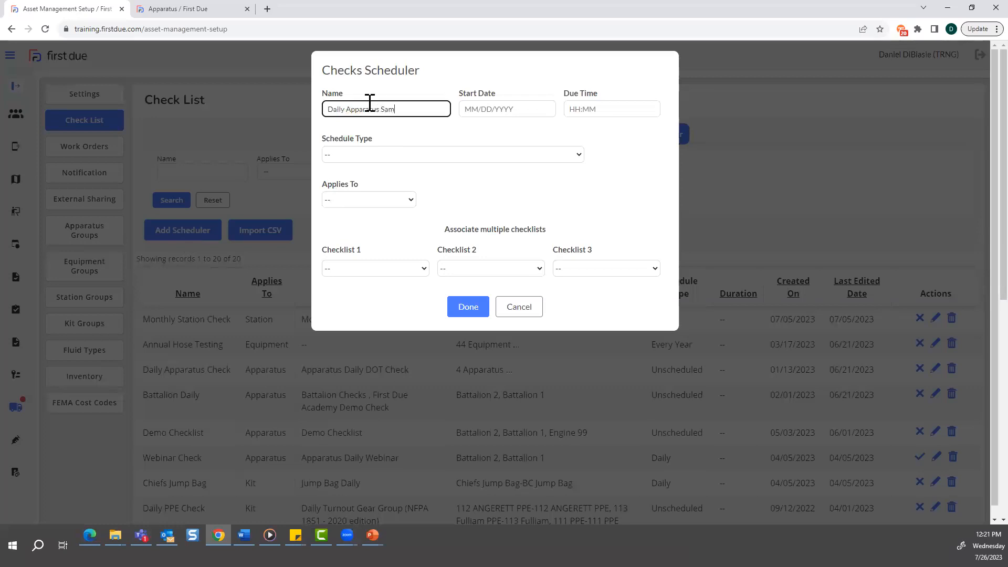
left_click(466, 105)
left_click(526, 219)
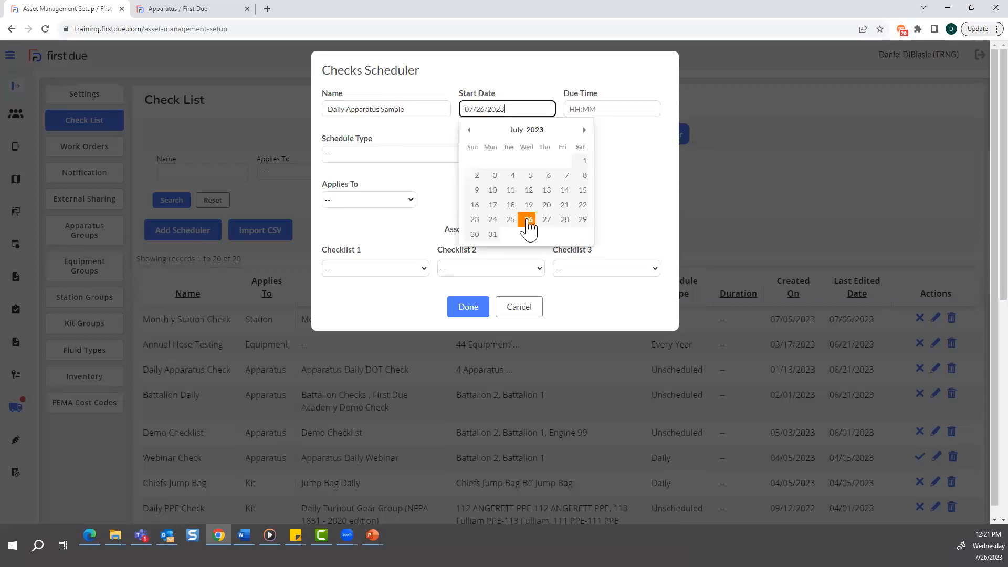
left_click(598, 110)
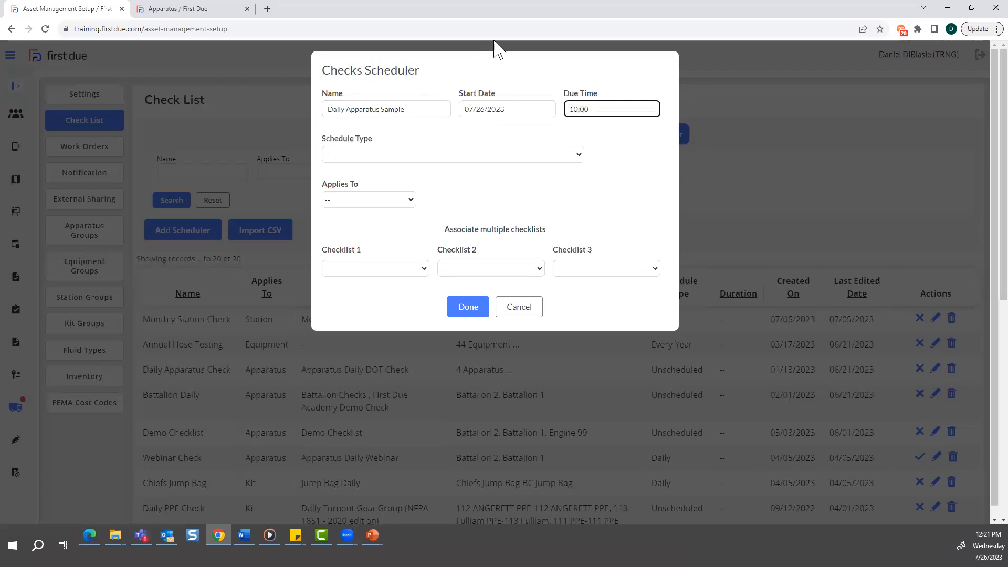
- Review the schedule types, choose Custom for the new scheduler, and set its rotation length to 31 days
left_click(484, 156)
left_click(513, 156)
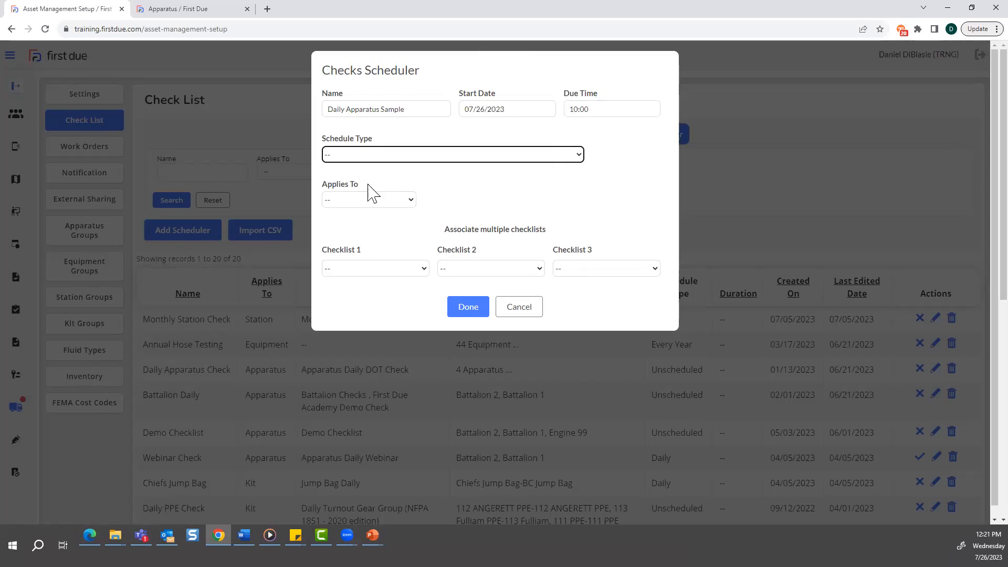
left_click(366, 160)
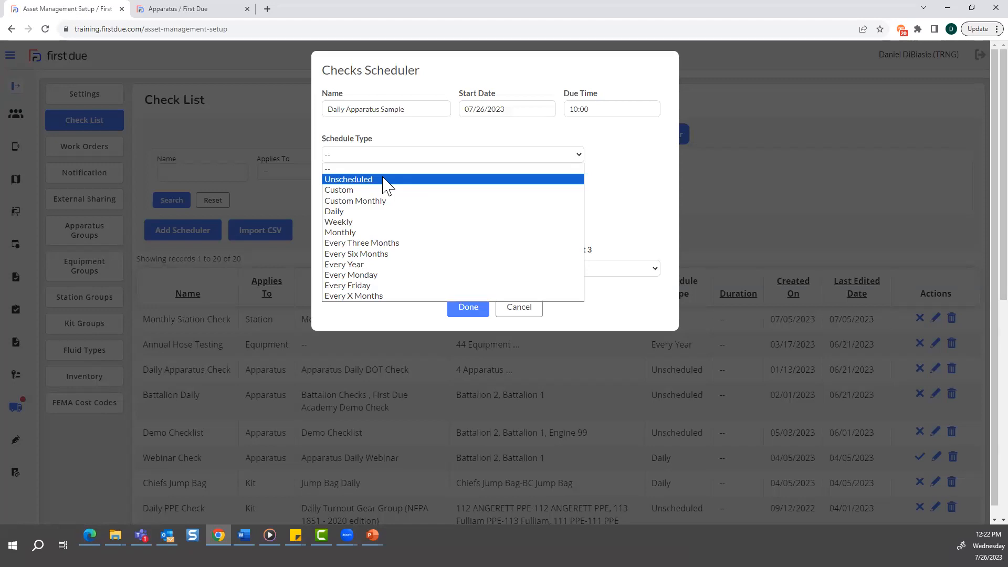
left_click(349, 191)
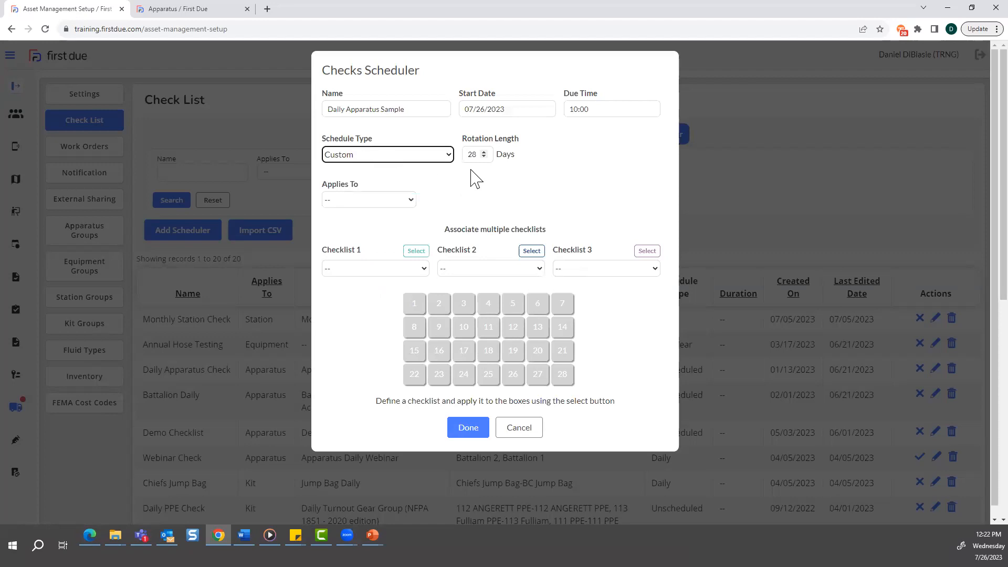
left_click(483, 152)
left_click(484, 153)
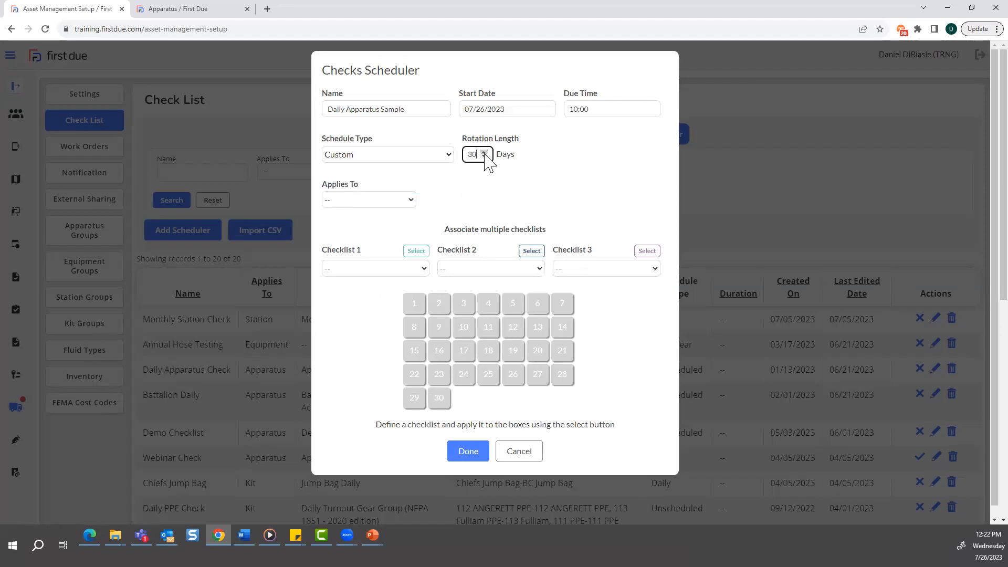
left_click(483, 152)
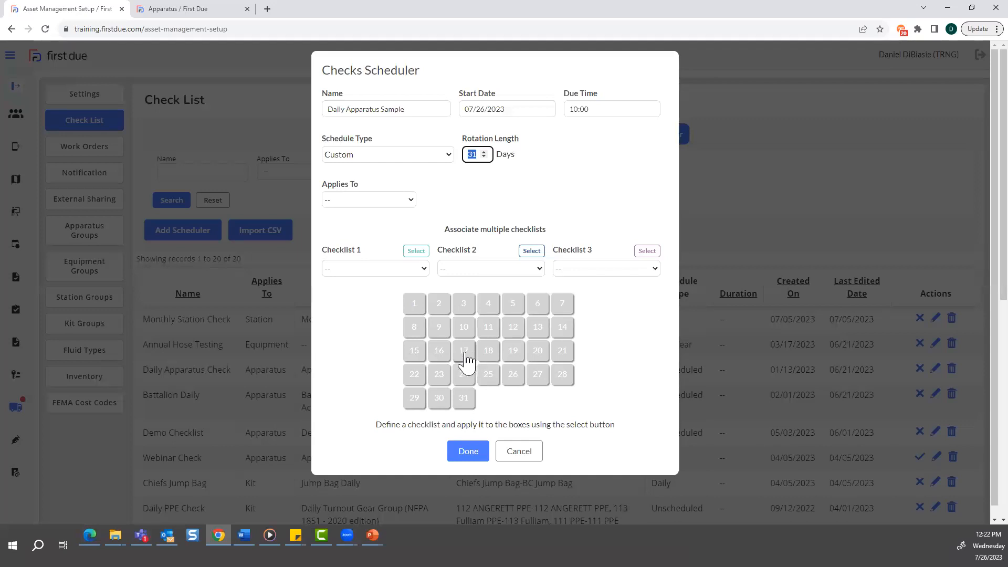
left_click(490, 382)
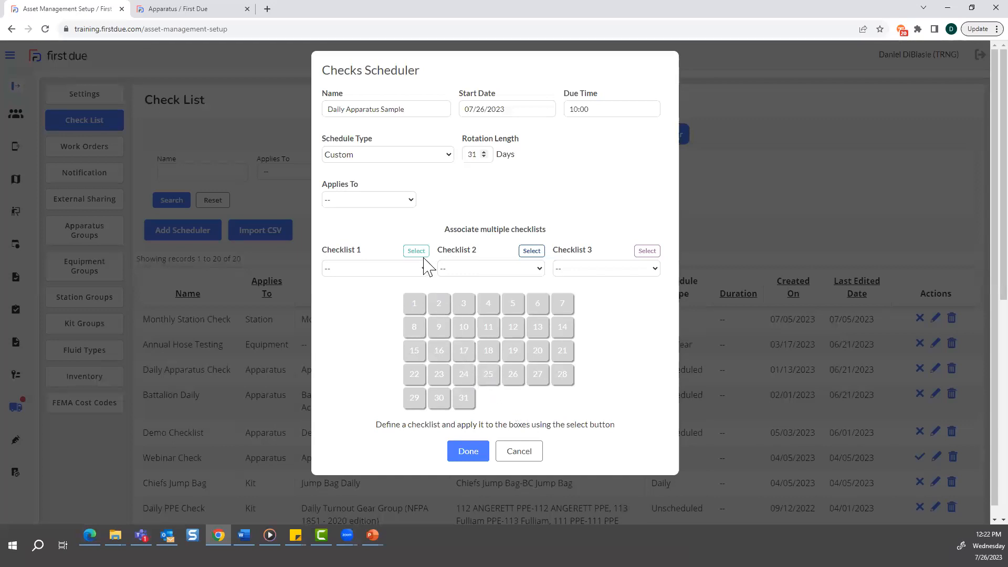
- Mark days 13, 25 and 30 of the custom rotation for Checklist 1
left_click(417, 252)
left_click(491, 381)
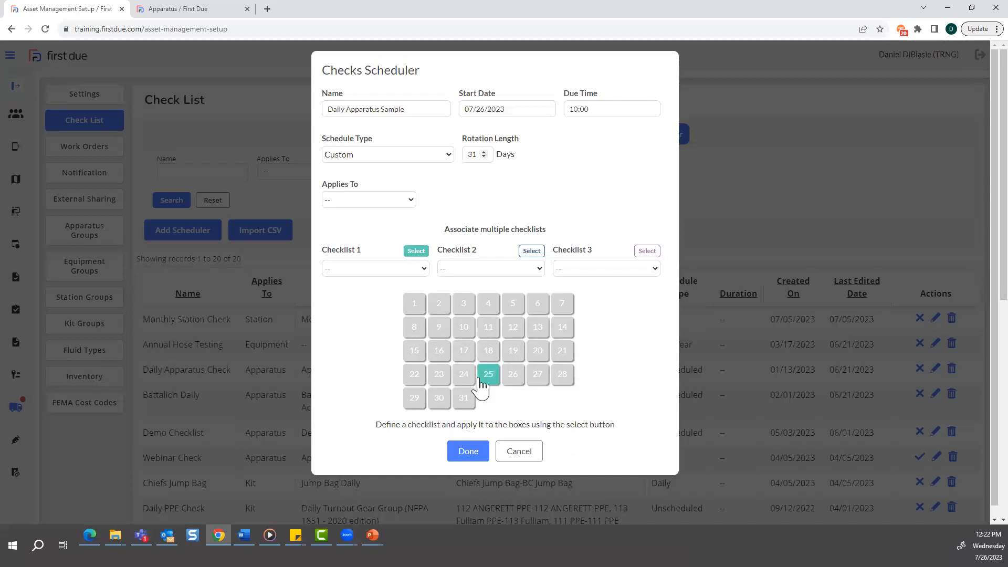
left_click(536, 327)
left_click(439, 400)
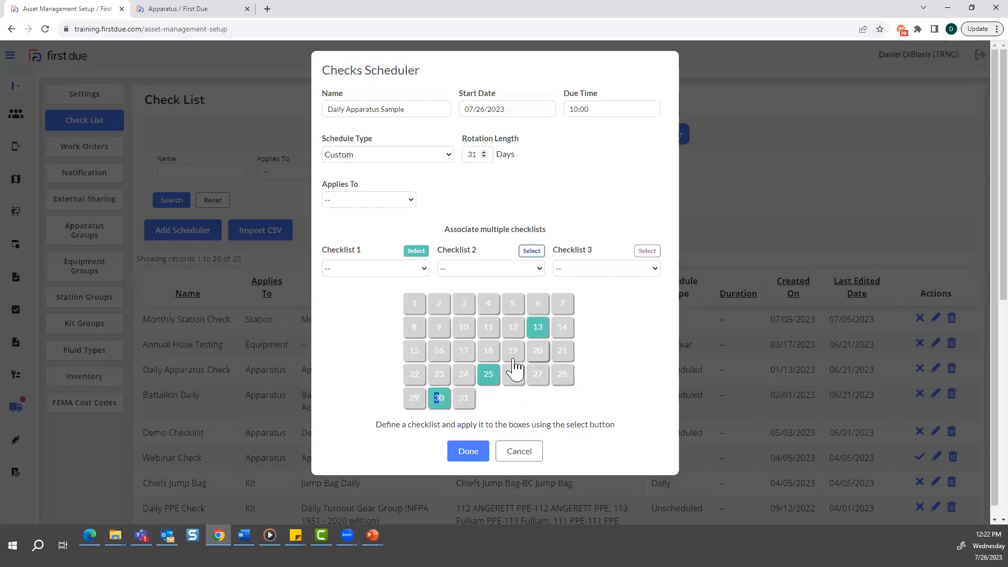
left_click(443, 395)
left_click(442, 397)
- Apply the scheduler to Apparatus, assign it to the whole Engines group, and choose Sample Checklist 123 as Checklist 1
left_click(405, 198)
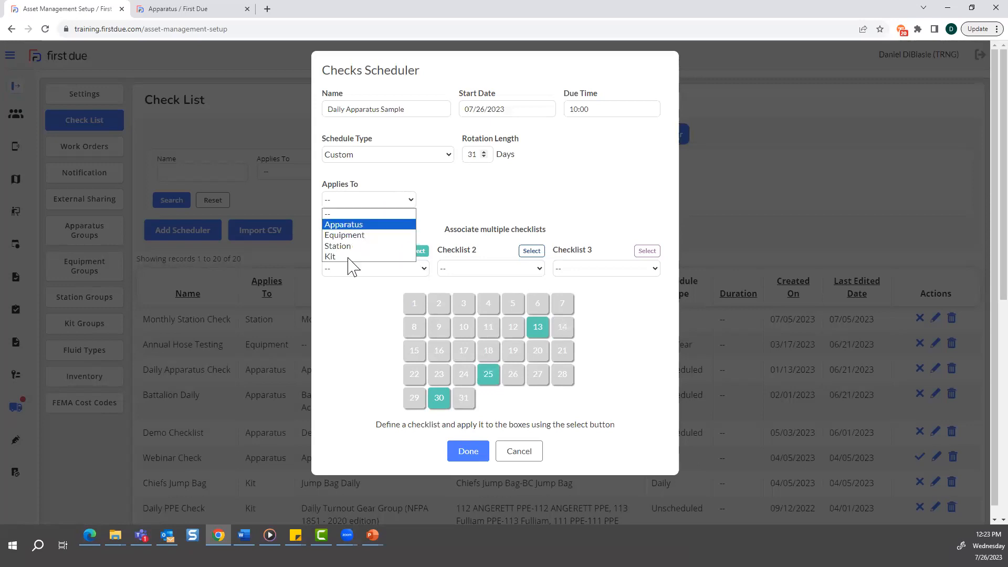
left_click(355, 225)
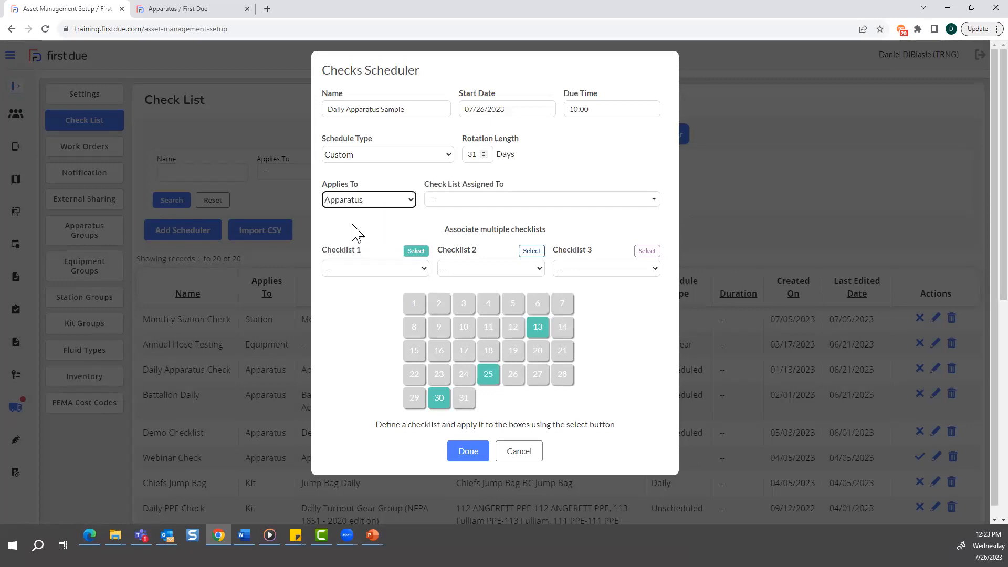
left_click(521, 202)
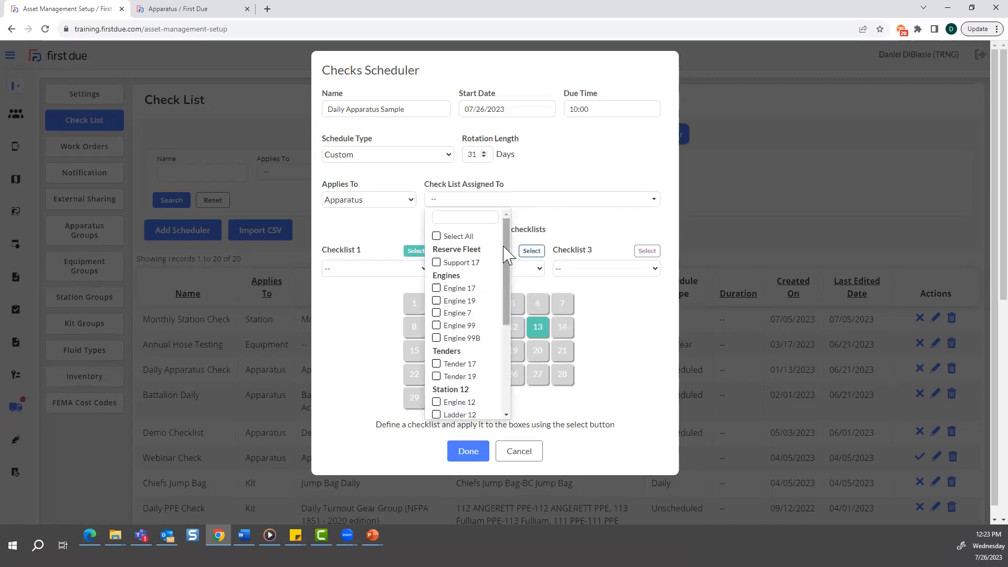
scroll(507, 273, "down", 3)
scroll(462, 276, "up", 2)
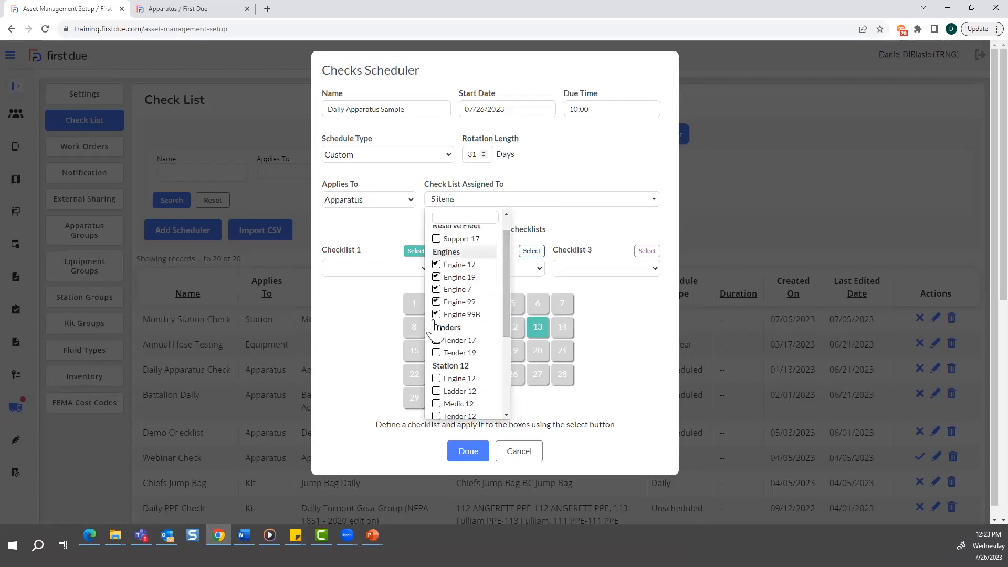
left_click(370, 301)
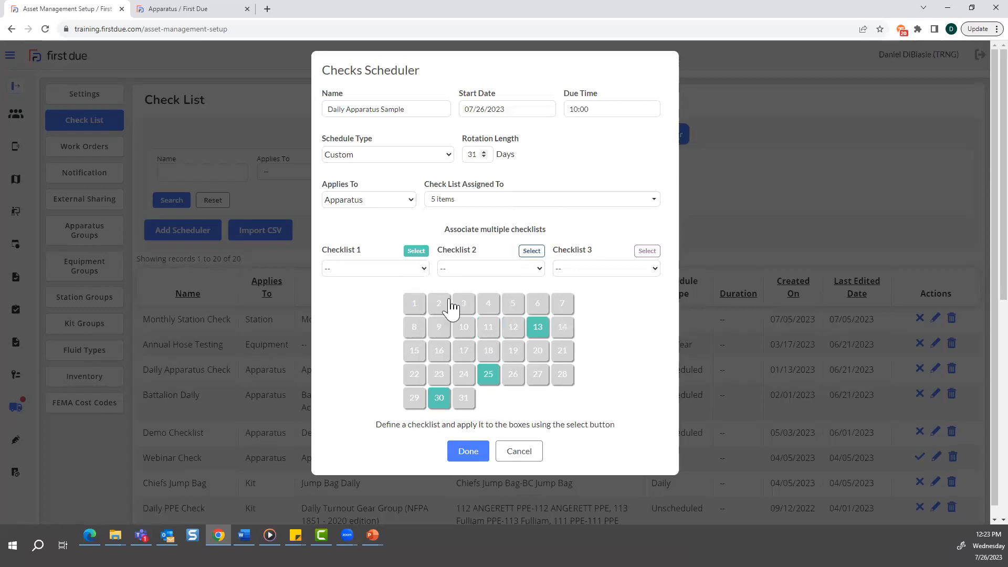
left_click(426, 270)
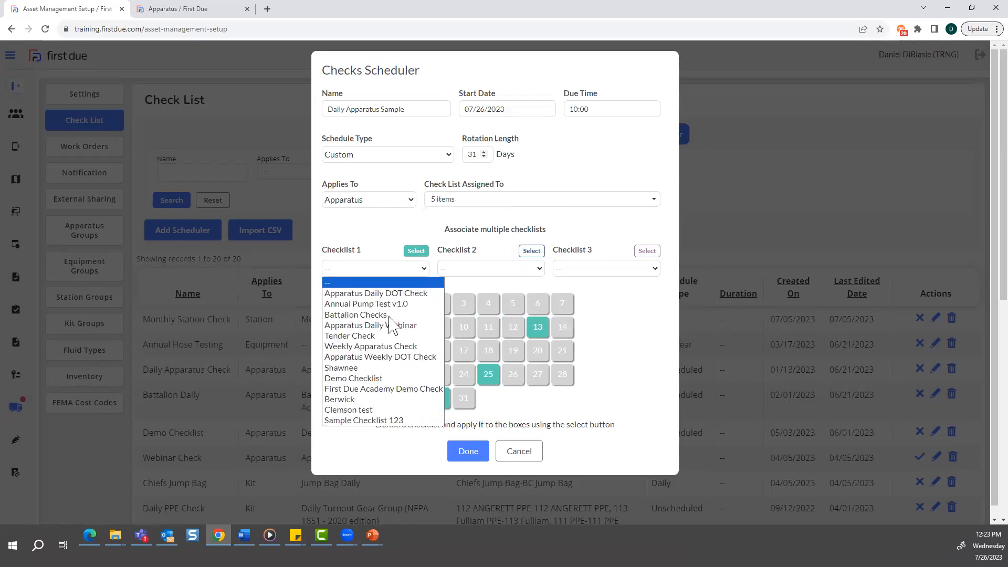
left_click(375, 421)
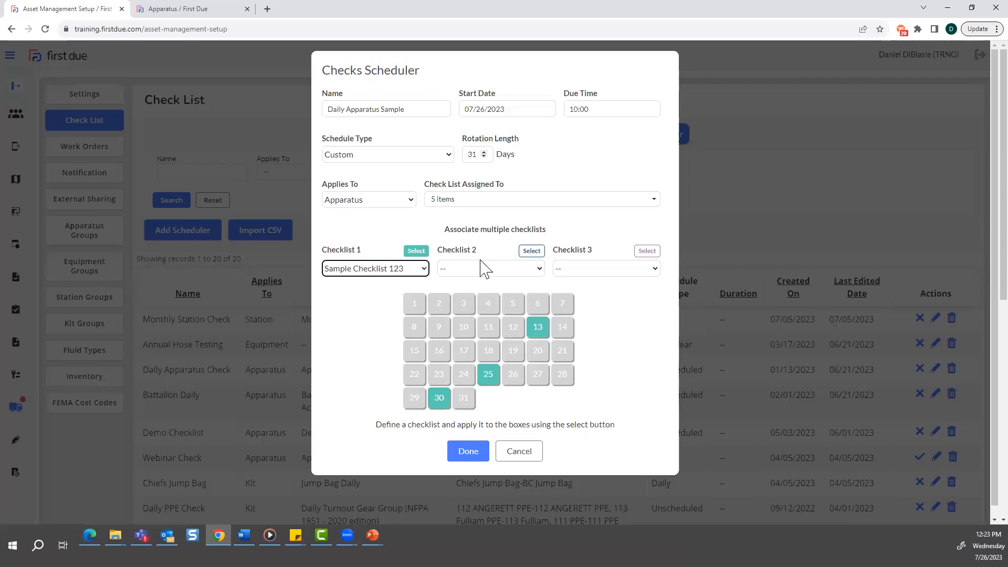
- Choose Tender Check as Checklist 2 and mark days 10 and 18 of the rotation for it
left_click(531, 251)
left_click(502, 269)
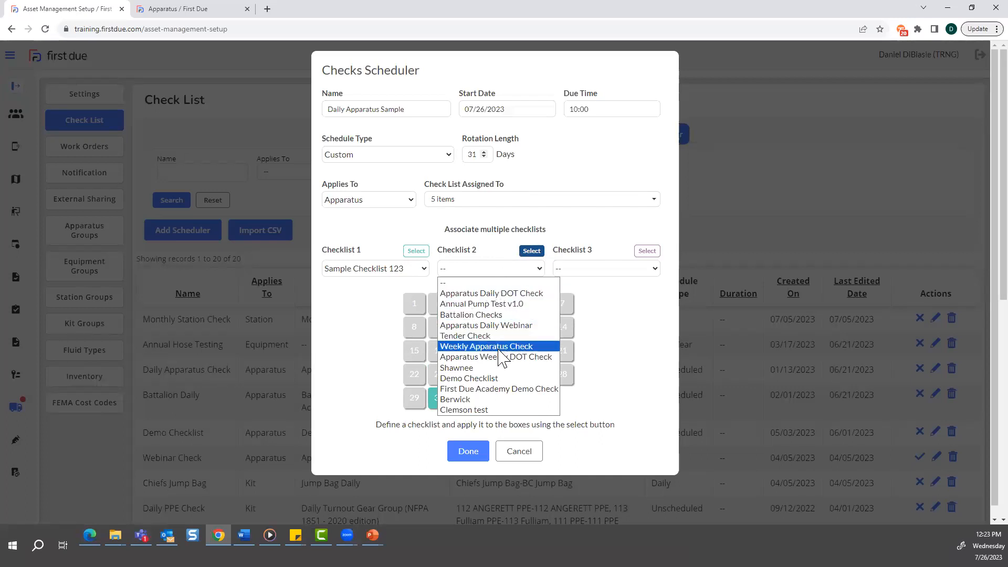
left_click(470, 336)
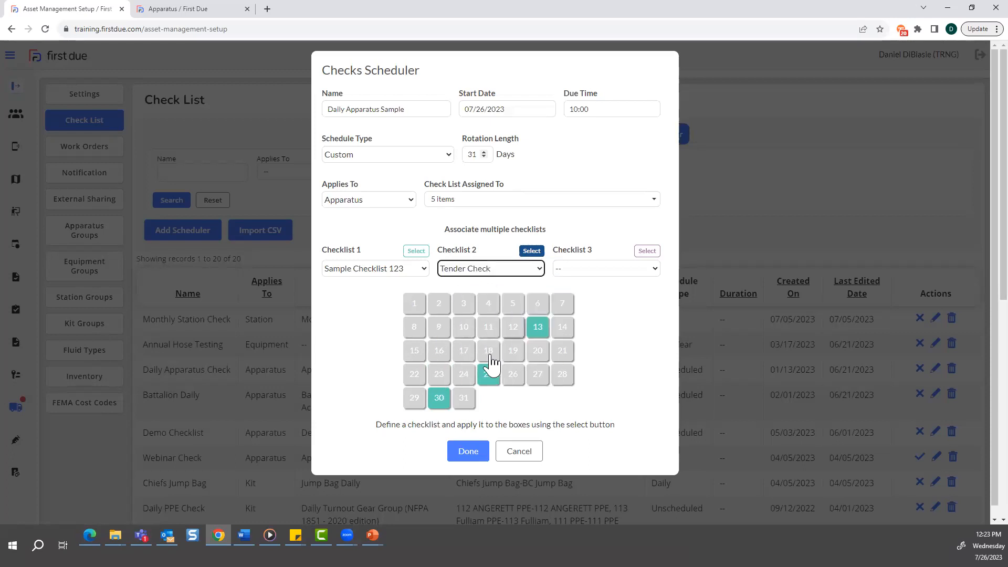
left_click(488, 350)
left_click(464, 326)
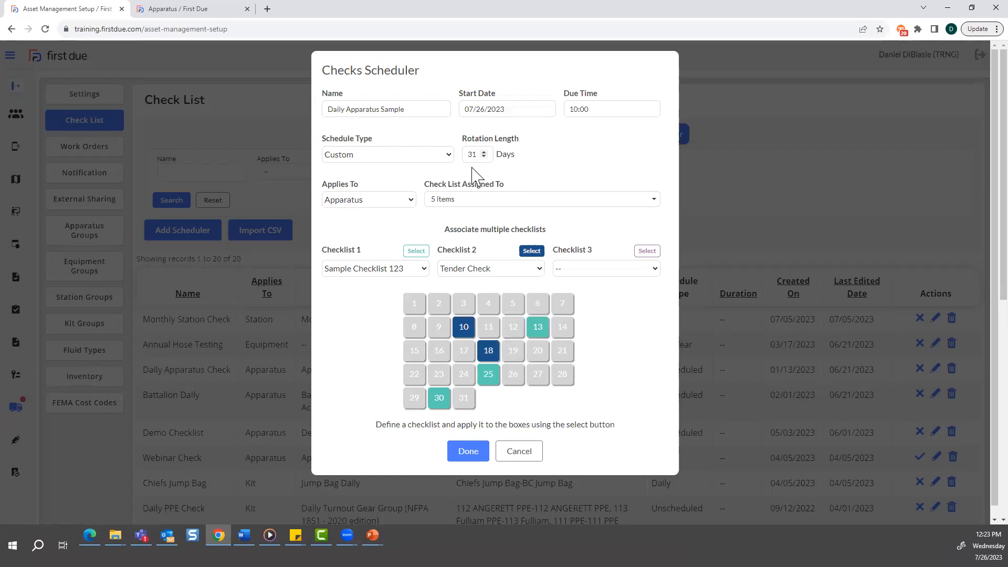
- Change the schedule type to Custom Monthly and clear the Checklist 2 selection
left_click(448, 155)
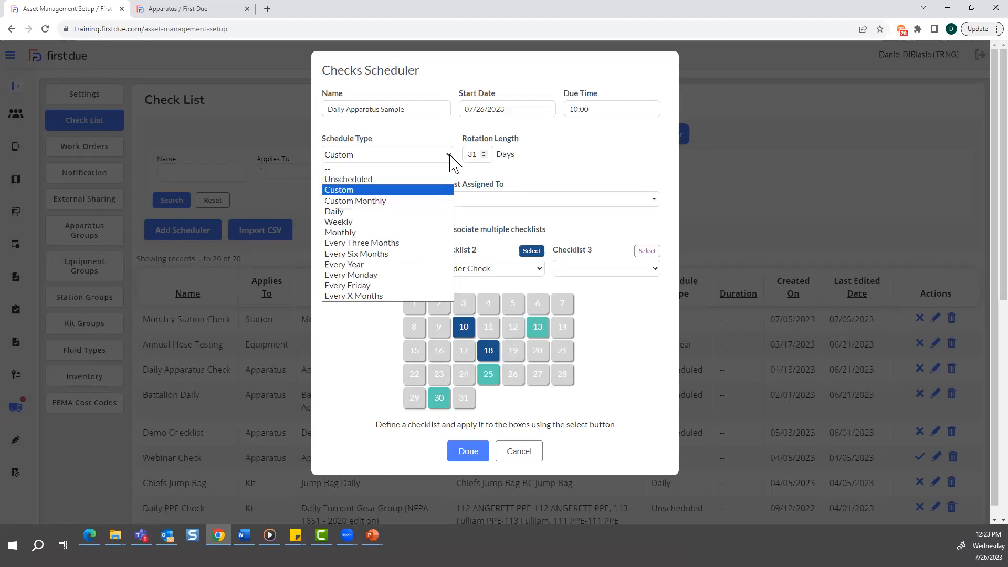
left_click(368, 201)
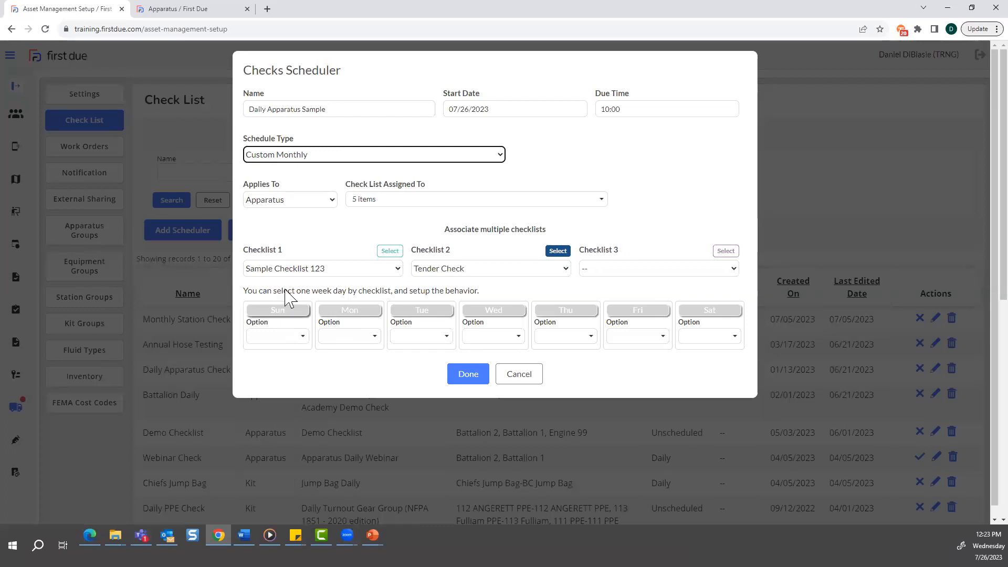
left_click(565, 269)
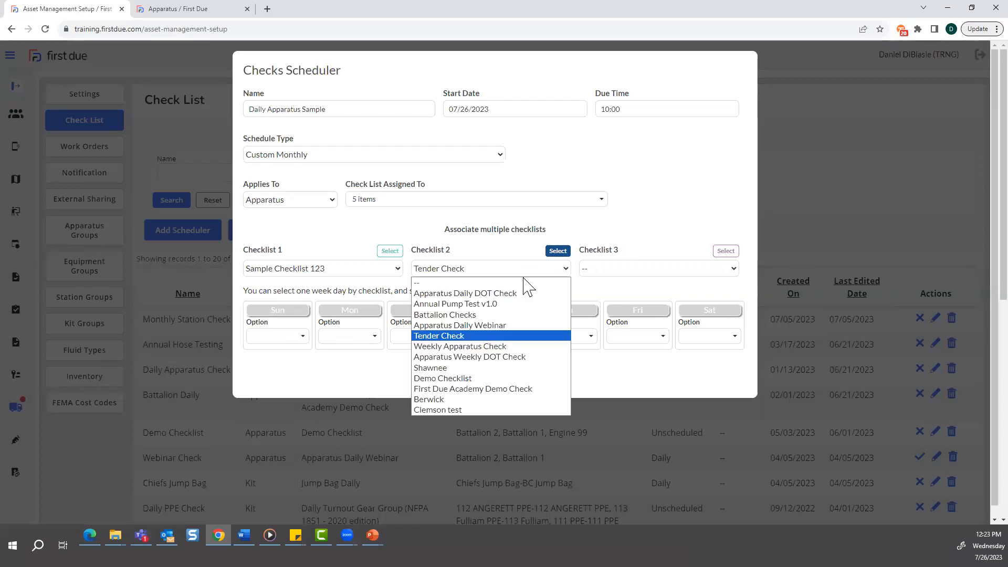
left_click(472, 283)
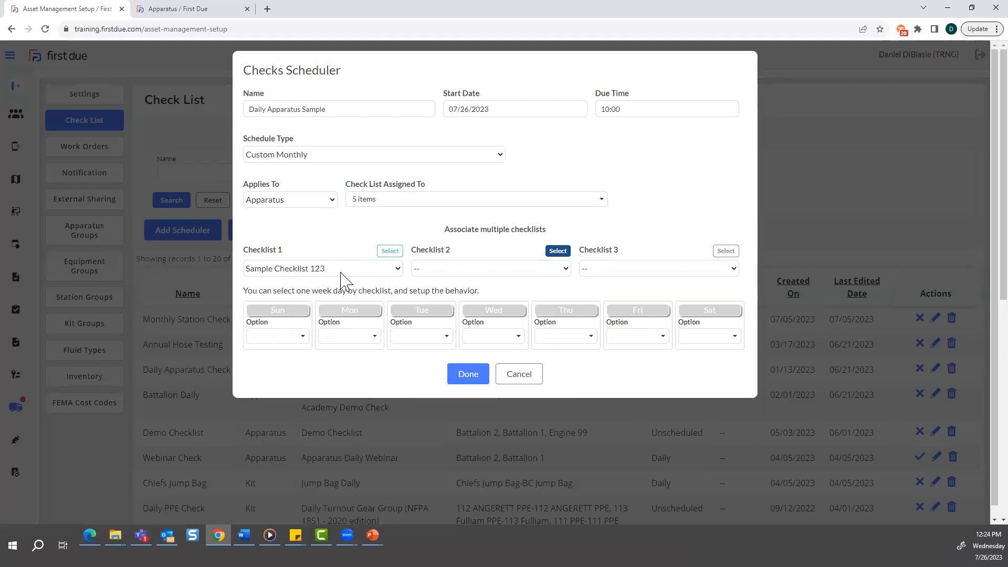
- Set the monthly recurrence option to First for Sunday and Third for Monday
left_click(303, 339)
left_click(259, 354)
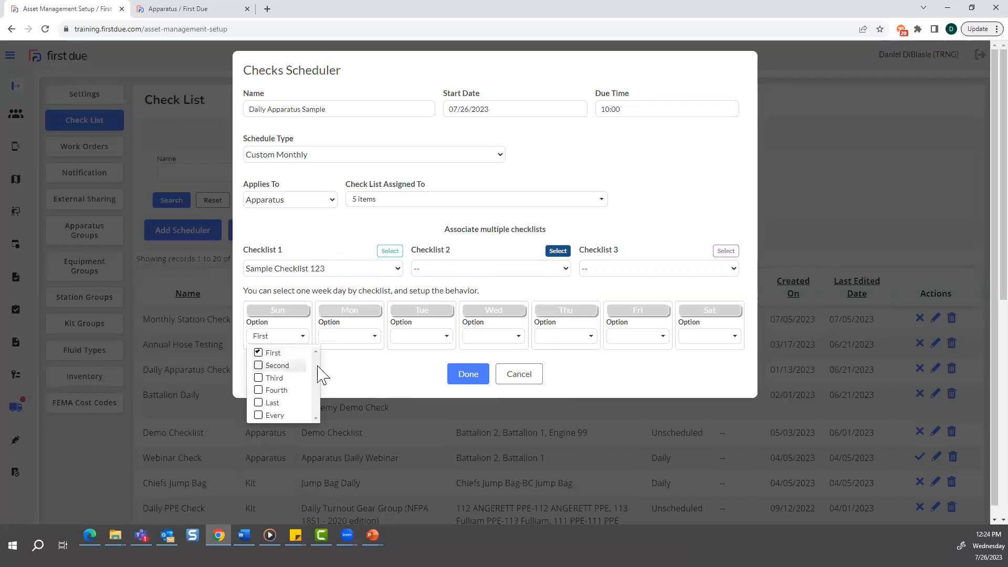
left_click(341, 377)
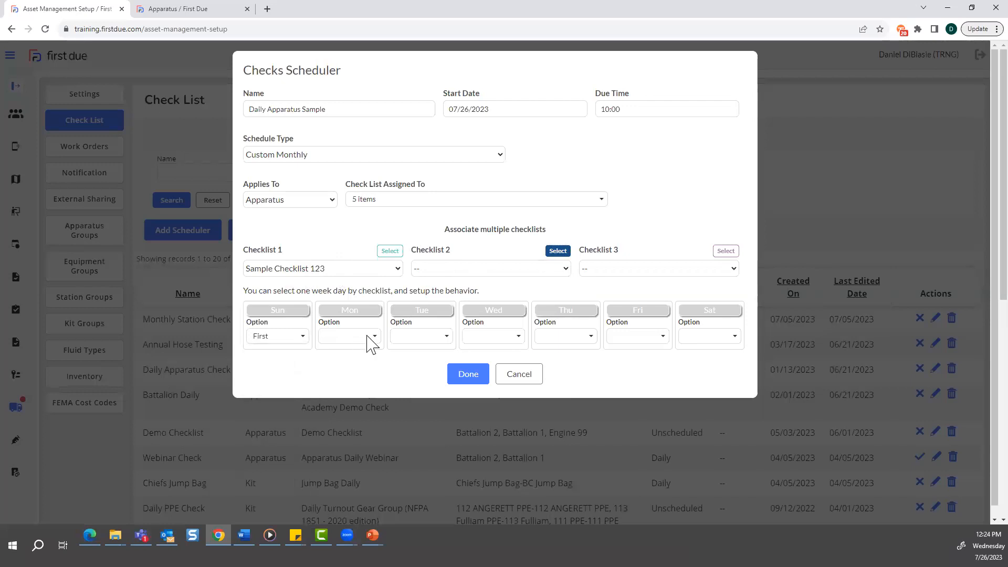
left_click(374, 338)
left_click(347, 379)
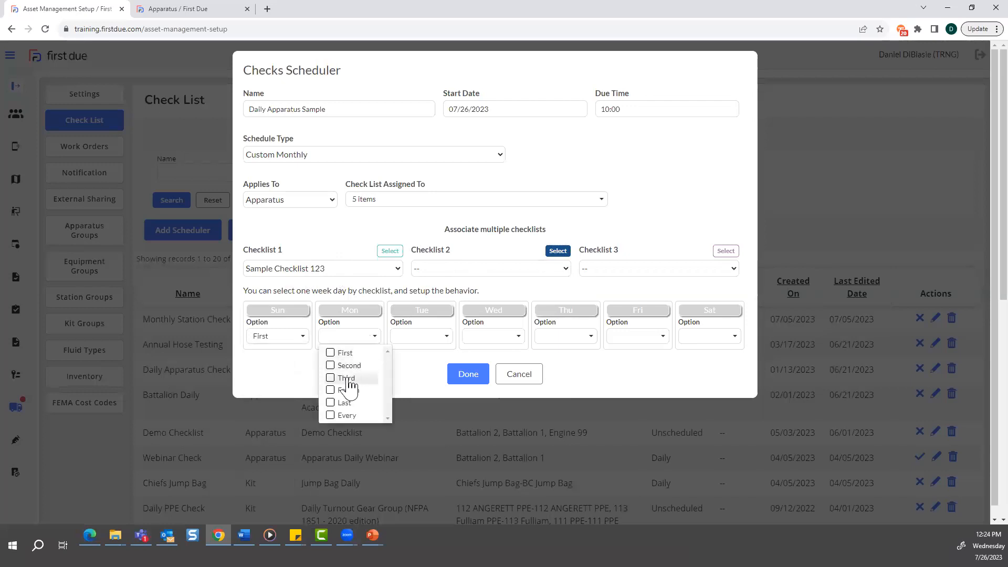
left_click(303, 388)
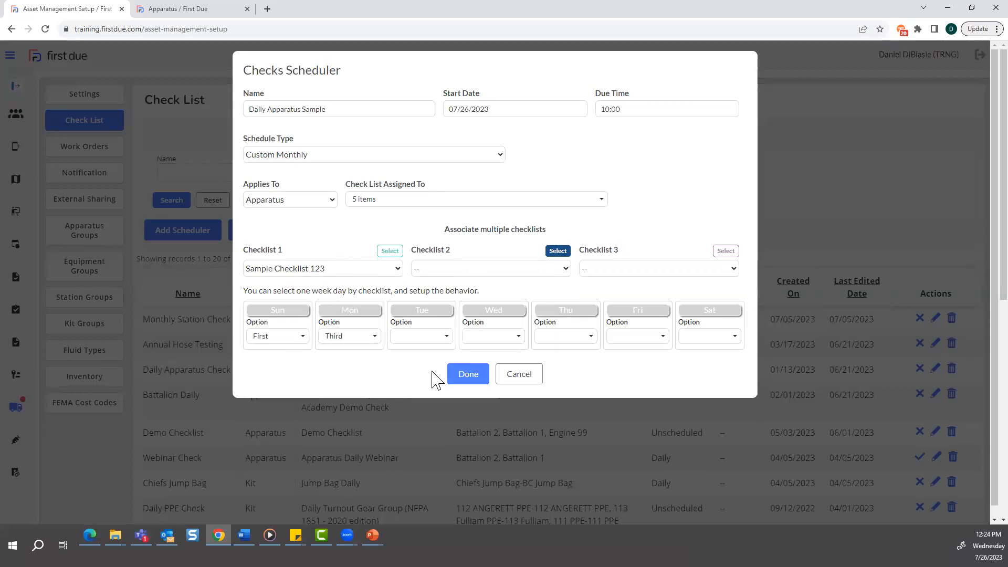
- Try the Daily, Weekly, Monthly and Every Three Months schedule types in turn
left_click(431, 154)
left_click(269, 213)
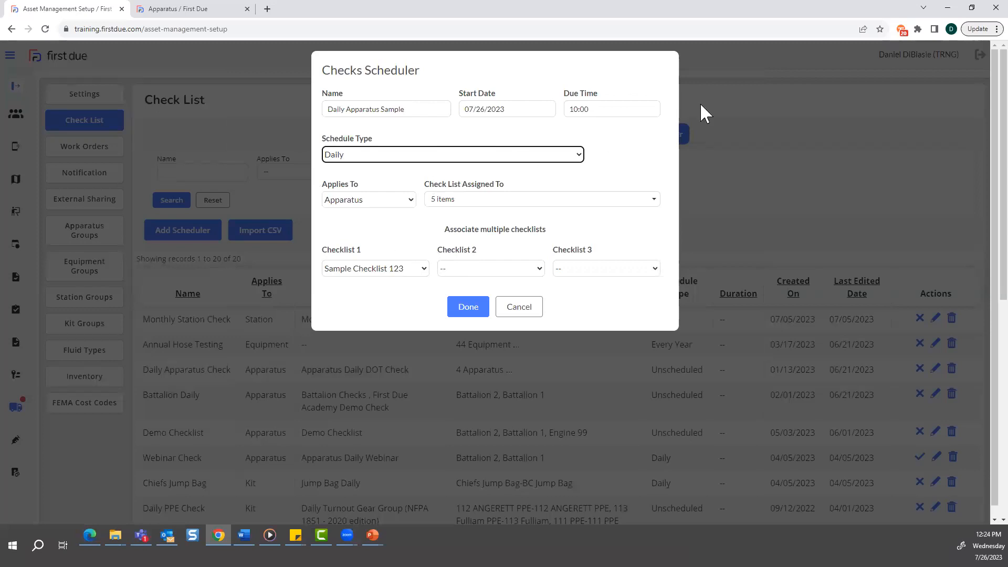
left_click(465, 153)
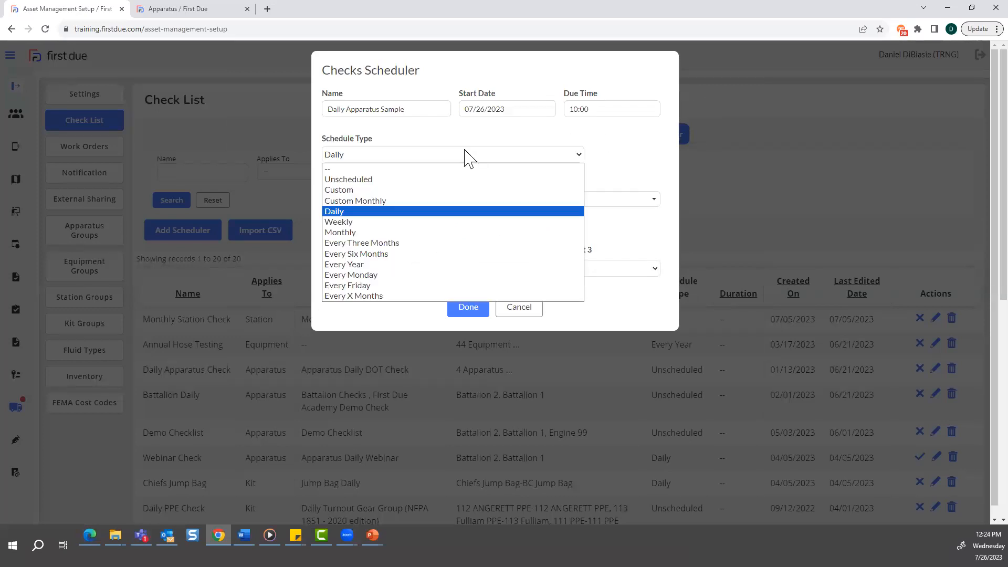
left_click(375, 221)
left_click(412, 155)
left_click(373, 232)
left_click(428, 155)
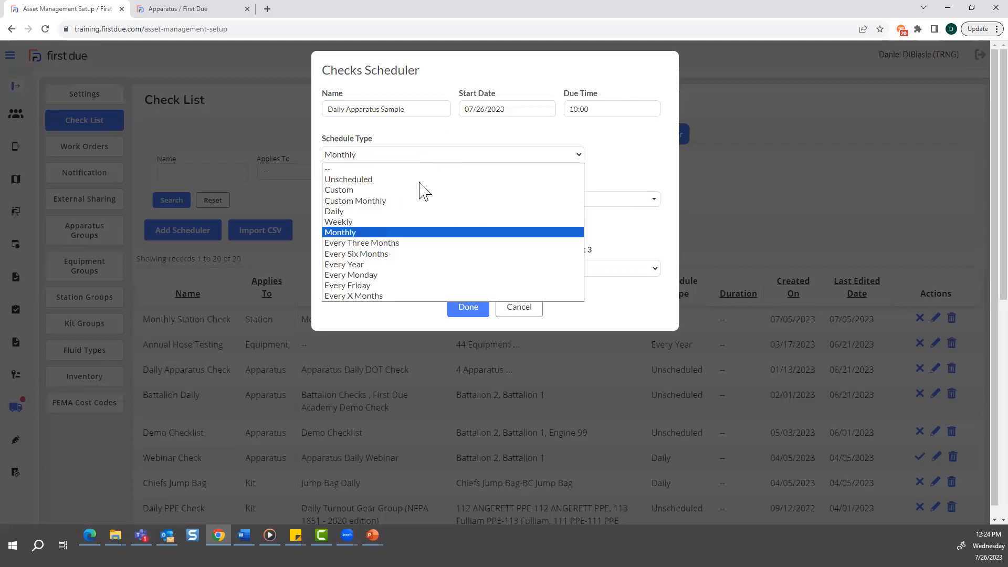
left_click(376, 244)
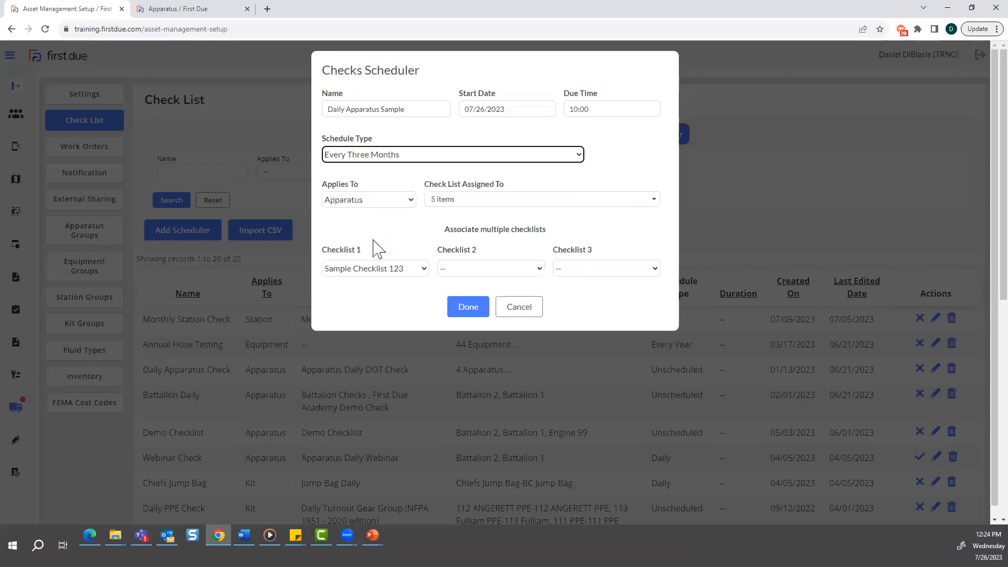
- Set the schedule type to Unscheduled and save the Daily Apparatus Sample scheduler
left_click(453, 155)
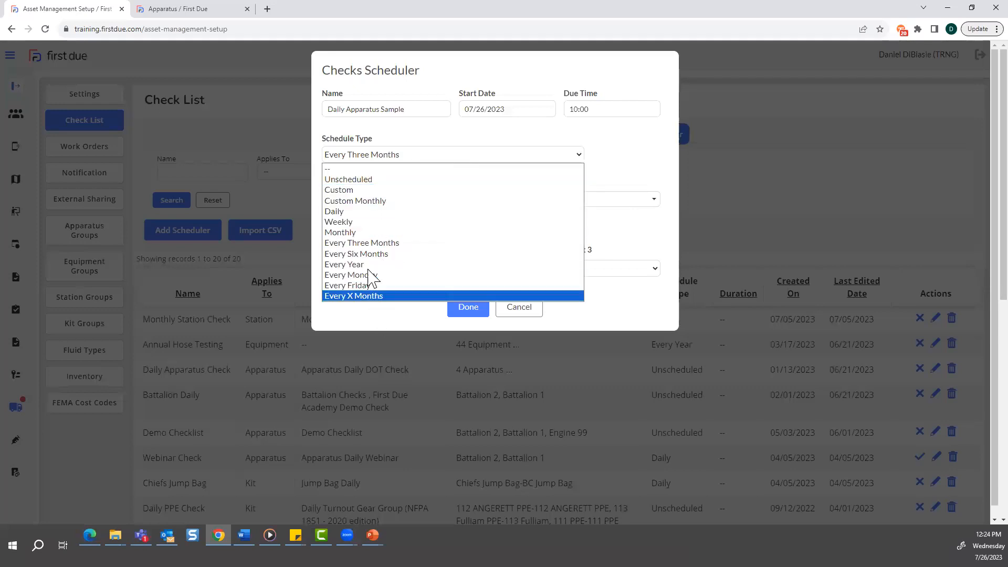
left_click(359, 180)
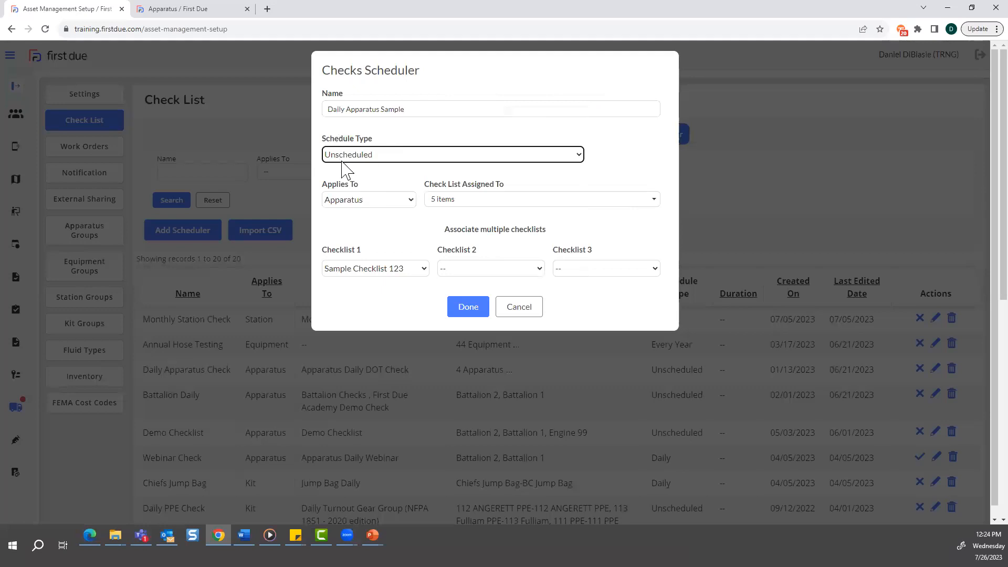
left_click(467, 308)
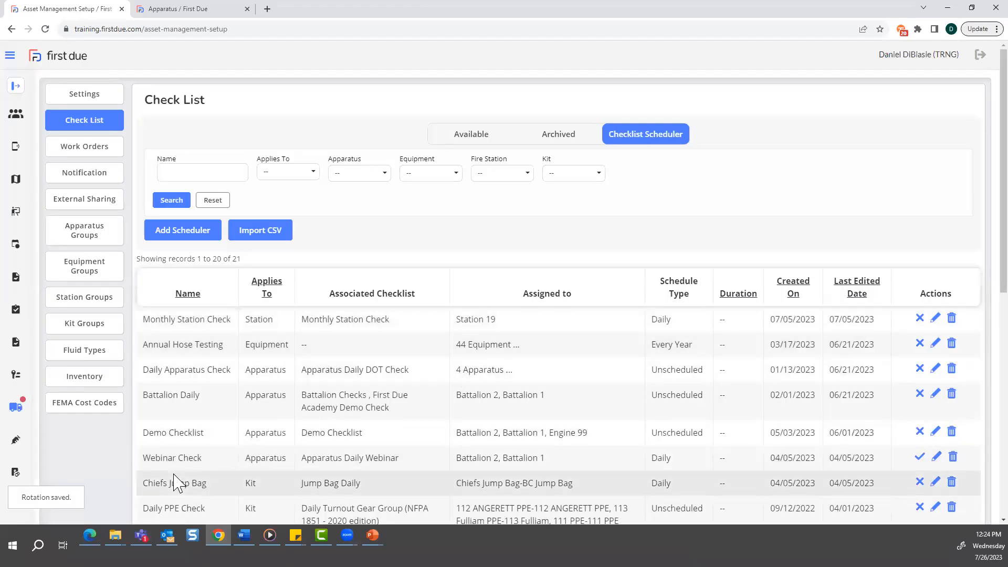
- Open Engine 99 on the Apparatus page, reload the page, and look for the new checklist among its checks
left_click(198, 8)
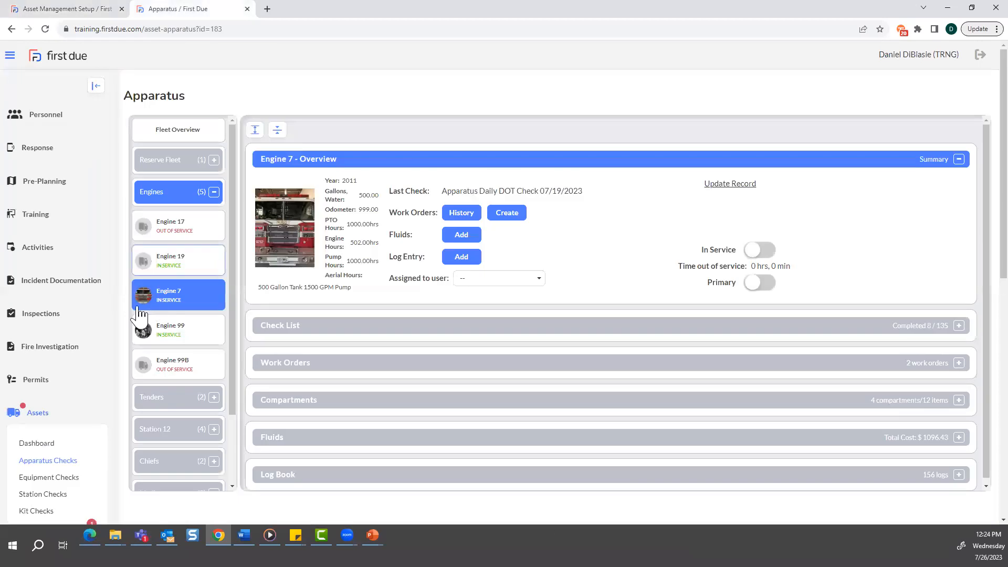
left_click(167, 336)
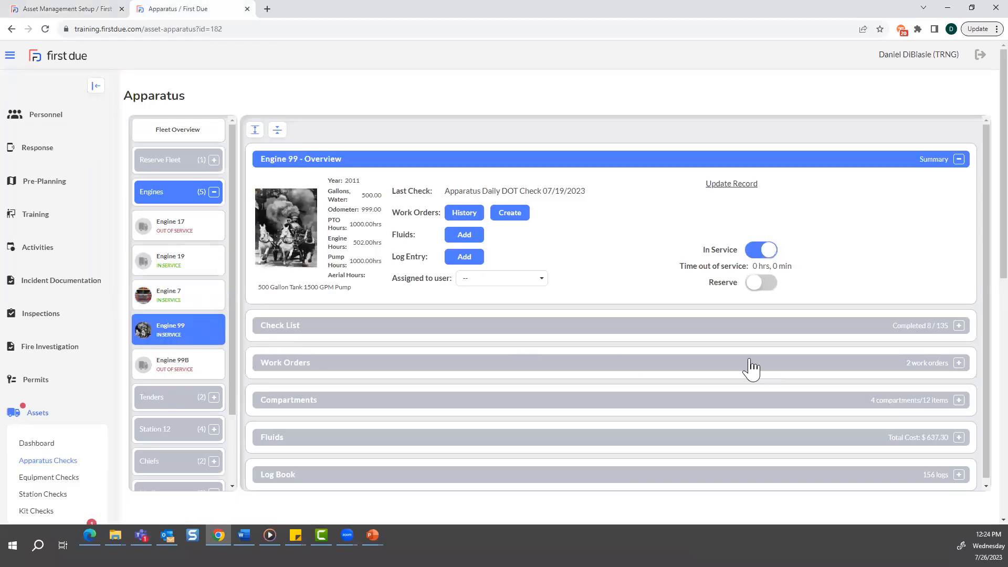
left_click(958, 326)
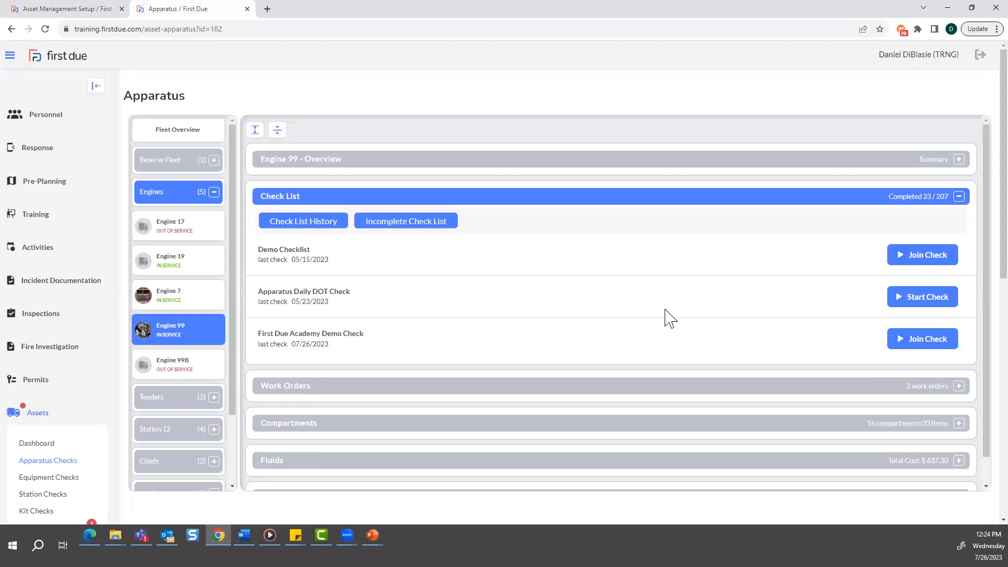
scroll(572, 312, "down", 1)
scroll(573, 312, "up", 1)
left_click(46, 29)
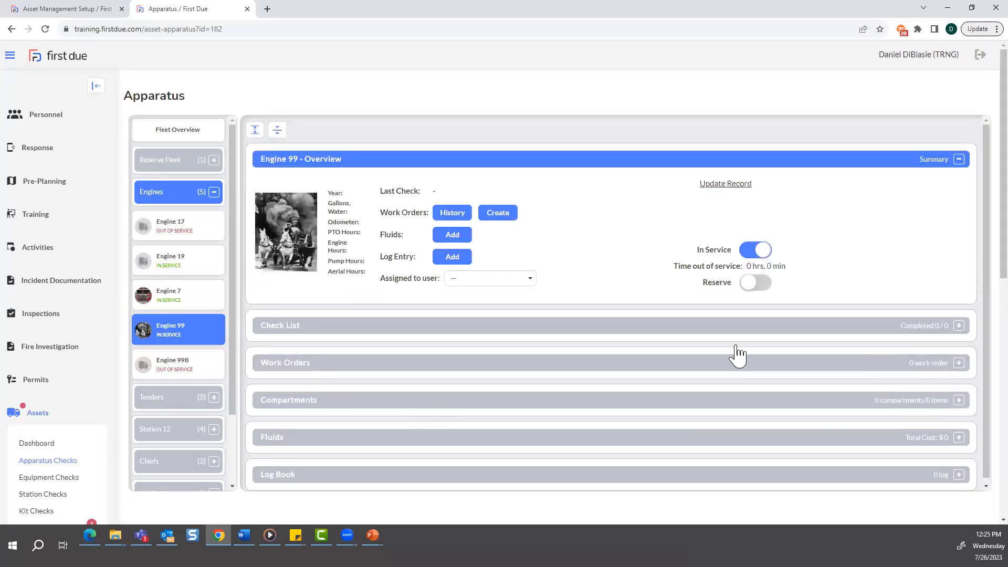
left_click(968, 321)
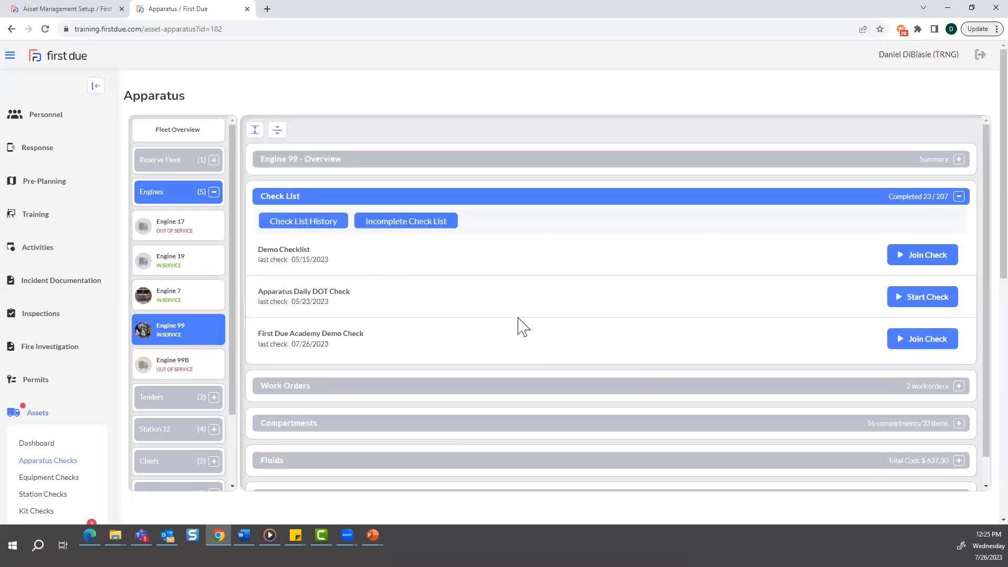
scroll(468, 302, "down", 1)
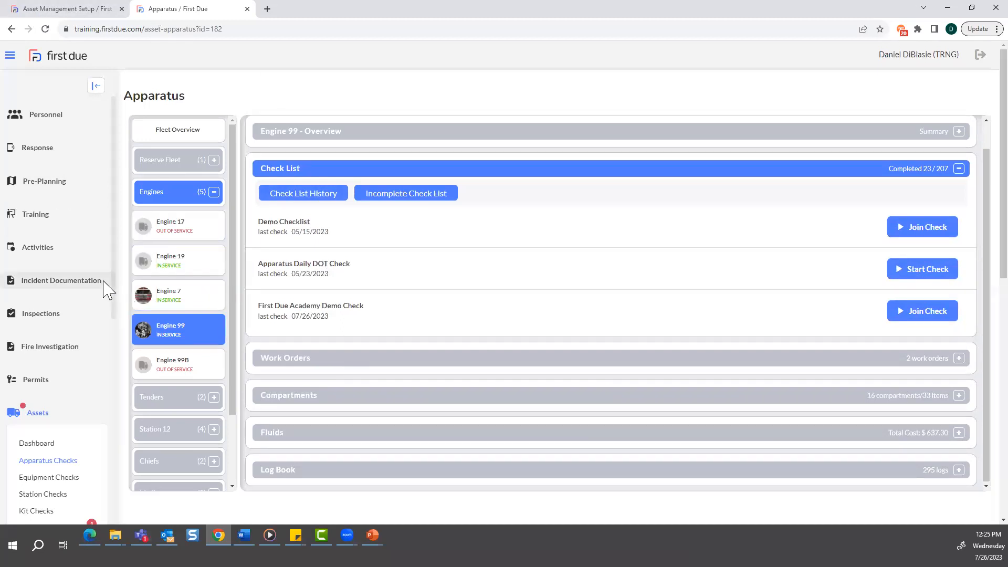
scroll(145, 189, "down", 1)
scroll(28, 370, "down", 2)
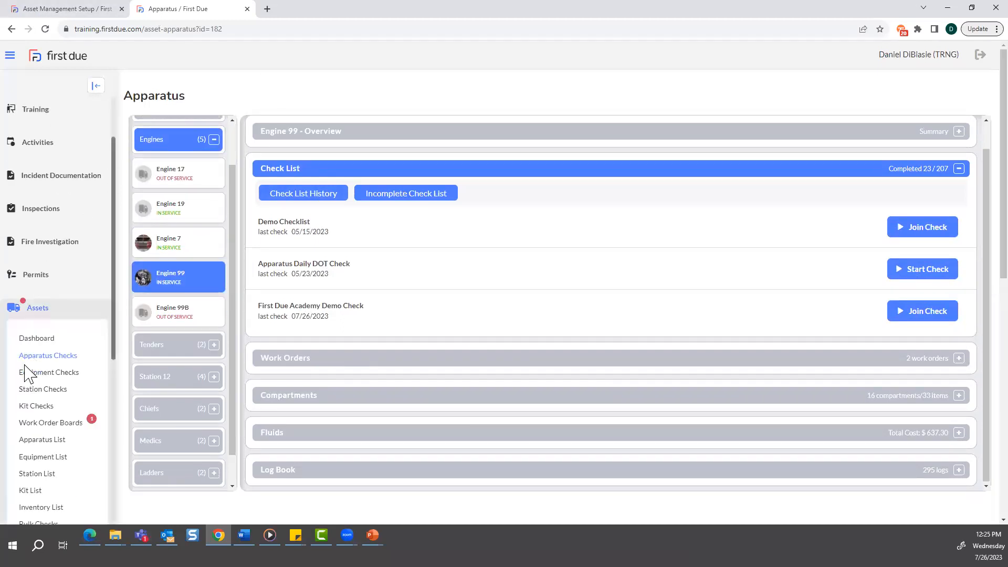
scroll(29, 370, "down", 2)
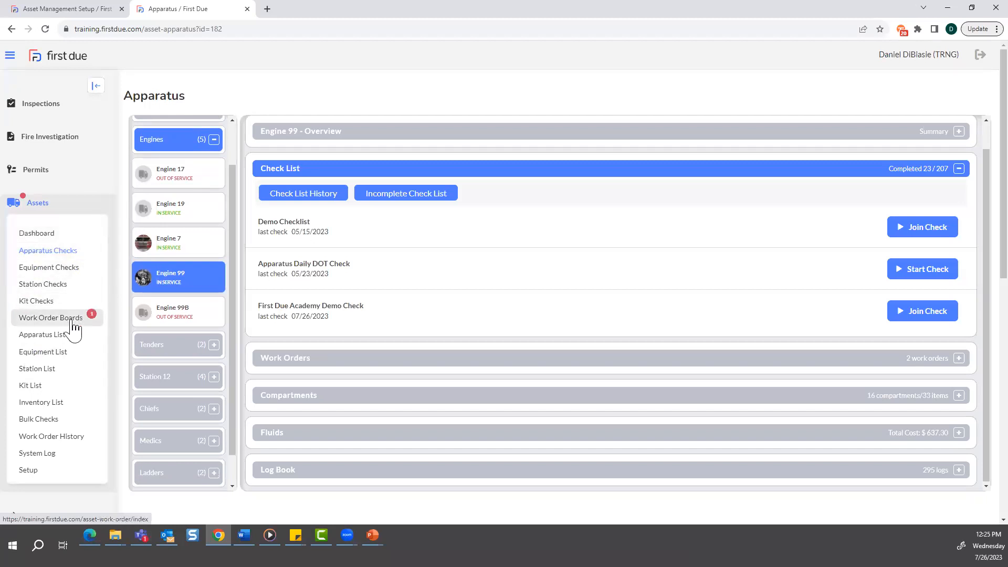
left_click(48, 267)
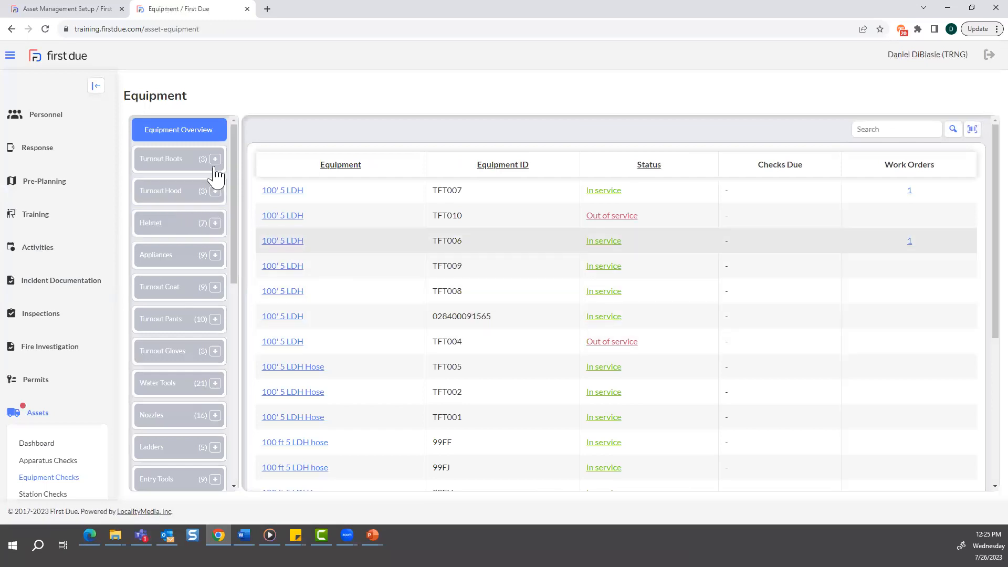
left_click(973, 132)
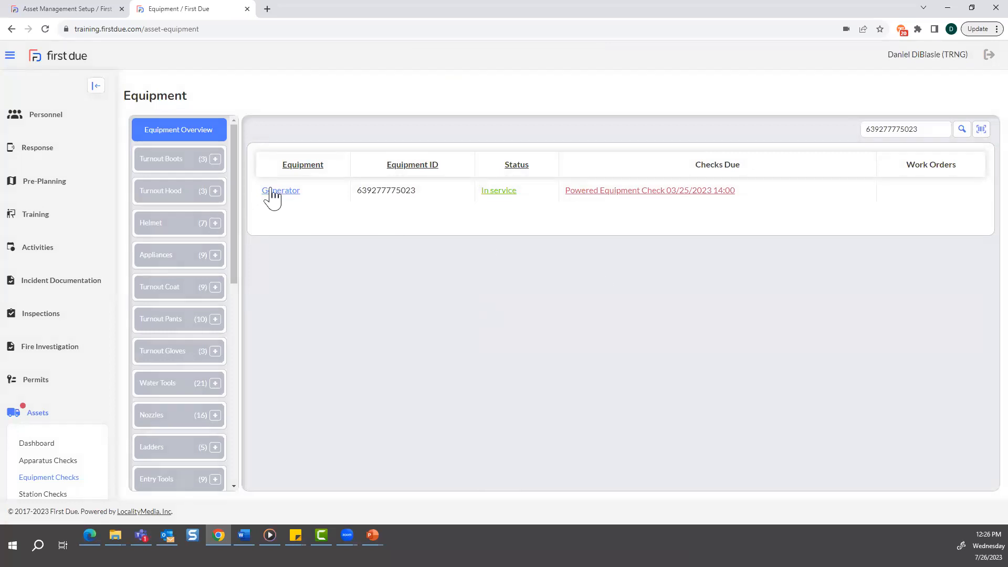
left_click(289, 195)
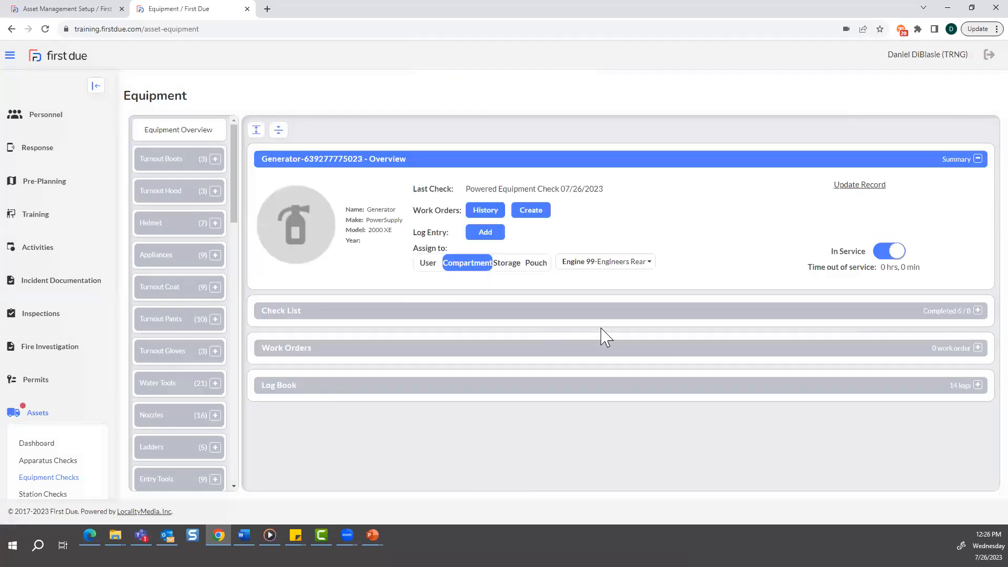
left_click(865, 190)
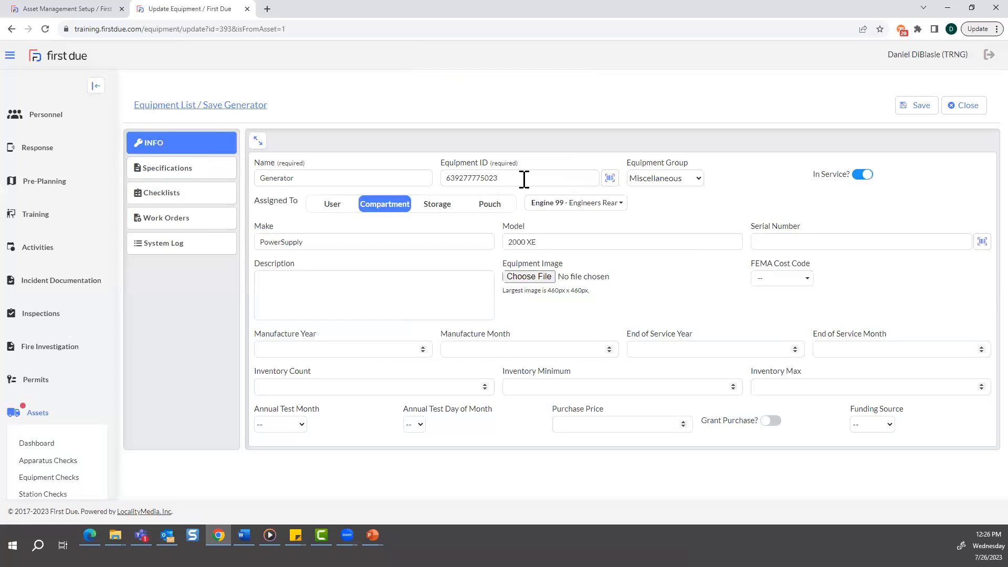
left_click_drag(524, 179, 366, 175)
key("Delete")
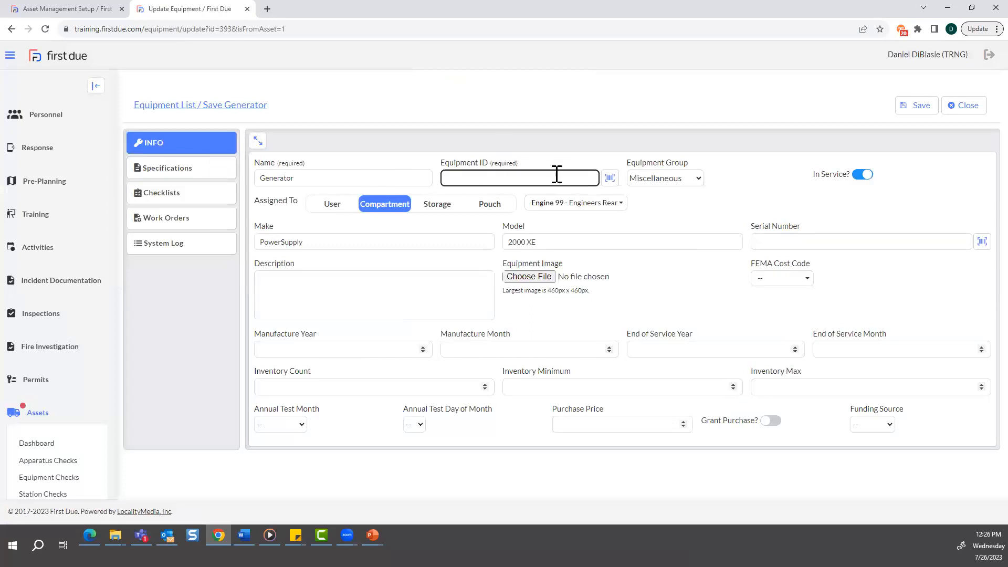
left_click(610, 179)
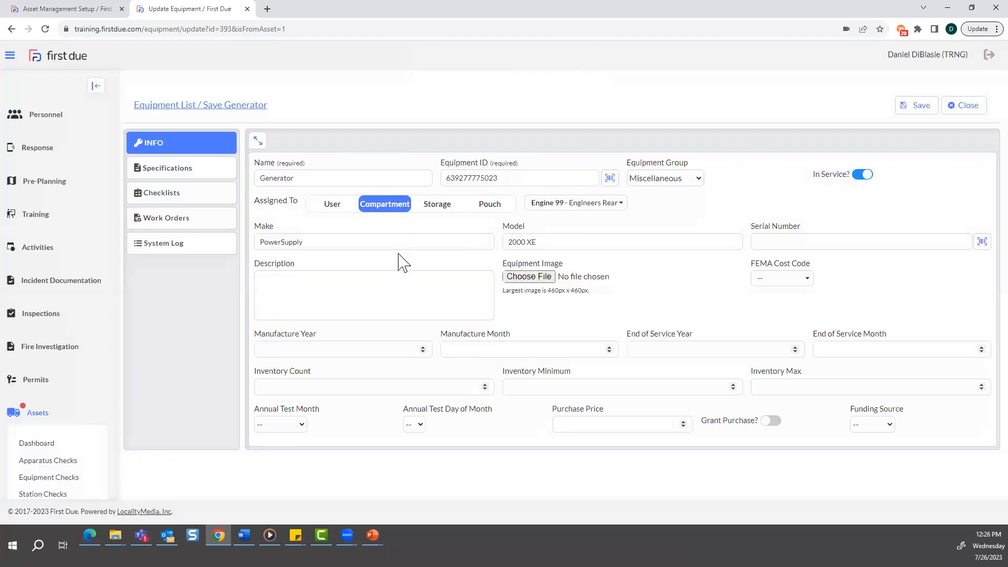
left_click(920, 108)
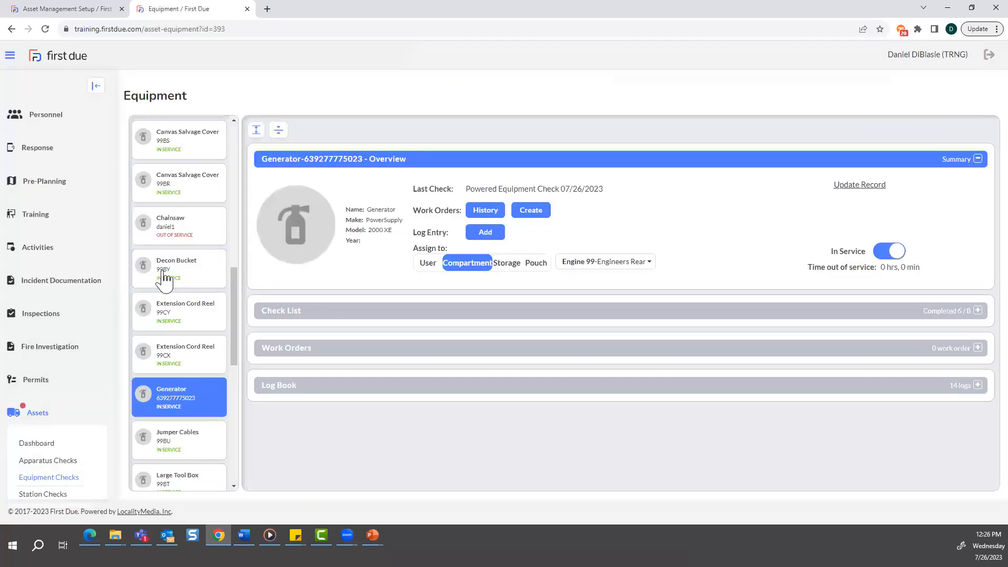
- Look up the Generator by barcode scan from the Equipment Overview, and open Boots 111 in the Turnout Boots group
left_click(157, 133)
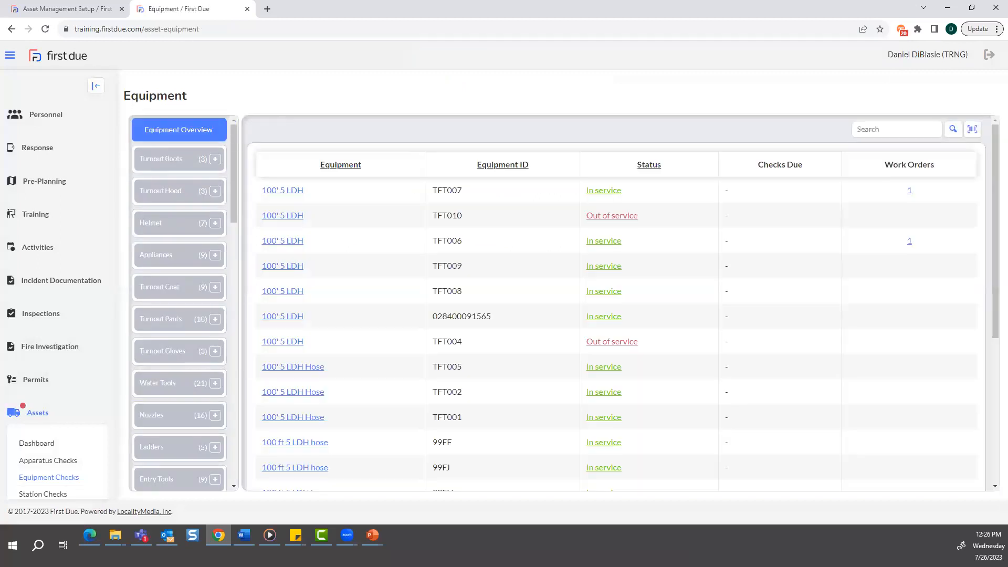
left_click(973, 130)
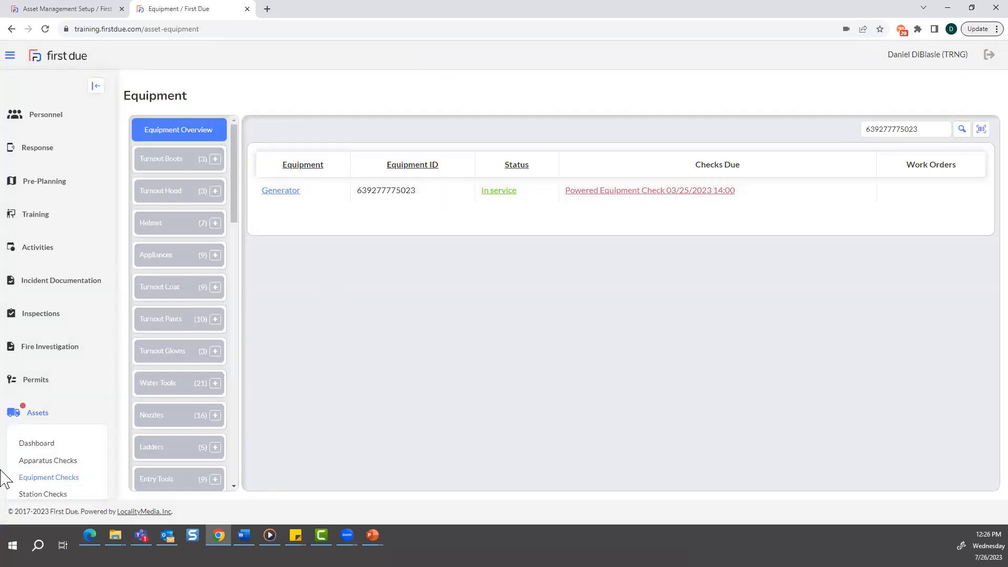
scroll(16, 461, "down", 1)
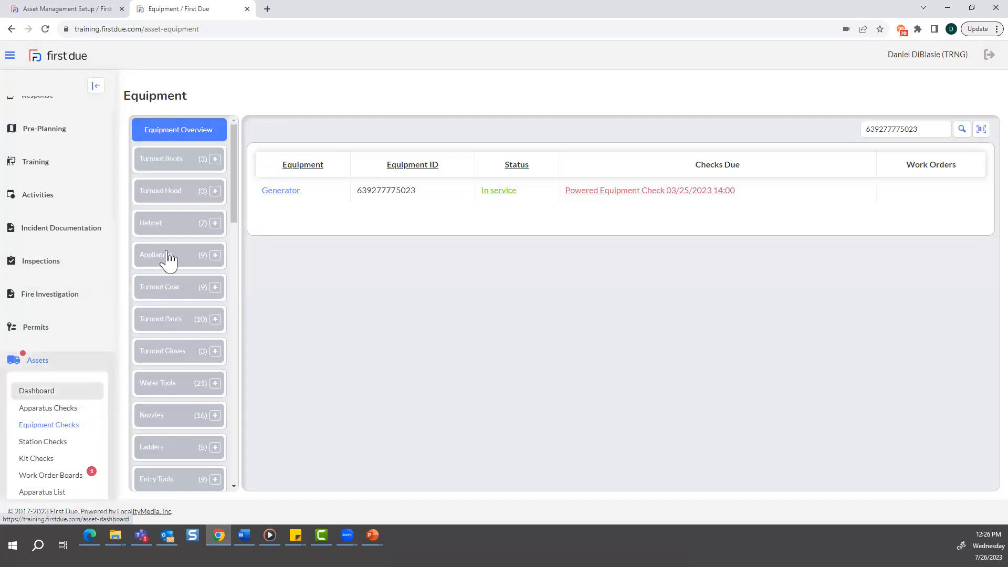
left_click(214, 159)
left_click(191, 210)
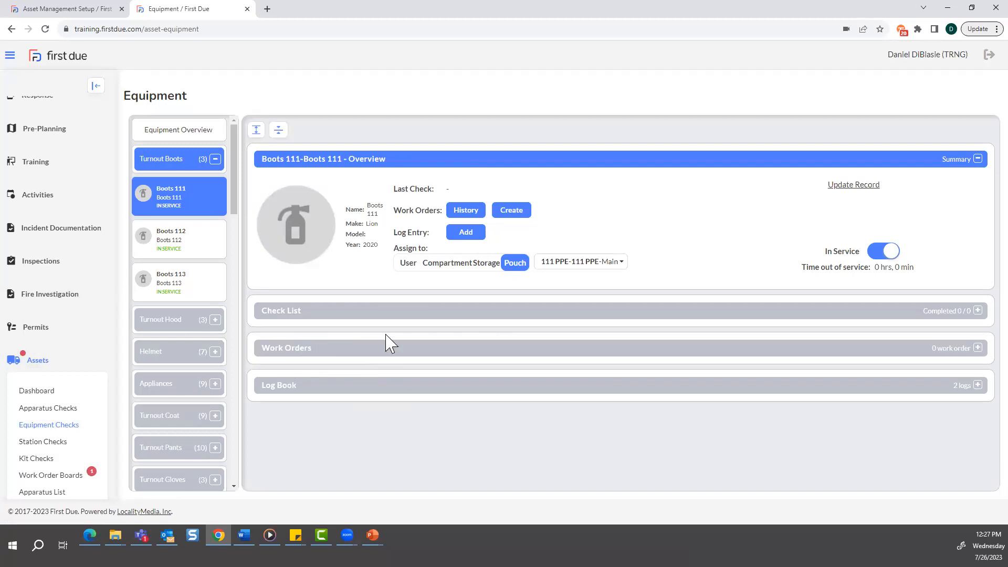
- Open Station Checks and view the overview of Station 12 in Battalion 1
left_click(59, 449)
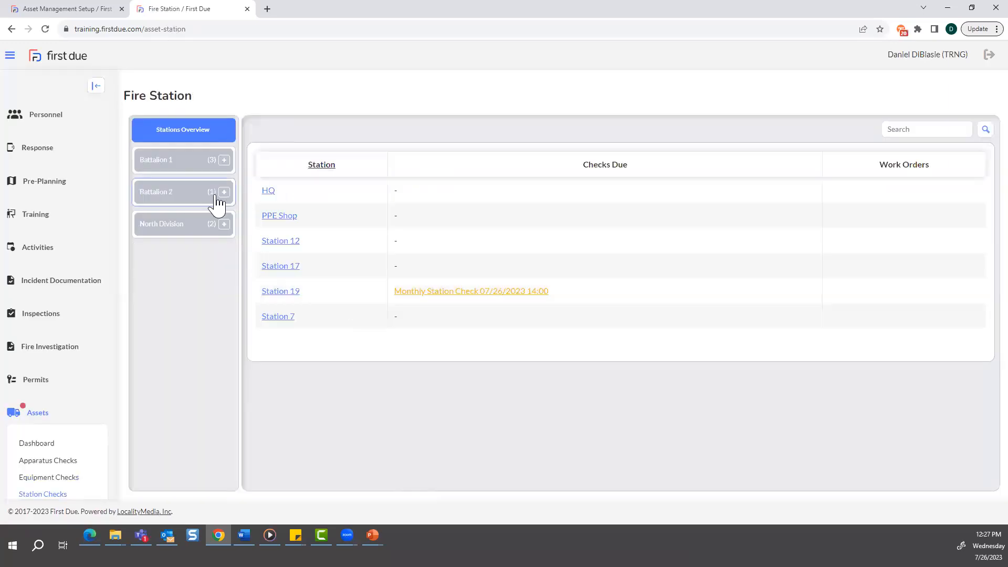
left_click(224, 161)
left_click(181, 240)
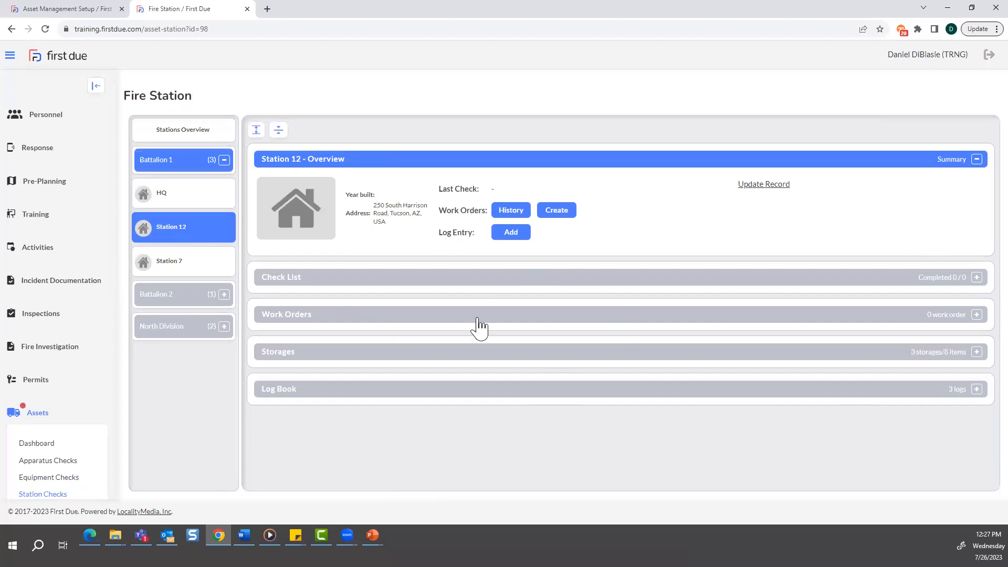
- Open Bulk Checks, collapse the main navigation, and expand all sections of Annual Hose Testing
scroll(78, 450, "down", 1)
scroll(79, 449, "down", 3)
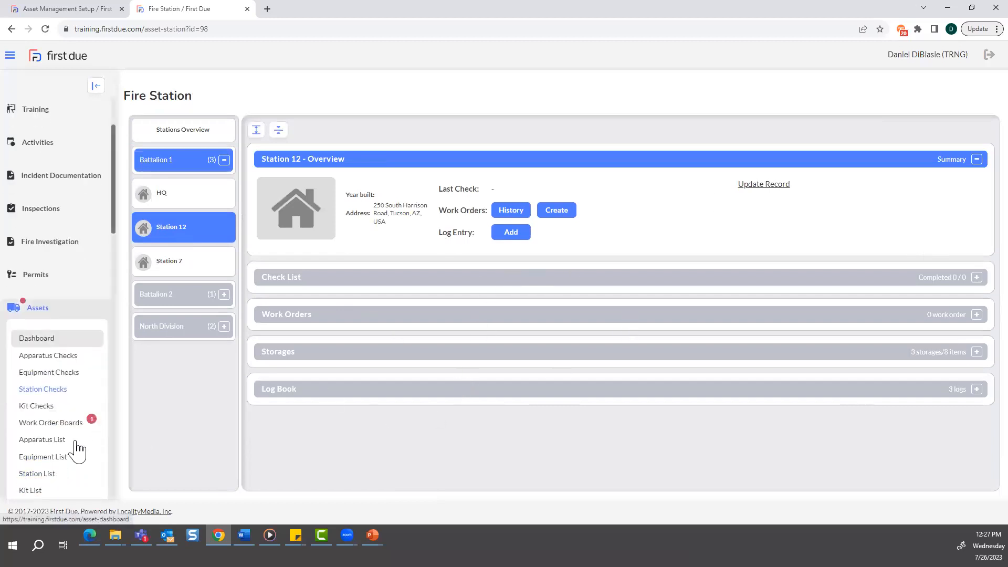
scroll(74, 413, "down", 4)
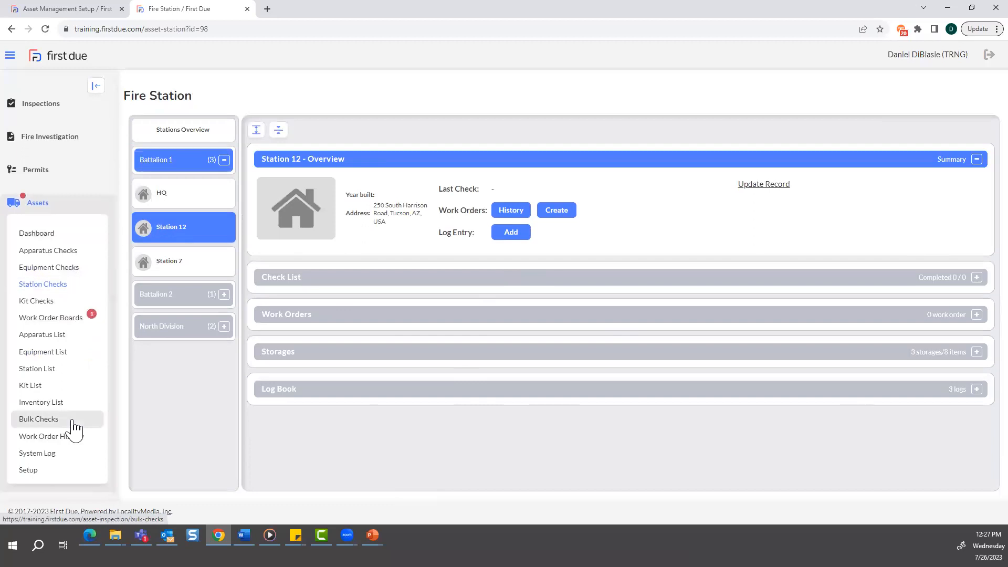
left_click(50, 426)
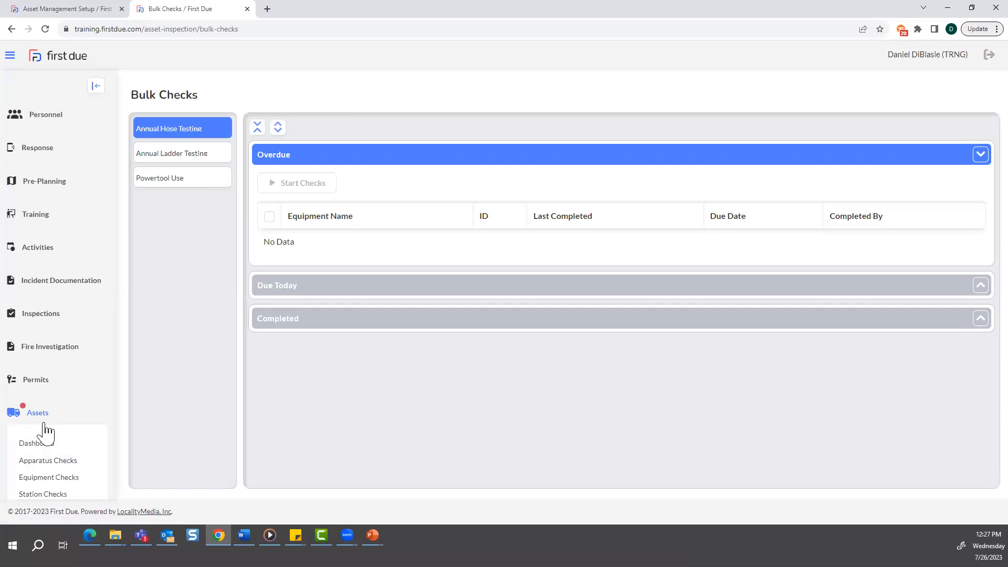
left_click(96, 87)
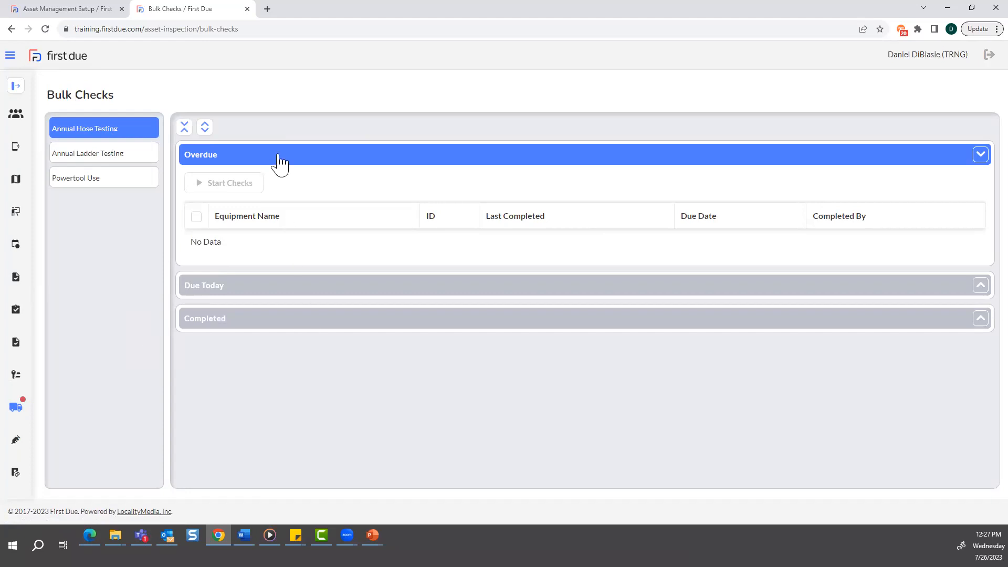
left_click(205, 128)
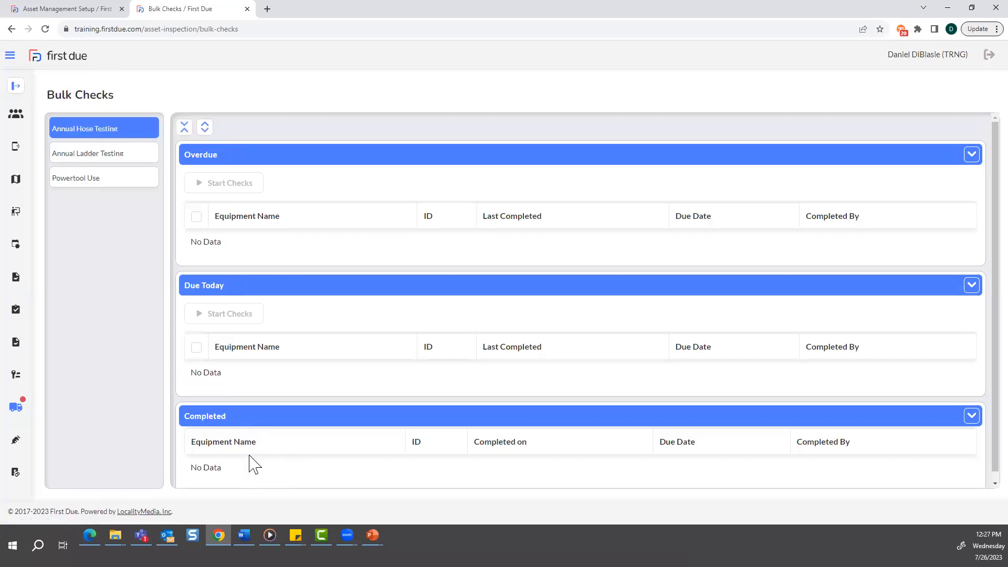
- Compare the Annual Ladder Testing and Annual Hose Testing bulk checks, and review the ladders due today with the Overdue section collapsed
left_click(110, 155)
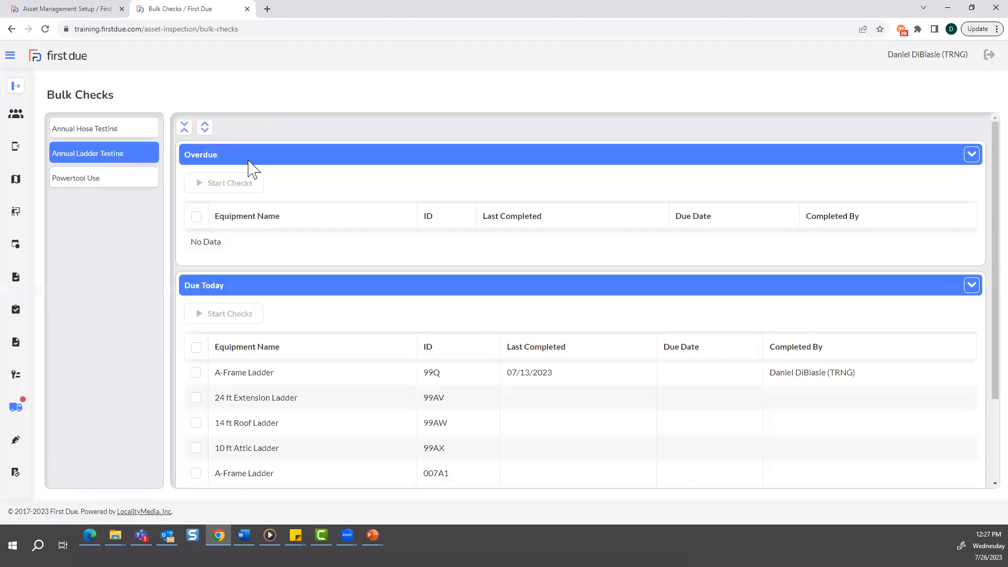
scroll(326, 353, "down", 1)
scroll(326, 352, "up", 1)
left_click(107, 132)
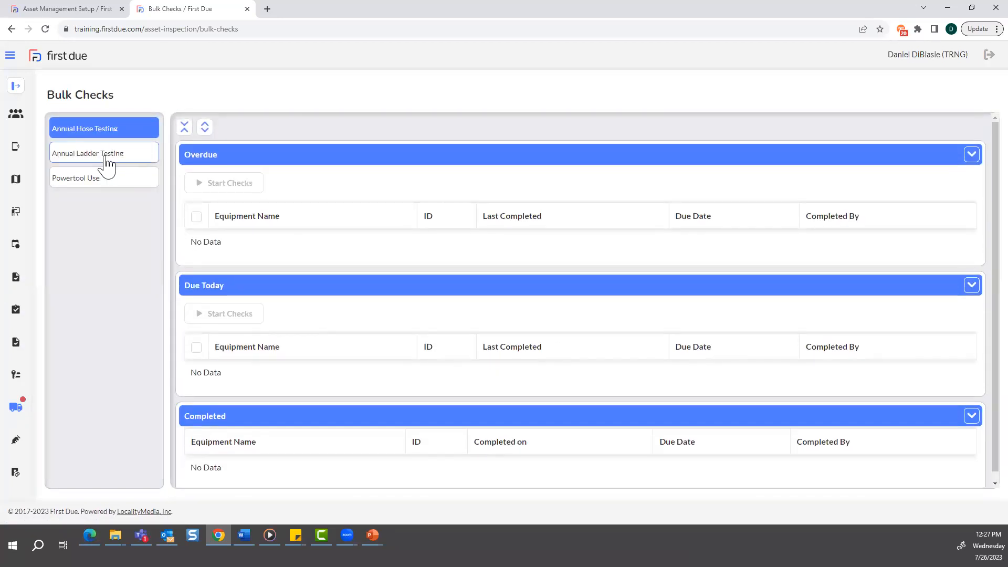
left_click(106, 161)
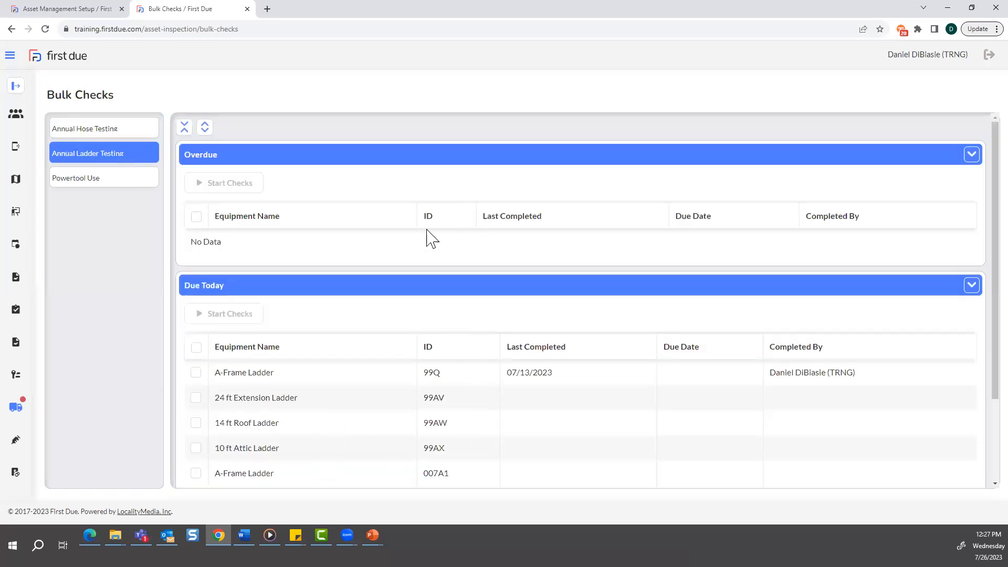
left_click(971, 157)
scroll(314, 363, "down", 1)
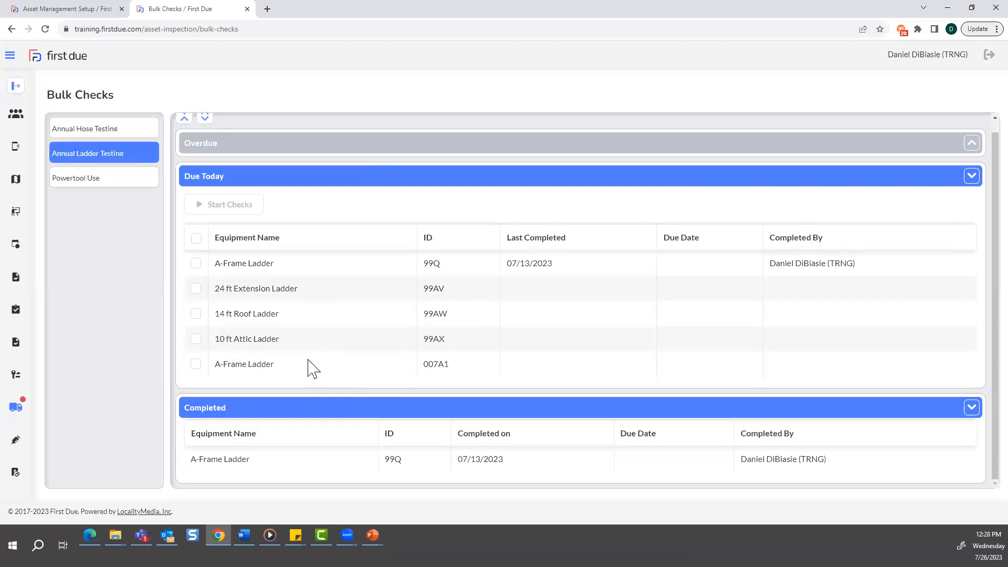
scroll(284, 334, "up", 1)
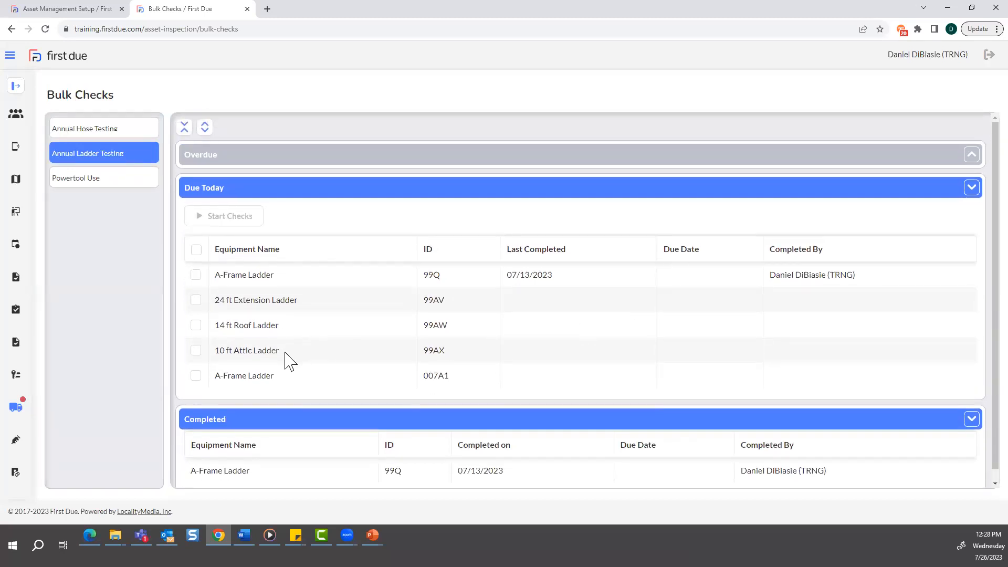
- Select all five ladders due today under Annual Ladder Testing and start their bulk check
left_click(196, 374)
left_click(196, 351)
left_click(196, 325)
left_click(196, 300)
left_click(196, 275)
left_click(233, 220)
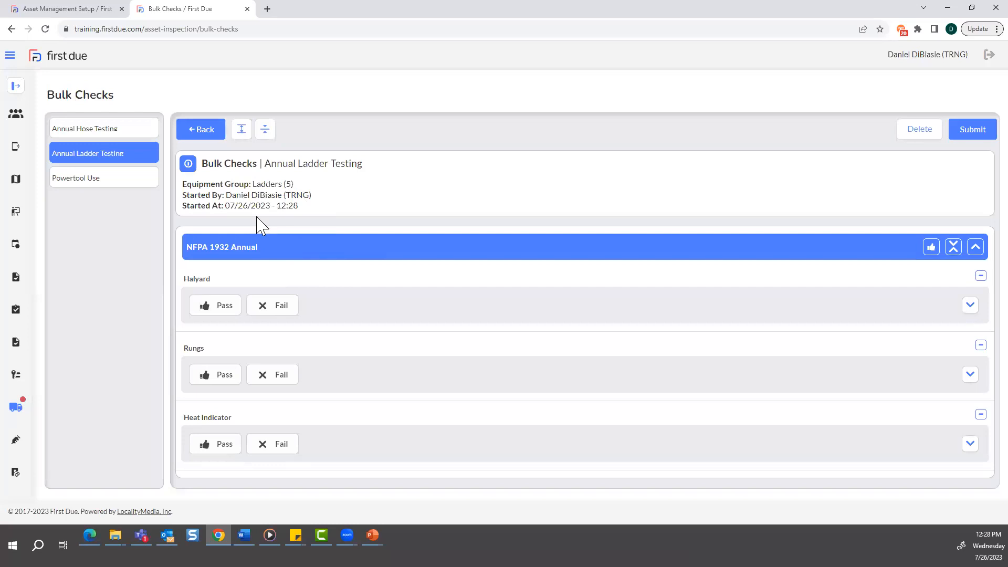
- Hide the bulk check's details, mark Halyard as Pass for all ladders, and expand its individual ladder results
left_click(188, 164)
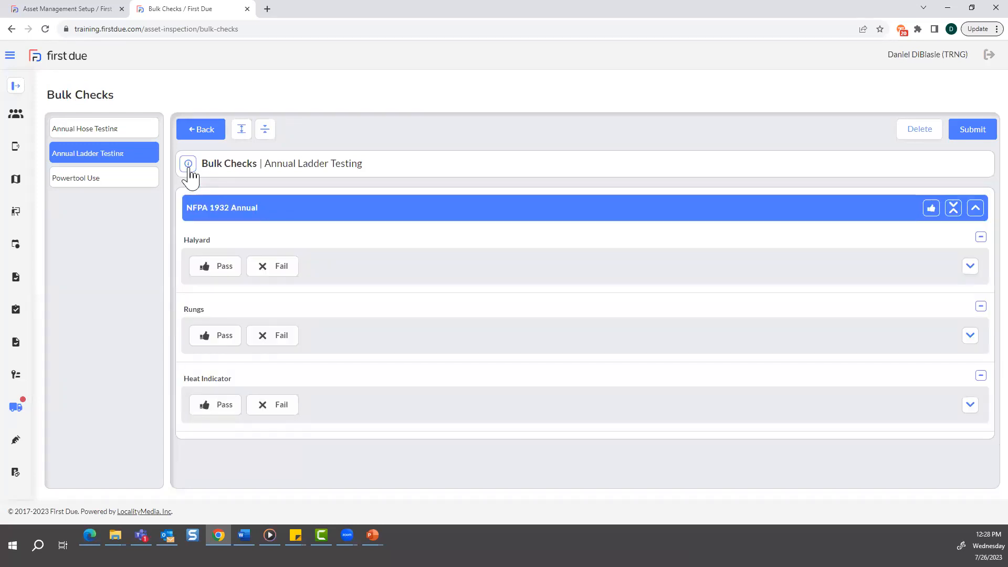
left_click(207, 269)
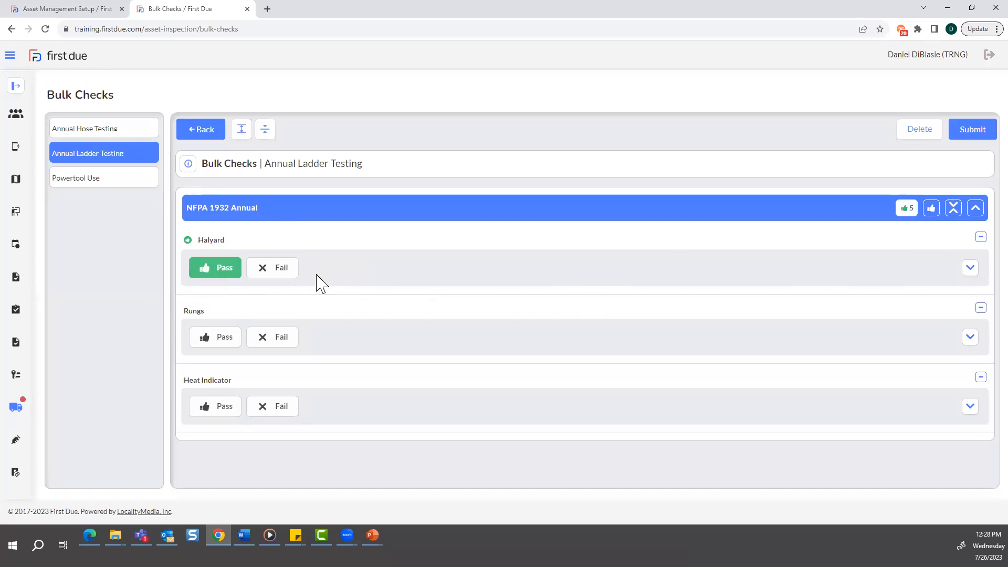
left_click(971, 269)
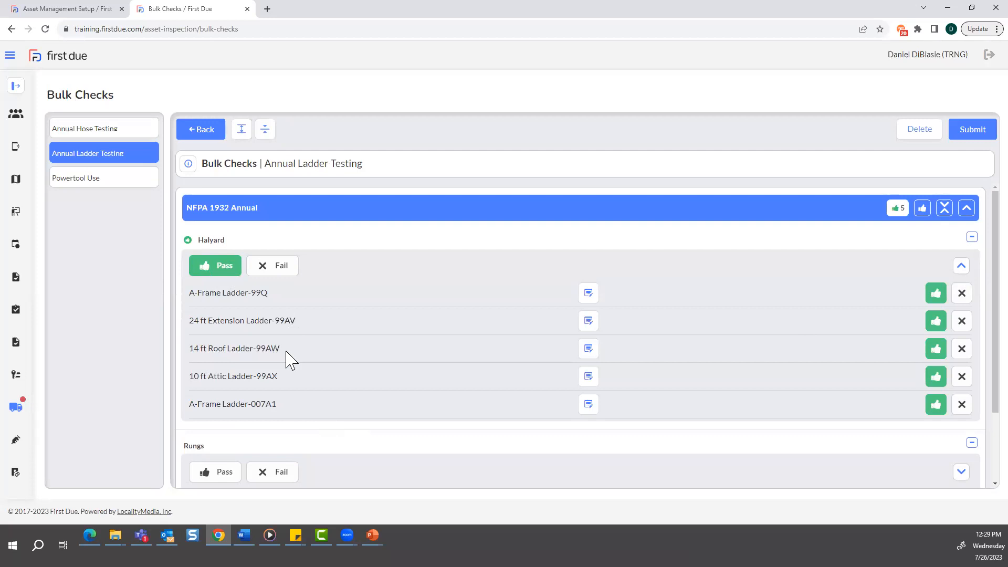
- Fail the Halyard check for the 14 ft Roof Ladder-99AW and create a Repair work order for it
left_click(963, 350)
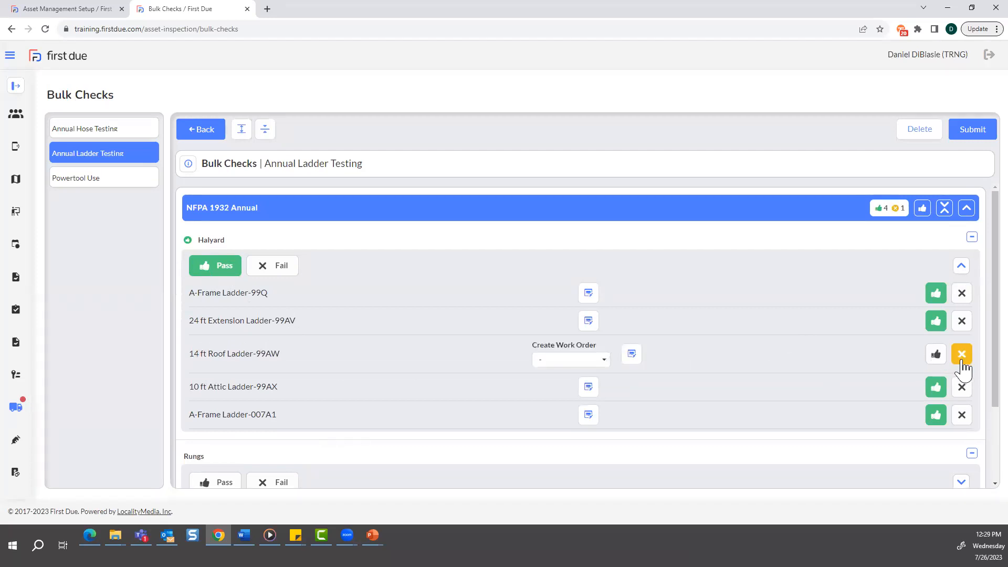
left_click(604, 362)
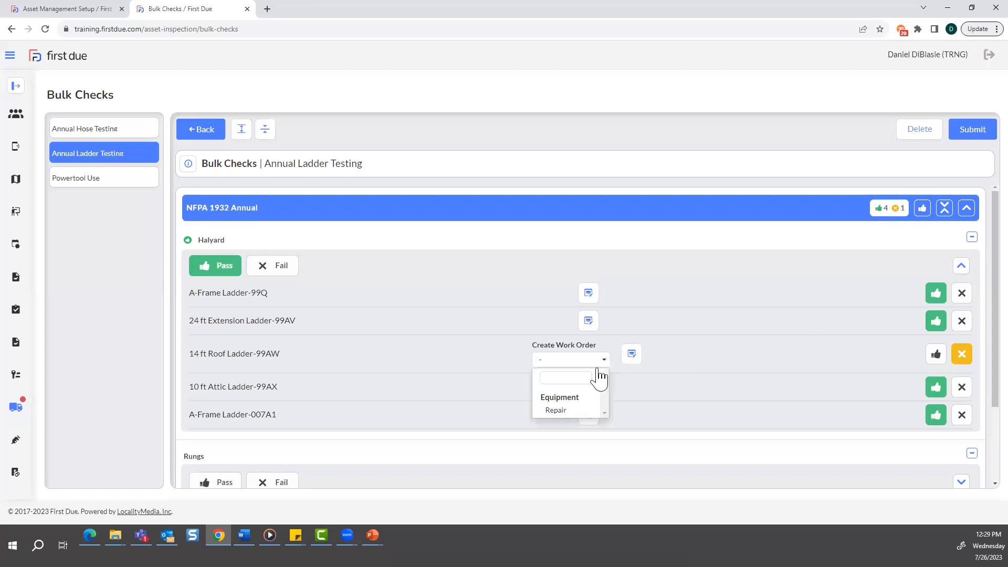
left_click(559, 411)
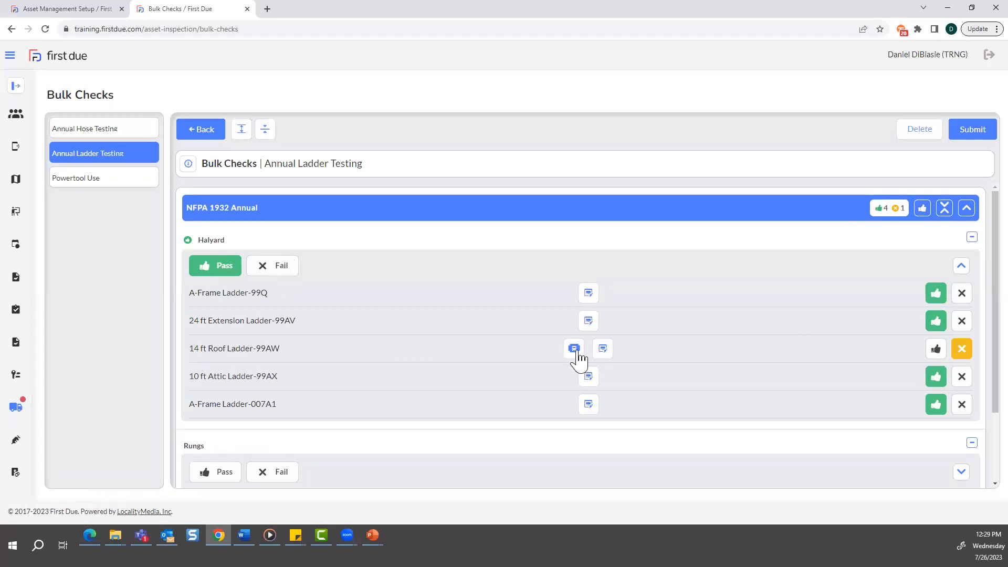
double_click(216, 240)
- Expand the individual ladder results for Rungs and mark the item as Pass for all ladders
scroll(533, 383, "down", 2)
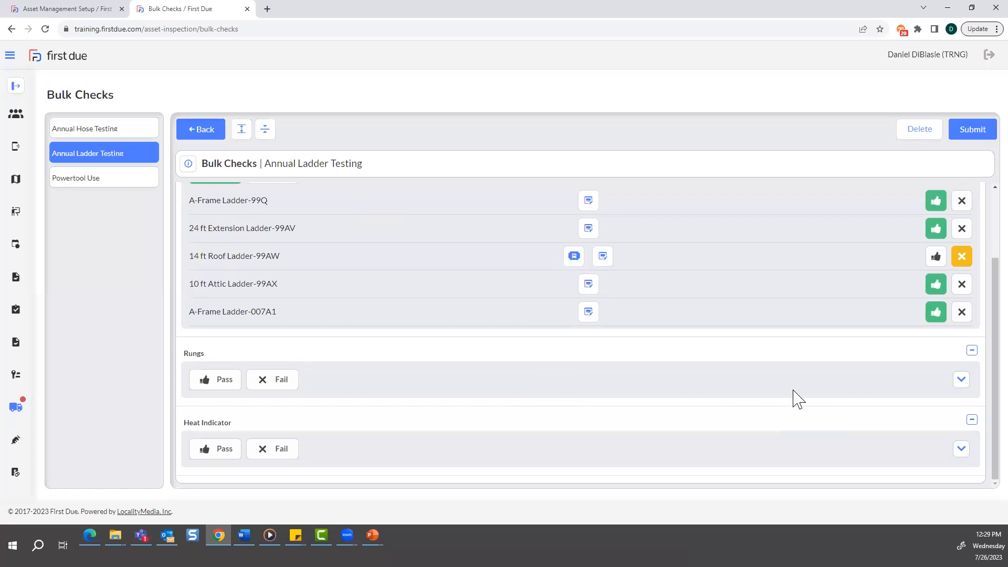
left_click(961, 380)
scroll(704, 387, "down", 2)
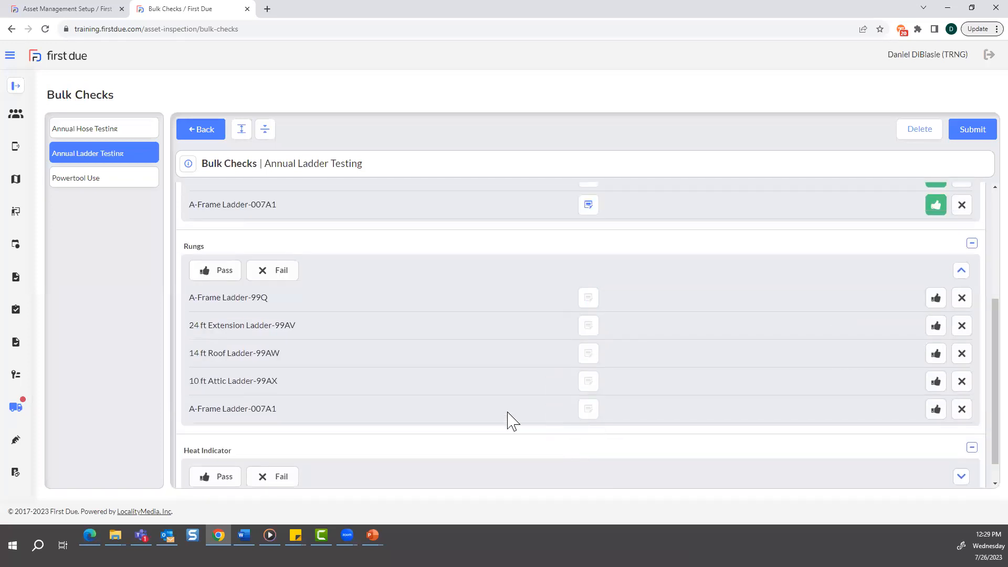
scroll(509, 418, "up", 1)
left_click(203, 297)
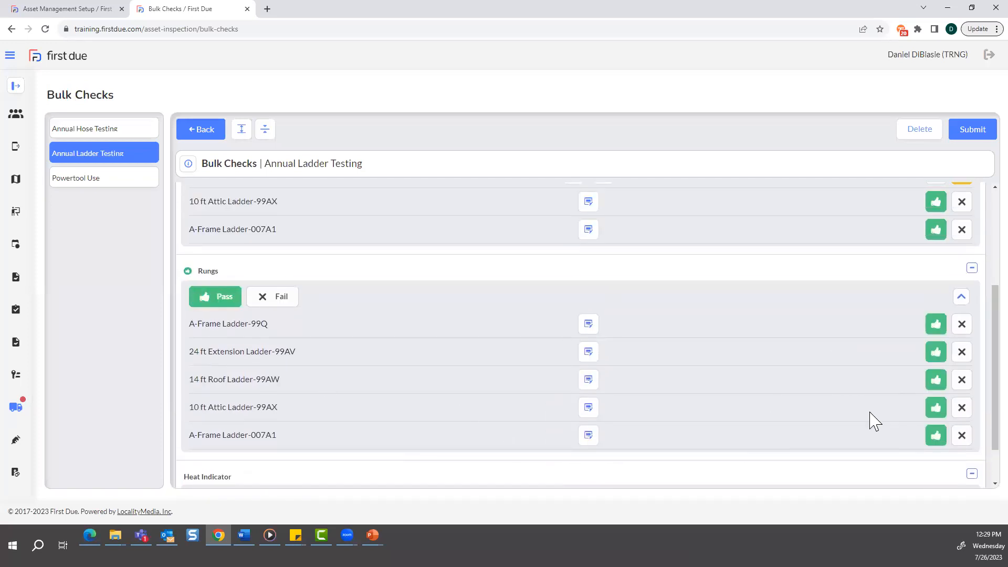
- Mark Heat Indicator as Pass for all ladders and expand its individual ladder results
scroll(767, 401, "down", 1)
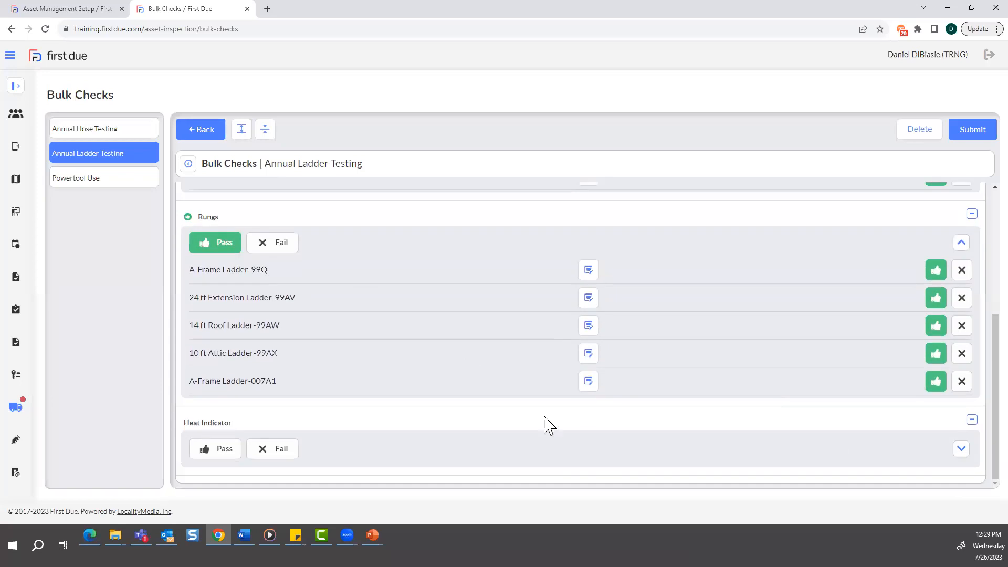
left_click(215, 451)
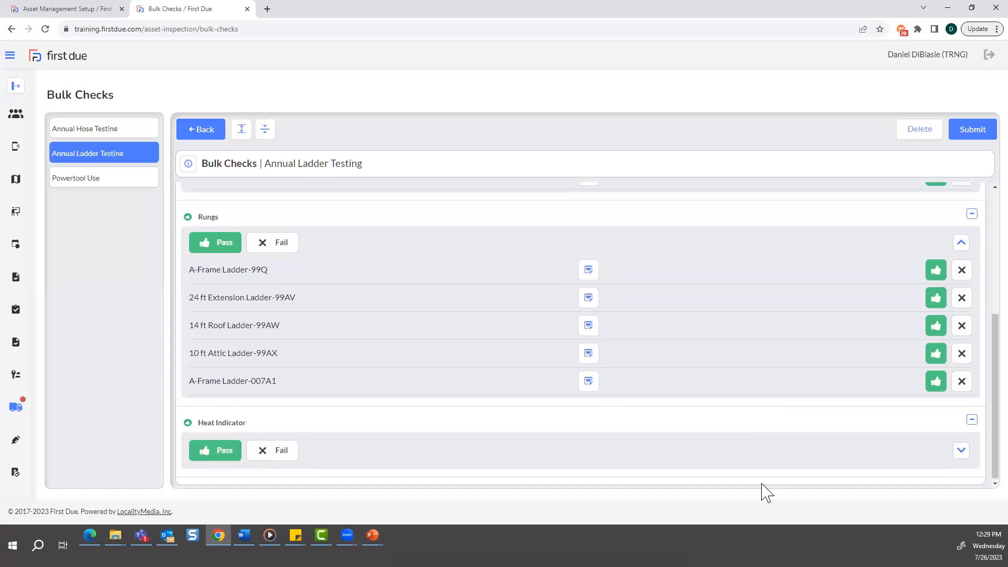
left_click(962, 451)
scroll(682, 434, "down", 2)
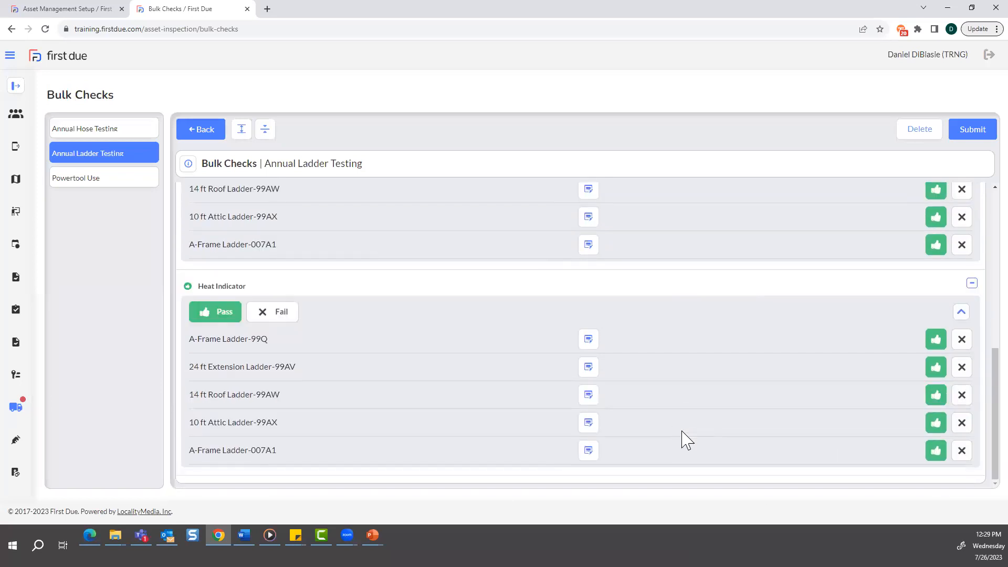
- Submit the Annual Ladder Testing bulk check, complete its sign-off, and review the Completed list
left_click(976, 130)
left_click(462, 111)
left_click(506, 109)
left_click_drag(458, 130, 615, 99)
left_click(345, 210)
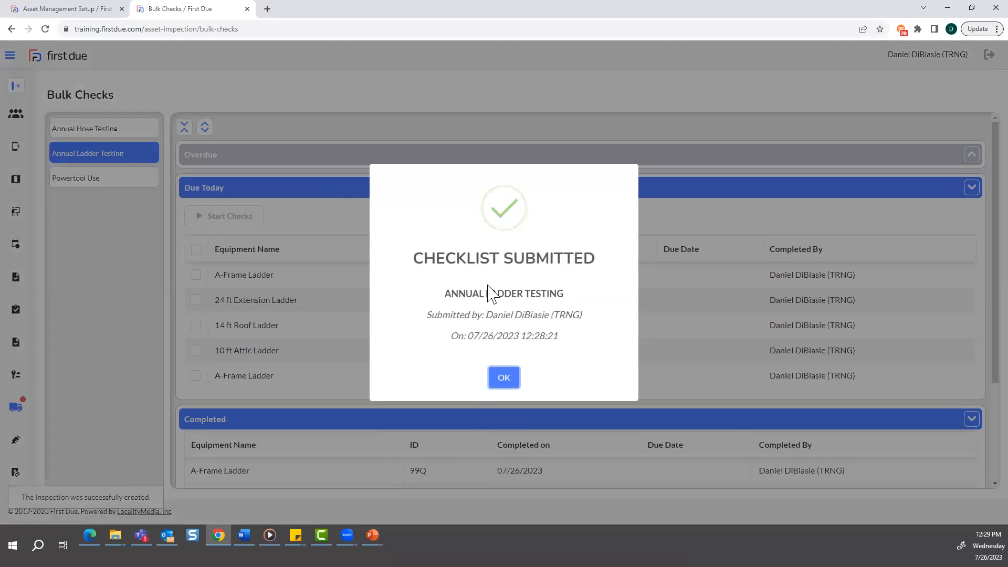
left_click(501, 384)
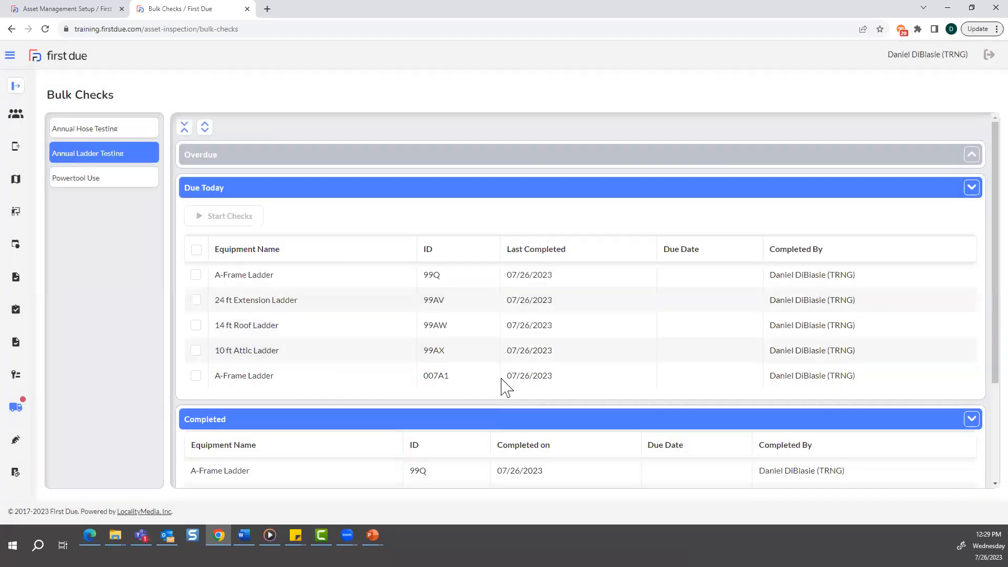
scroll(592, 420, "down", 3)
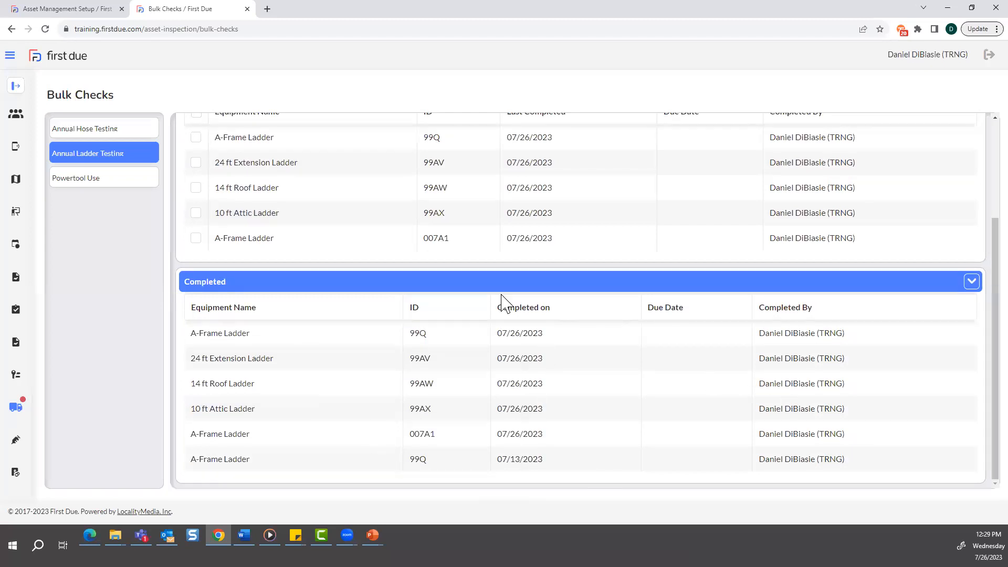
scroll(587, 392, "up", 3)
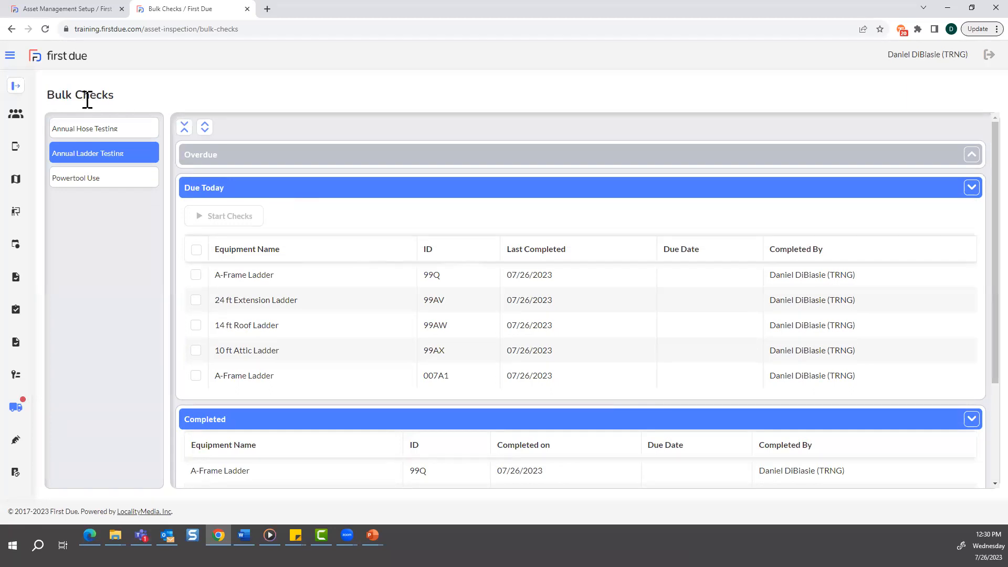
- Go to Apparatus Checks, open Engine 99 from the Engines group, and expand its Work Orders section
left_click(16, 86)
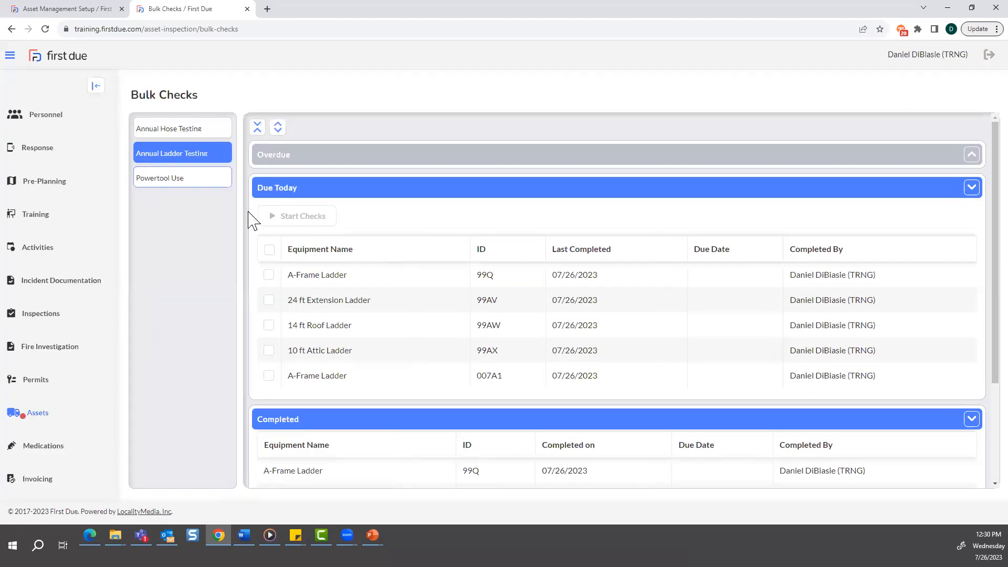
scroll(49, 407, "down", 3)
left_click(38, 256)
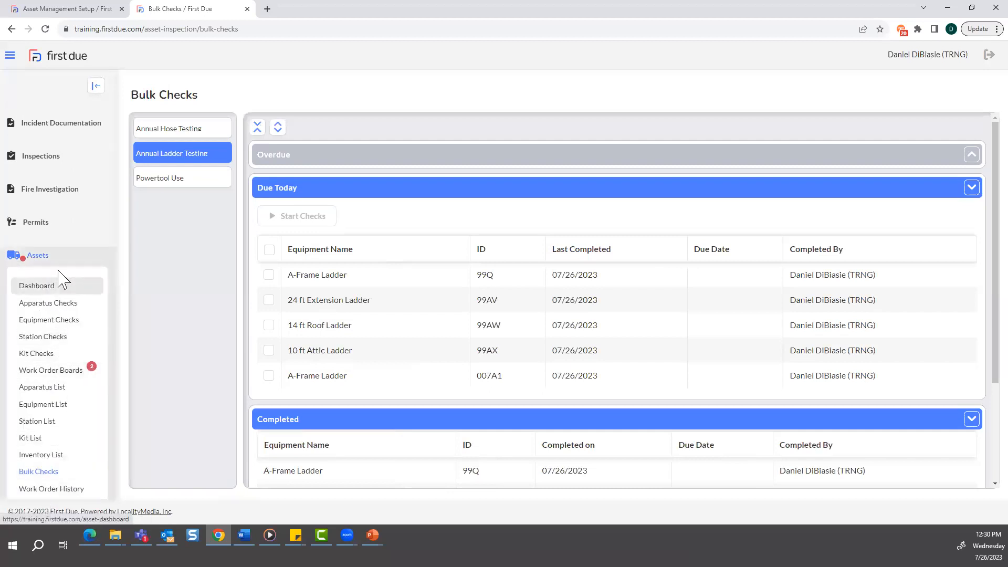
left_click(57, 305)
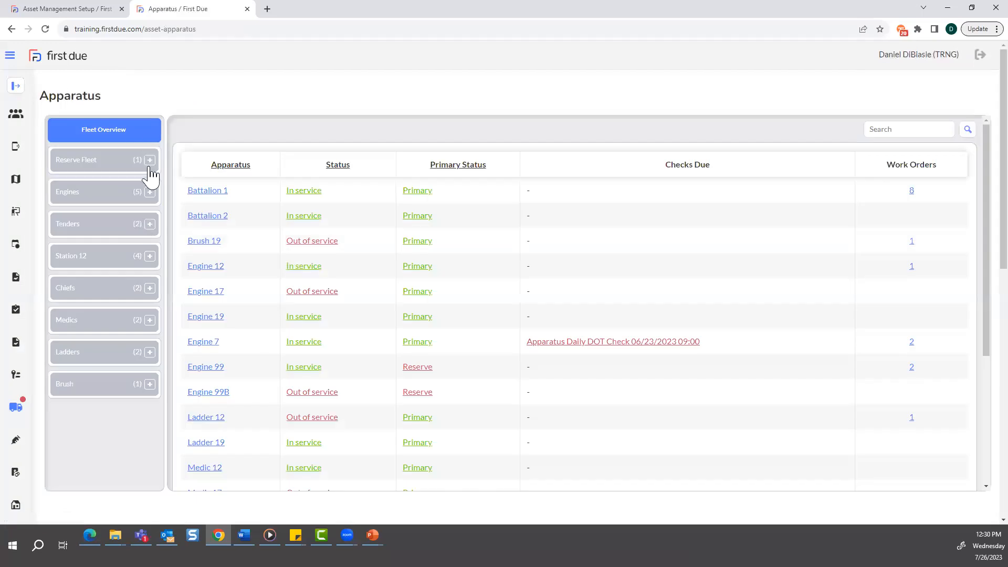
left_click(150, 192)
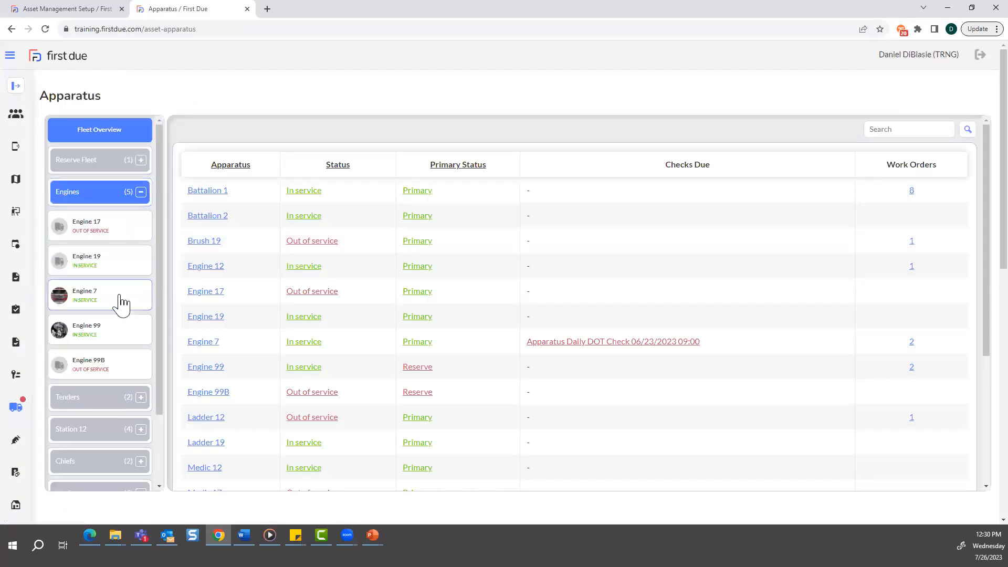
left_click(118, 337)
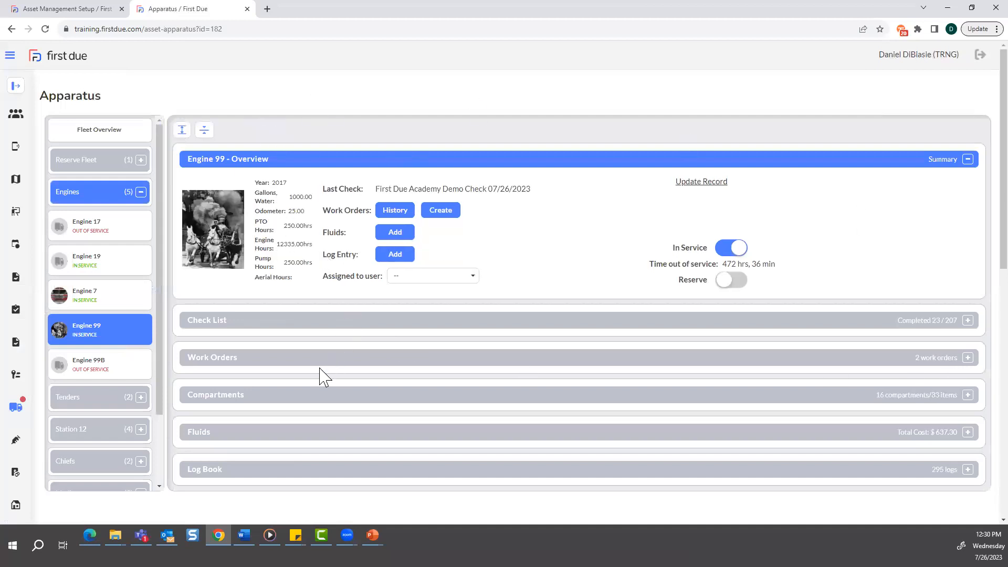
left_click(968, 359)
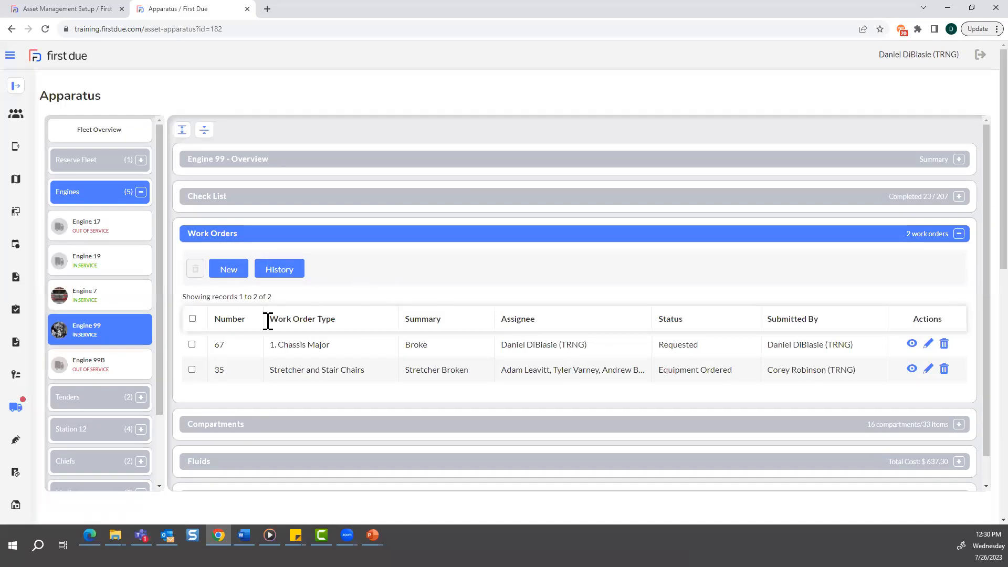
- Create a new work order for Engine 99 on the Demo Board with "Sample" as both summary and description
left_click(227, 272)
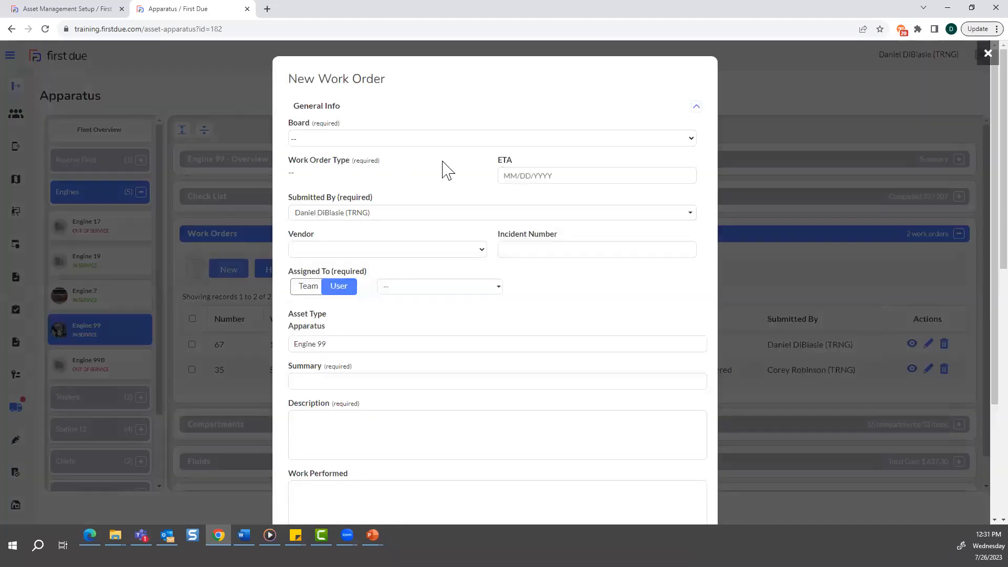
left_click(410, 142)
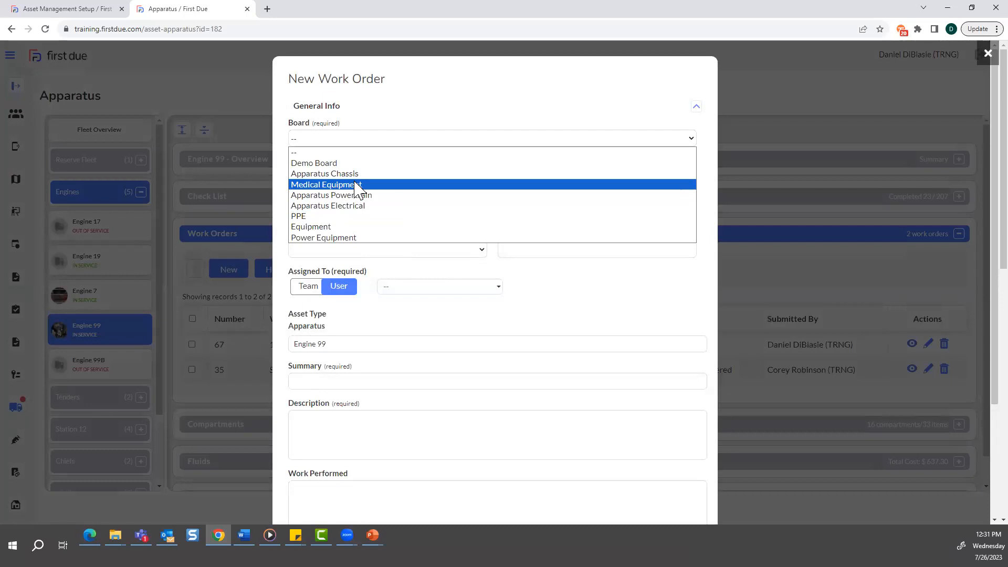
left_click(336, 163)
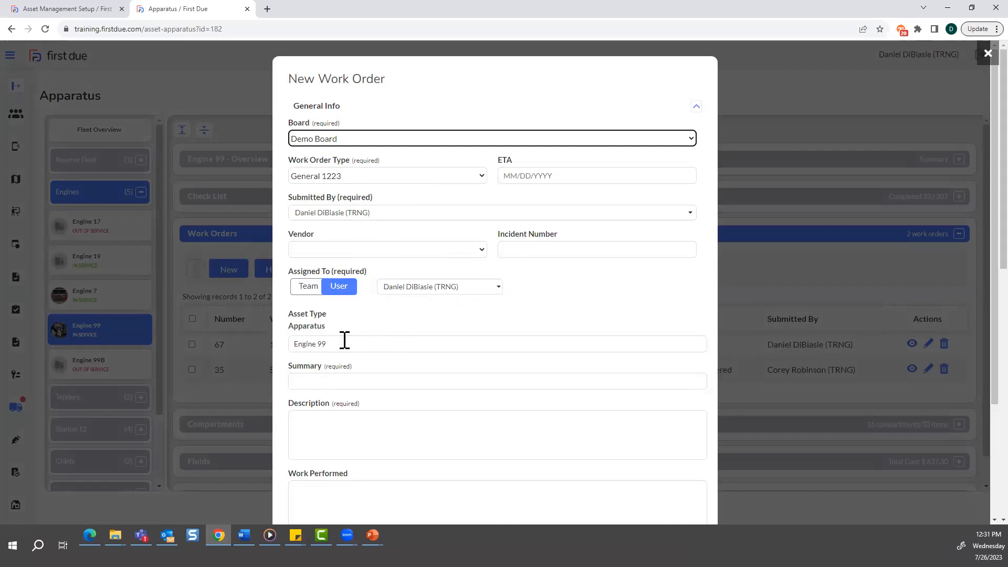
scroll(345, 340, "down", 2)
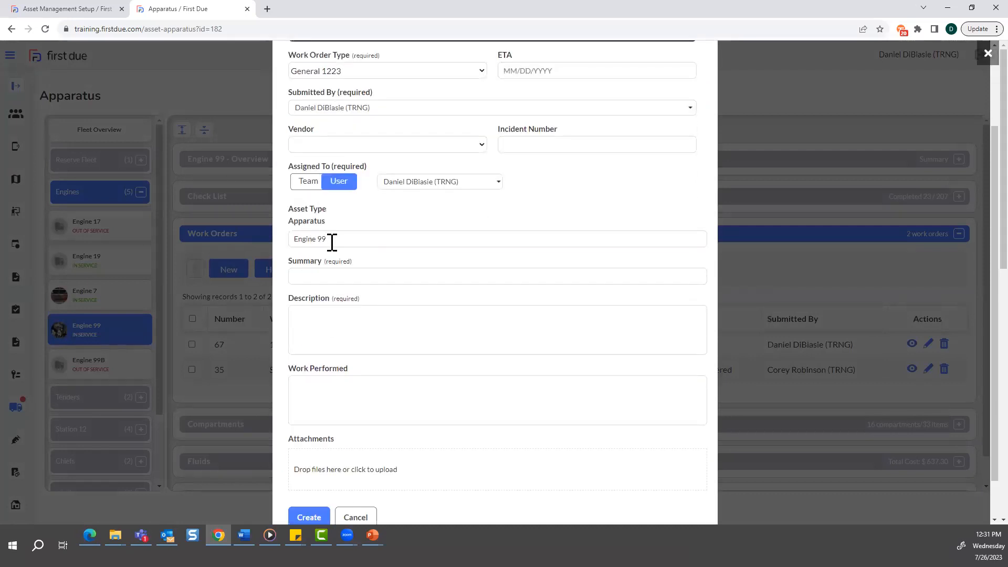
left_click(330, 279)
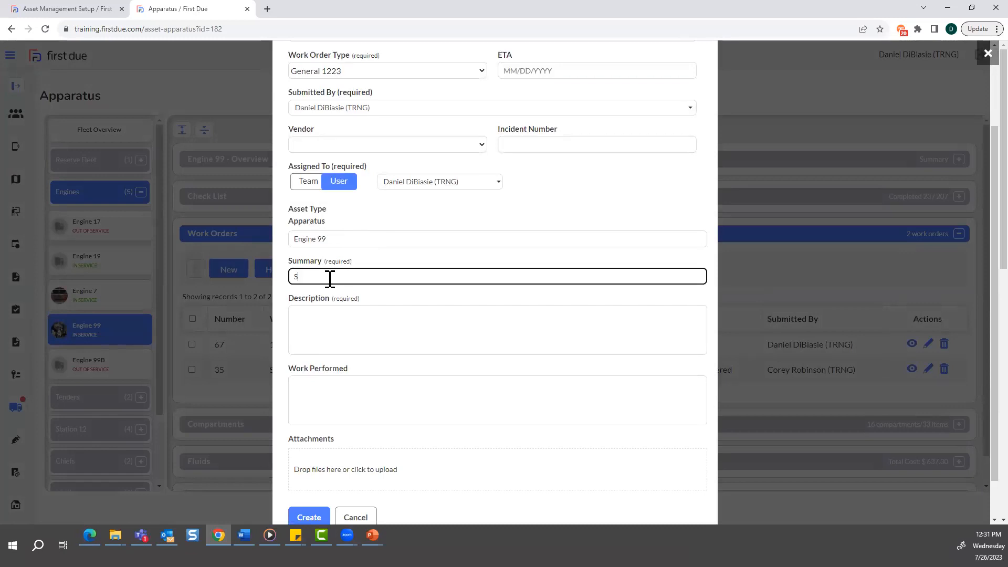
key("Tab")
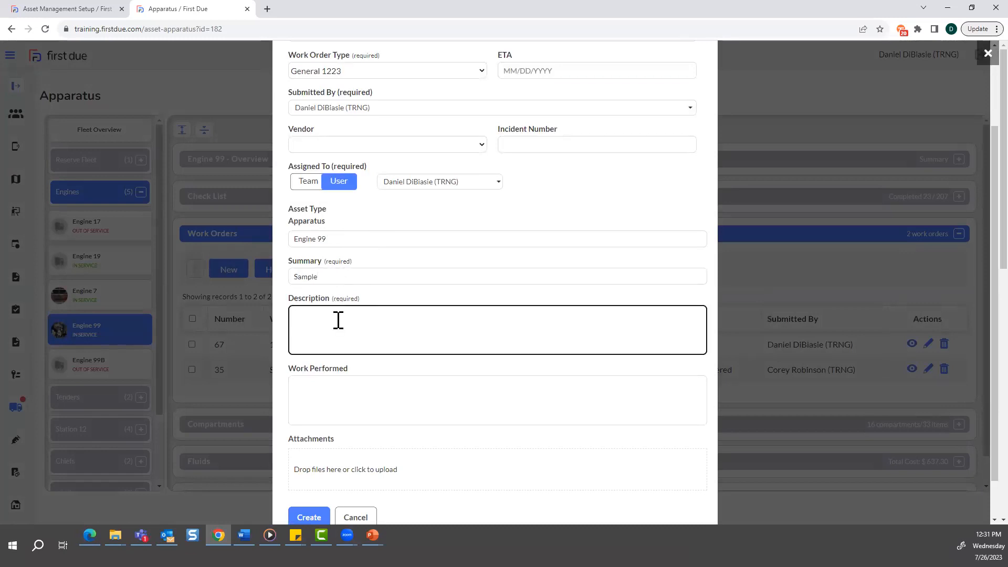
key("Tab")
scroll(373, 398, "down", 1)
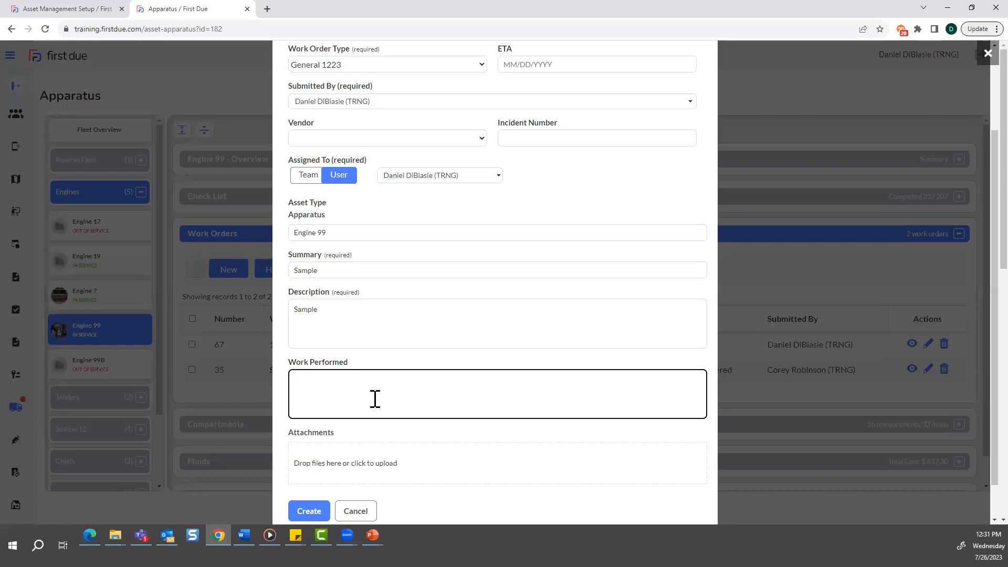
left_click(310, 471)
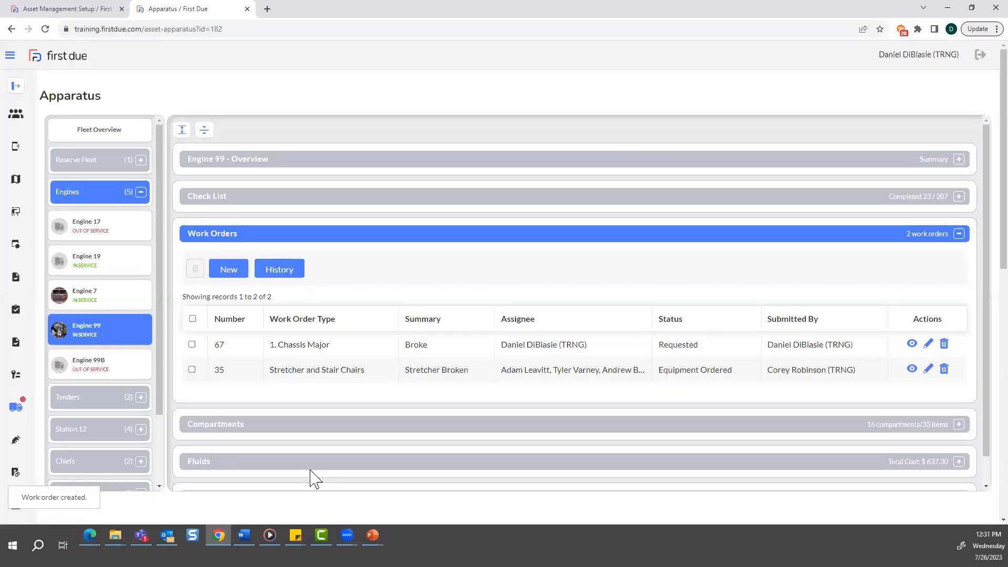
- Open Work Order Boards and move the Engine 99 work order from Received to In Progress on the Demo Board
left_click(16, 85)
left_click(19, 412)
scroll(42, 404, "down", 2)
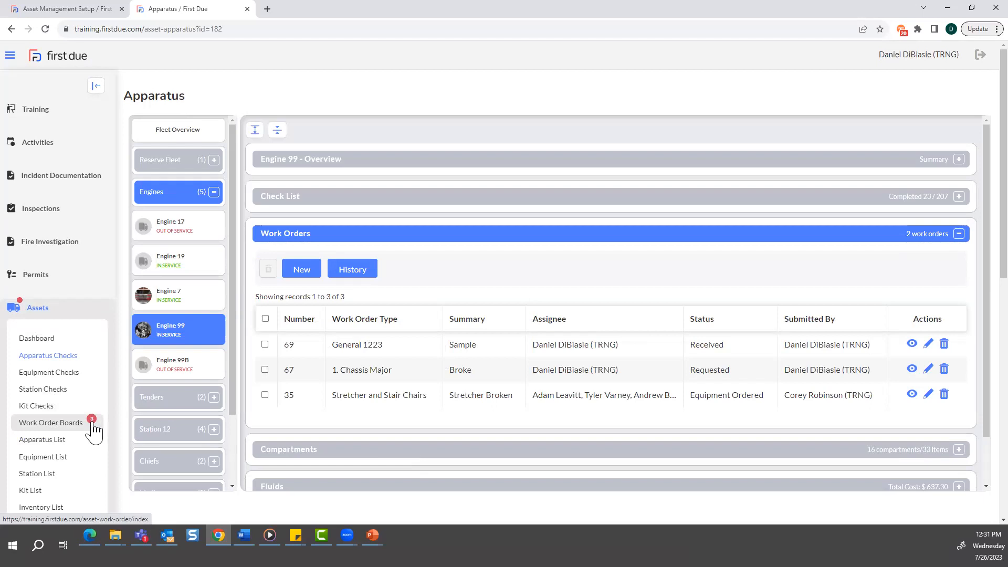
left_click(48, 429)
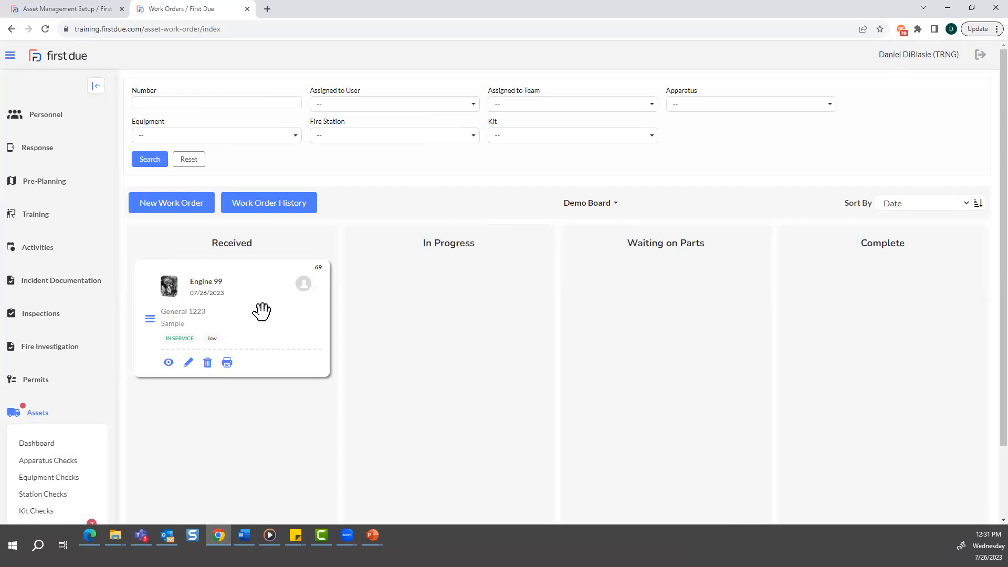
left_click(96, 86)
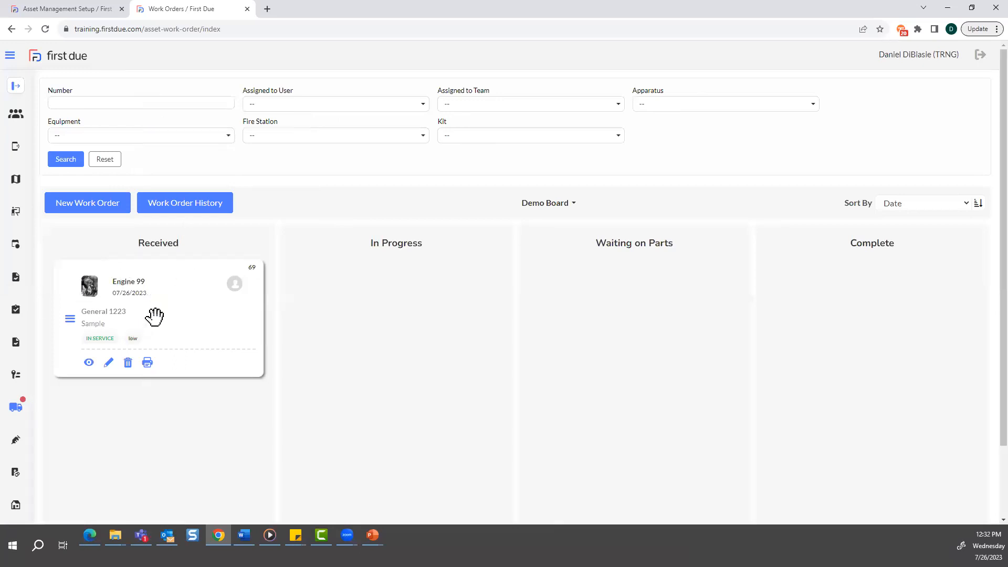
left_click_drag(155, 316, 421, 366)
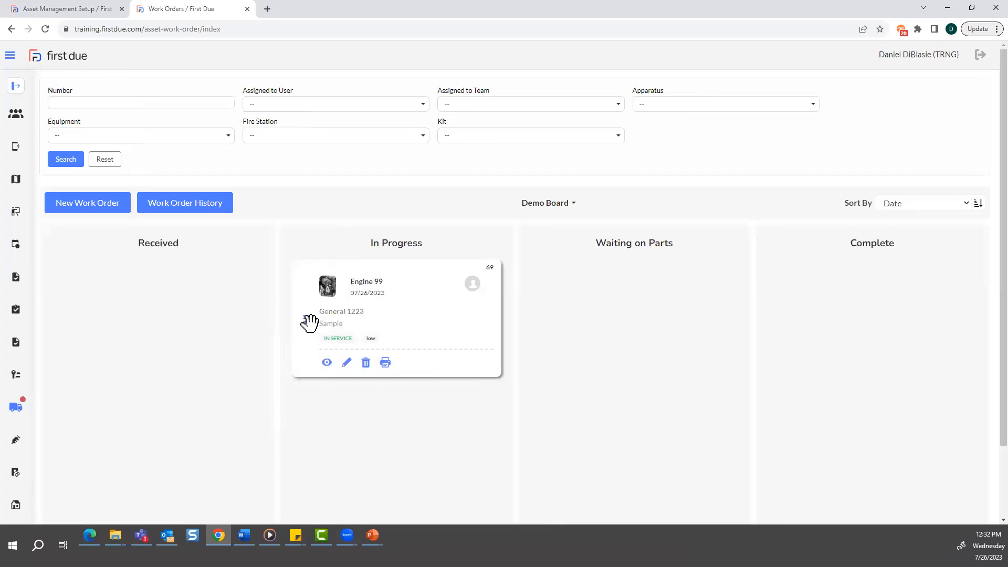
- View the Power Equipment board, switch to the Equipment board, and look through its work order columns
left_click(567, 203)
left_click(558, 329)
left_click(576, 207)
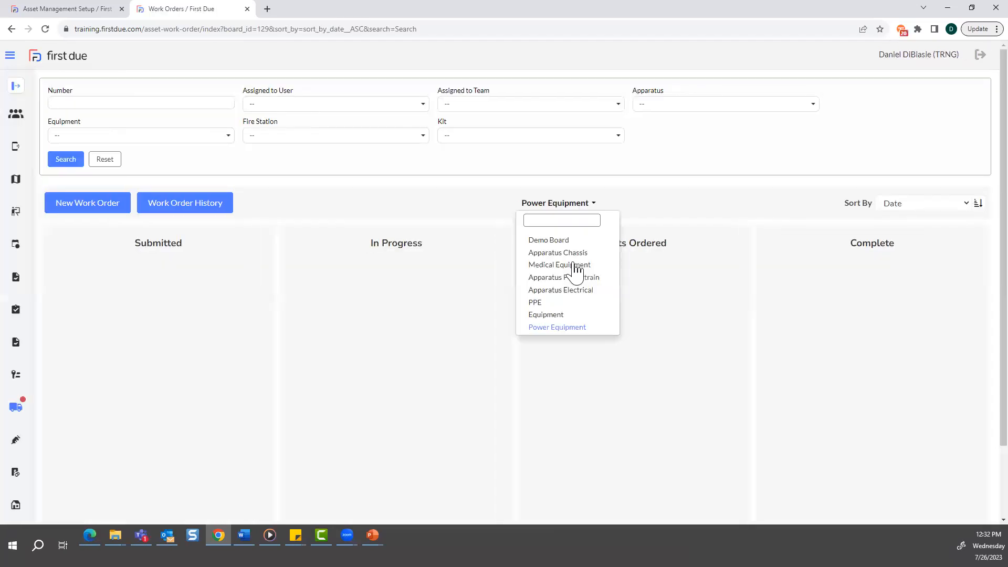
left_click(558, 316)
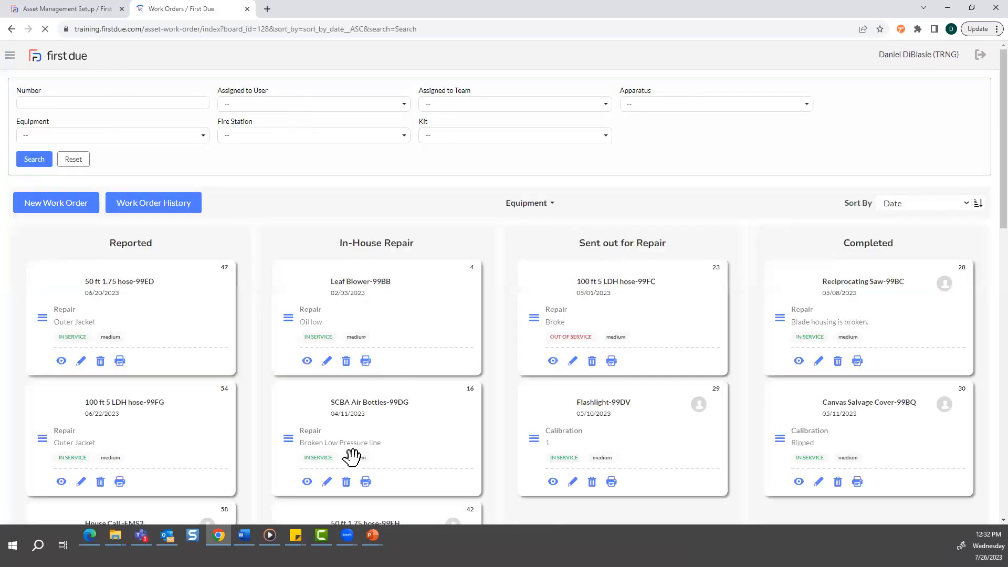
scroll(367, 446, "down", 5)
scroll(366, 449, "up", 1)
scroll(365, 449, "down", 1)
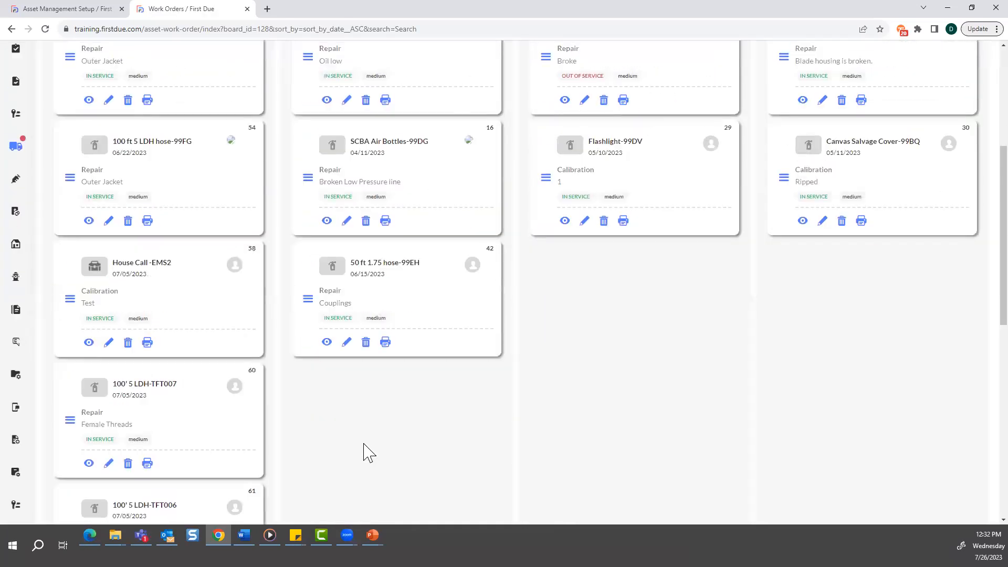
scroll(373, 425, "up", 2)
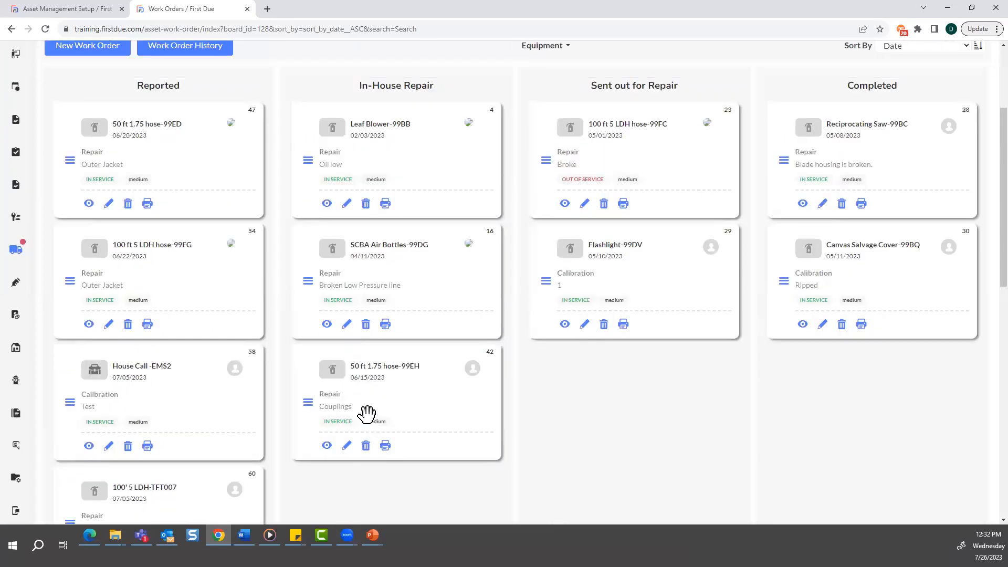
- Move the 100' 5 LDH-TFT007 repair work order to the top of the Equipment board's Reported column
scroll(371, 413, "down", 1)
left_click_drag(68, 472, 74, 108)
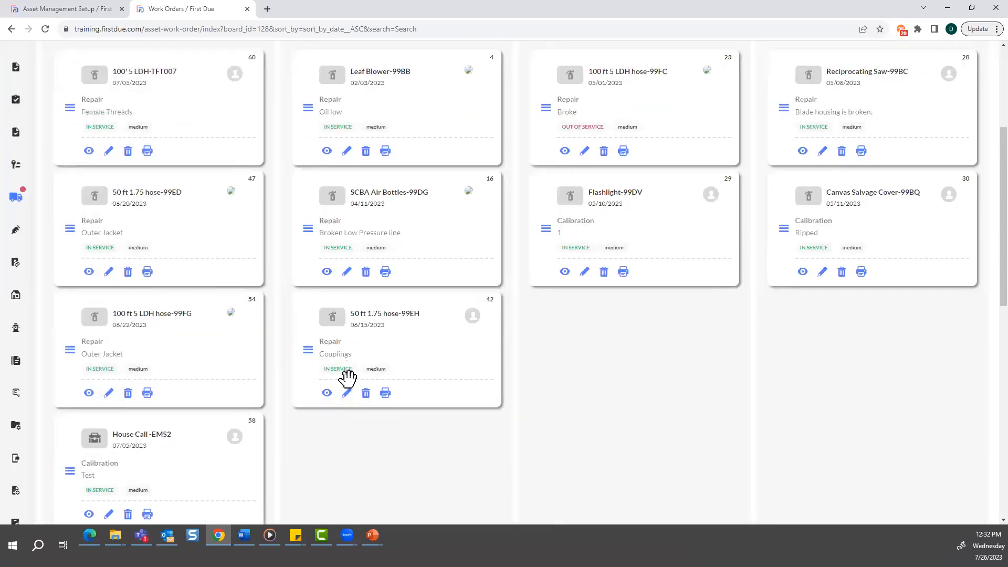
scroll(167, 208, "up", 1)
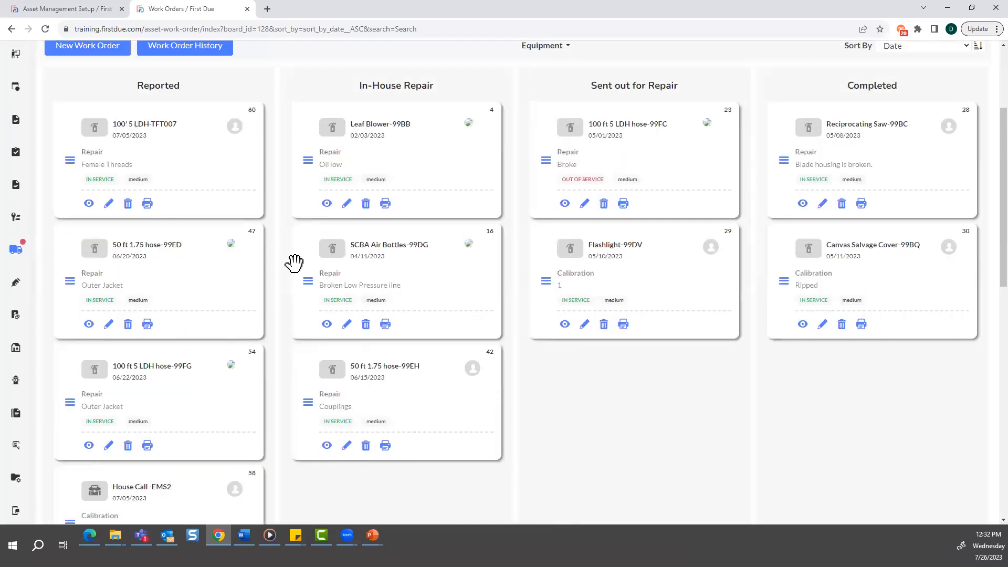
- Switch from the Equipment board back to the Demo Board
scroll(391, 396, "up", 2)
scroll(391, 397, "up", 1)
left_click(565, 203)
left_click(569, 237)
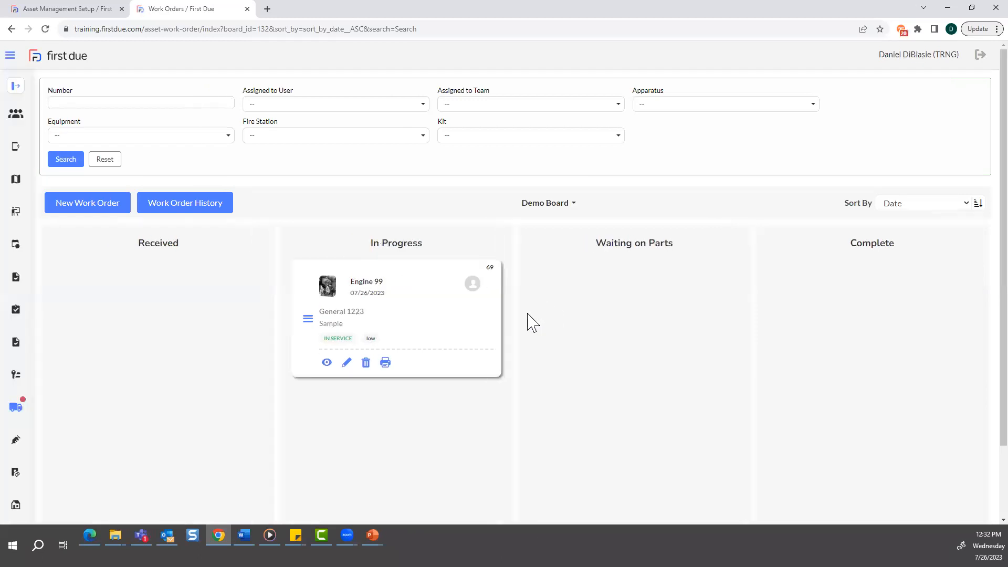
- View the Engine 99 work order's details, close them, and open the work order for editing
left_click(326, 364)
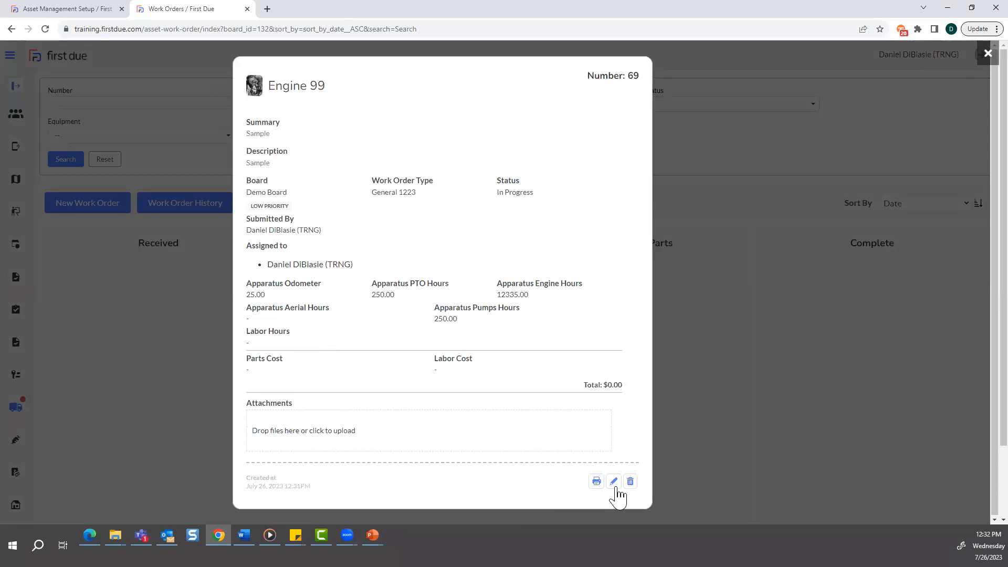
left_click(986, 55)
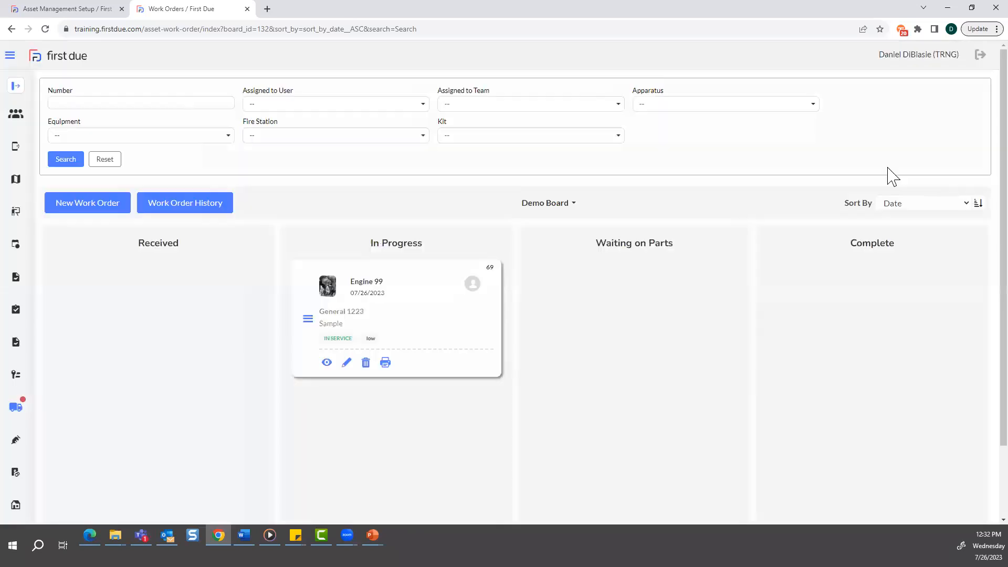
left_click(346, 368)
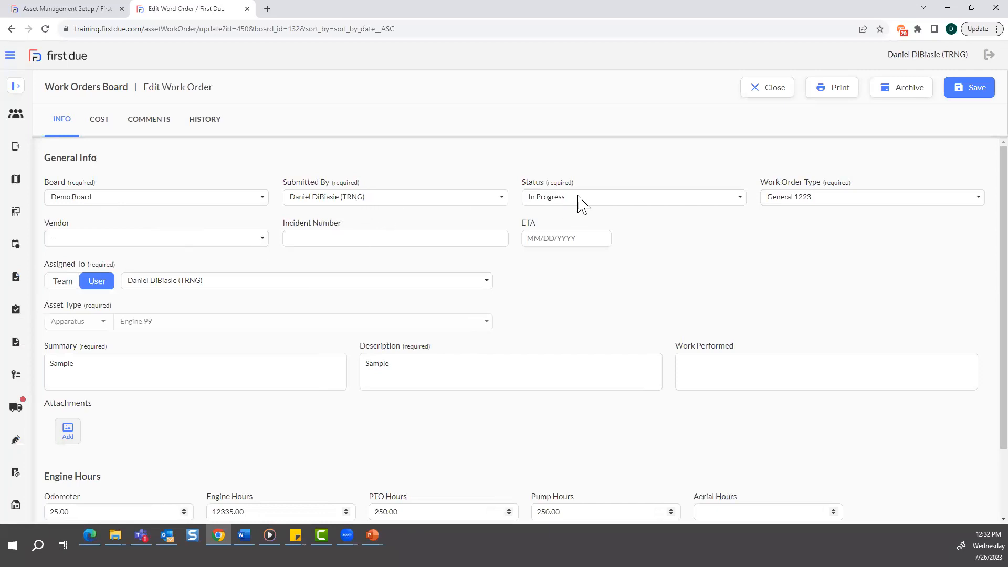
- Assign Jim's Fire Supplies as the work order's vendor and look over the remaining general info and engine hours
left_click(128, 242)
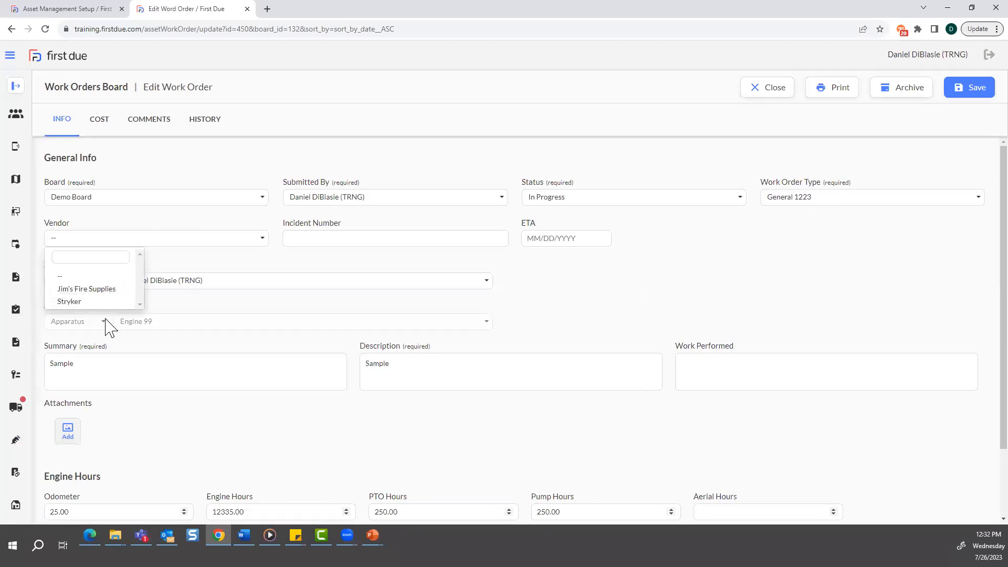
left_click(87, 288)
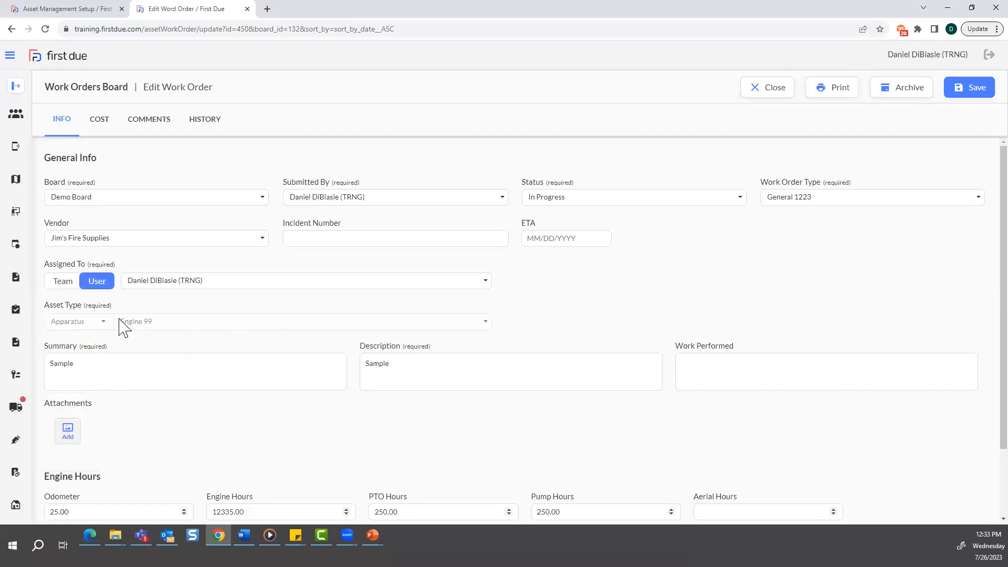
scroll(294, 430, "down", 2)
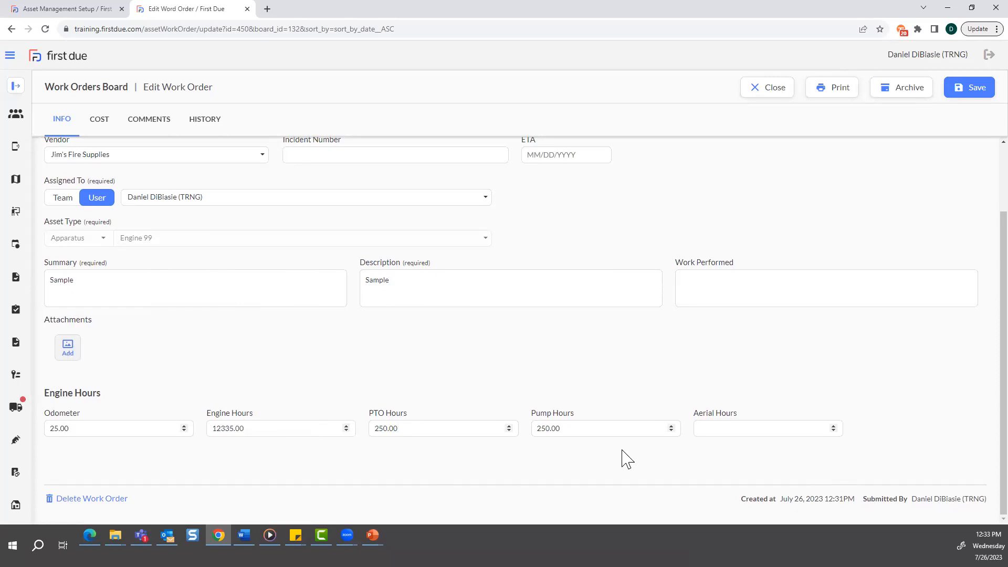
scroll(493, 351, "up", 3)
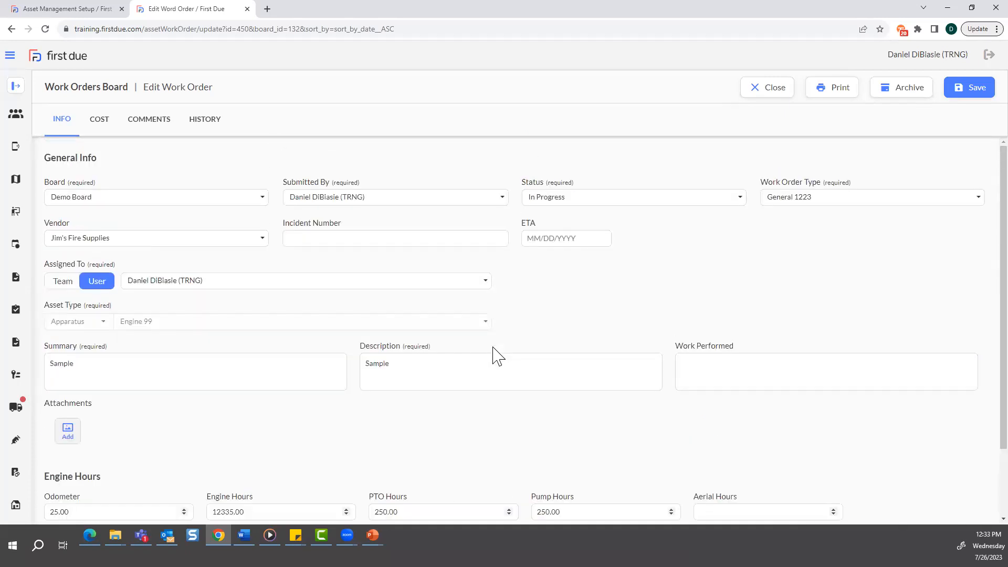
- Enter the work order's cost details: 2 labor hours, a parts cost of 125 and a labor cost of 50
left_click(100, 125)
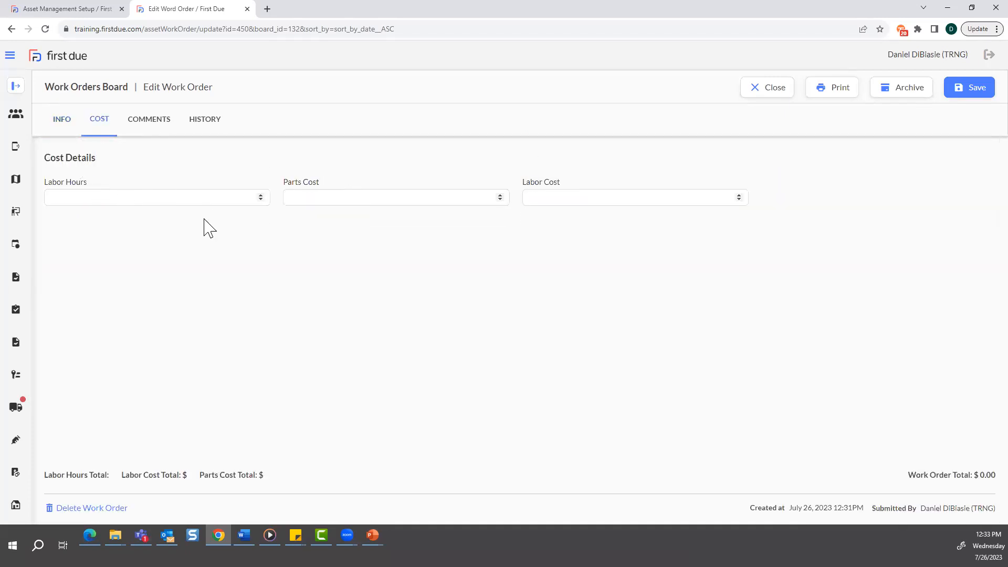
left_click(197, 202)
type("2")
left_click(303, 258)
left_click(329, 199)
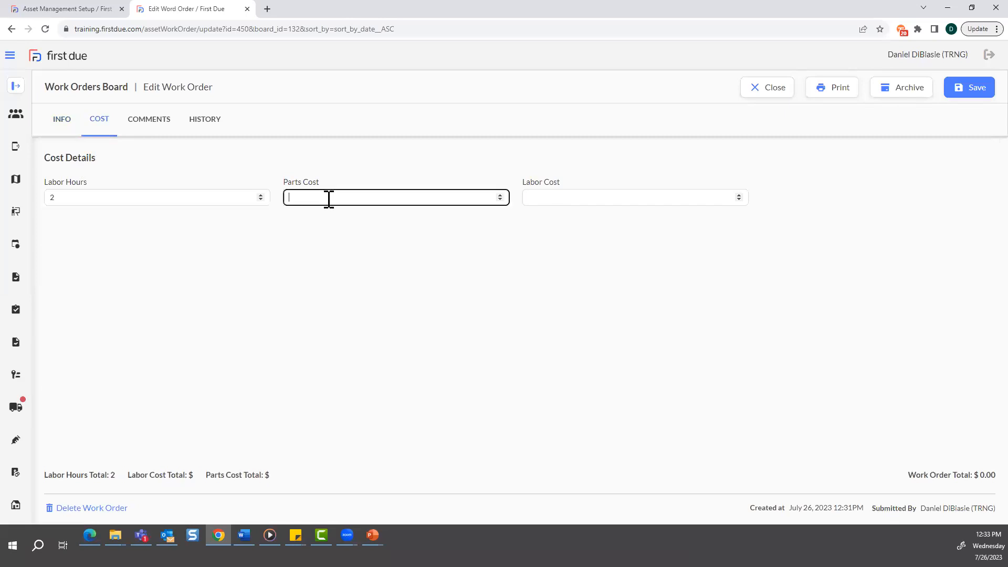
type("125")
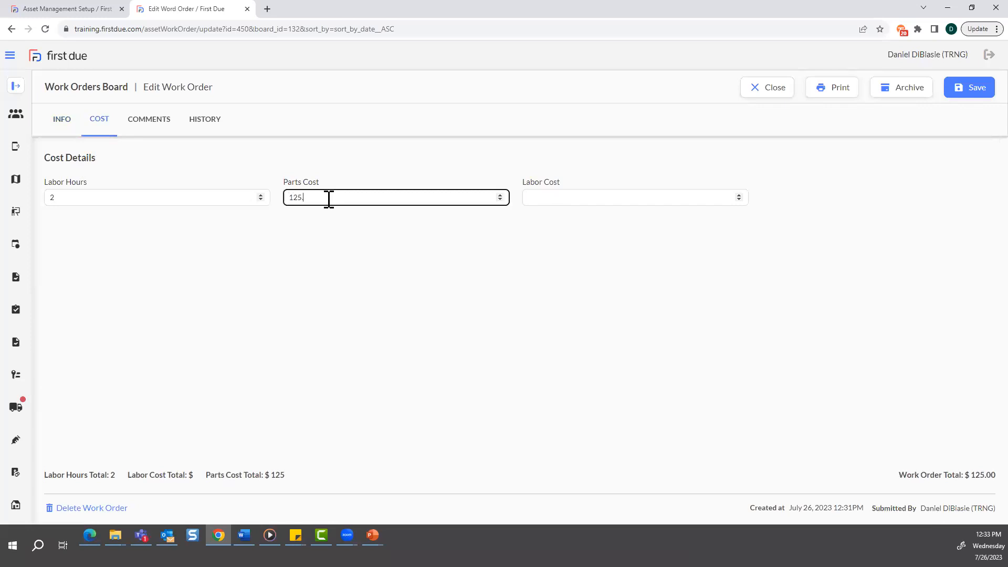
left_click(568, 199)
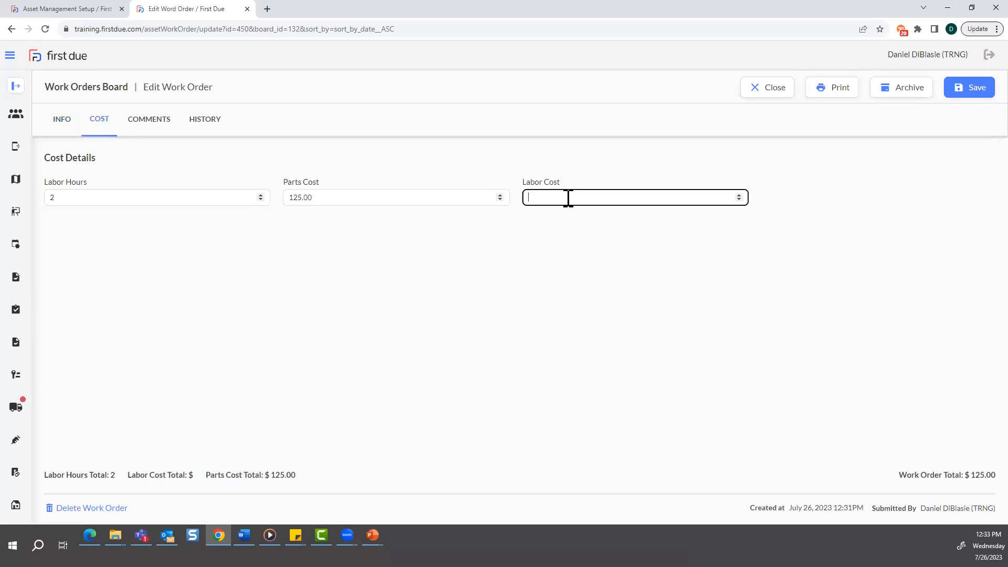
type("50")
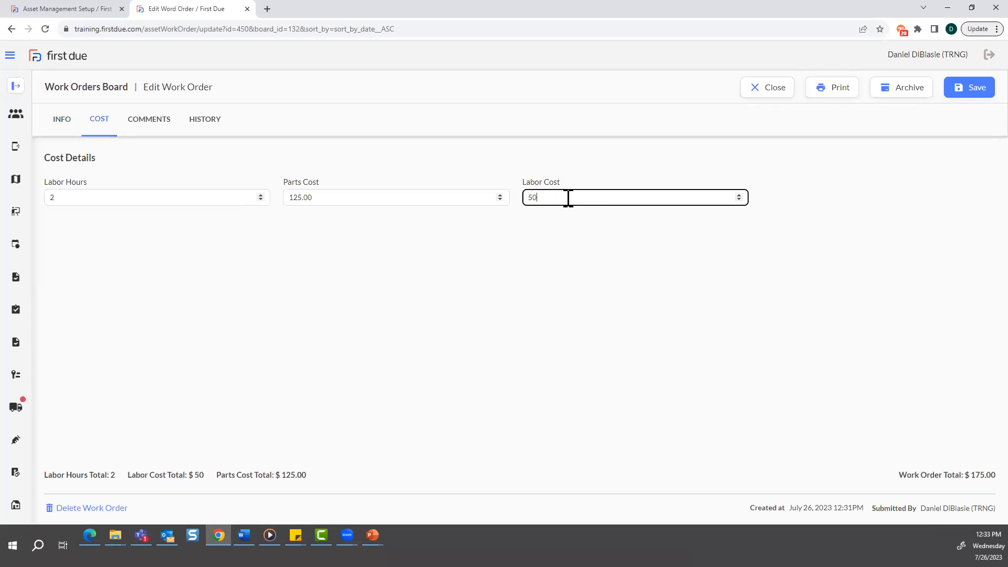
left_click(597, 246)
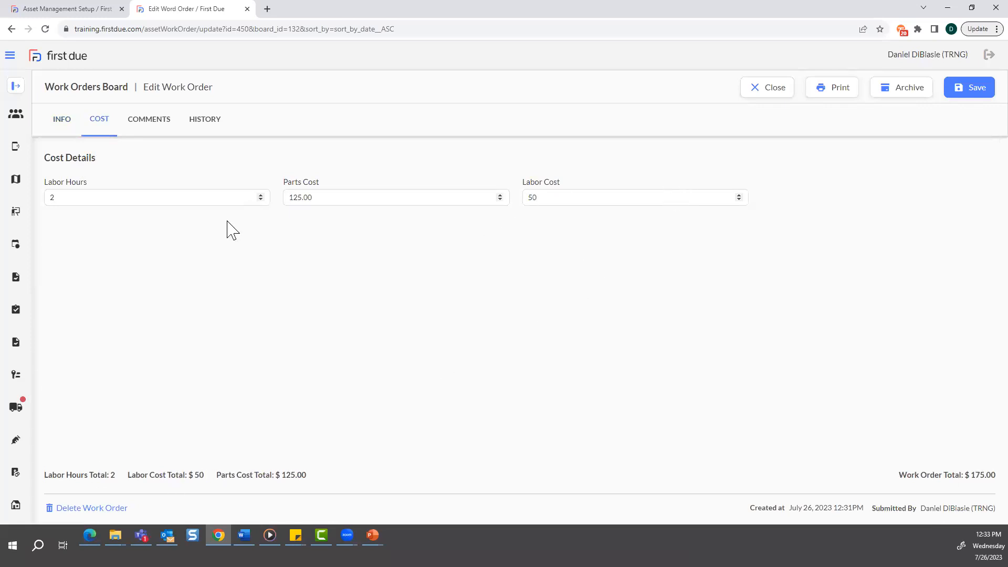
- Change the work order's labor cost to 100
double_click(580, 198)
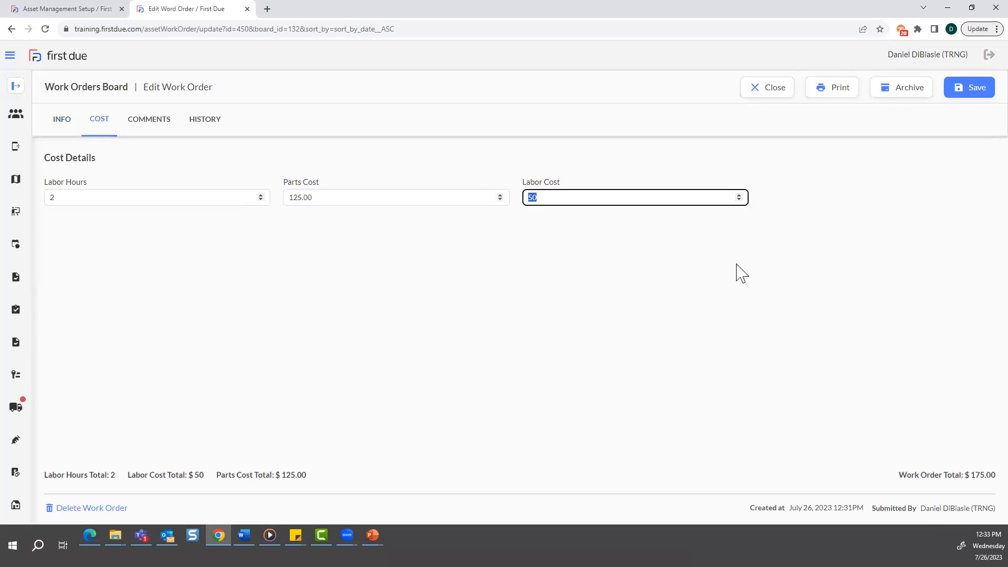
type("100")
left_click(575, 244)
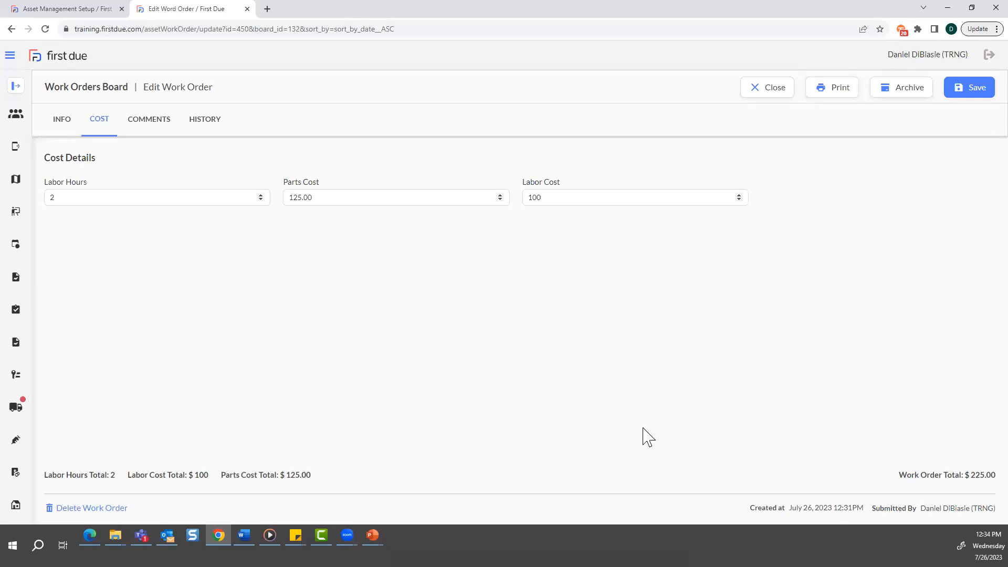
- Post the comment "Sent this out to Jims for repair" on the work order
left_click(147, 125)
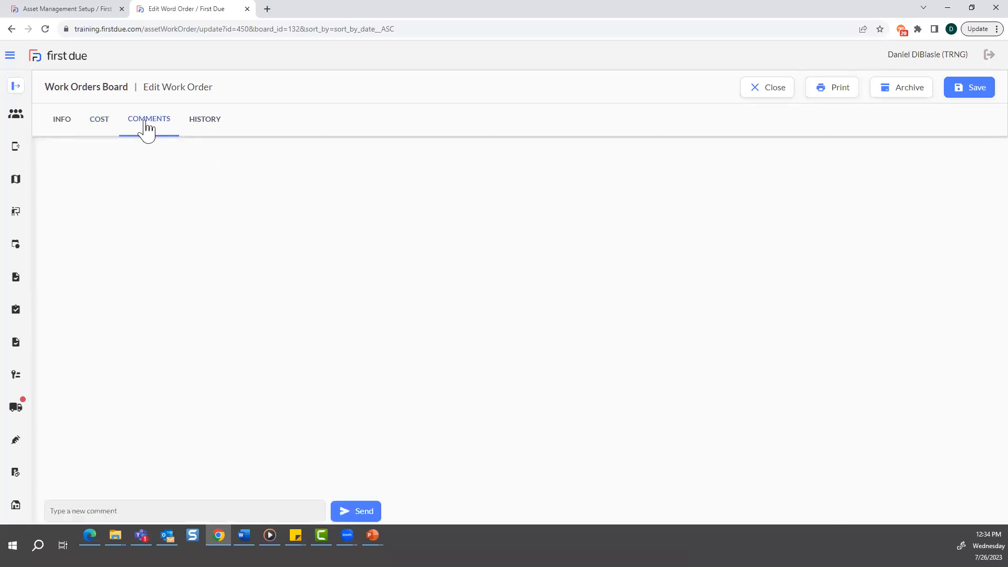
left_click(118, 509)
type("Sent this out to Jims for repair")
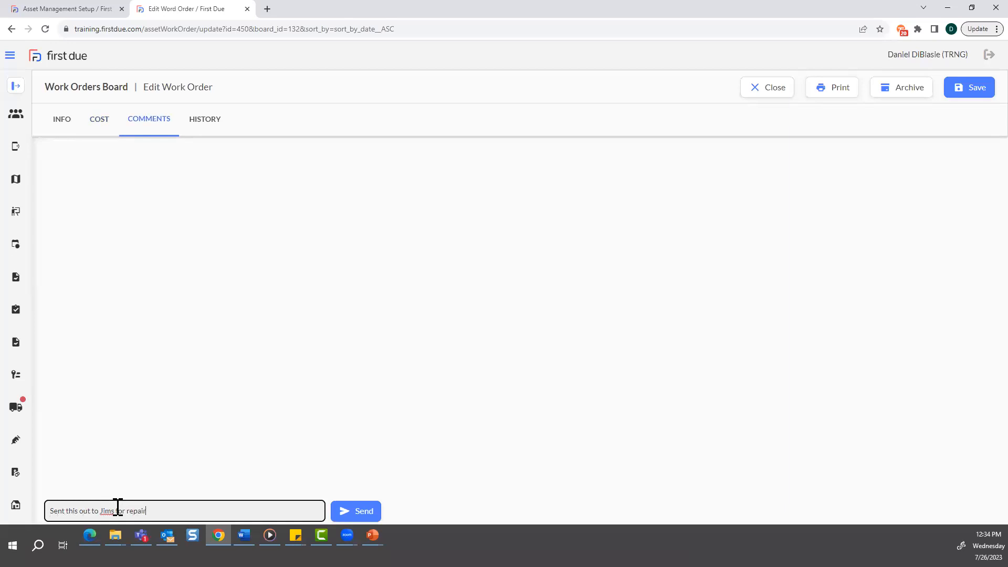
left_click(363, 515)
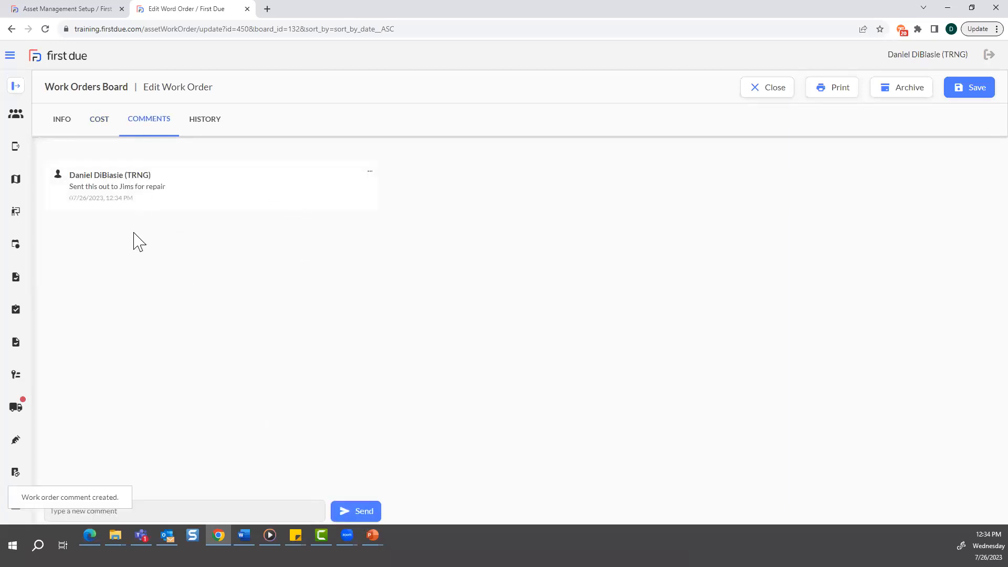
- Check the work order's history and save the work order
left_click(206, 127)
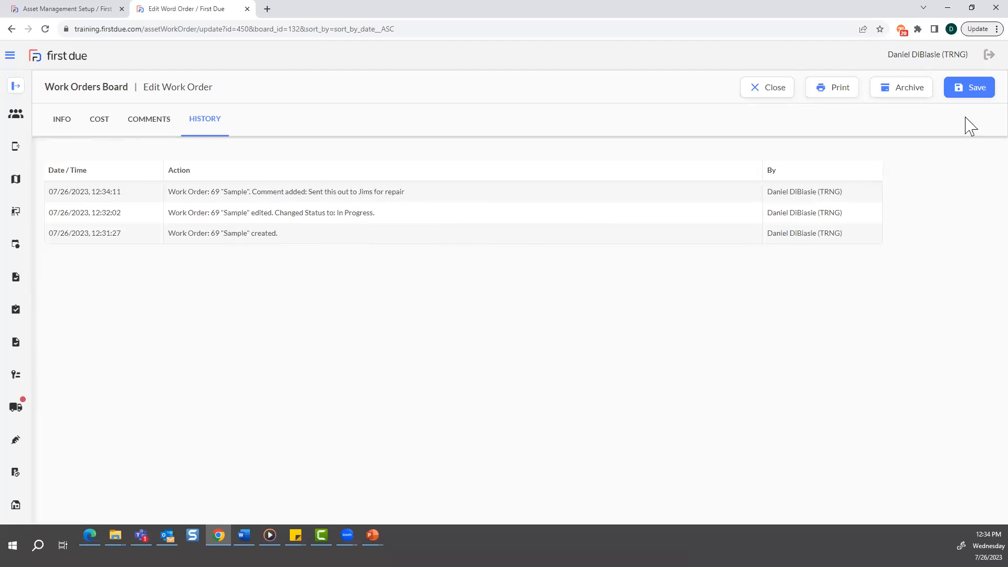
left_click(970, 92)
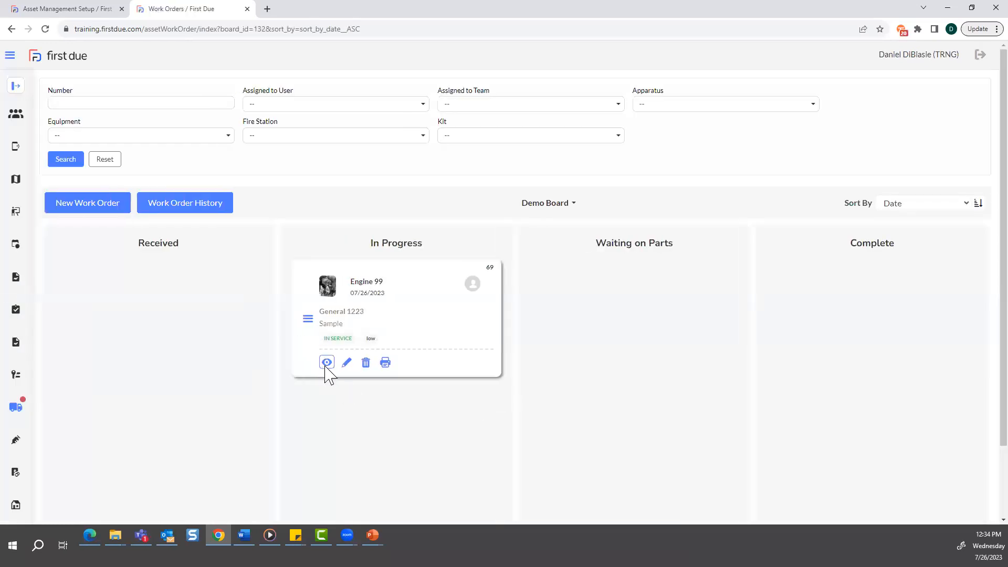
- View the Engine 99 work order's details, including its vendor, costs and comment, and close them
left_click(326, 362)
scroll(473, 365, "down", 1)
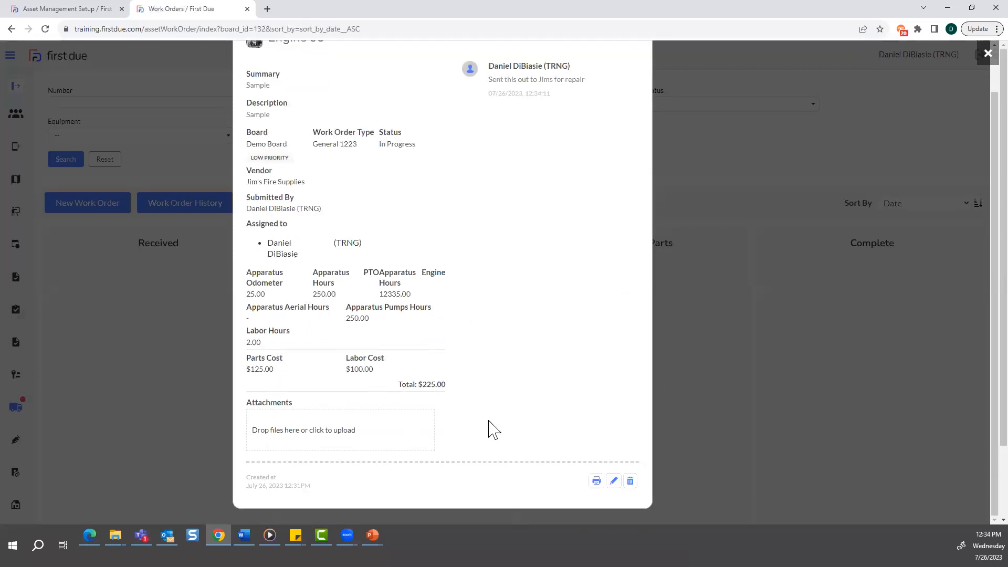
scroll(518, 351, "up", 1)
scroll(528, 444, "down", 1)
left_click(987, 53)
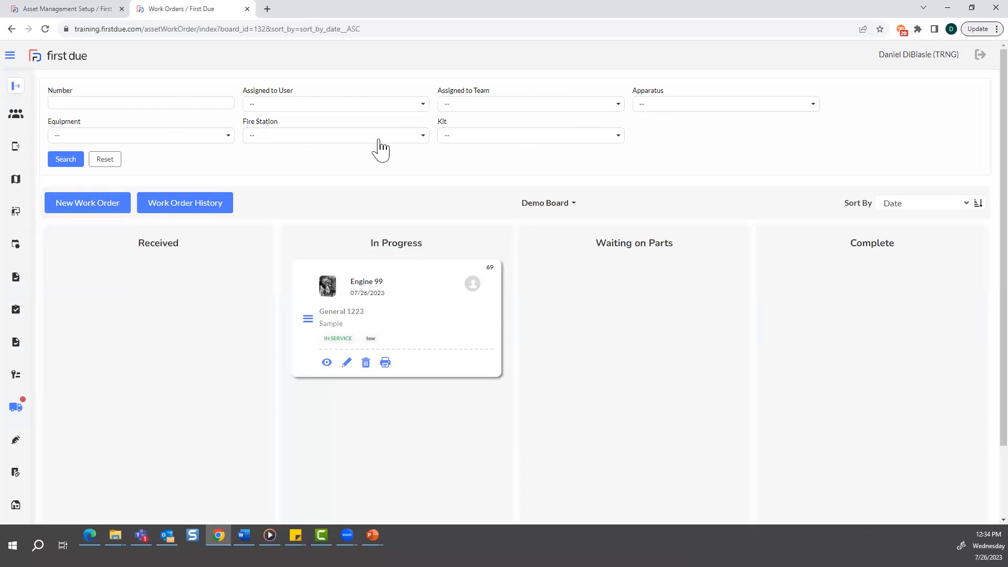
left_click(490, 105)
scroll(525, 157, "down", 1)
left_click(489, 90)
type("daniel")
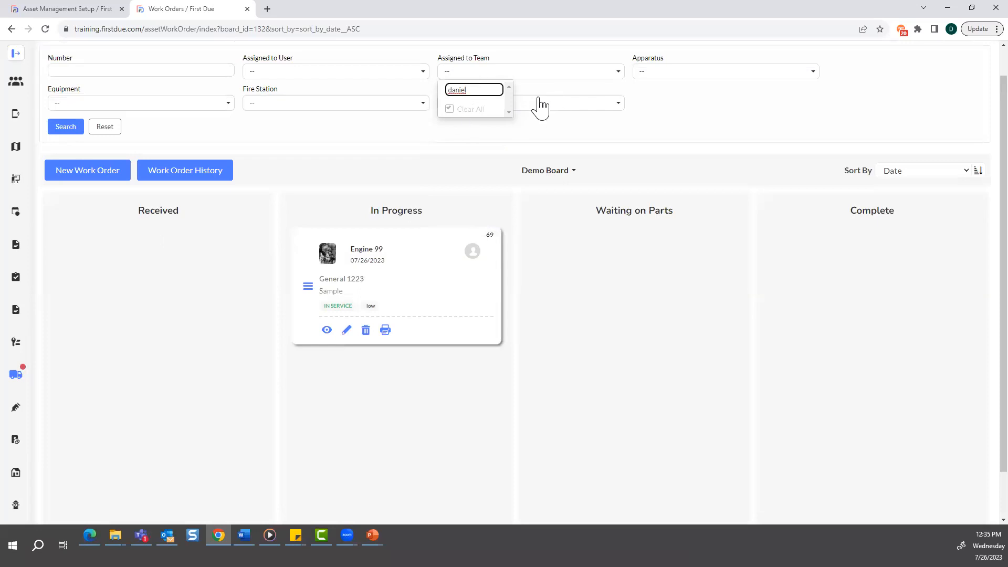
key("BackSpace")
key("BackSpace")
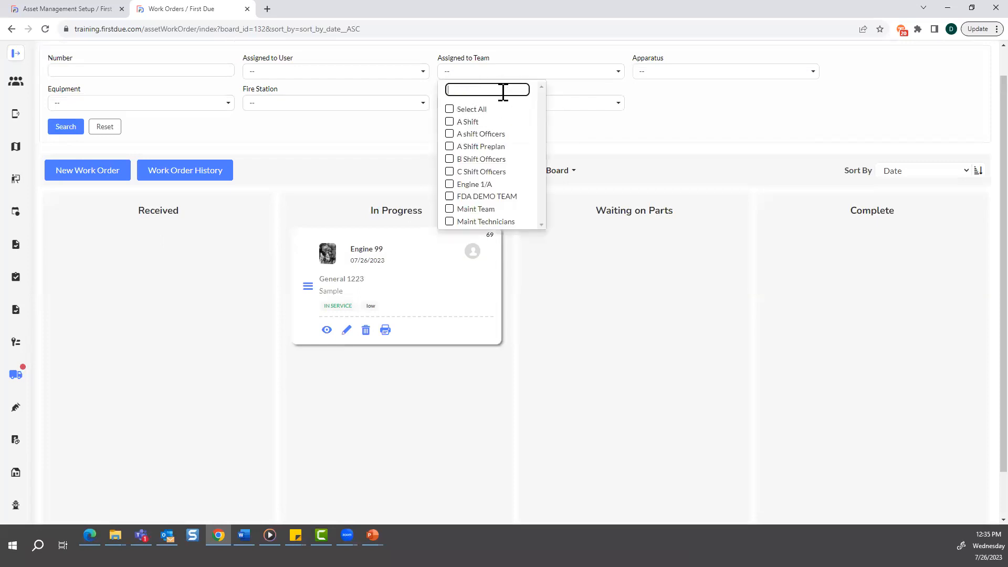
- Filter the work orders to those assigned to the signed-in user and show them on the Equipment board
left_click(368, 73)
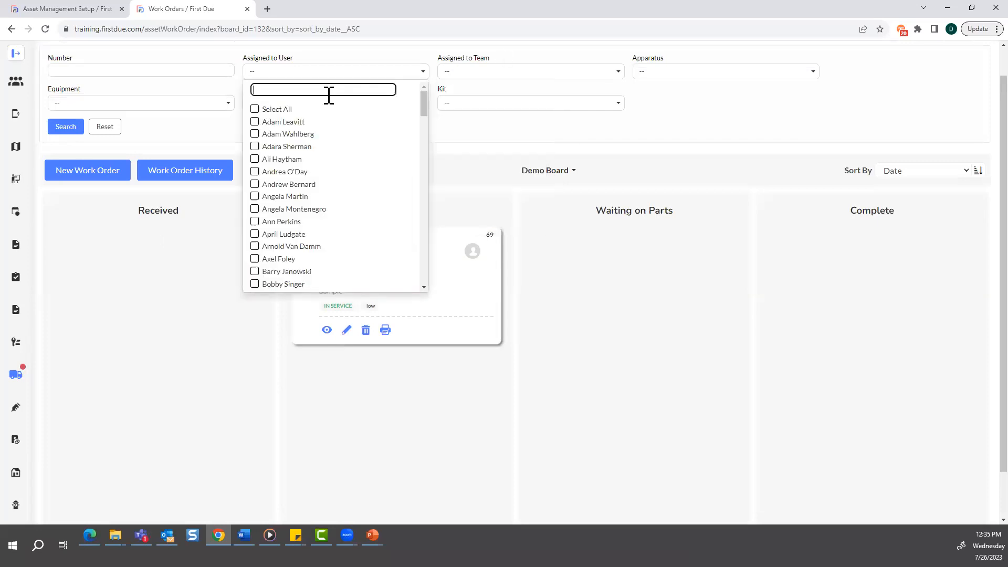
type("dani")
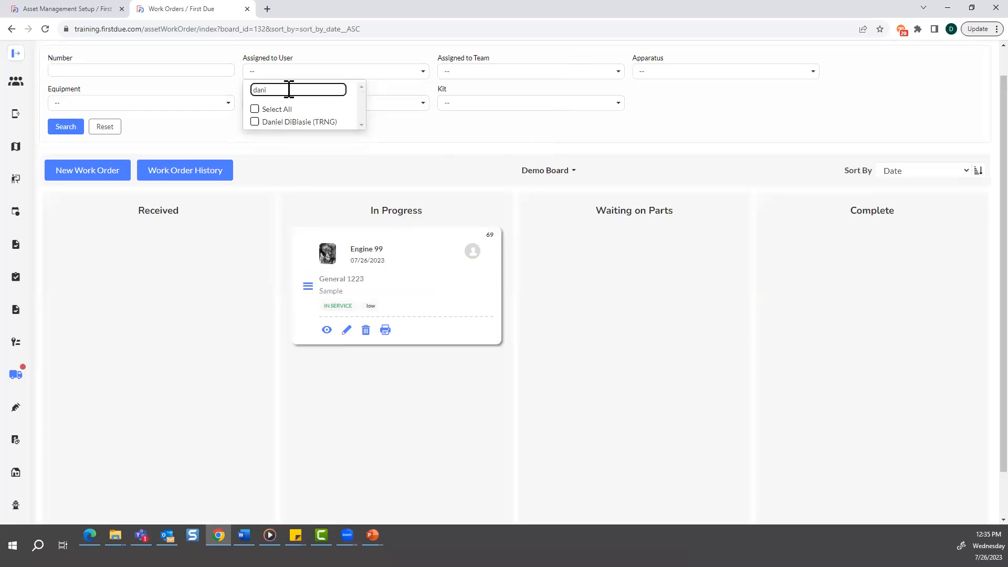
left_click(255, 122)
left_click(73, 128)
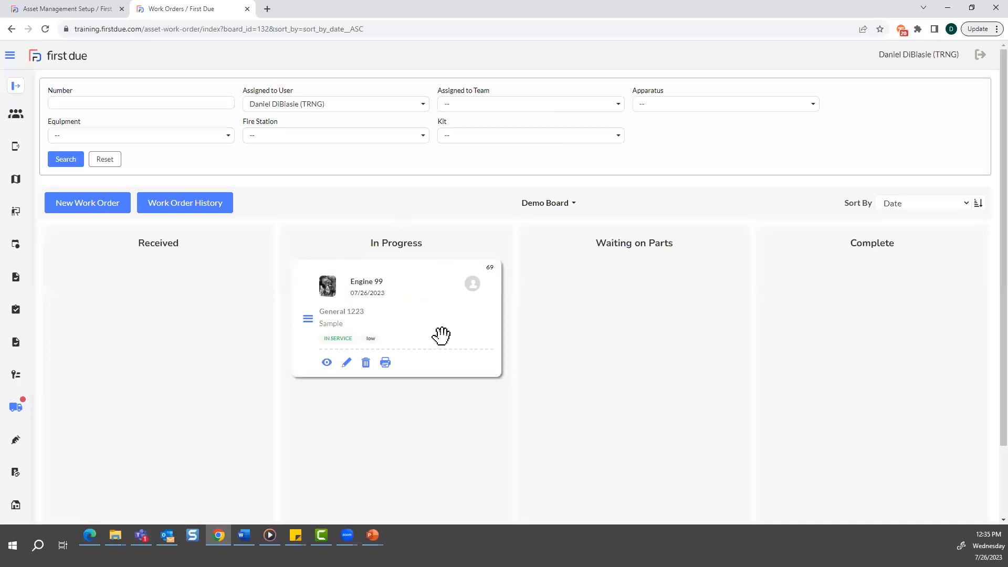
left_click(557, 203)
left_click(558, 317)
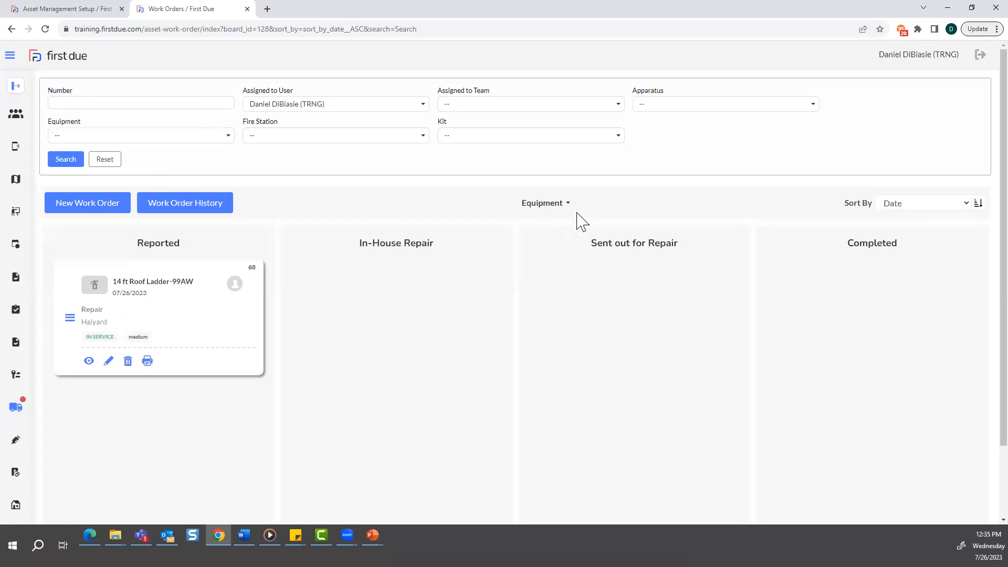
- Switch the work orders view to the Demo Board and look through the list of available boards
left_click(550, 205)
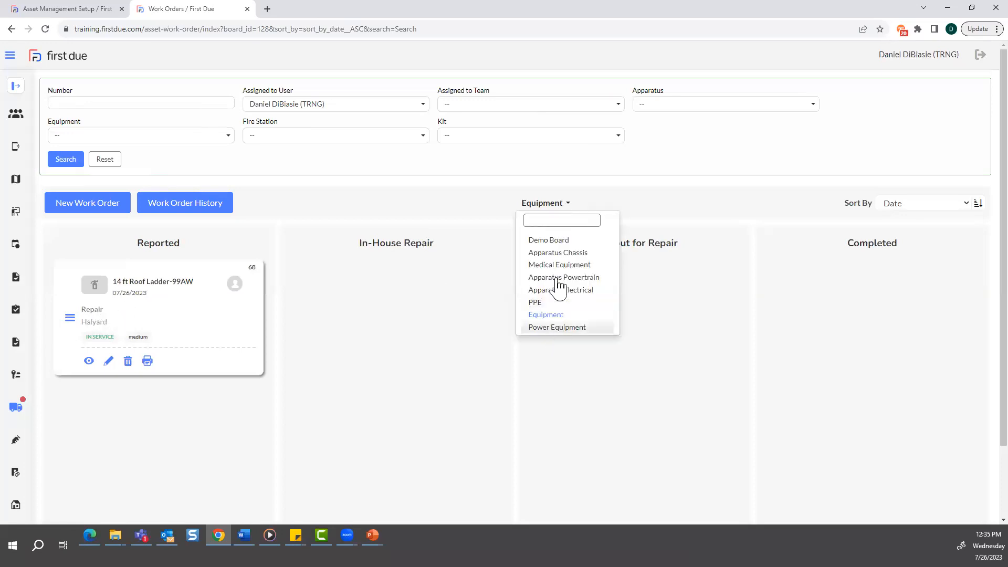
left_click(558, 240)
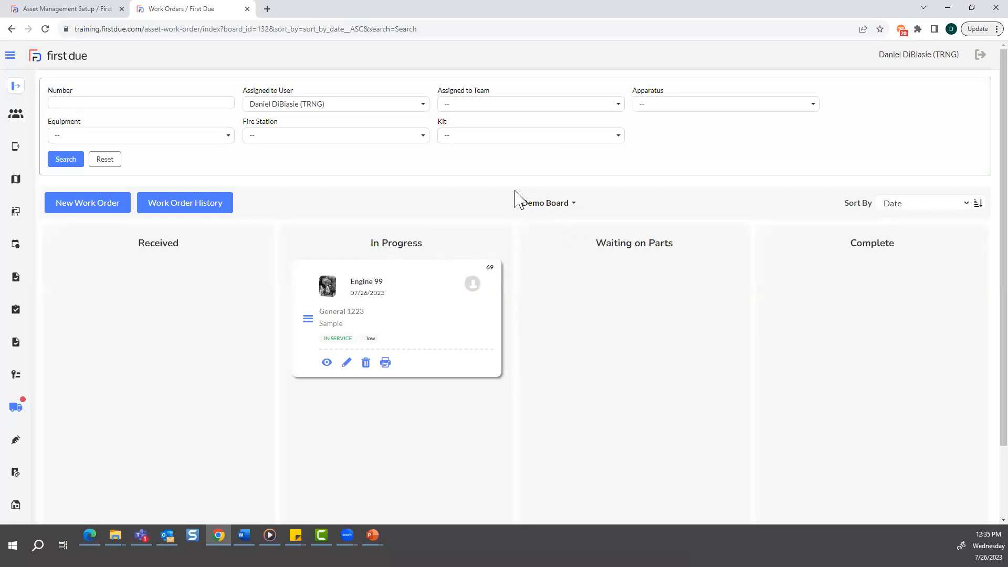
left_click(565, 205)
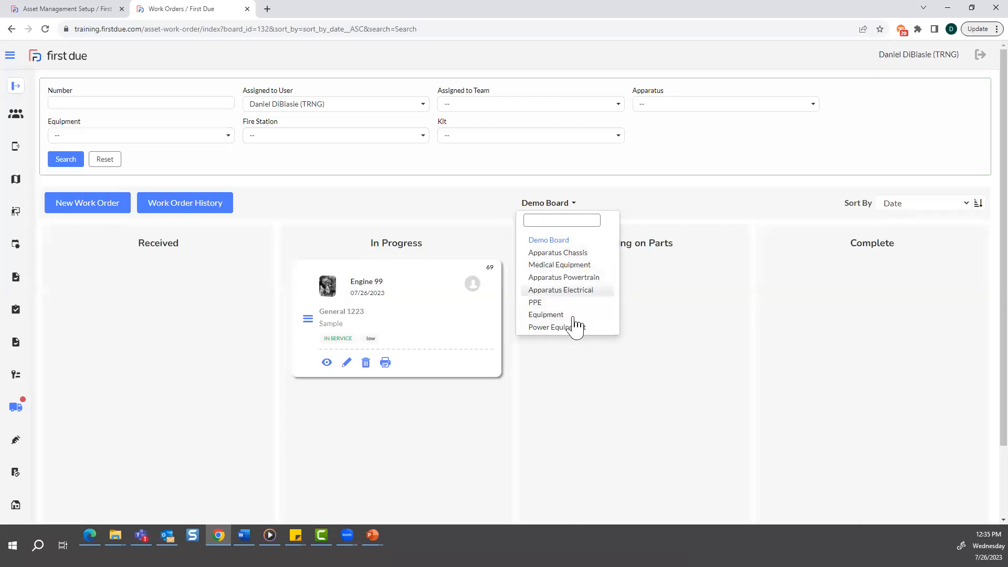
left_click(472, 209)
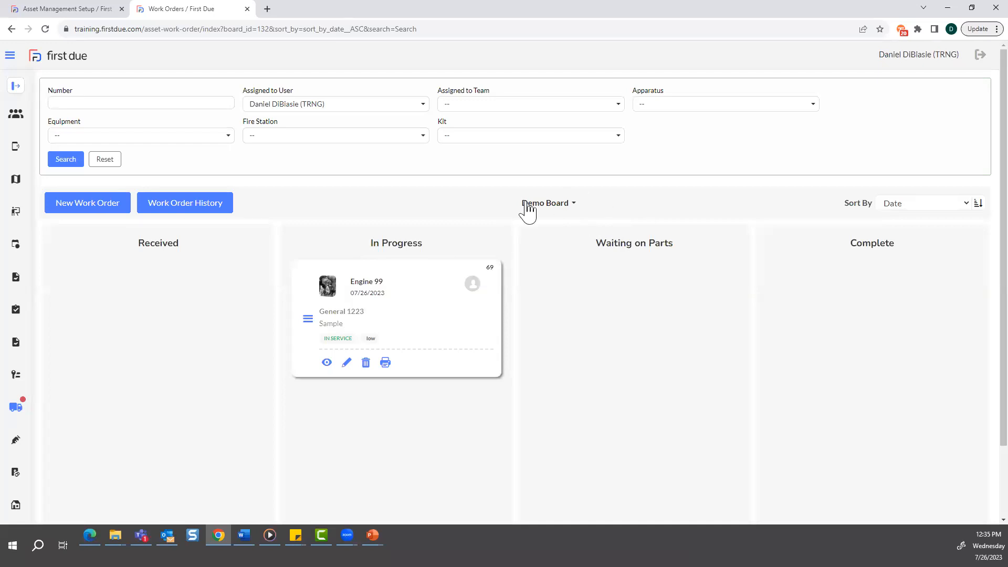
left_click(559, 210)
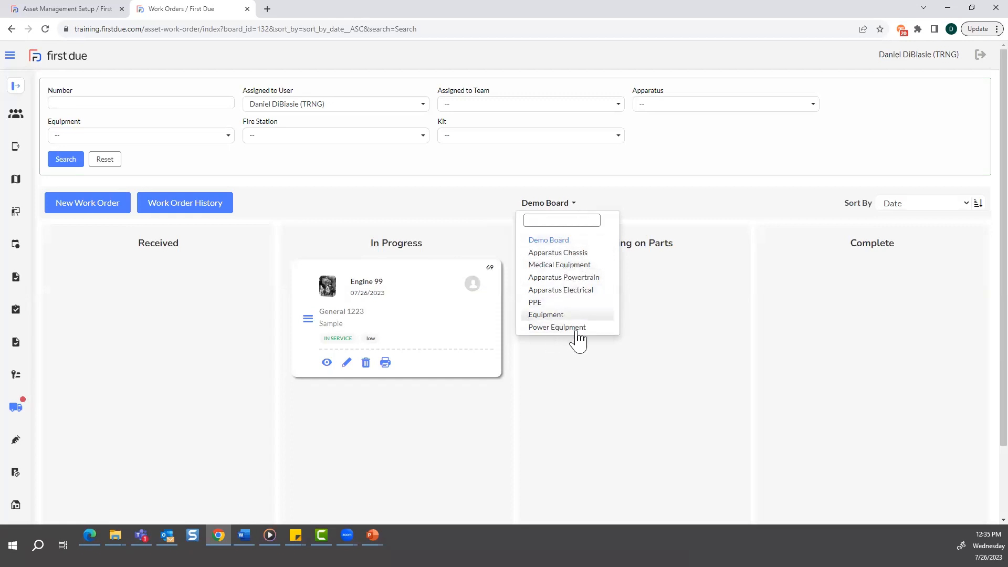
left_click(597, 208)
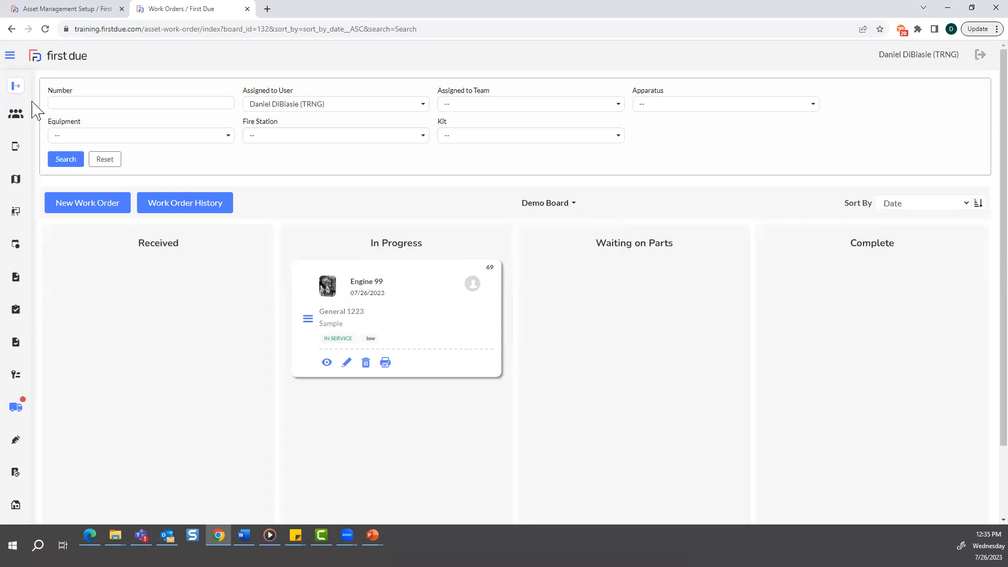
- Open the Work Orders section of the Assets setup
left_click(16, 86)
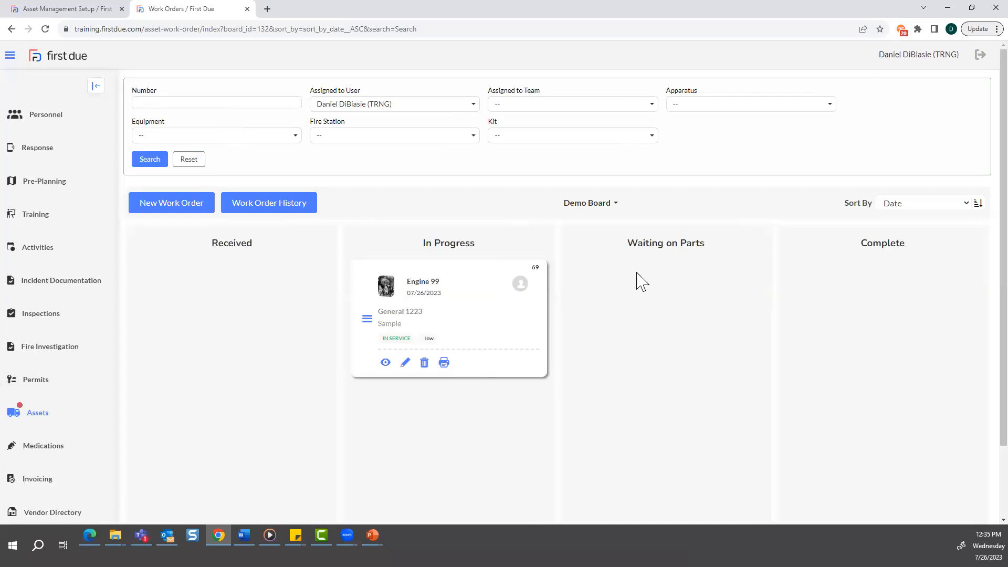
left_click(13, 415)
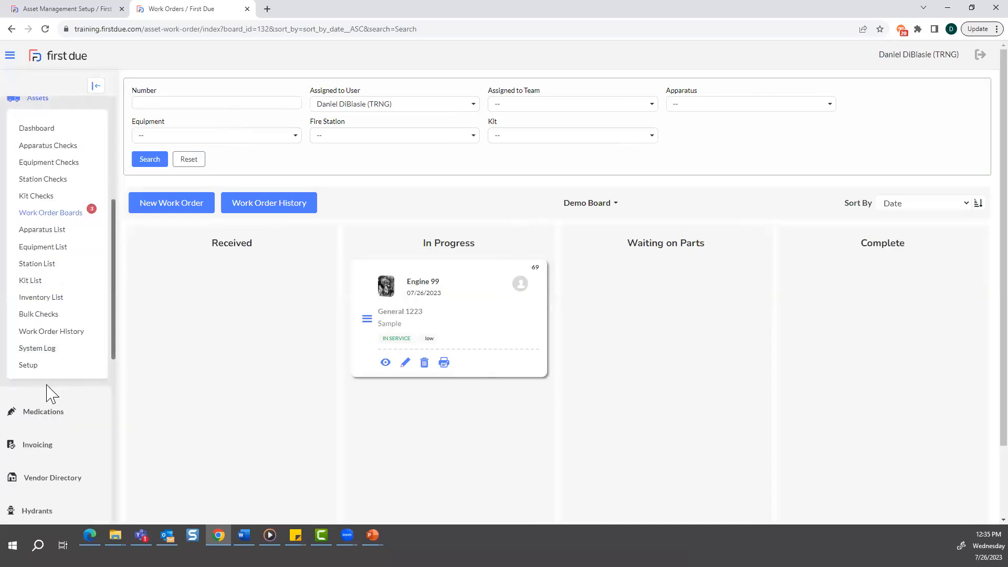
left_click(30, 366)
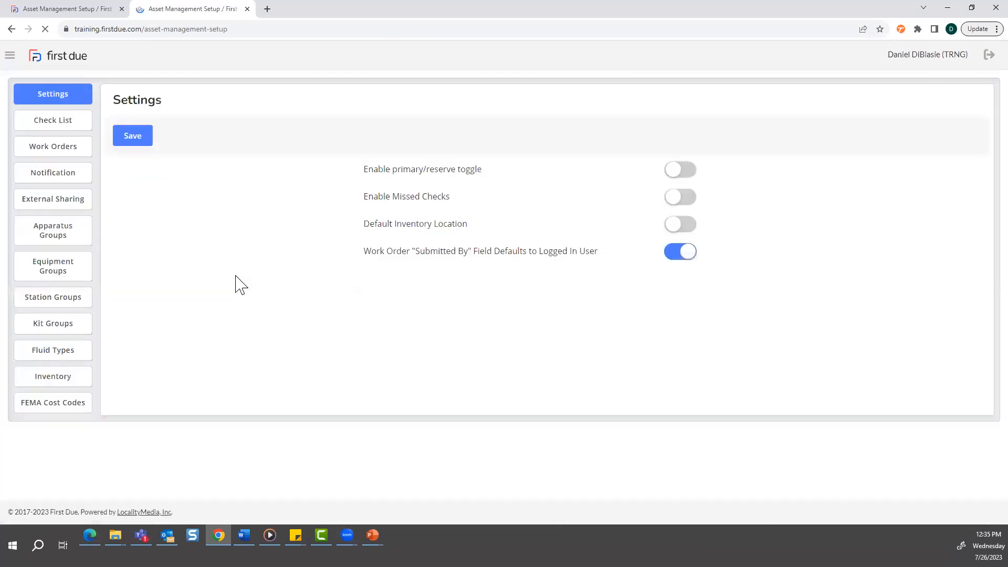
left_click(176, 152)
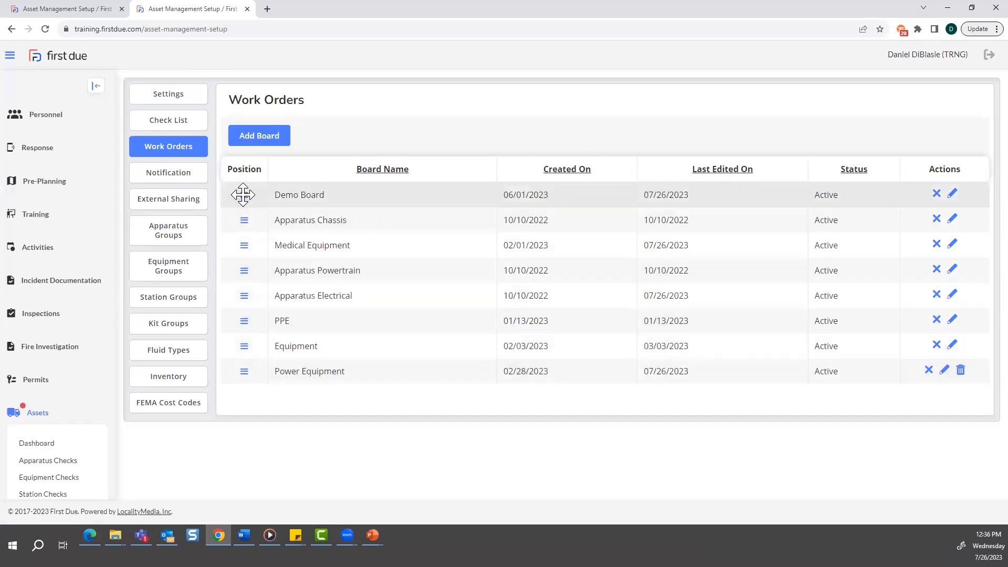
mouse_move(245, 209)
left_mouse_down()
mouse_move(263, 354)
mouse_move(260, 207)
mouse_move(268, 398)
mouse_move(275, 254)
mouse_move(268, 202)
mouse_move(256, 194)
left_mouse_up()
- Add a new work order board named "Sample Board"
left_click(267, 139)
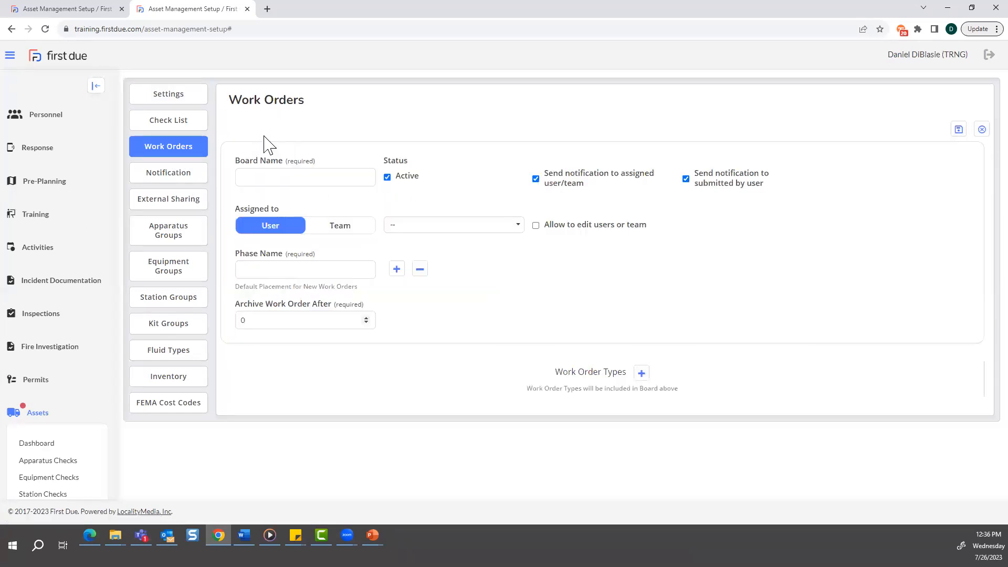
left_click(277, 178)
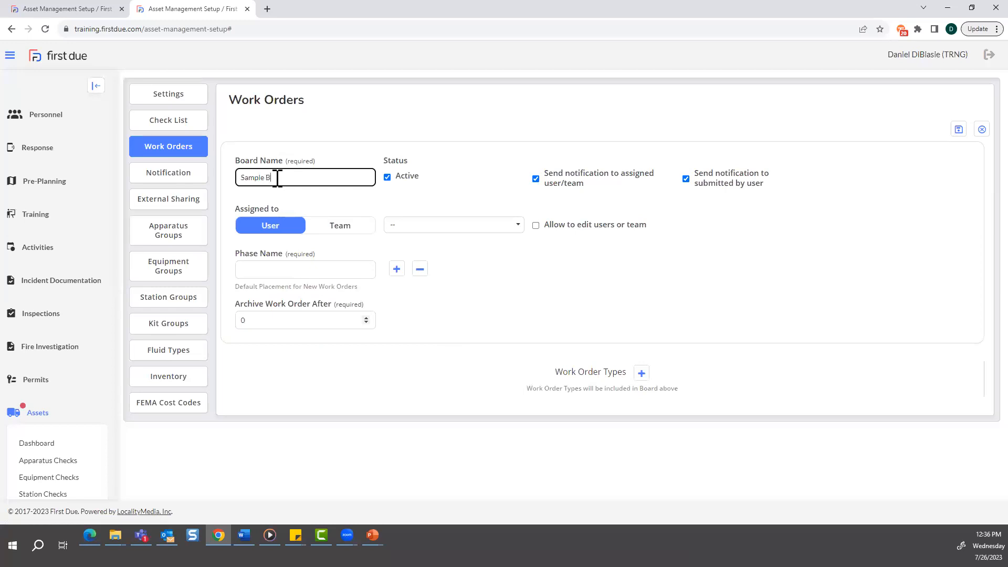
key("Tab")
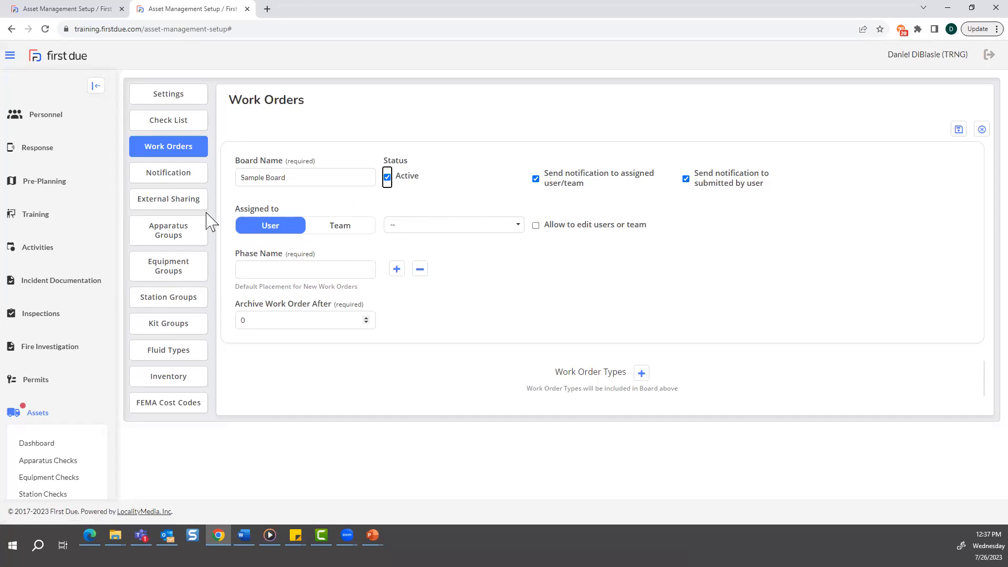
- Assign the board to the team Maint Team and allow the assigned users or team to be edited
left_click(359, 233)
left_click(360, 238)
left_click(342, 237)
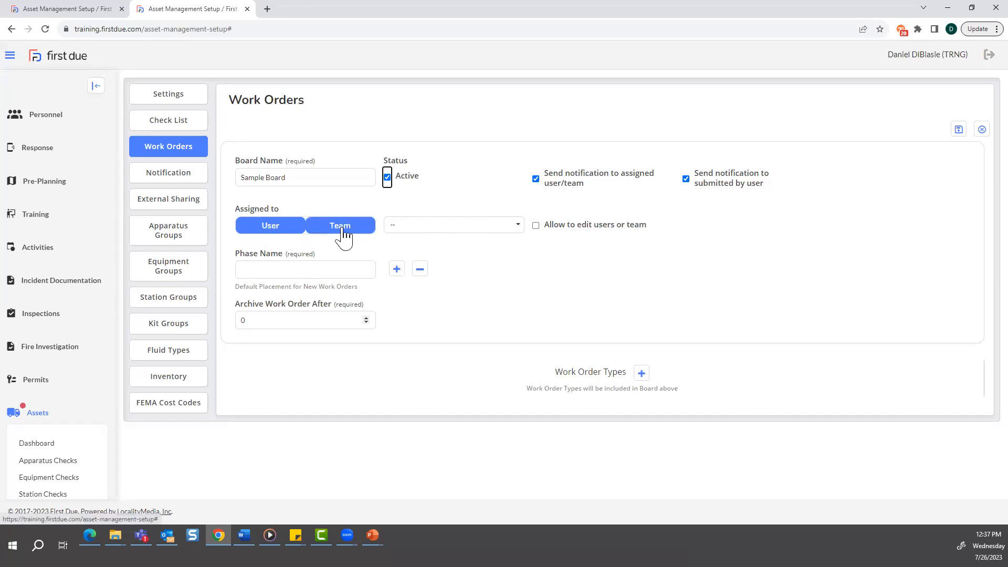
left_click(425, 234)
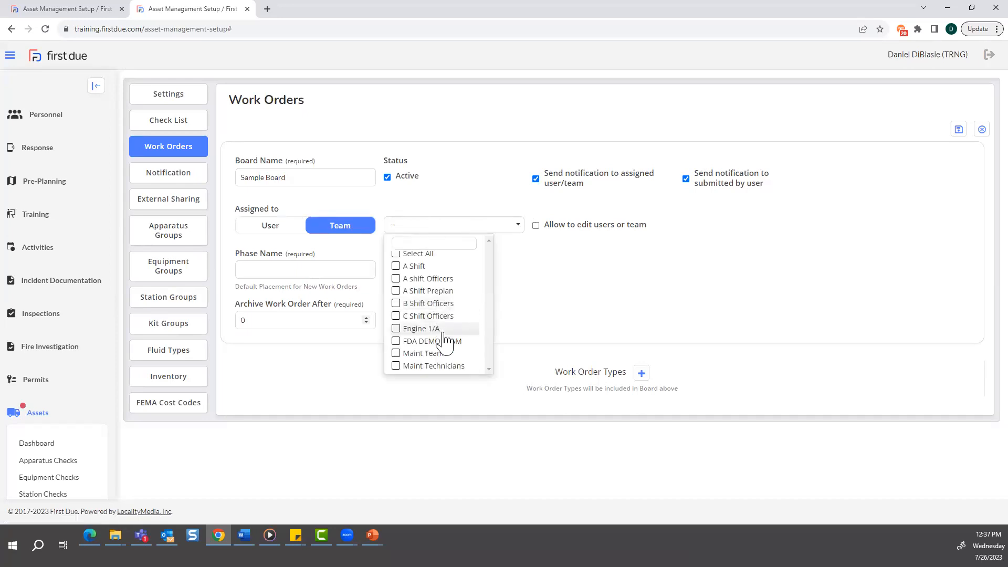
left_click(404, 353)
left_click(530, 291)
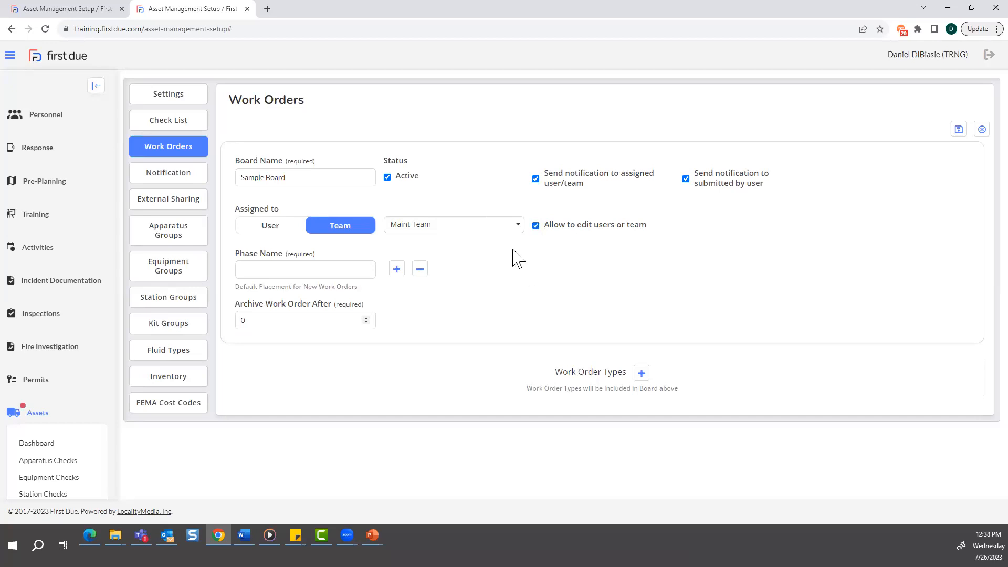
left_click(517, 224)
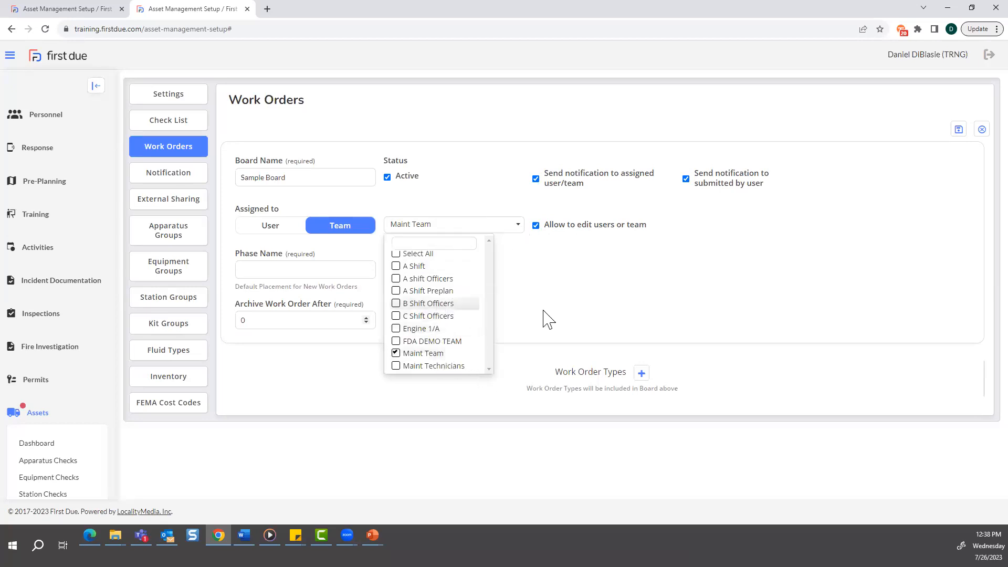
left_click(565, 301)
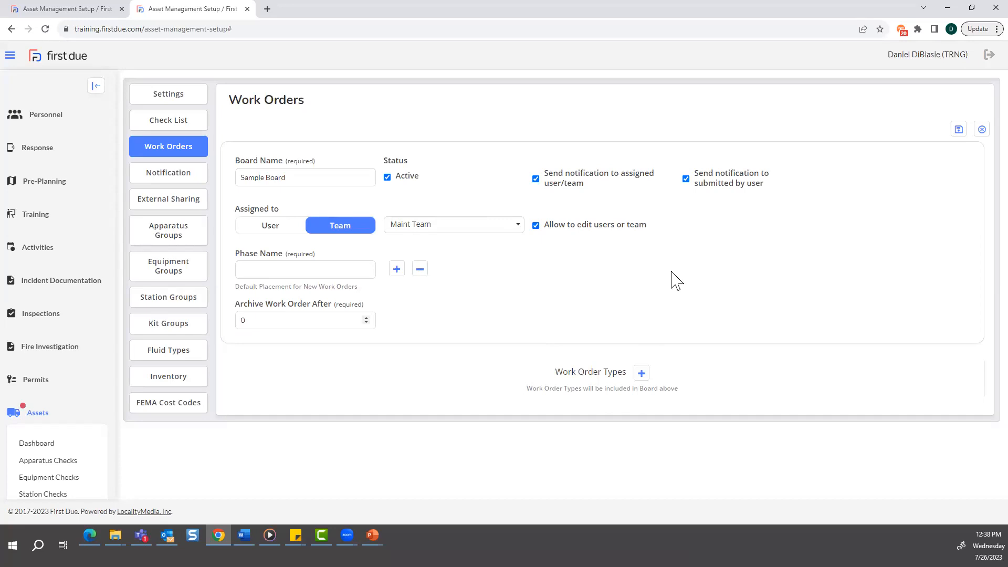
- Switch to the other browser tab and open the Work Order Boards to examine the Demo Board's phase columns
left_click(276, 269)
left_click(79, 9)
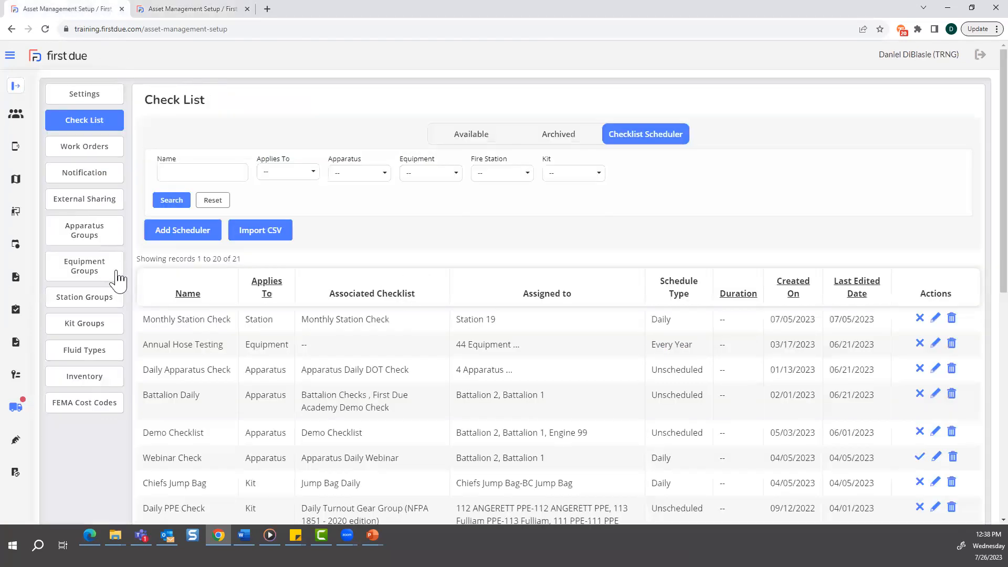
left_click(15, 85)
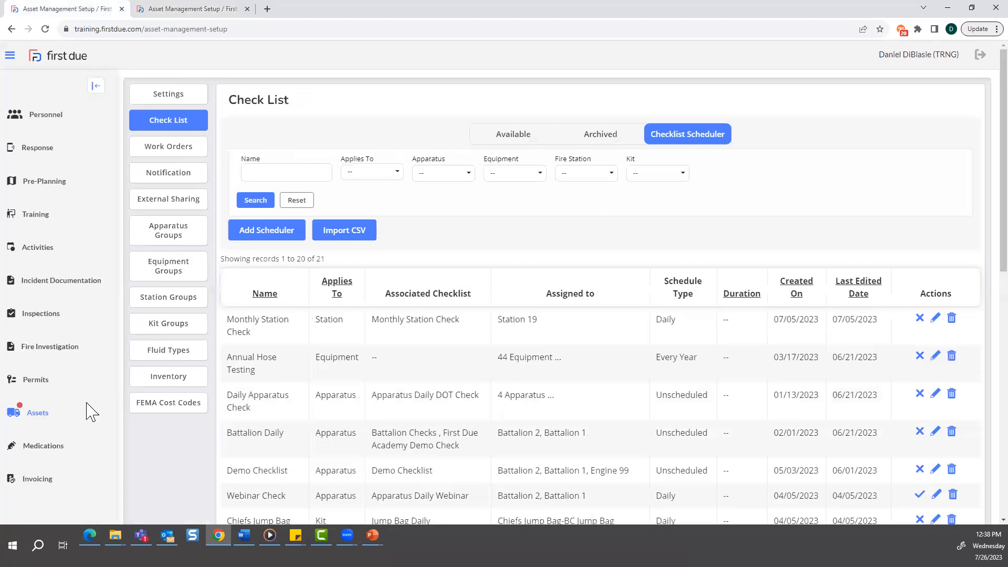
left_click(38, 412)
scroll(56, 367, "down", 5)
scroll(51, 236, "up", 3)
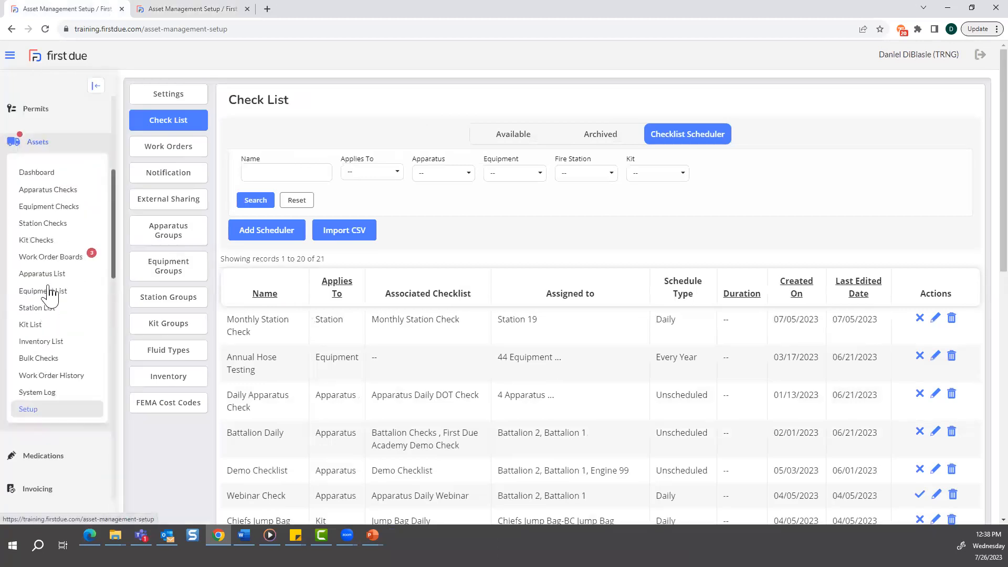
left_click(55, 265)
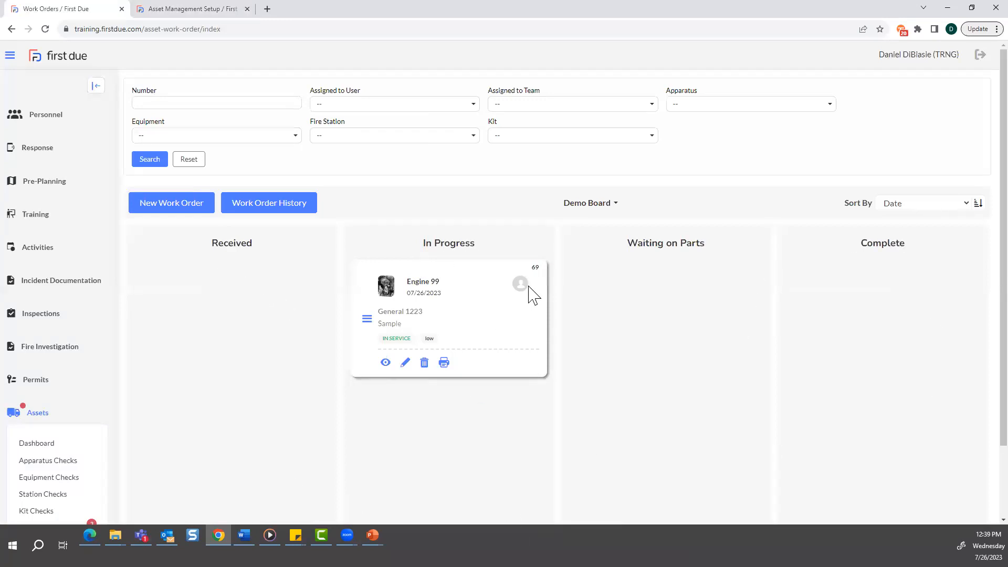
- Return to the Sample Board setup and define four phases: Submitted, Received, In Progress and Completed
left_click(180, 9)
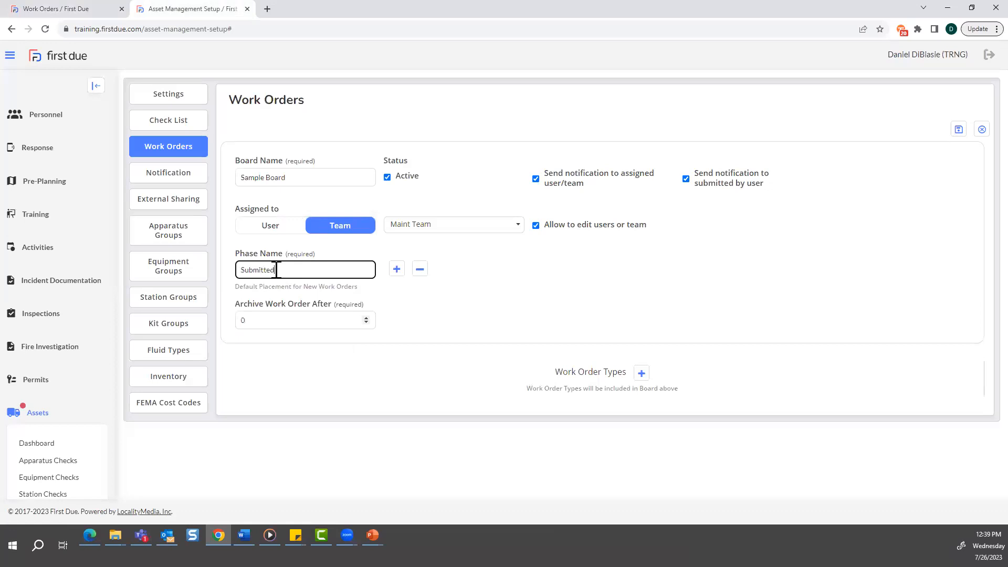
left_click(396, 269)
left_click(426, 269)
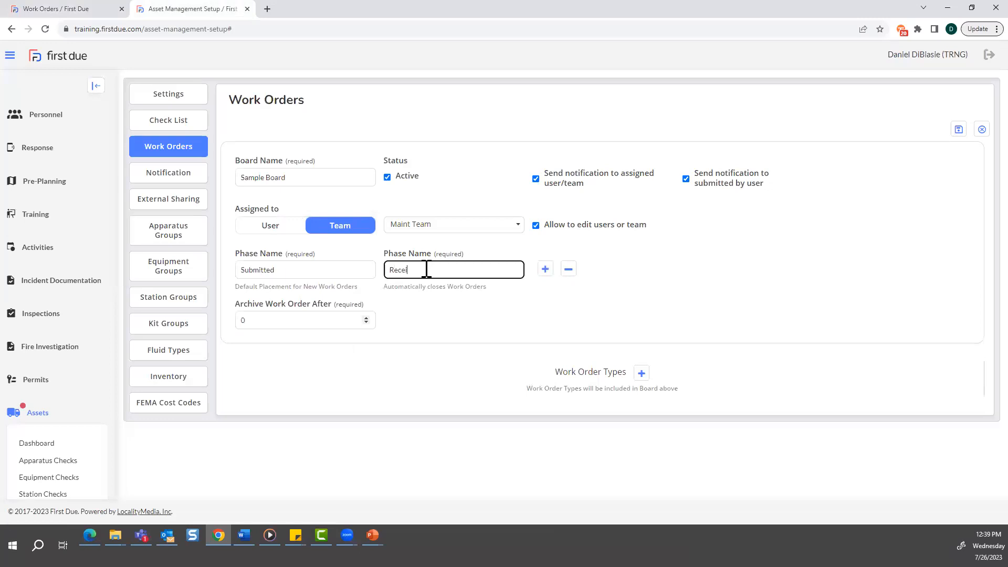
left_click(545, 269)
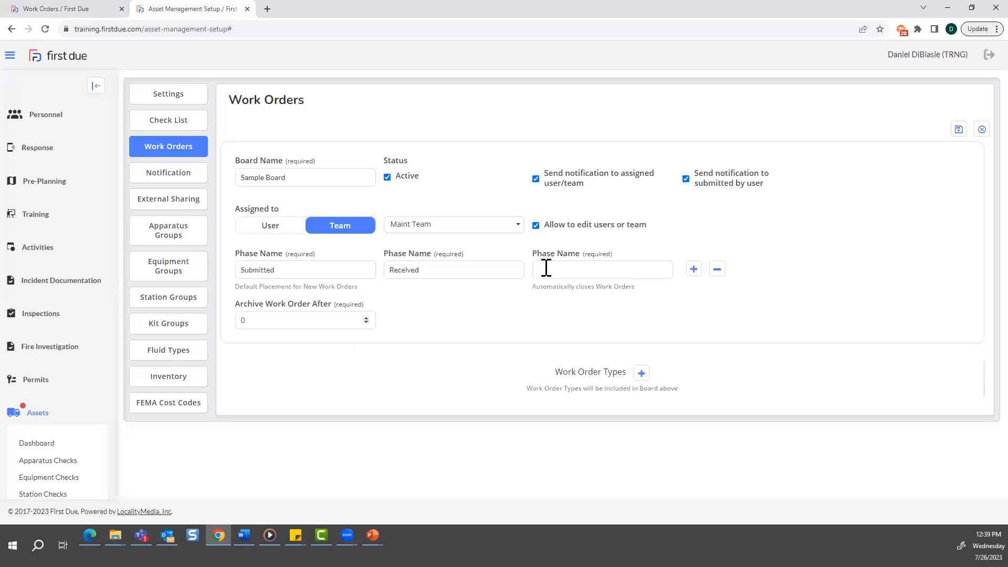
left_click(548, 272)
type("In Progress")
left_click(693, 269)
left_click(752, 272)
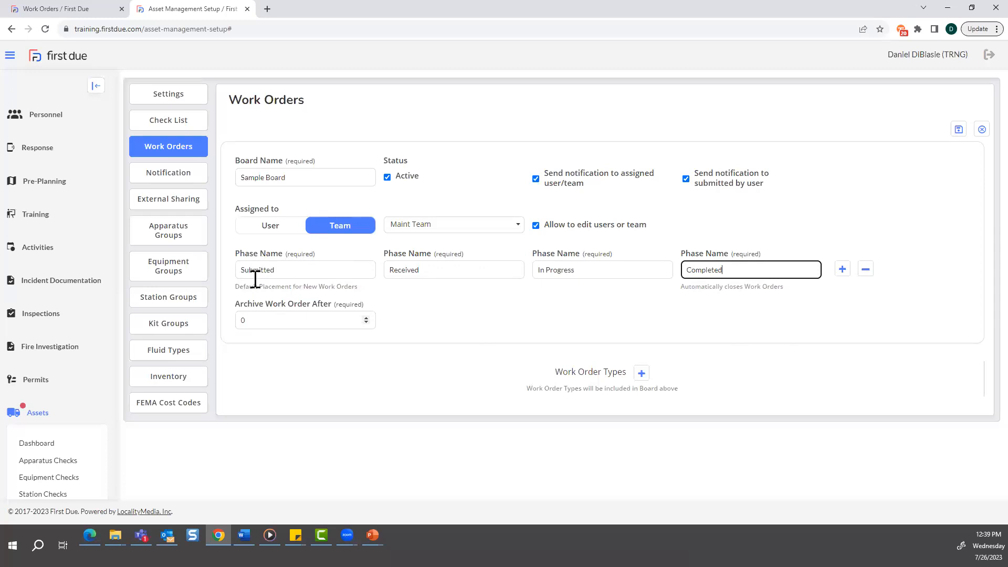
- Review the notes under the first and last phases, trying out an extra blank phase and removing it again
left_click_drag(236, 288, 353, 288)
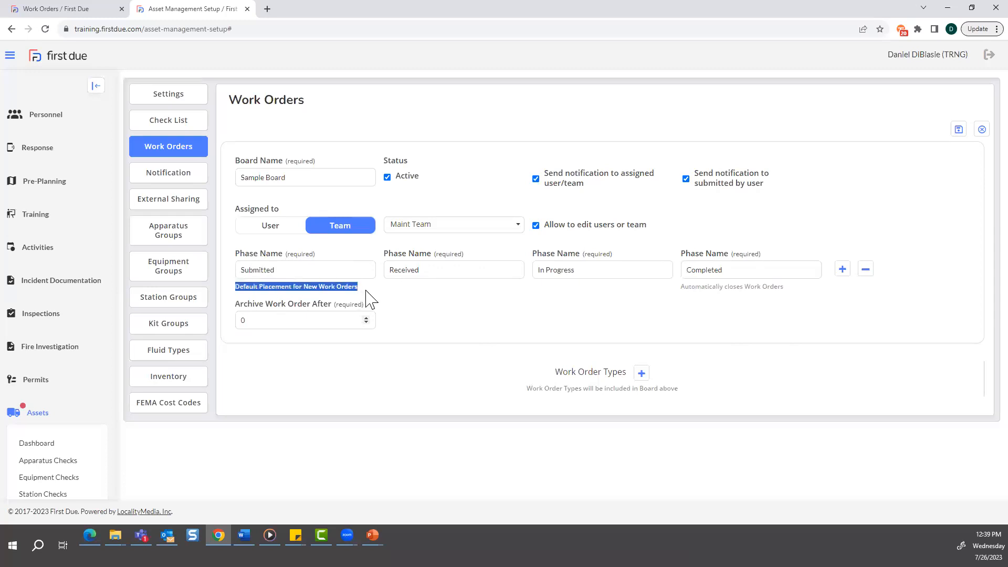
left_click_drag(288, 270, 220, 270)
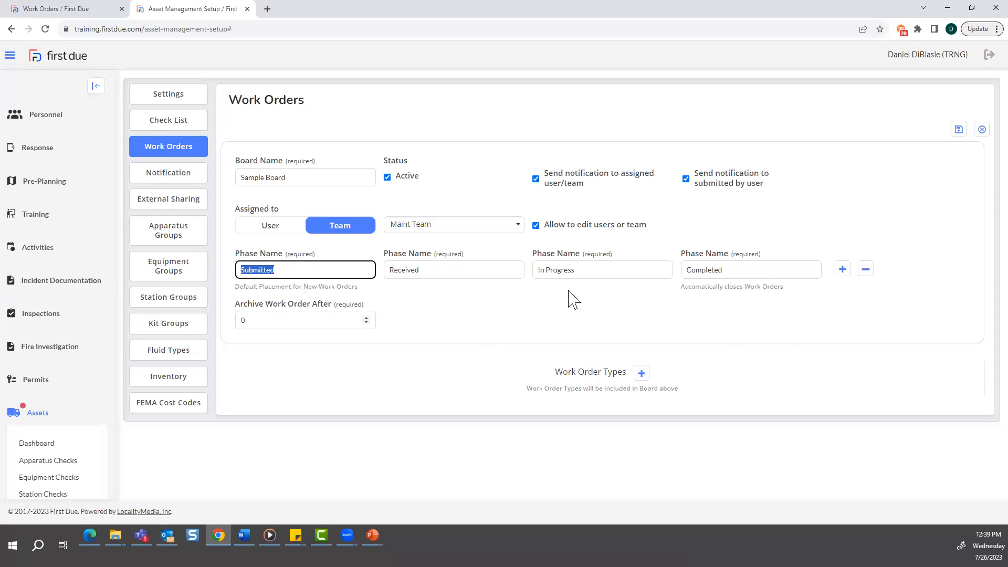
left_click(842, 270)
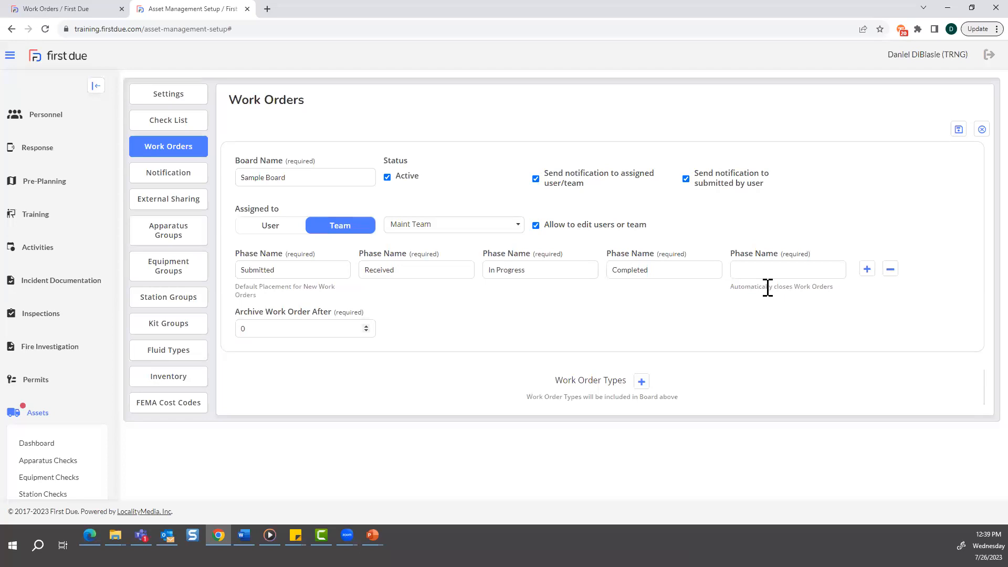
left_click_drag(734, 288, 833, 296)
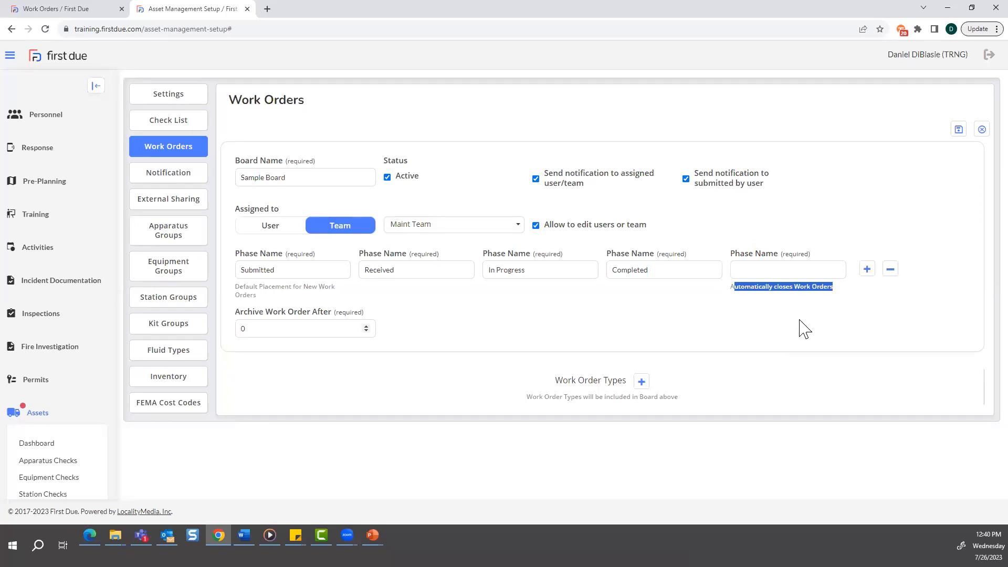
left_click(891, 272)
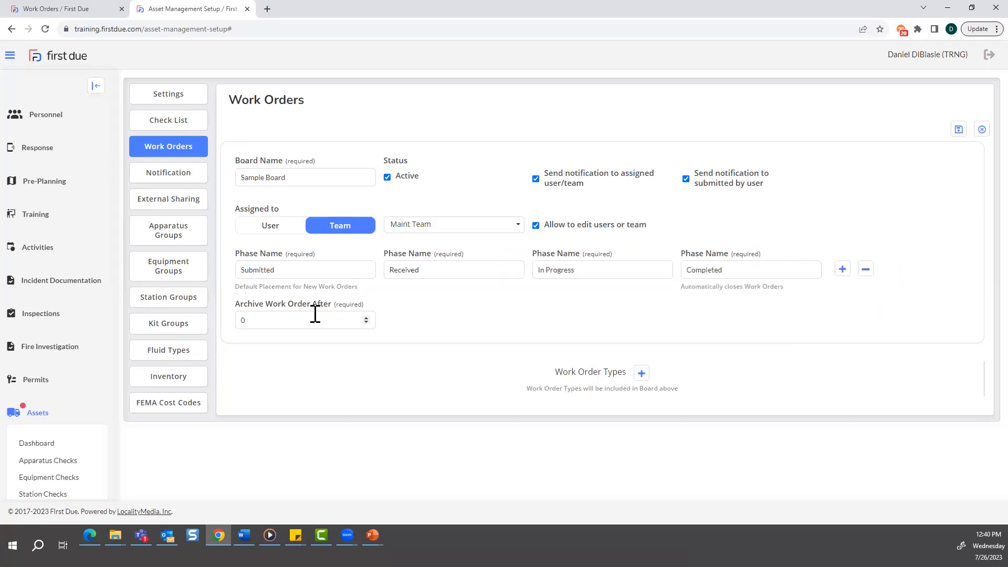
- Set Archive Work Order After to 3 and add a blank work order type to the board
double_click(366, 317)
left_click(366, 322)
left_click(642, 374)
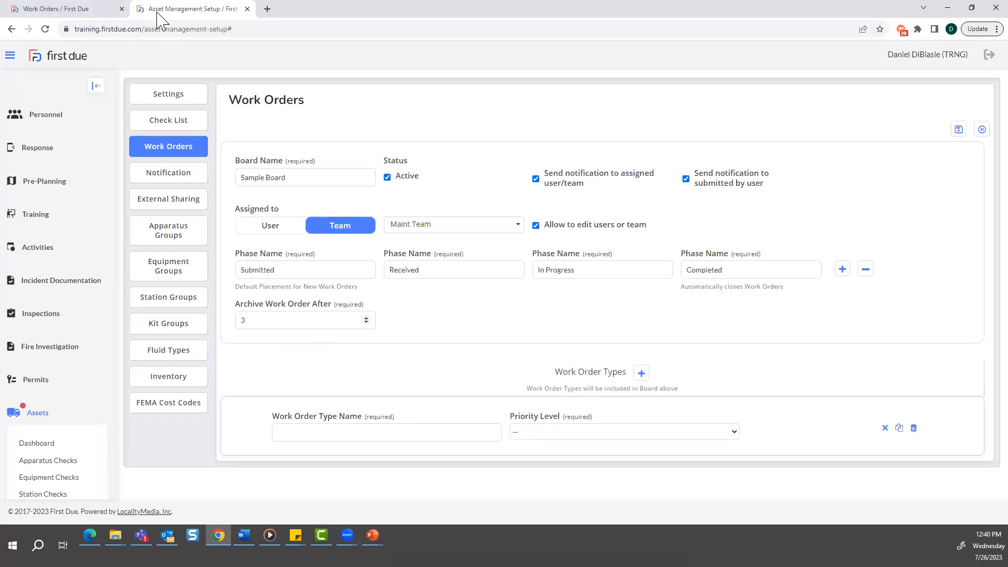
- Switch to the new work order form in the other browser tab, choose Apparatus as asset type and look through the selectable apparatus
left_click(81, 10)
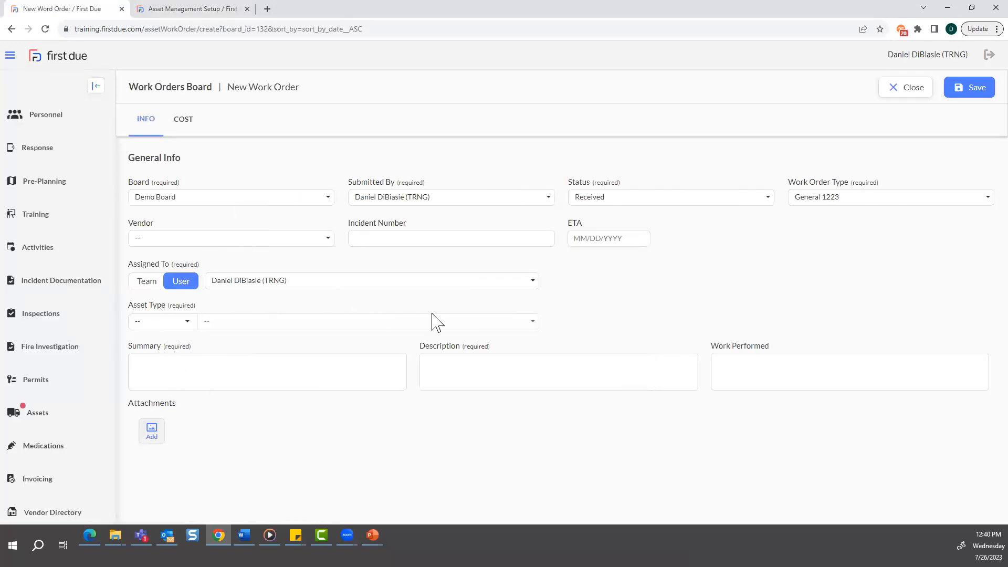
left_click(188, 322)
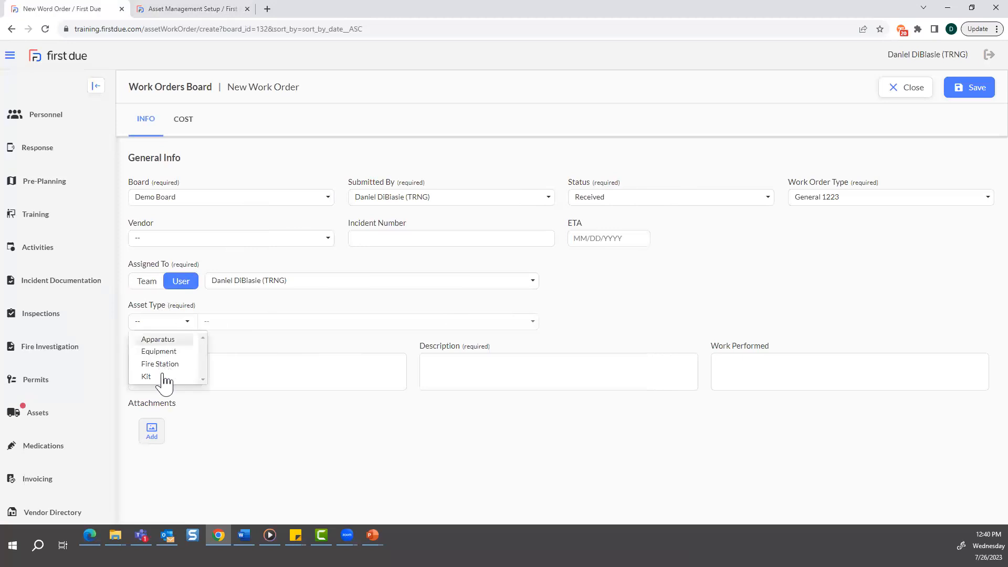
left_click(165, 338)
left_click(286, 322)
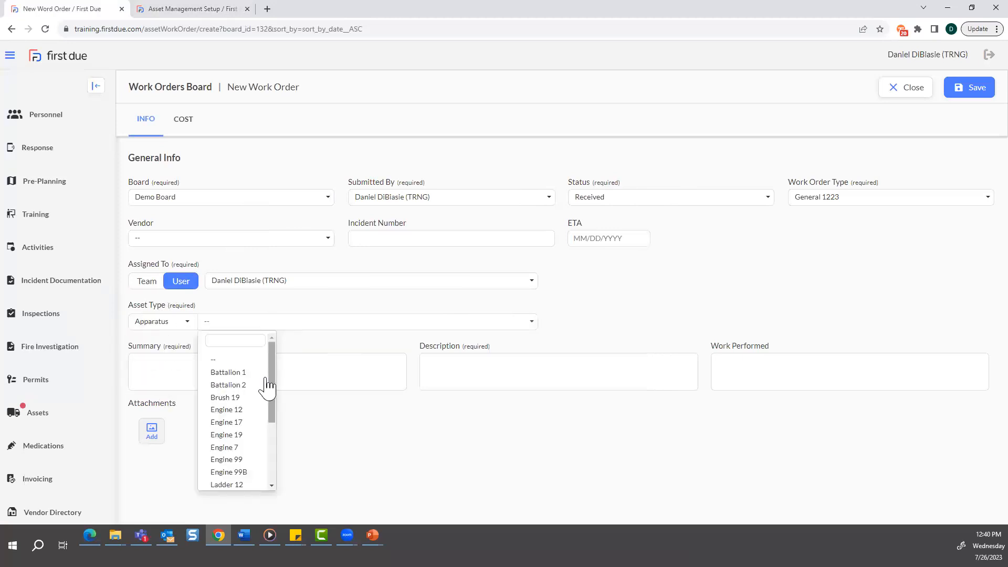
left_click(237, 361)
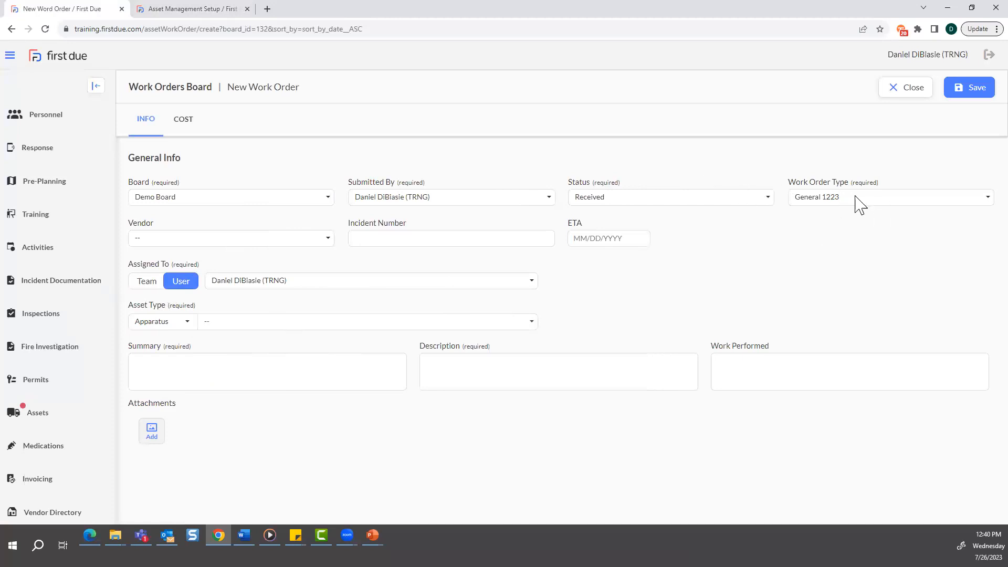
- Look through the work order types offered for the Demo Board, and close the new work order with the option to save changes
left_click(896, 198)
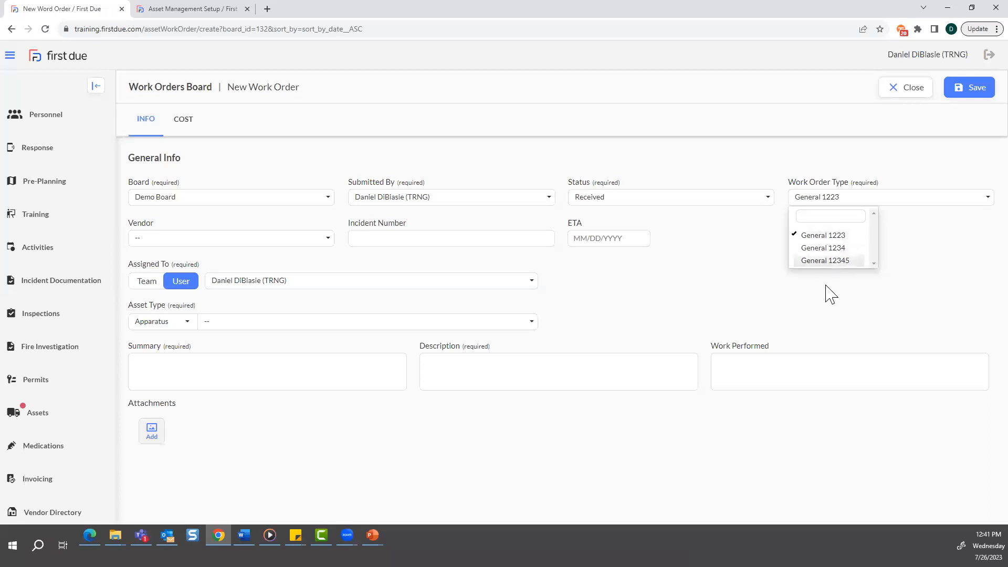
left_click(782, 315)
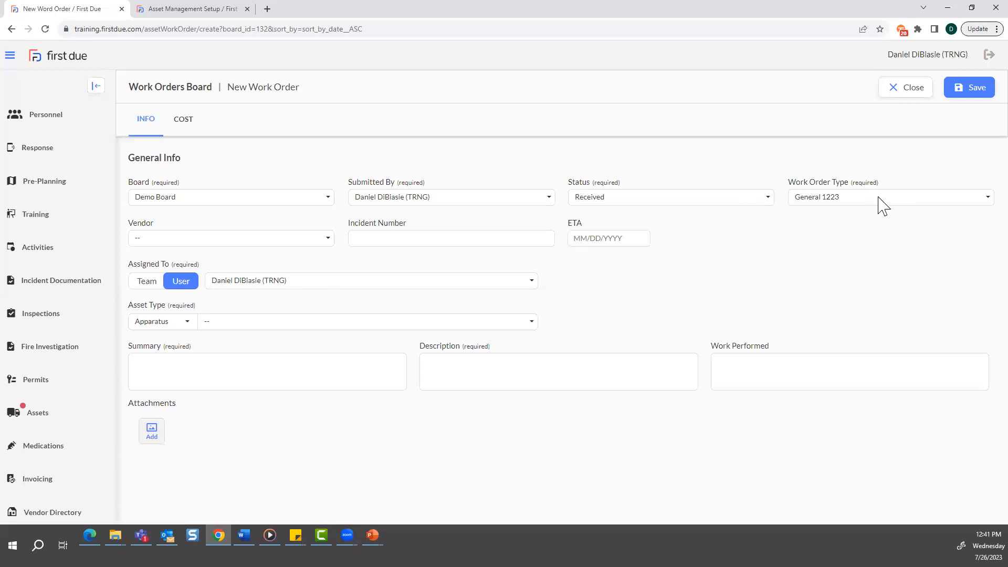
left_click(904, 89)
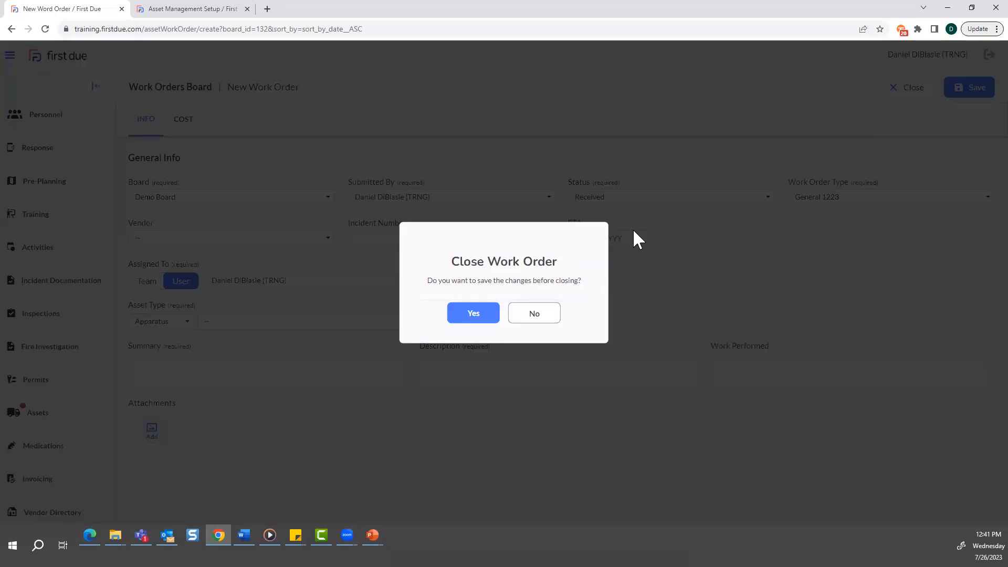
left_click(462, 314)
- Return to the Sample Board setup and define the blank work order type as Electrical with Low priority
left_click(210, 9)
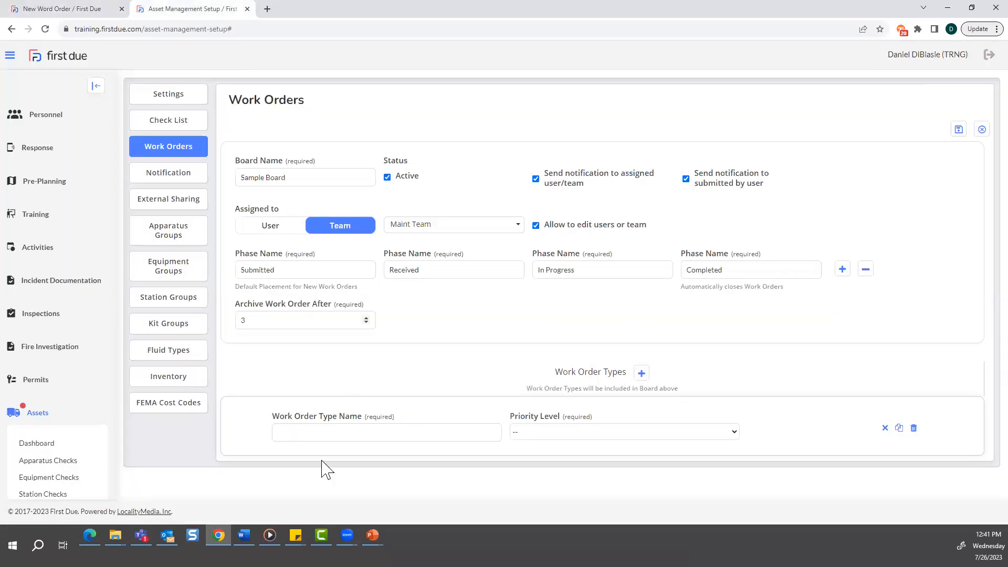
left_click(371, 434)
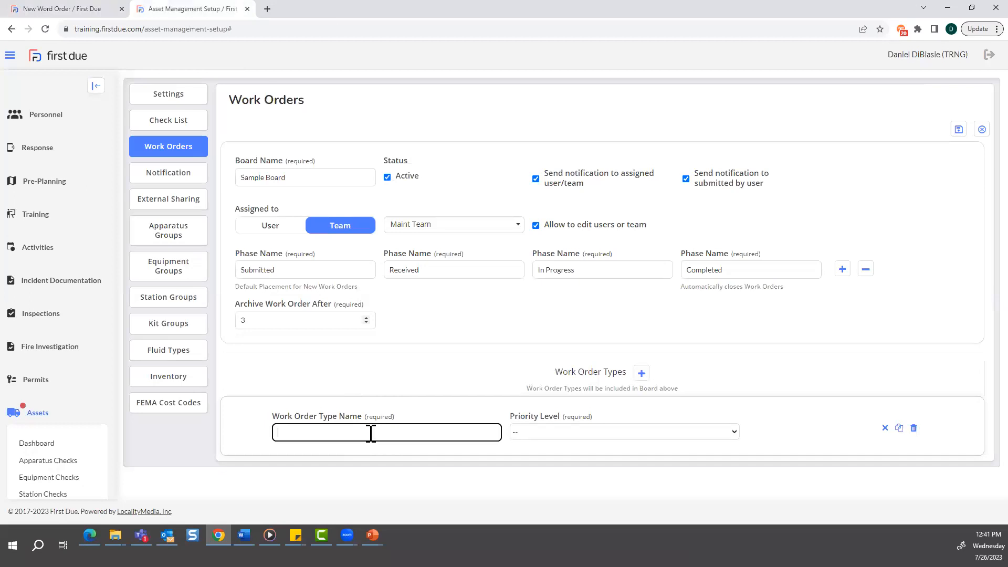
key("Tab")
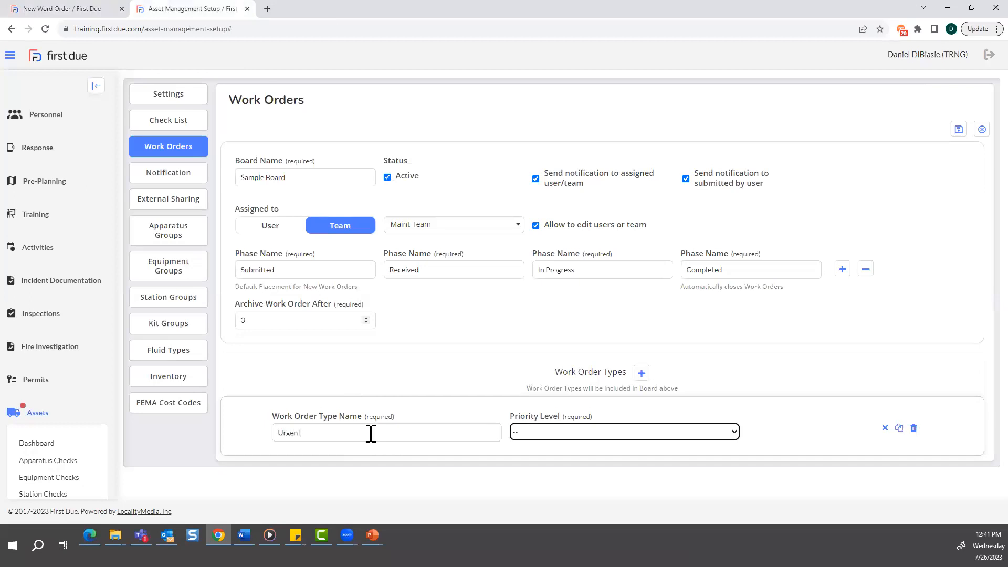
key("shift+Tab")
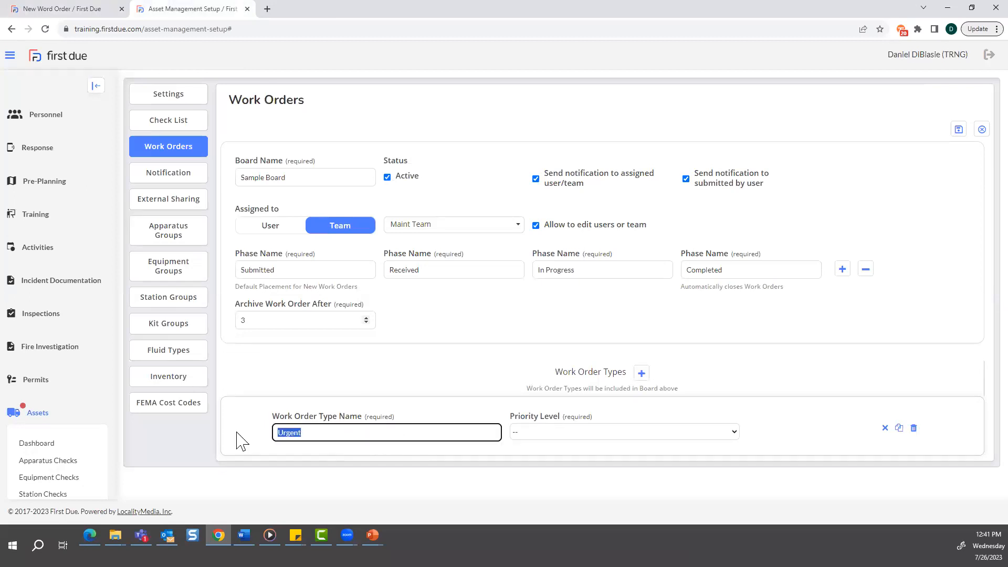
type("Electrical")
key("Tab")
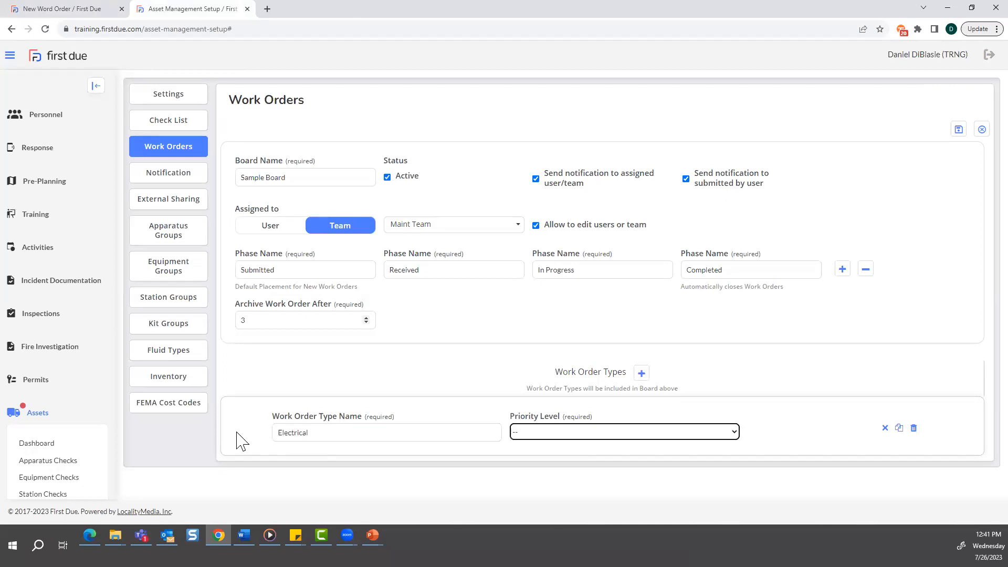
left_click(578, 432)
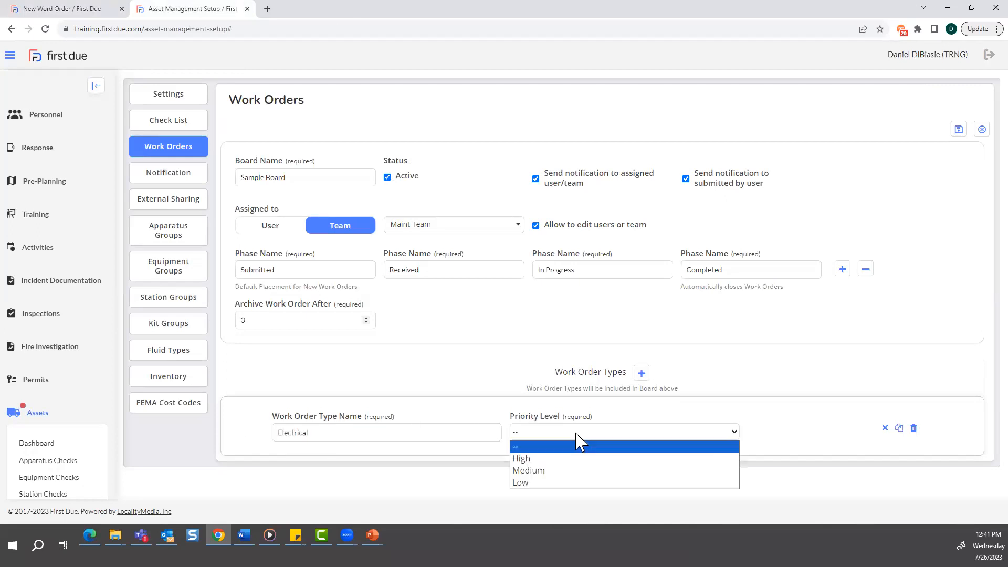
left_click(529, 483)
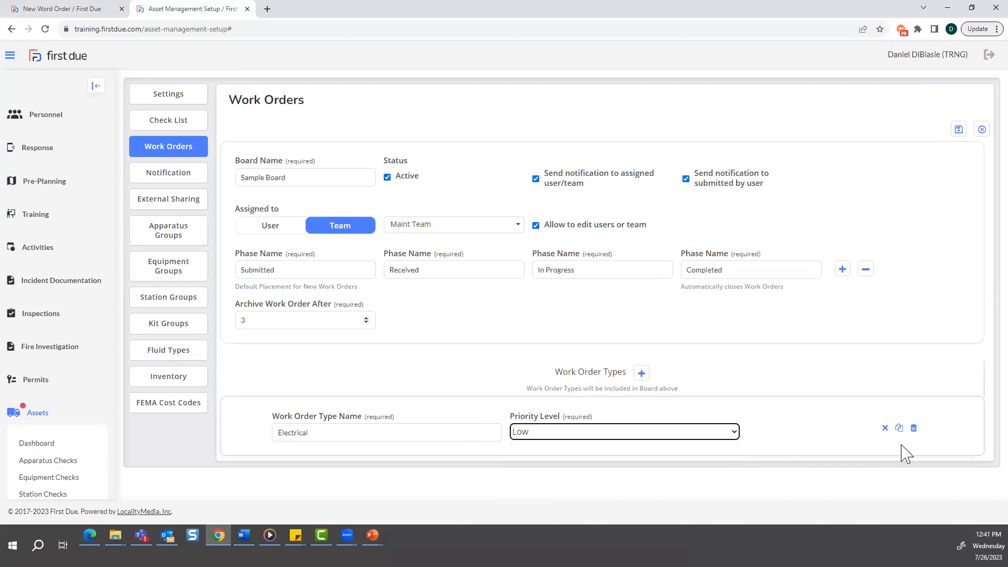
- Duplicate the Electrical work order type and set the copy's priority level to Medium
left_click(899, 428)
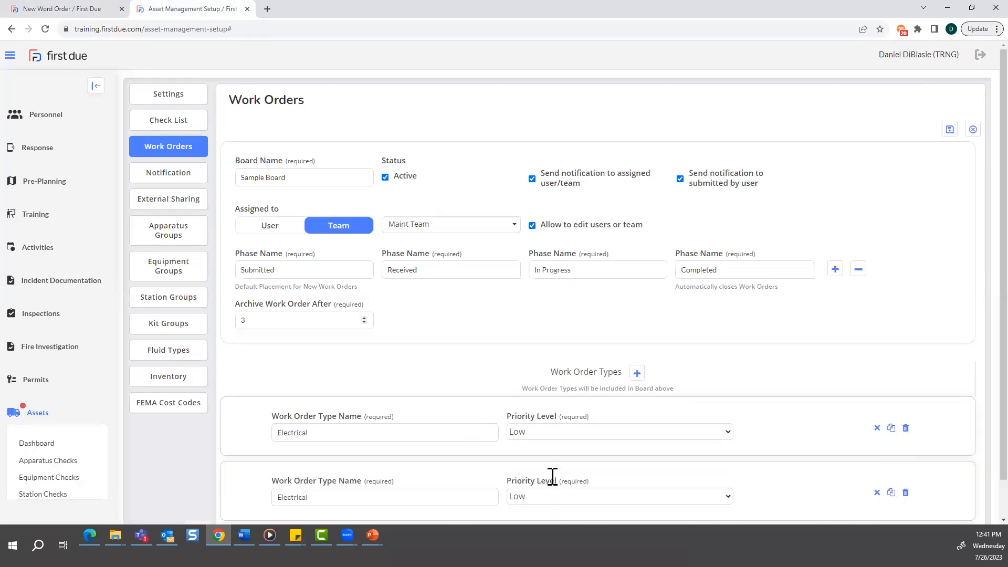
left_click(531, 498)
left_click(544, 466)
scroll(698, 504, "down", 2)
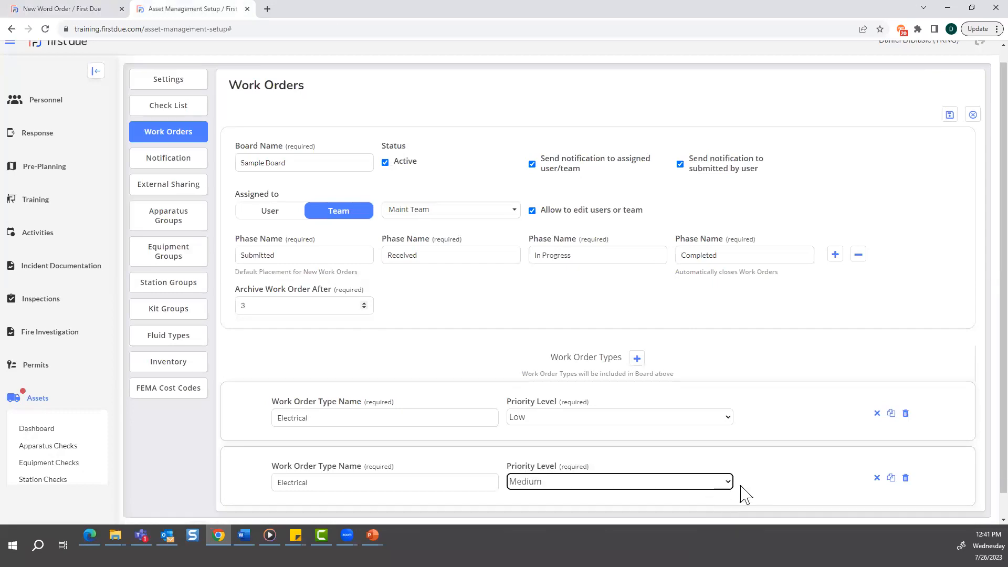
- Duplicate the Medium-priority Electrical type, set the new copy's priority level to High, and try to save the board
left_click(891, 453)
scroll(369, 513, "down", 2)
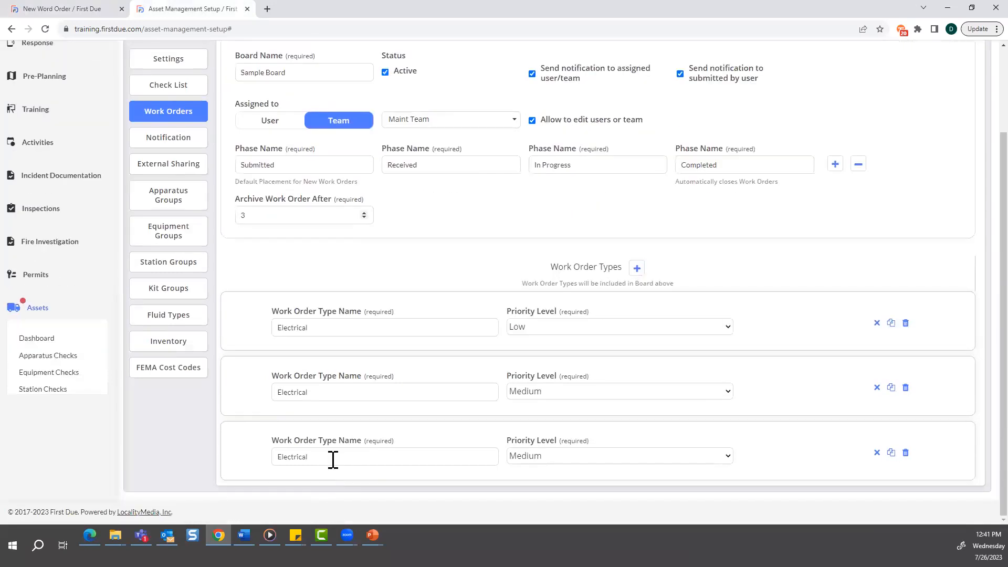
left_click(570, 459)
left_click(567, 479)
scroll(911, 383, "up", 2)
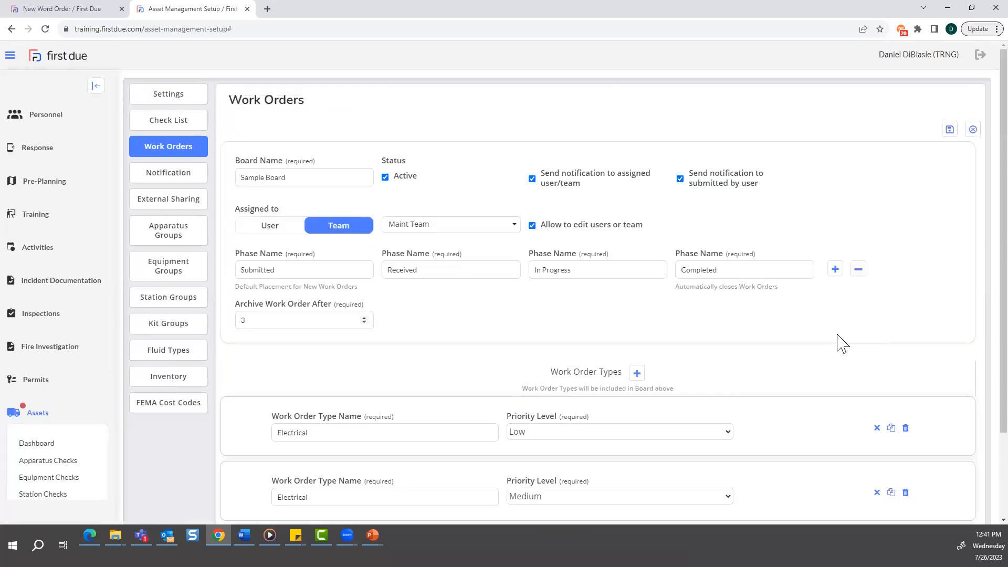
left_click(950, 131)
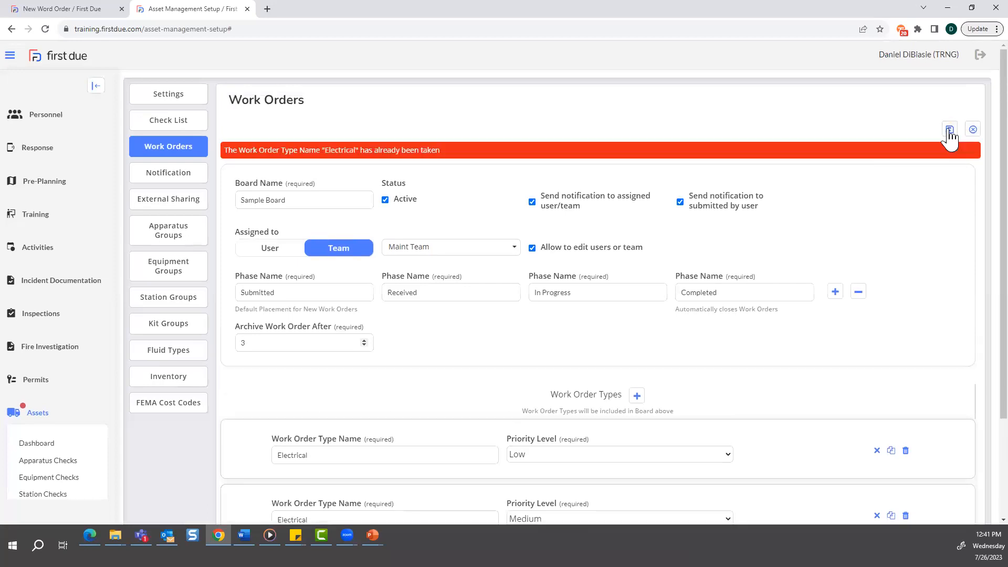
- Rename all three work order types to Electrical 123 and try to save the board again
scroll(450, 361, "down", 3)
left_click(330, 333)
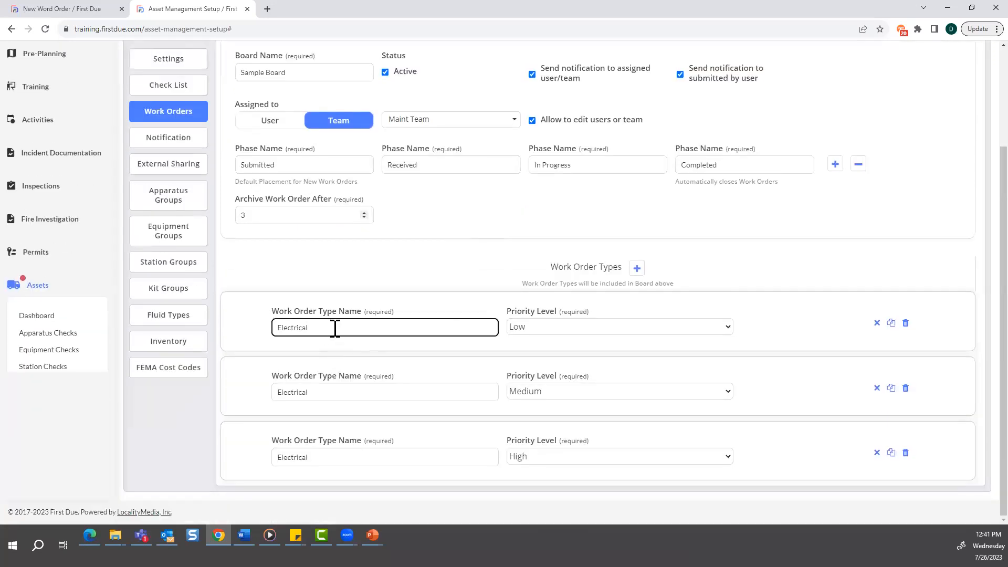
type("123")
left_click(326, 389)
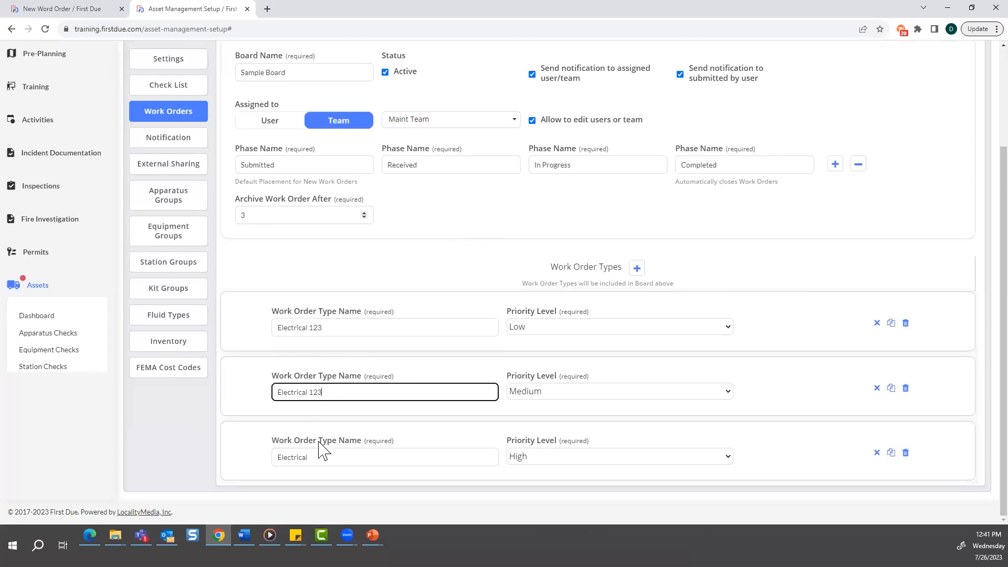
left_click(339, 456)
type("123")
scroll(898, 207, "up", 3)
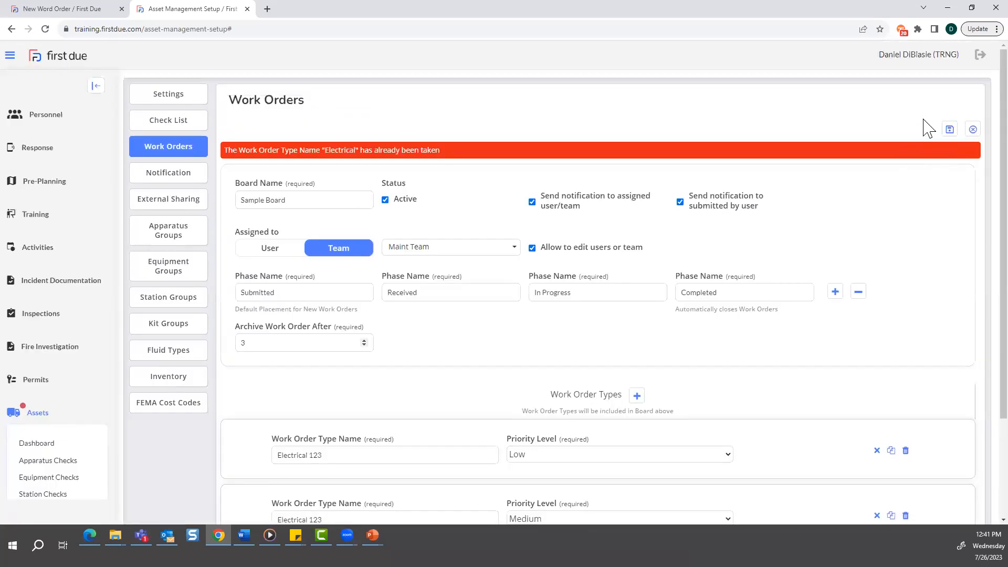
left_click(949, 131)
- Rename the Medium-priority type to Electrical 1234 and the High-priority type to Electrical 12345, and save the board
scroll(399, 393, "down", 3)
left_click(343, 391)
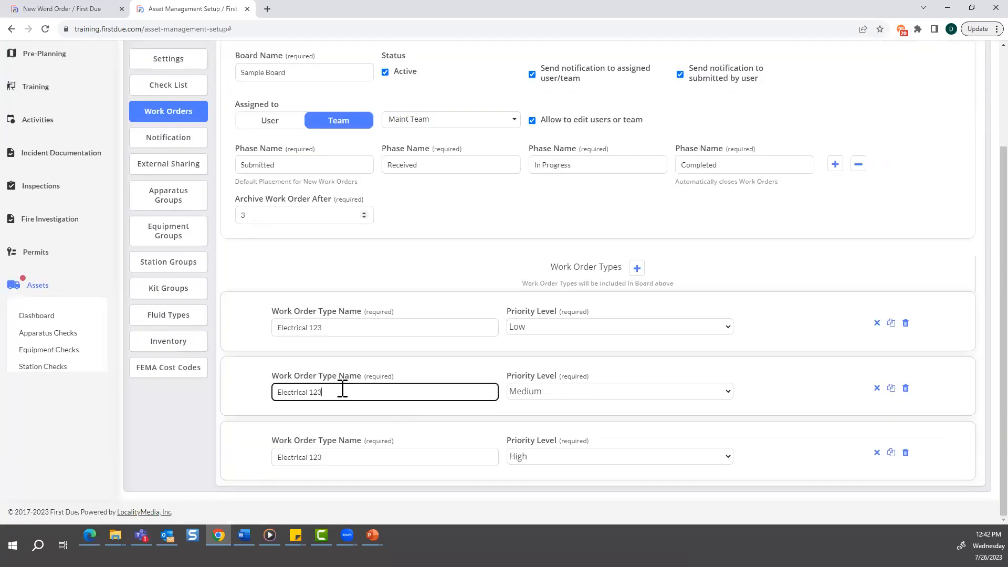
type("4")
left_click(347, 456)
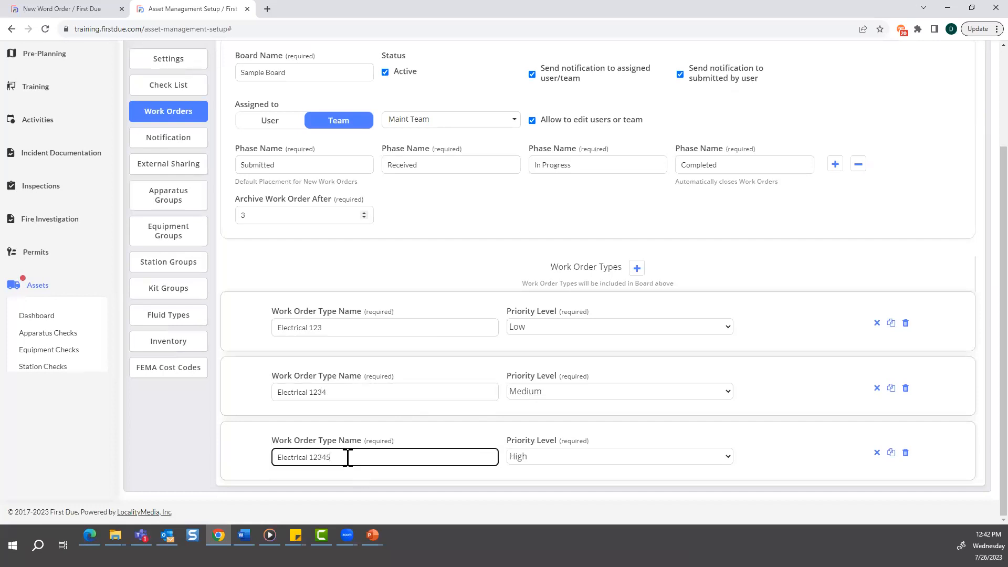
scroll(939, 153, "up", 5)
left_click(948, 130)
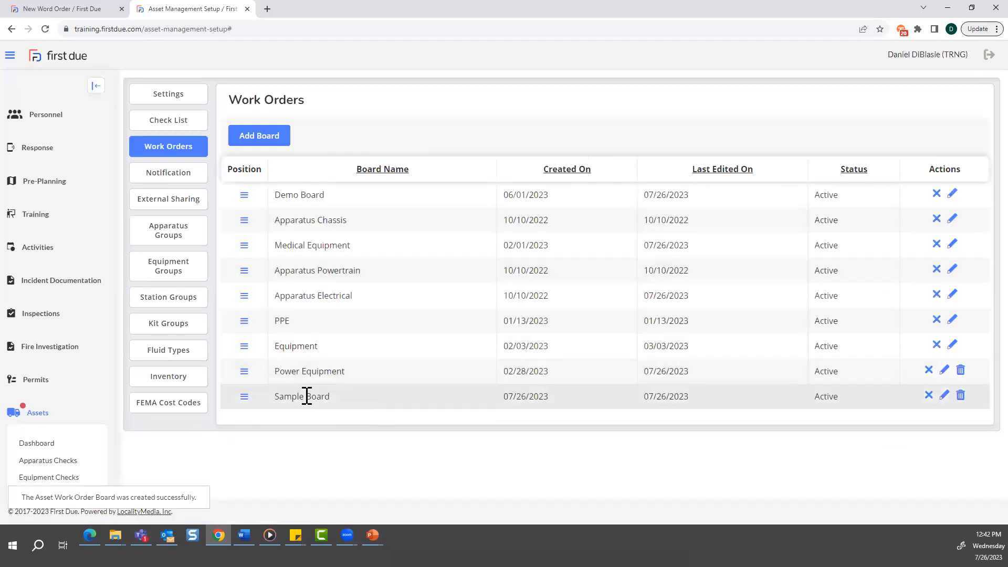
- Open the Work Order Boards and display the Sample Board to check its phase columns
scroll(58, 428, "down", 4)
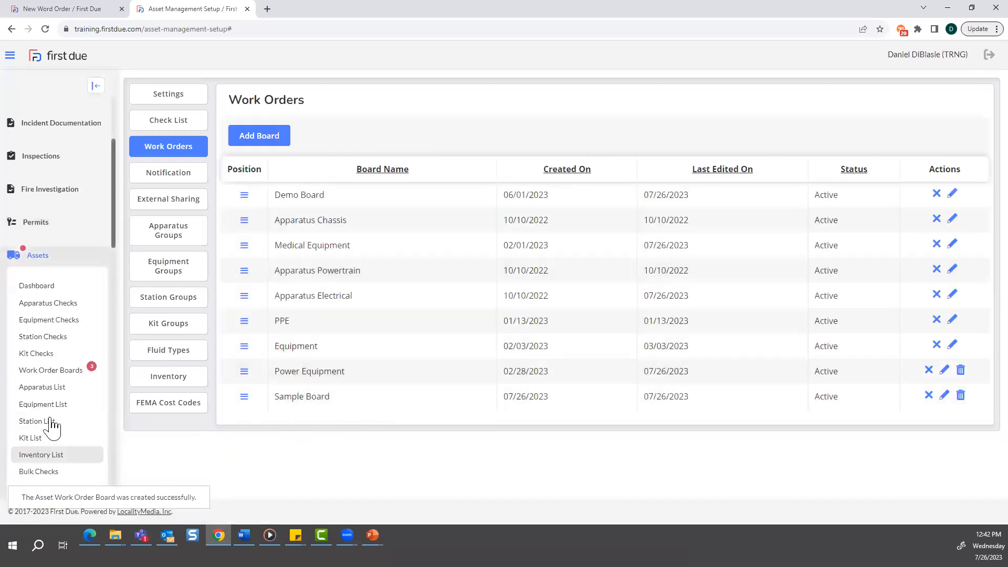
left_click(52, 318)
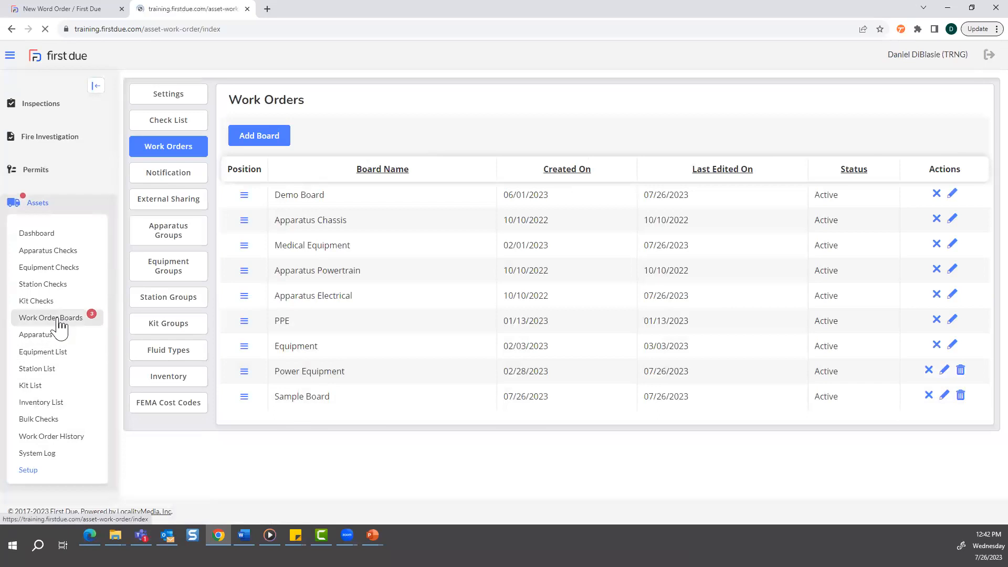
left_click(598, 205)
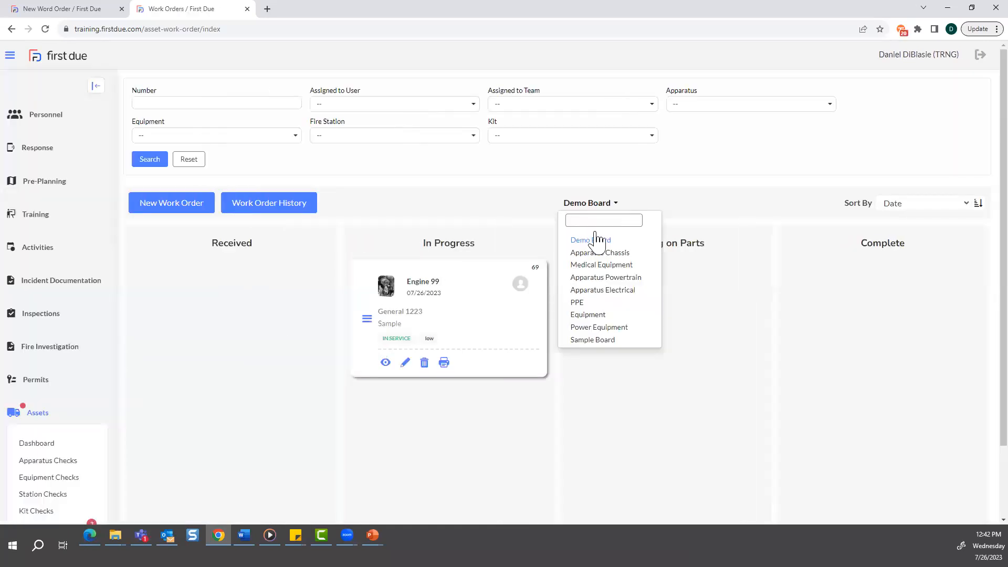
left_click(592, 339)
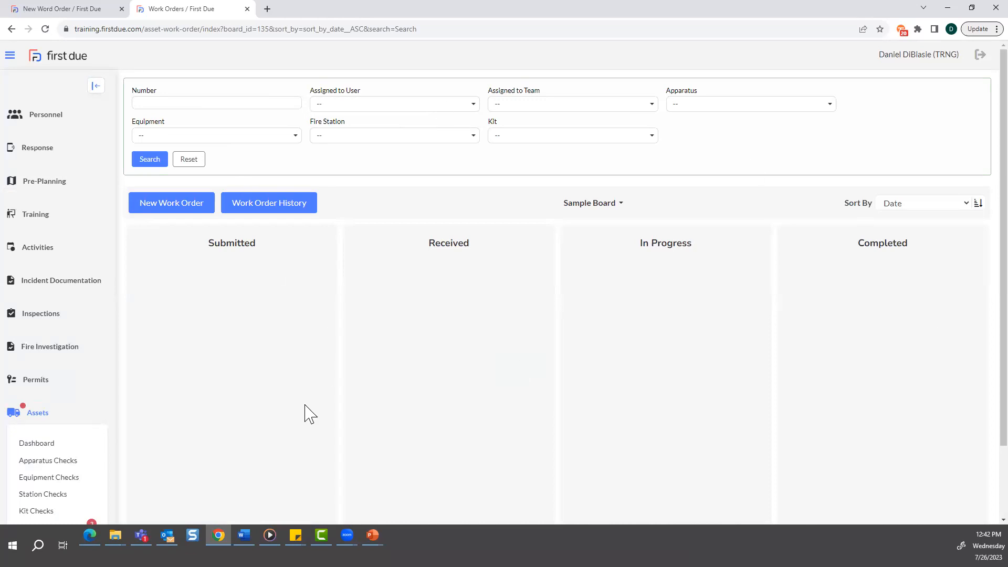
- Open the Work Order History, look through the records of all boards and filter them by Sample Board
scroll(242, 425, "down", 2)
scroll(42, 449, "down", 1)
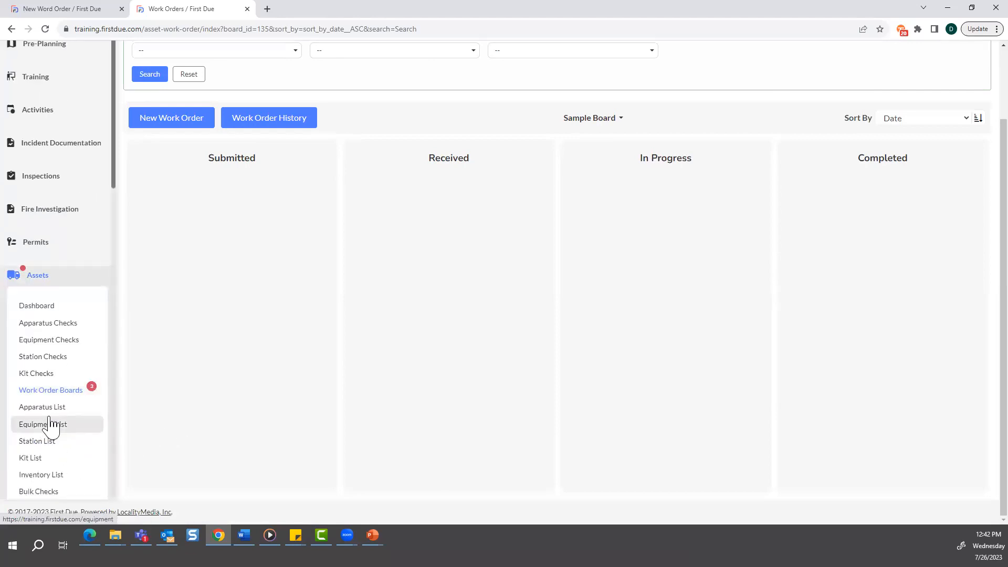
scroll(50, 423, "down", 1)
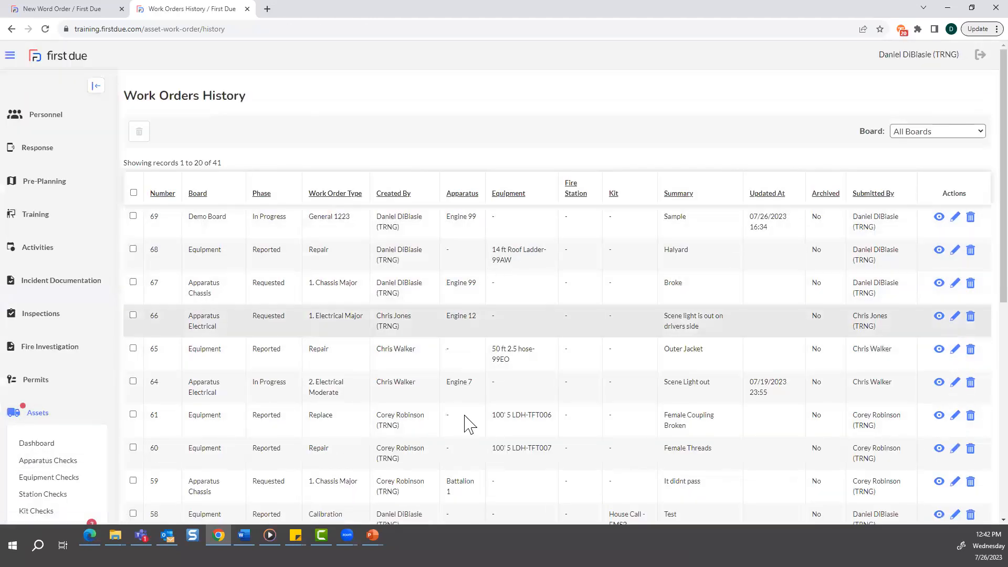
scroll(494, 423, "down", 8)
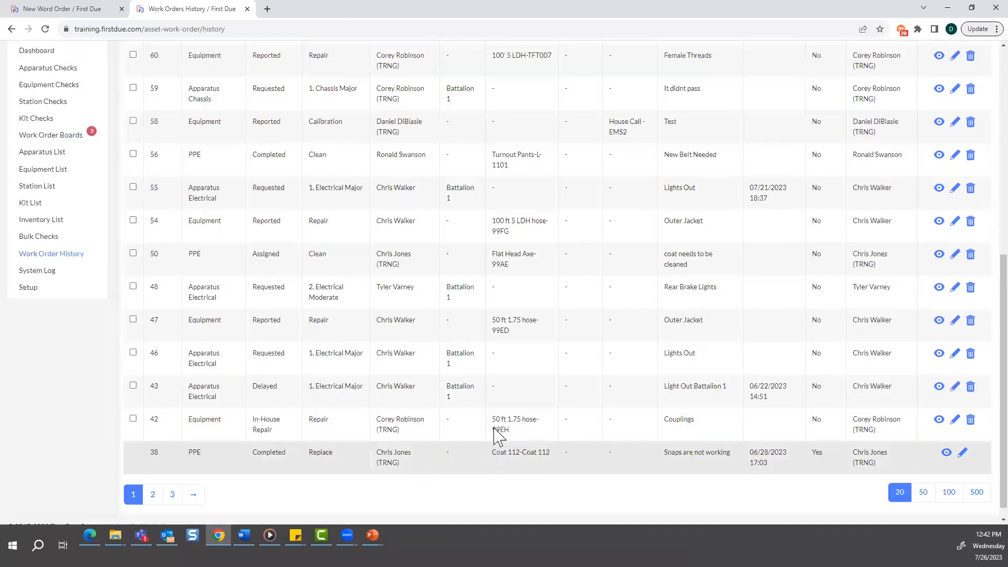
scroll(496, 428, "up", 7)
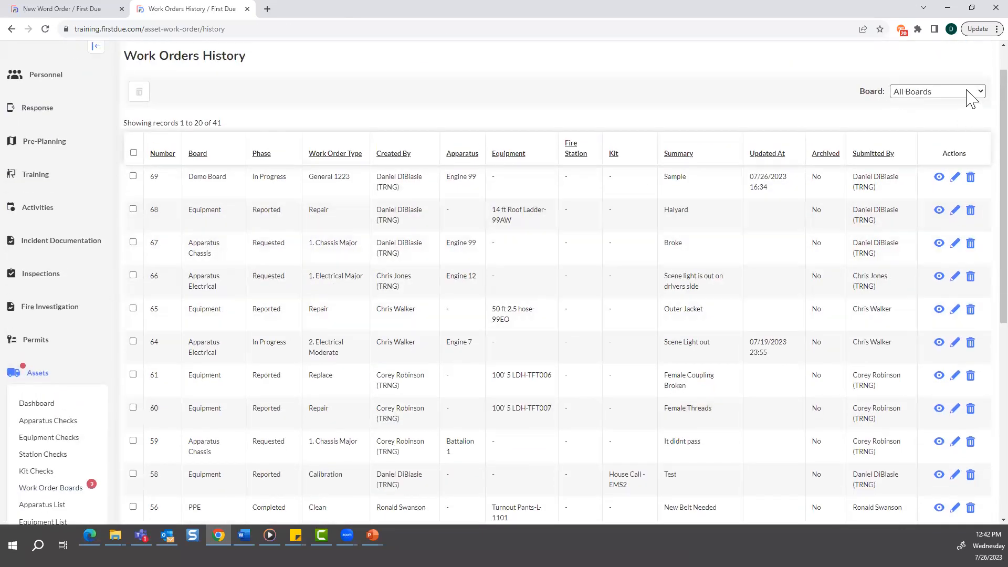
left_click(958, 95)
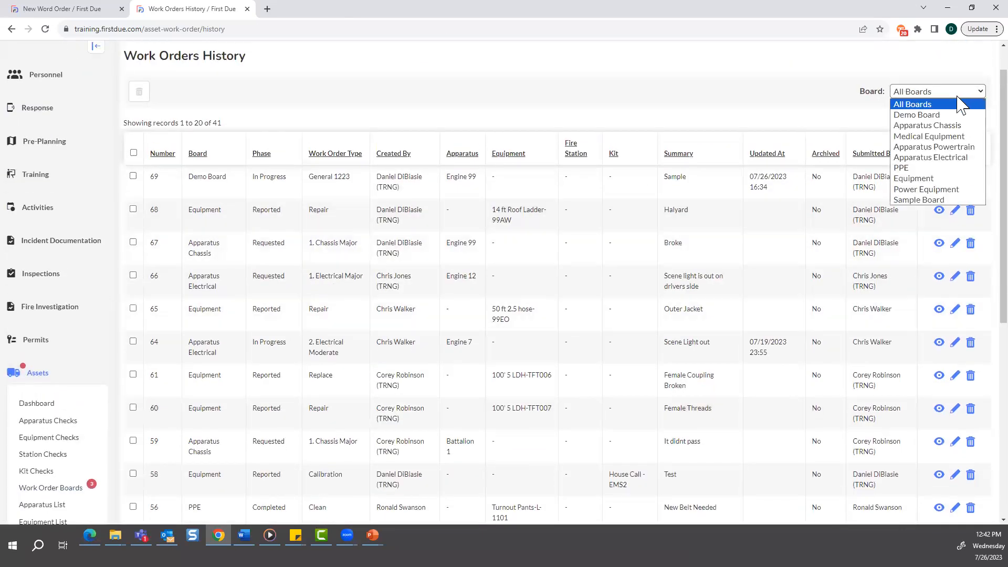
left_click(923, 202)
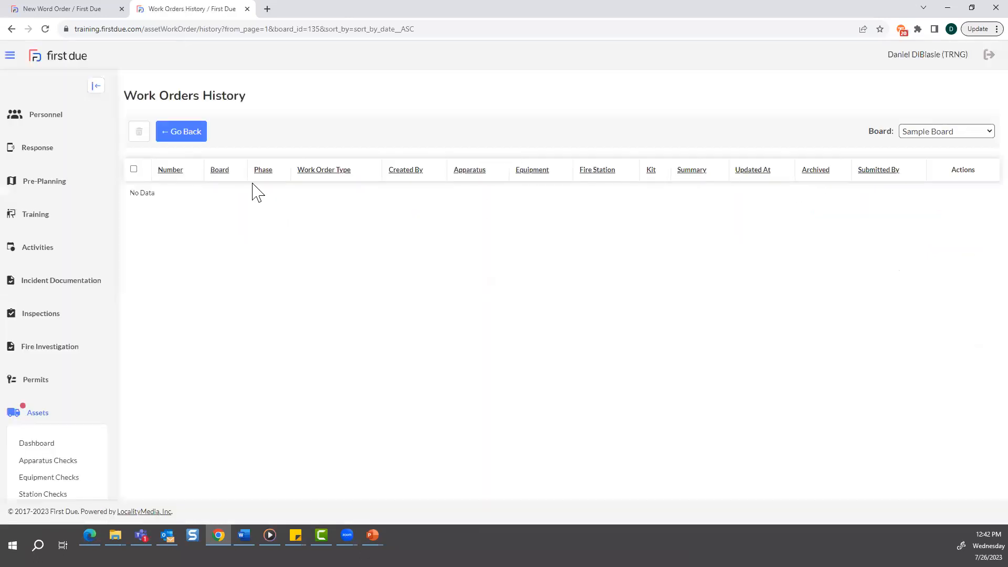
- Filter the work order history by the Equipment board and view the details of the Leaf Blower work order
left_click(971, 139)
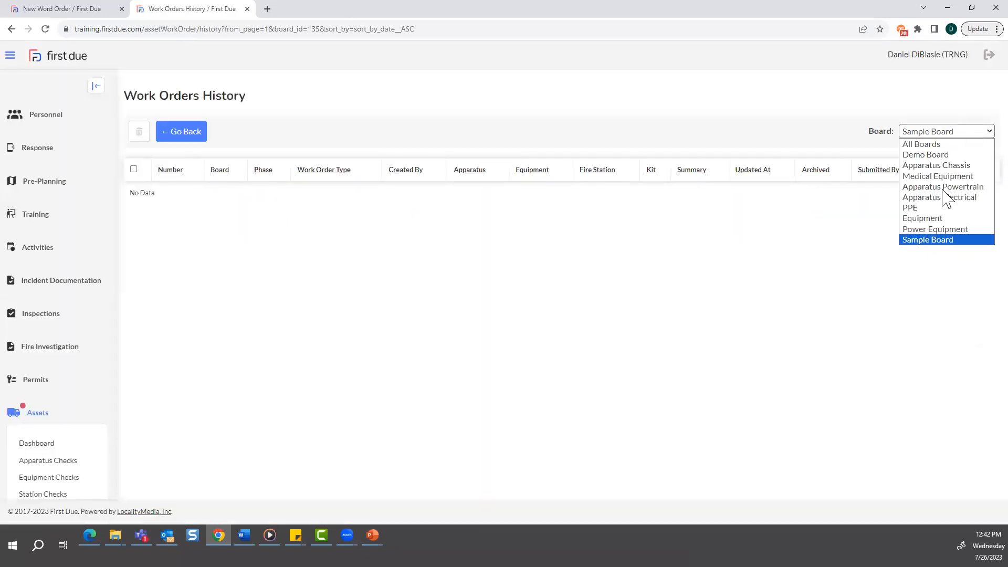
left_click(940, 216)
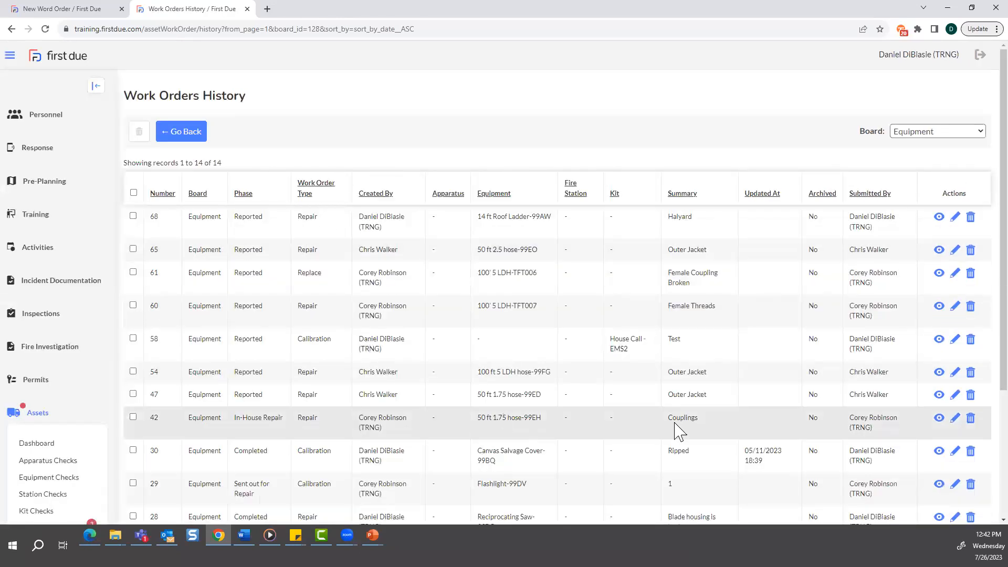
scroll(682, 431, "down", 3)
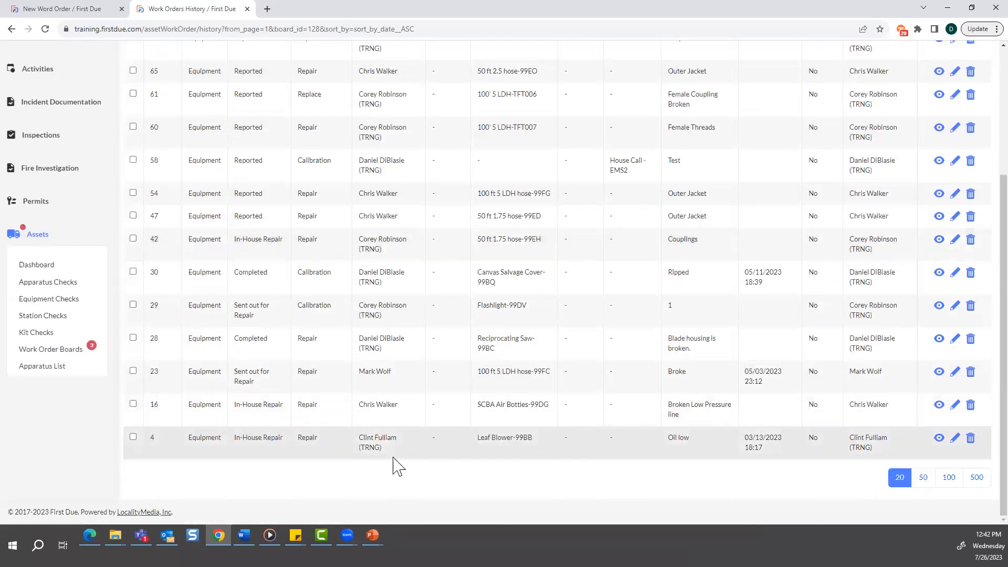
left_click(939, 439)
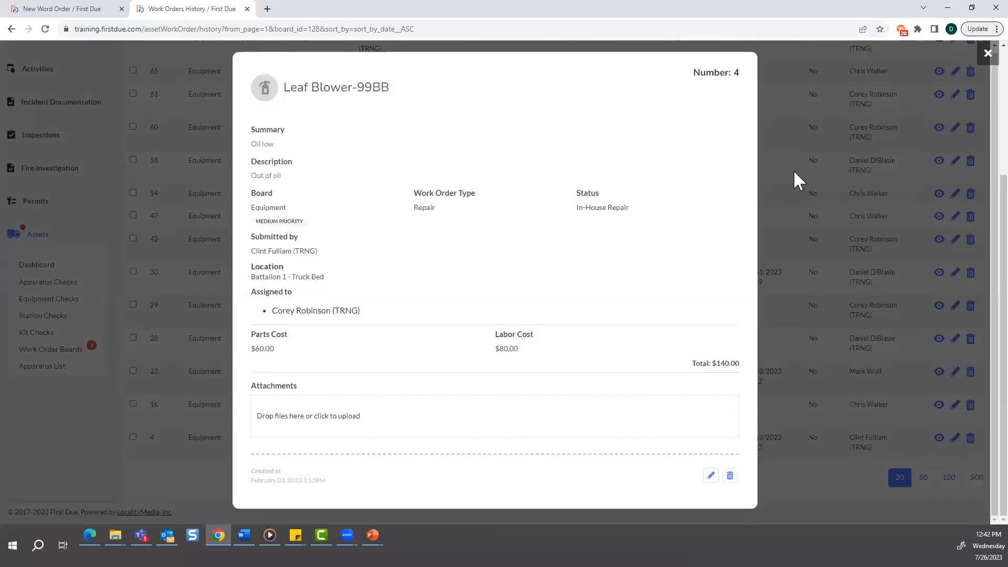
left_click(987, 53)
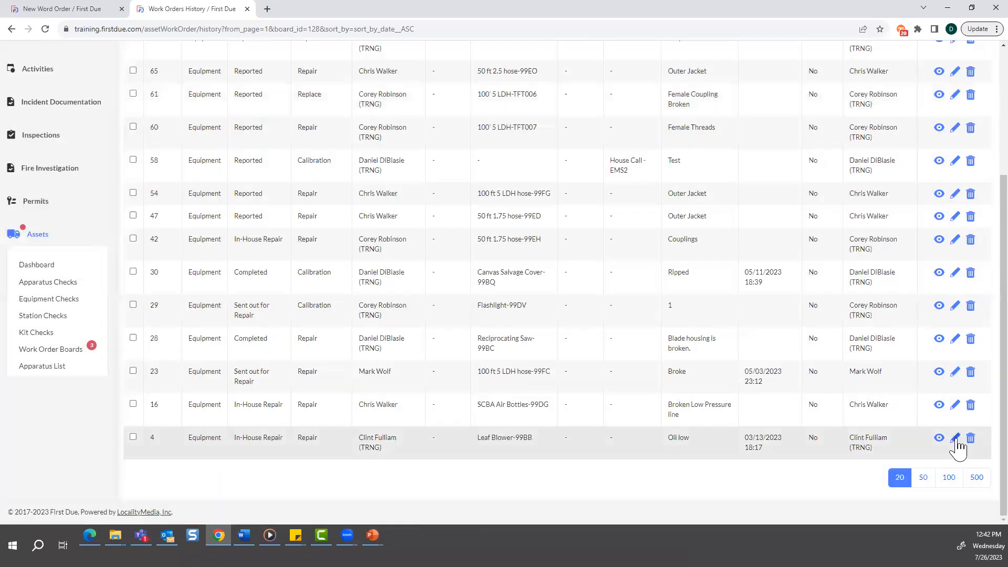
- Open the Leaf Blower work order for editing, review its general info, and close it without saving changes
left_click(954, 441)
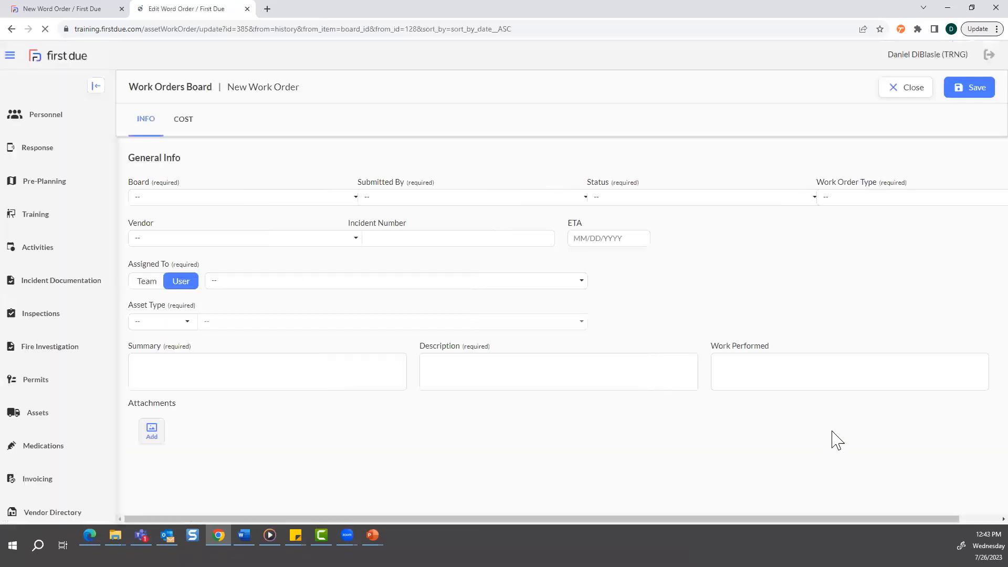
scroll(402, 306, "down", 1)
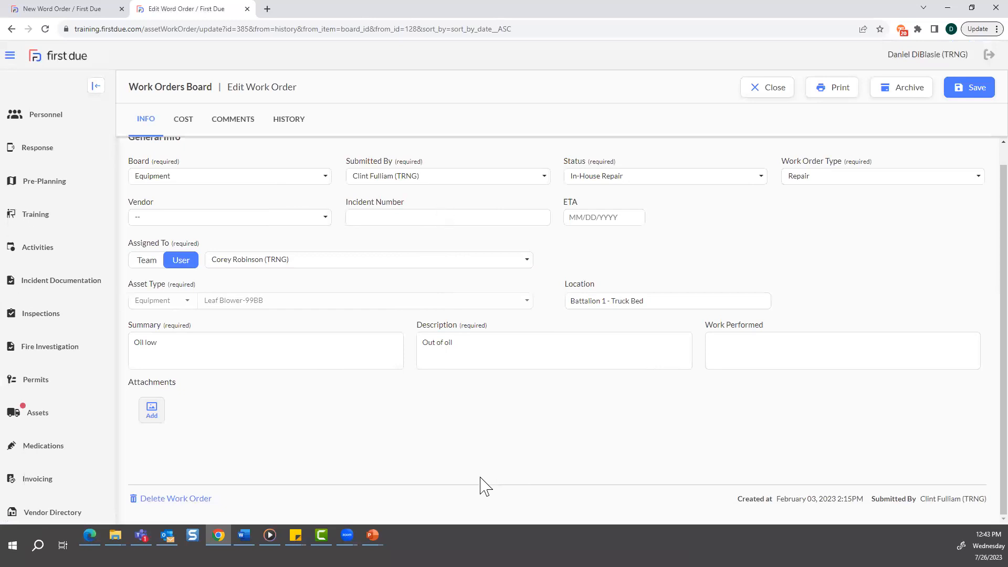
left_click(766, 91)
left_click(475, 313)
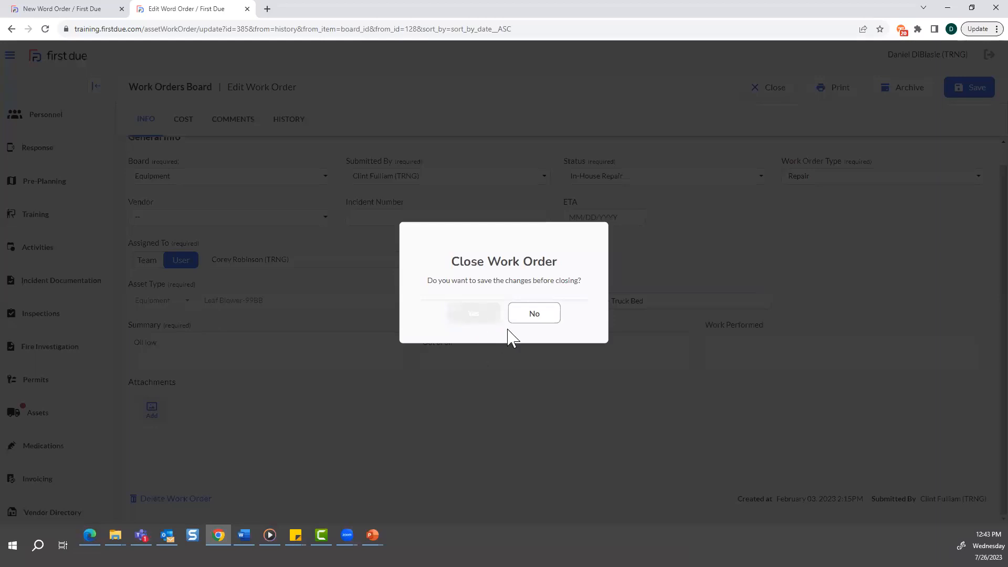
left_click(543, 320)
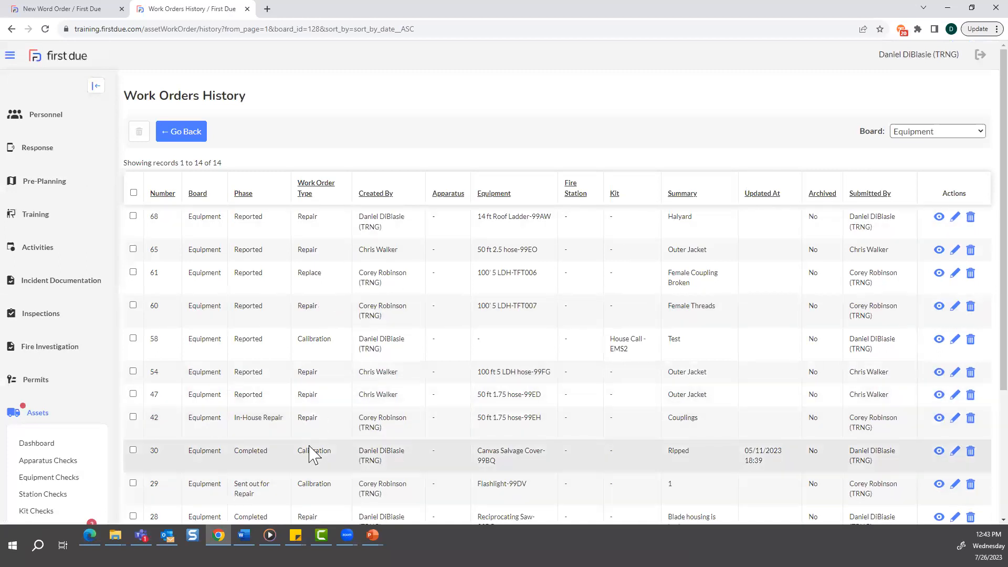
- Go to the Apparatus Checks and expand the compartments of Engine 99 in the Engines group
scroll(55, 456, "down", 2)
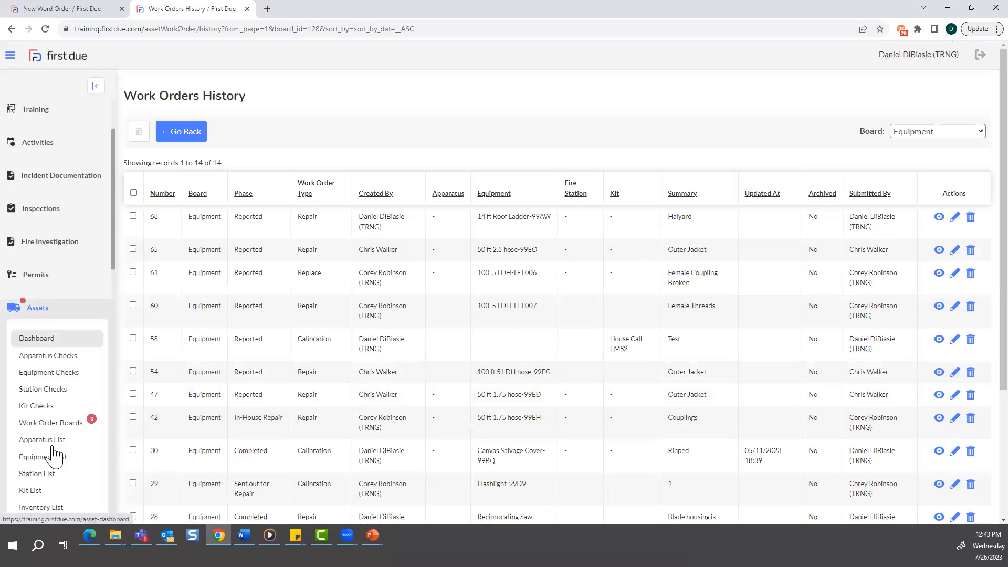
left_click(190, 135)
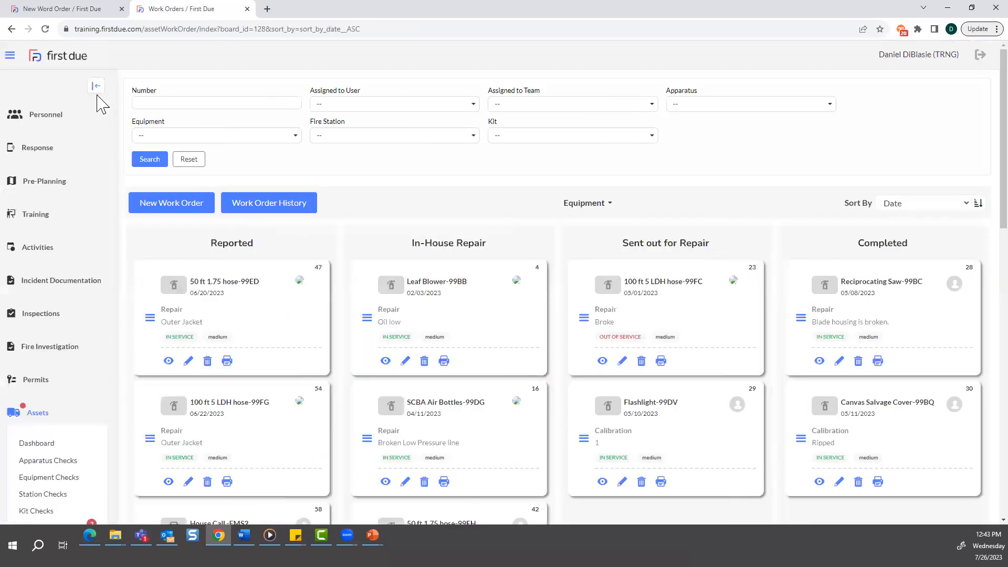
scroll(76, 370, "down", 3)
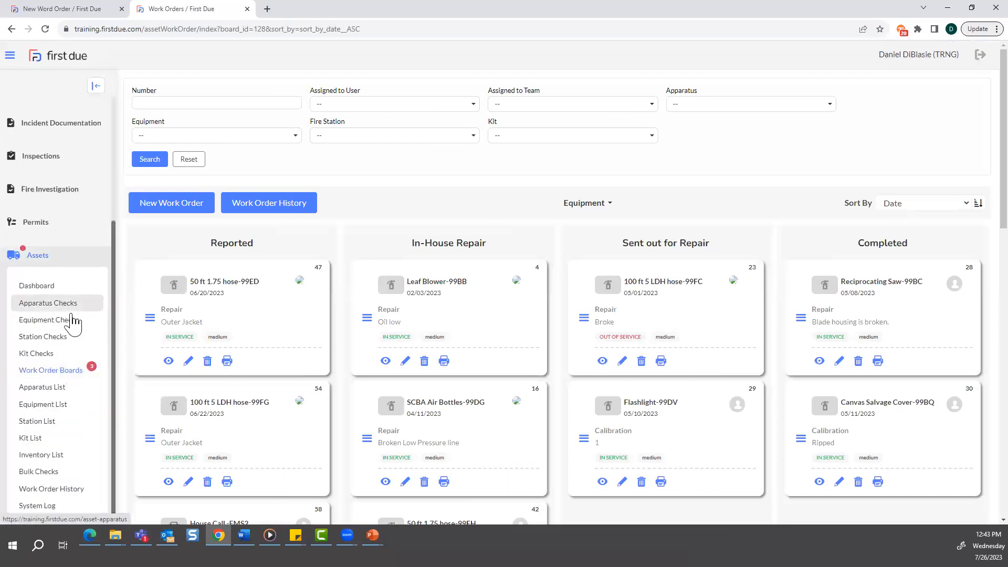
left_click(70, 307)
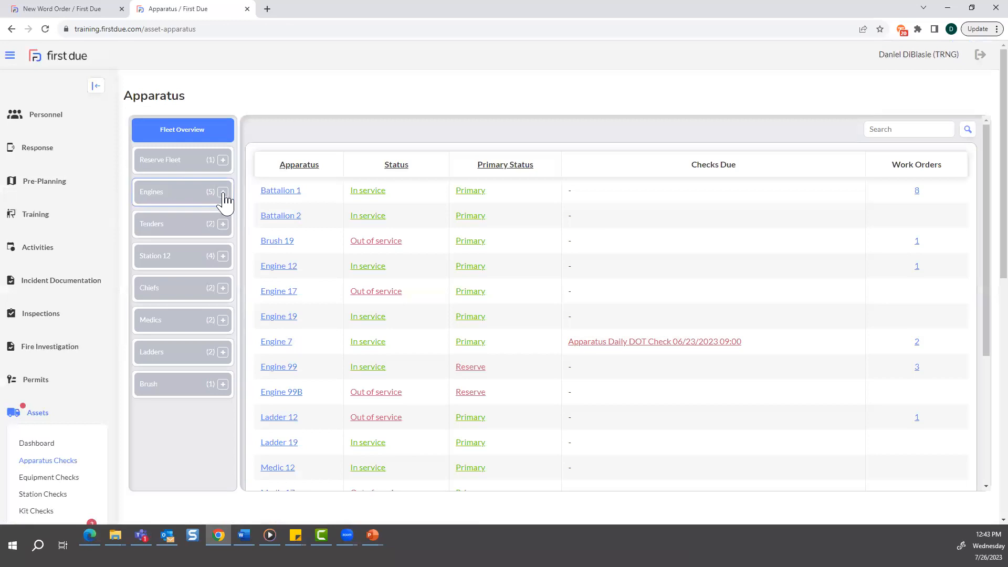
left_click(223, 192)
left_click(196, 338)
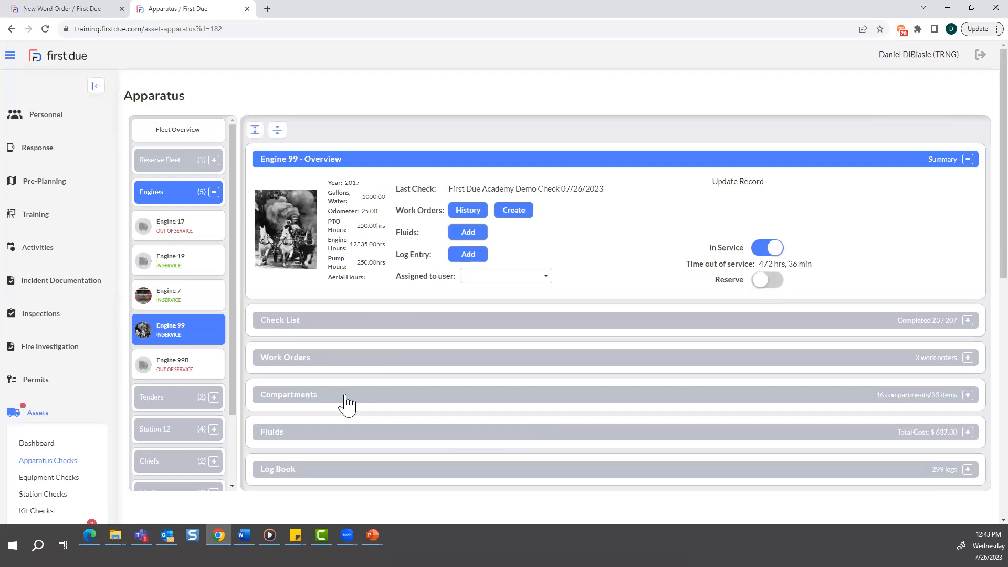
left_click(967, 396)
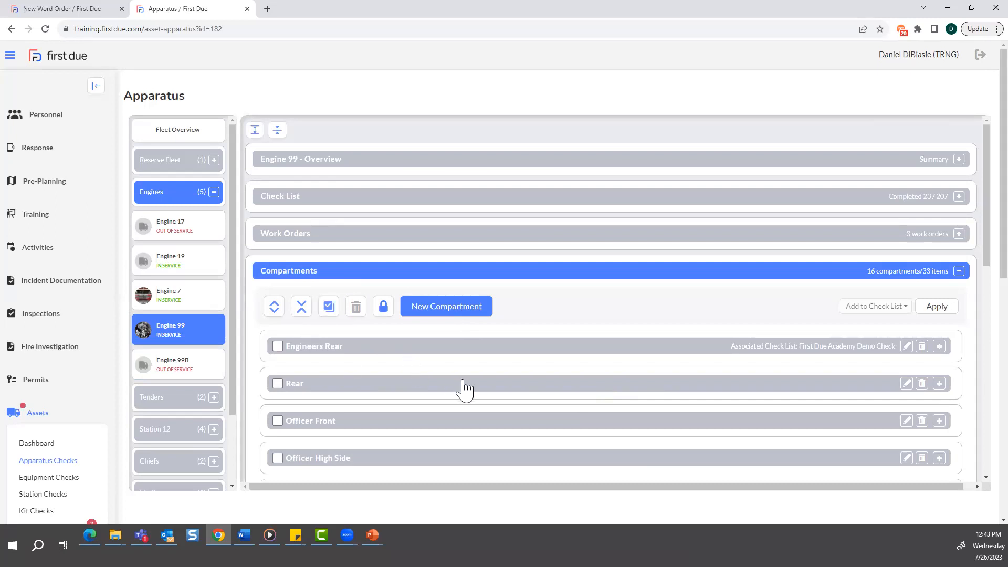
- Start a new compartment for Engine 99 named Rear B and add it to the Demo Checklist
left_click(471, 309)
left_click(96, 107)
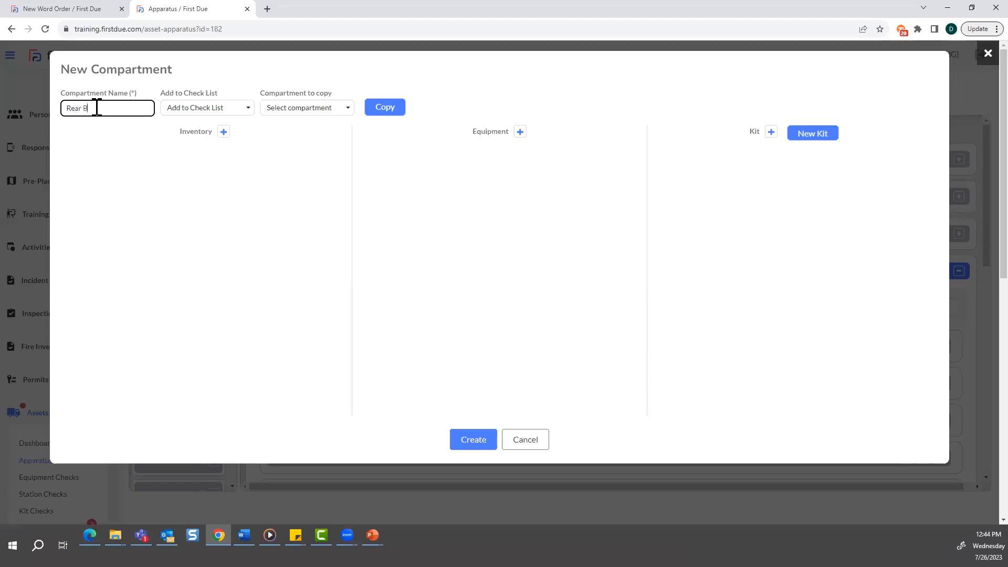
left_click(232, 108)
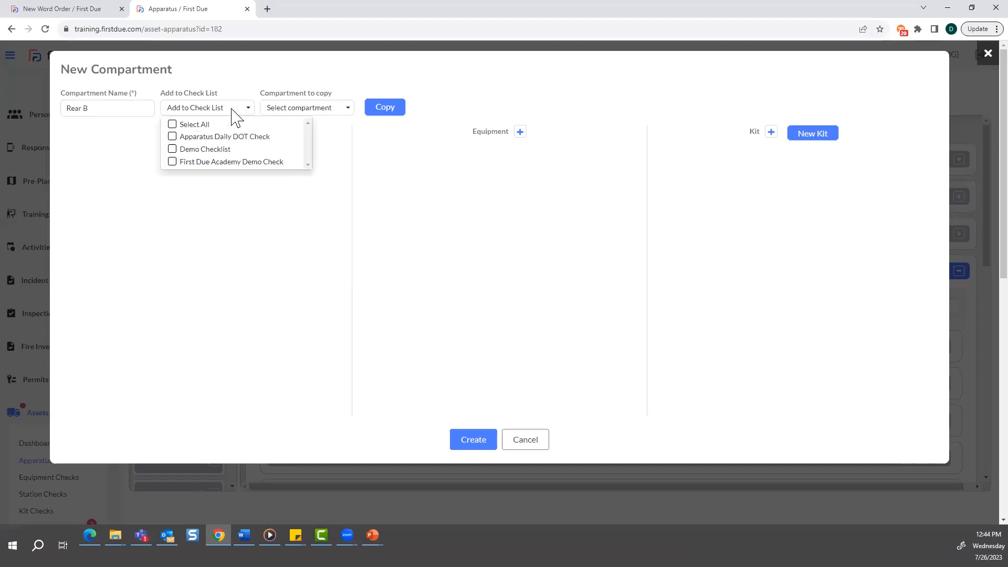
left_click(173, 149)
left_click(273, 217)
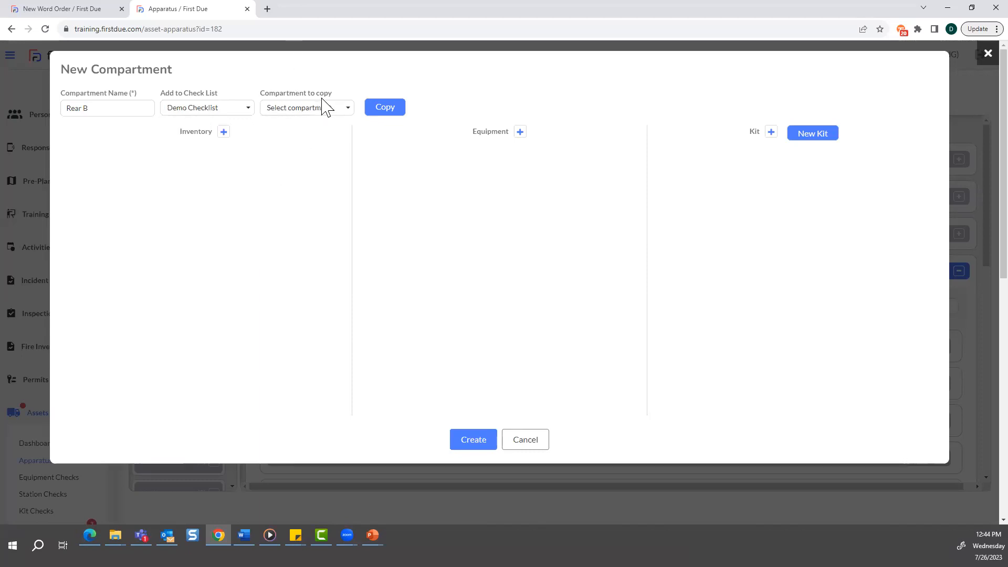
- Copy the contents of Engine 7's Medical - Cab compartment into the new compartment
left_click(348, 108)
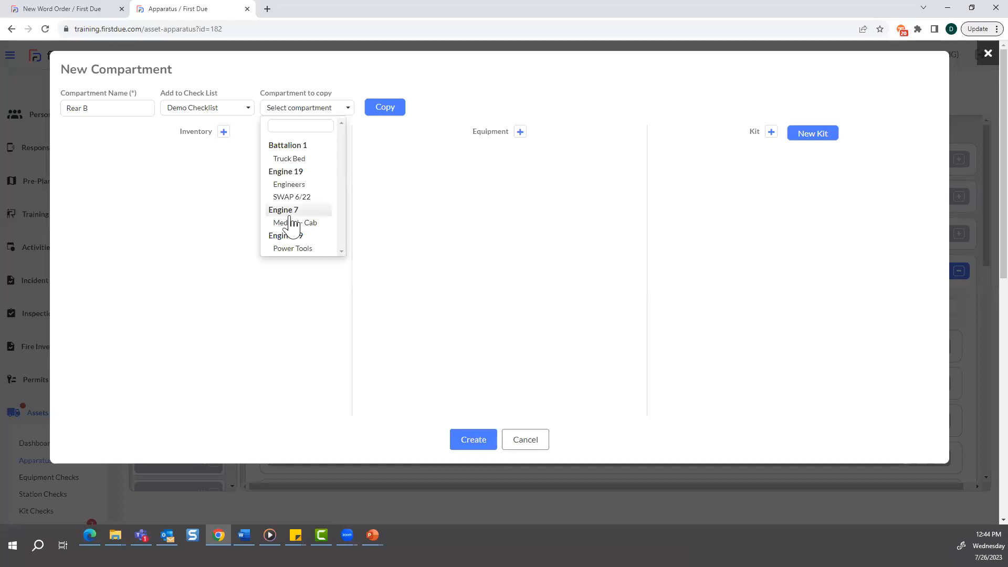
scroll(303, 230, "down", 3)
scroll(317, 225, "up", 3)
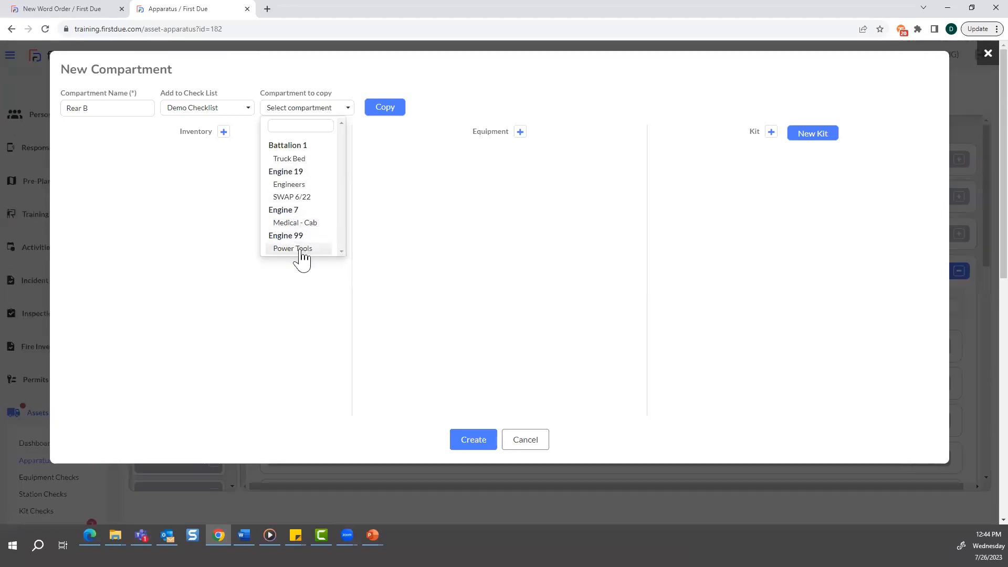
left_click(307, 223)
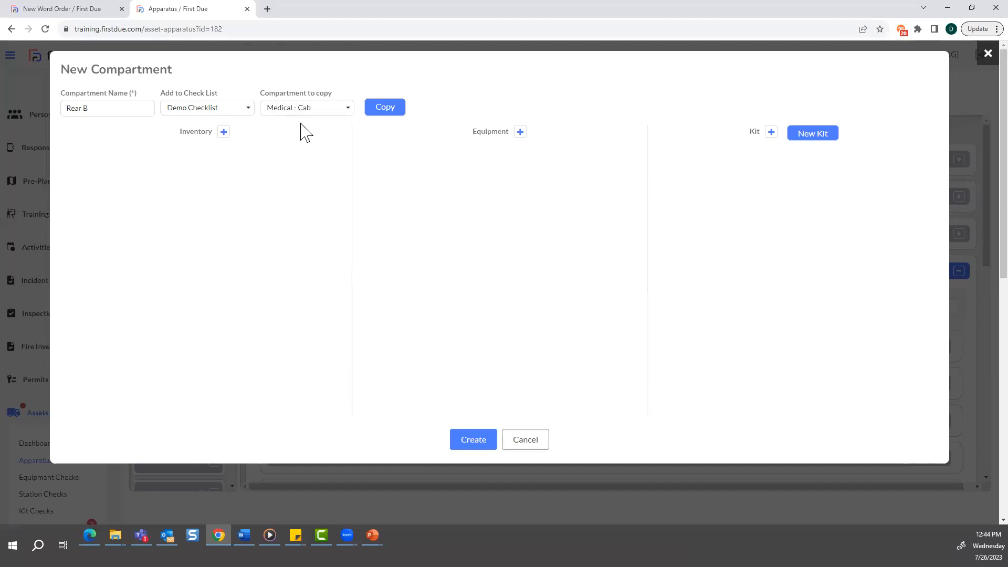
left_click(391, 111)
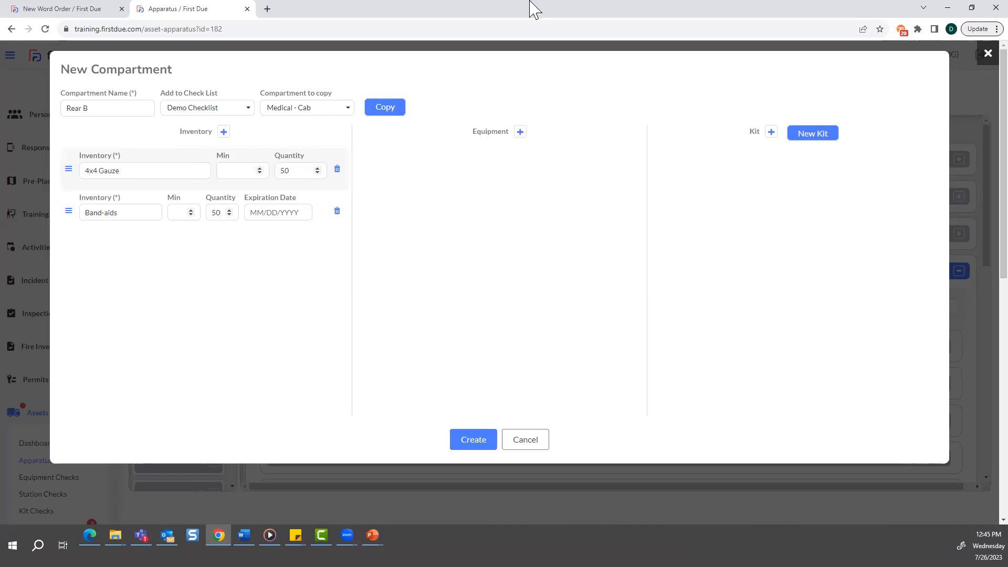
- Add and remove a blank inventory row, and add the storage room chainsaw as the compartment's equipment
left_click(224, 131)
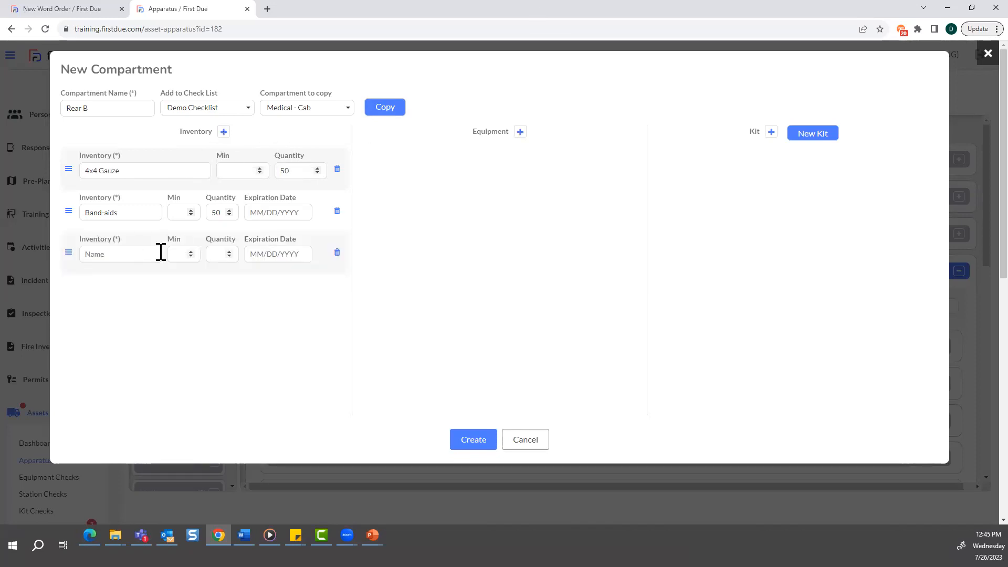
left_click(337, 253)
left_click(520, 132)
left_click(414, 171)
type("cha")
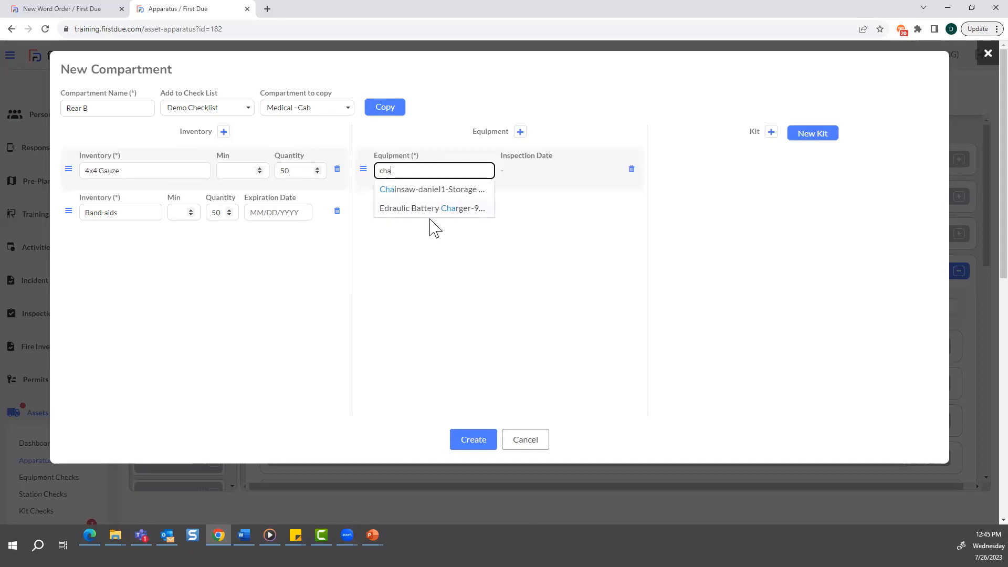
left_click(460, 191)
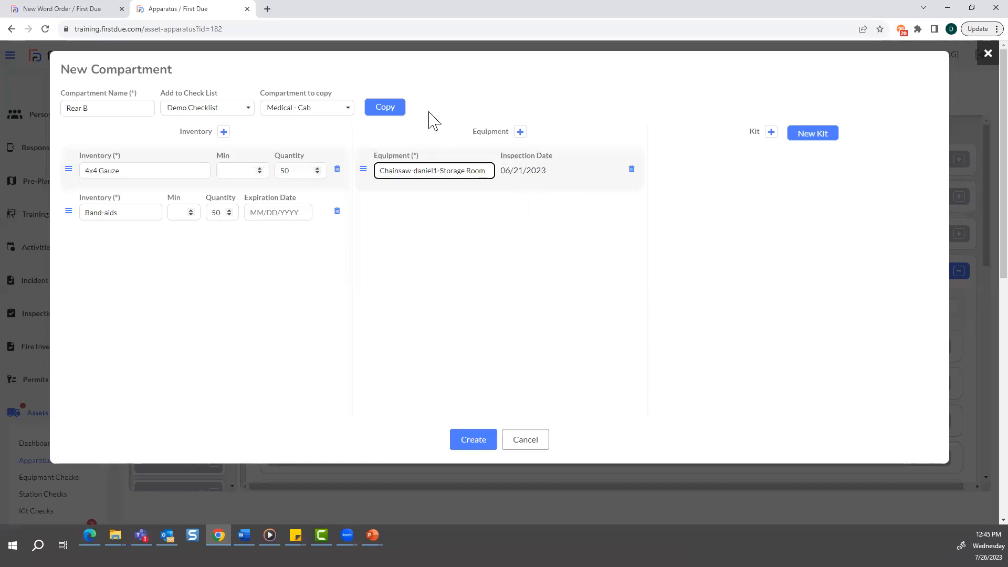
left_click(771, 132)
left_click(681, 173)
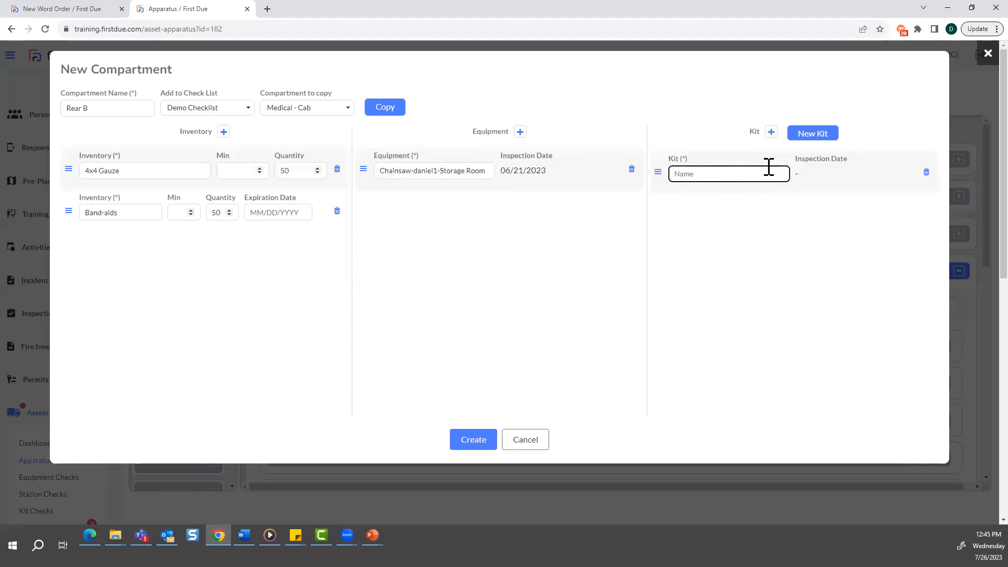
left_click(816, 135)
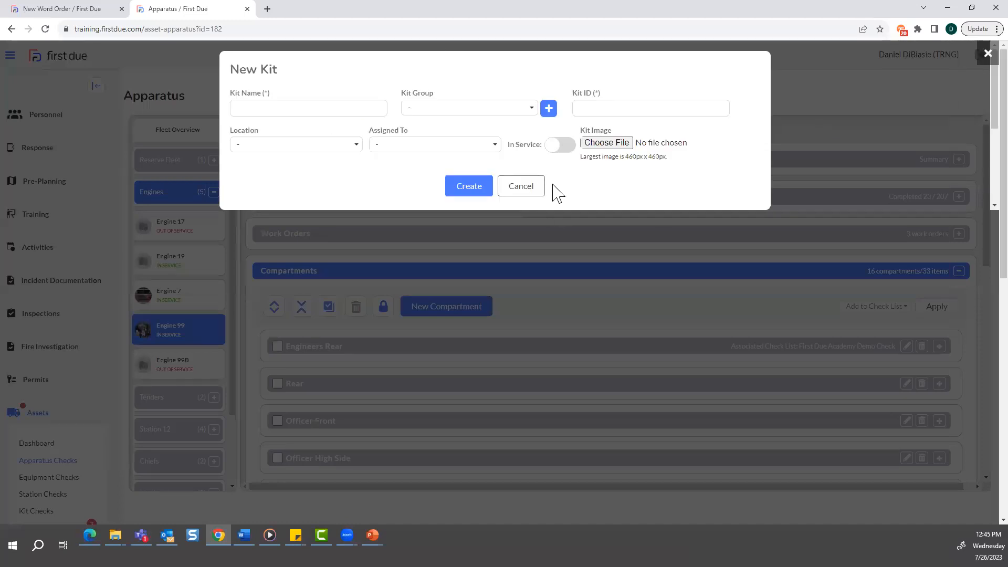
left_click(536, 186)
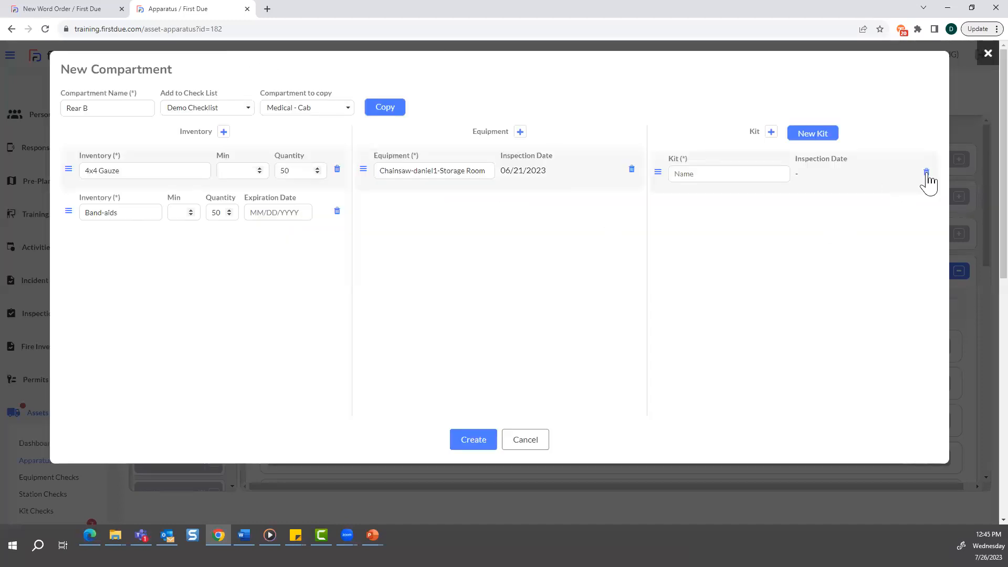
left_click(923, 171)
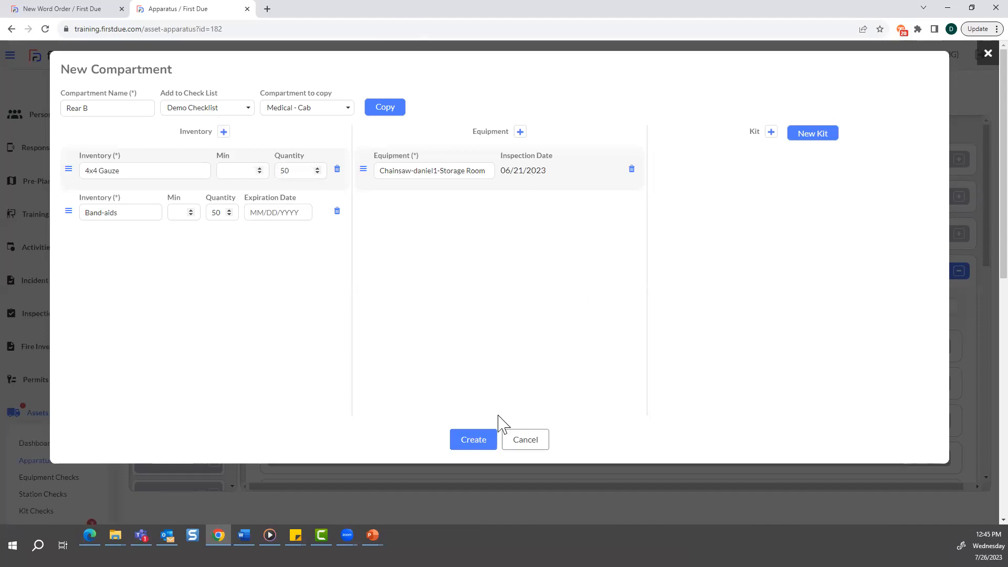
- Set the minimum to 25 for 4x4 Gauze and Band-aids, give Band-aids the expiration date 07/29/2023, and create the compartment
left_click(245, 171)
type("25")
left_click(177, 212)
type("25")
left_click(264, 210)
left_click(369, 324)
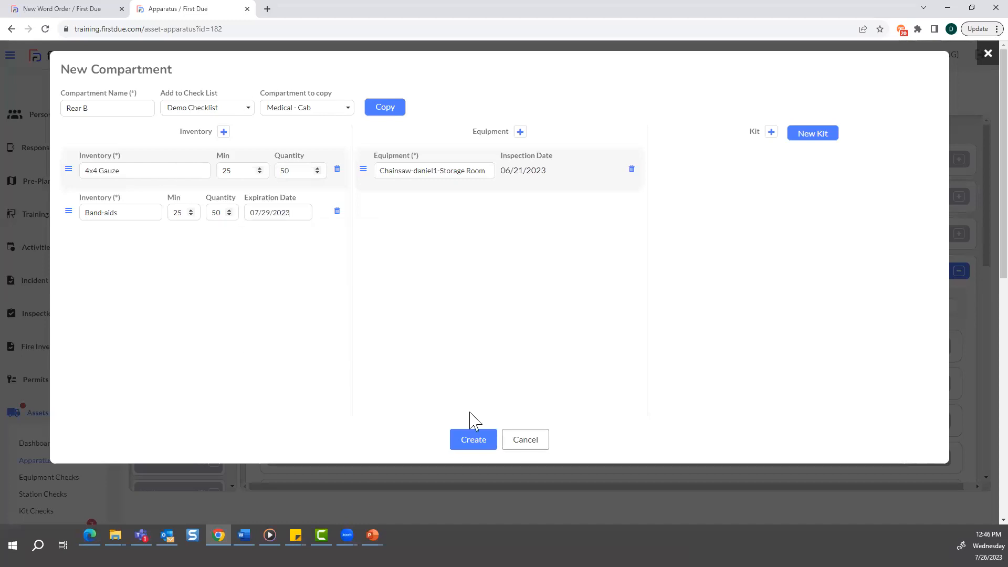
left_click(472, 441)
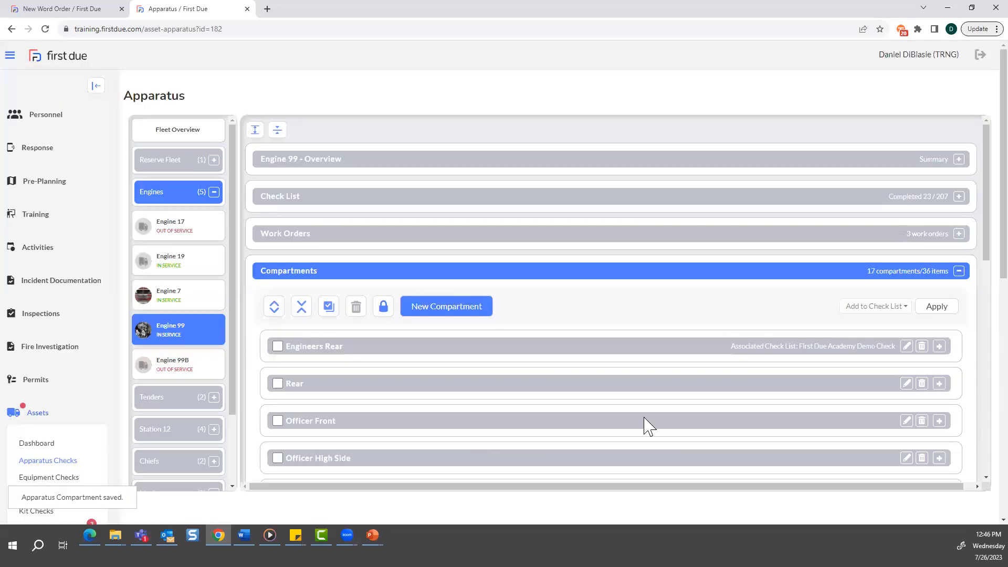
- Look through Engine 99's compartment list to check the Rear B entry and its associated check list
scroll(648, 427, "down", 10)
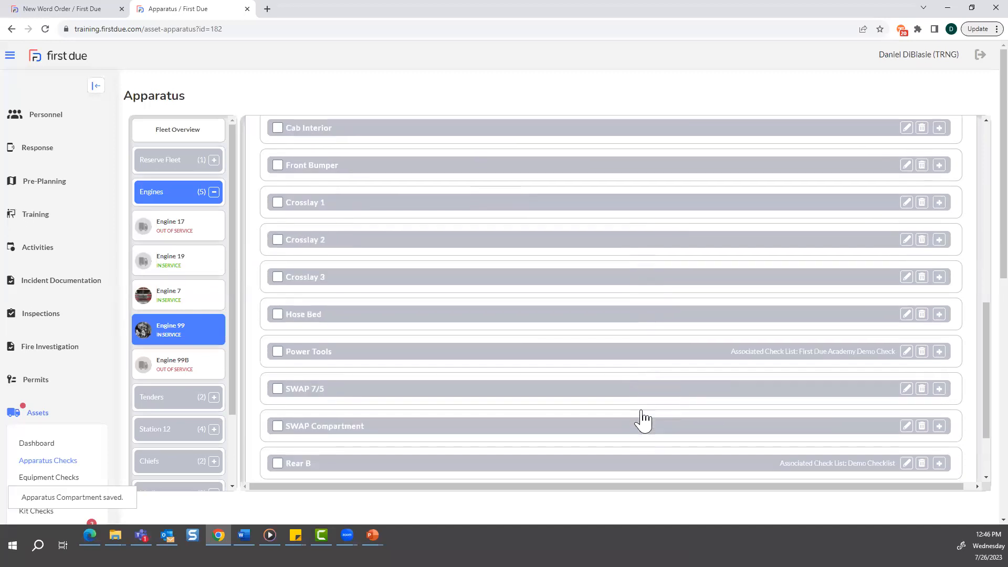
scroll(643, 420, "down", 2)
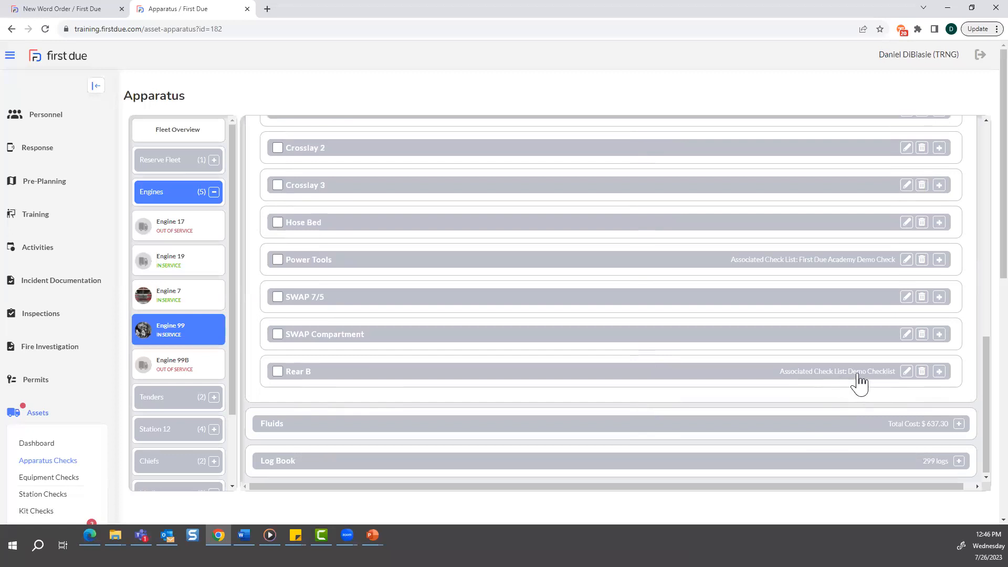
scroll(859, 383, "up", 2)
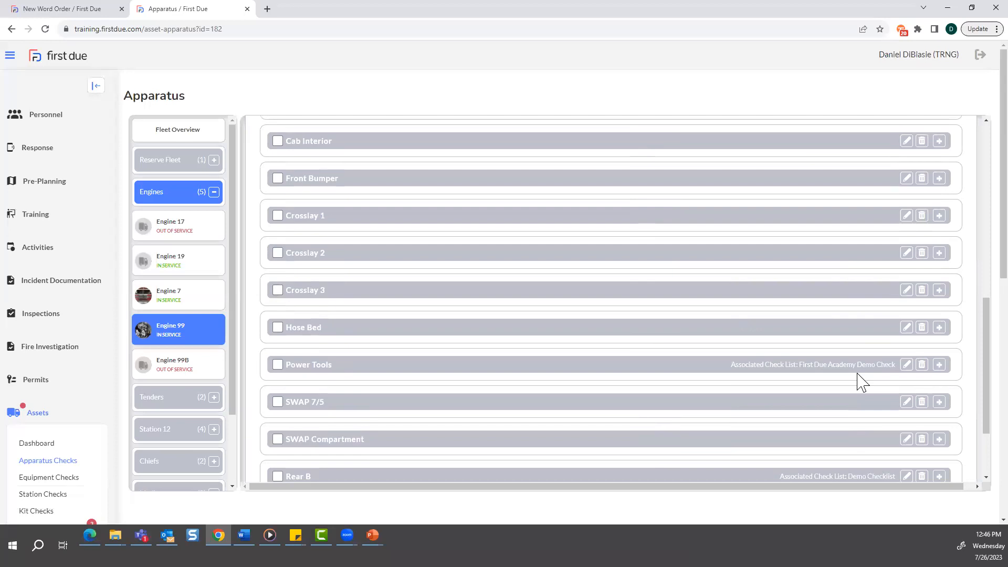
scroll(769, 427, "up", 3)
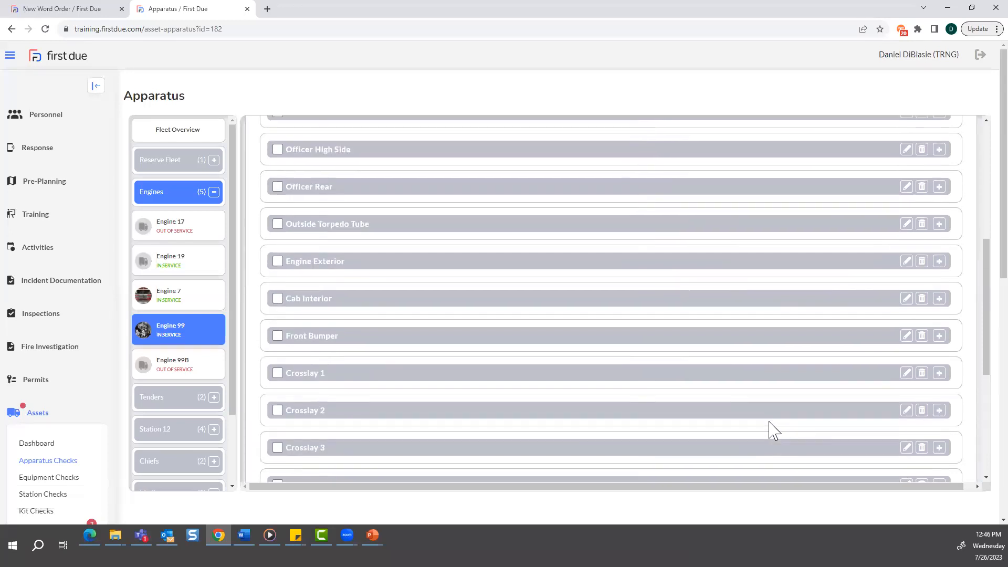
- Review the contents and edit form of Engine 99's Rear compartment, cancel without changes, and collapse the compartment list
scroll(790, 434, "down", 3)
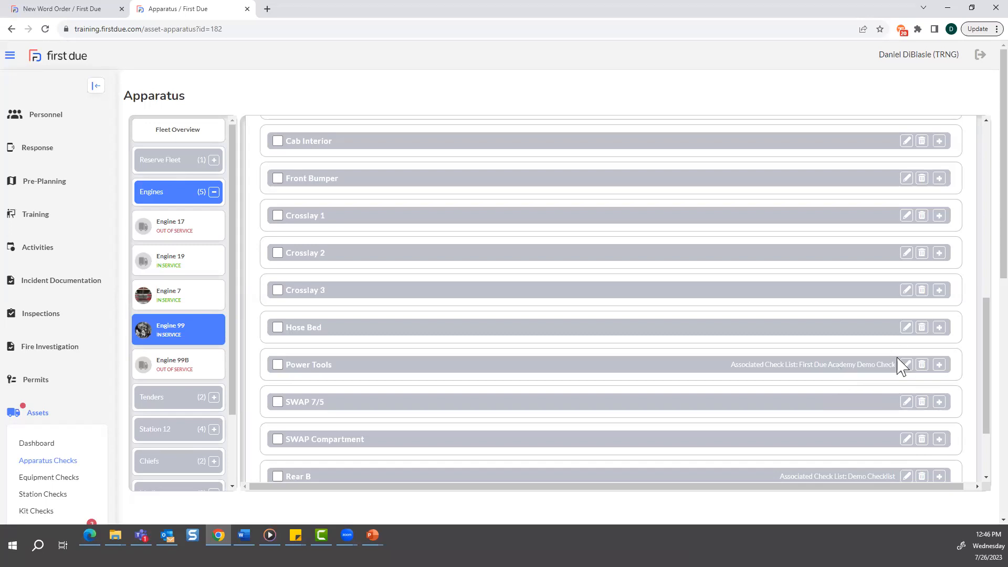
scroll(769, 464, "up", 3)
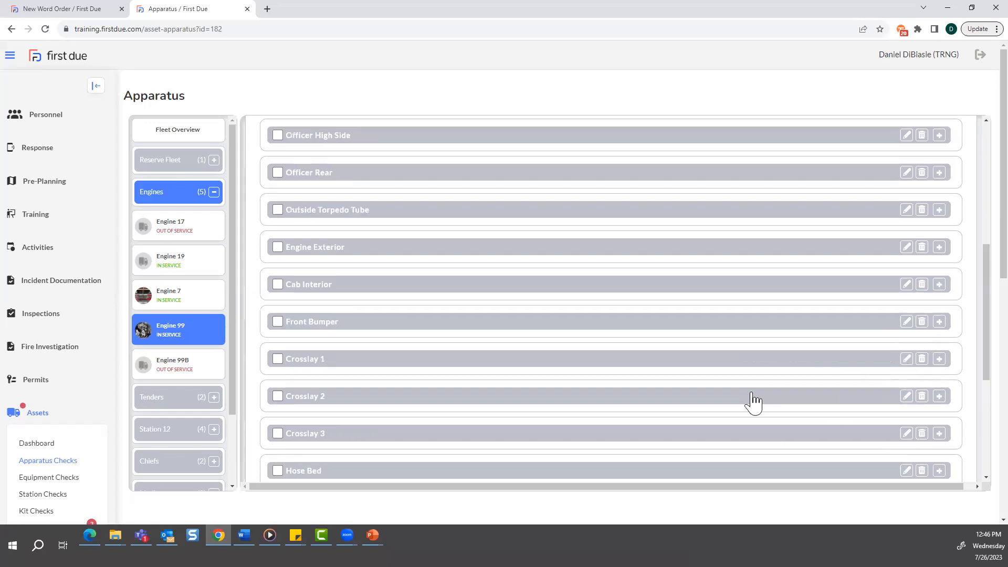
scroll(628, 374, "down", 3)
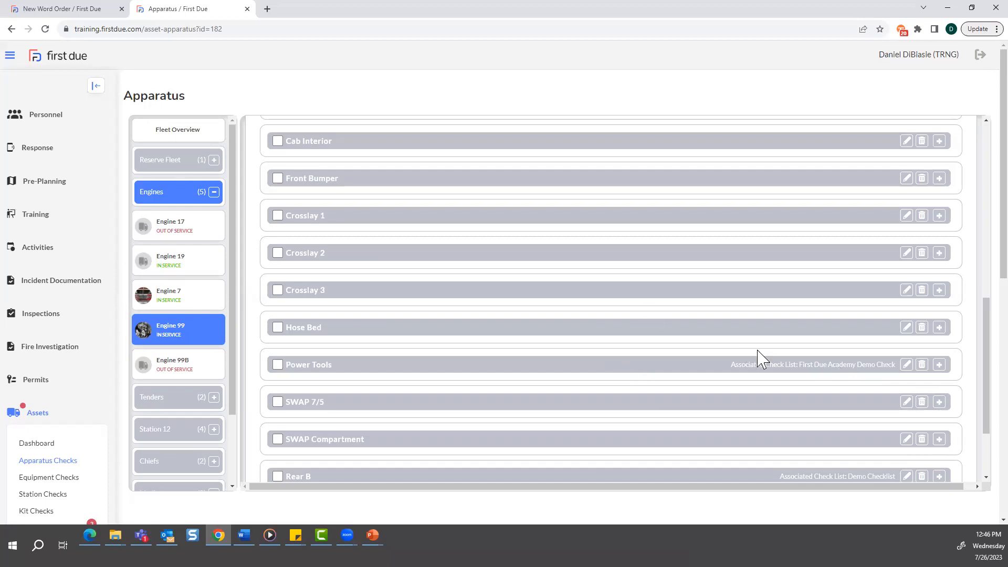
scroll(759, 370, "up", 7)
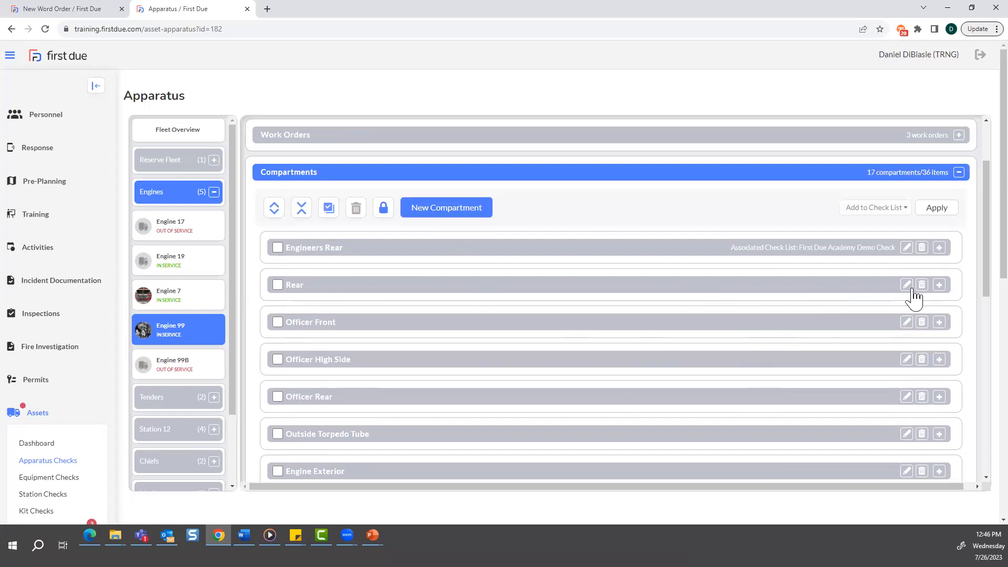
left_click(939, 285)
scroll(524, 361, "down", 2)
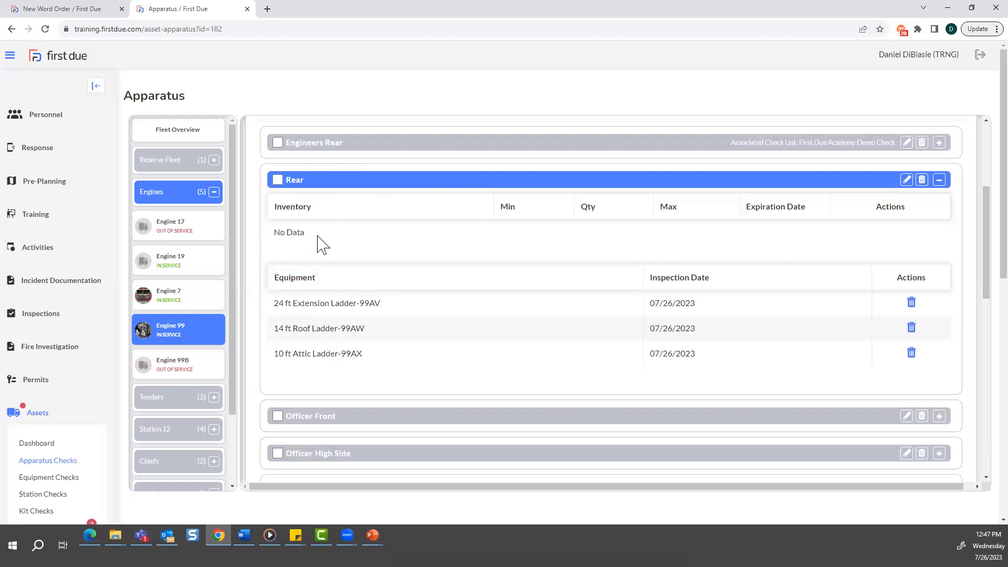
left_click(940, 180)
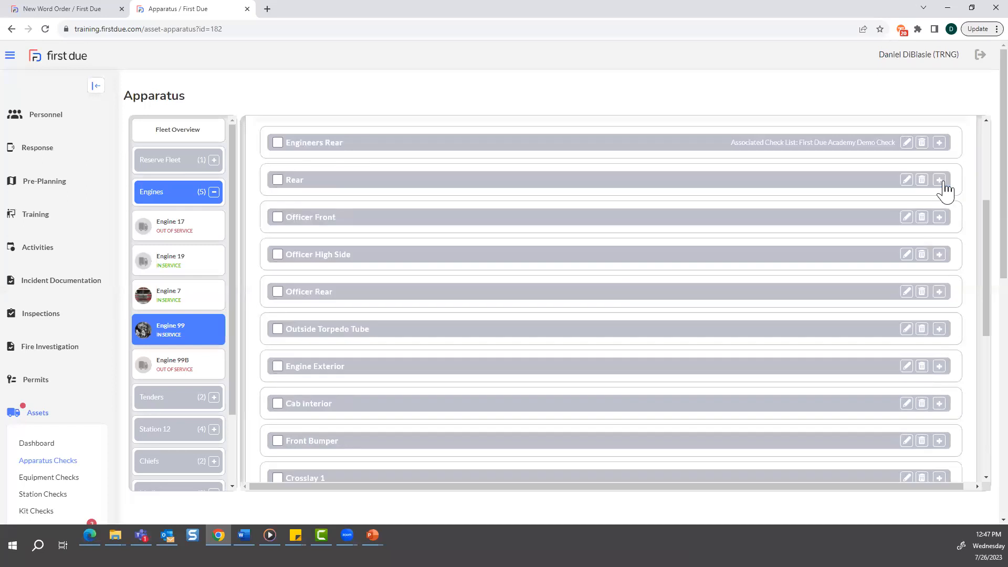
left_click(906, 180)
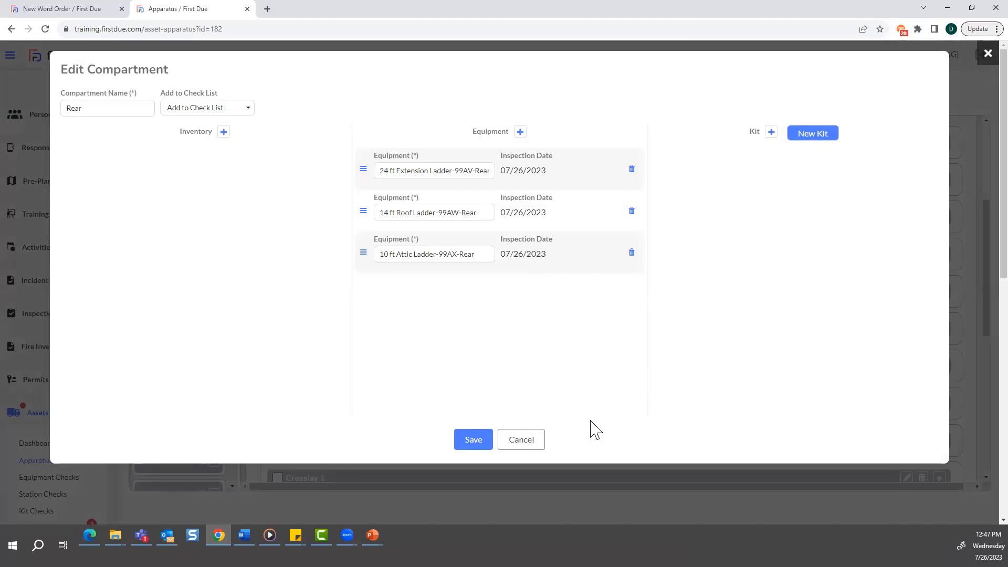
left_click(523, 443)
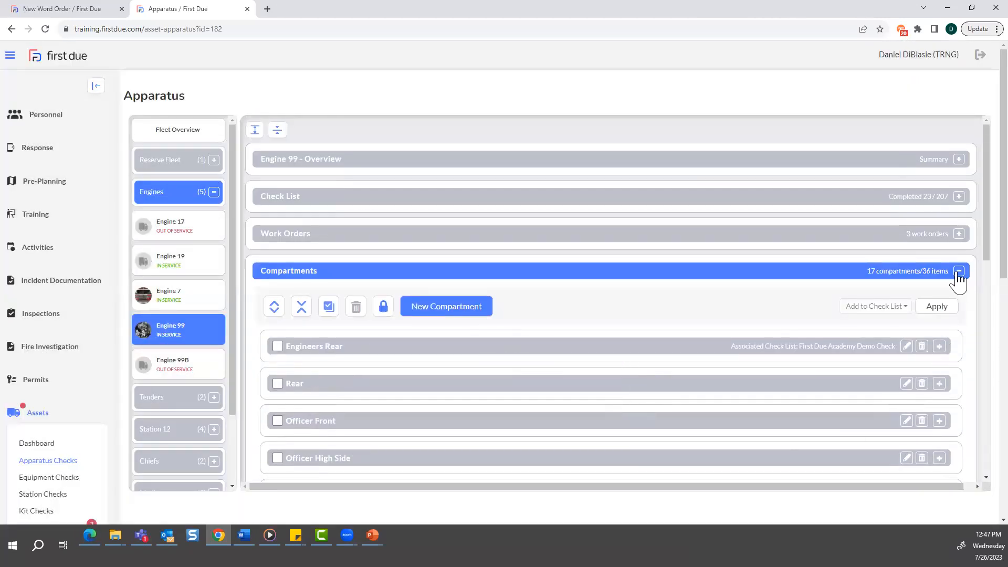
left_click(959, 272)
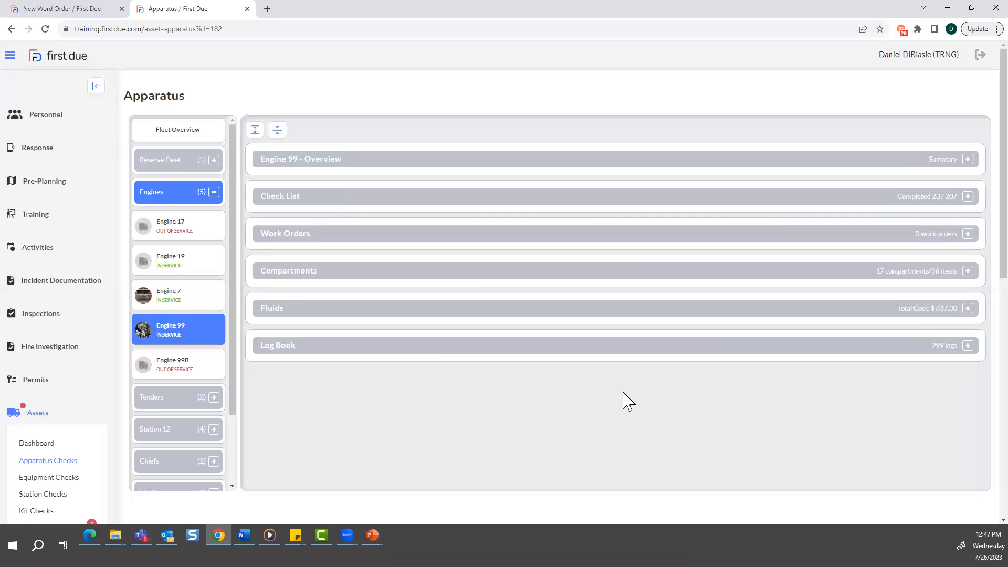
- Take Engine 99 out of service with the Swap option, choosing Engine 99B as its replacement and Station 7 as the replacement's fire station
left_click(968, 160)
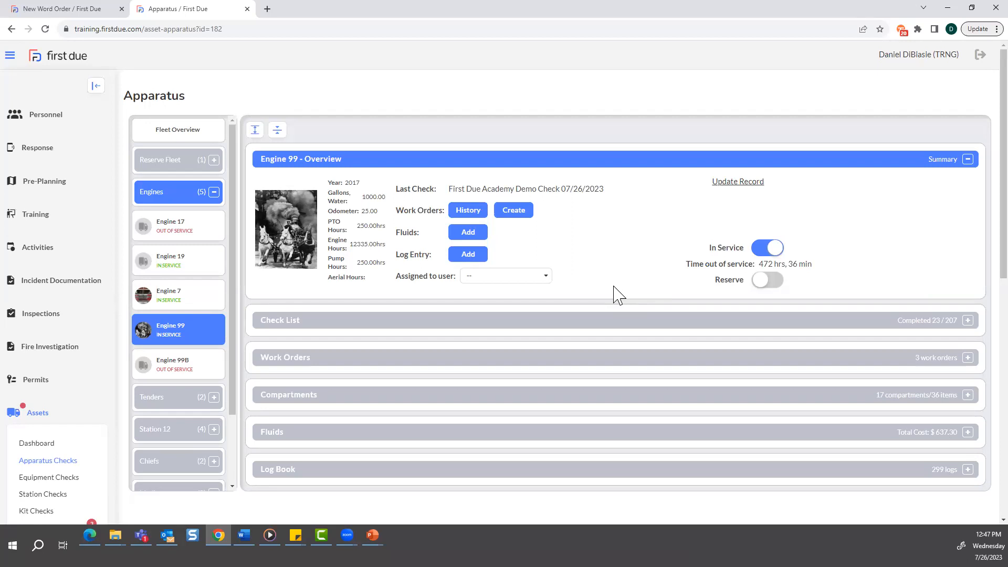
left_click(775, 248)
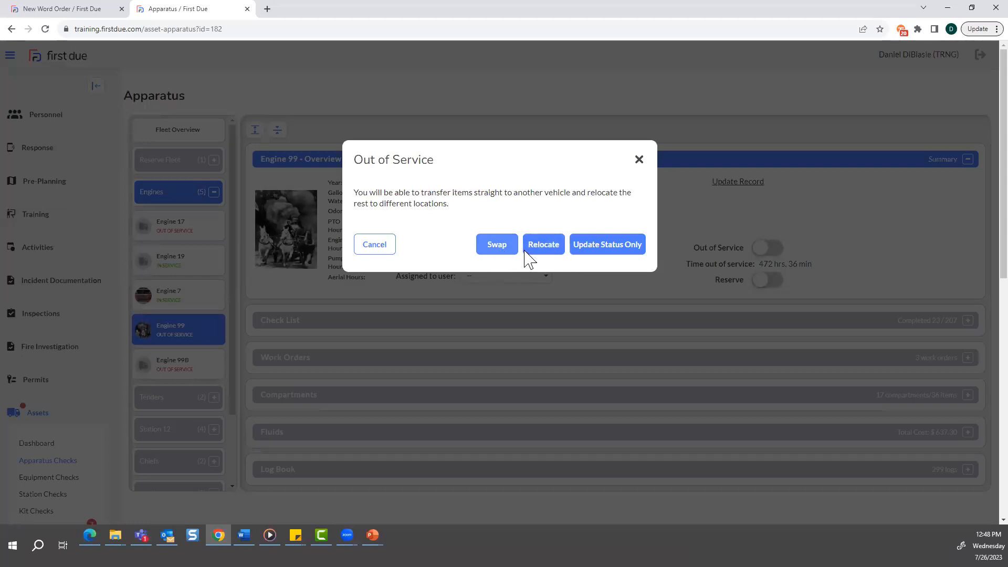
left_click(492, 247)
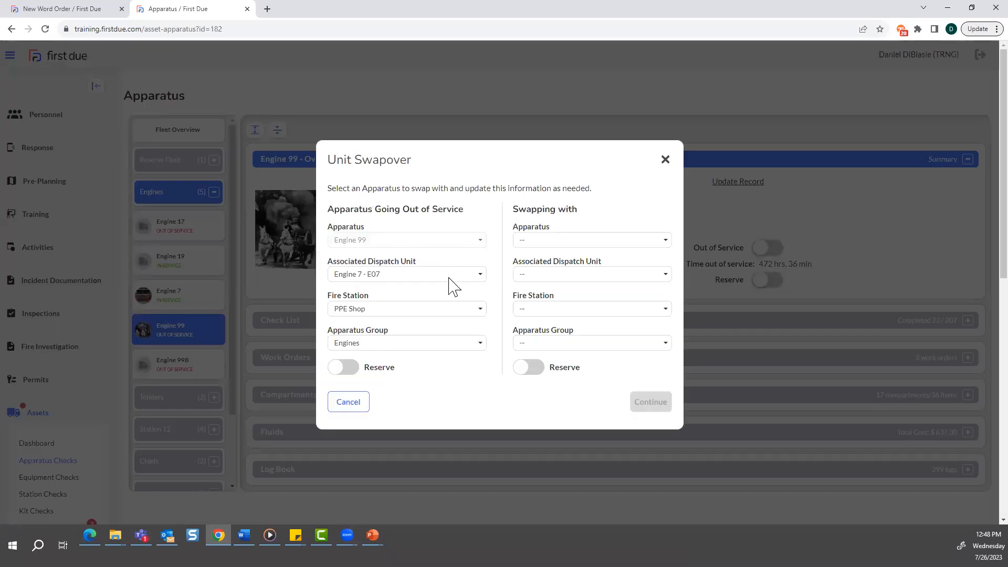
left_click(603, 241)
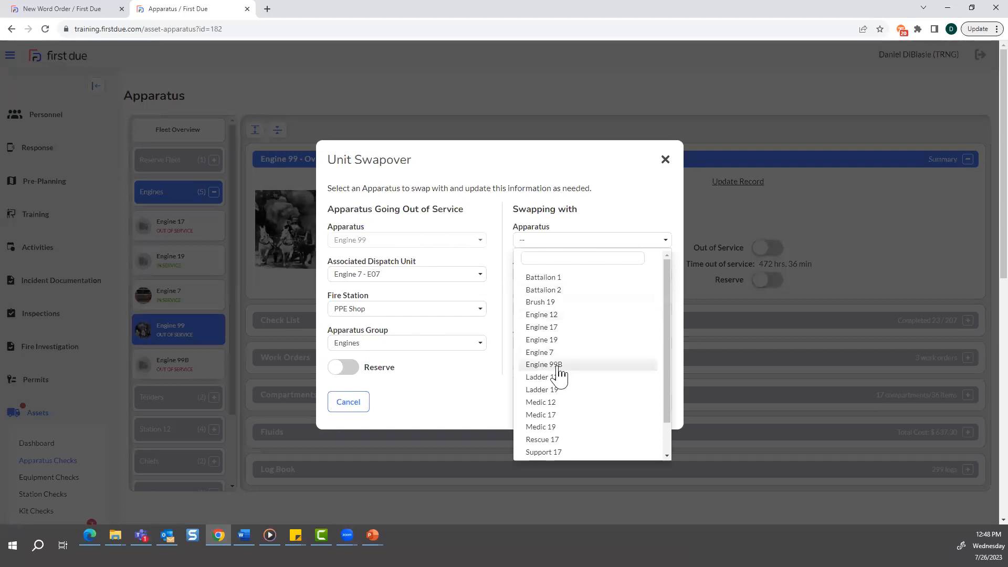
left_click(544, 364)
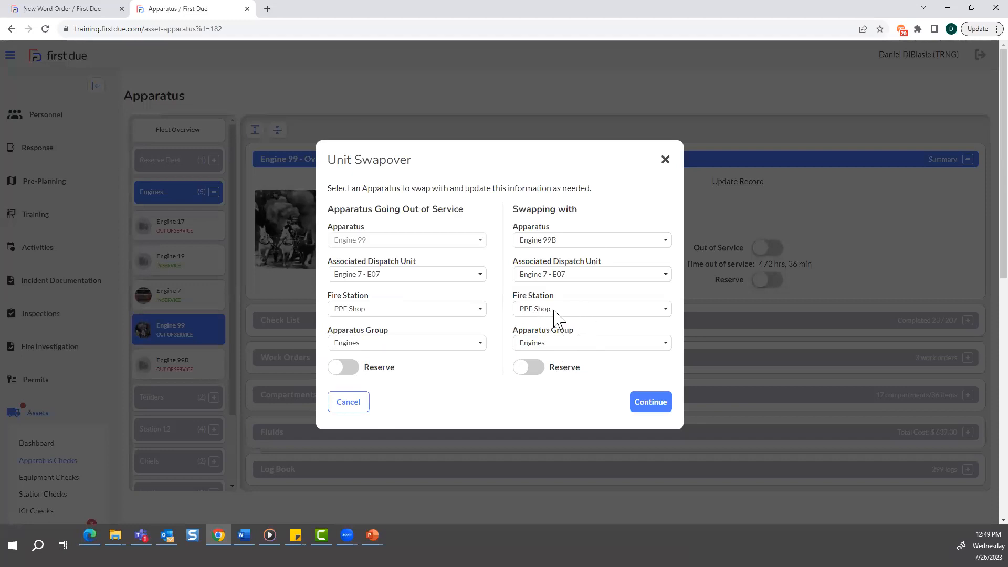
left_click(576, 310)
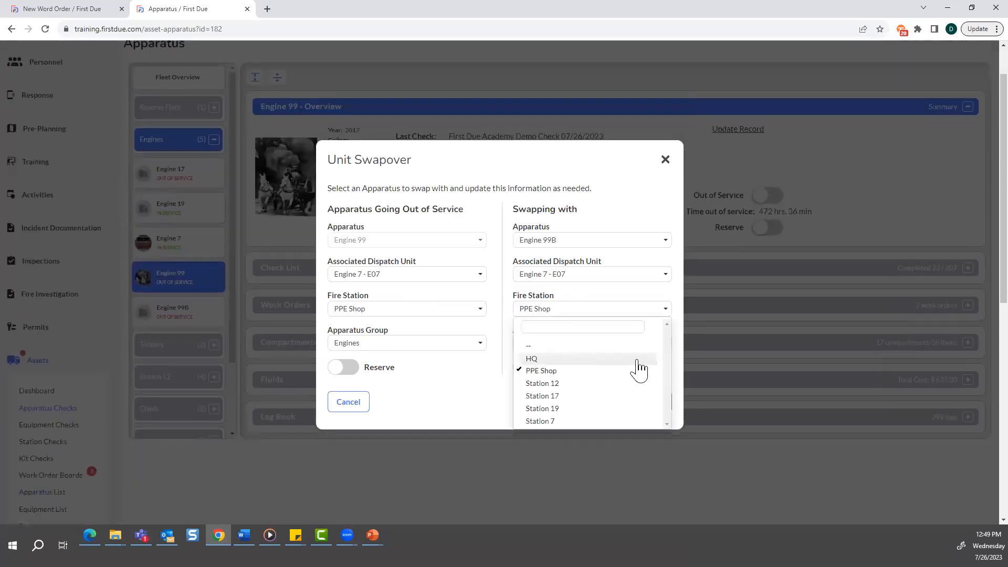
left_click(545, 421)
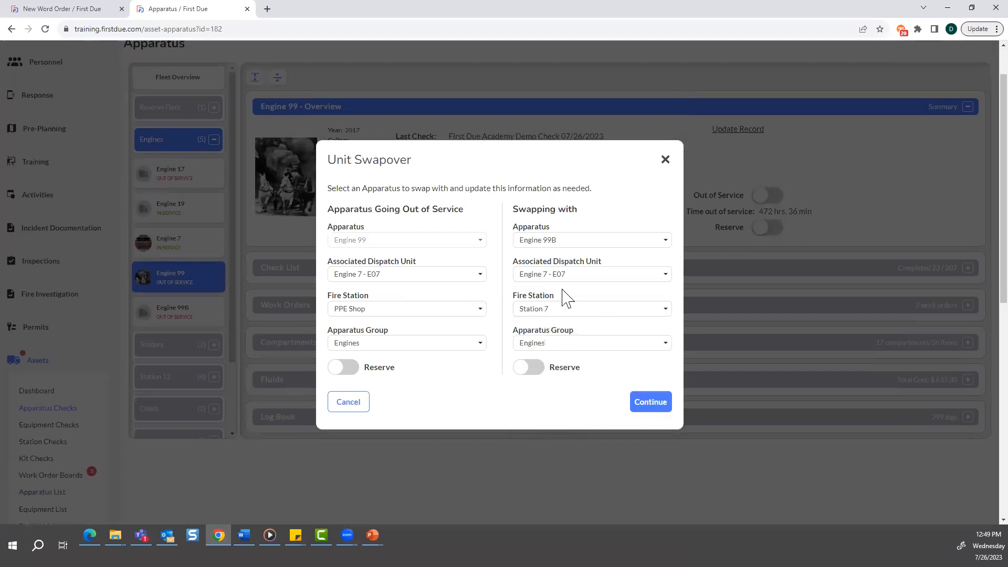
- Clear Engine 99's associated dispatch unit, set it back to Engine 7 - E07, and continue to the item transfer
left_click(565, 275)
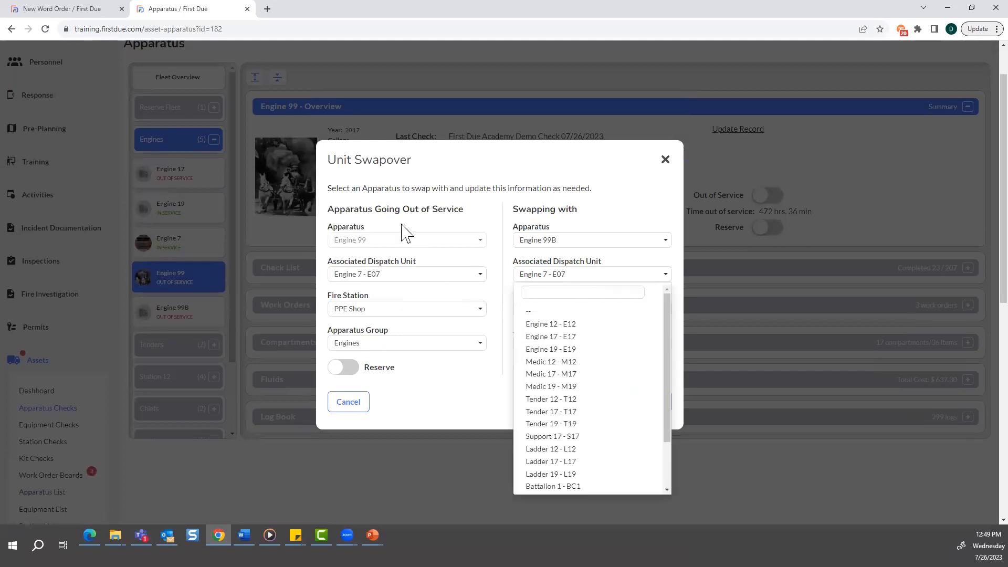
left_click(397, 274)
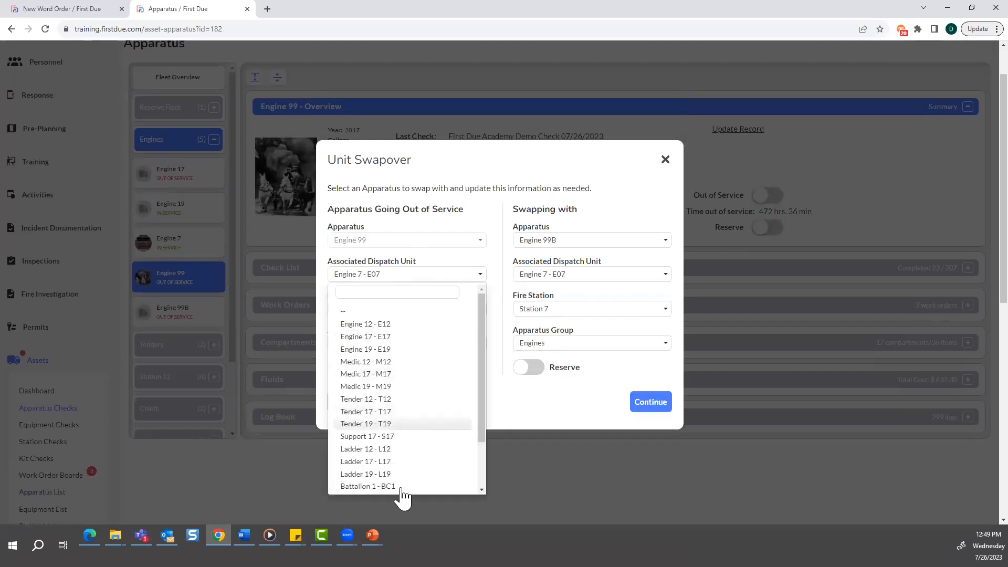
left_click(353, 311)
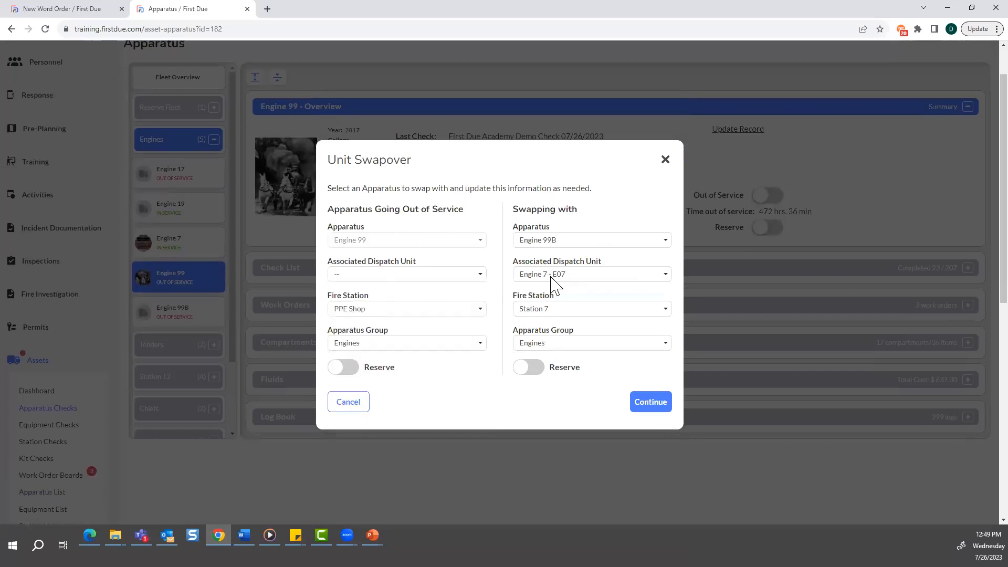
left_click(465, 276)
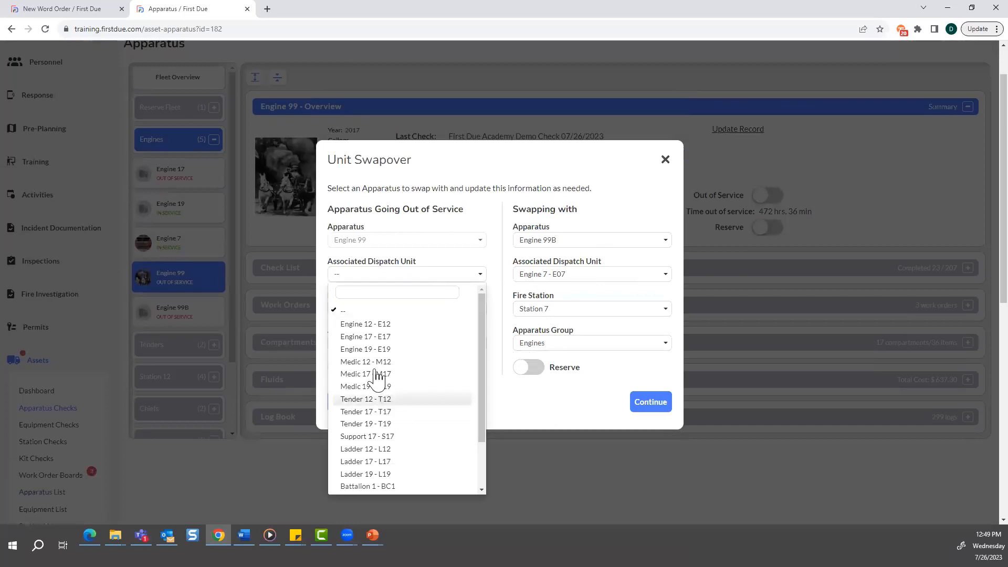
scroll(377, 397, "down", 1)
scroll(376, 397, "down", 1)
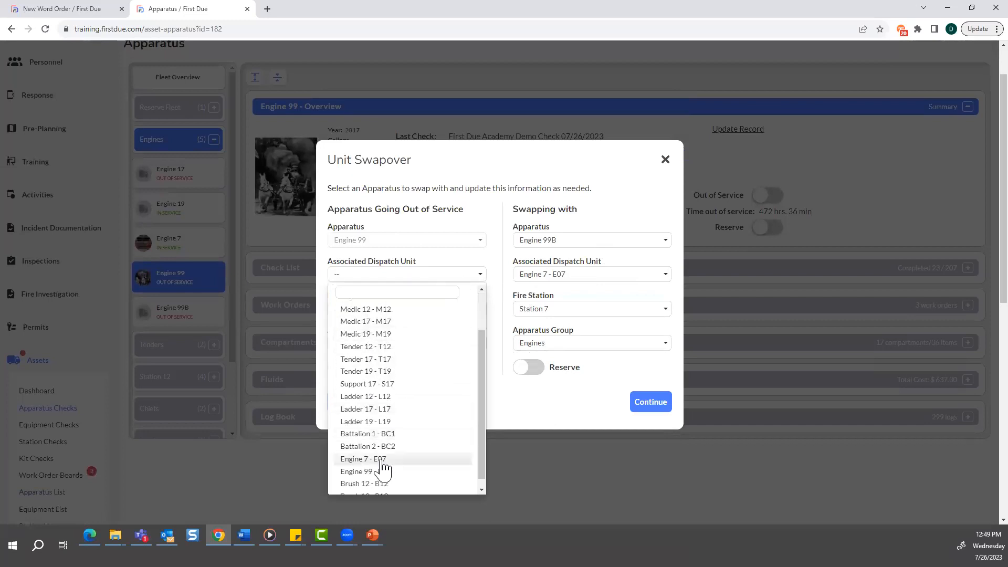
left_click(386, 460)
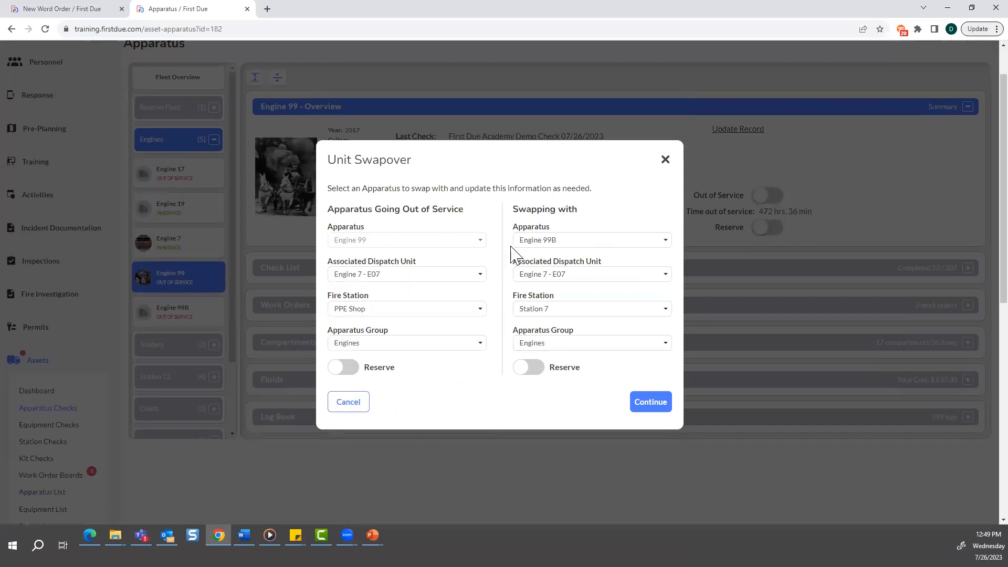
left_click(654, 403)
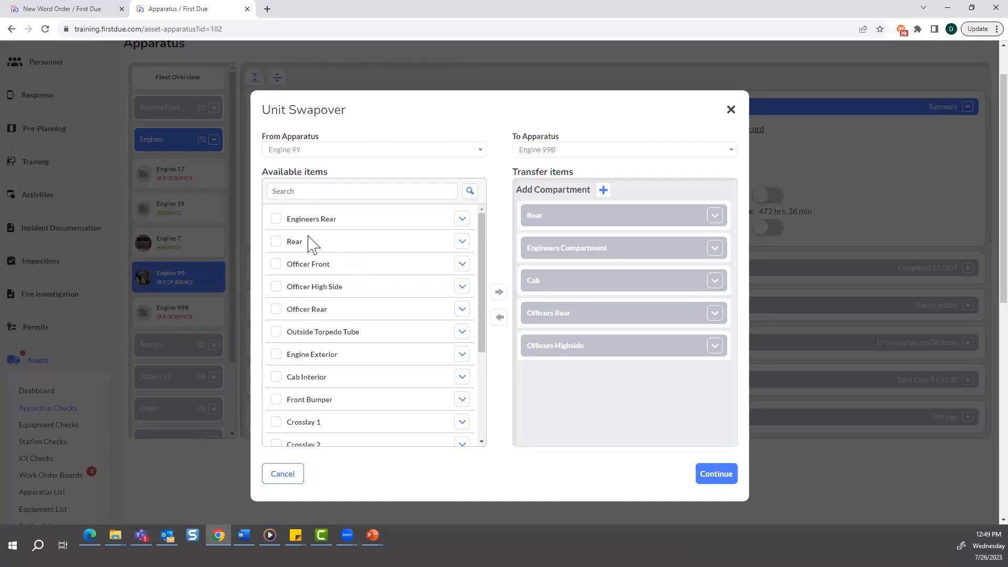
- Select the Engineers Rear, Rear, Officer Front, Officer High Side and Officer Rear compartments for transfer, and deselect them all again
left_click(277, 219)
left_click(276, 242)
left_click(277, 264)
left_click(276, 286)
left_click(276, 309)
left_click(276, 219)
left_click(276, 242)
left_click(276, 264)
left_click(276, 286)
left_click(276, 309)
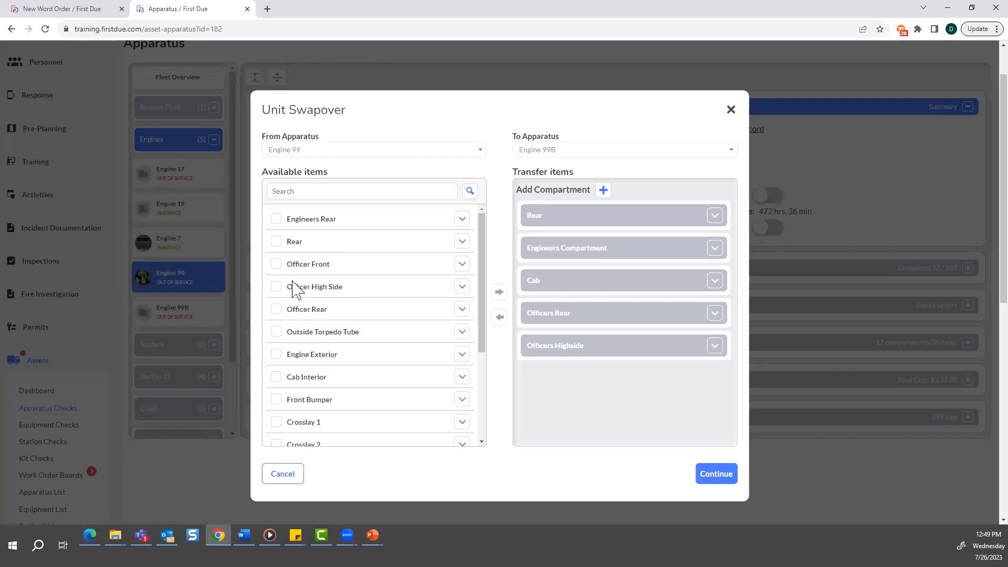
- Look through the items in Engine 99's Rear compartment, and search the available items for "ladder"
left_click(462, 242)
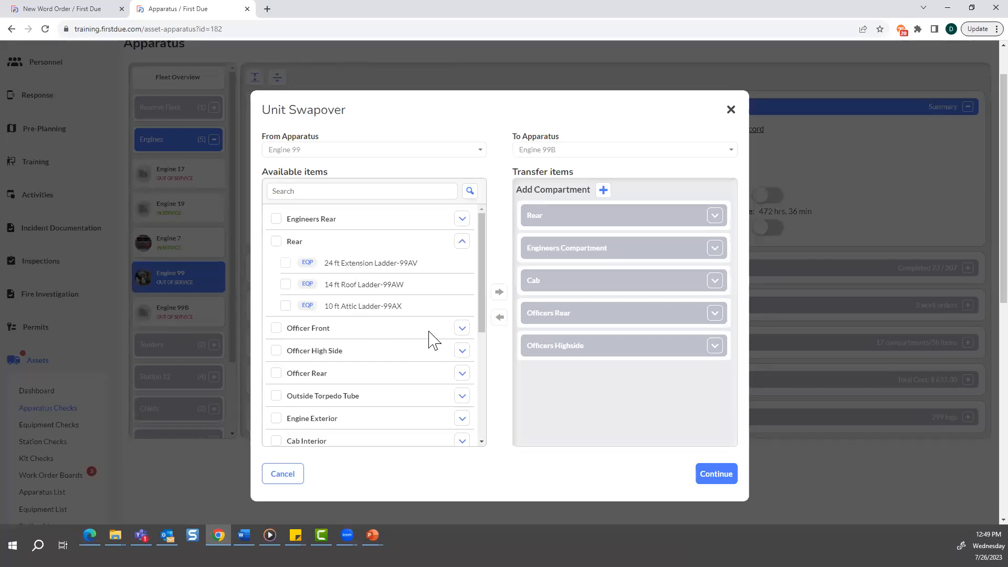
left_click(462, 242)
left_click(301, 190)
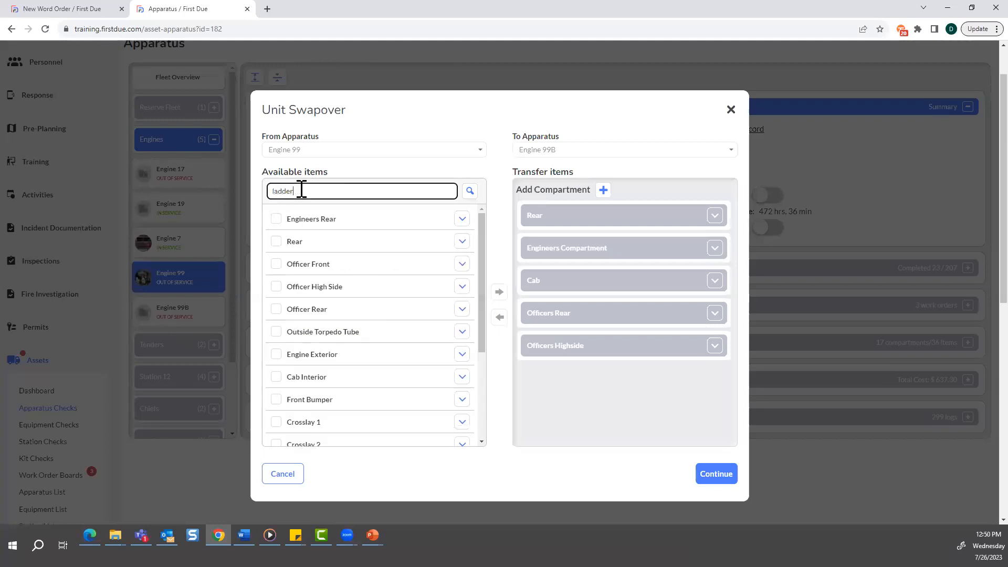
left_click(470, 192)
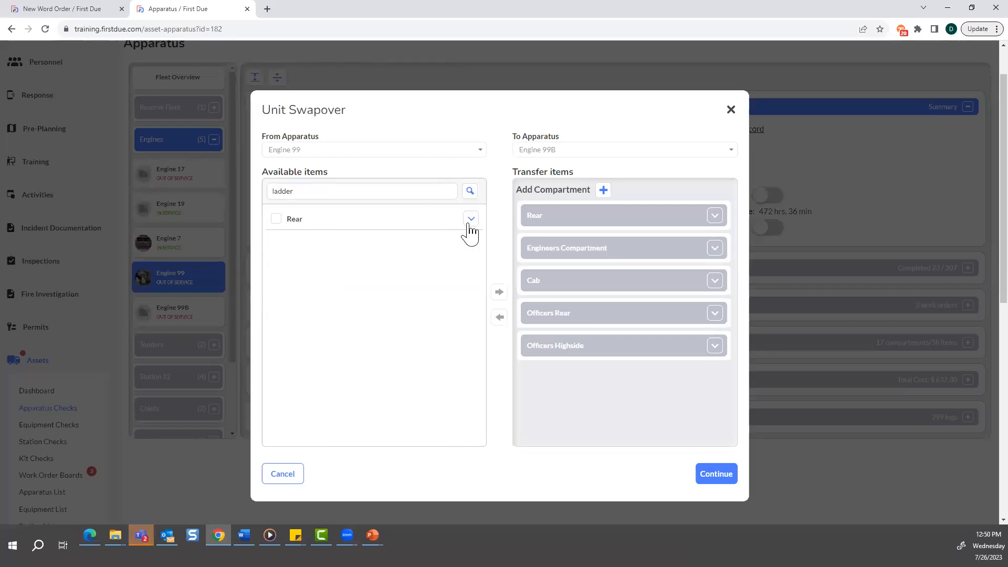
left_click_drag(311, 192, 251, 193)
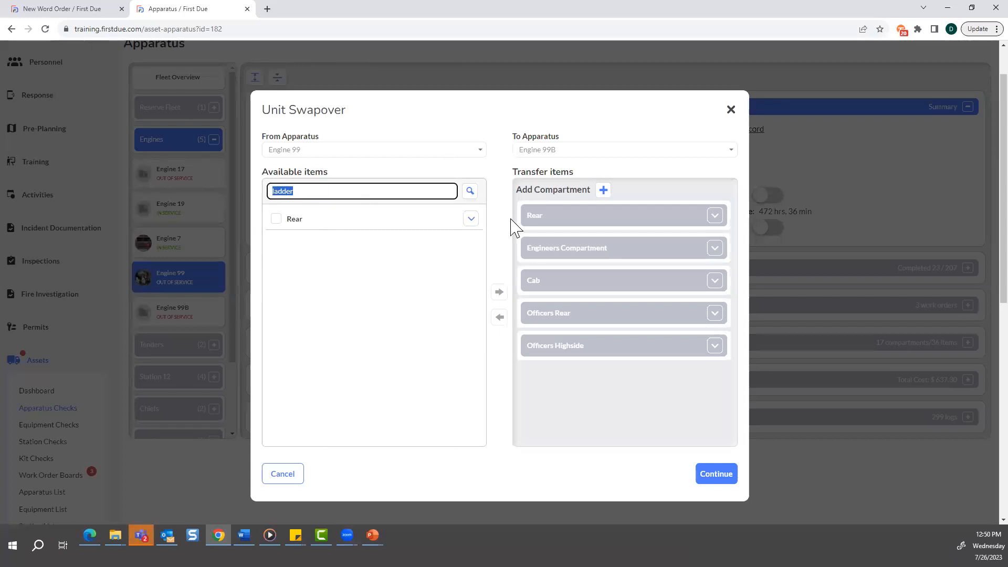
left_click(472, 220)
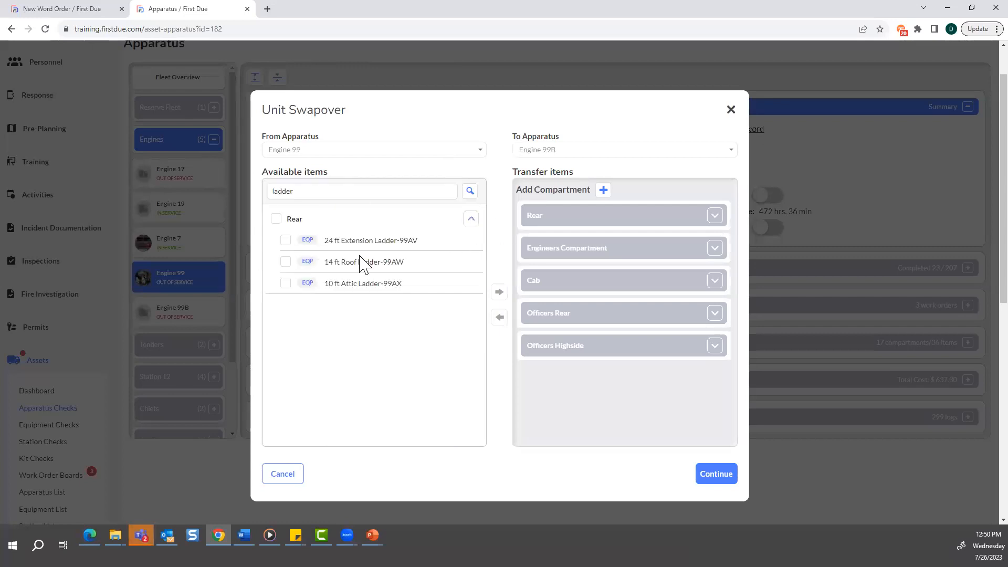
- Transfer all three ladders from Engine 99's Rear compartment into Engine 99B's Rear compartment
left_click(275, 219)
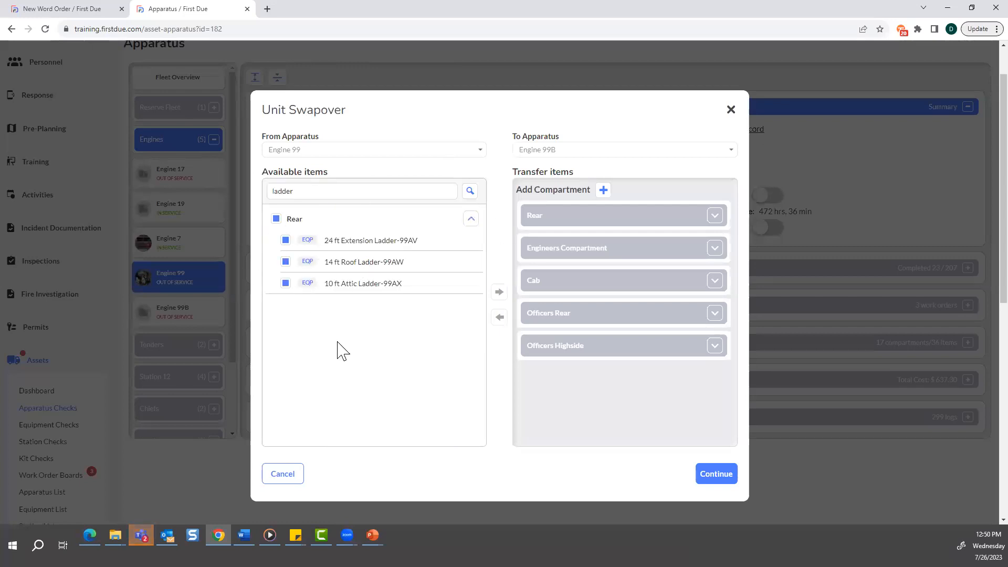
left_click(472, 219)
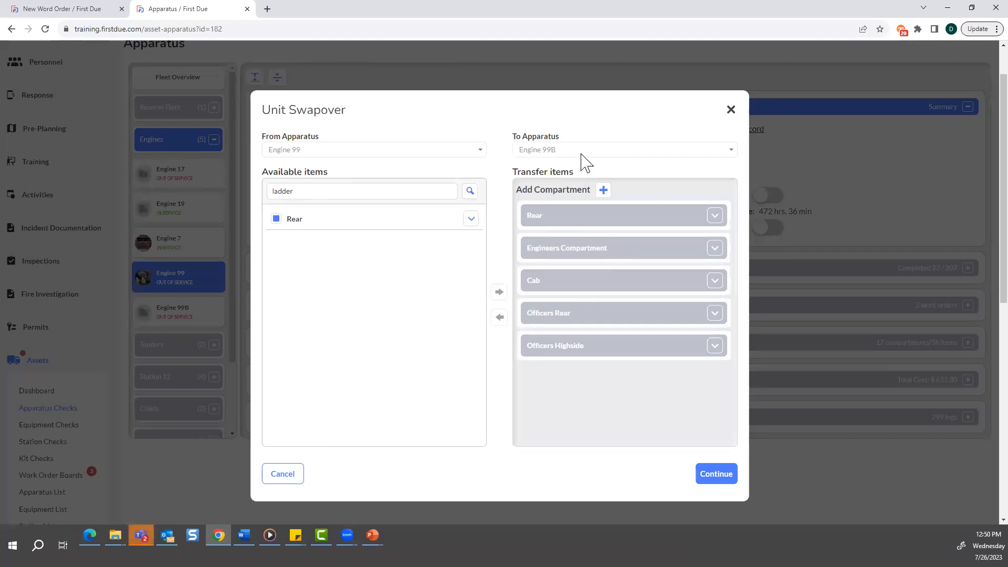
left_click(662, 217)
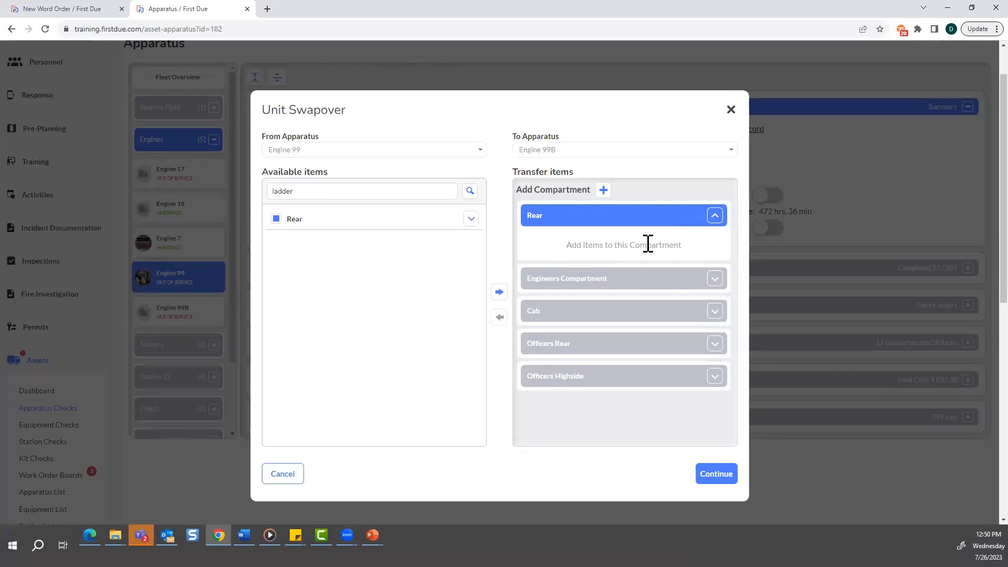
left_click(499, 293)
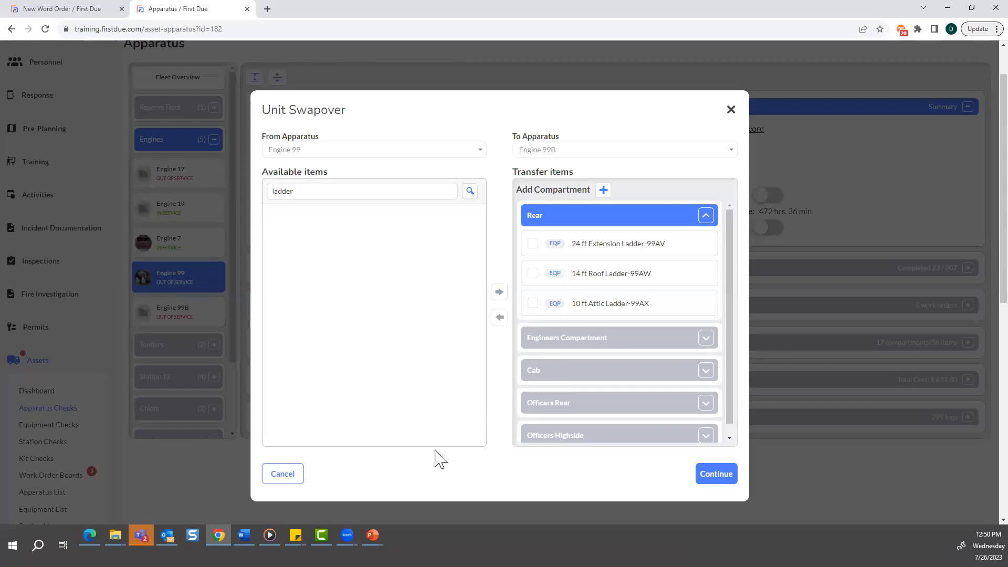
- Clear the item search and return the three ladders from Engine 99B's Rear compartment to Engine 99
left_click_drag(343, 194, 213, 191)
key("BackSpace")
left_click(469, 191)
left_click(460, 240)
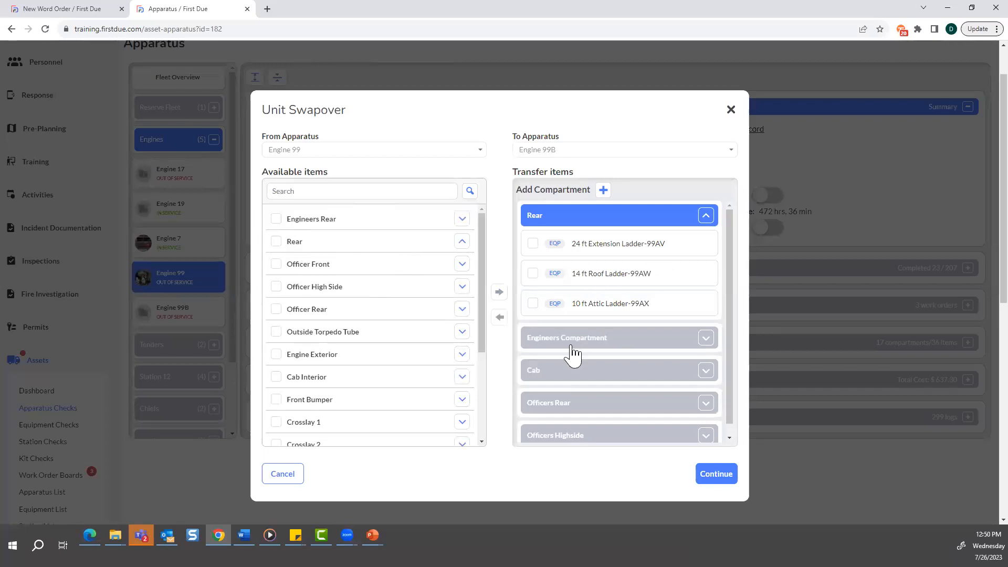
left_click(533, 304)
left_click(533, 273)
left_click(533, 243)
left_click(500, 318)
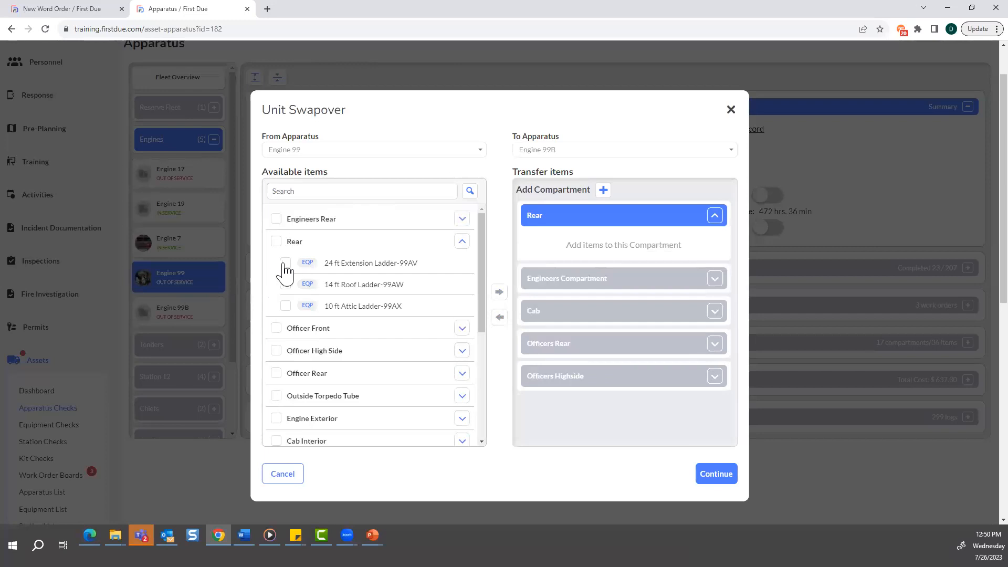
- Transfer the whole Rear compartment's ladders from Engine 99 to Engine 99B's Rear compartment and continue transferring to another location
left_click(277, 241)
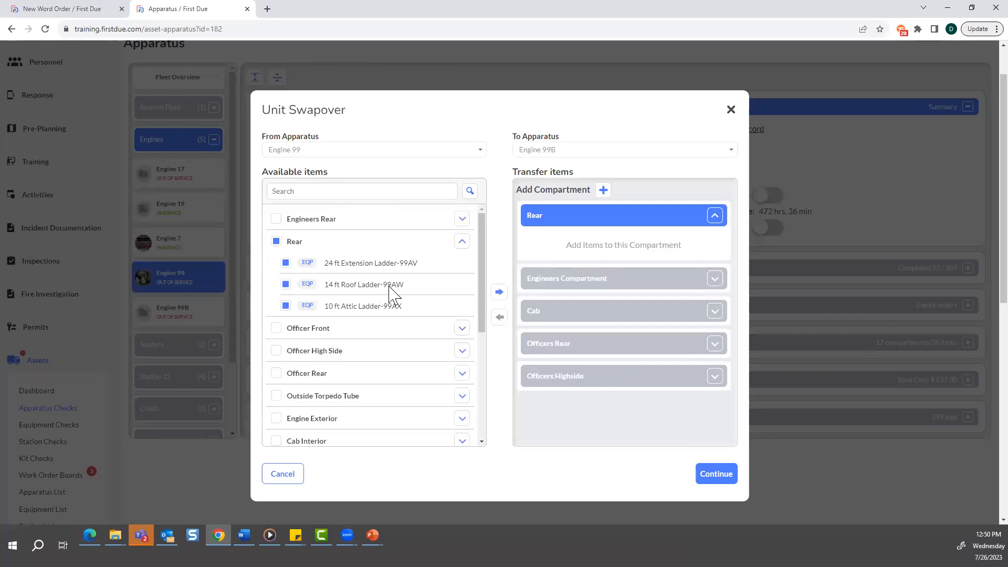
left_click(500, 293)
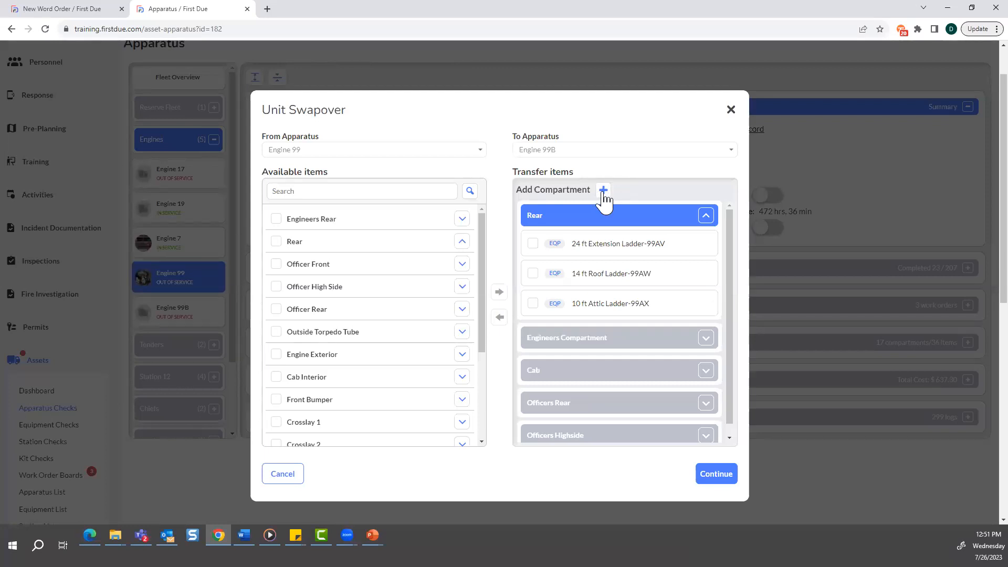
left_click(716, 474)
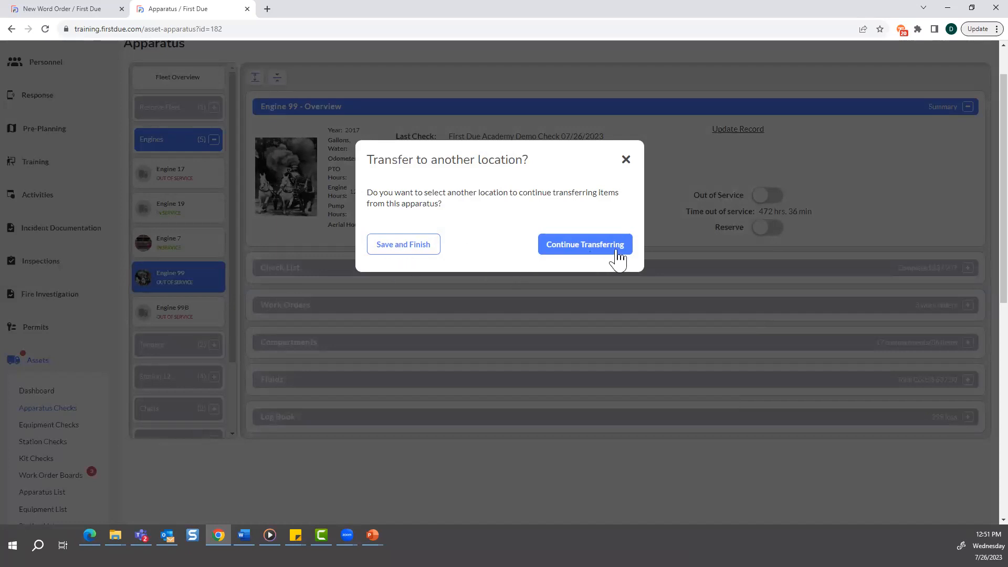
left_click(593, 254)
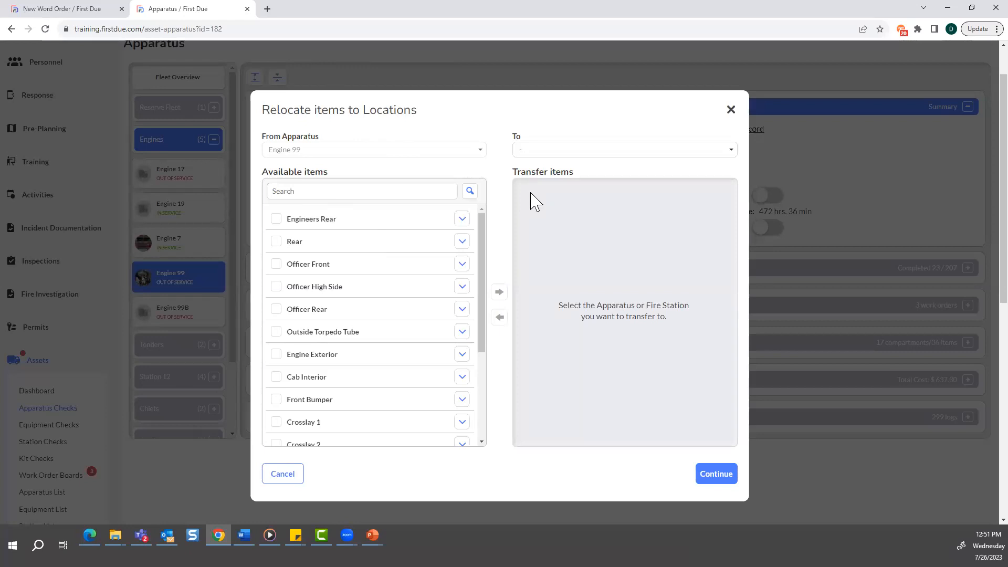
- Relocate the generator from Engine 99's Engineers Rear compartment to Station 19's Storage Room, and save and finish the transfer
left_click(572, 149)
scroll(624, 296, "down", 5)
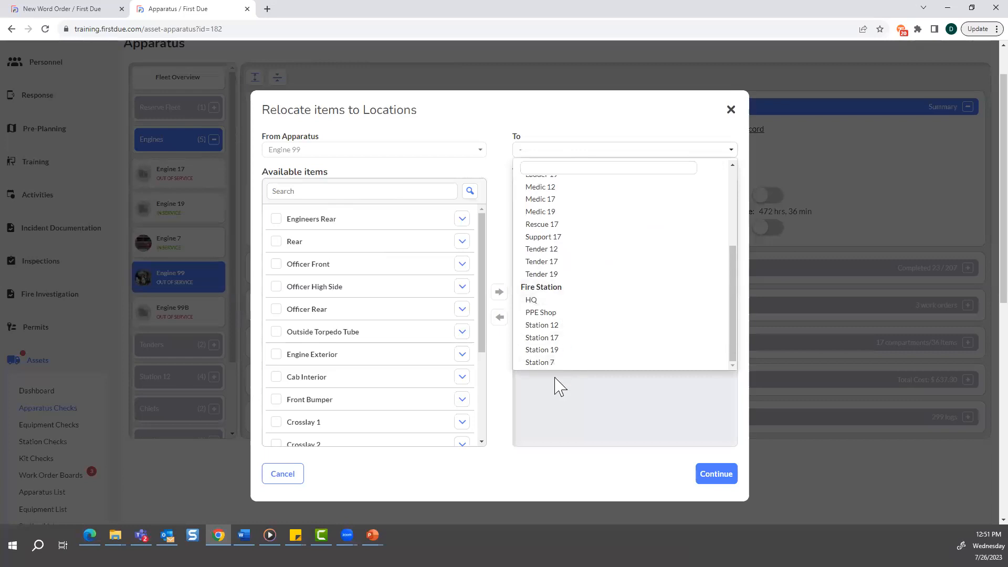
left_click(550, 350)
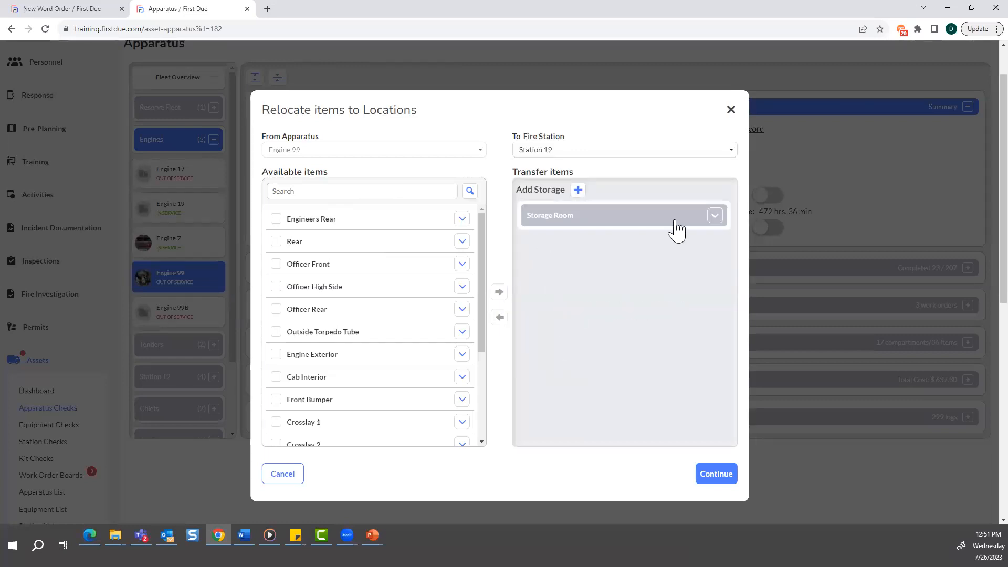
left_click(692, 216)
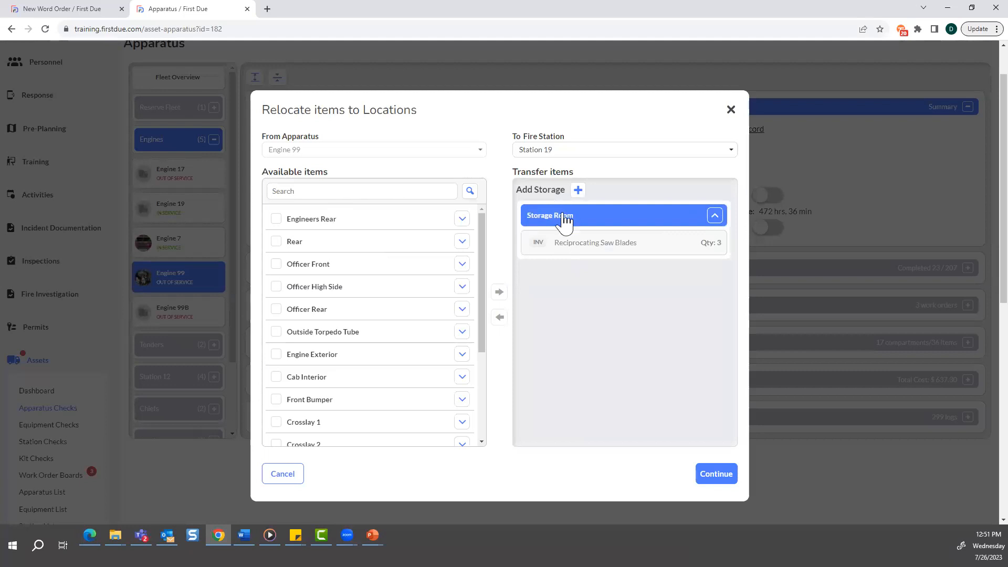
left_click(462, 221)
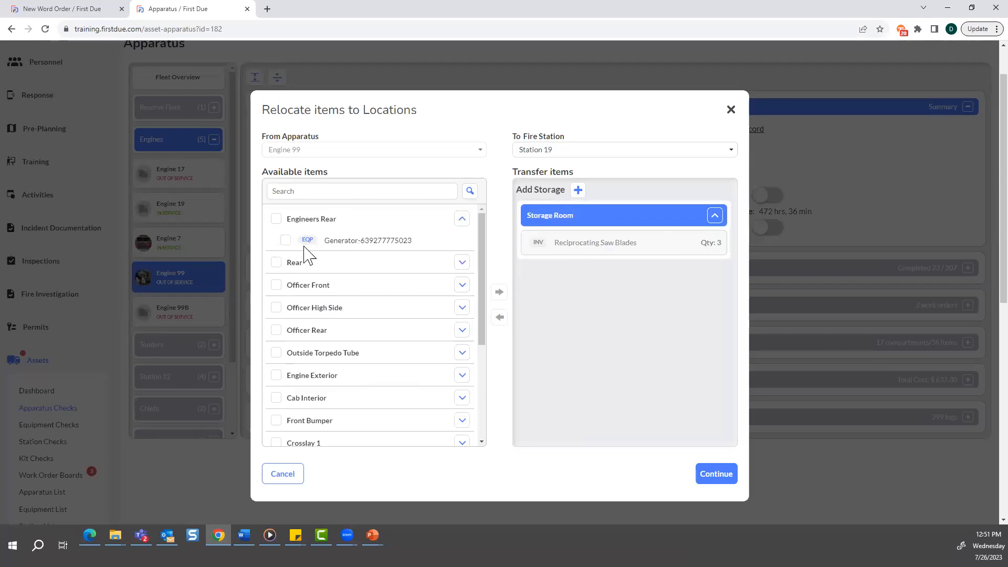
left_click(285, 242)
left_click(500, 292)
left_click(725, 474)
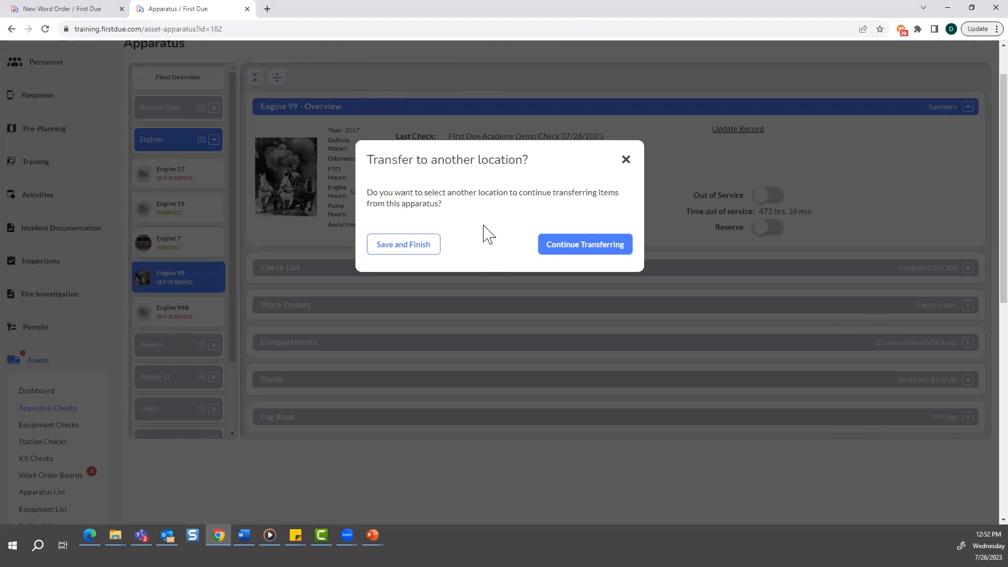
left_click(404, 244)
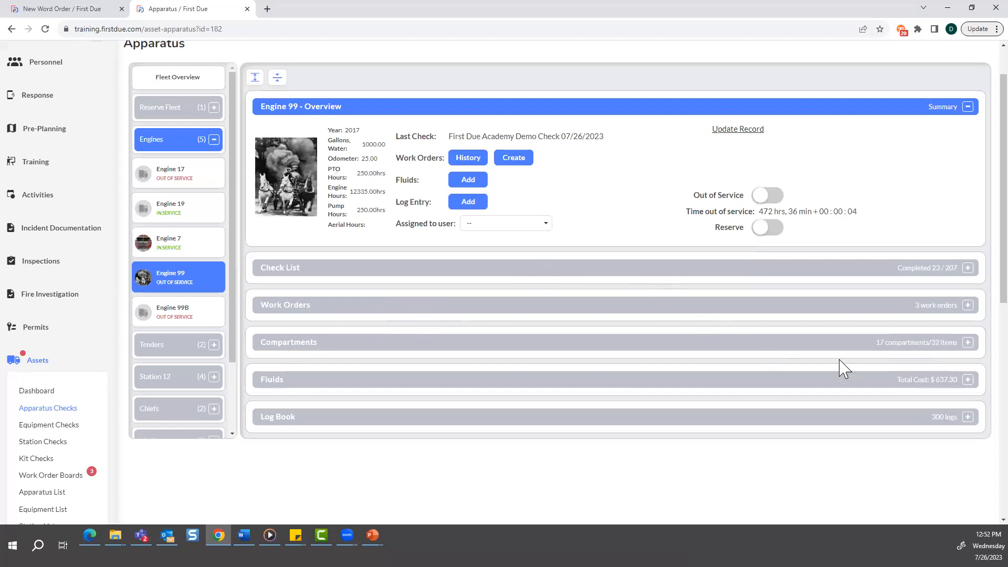
- Open Station 12 under Battalion 1 in Station Checks and view its storages
scroll(62, 473, "down", 1)
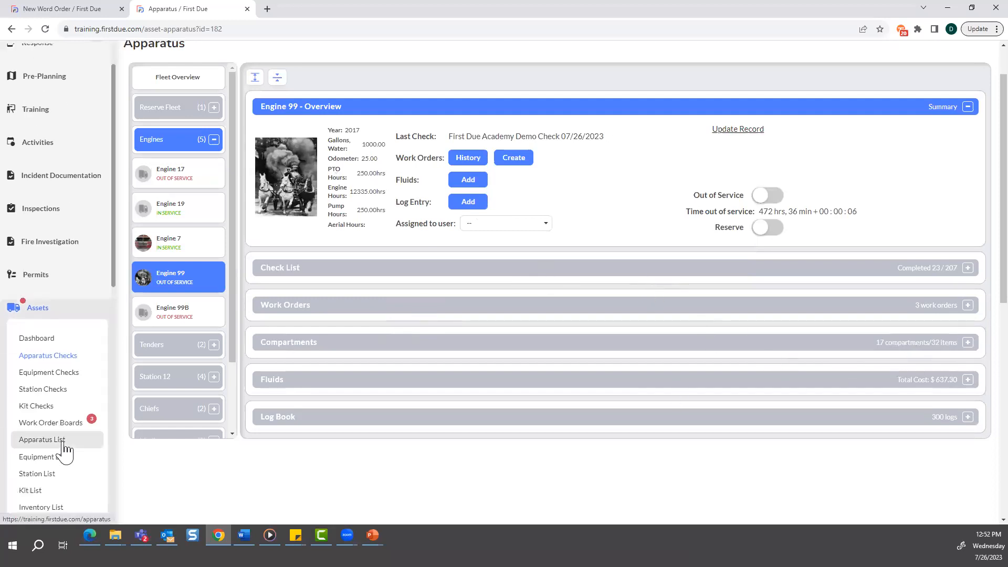
left_click(57, 392)
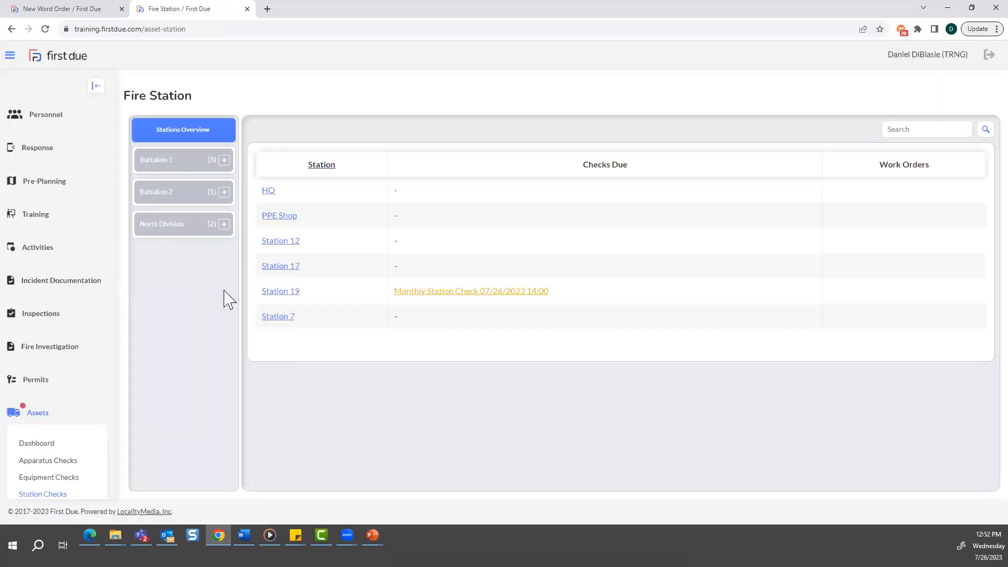
left_click(225, 159)
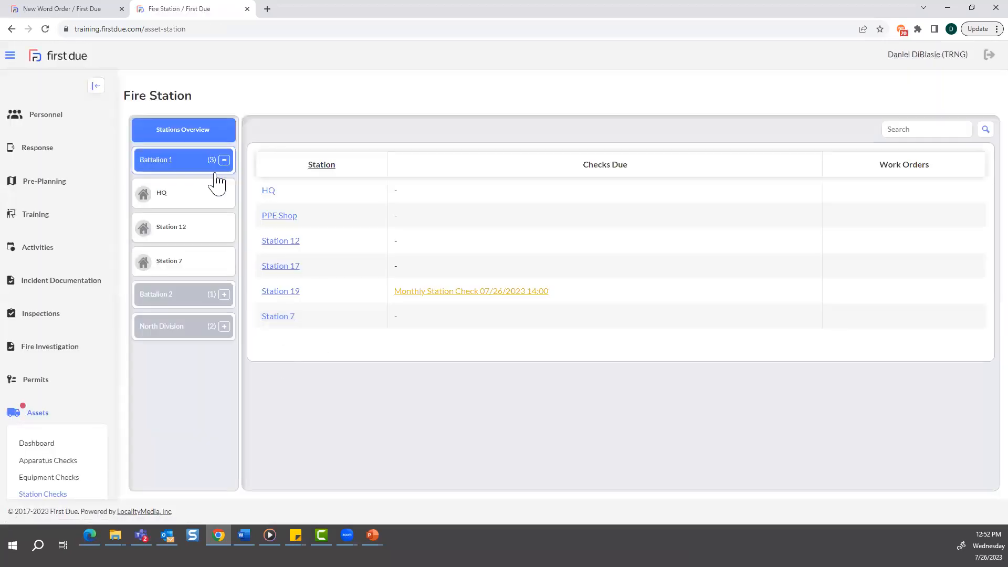
left_click(184, 231)
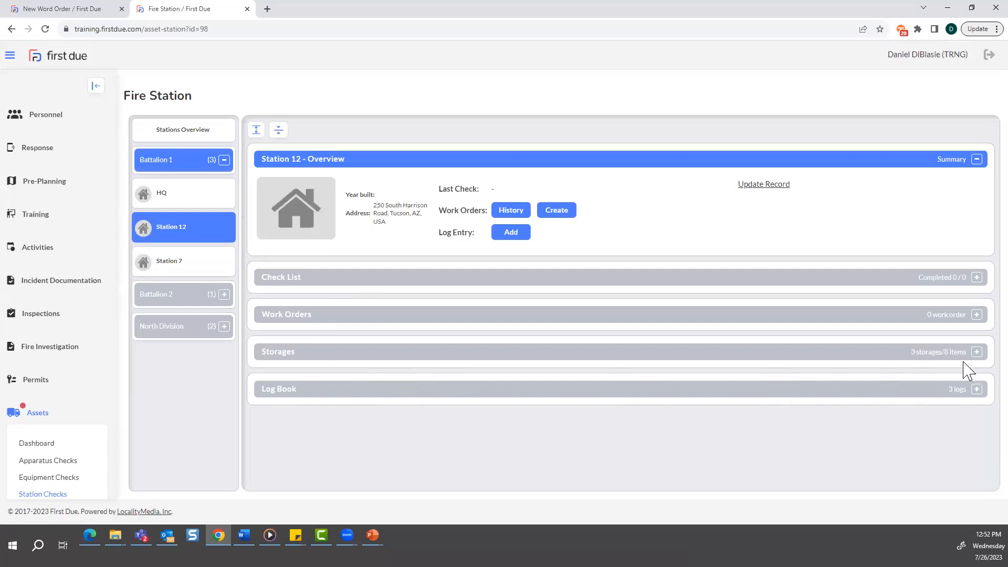
left_click(976, 352)
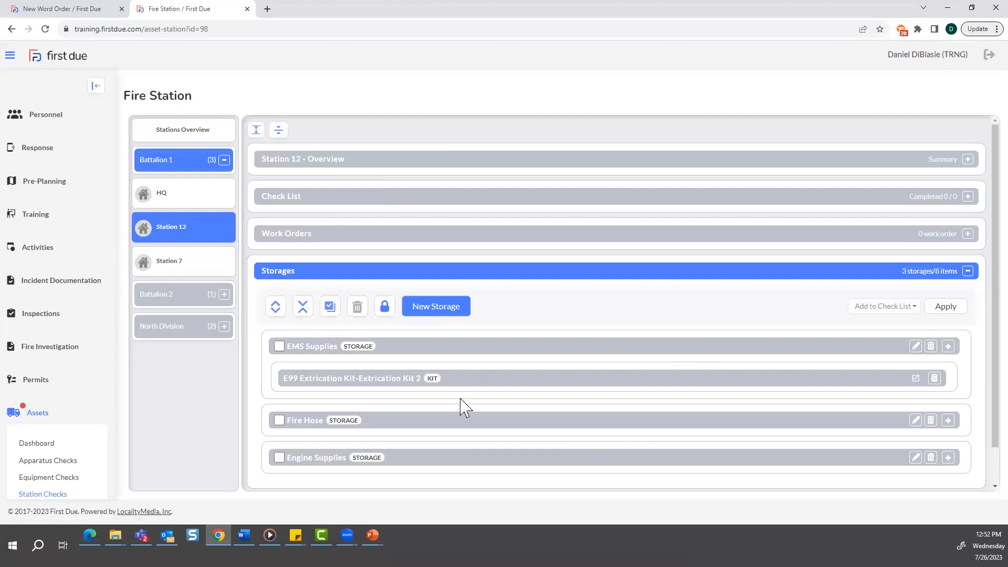
- Open the E07 Jump Bag from the EMS Bags in Kit Checks and view its pouches
scroll(63, 441, "down", 2)
left_click(33, 409)
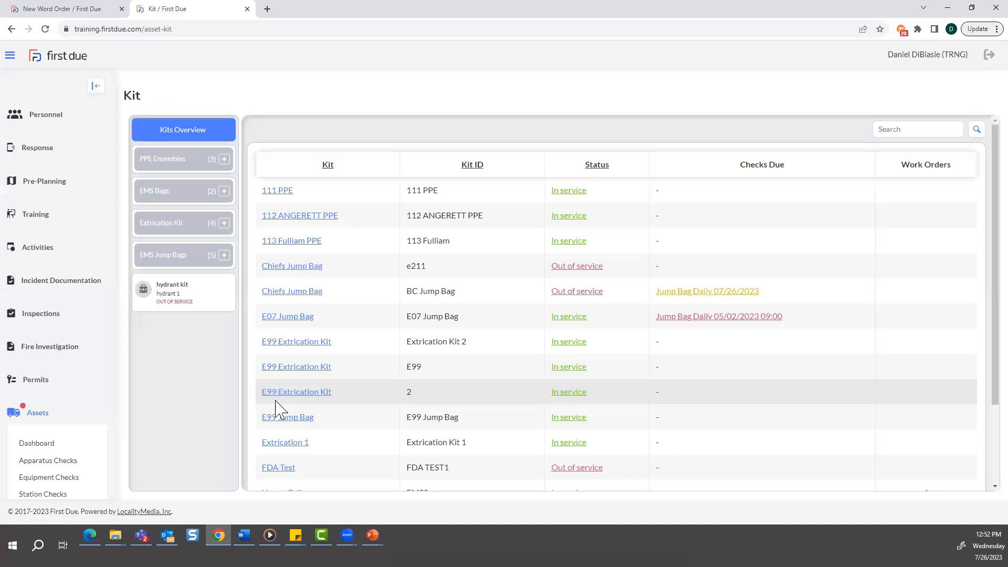
left_click(224, 191)
left_click(173, 229)
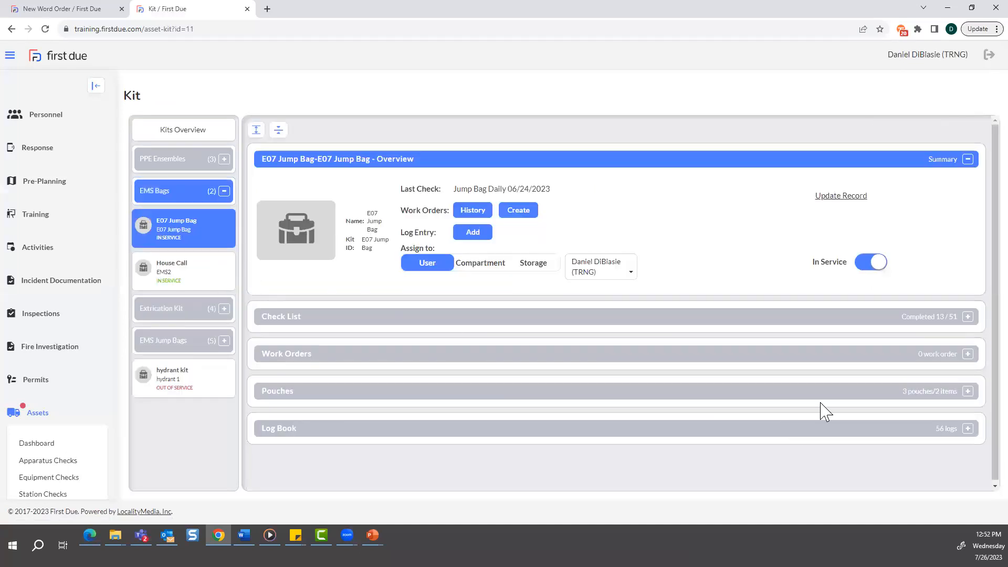
left_click(967, 391)
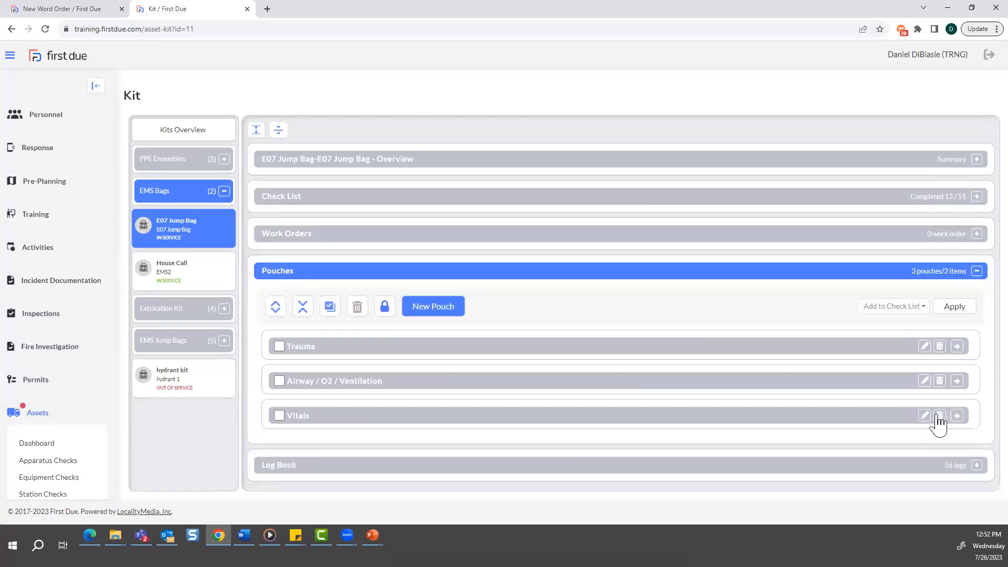
- Return to Engine 99 in Apparatus Checks, view its fluid records and collapse them again
scroll(67, 427, "down", 3)
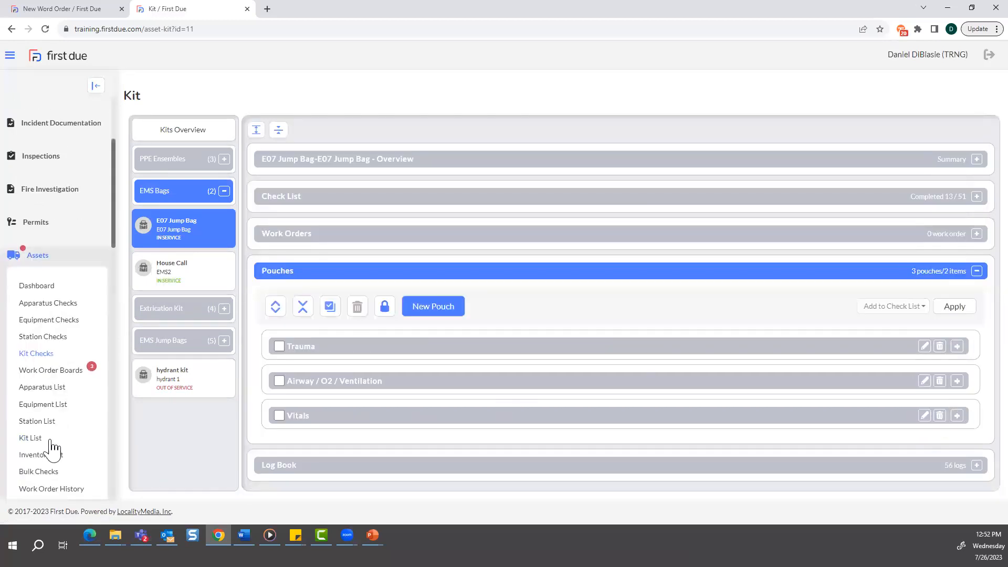
left_click(58, 308)
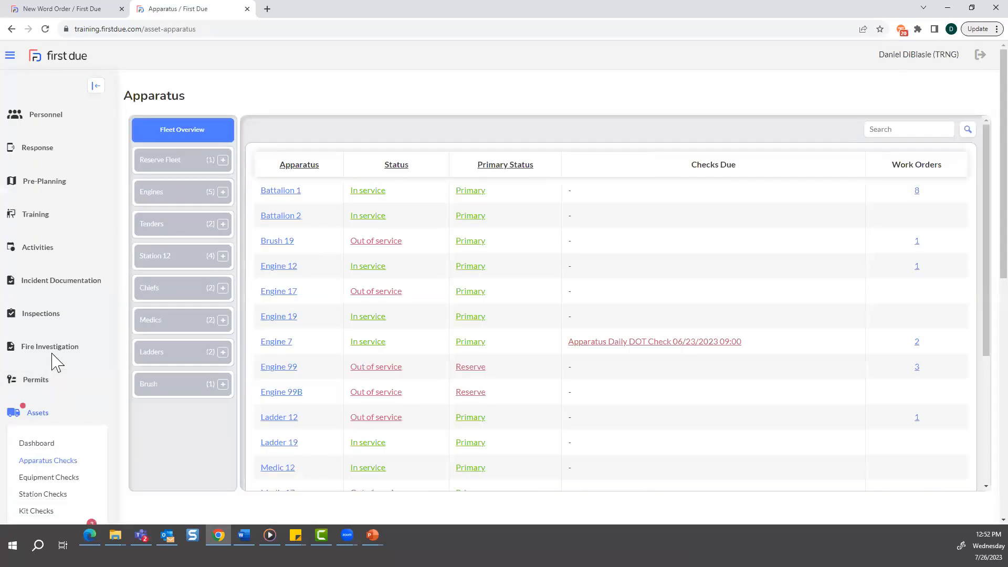
left_click(222, 193)
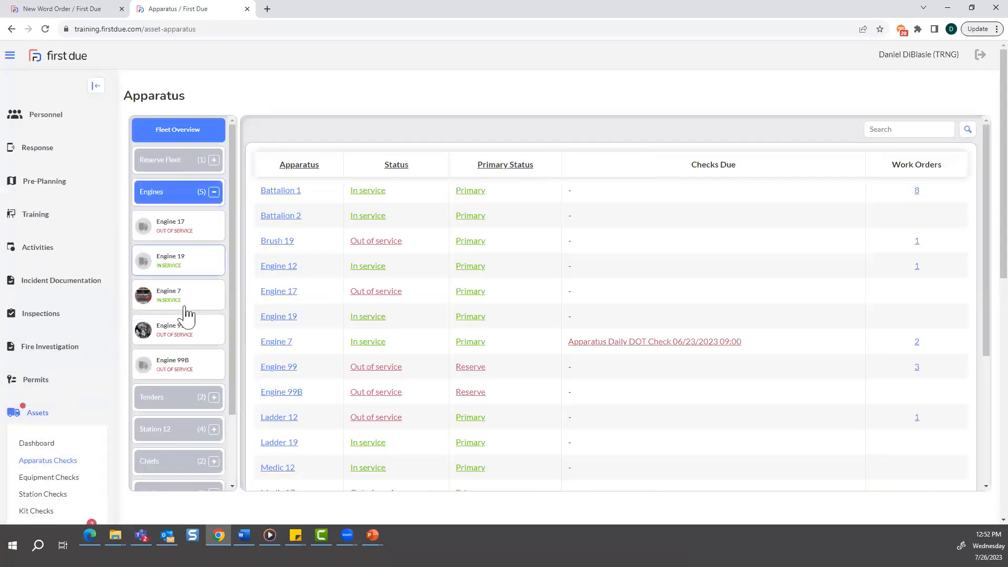
left_click(187, 339)
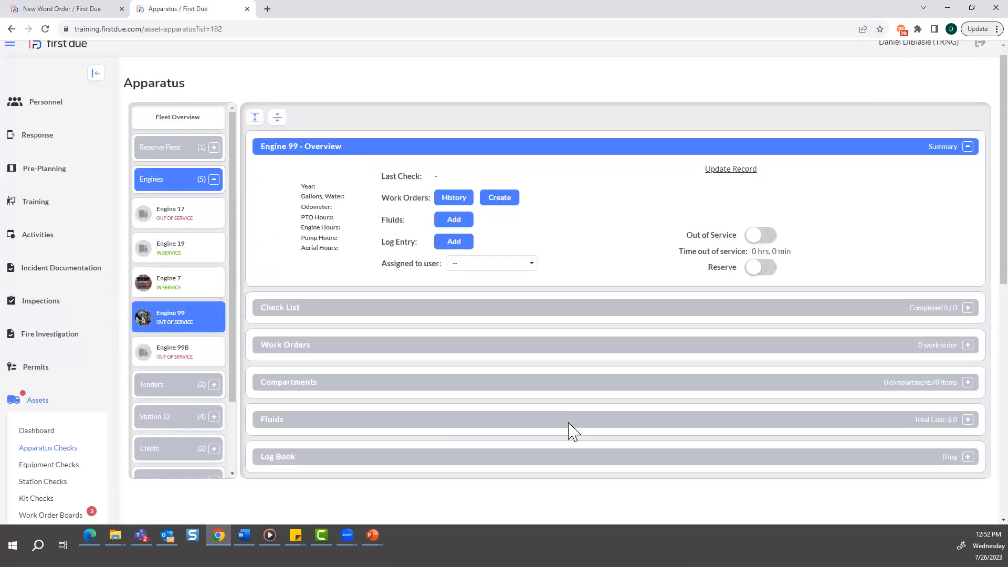
scroll(569, 430, "down", 2)
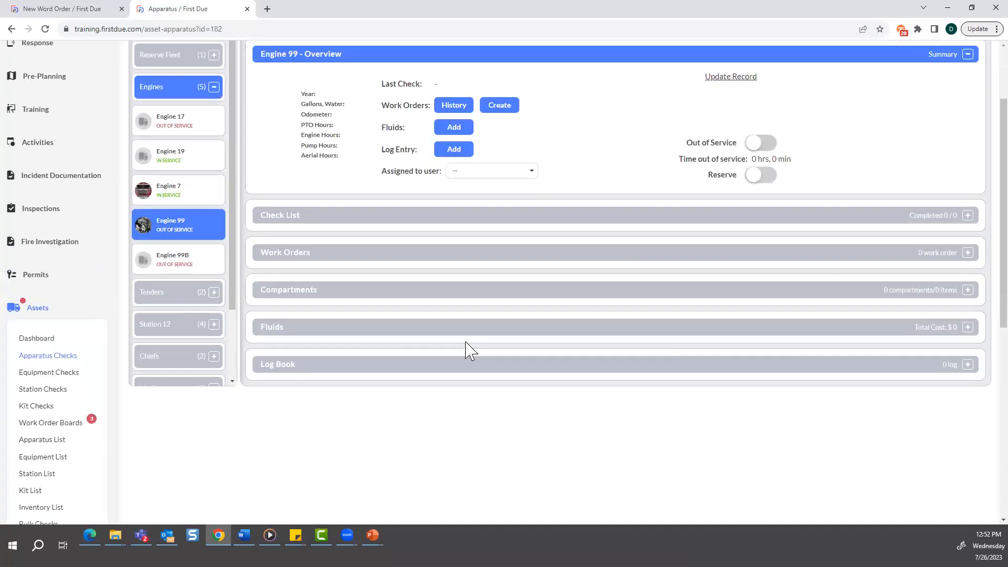
left_click(967, 327)
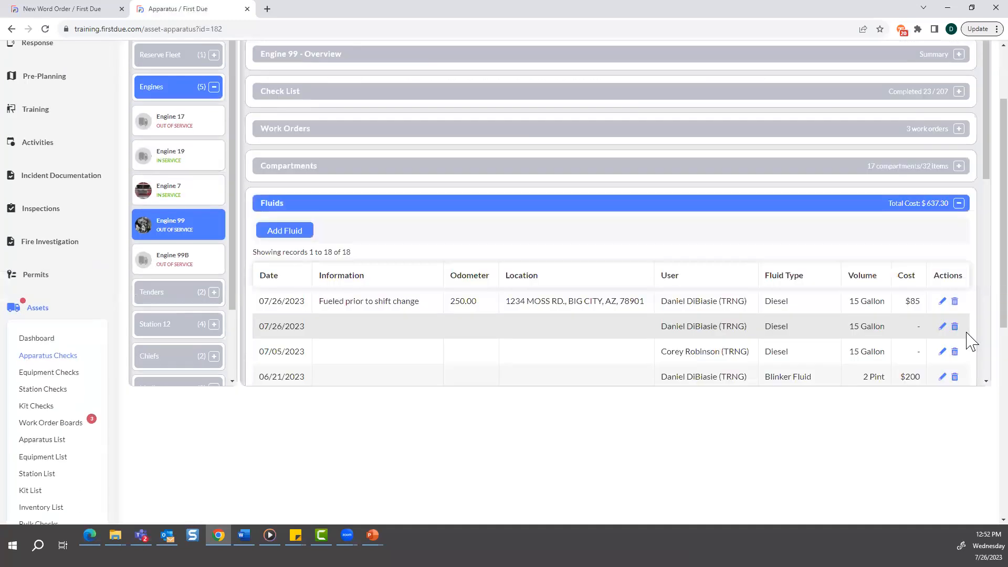
left_click(958, 204)
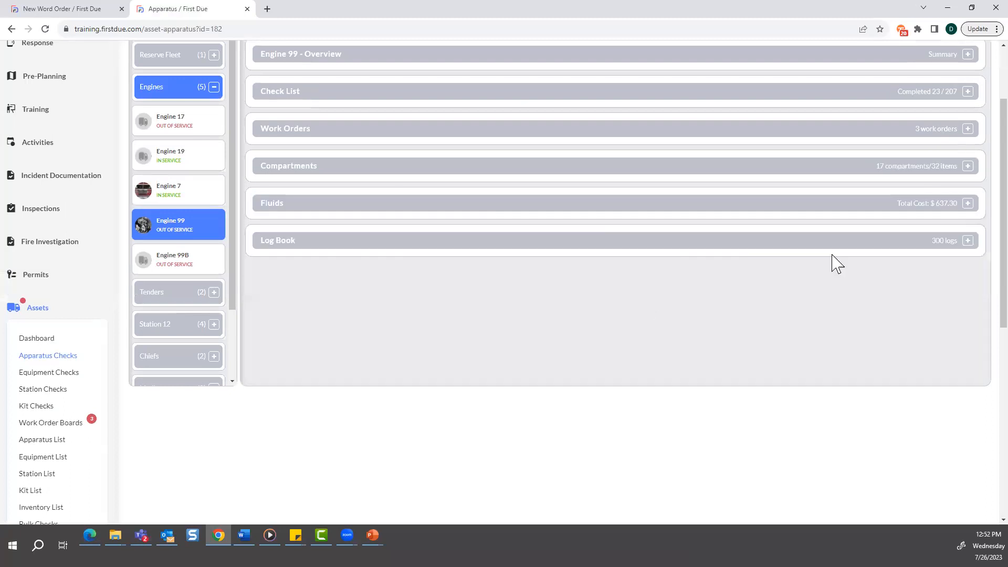
- Review the status, work order and check entries in Engine 99's log book
left_click(317, 247)
scroll(735, 360, "down", 3)
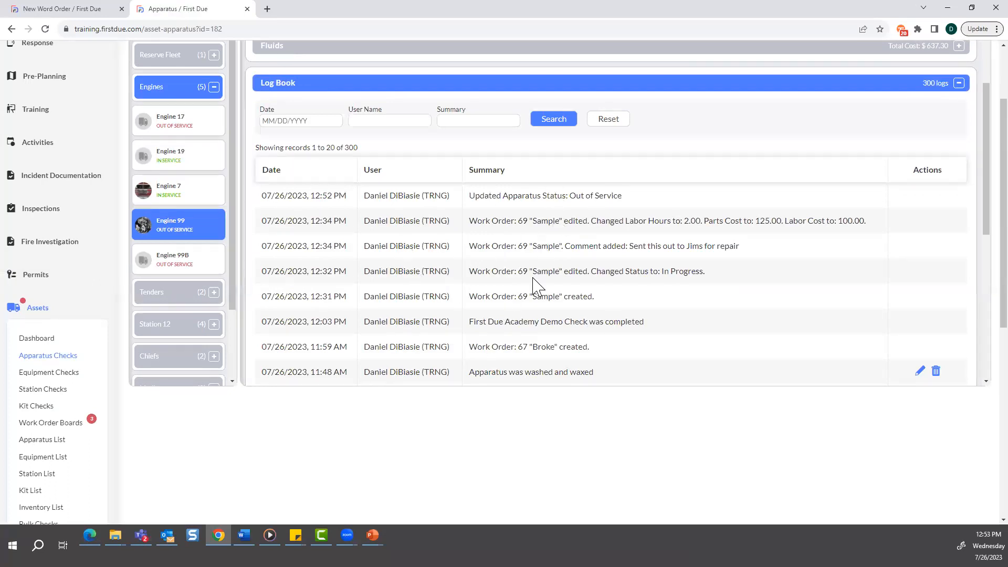
scroll(547, 286, "down", 2)
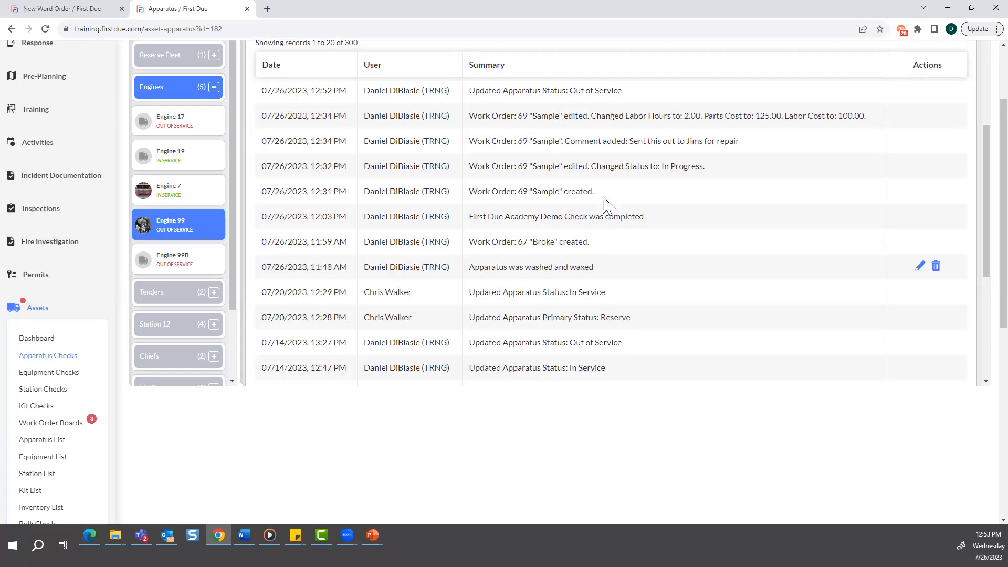
scroll(339, 307, "up", 2)
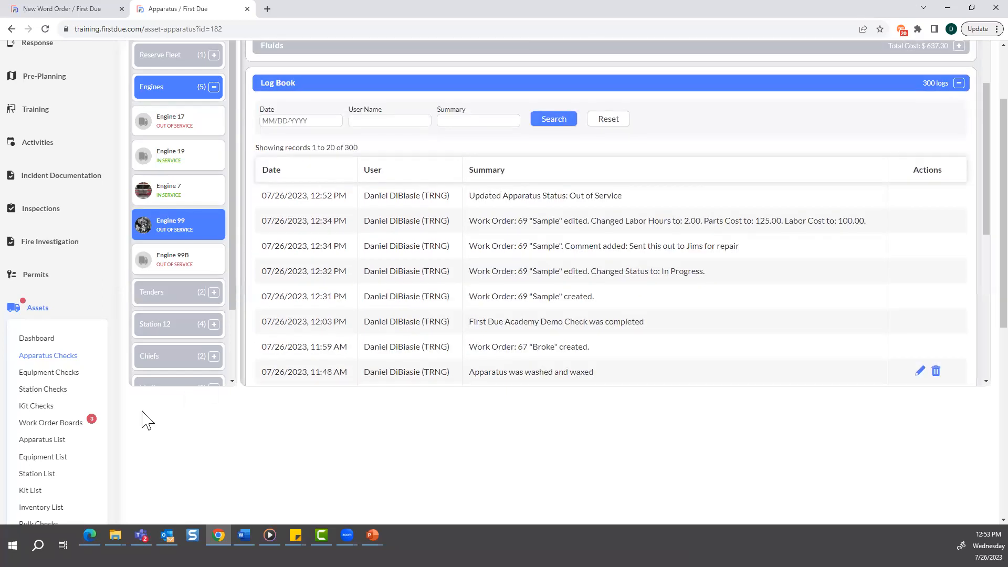
- Open the Apparatus List and filter it by the Engines apparatus group with archived apparatus shown
scroll(60, 378, "down", 2)
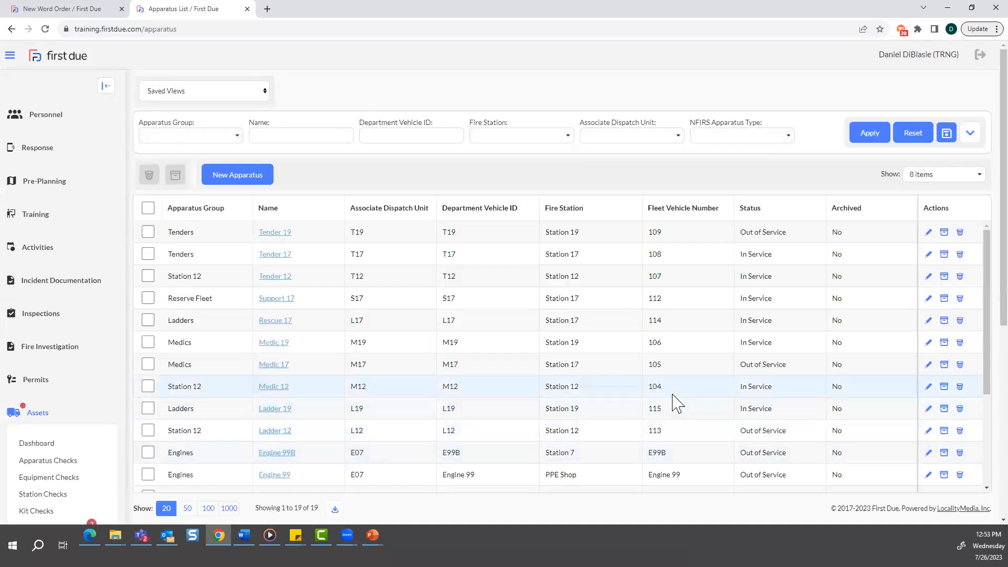
left_click(970, 133)
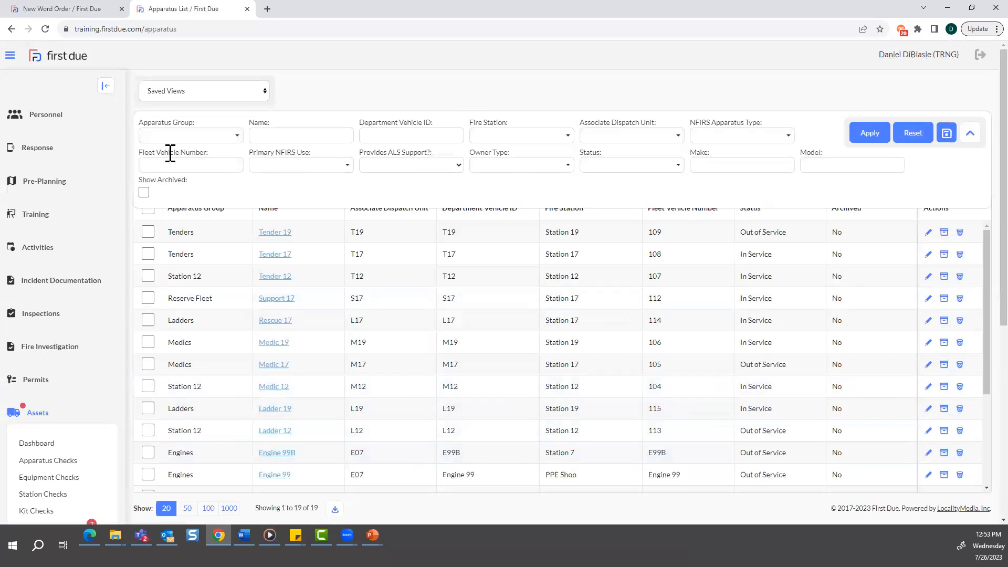
left_click(188, 139)
left_click(154, 199)
left_click(270, 188)
left_click(871, 139)
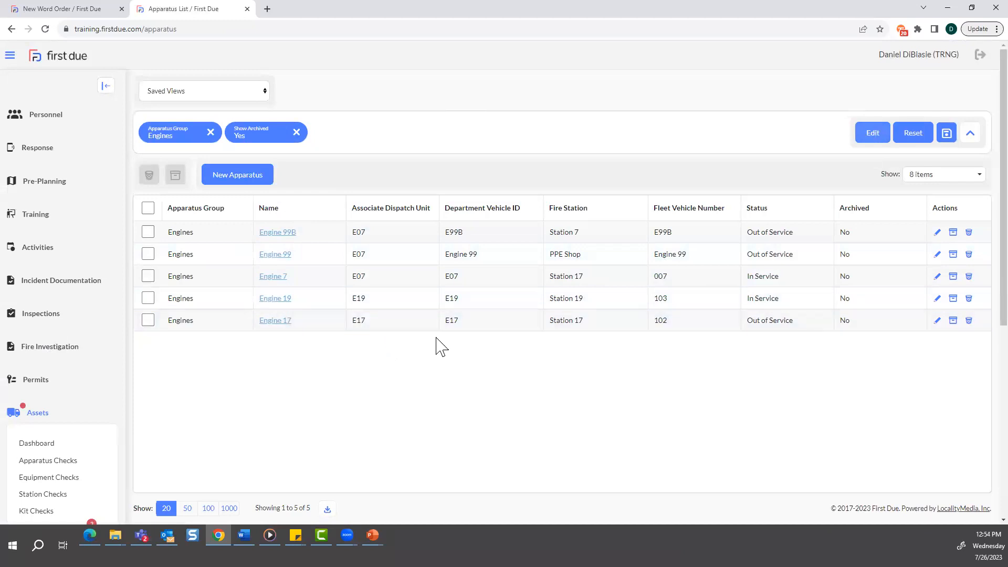
- Save the filtered apparatus list as a view named with the owner's first name plus "View", and open the saved views
left_click(940, 139)
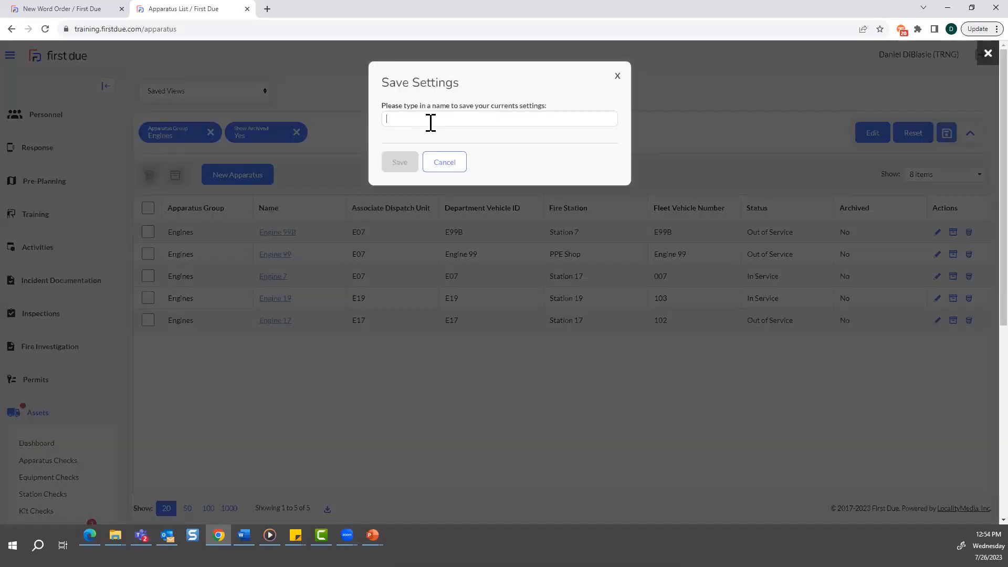
type("Daniel's View")
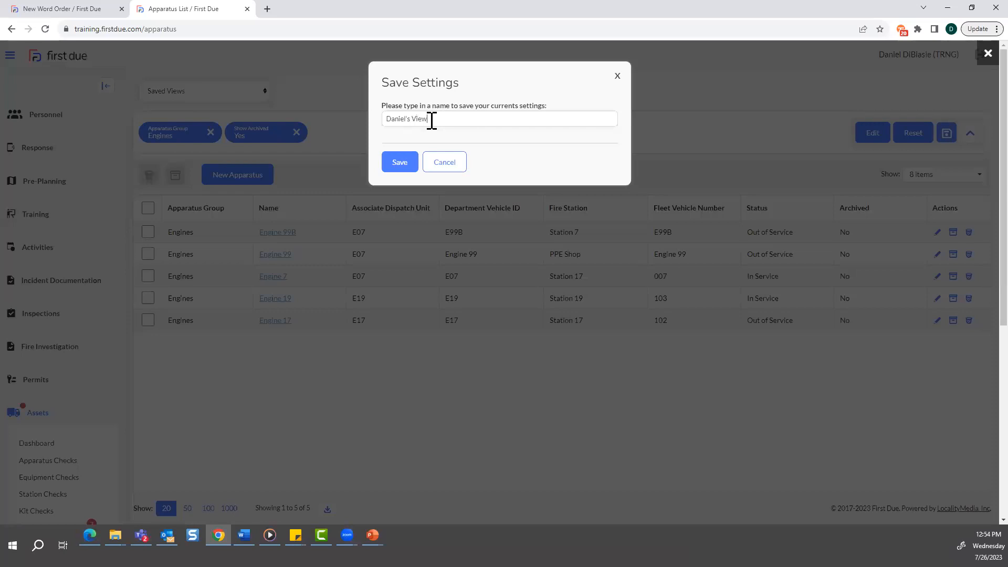
left_click(402, 166)
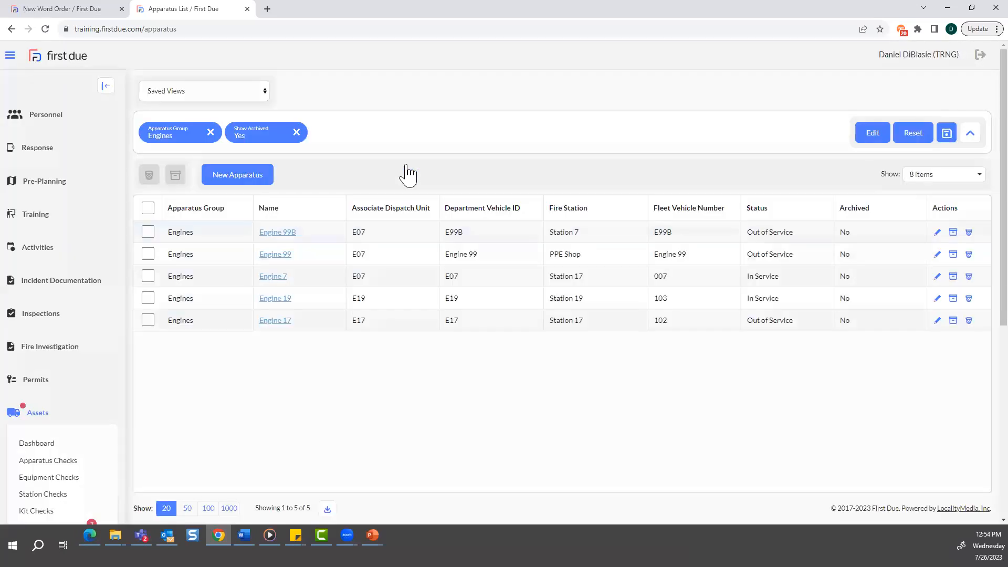
left_click(262, 94)
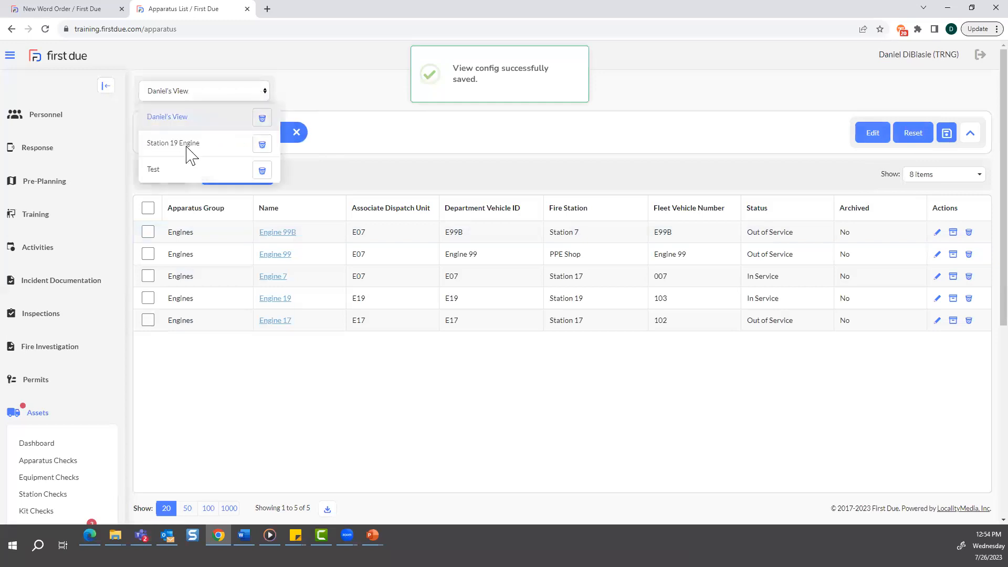
- Compare the saved apparatus views Station 19 Engine and Test, and return to the view named after its owner
left_click(363, 65)
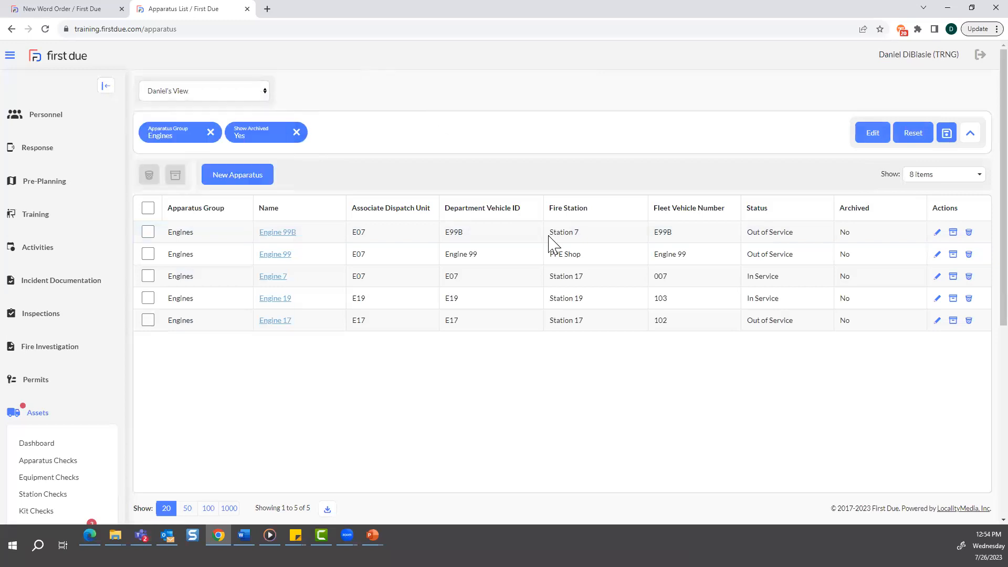
left_click(249, 93)
left_click(178, 147)
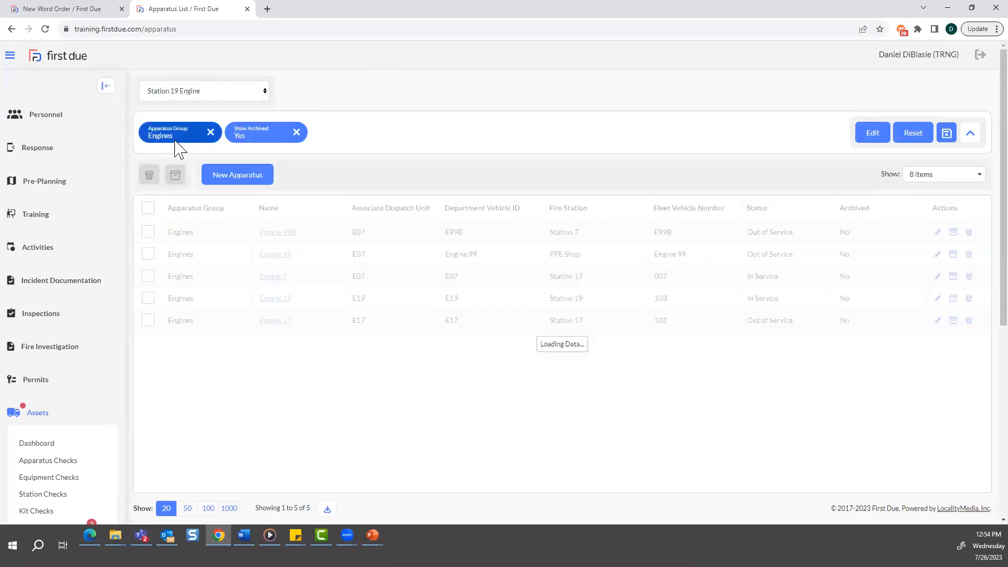
left_click(190, 97)
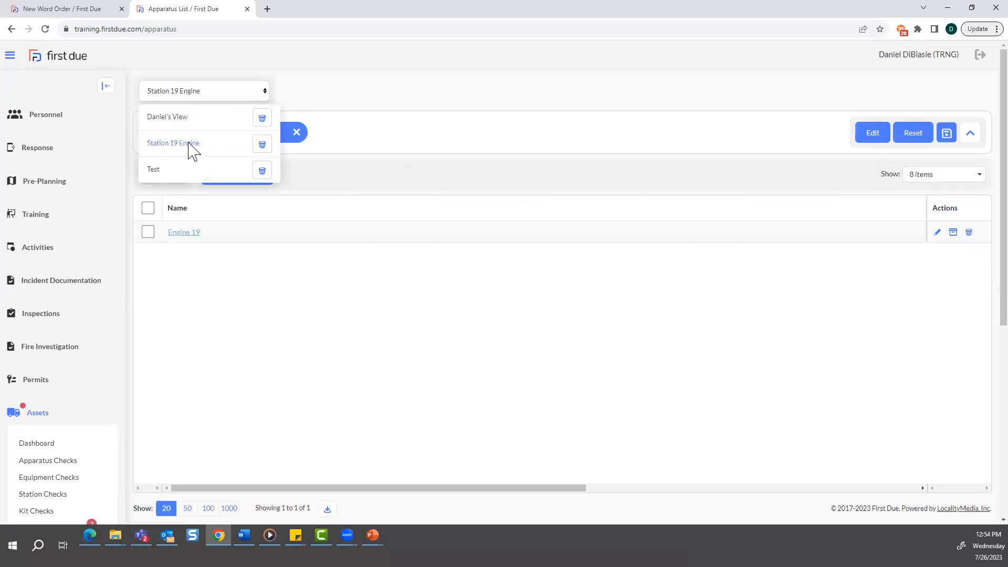
left_click(163, 169)
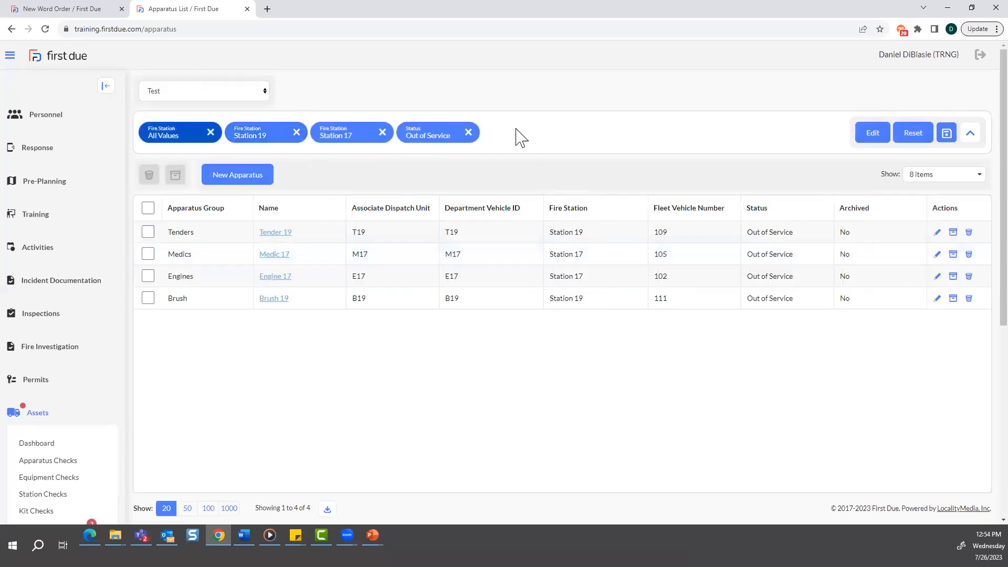
left_click(216, 98)
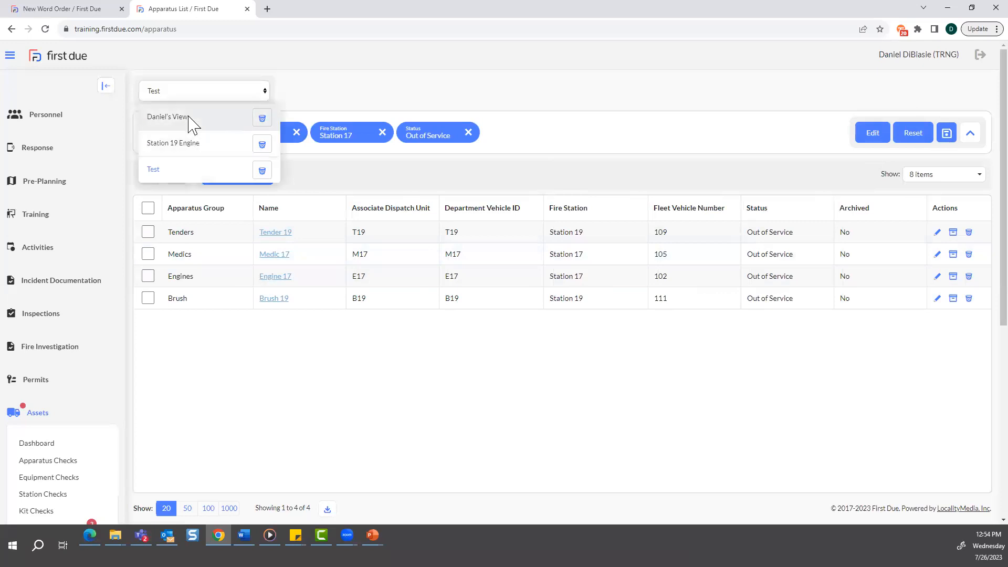
left_click(190, 122)
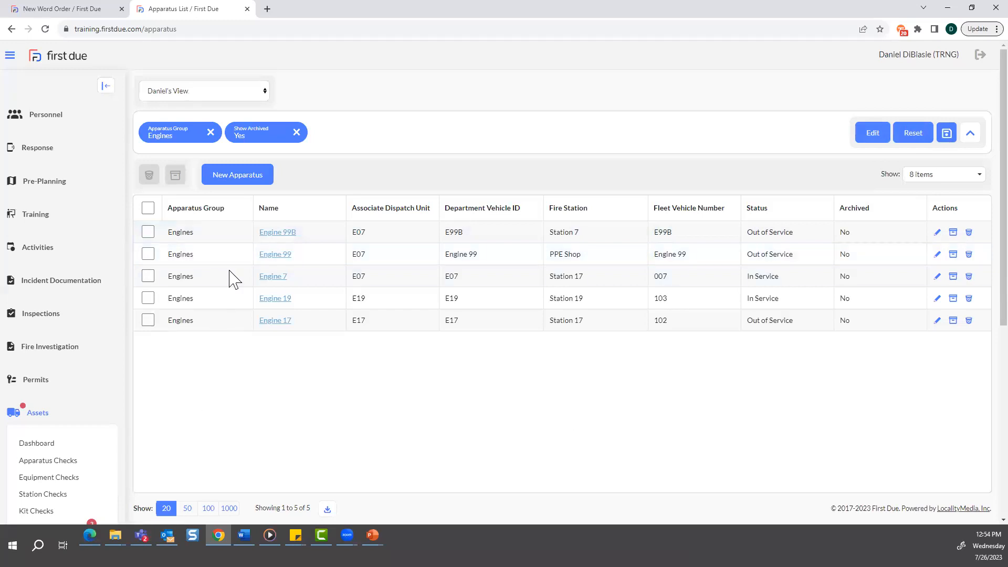
- View the Apparatus Information and Specifications sections of a blank new apparatus form, and close it without creating a record
scroll(84, 451, "down", 3)
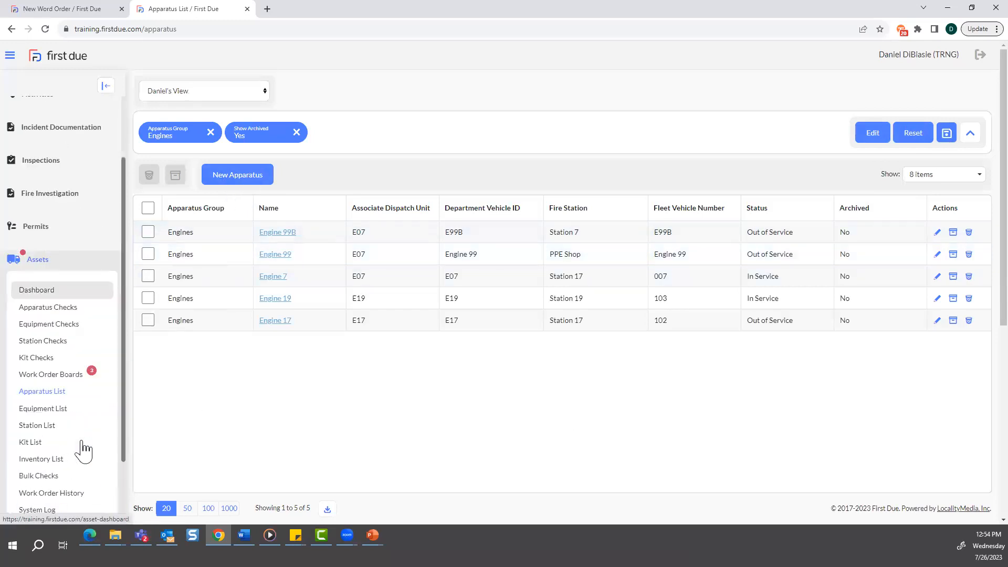
left_click(237, 176)
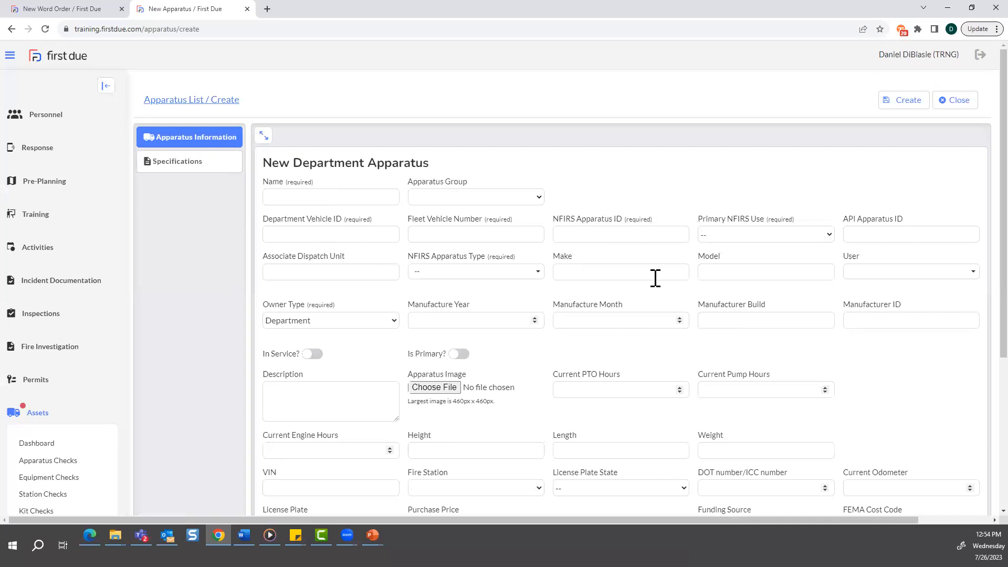
scroll(651, 269, "down", 3)
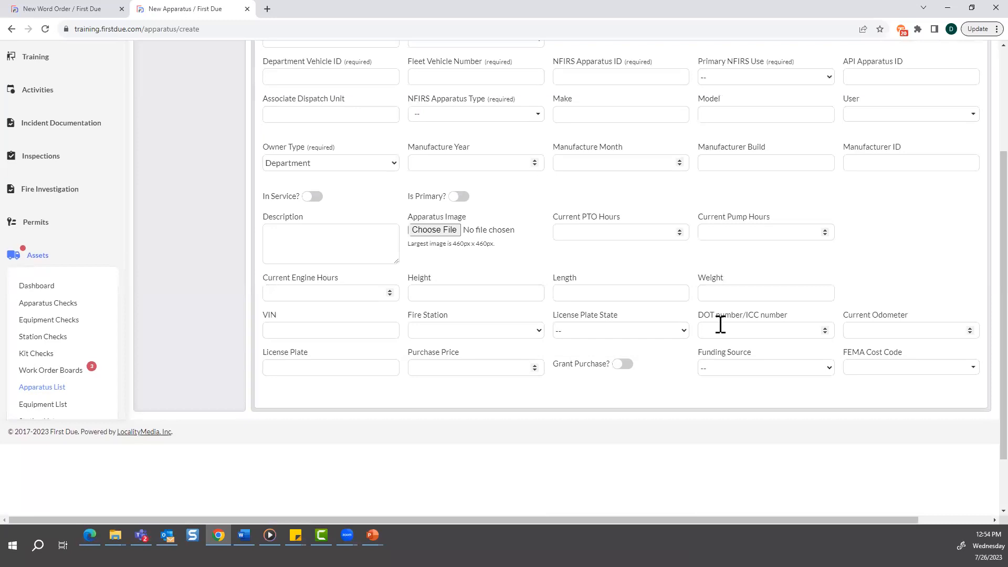
scroll(751, 305, "up", 3)
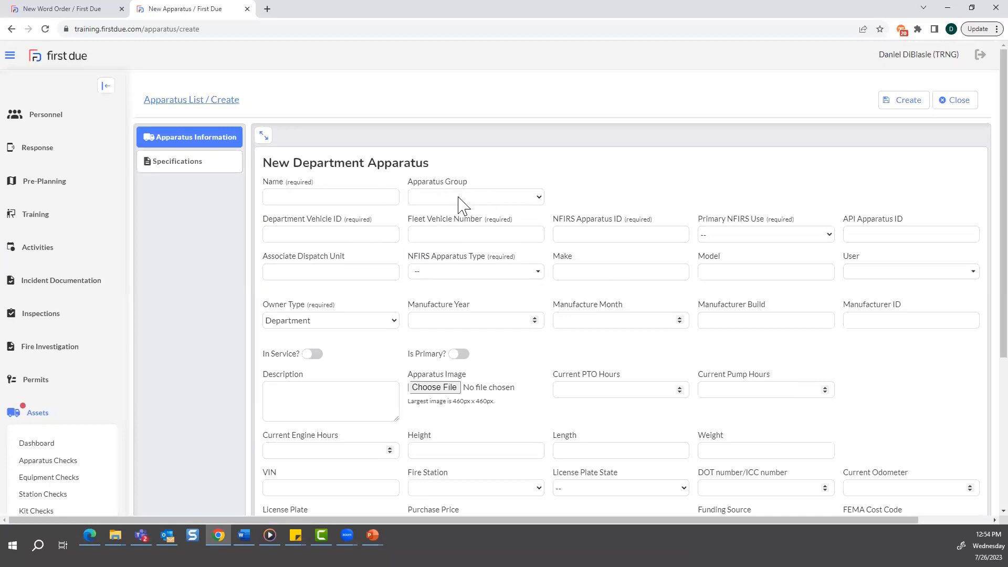
left_click(214, 164)
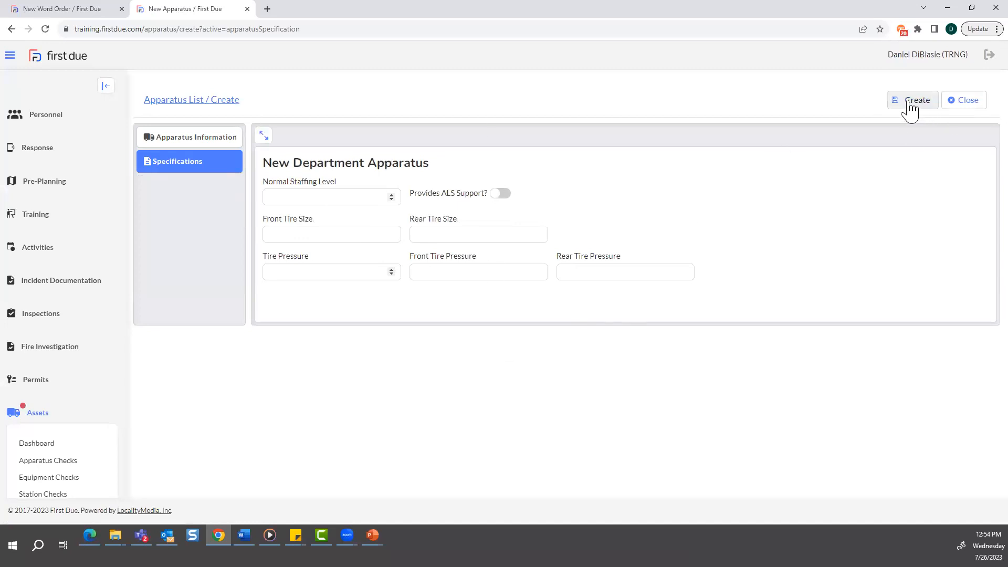
left_click(964, 101)
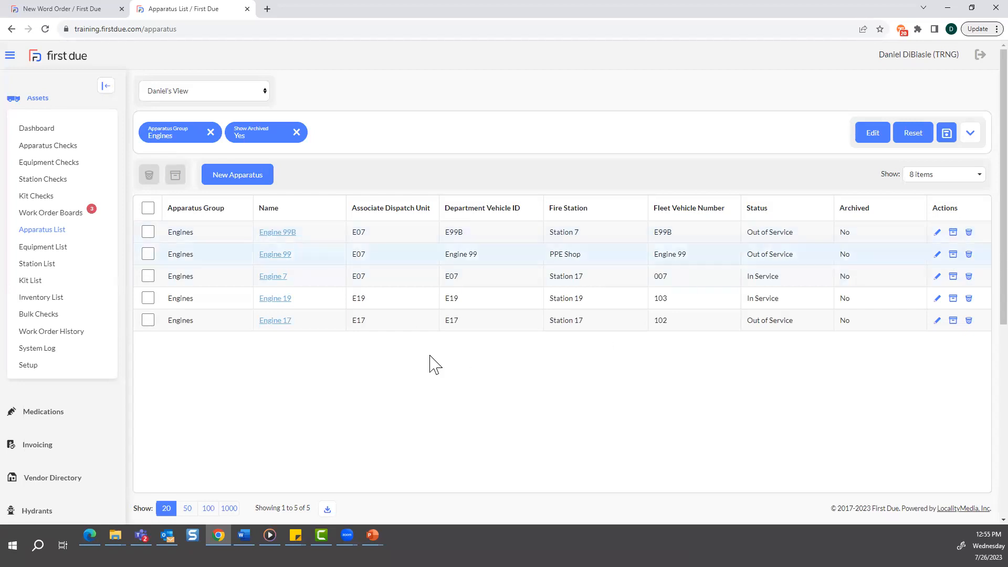
- Open the Equipment List and look through its first page of equipment records
left_click(50, 252)
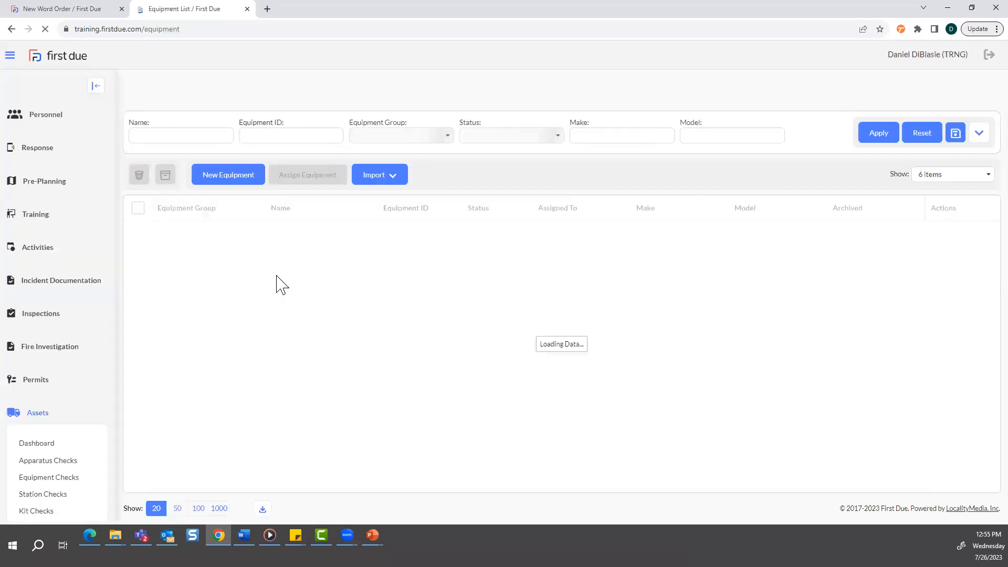
scroll(460, 405, "down", 3)
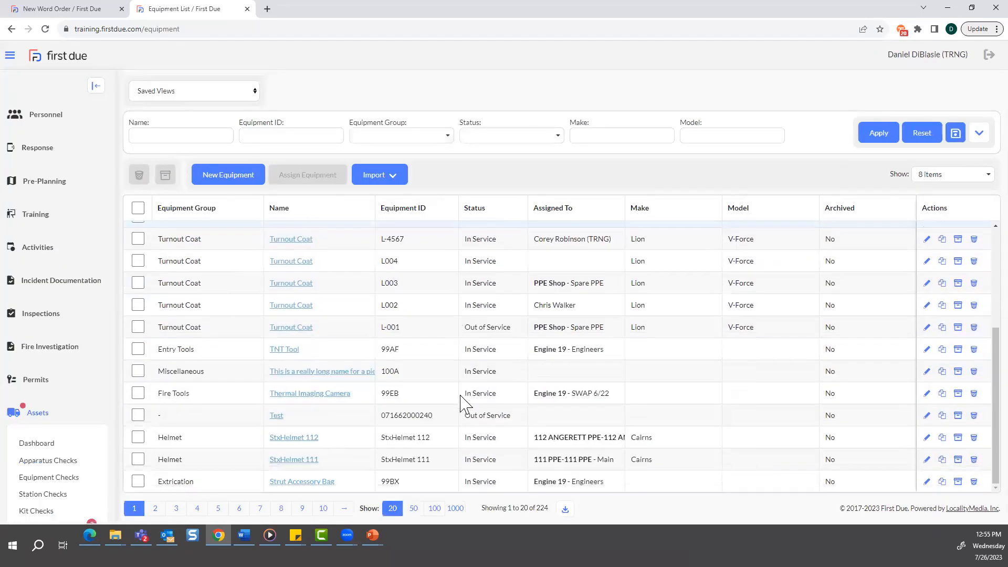
scroll(462, 404, "up", 3)
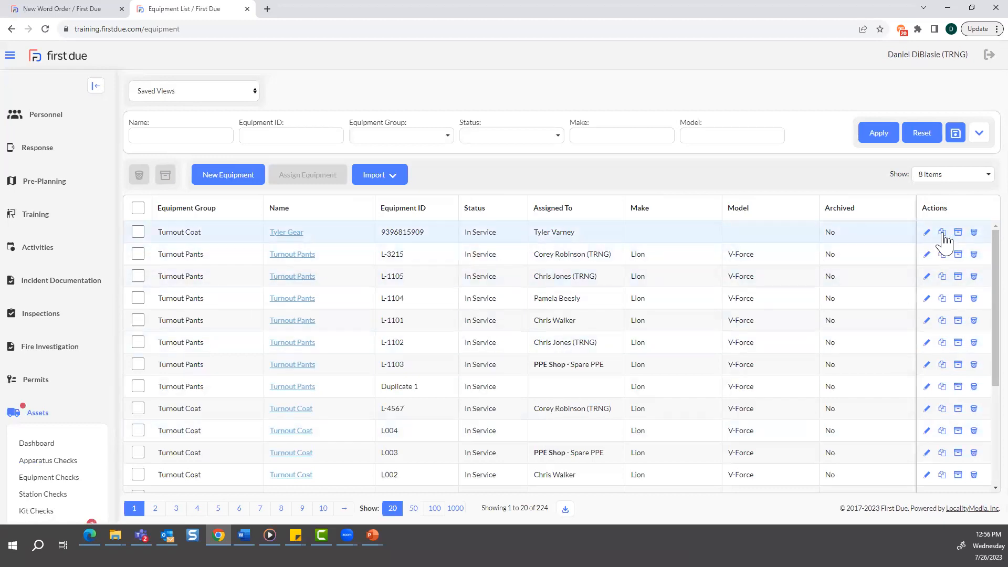
- View the blank new equipment form and return to the Equipment List, discarding the form
left_click(236, 177)
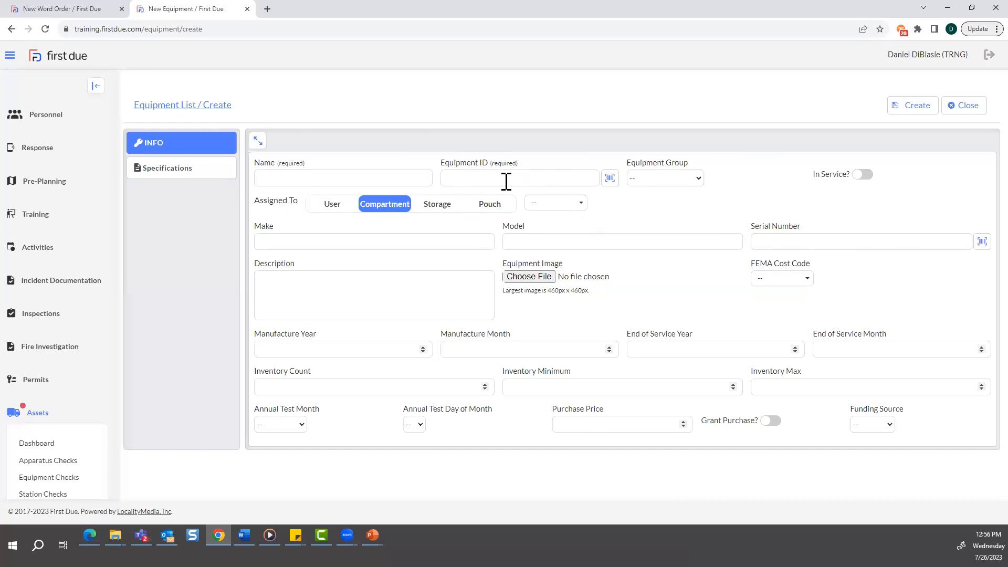
scroll(46, 424, "down", 4)
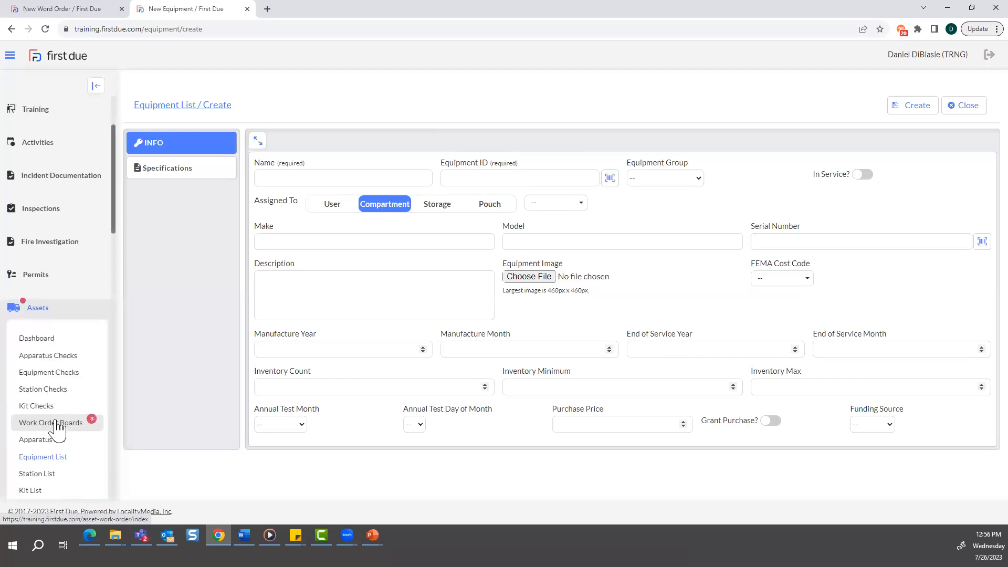
left_click(47, 352)
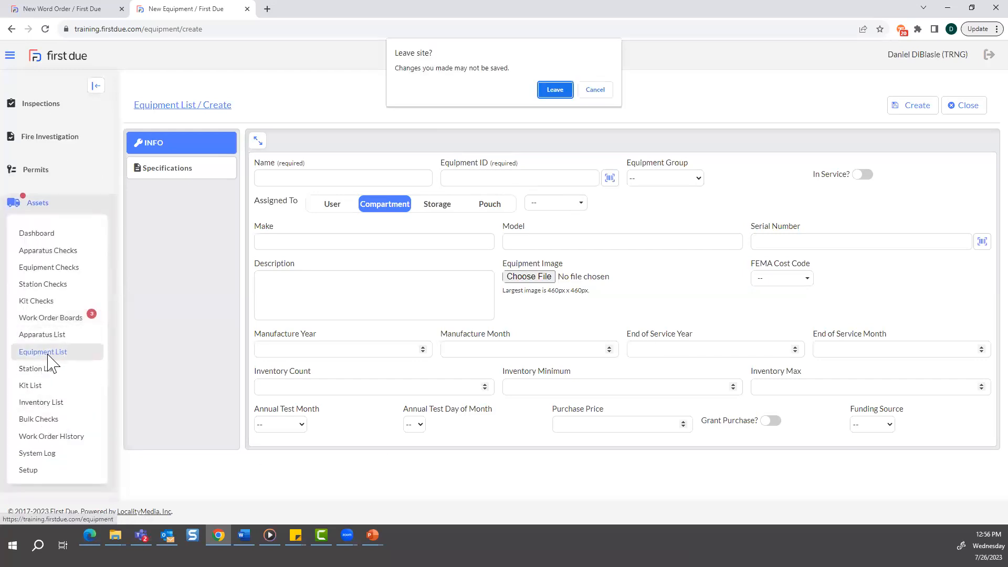
left_click(555, 90)
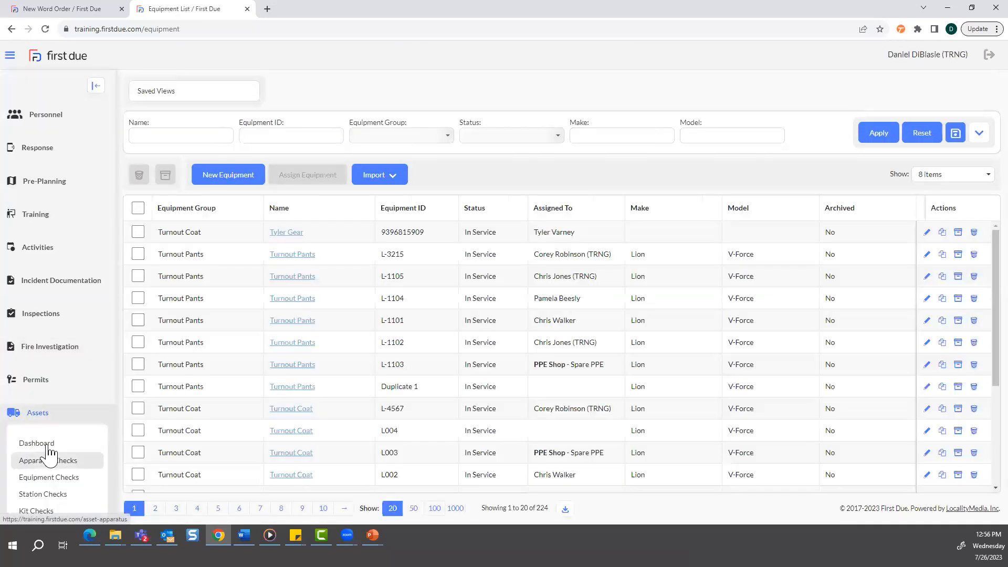
- Download the sample spreadsheet from the equipment CSV import dialog, open it, and dismiss the dialog
scroll(48, 451, "down", 3)
left_click(386, 176)
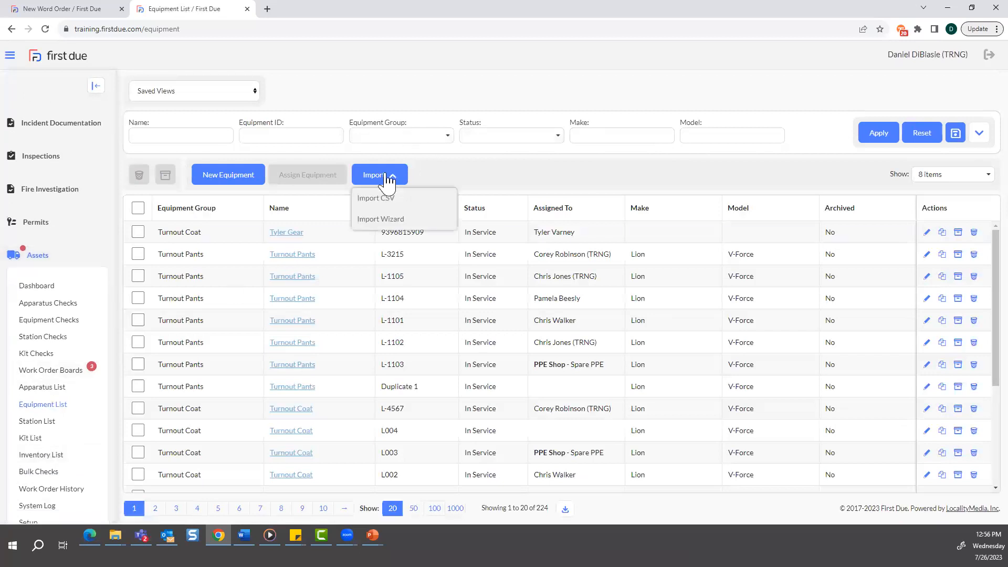
left_click(389, 199)
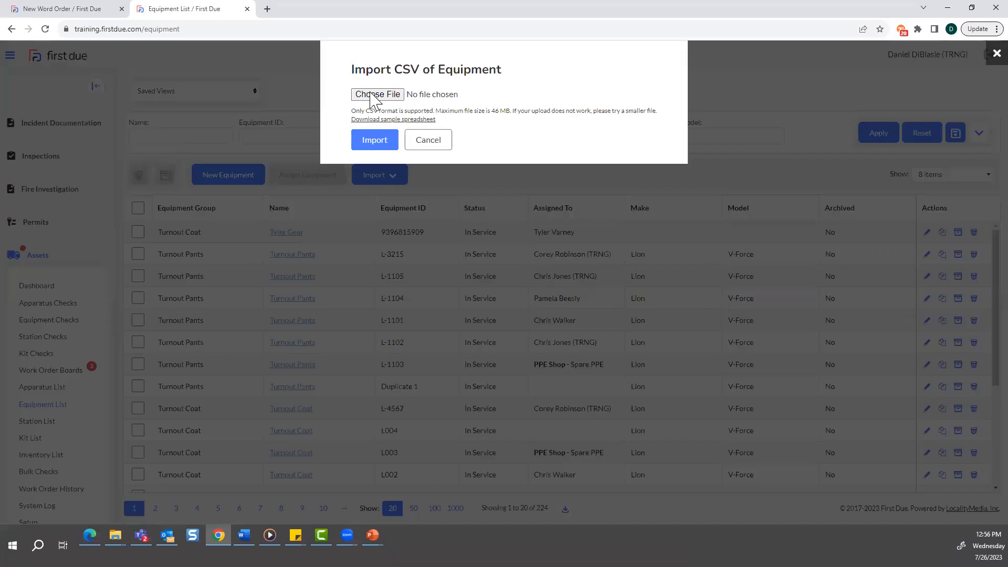
left_click(384, 125)
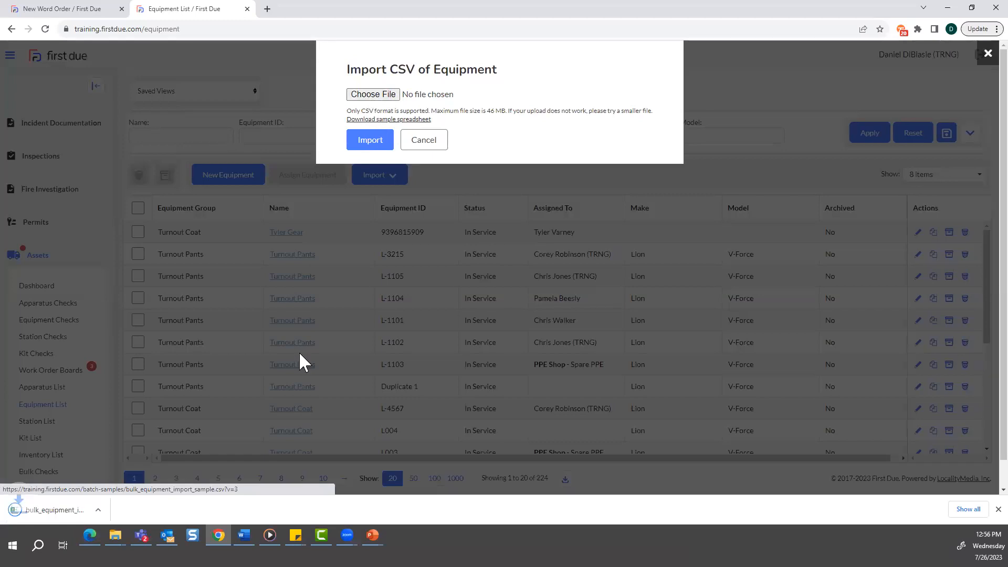
left_click(116, 516)
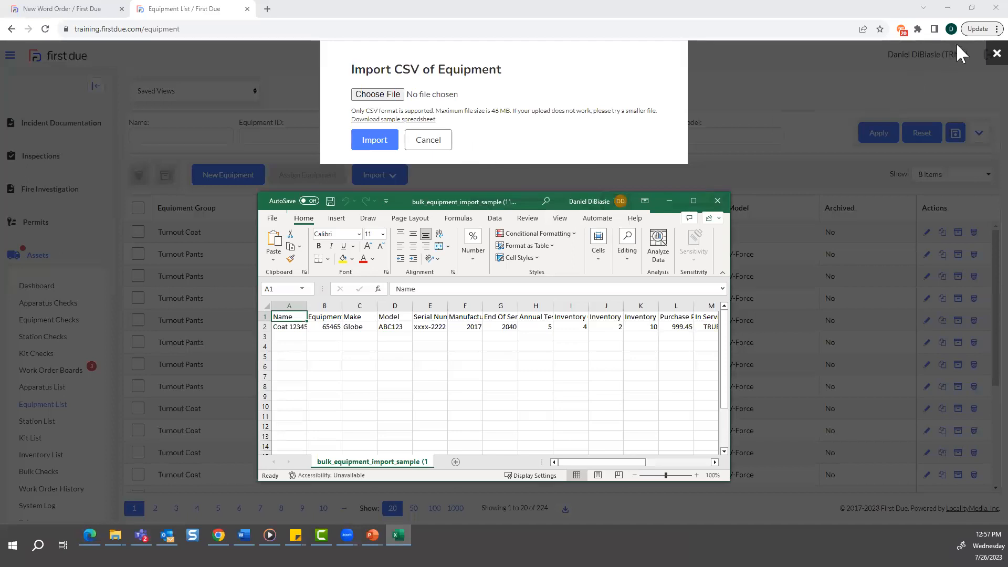
left_click(982, 54)
- Switch to the sample spreadsheet in Excel, maximize it, fit column B to its contents, review the import columns and minimize the window
left_click(399, 536)
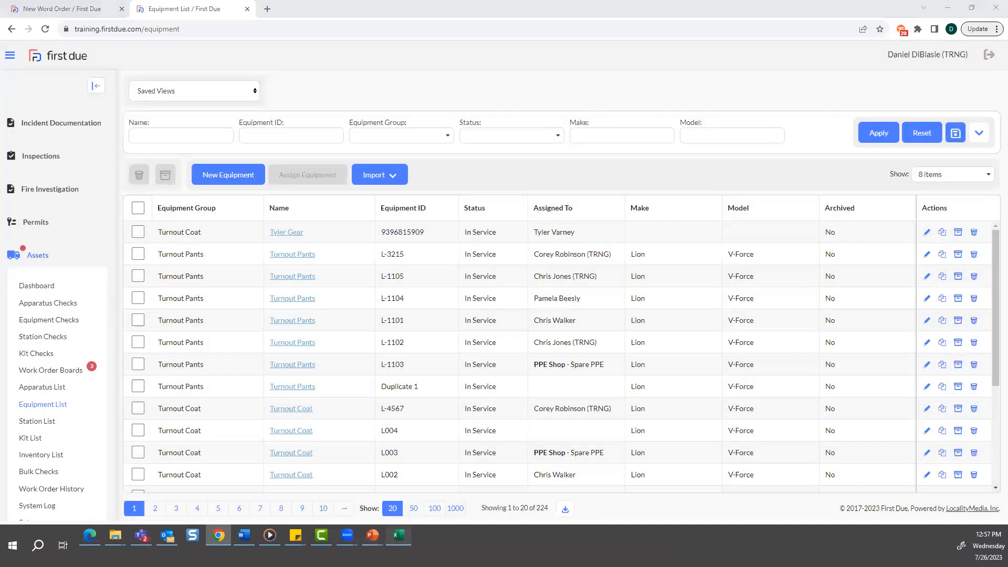
left_click(693, 201)
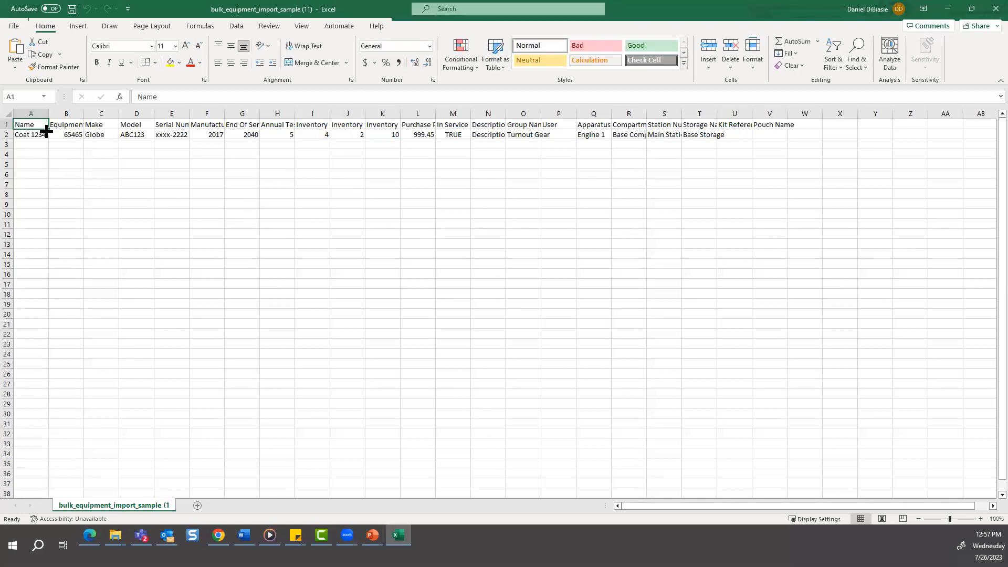
double_click(84, 114)
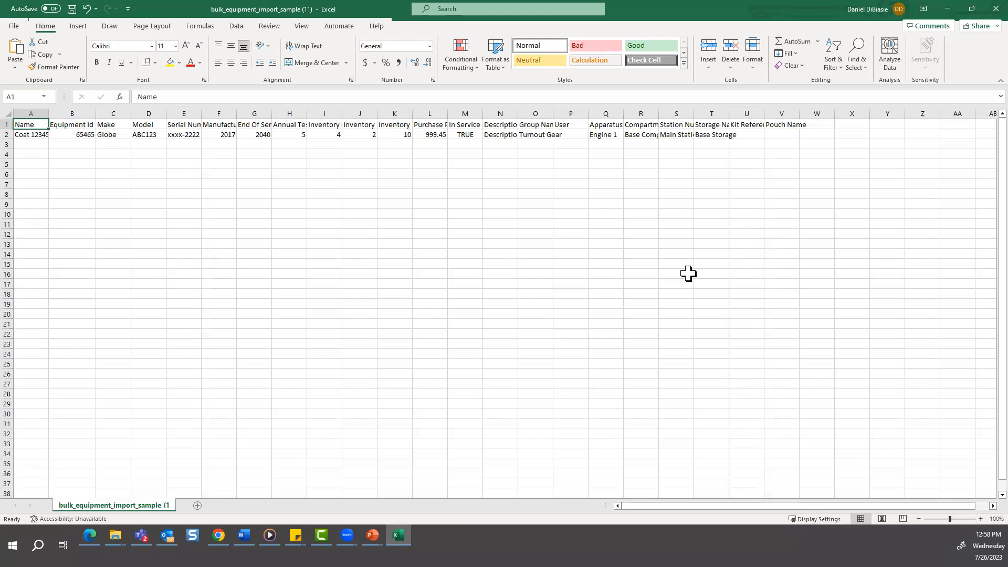
scroll(425, 243, "down", 15)
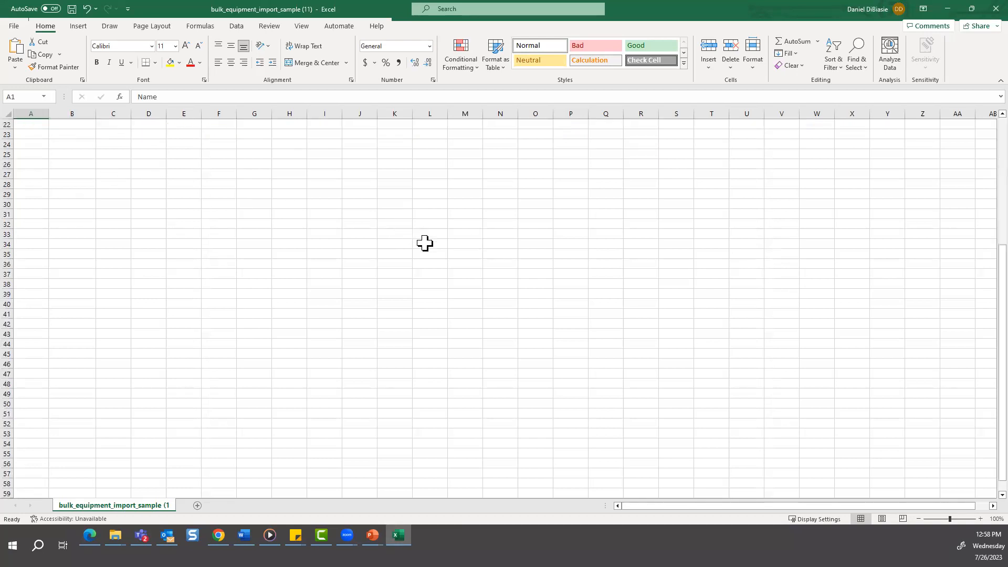
scroll(425, 243, "up", 15)
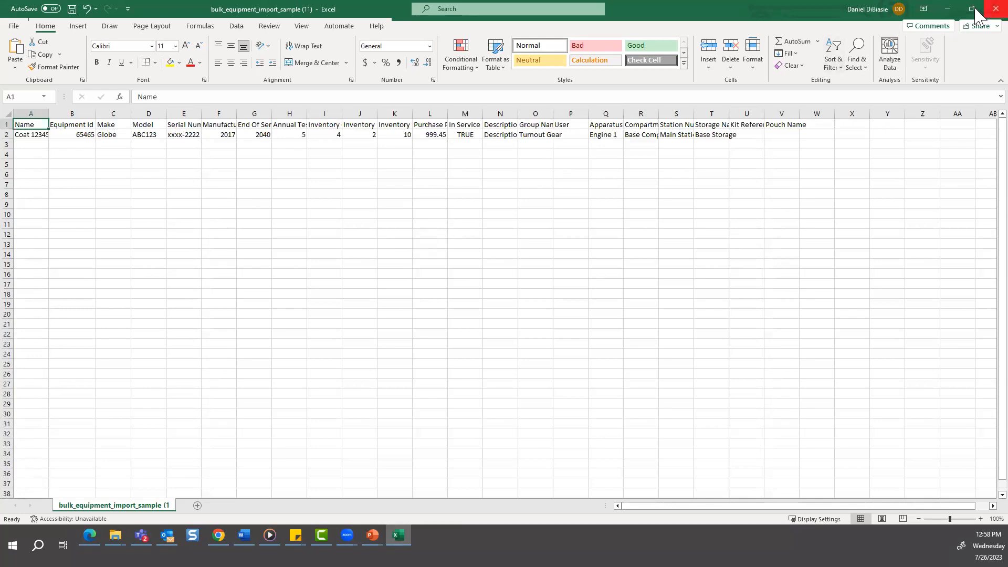
left_click(947, 8)
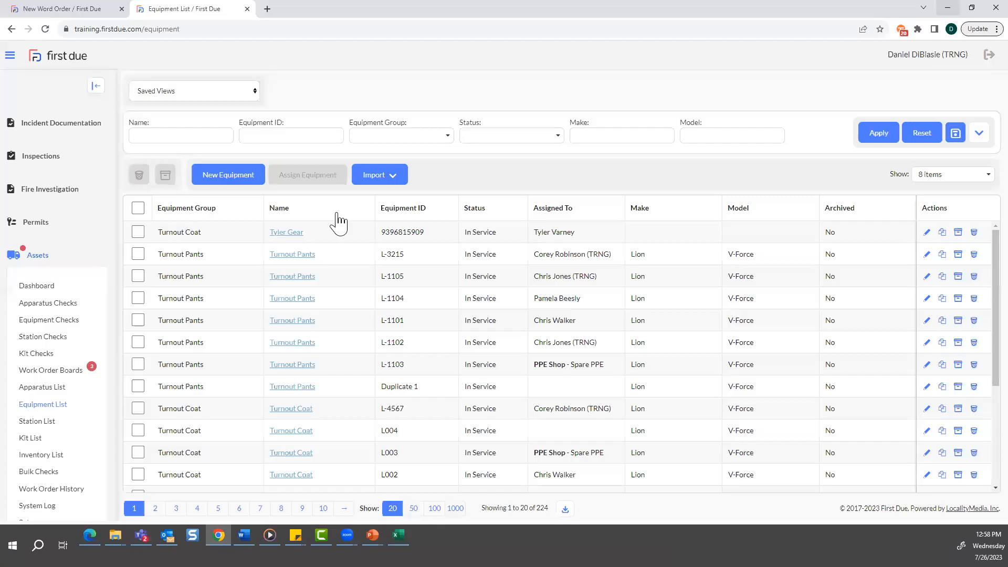
- Start the equipment Import Wizard, upload bulk_equipment_import_sample (11).csv from Downloads and proceed to Map Fields
left_click(398, 184)
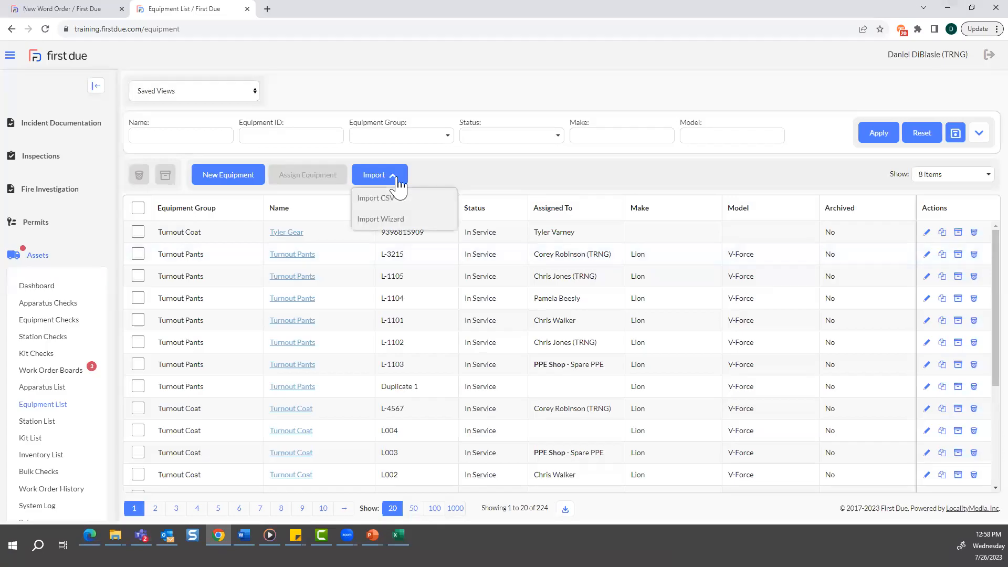
left_click(396, 223)
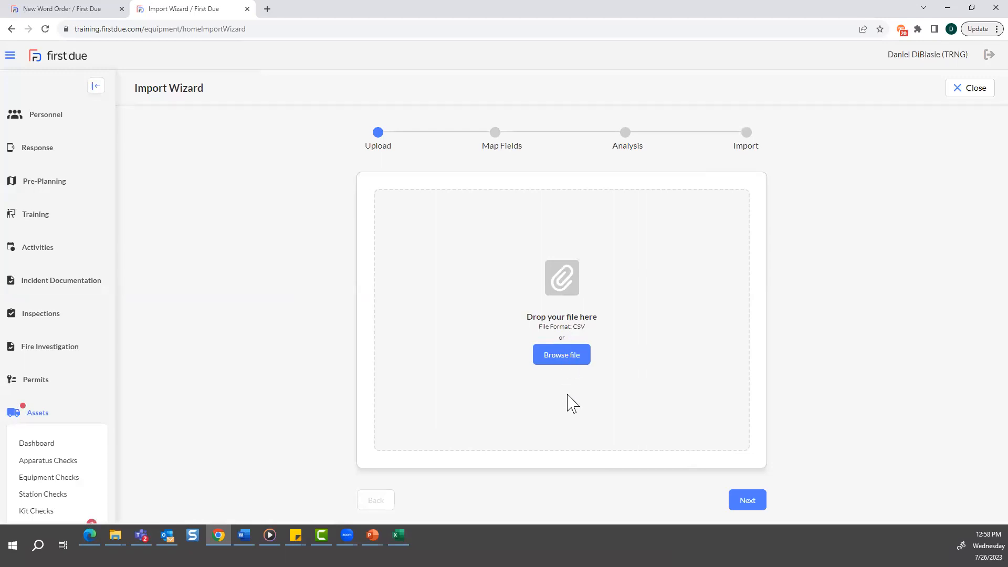
left_click(575, 358)
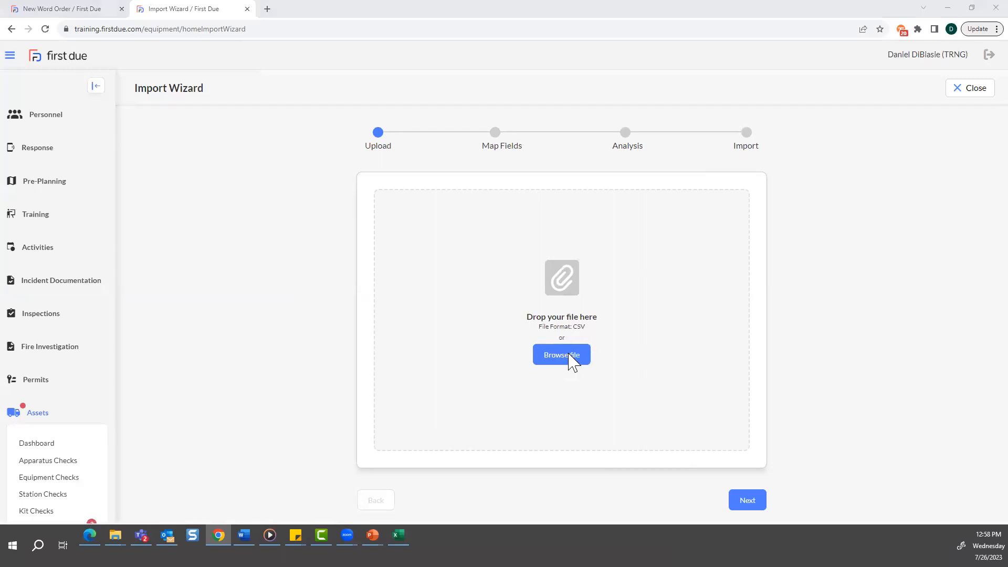
left_click(184, 91)
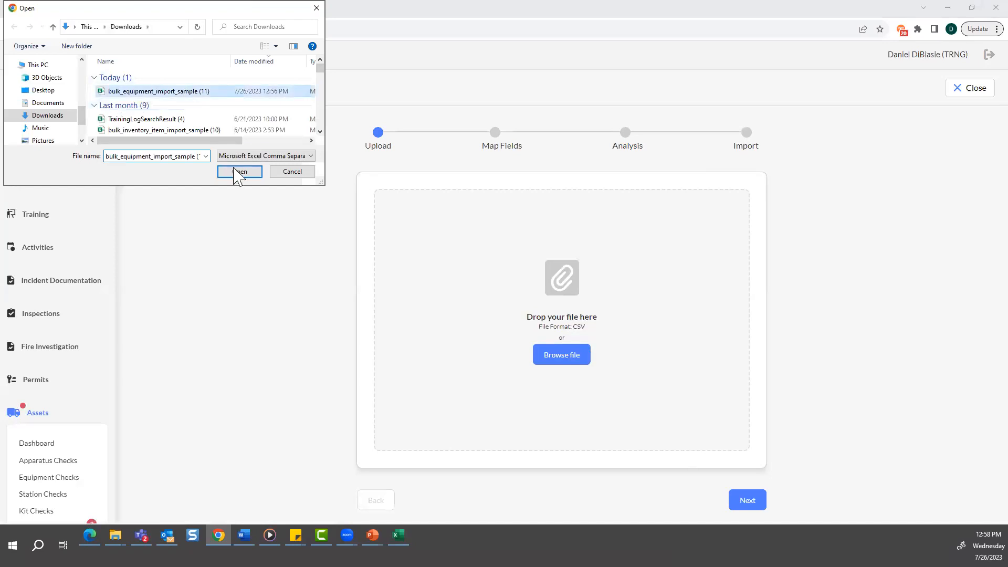
left_click(237, 172)
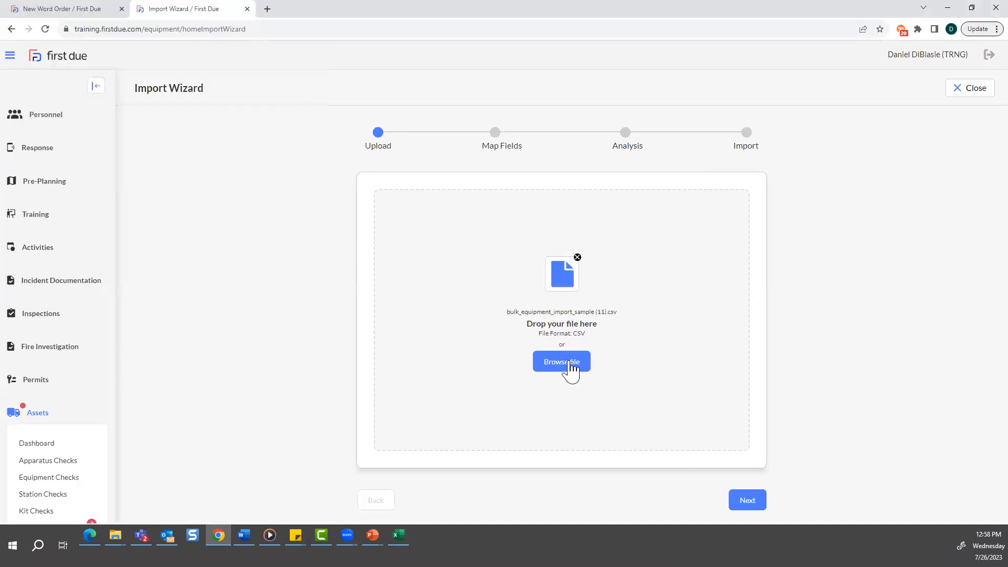
left_click(740, 505)
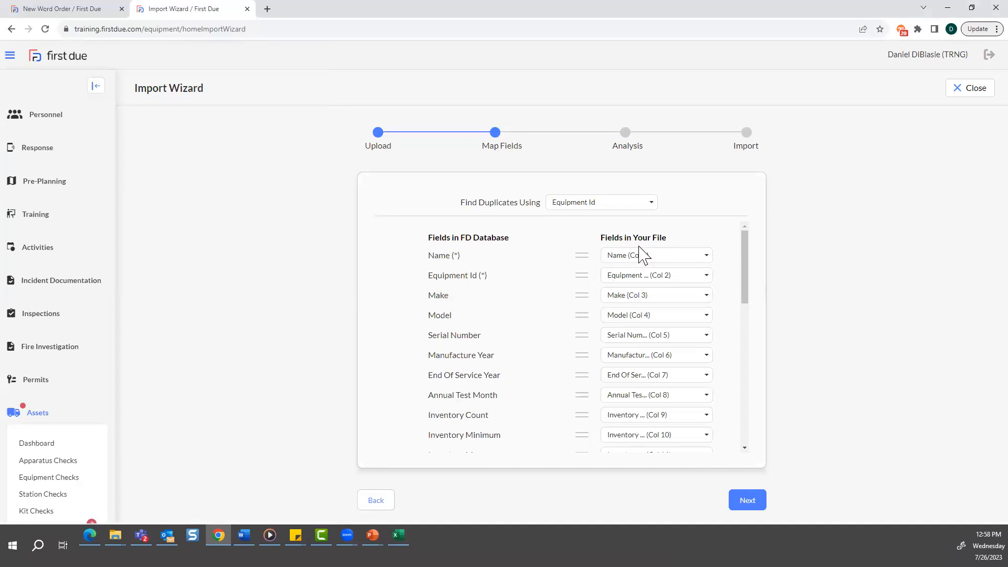
- Map the Name database field to the file's In Service (Col 13) column and review the remaining field mappings
left_click(707, 257)
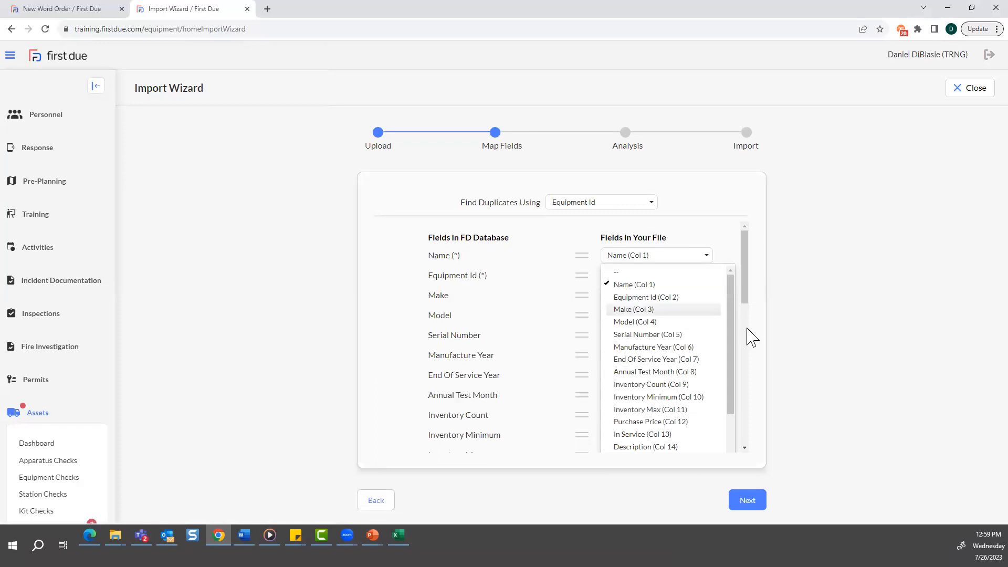
left_click_drag(732, 316, 738, 423)
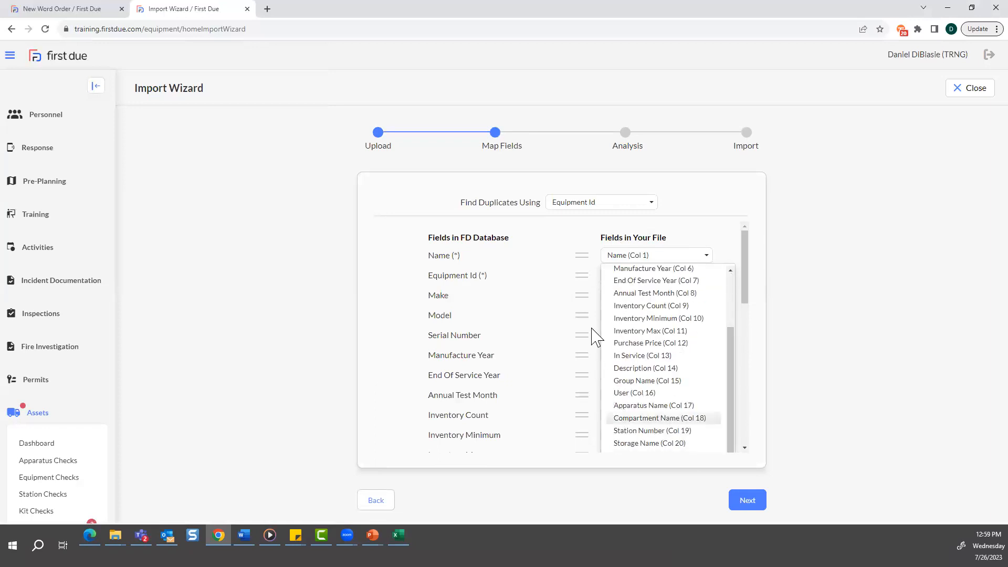
left_click(652, 356)
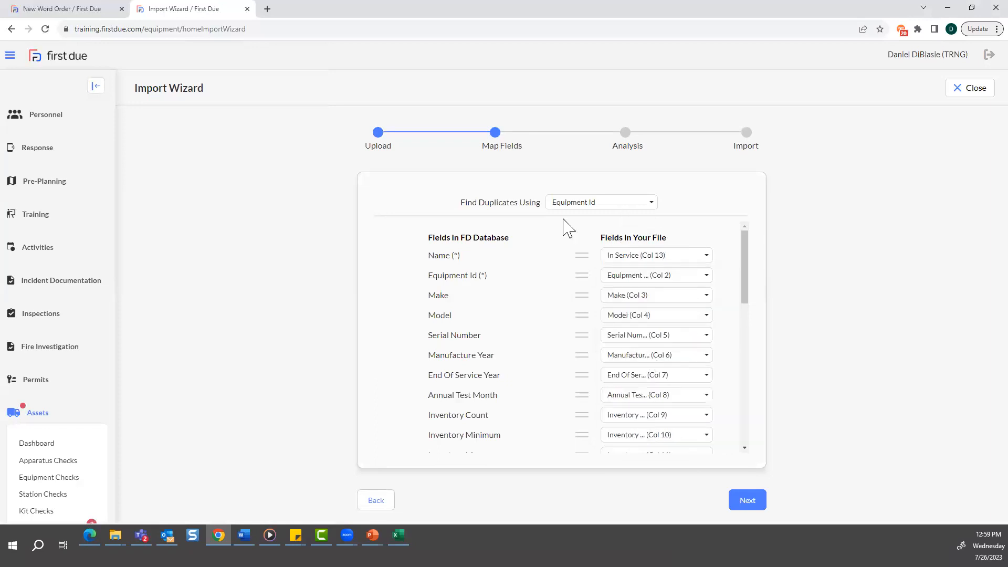
scroll(498, 360, "down", 8)
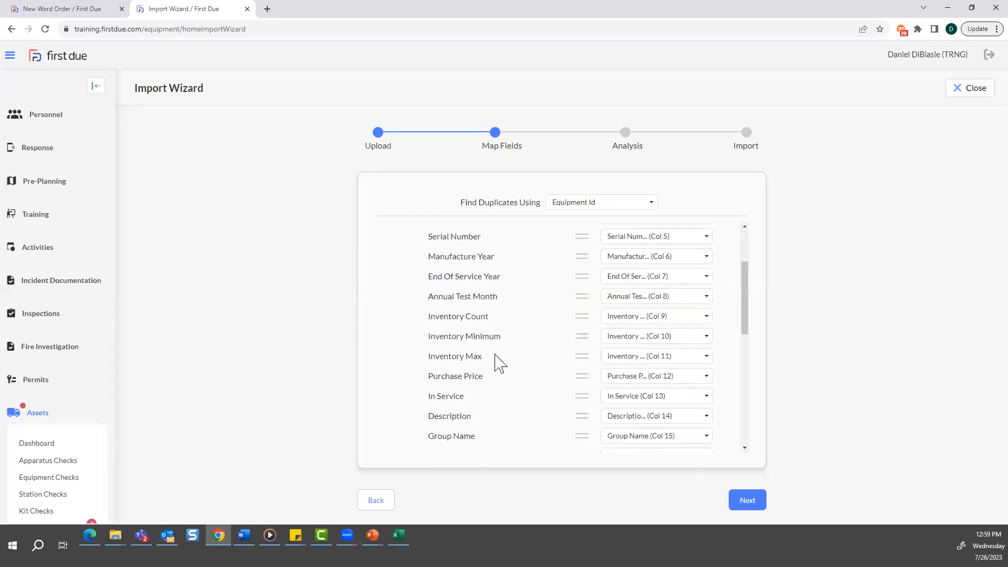
scroll(497, 360, "up", 8)
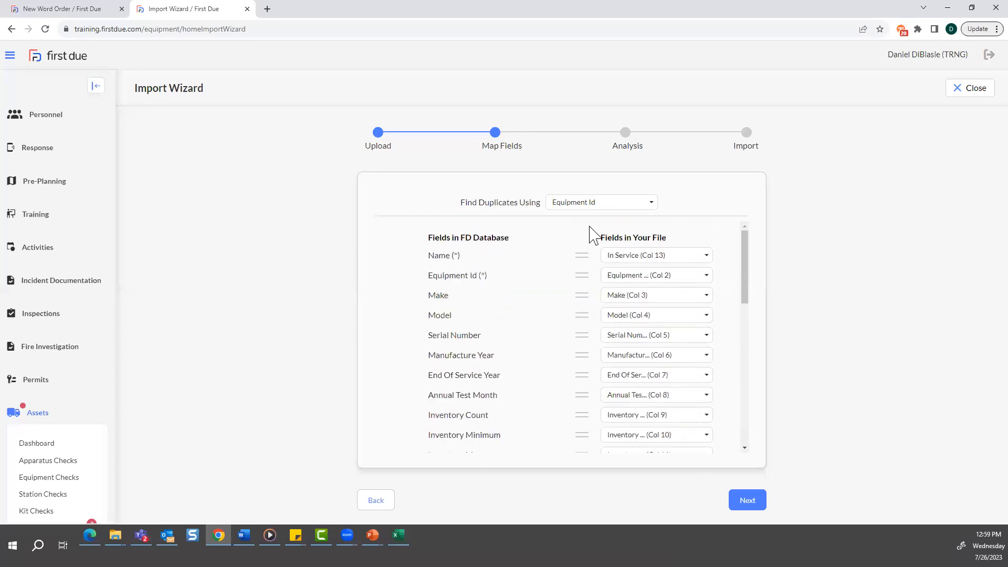
- Analyze the mapped records, run the import with the option to skip duplicate records, and exit the Import Wizard
left_click(743, 506)
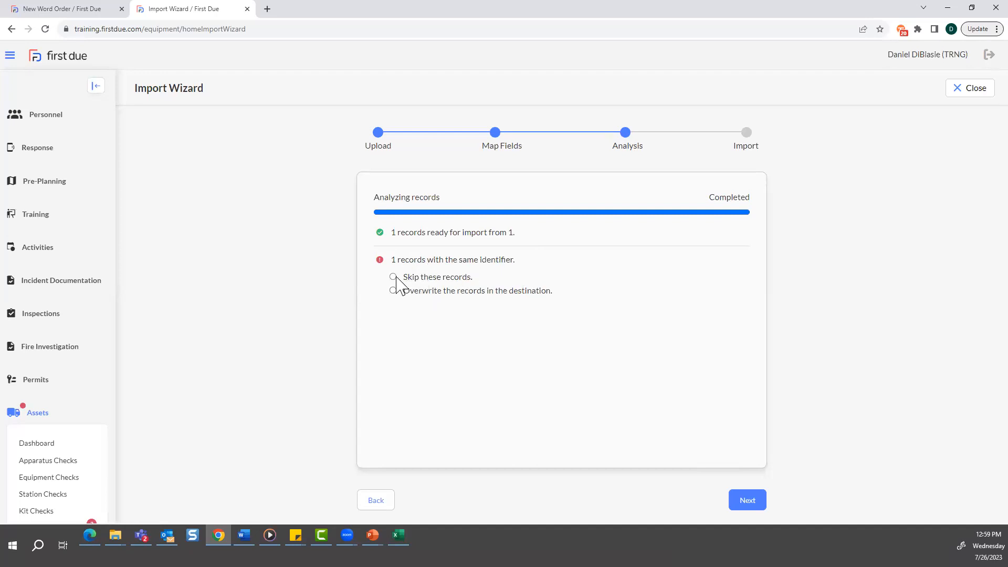
left_click(393, 291)
left_click(757, 506)
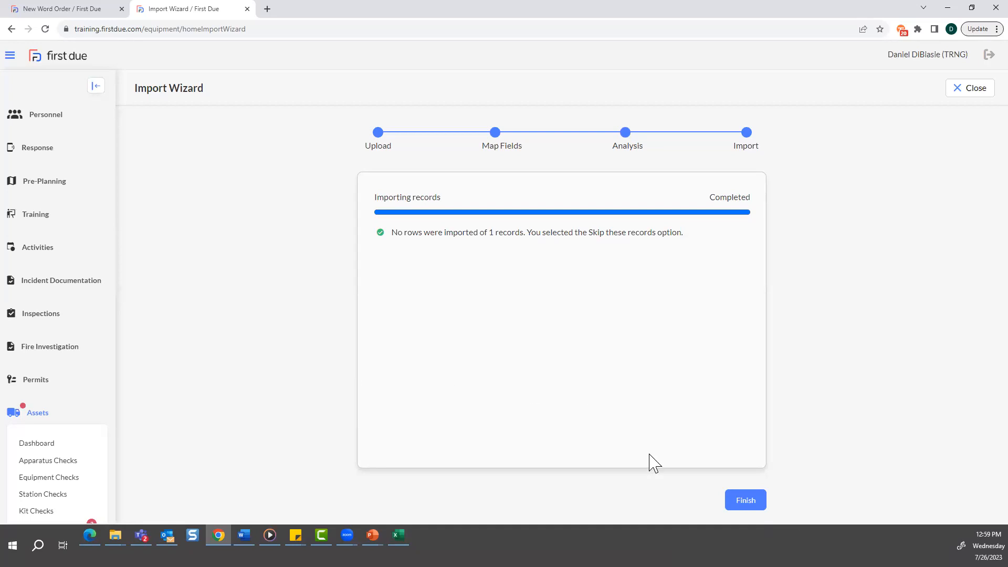
left_click(975, 95)
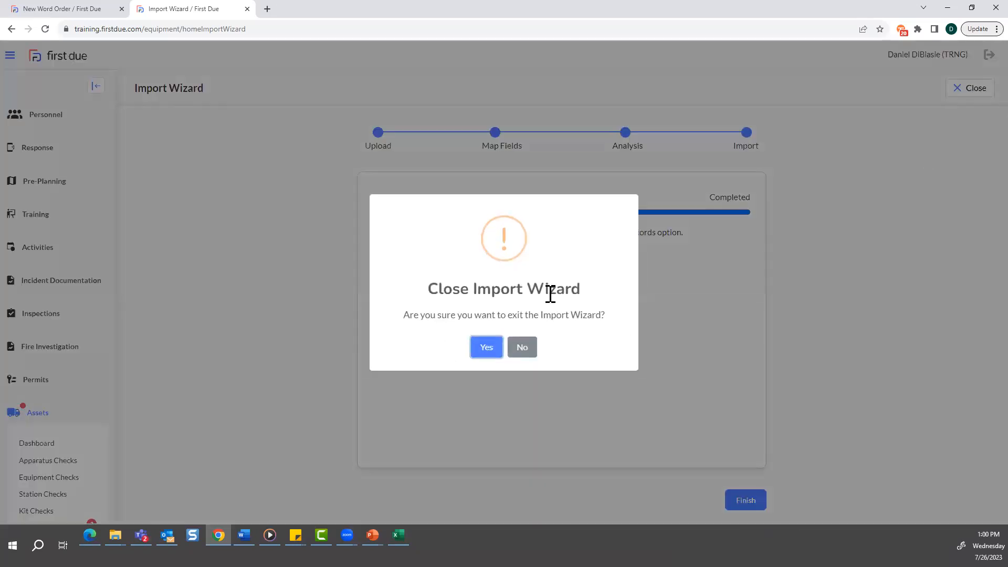
left_click(486, 348)
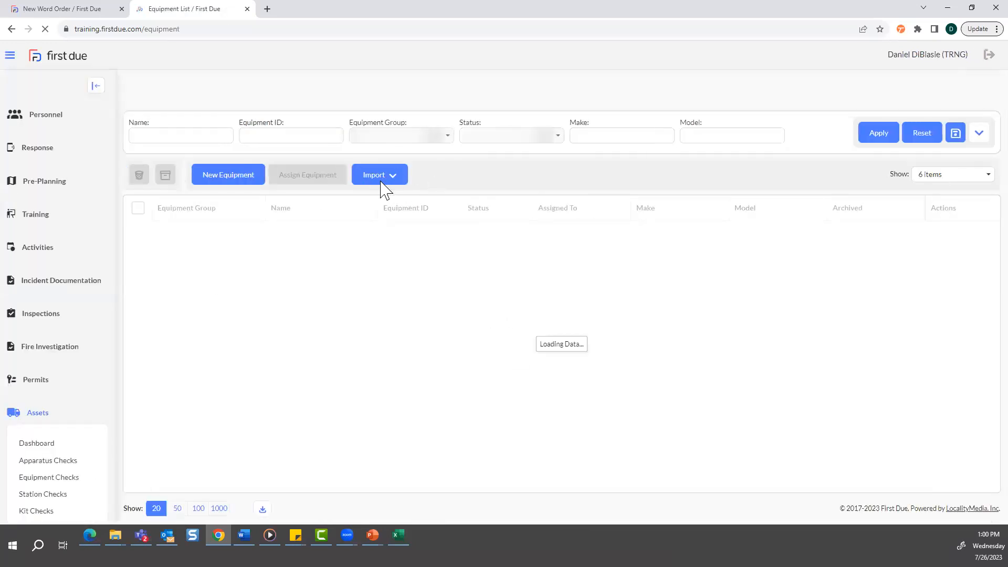
- View the Station List and Kit List pages to examine their CSV import options
scroll(152, 444, "down", 1)
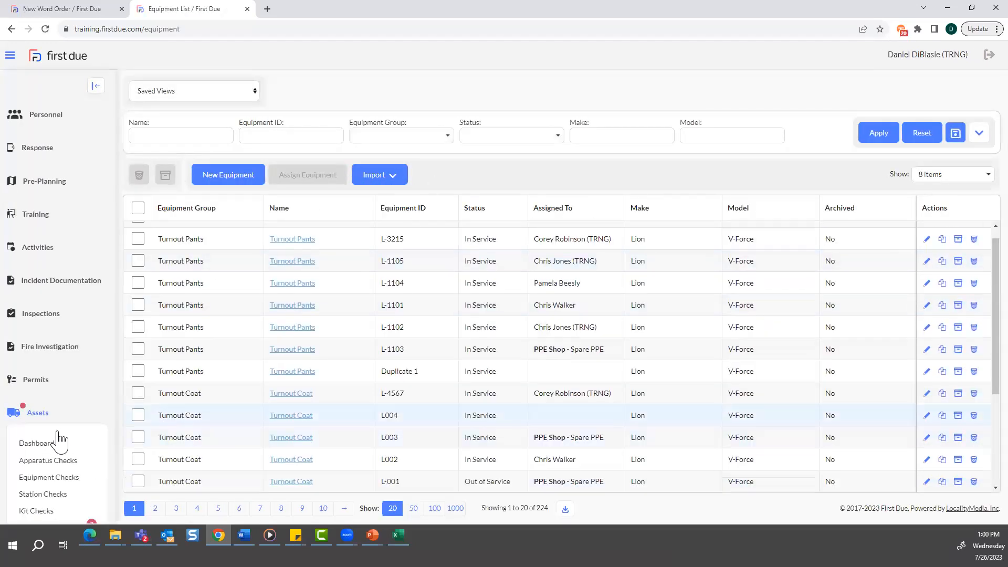
scroll(58, 446, "down", 3)
left_click(46, 426)
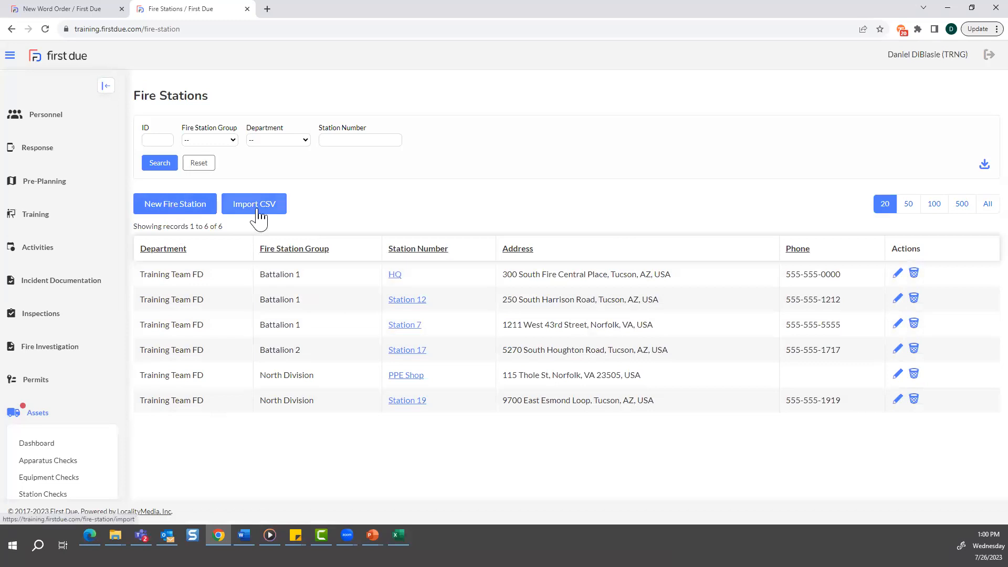
scroll(53, 488, "down", 2)
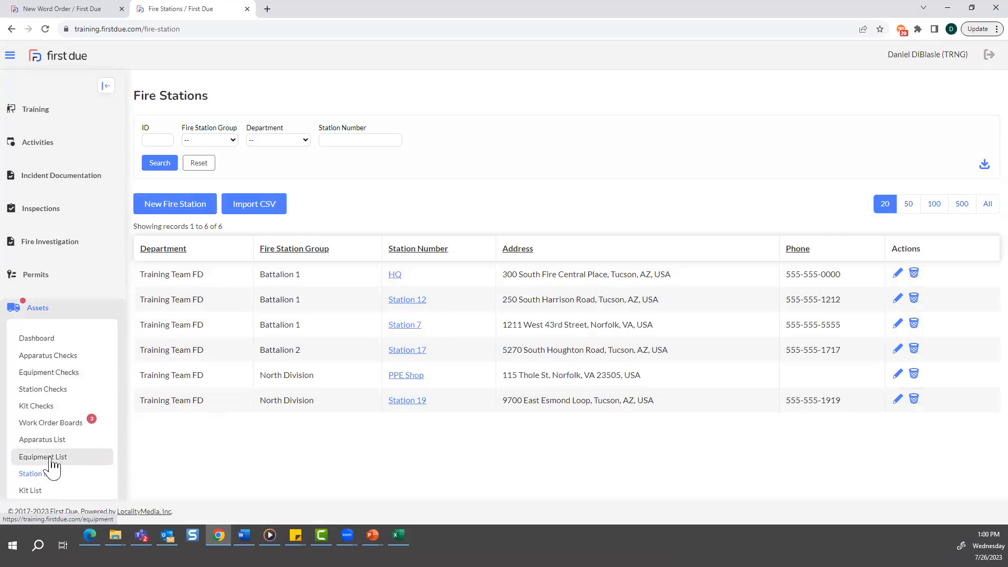
scroll(52, 468, "down", 1)
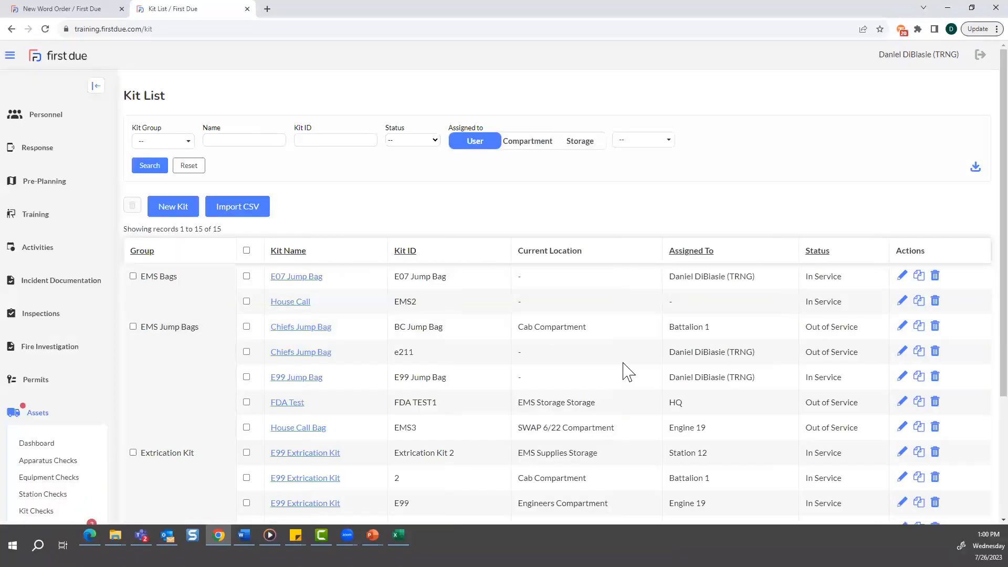
scroll(81, 441, "down", 3)
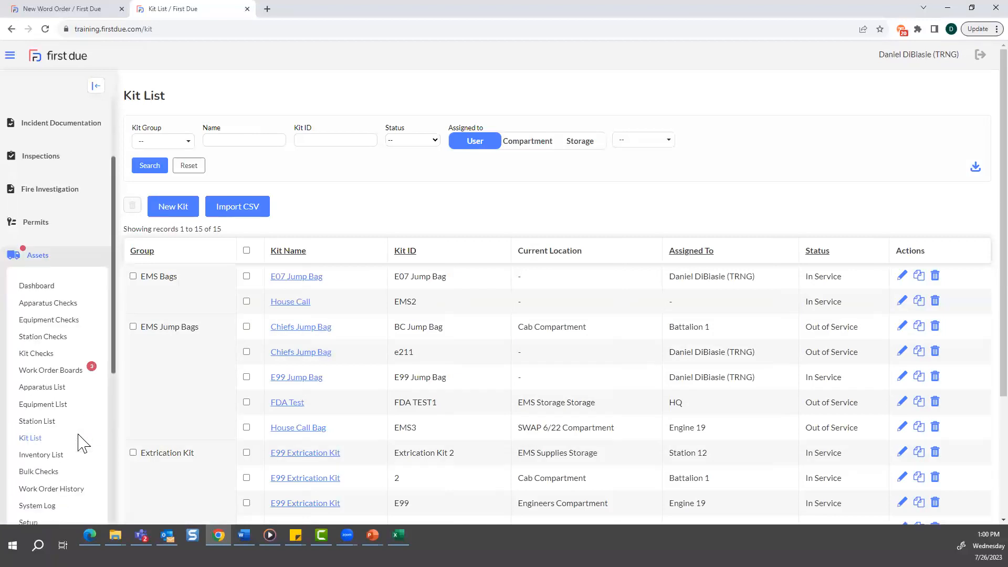
- From the Inventory List, start a new inventory item in the Medical Equipment group named "Test IV Supplies 123"
left_click(45, 403)
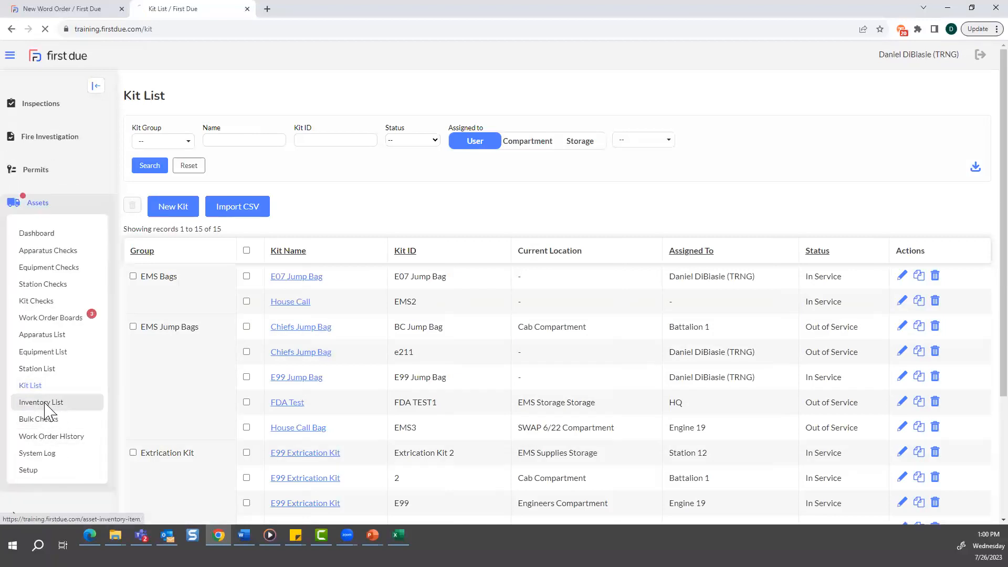
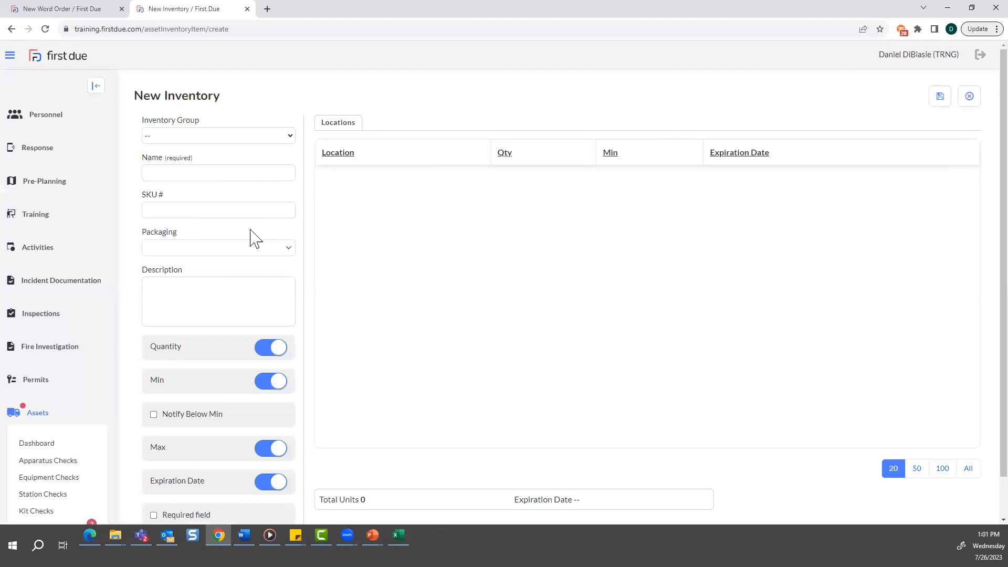
left_click(204, 139)
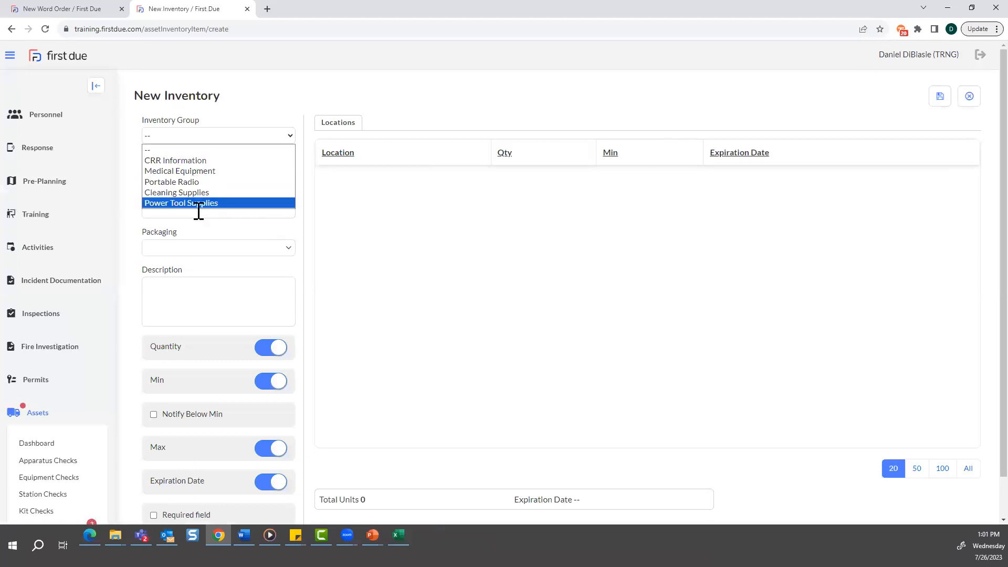
left_click(187, 171)
left_click(174, 175)
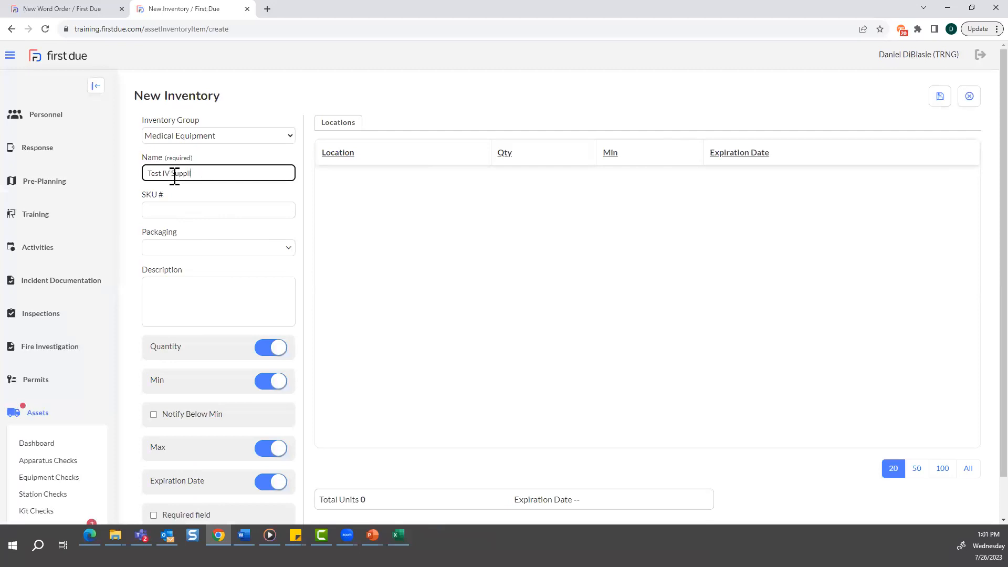
left_click(187, 210)
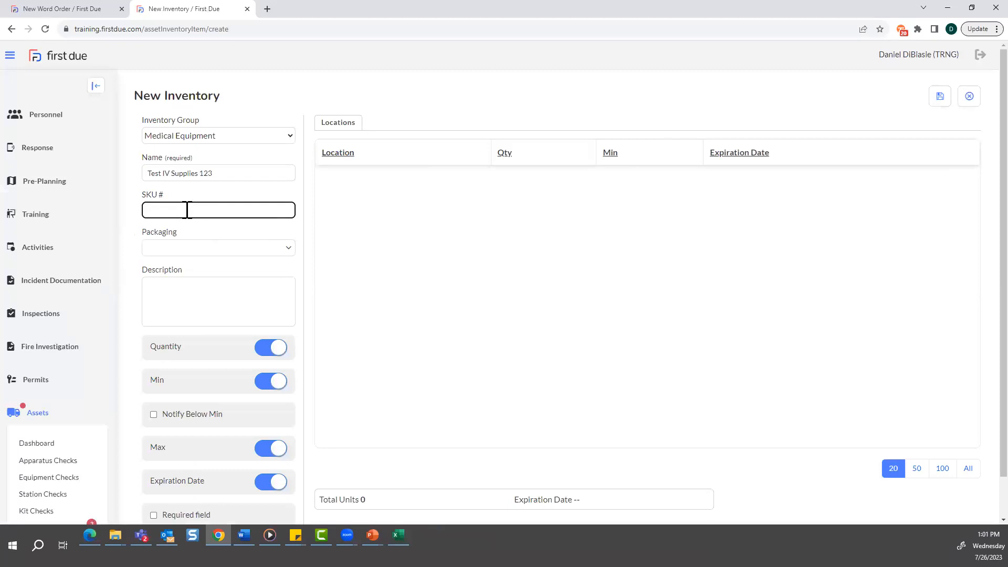
- Review the packaging options for the new inventory item and set its packaging to Box, leaving the description blank
left_click(167, 251)
scroll(189, 326, "down", 3)
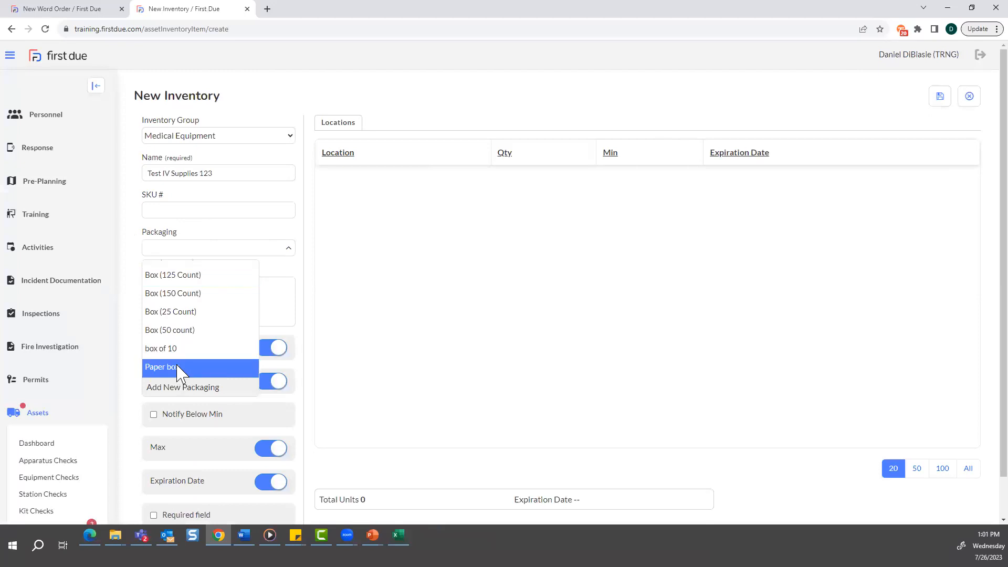
scroll(181, 361, "up", 3)
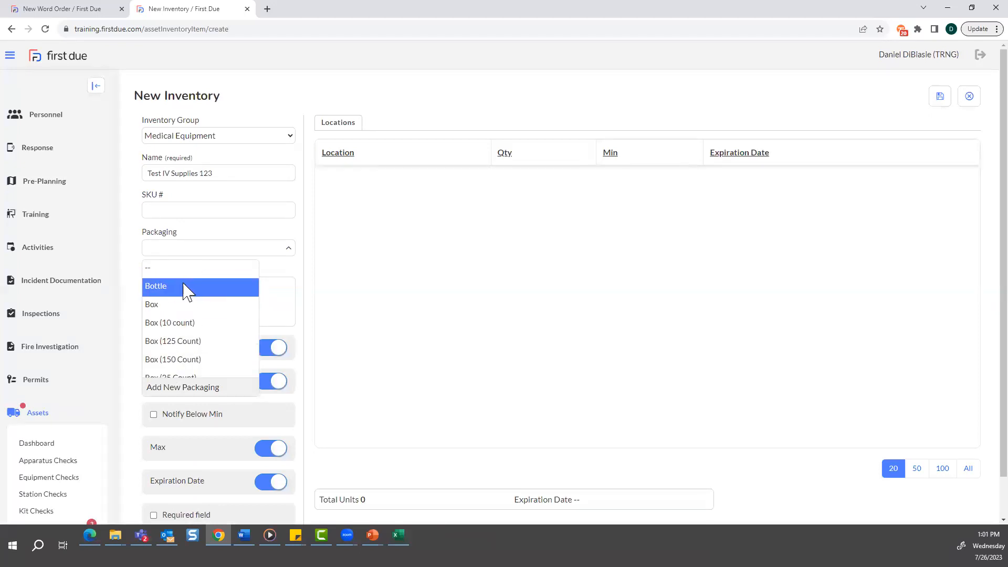
scroll(190, 305, "down", 3)
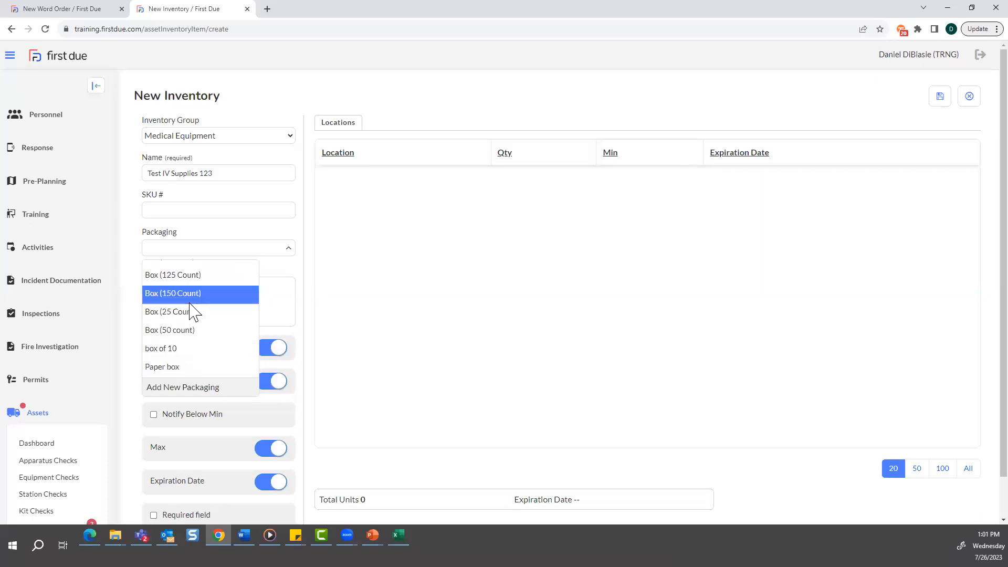
scroll(195, 370, "up", 5)
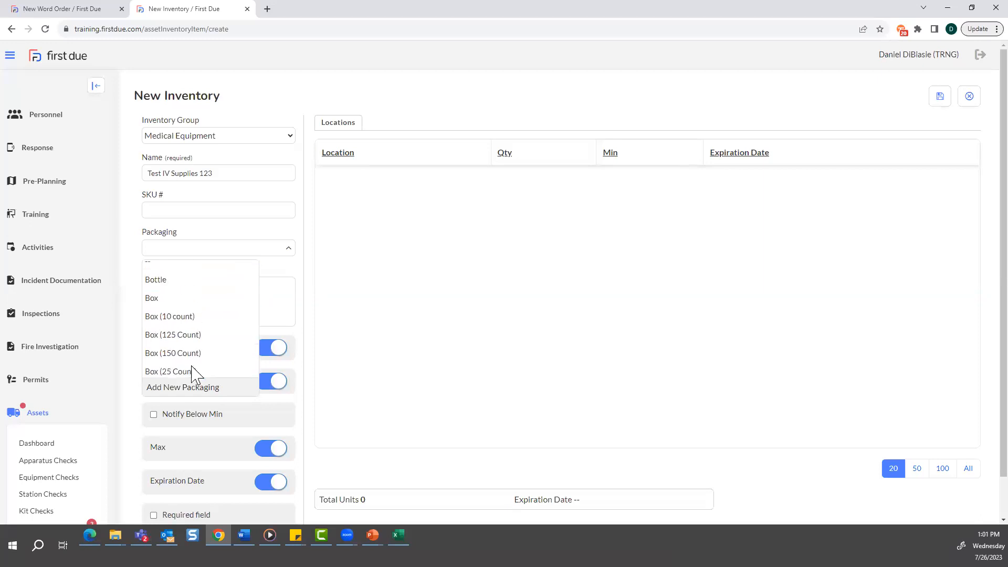
left_click(171, 307)
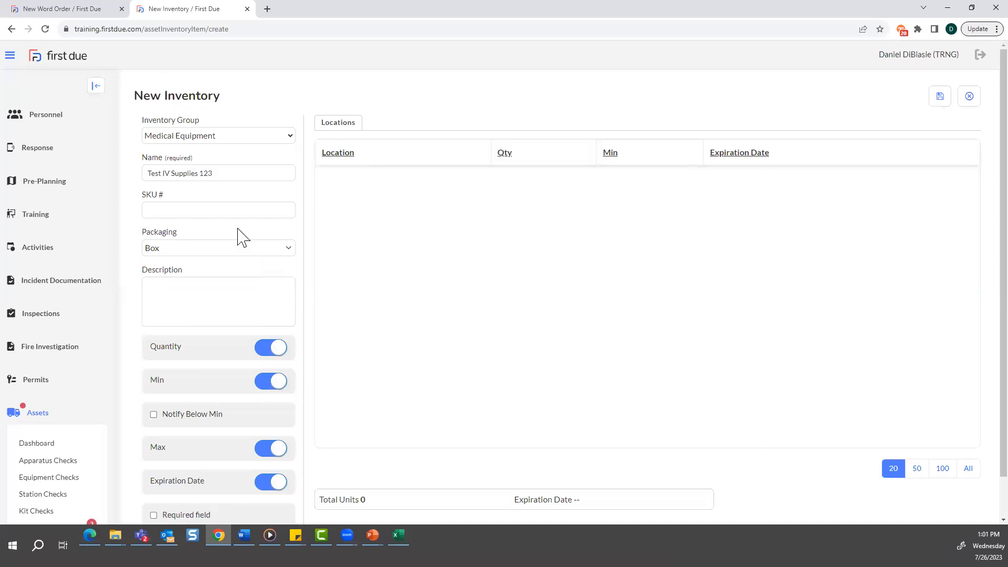
left_click(167, 288)
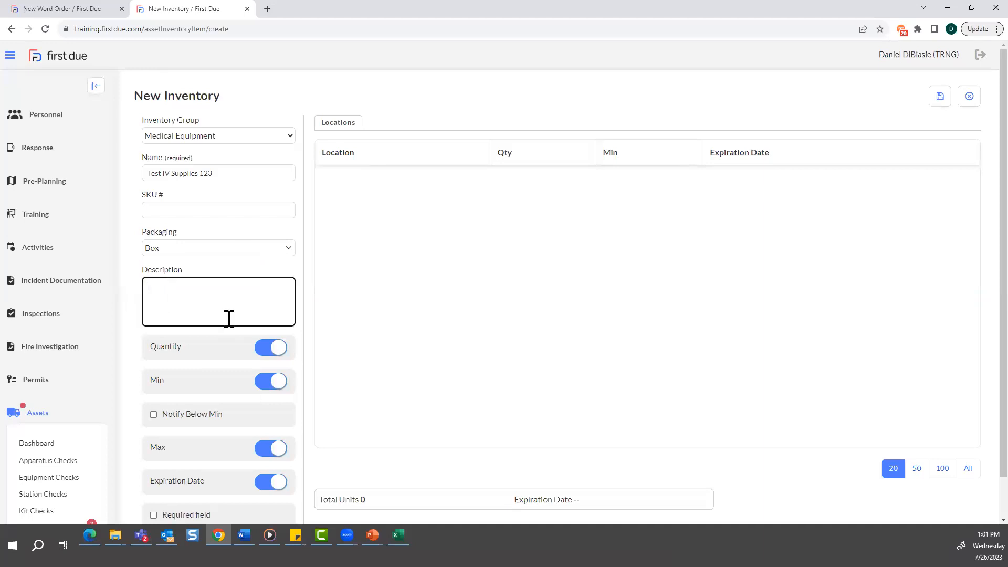
- Keep Quantity tracking on, disable Max, make Expiration Date a required field, and save the new inventory item
scroll(352, 404, "down", 1)
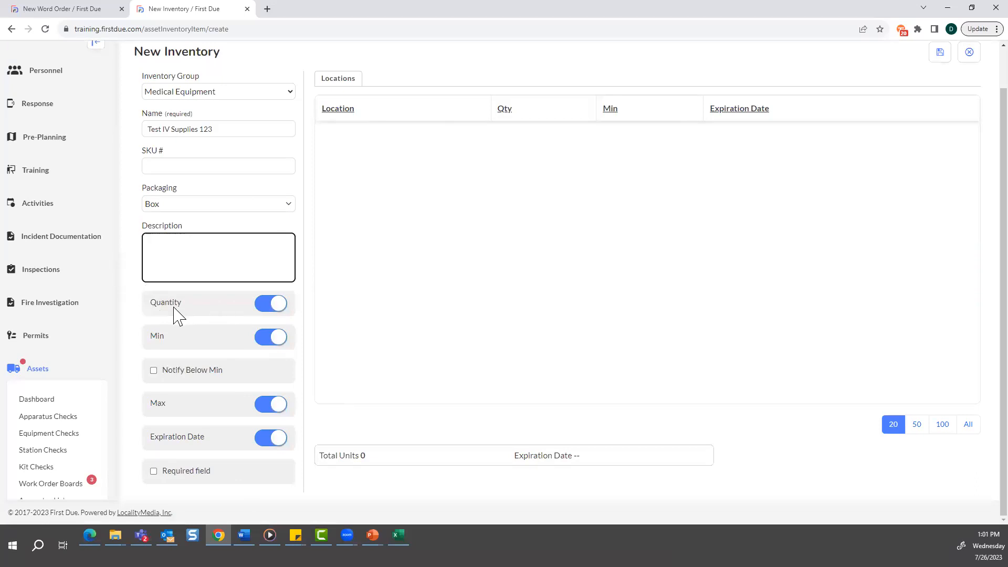
left_click(278, 305)
left_click(275, 304)
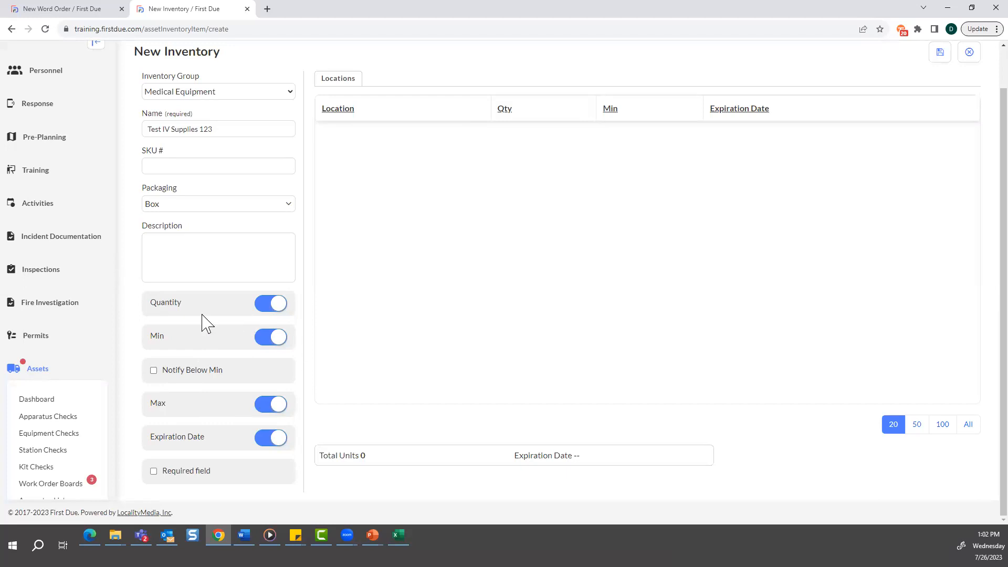
left_click(280, 407)
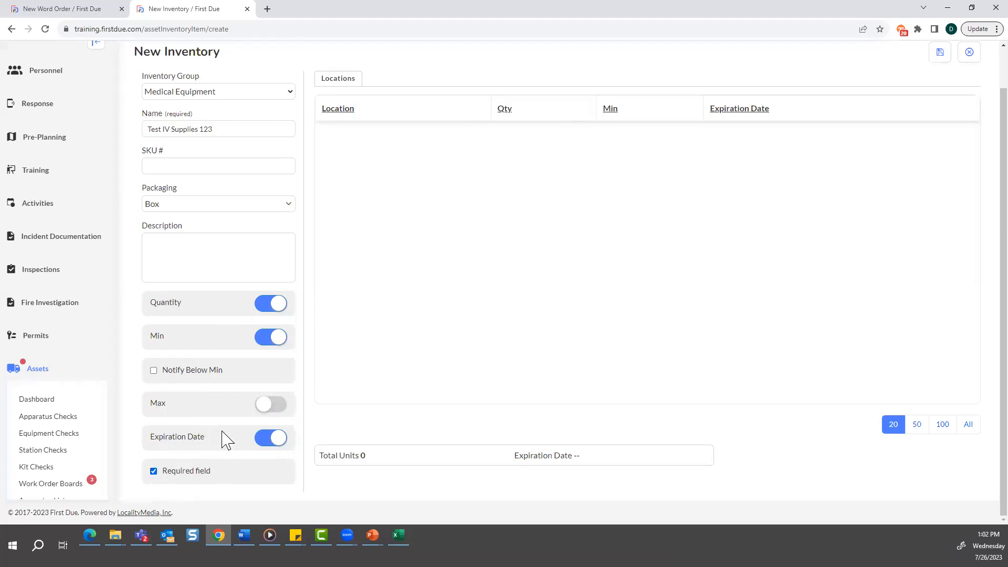
scroll(724, 410, "up", 1)
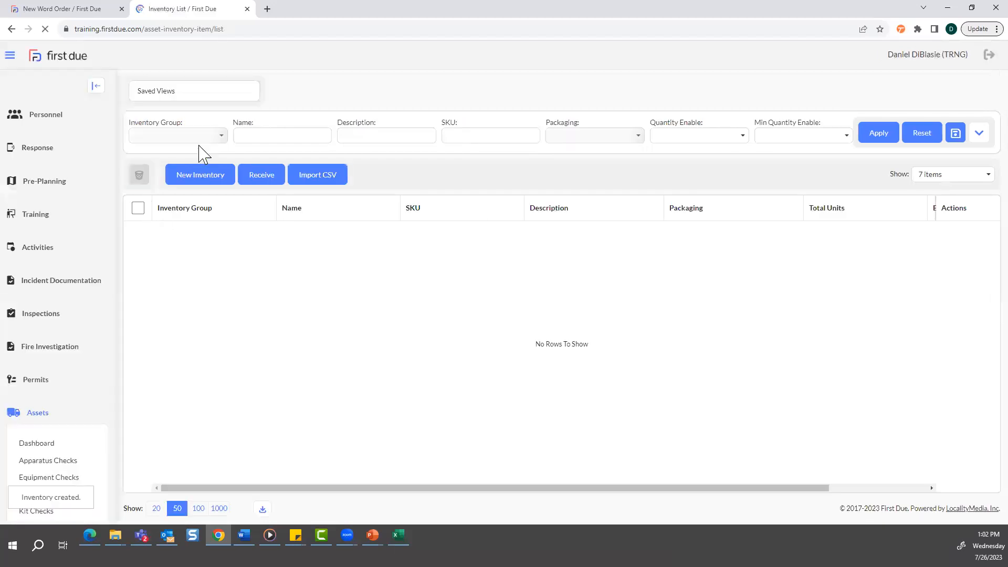
- Filter the Inventory List by the Medical Equipment group
left_click(226, 138)
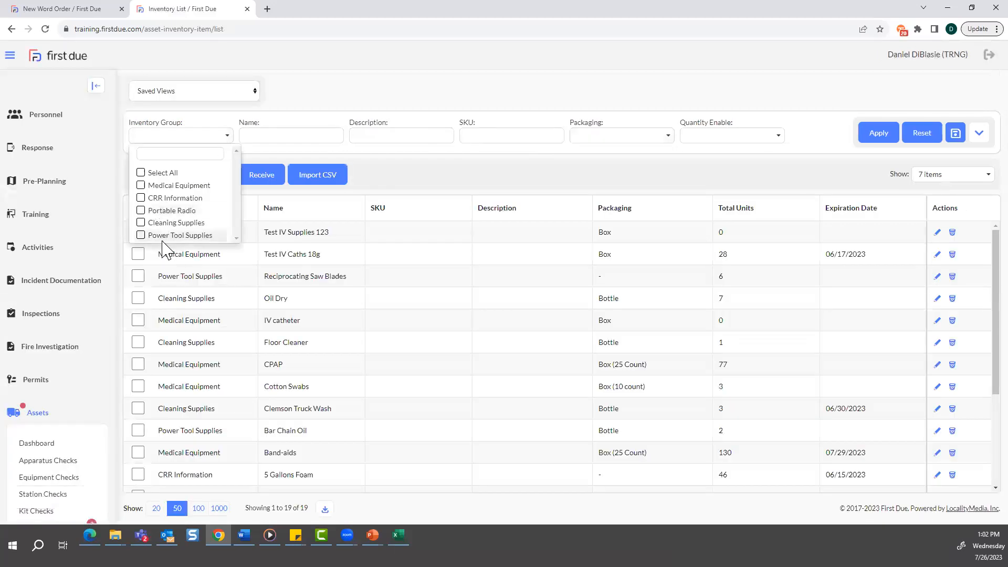
left_click(164, 189)
left_click(872, 138)
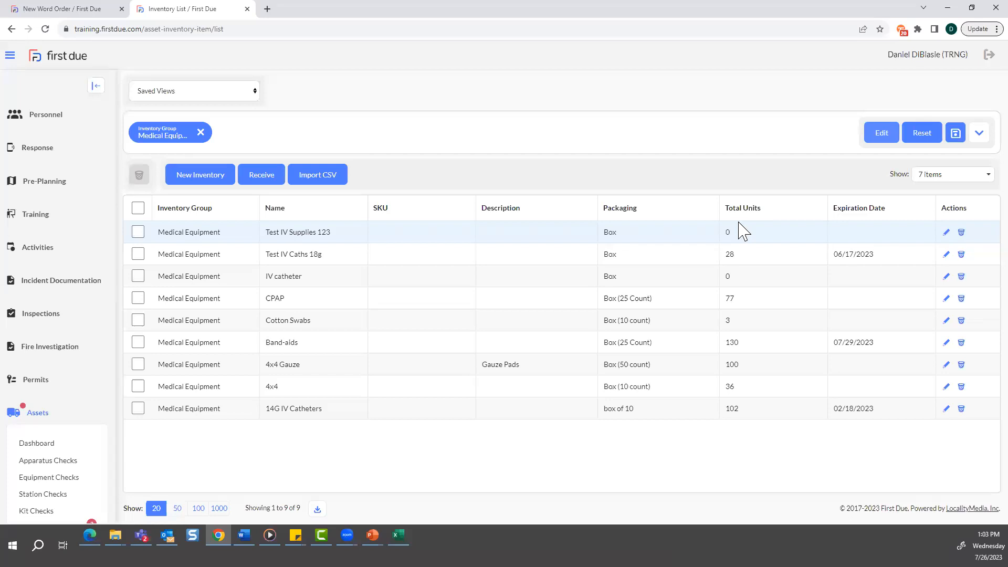
- In Kit Checks, open the E07 Jump Bag from the EMS Bags group and expand its Pouches section
scroll(52, 462, "down", 1)
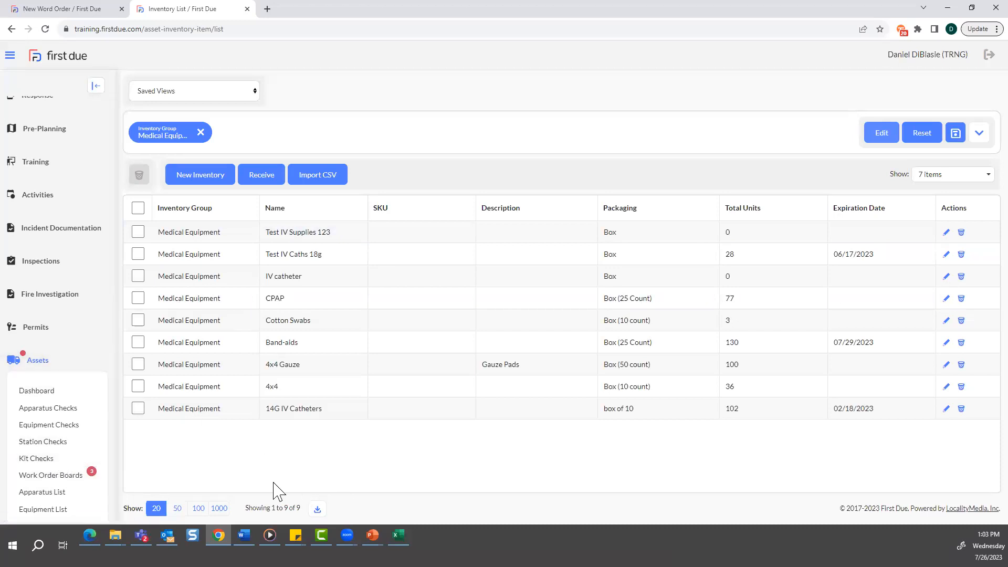
left_click(39, 460)
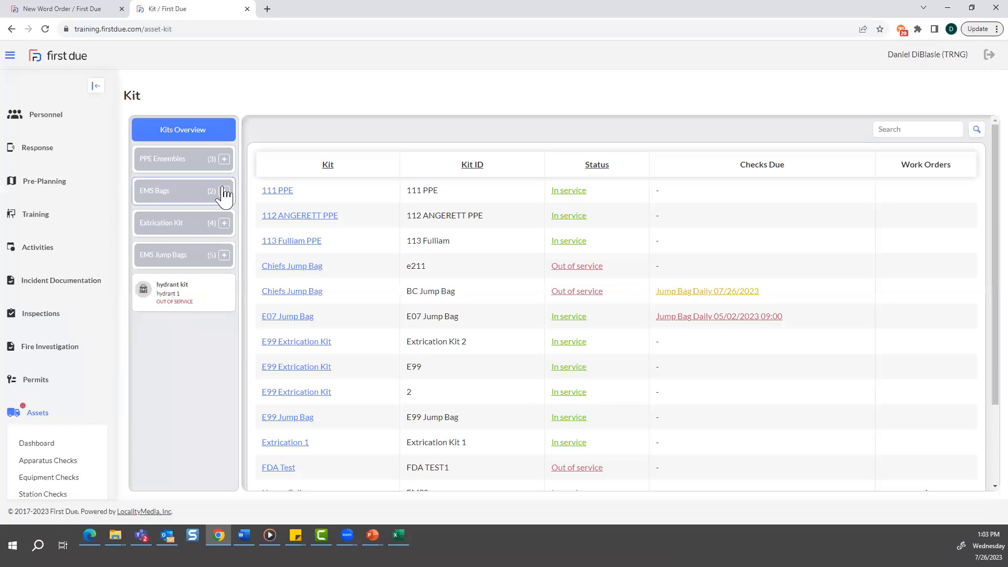
left_click(224, 191)
left_click(203, 229)
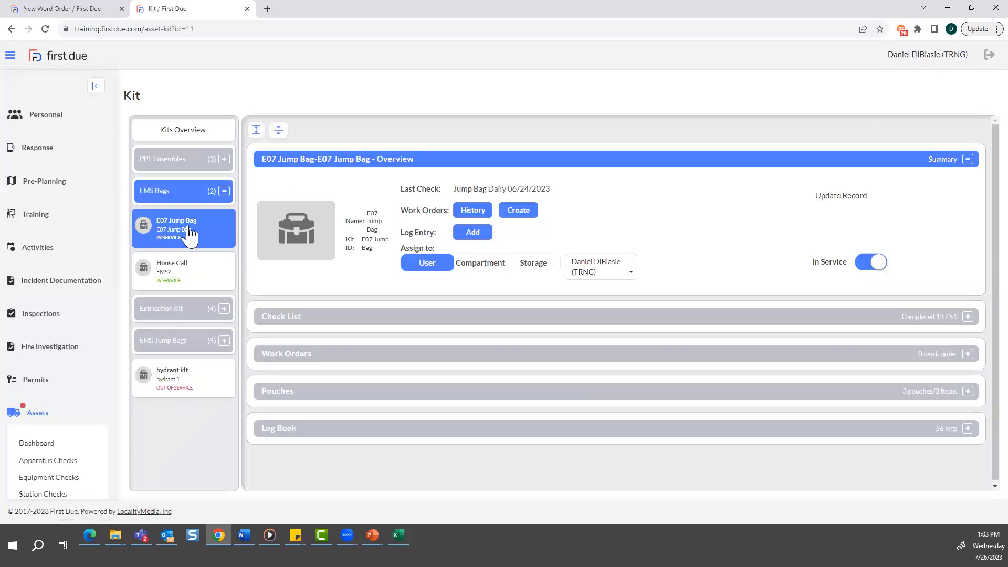
left_click(968, 391)
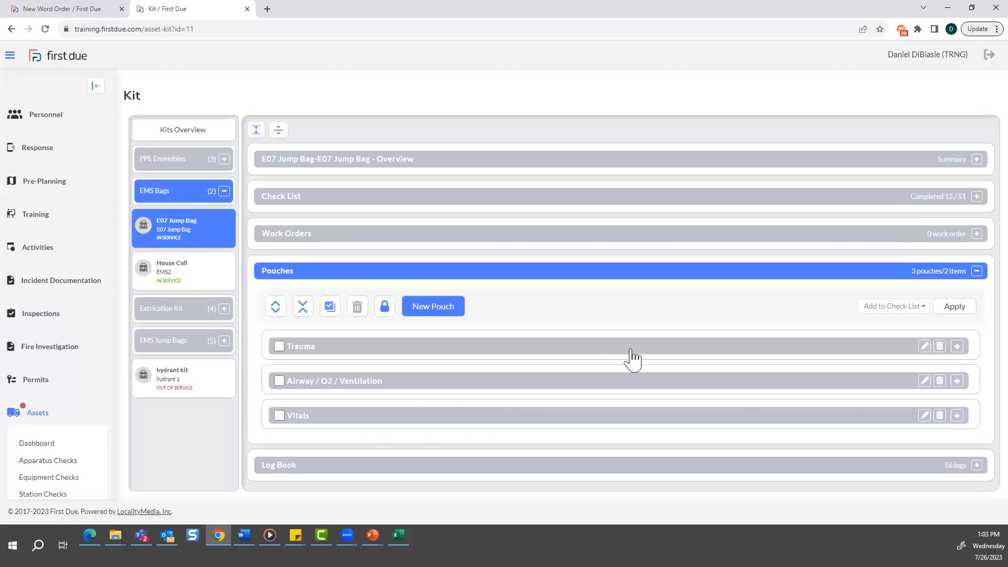
- Edit the Trauma pouch and add Test IV Supplies 123 as a new inventory line
left_click(924, 347)
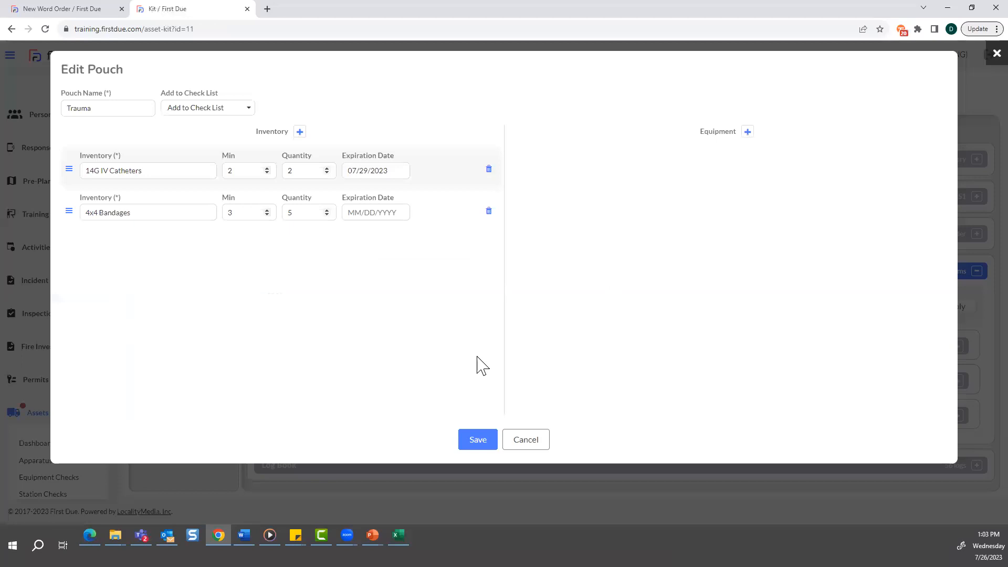
left_click(299, 132)
left_click(108, 254)
type("test")
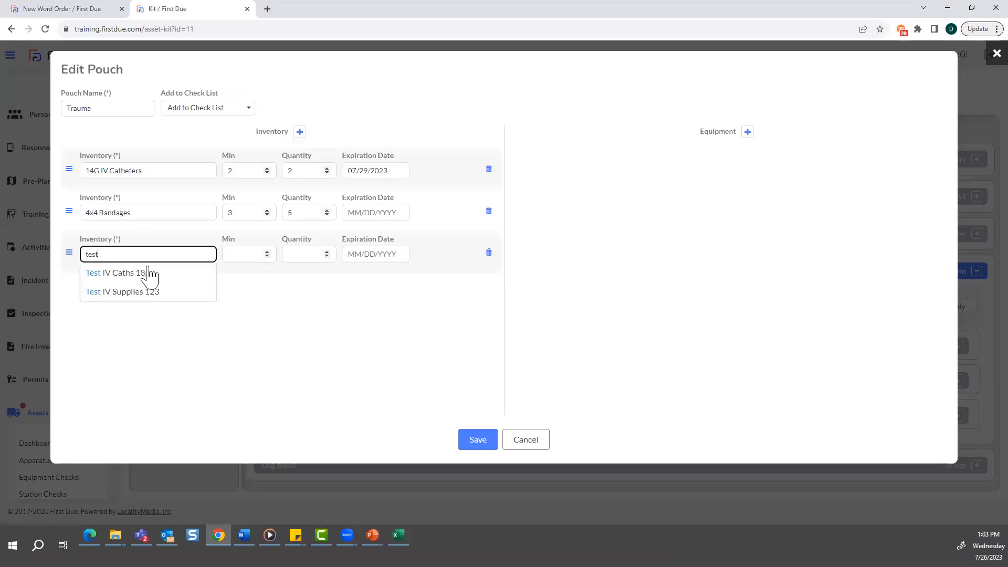
left_click(142, 292)
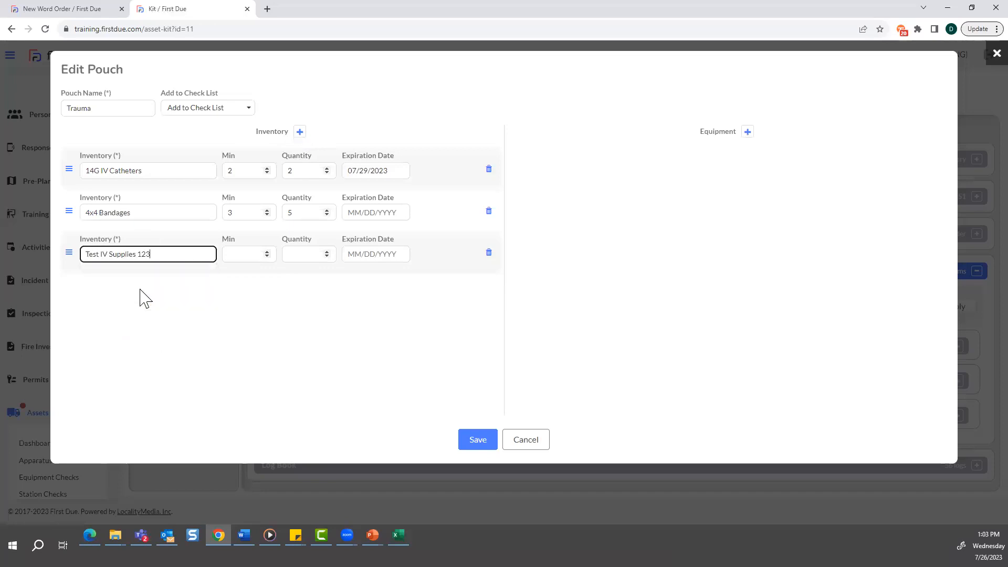
- Set both the Min and the Quantity of Test IV Supplies 123 in the pouch to 2
left_click(267, 252)
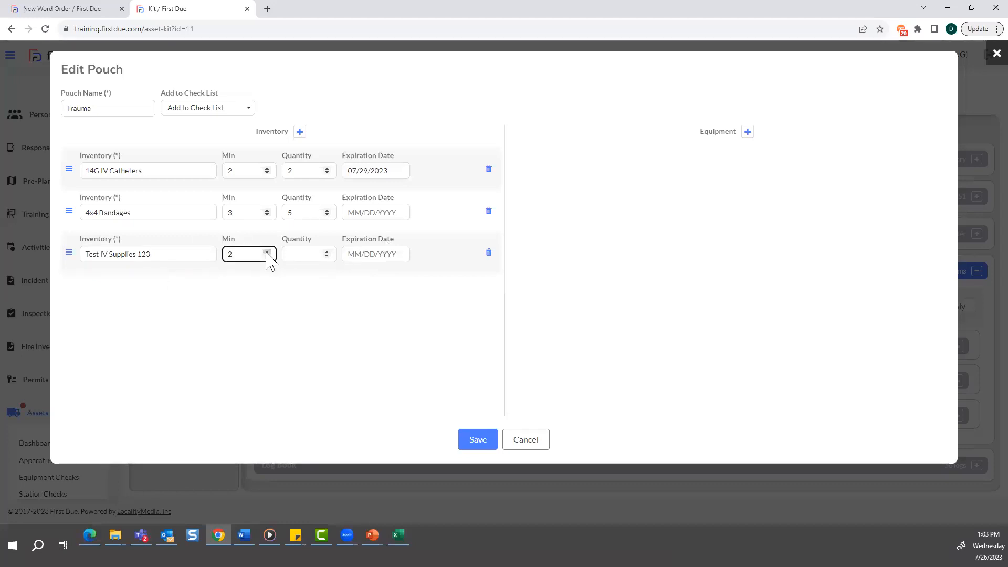
left_click(327, 252)
left_click(327, 252)
left_click(327, 256)
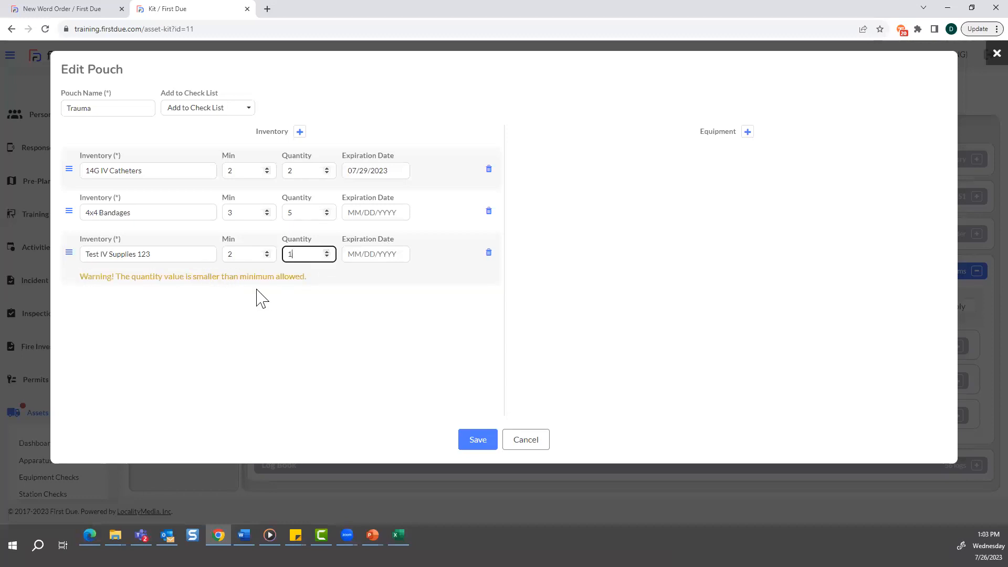
left_click(326, 252)
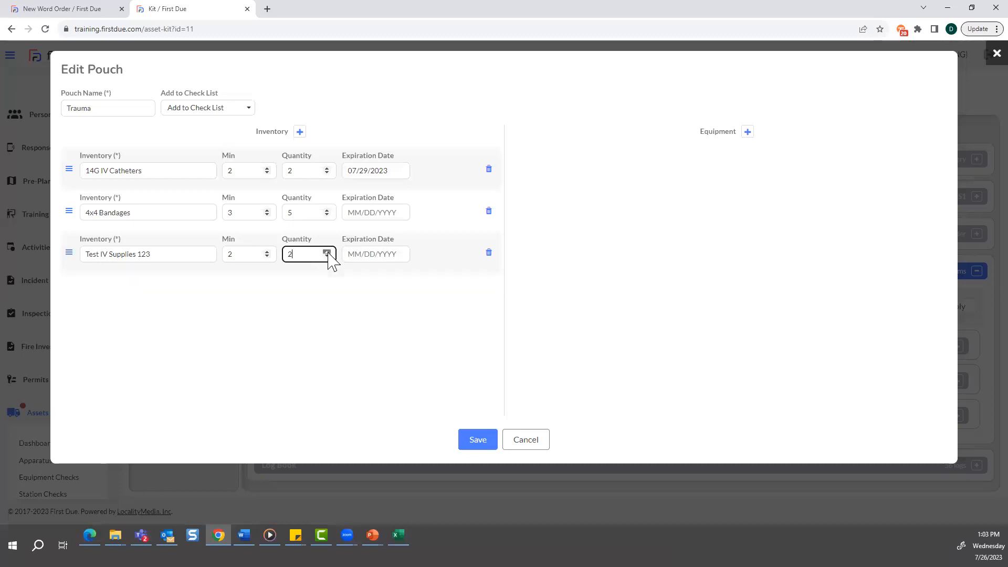
- Try to save the Trauma pouch with the expiration date of Test IV Supplies 123 left blank
left_click(375, 254)
left_click(425, 260)
left_click(477, 441)
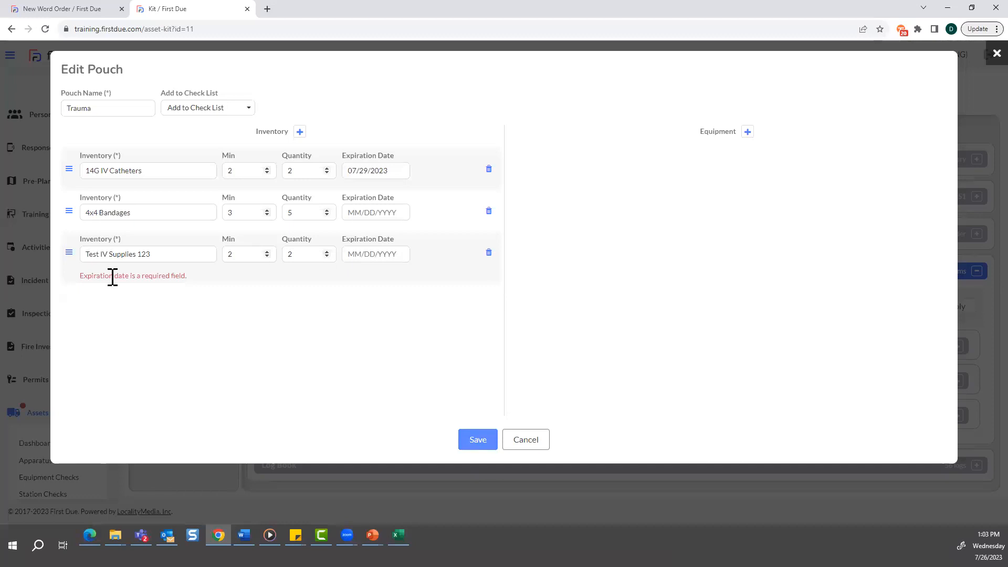
left_click_drag(190, 277, 78, 289)
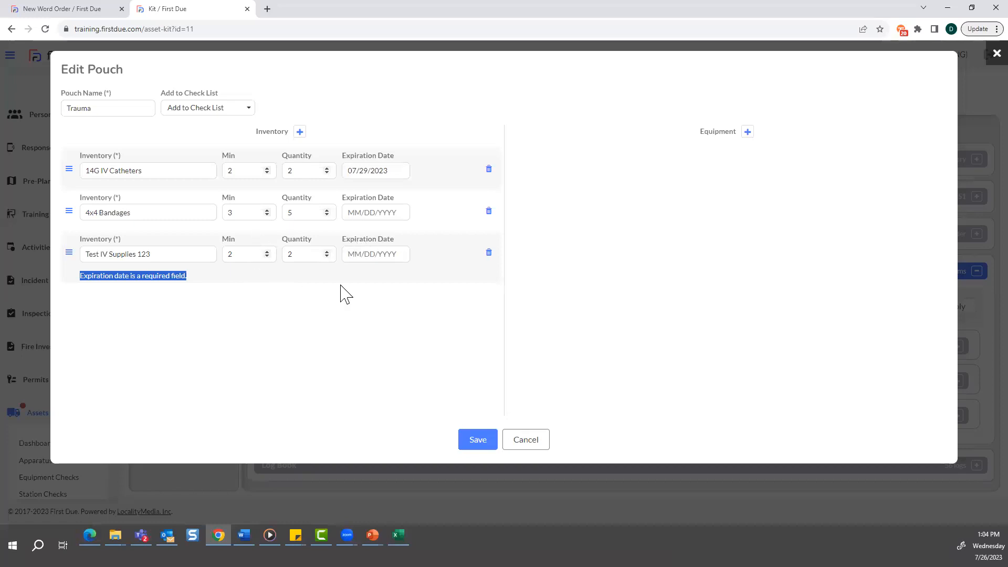
- Set the expiration date of Test IV Supplies 123 to 07/27/2023 and save the Trauma pouch
left_click(368, 257)
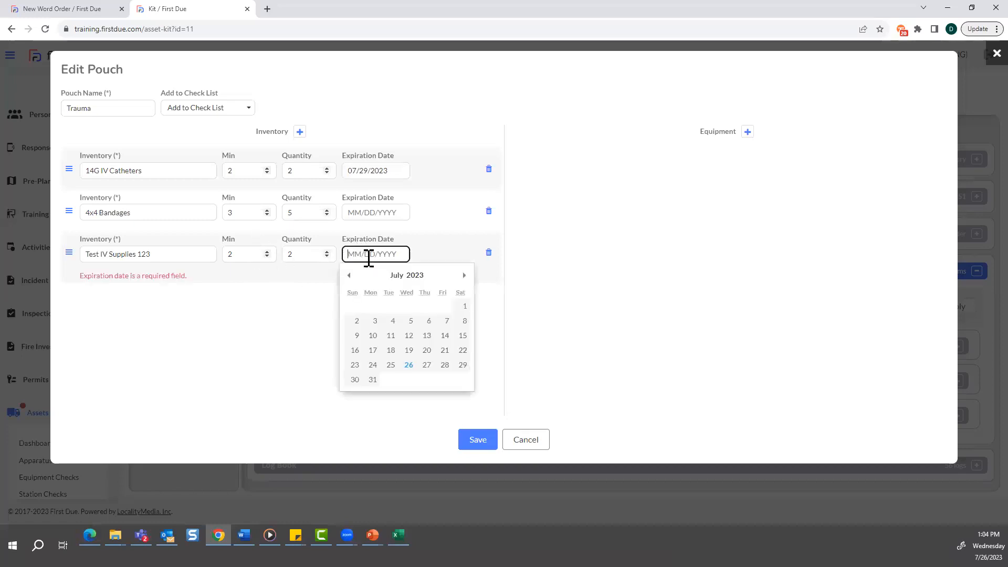
left_click(427, 365)
left_click(478, 440)
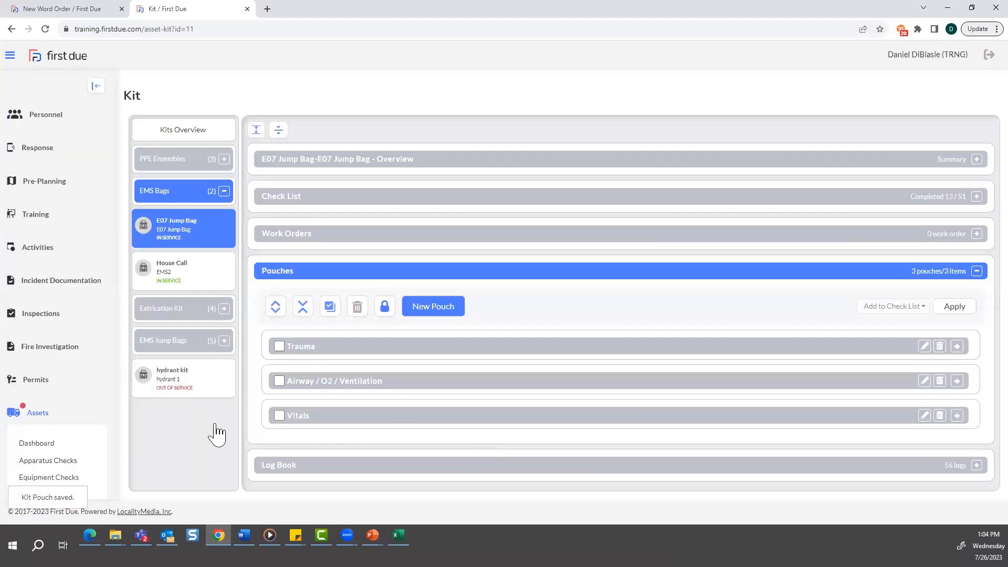
- Go to the Inventory List and open Test IV Supplies 123 to check its stock locations
scroll(39, 415, "down", 3)
scroll(45, 465, "down", 1)
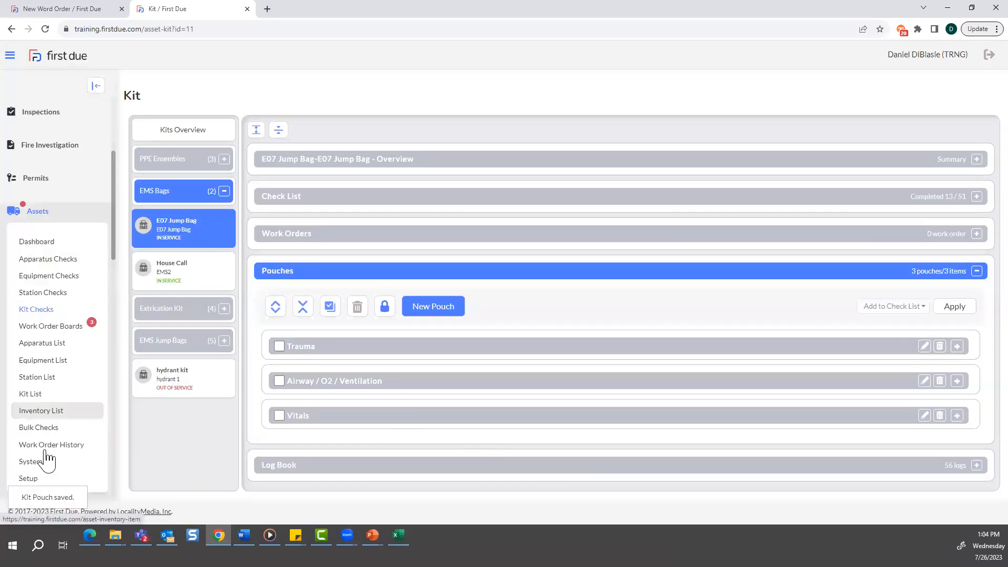
left_click(46, 404)
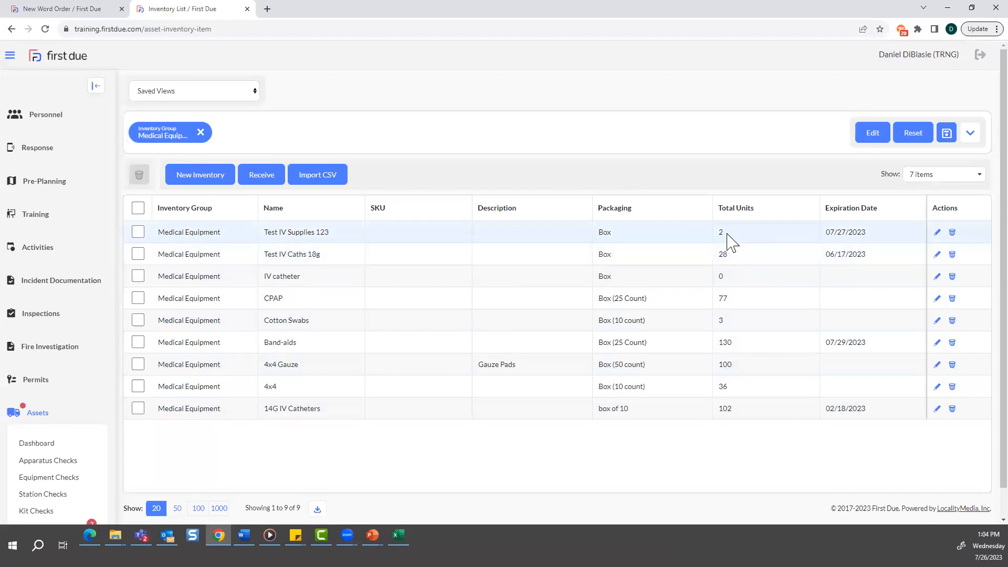
left_click(938, 233)
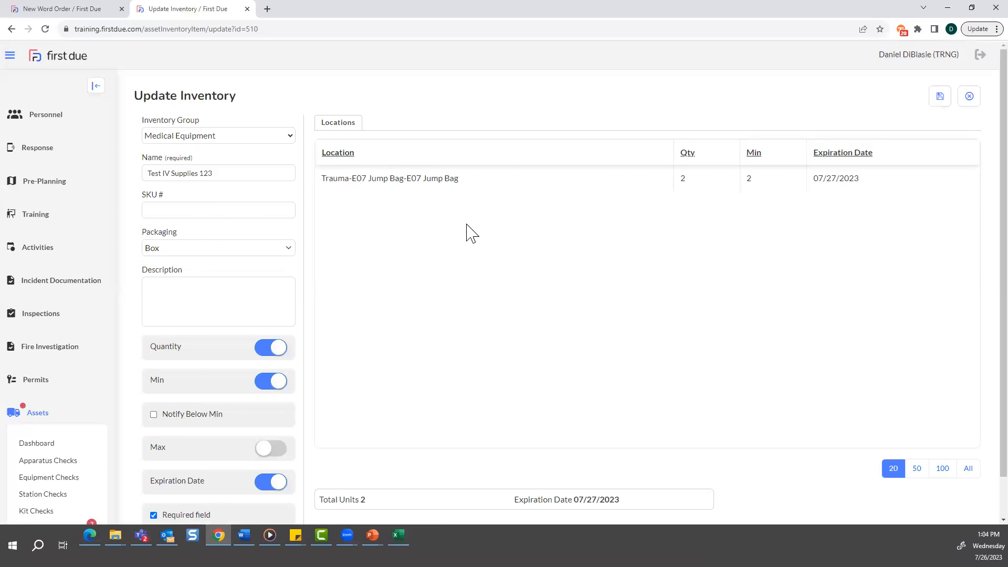
- Return to the Inventory List, view the CSV import options for inventory items, and close them without importing
scroll(46, 456, "down", 3)
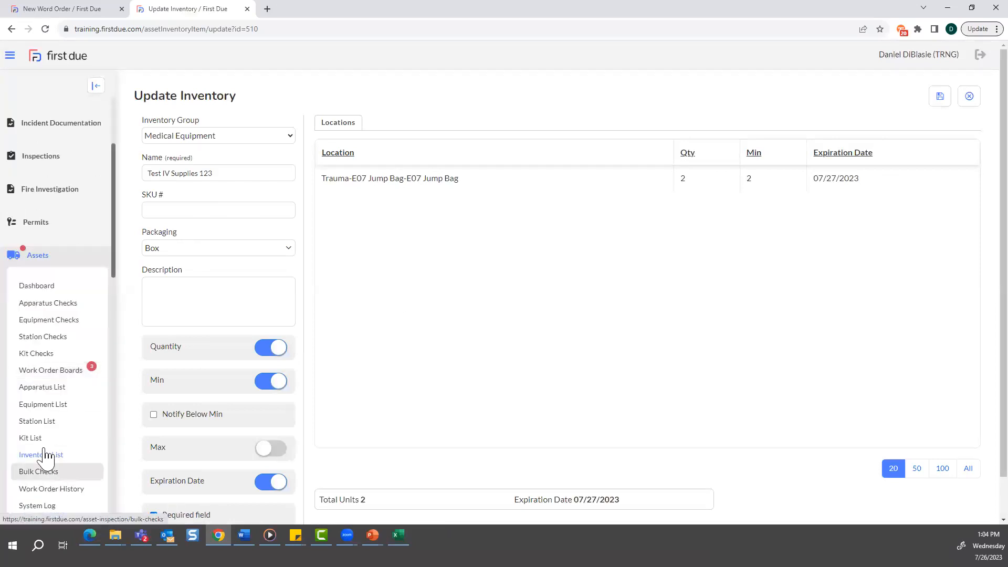
left_click(45, 455)
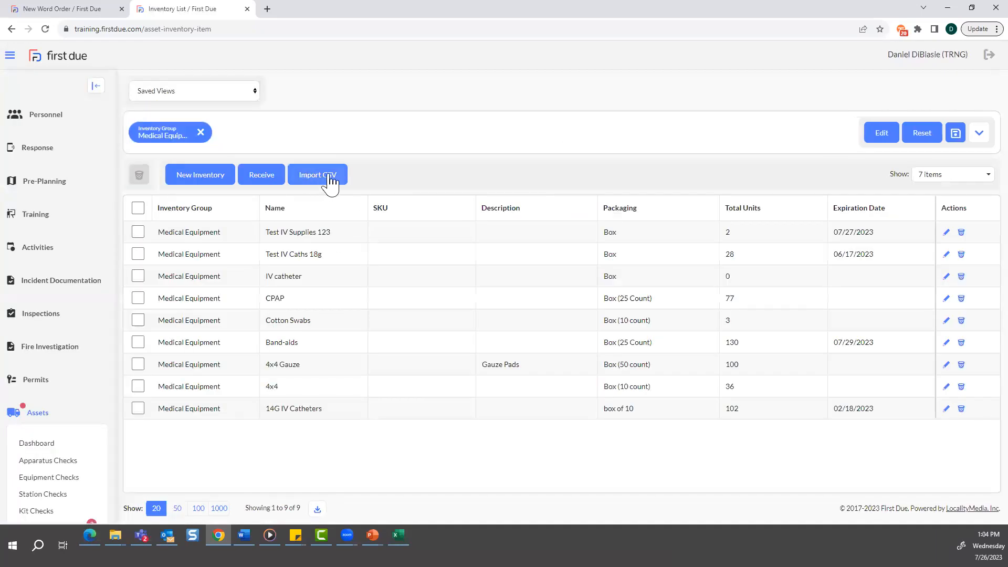
left_click(330, 178)
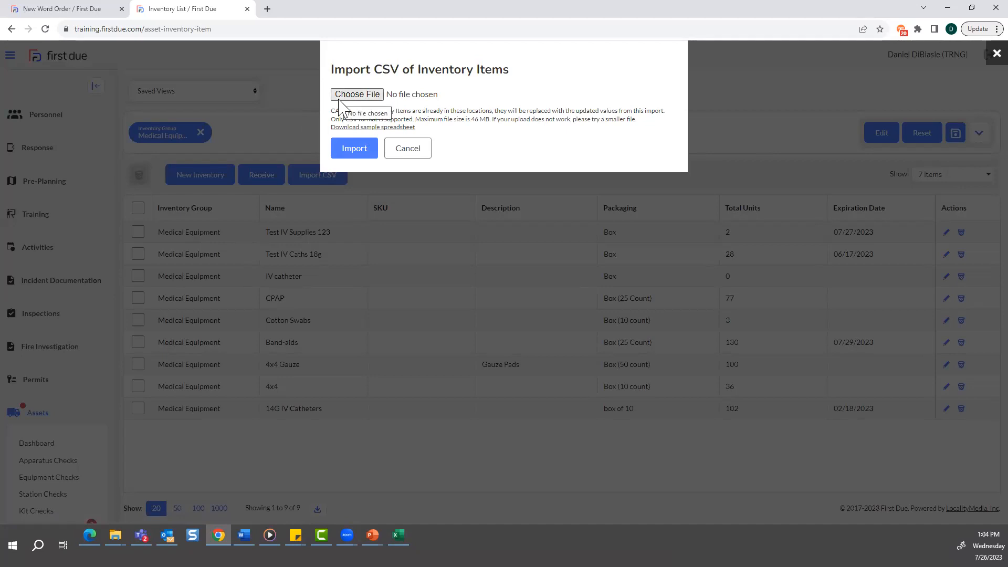
left_click(985, 53)
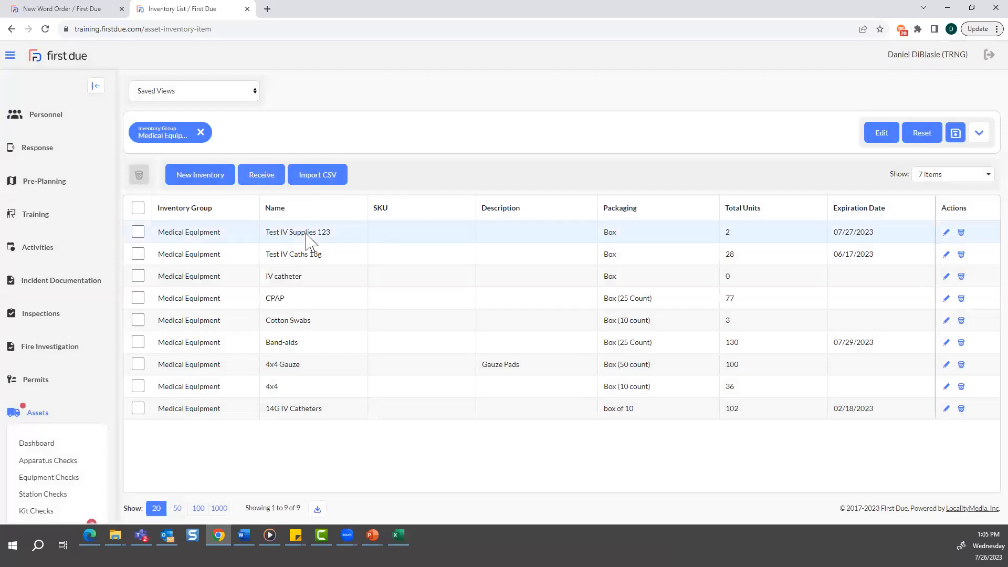
- Start receiving inventory with Jim's Fire Supplies as the vendor
left_click(261, 178)
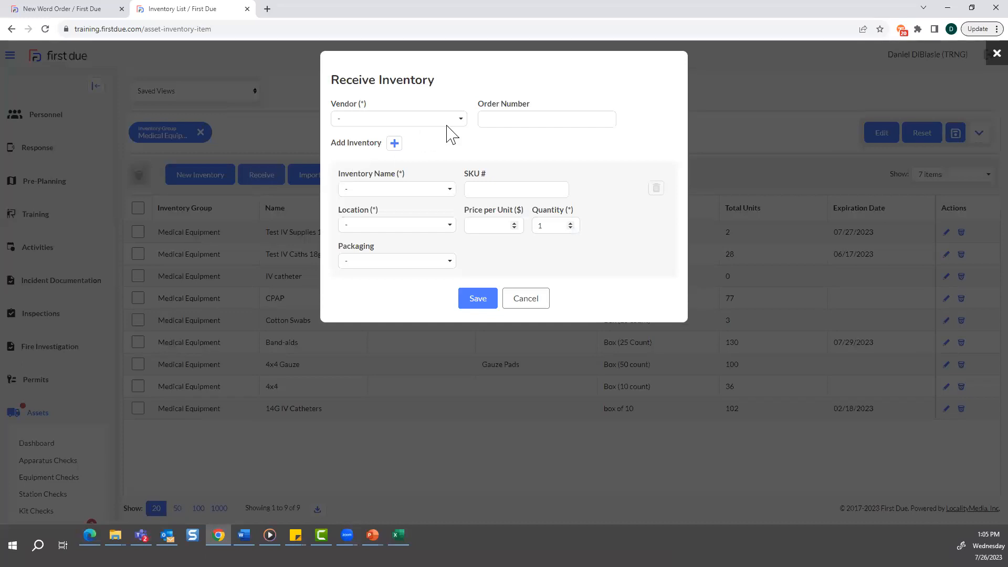
left_click(430, 122)
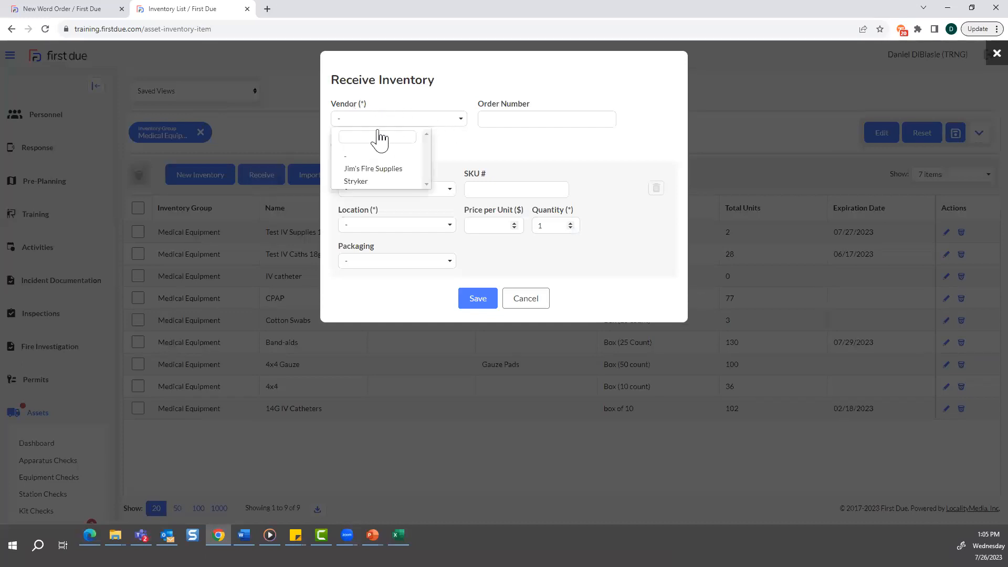
left_click(371, 166)
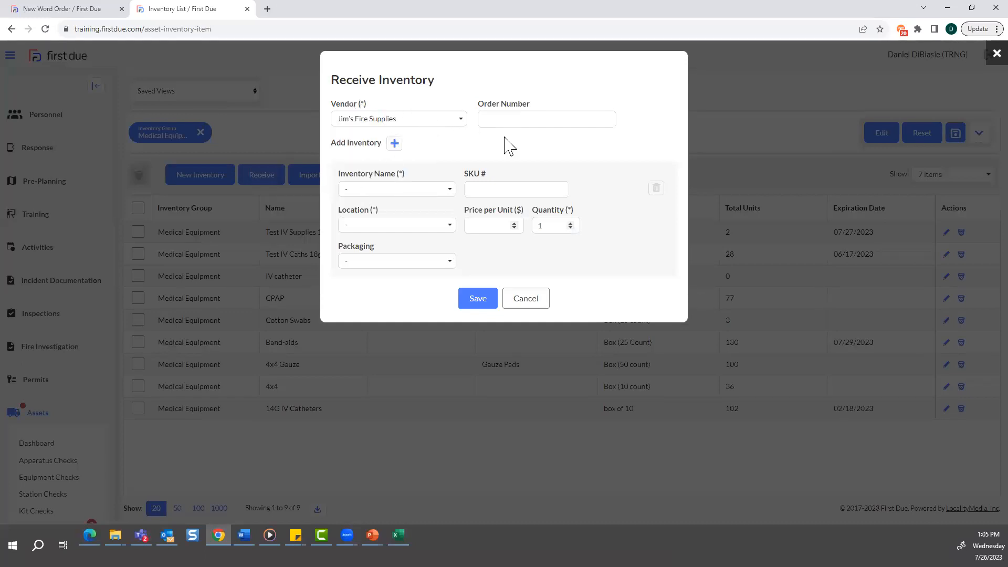
- Fill in the first received line with Test IV Supplies 123, location EMS Storage and quantity 4
left_click(391, 191)
left_click(386, 206)
type("test")
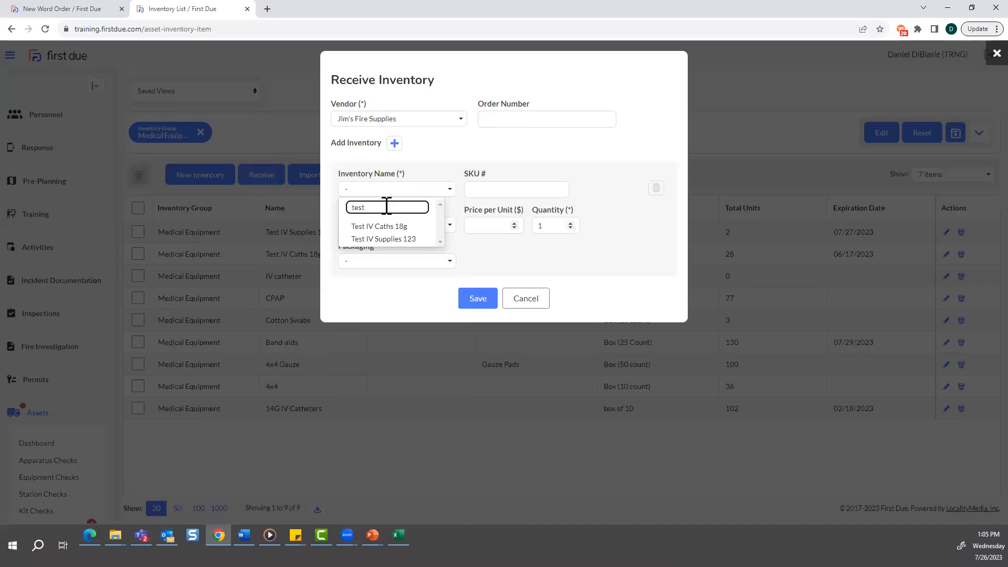
left_click(391, 239)
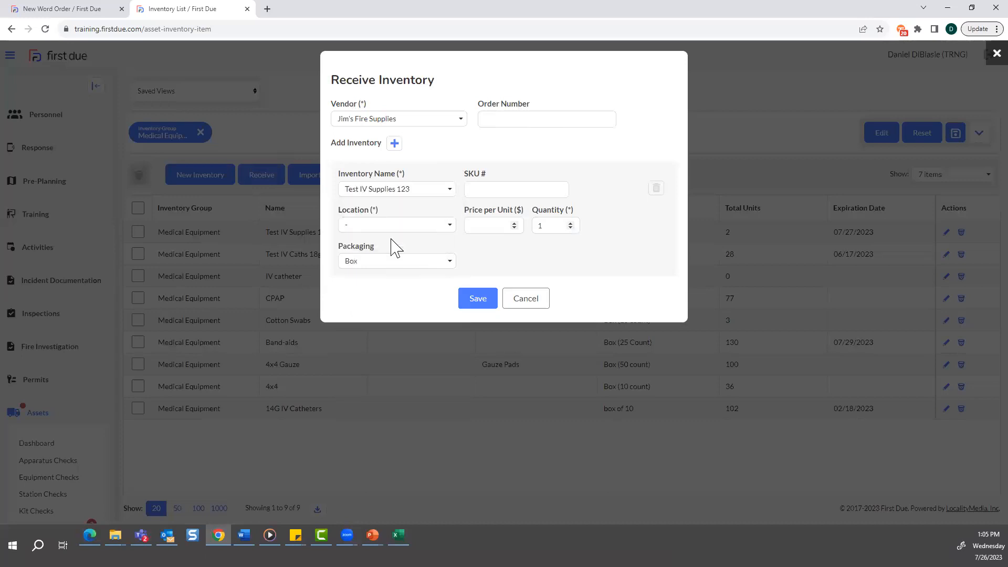
left_click(399, 225)
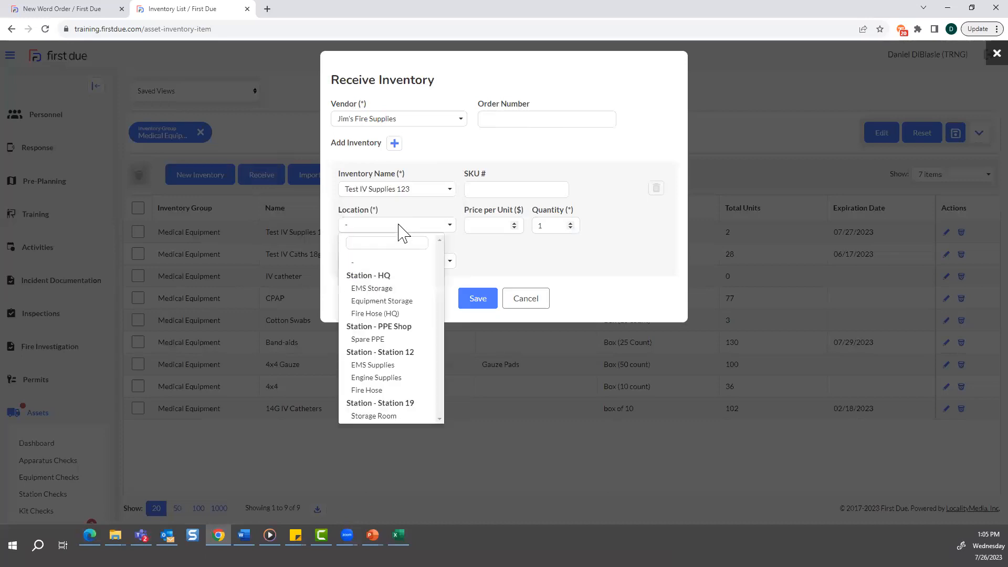
left_click(370, 290)
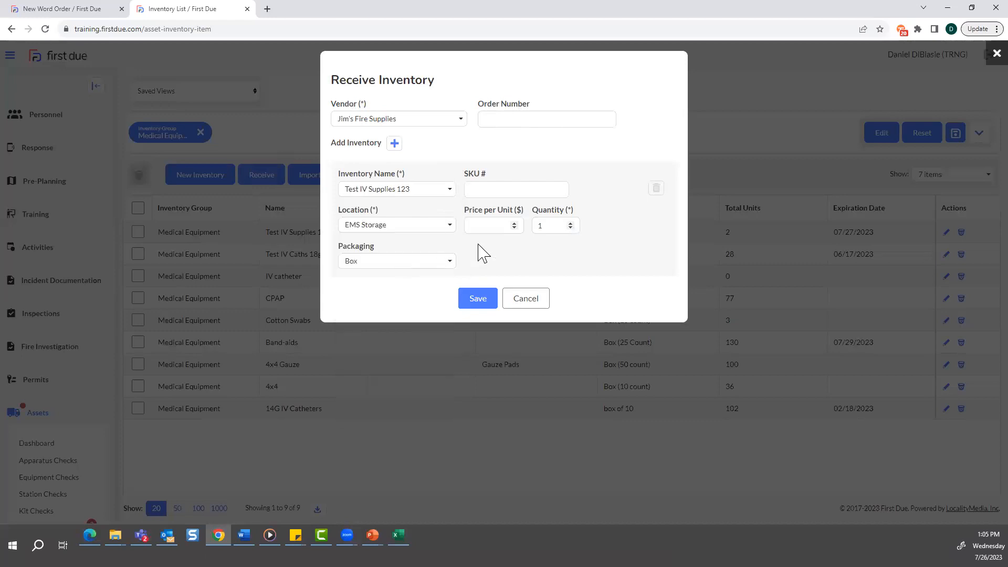
double_click(571, 225)
- Add a second received line for Test IV Supplies 123 with location Equipment Storage and quantity 3
left_click(397, 143)
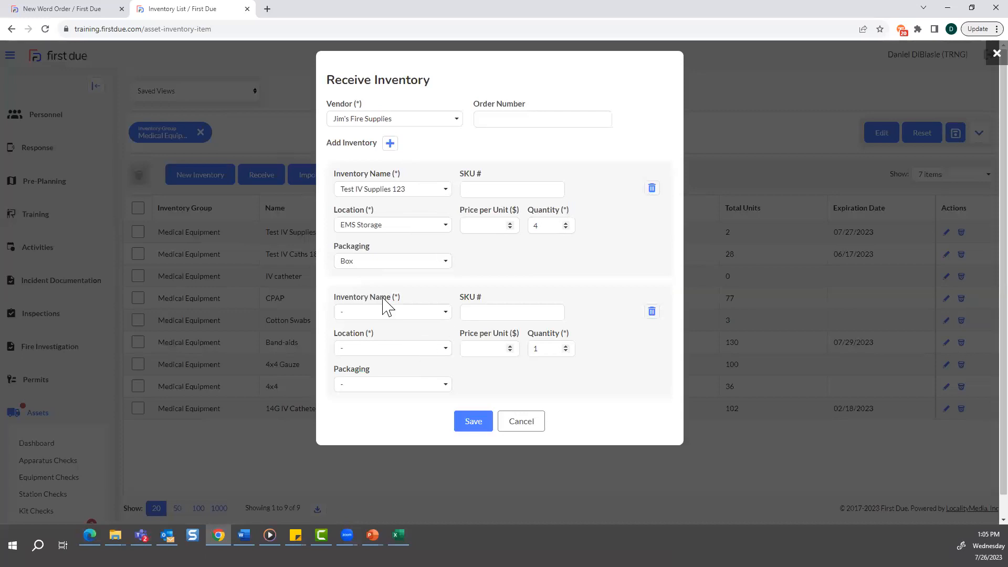
left_click(387, 312)
type("test")
left_click(391, 362)
left_click(394, 348)
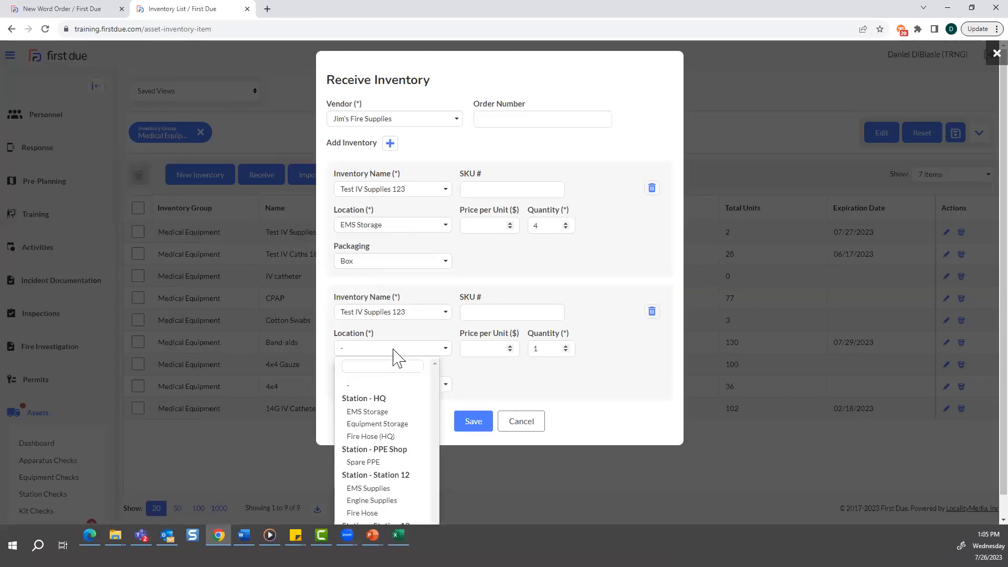
left_click(387, 424)
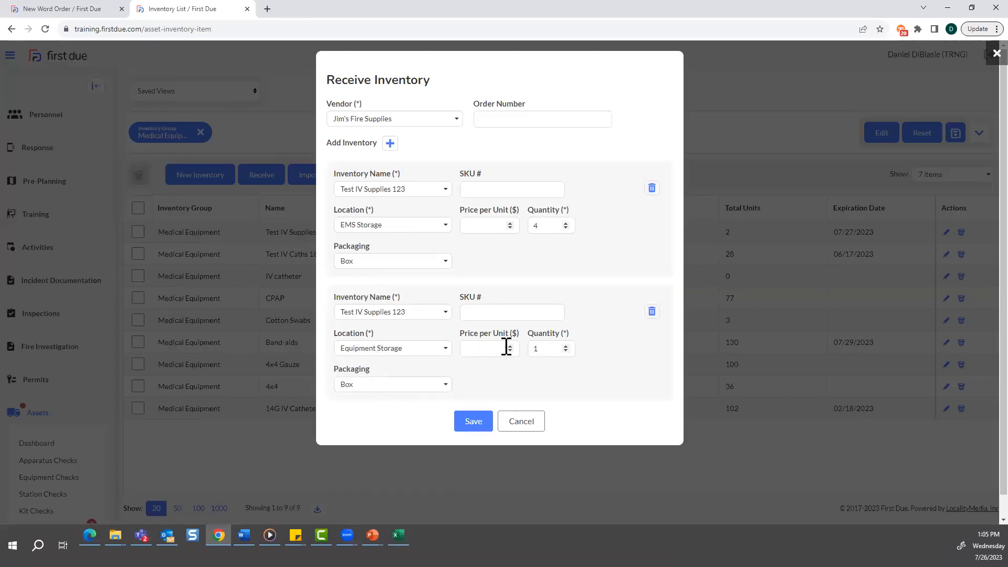
double_click(566, 347)
left_click(390, 147)
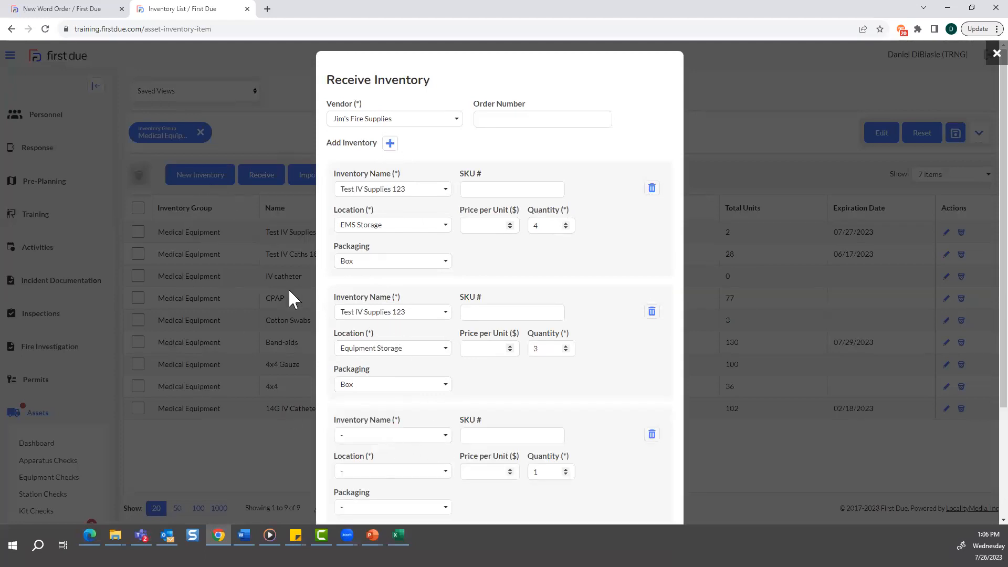
left_click(402, 435)
scroll(399, 472, "down", 2)
scroll(393, 520, "down", 3)
scroll(396, 436, "up", 2)
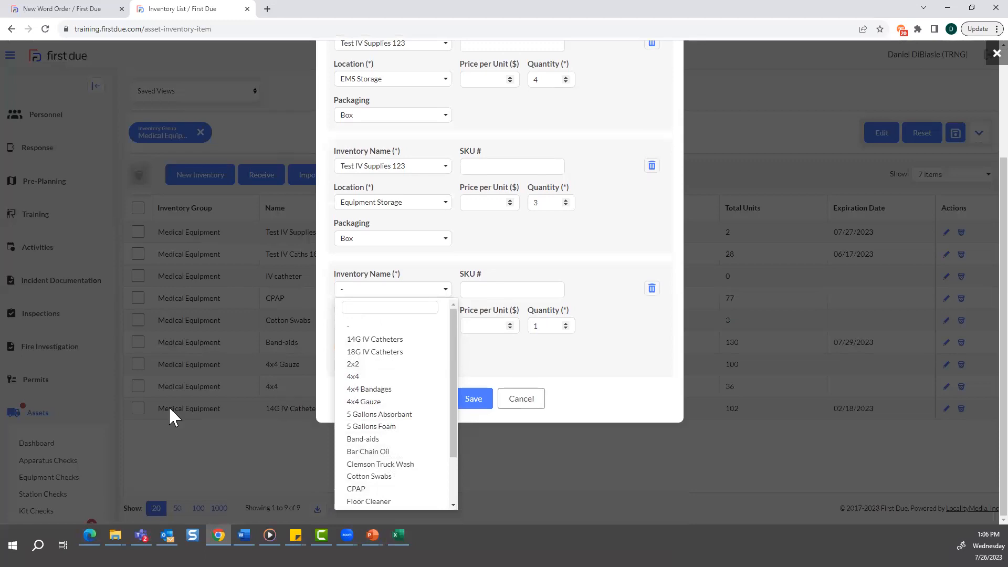
left_click(376, 327)
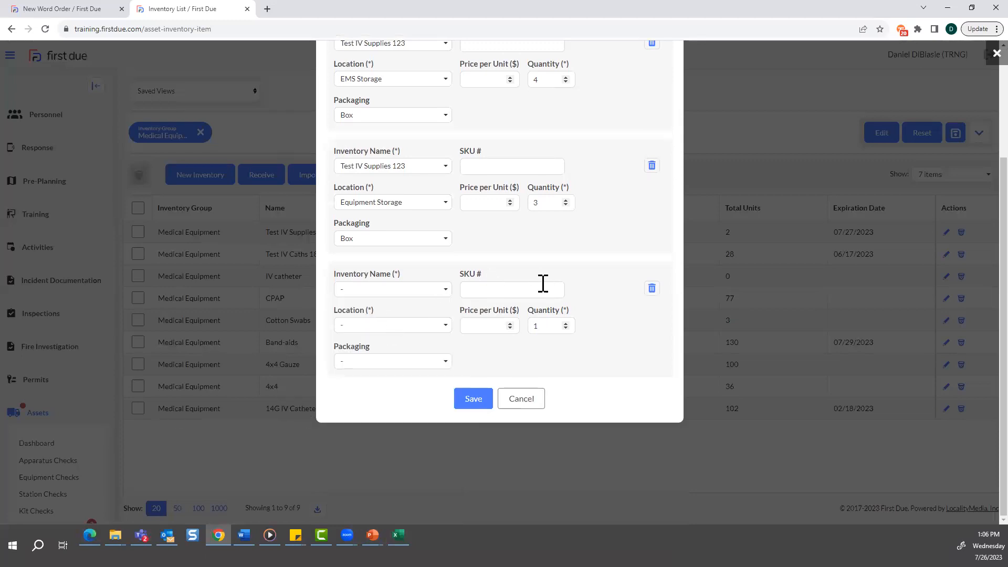
left_click(652, 289)
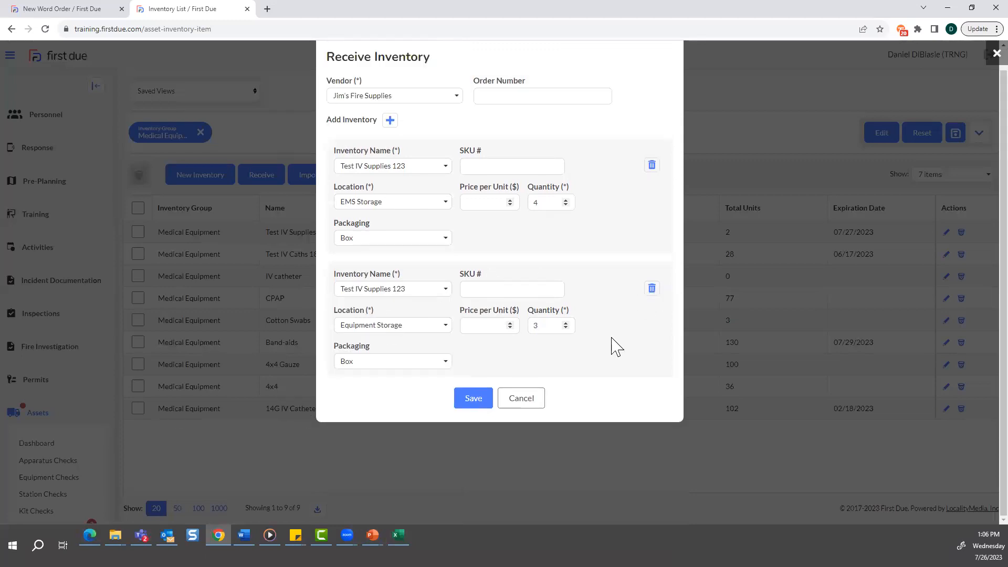
- Save the received inventory and open Test IV Supplies 123 to check its quantity per location
left_click(472, 400)
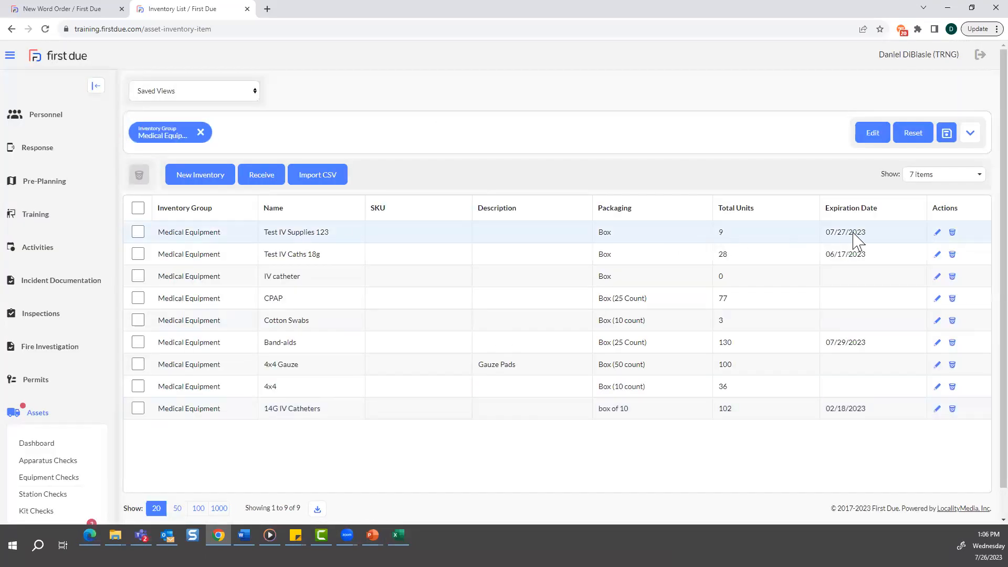
left_click(936, 234)
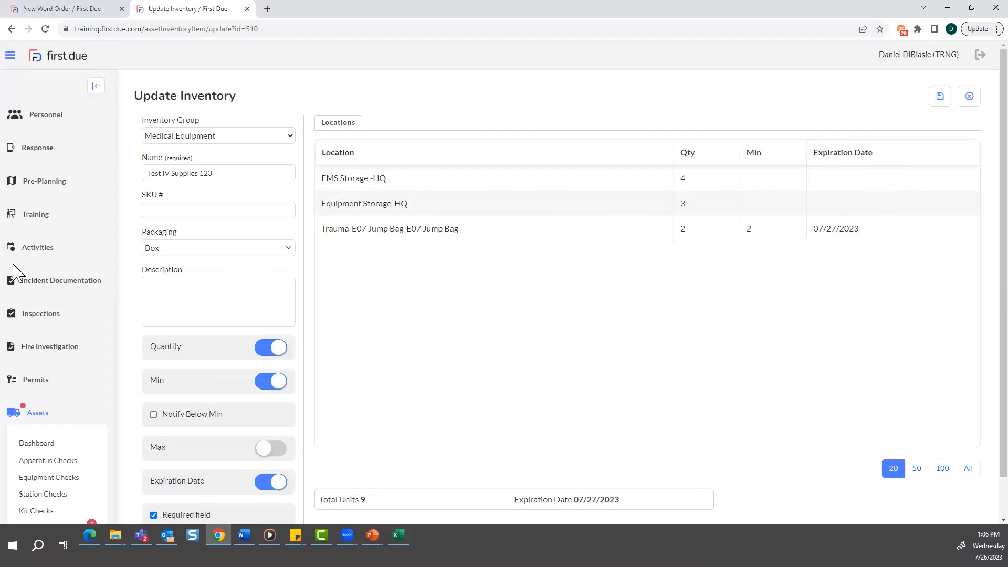
- Open the assets System Log and look through the recent entries
scroll(59, 444, "down", 2)
scroll(59, 445, "down", 2)
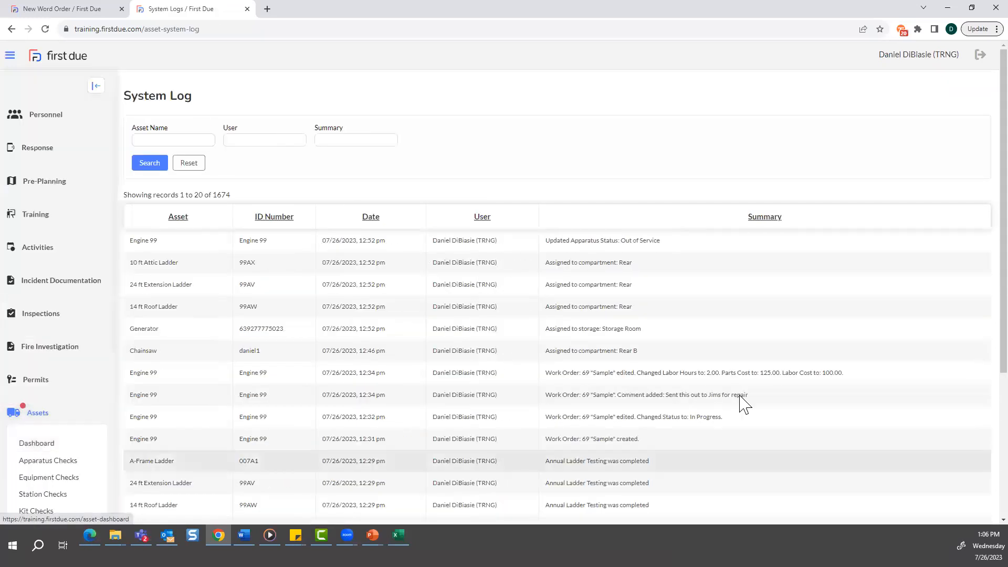
scroll(867, 352, "down", 3)
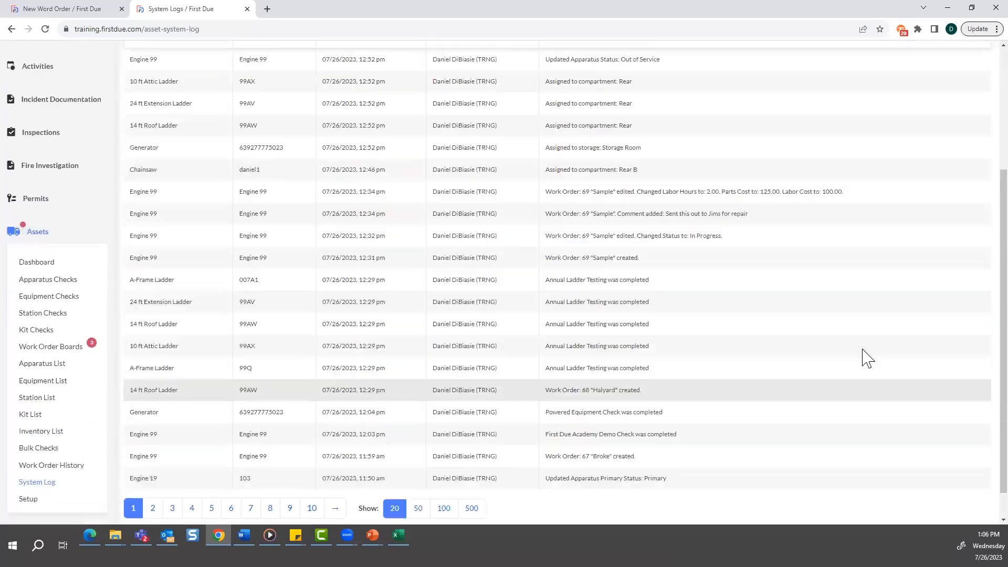
- Look through the first page of System Log entries and its page and record-count options
scroll(867, 359, "up", 2)
scroll(863, 361, "up", 1)
scroll(861, 360, "down", 4)
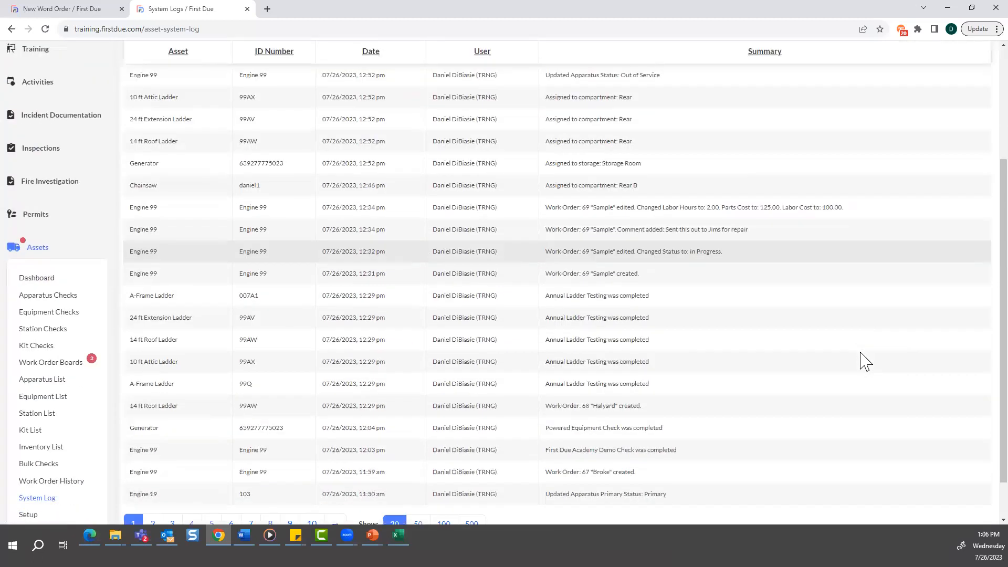
right_click(568, 400)
left_click(394, 212)
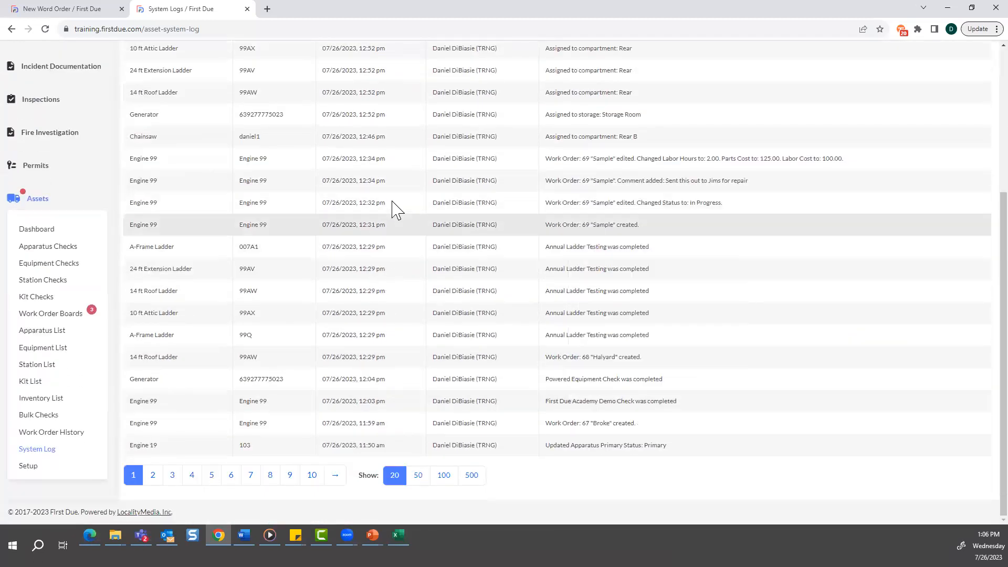
scroll(367, 215, "up", 4)
- Examine the System Log's search filters for asset name, user and summary
left_click(170, 140)
left_click(259, 140)
left_click(359, 143)
left_click(236, 140)
left_click(184, 140)
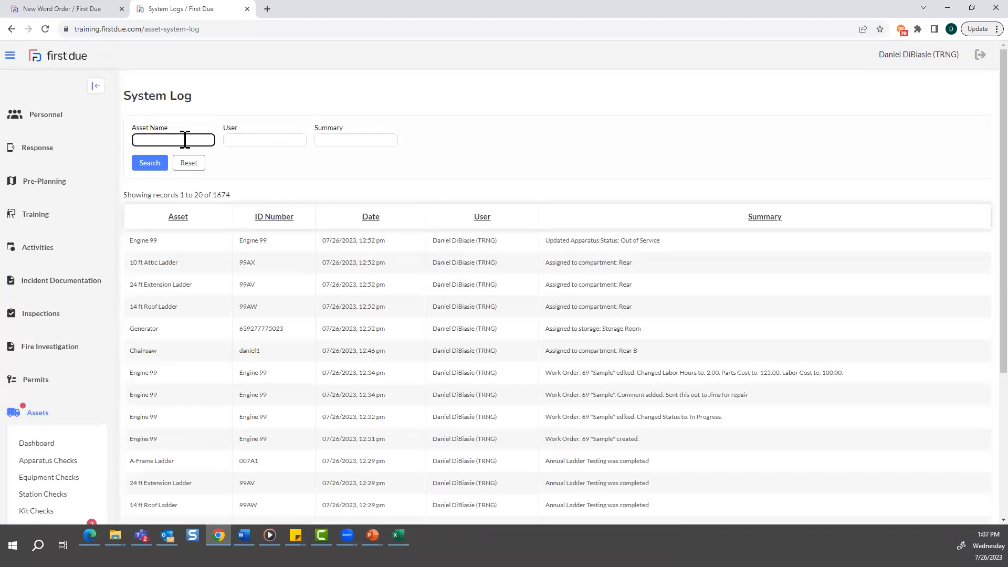
- Read back through the System Log's asset, date, user and summary entries
scroll(444, 310, "down", 4)
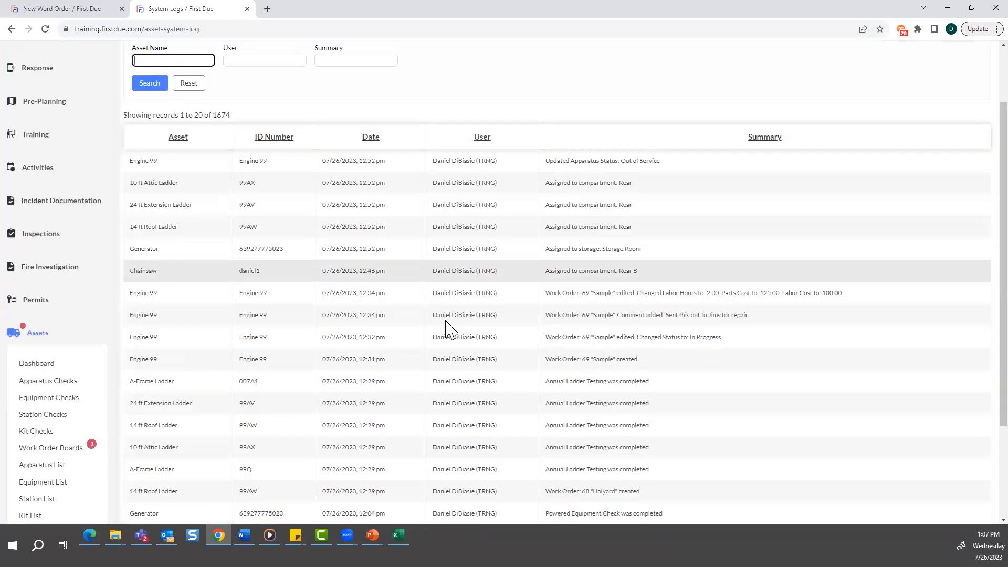
scroll(548, 397, "down", 1)
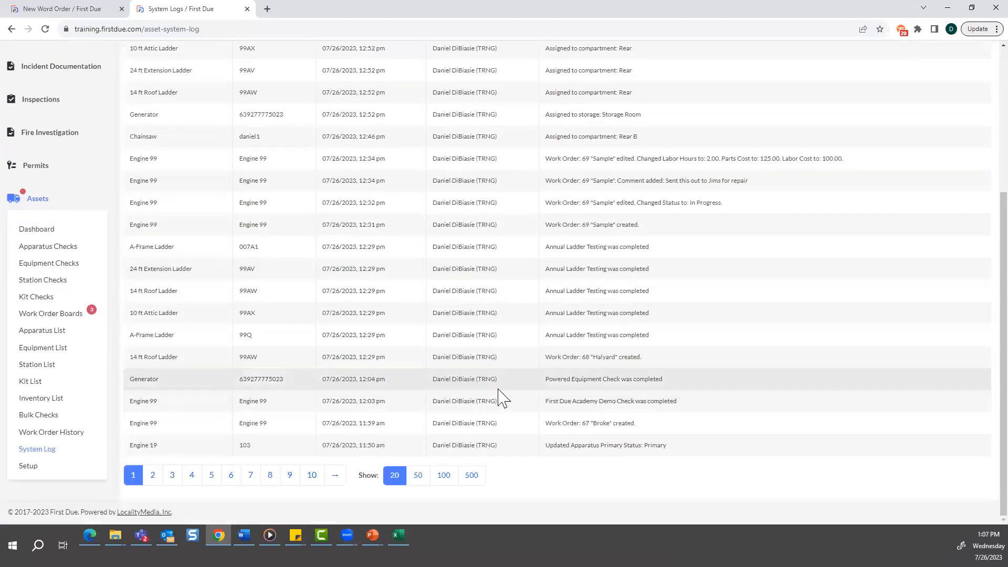
scroll(499, 397, "up", 5)
scroll(499, 398, "down", 2)
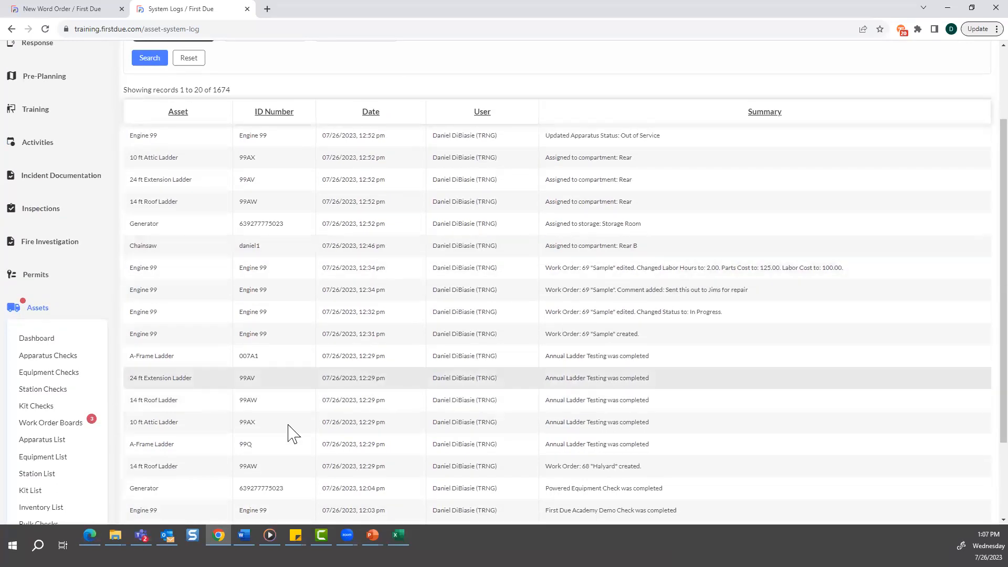
scroll(45, 477, "down", 5)
scroll(47, 478, "up", 3)
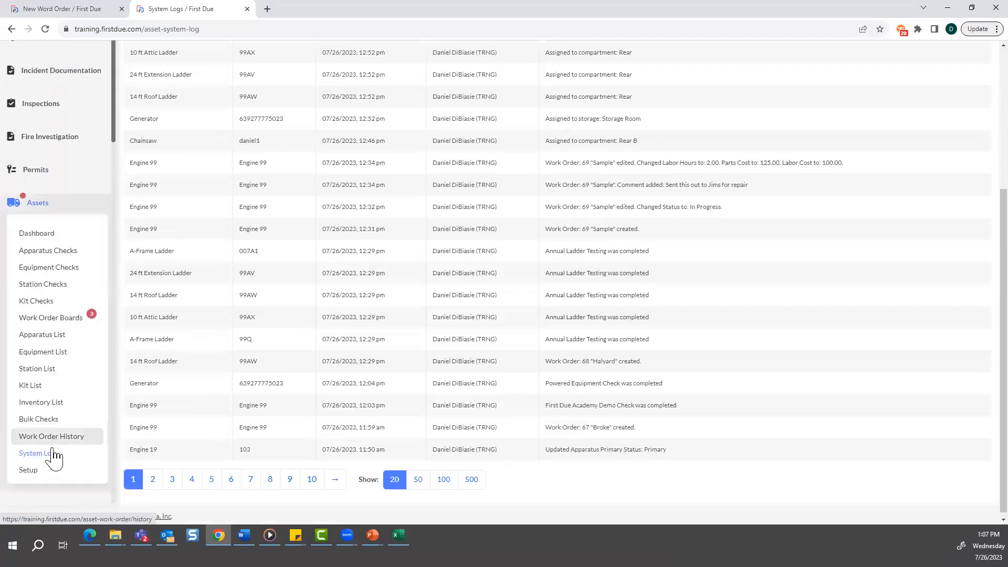
- Open the assets Dashboard and view the checks due today for apparatus, equipment, stations and kits
left_click(49, 233)
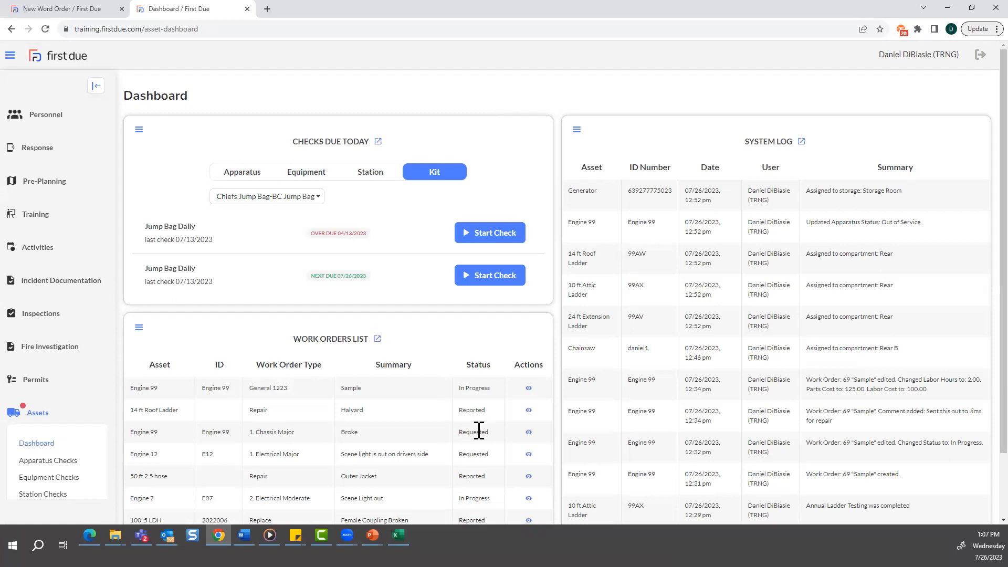
left_click(244, 175)
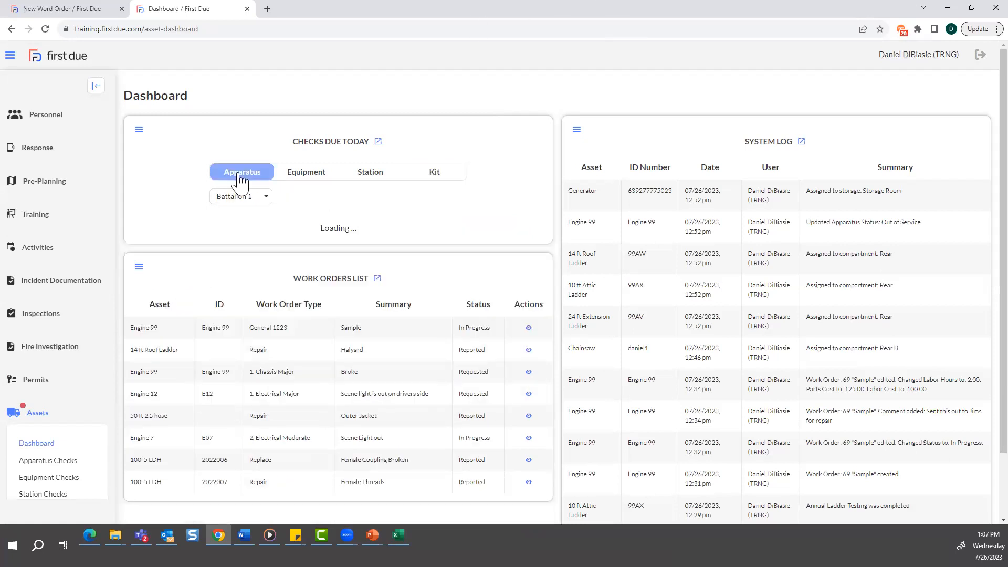
left_click(317, 177)
left_click(371, 176)
left_click(436, 175)
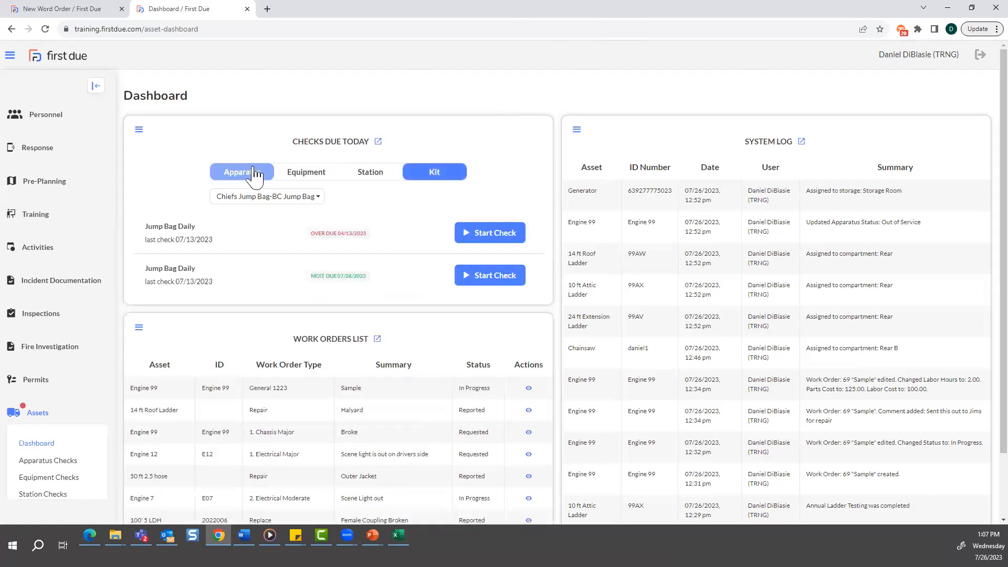
- Show the apparatus checks due today for Engine 99
left_click(255, 174)
left_click(266, 198)
scroll(245, 330, "down", 5)
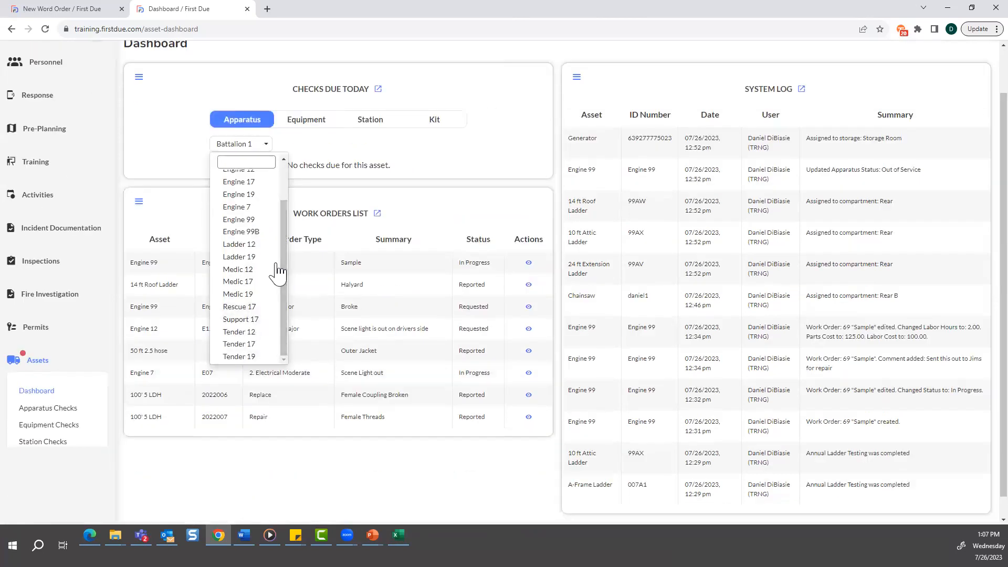
left_click(251, 220)
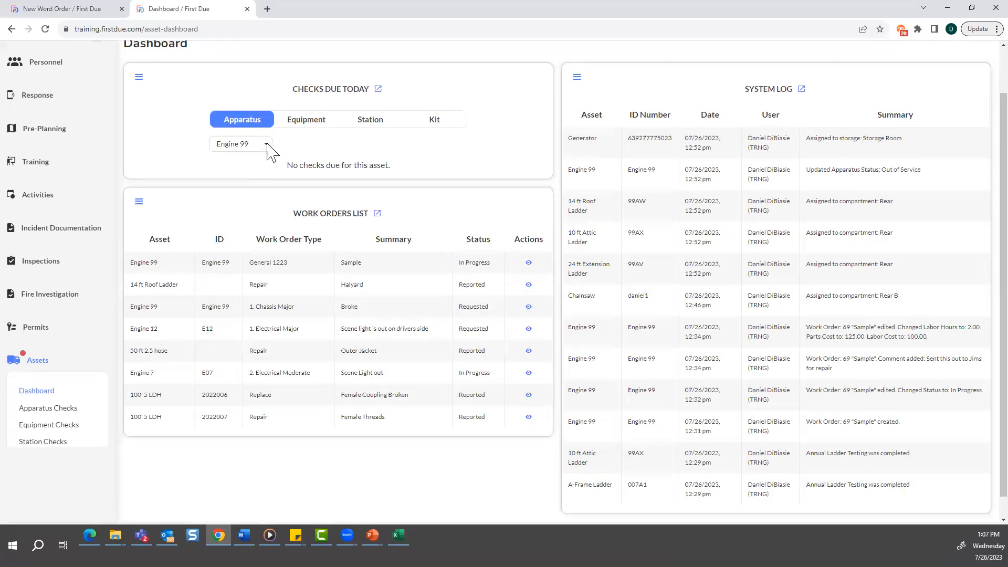
- View the apparatus checks due today for Engine 19, Engine 17 and finally Engine 7
left_click(240, 144)
left_click(244, 195)
left_click(259, 145)
scroll(250, 231, "up", 2)
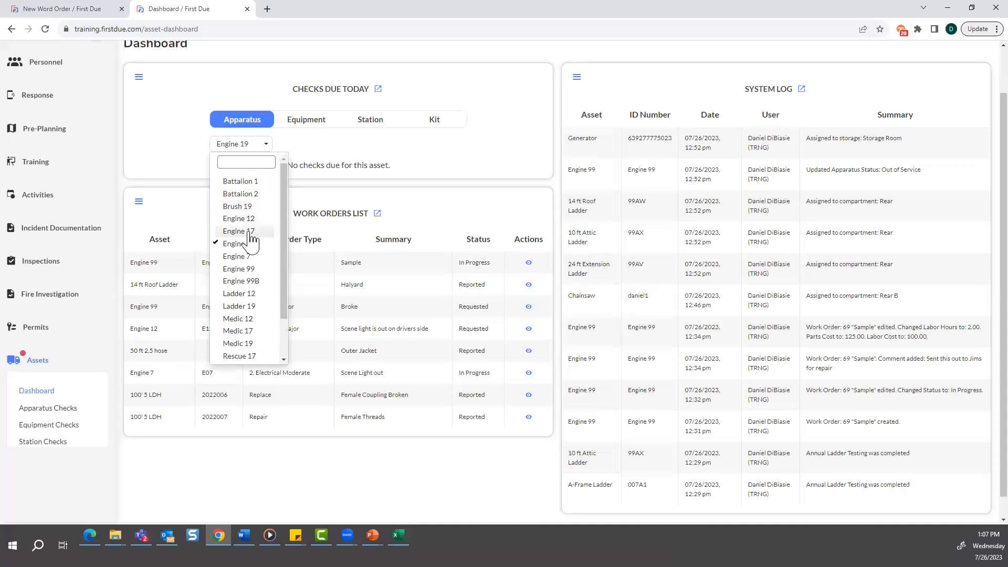
left_click(250, 233)
left_click(264, 150)
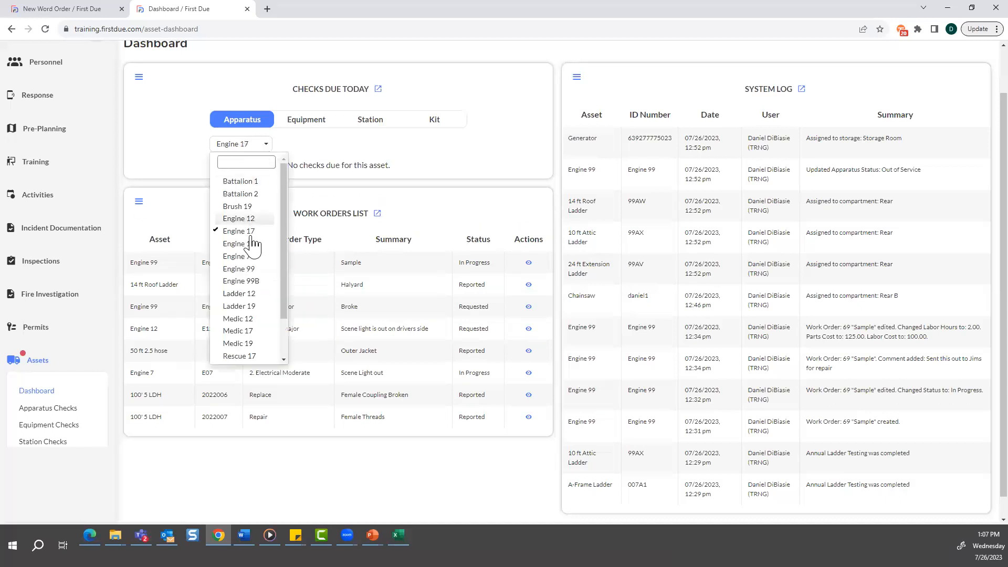
left_click(247, 254)
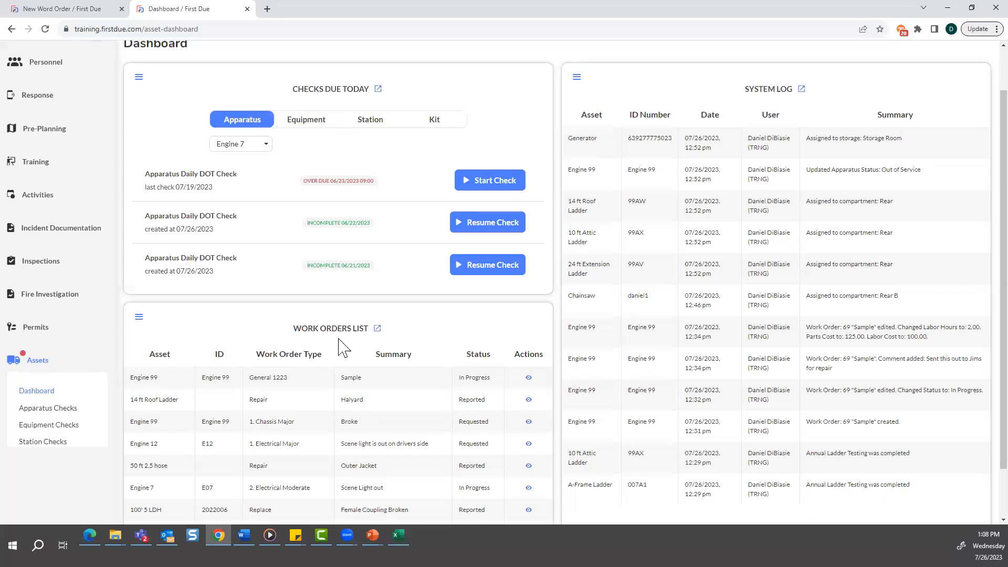
- Open Engine 99's Sample work order from the dashboard list, review its details and close it
scroll(349, 349, "down", 2)
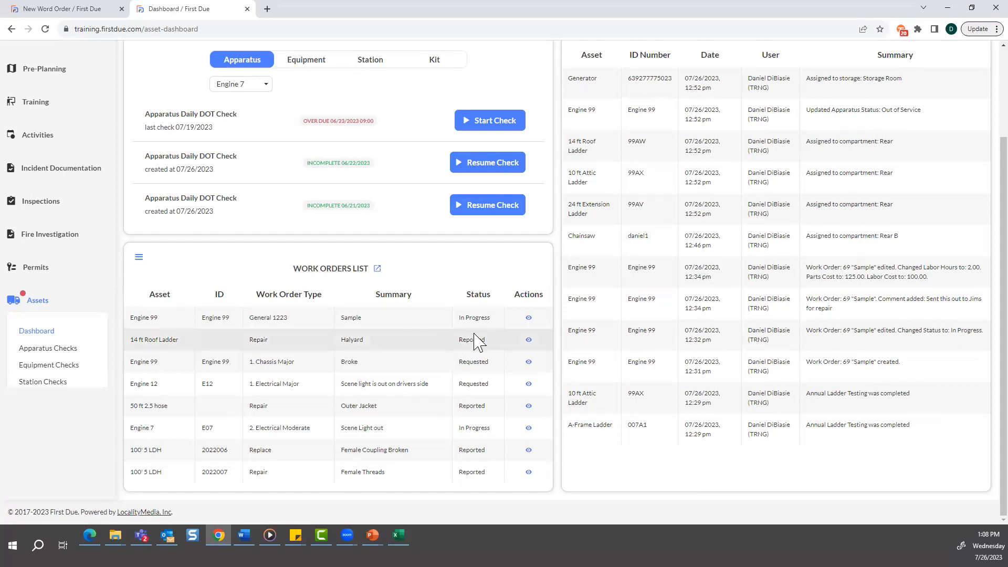
left_click(529, 318)
scroll(477, 310, "down", 2)
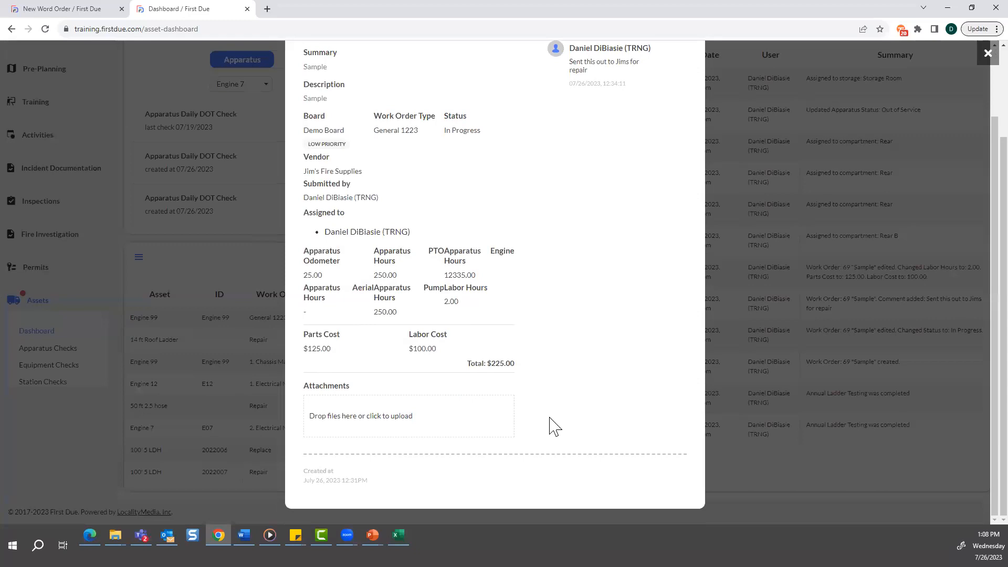
scroll(552, 423, "up", 2)
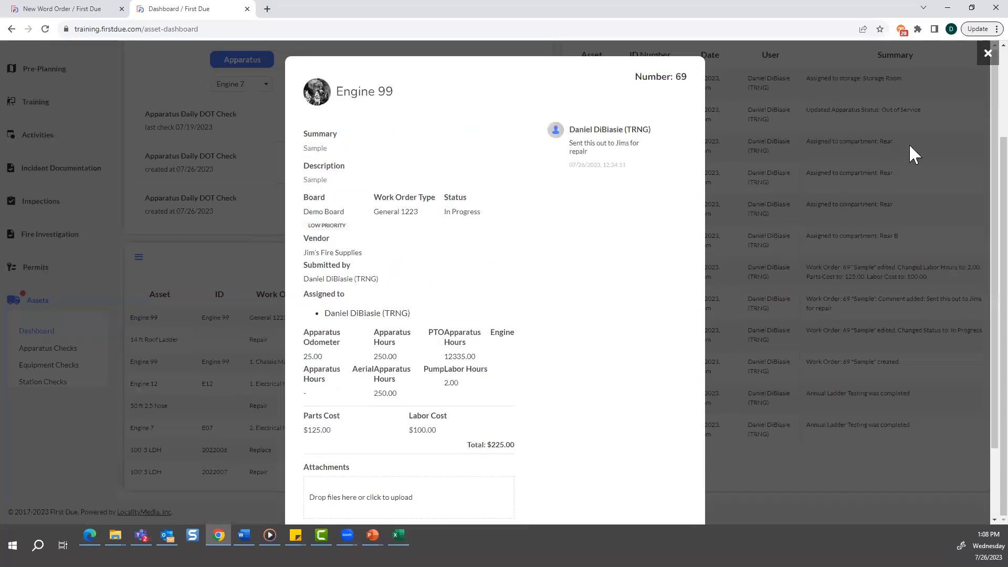
left_click(985, 56)
- Look over the dashboard's System Log section and the remaining Assets pages
scroll(731, 324, "up", 3)
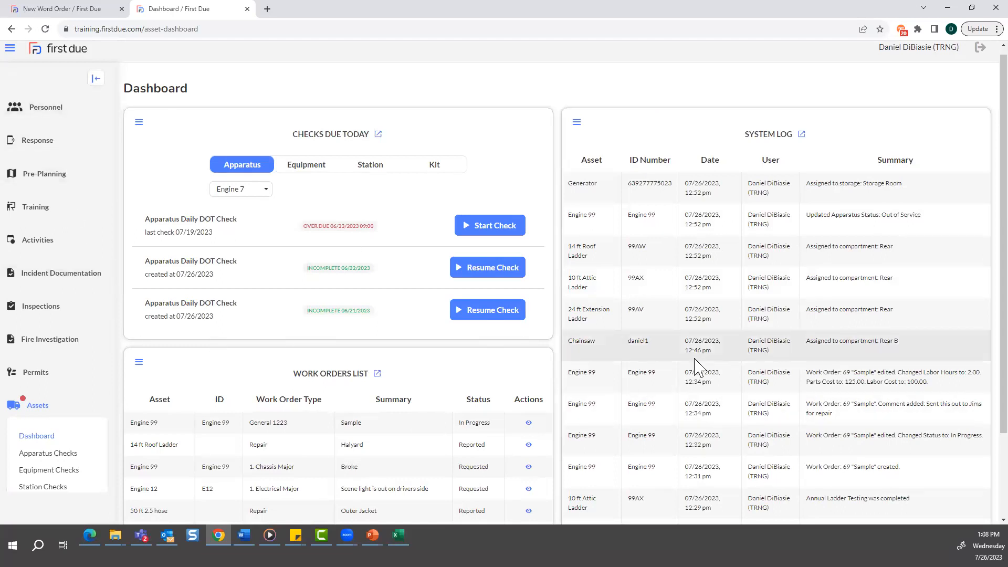
scroll(306, 401, "down", 2)
scroll(22, 370, "down", 4)
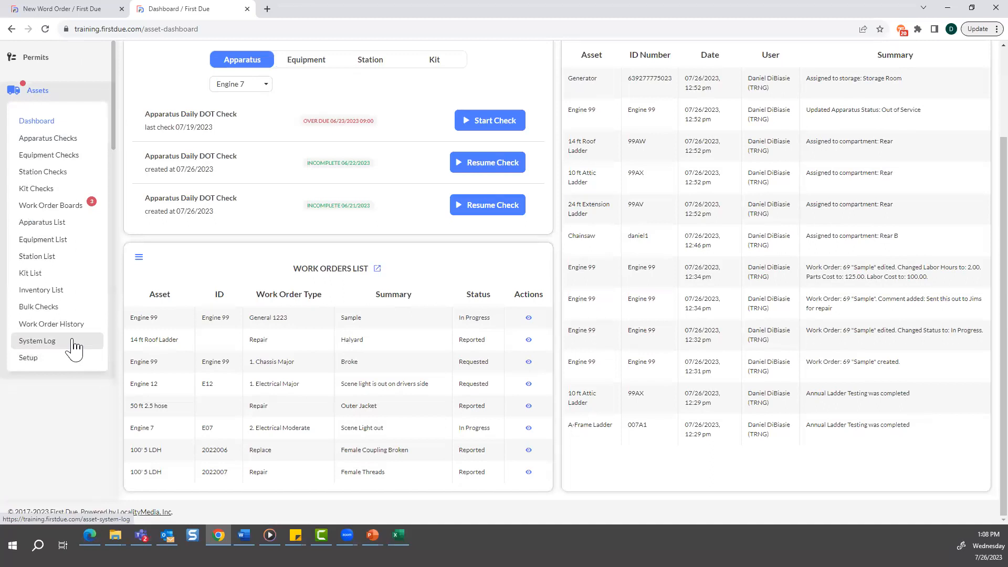